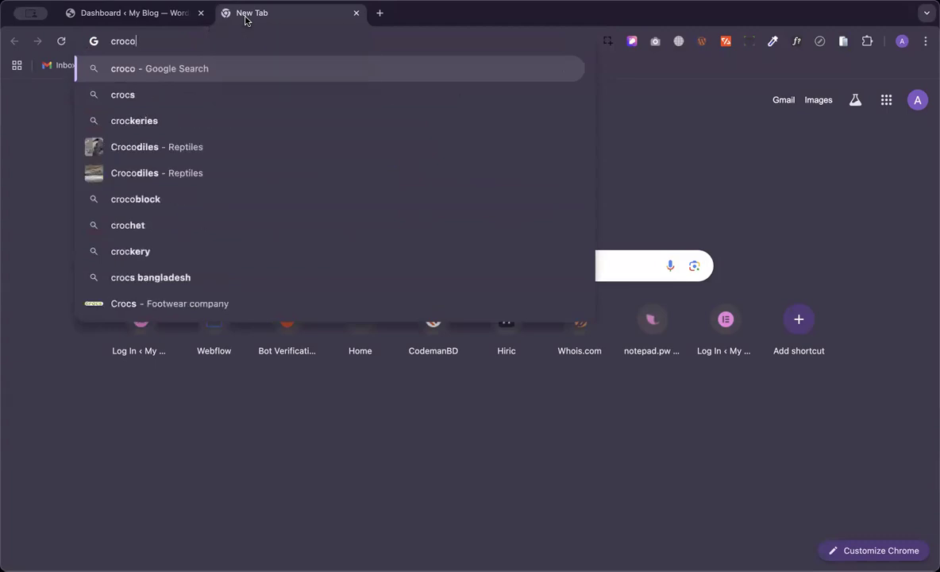
Run a Google search for 'crocoblock' from the Chrome address bar.
key("Return")
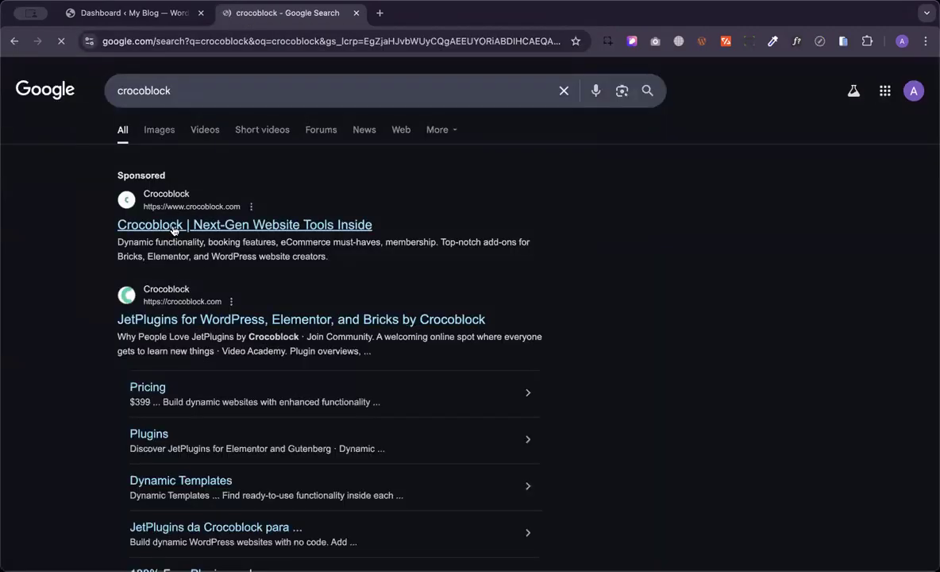
Open the sponsored Crocoblock site and dismiss its cookie notice and lifetime-deal popup.
left_click(116, 227)
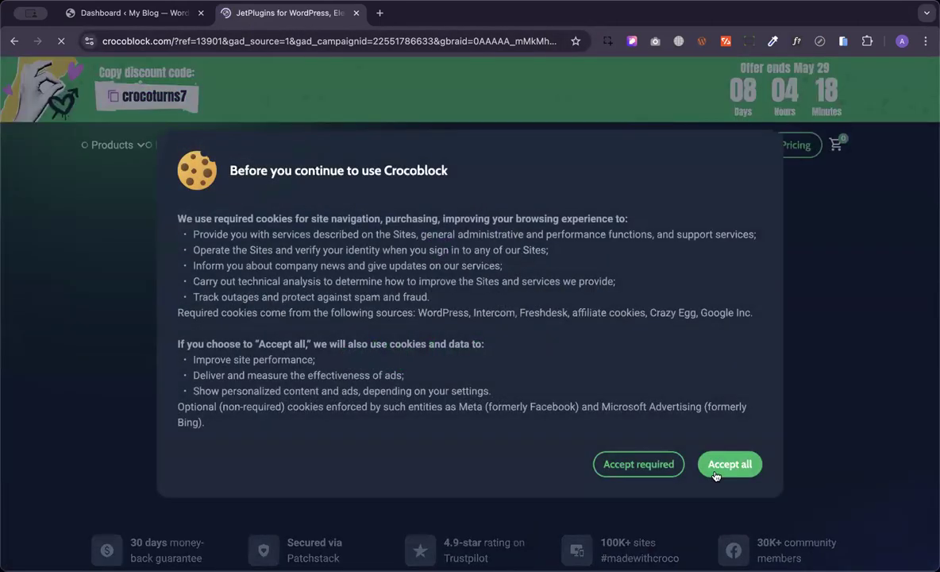
left_click(715, 475)
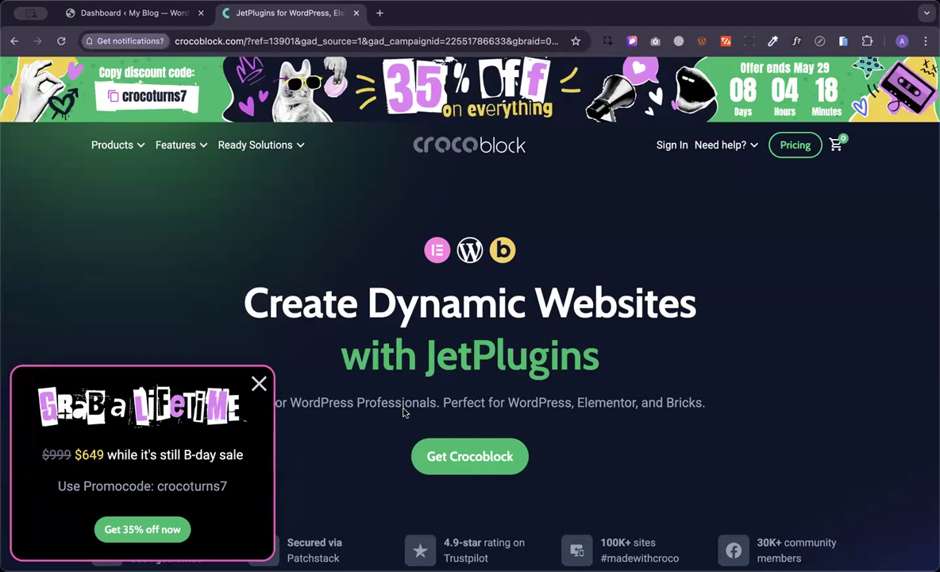
left_click(258, 384)
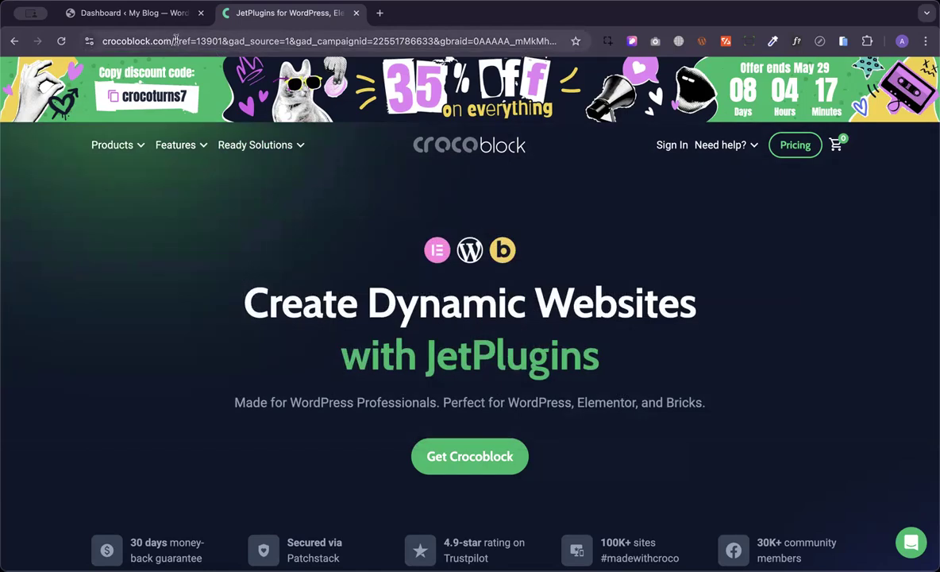
mouse_move(115, 135)
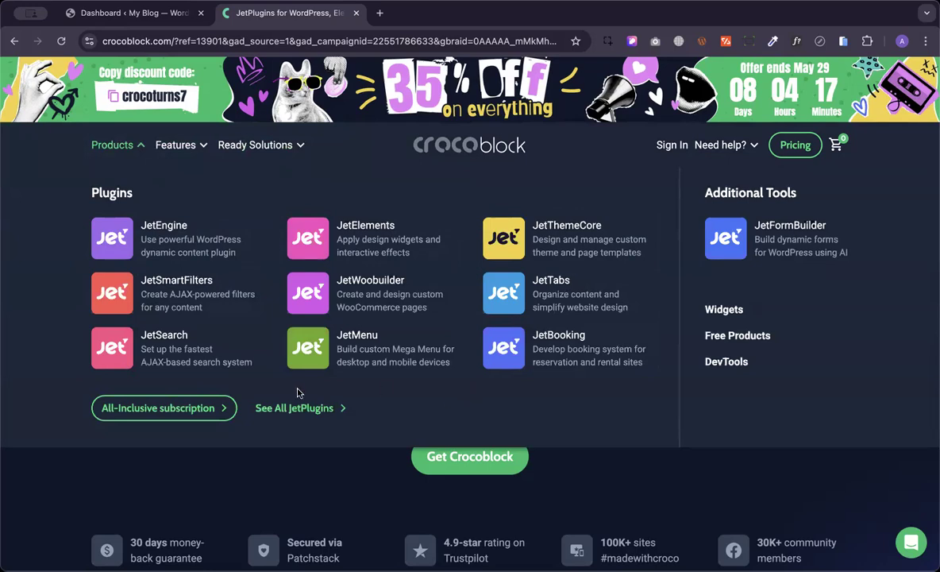
Open the All-Inclusive subscription page and scroll to its $129, $259 and $488 plans.
left_click(200, 419)
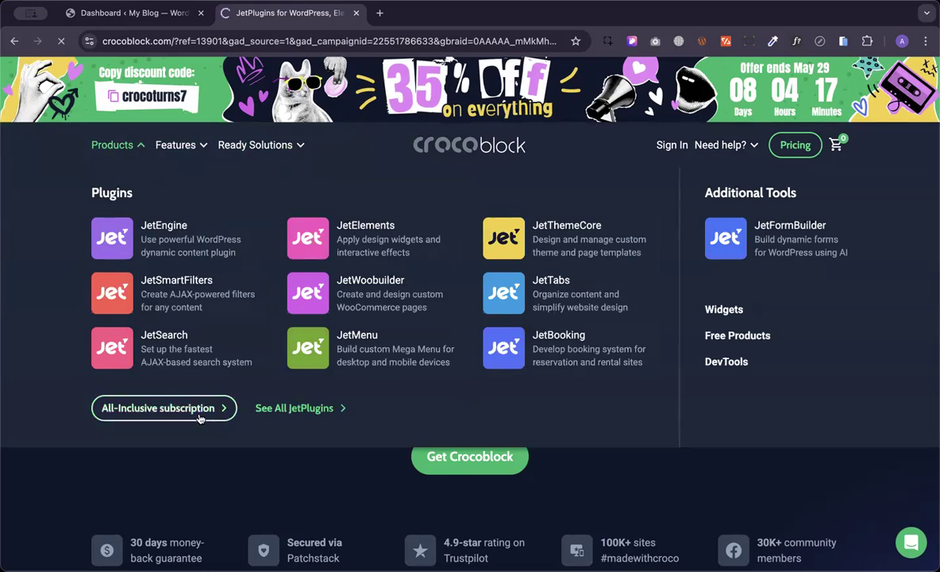
mouse_move(263, 145)
scroll(302, 262, "down", 5)
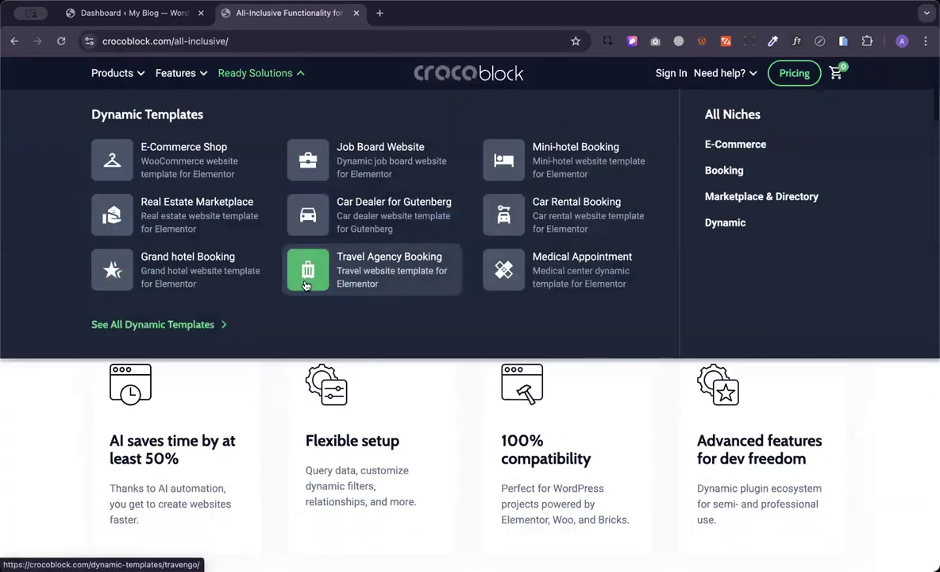
scroll(357, 491, "down", 10)
scroll(344, 475, "down", 15)
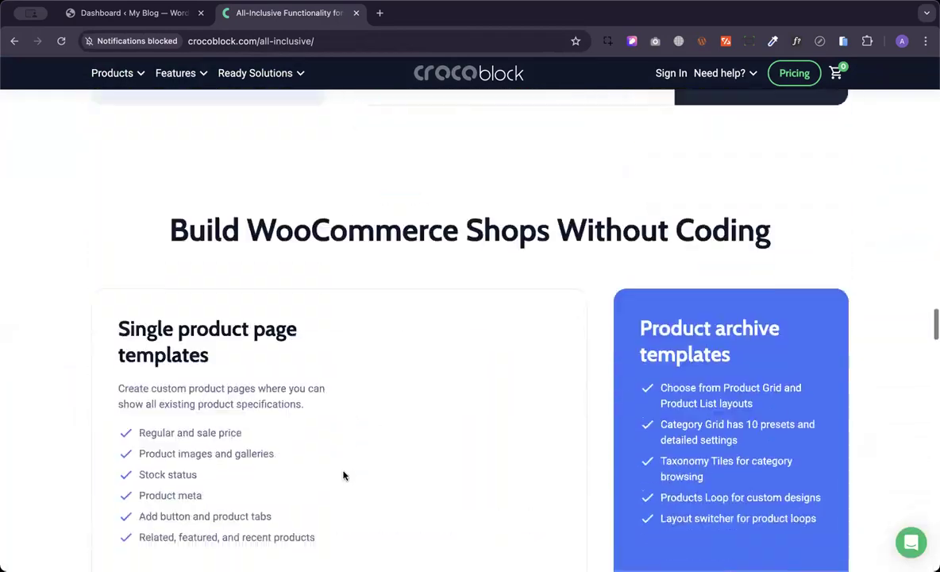
scroll(344, 475, "down", 20)
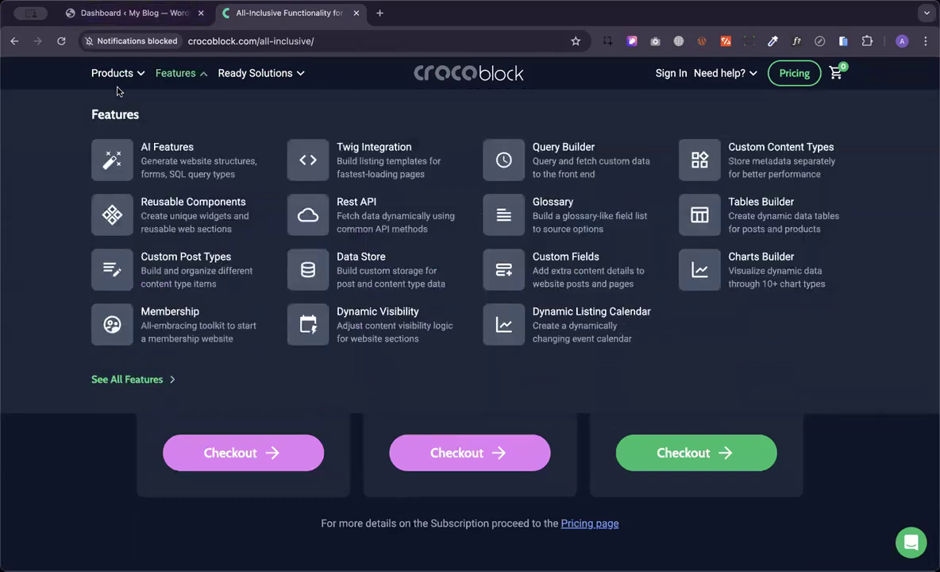
mouse_move(108, 73)
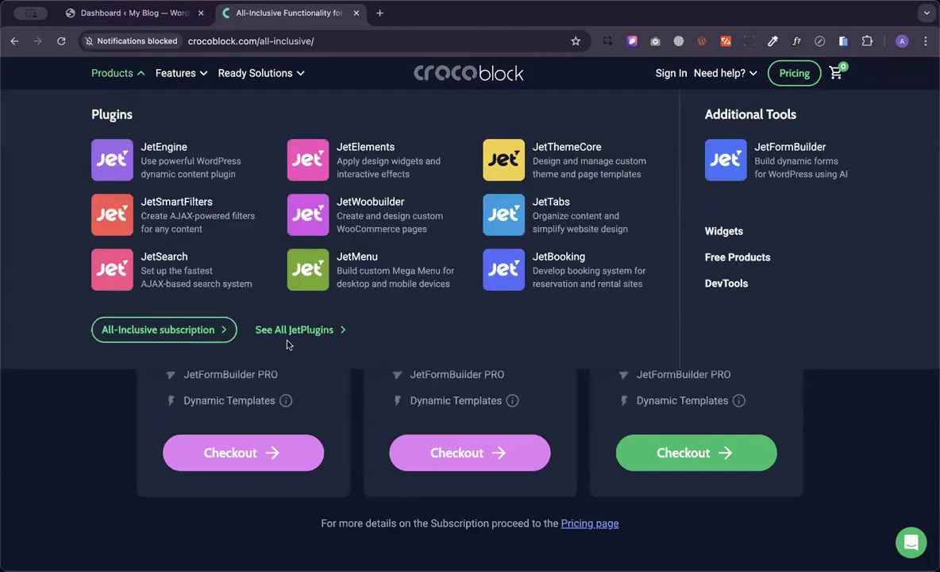
left_click(340, 328)
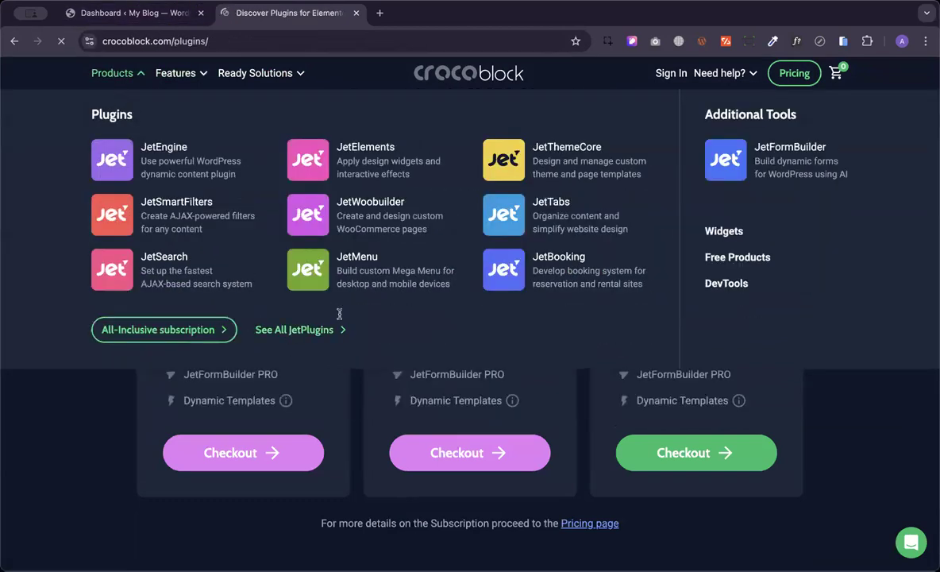
scroll(347, 367, "down", 7)
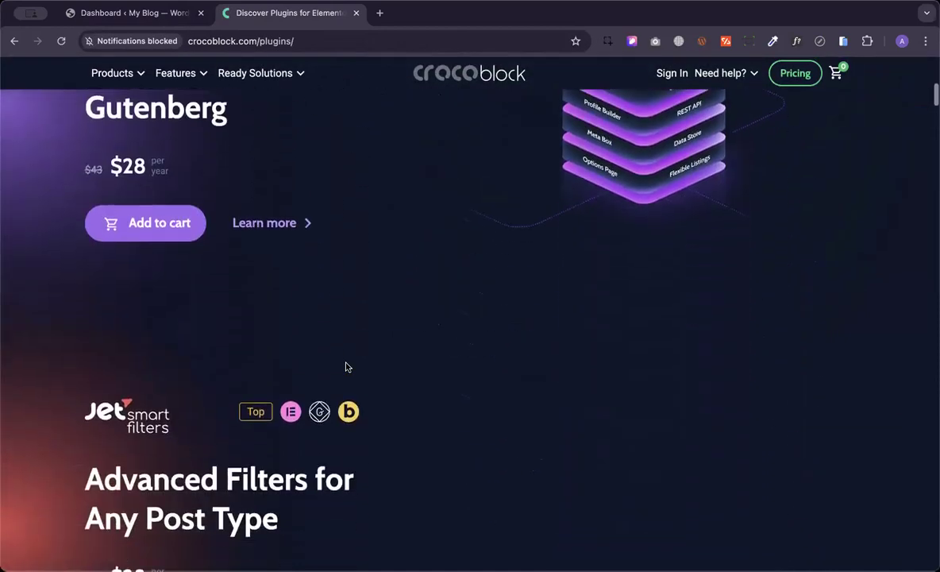
scroll(347, 367, "down", 5)
scroll(347, 367, "up", 10)
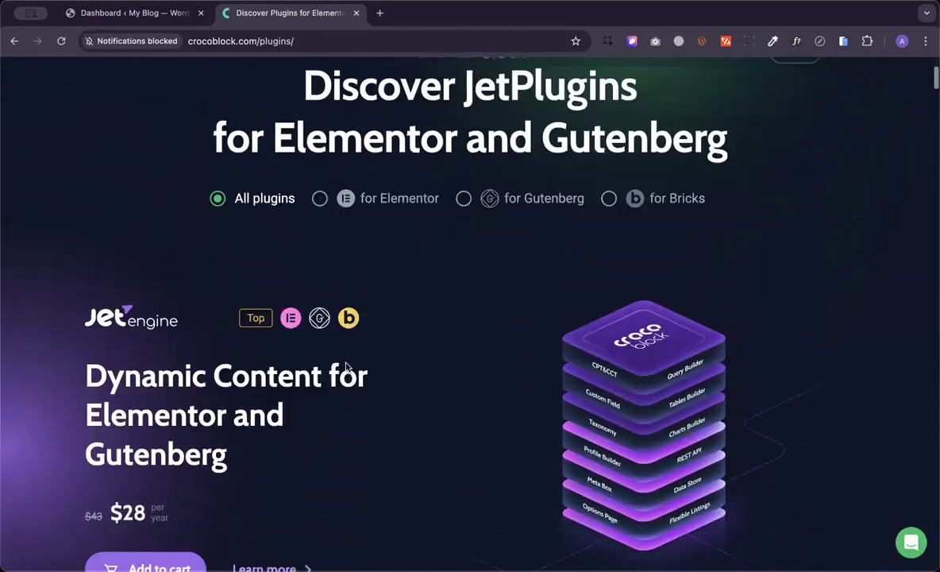
scroll(347, 365, "down", 5)
scroll(346, 364, "up", 8)
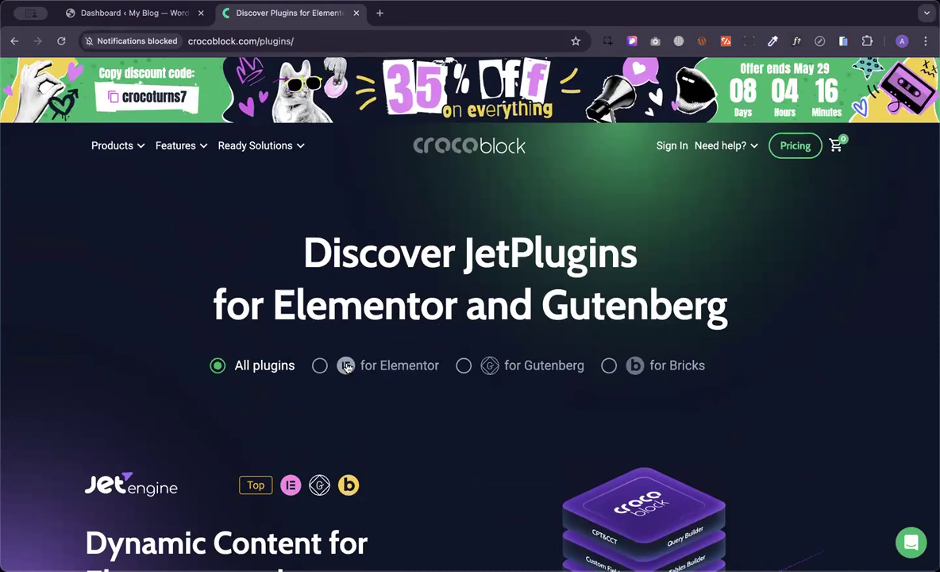
left_click(346, 366)
scroll(177, 386, "down", 3)
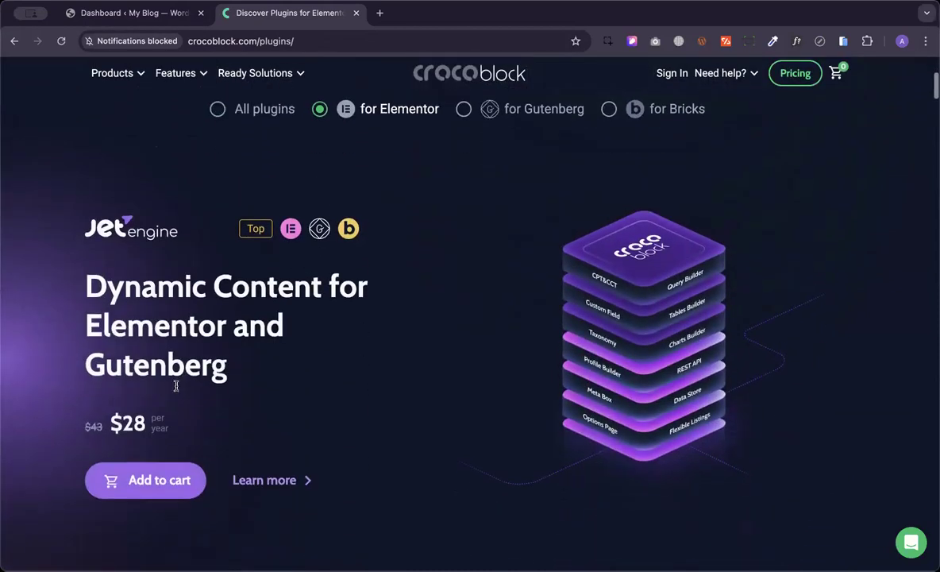
scroll(176, 386, "down", 10)
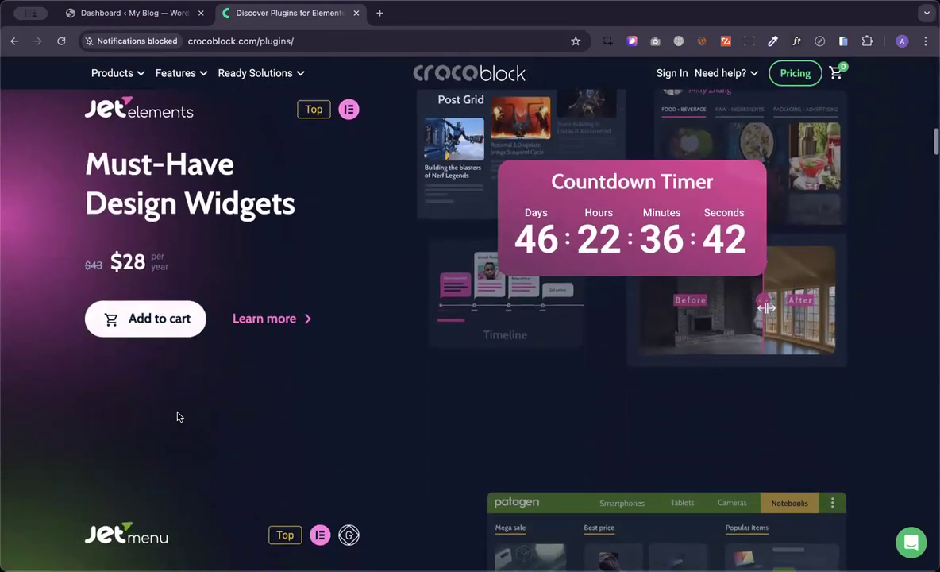
scroll(177, 416, "down", 15)
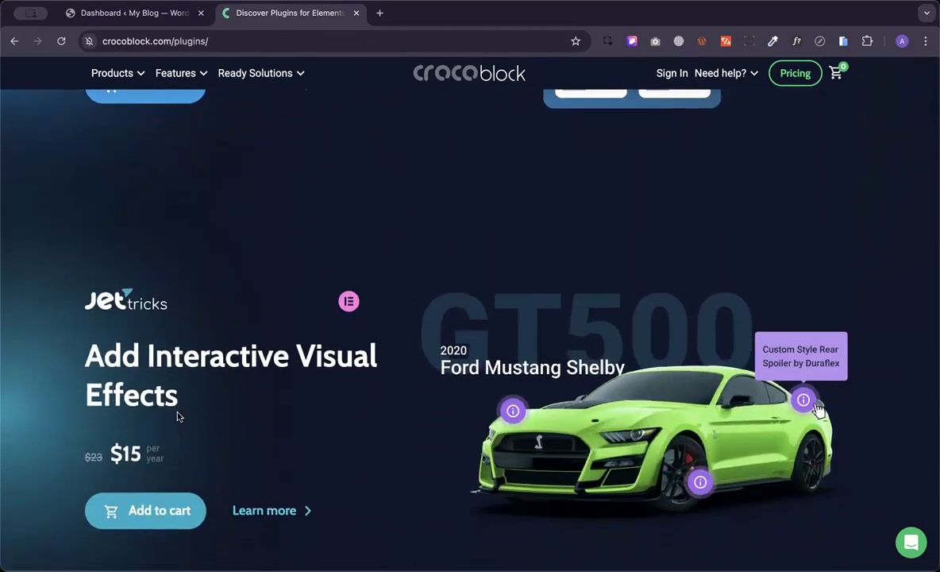
scroll(191, 456, "down", 15)
scroll(191, 456, "down", 20)
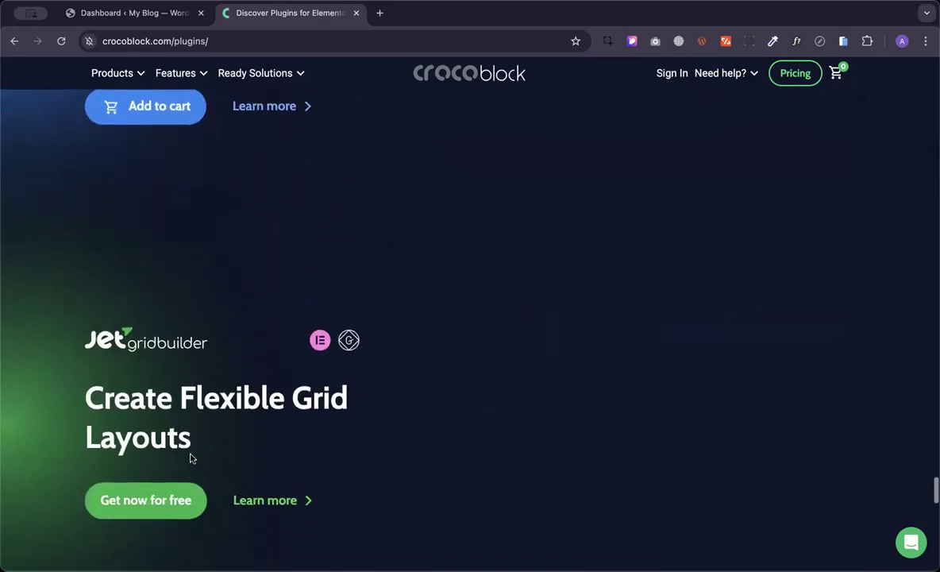
scroll(191, 456, "down", 10)
scroll(191, 455, "up", 20)
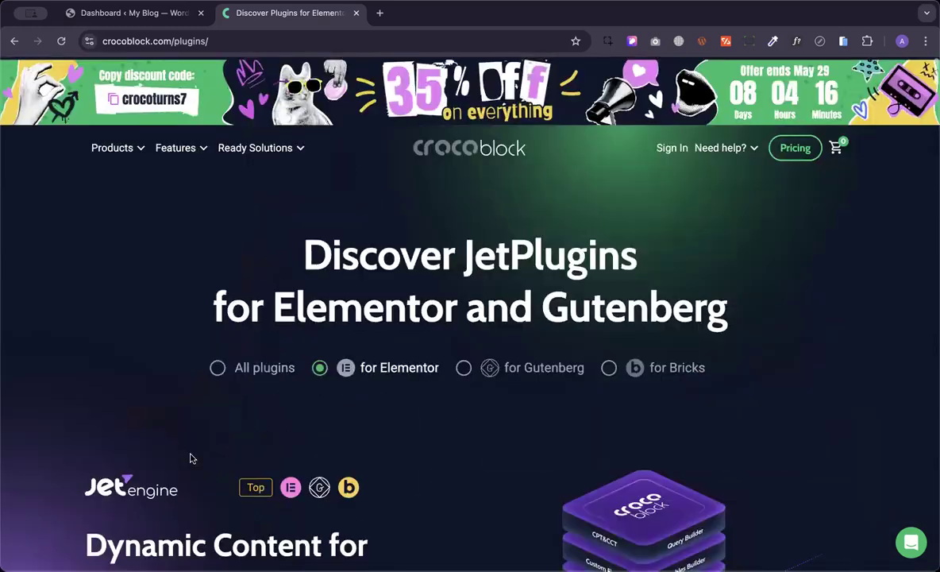
scroll(232, 378, "down", 5)
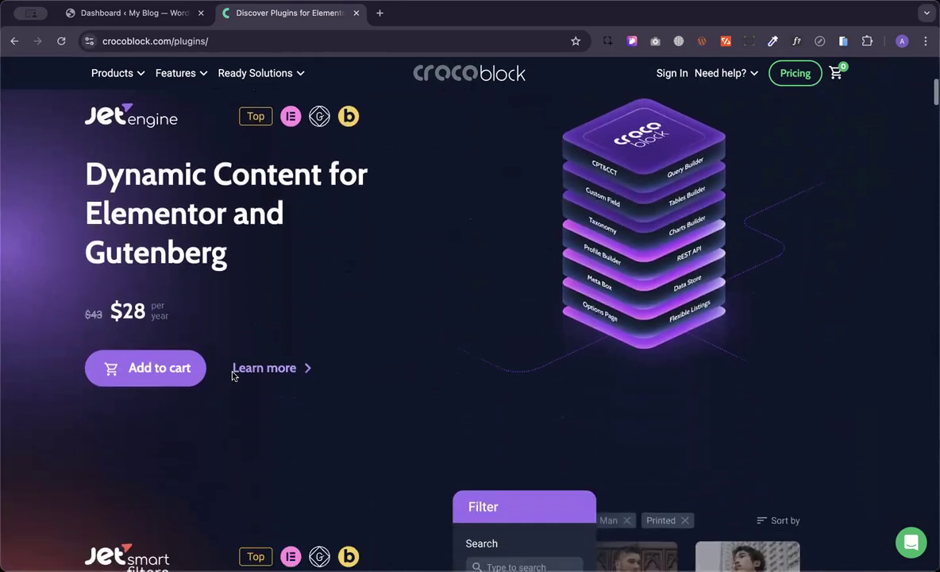
scroll(233, 378, "down", 10)
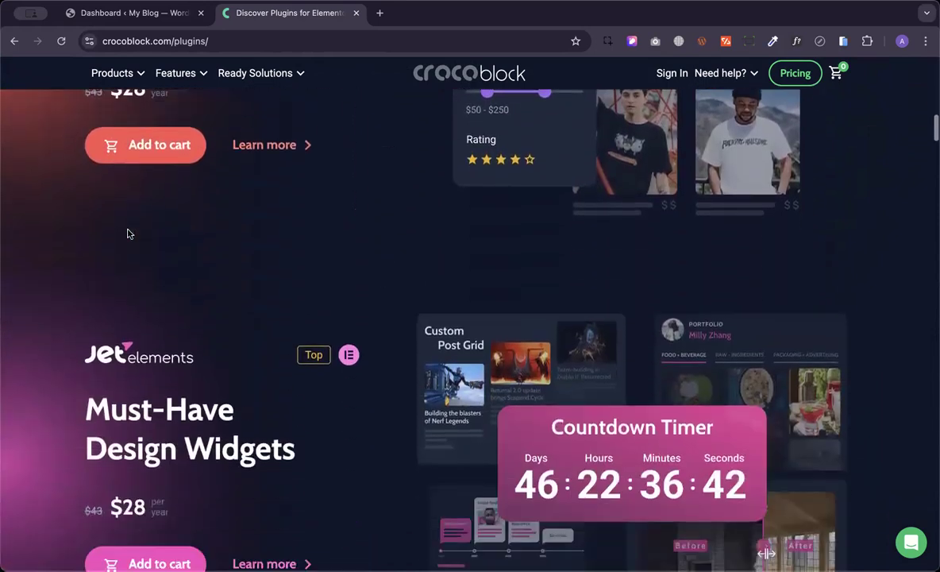
scroll(129, 234, "down", 15)
scroll(128, 229, "down", 15)
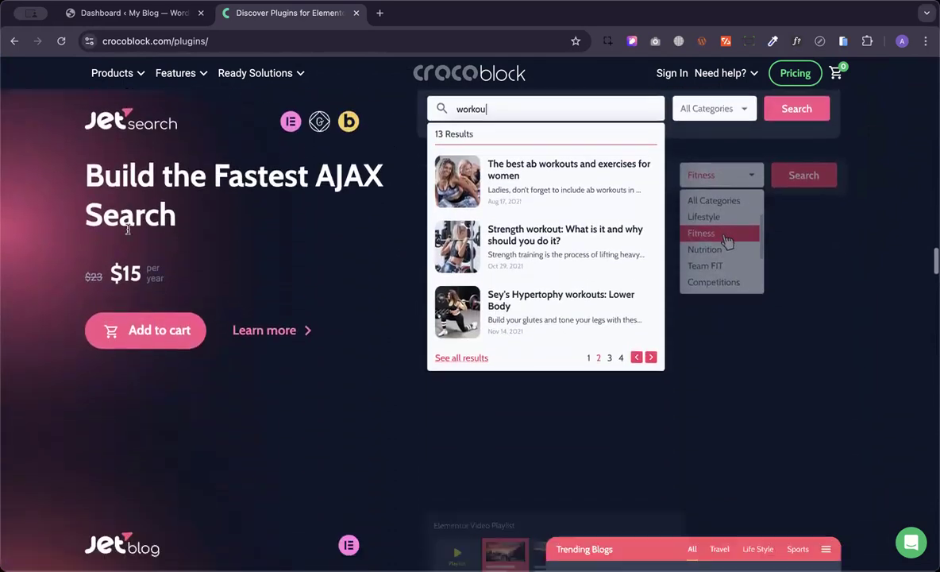
scroll(127, 229, "down", 15)
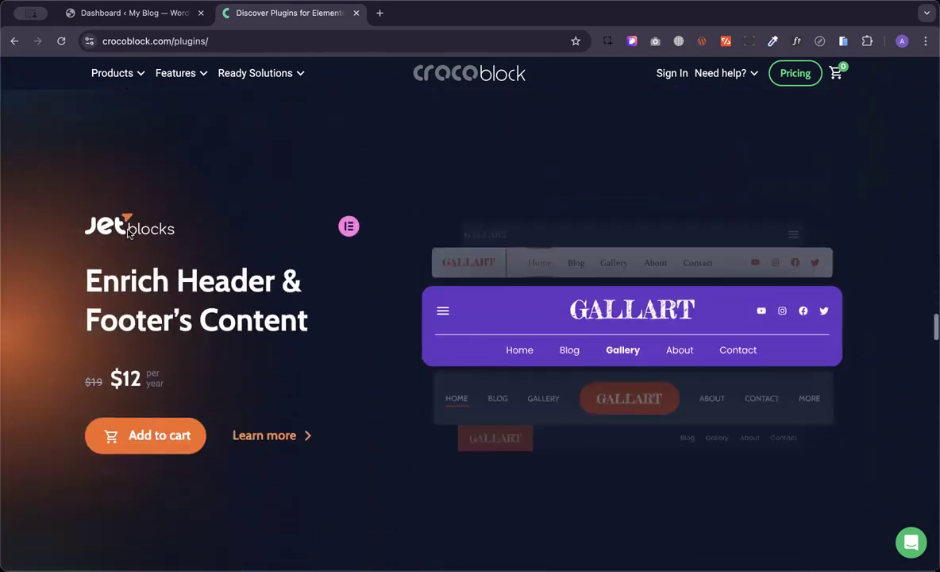
scroll(127, 230, "down", 5)
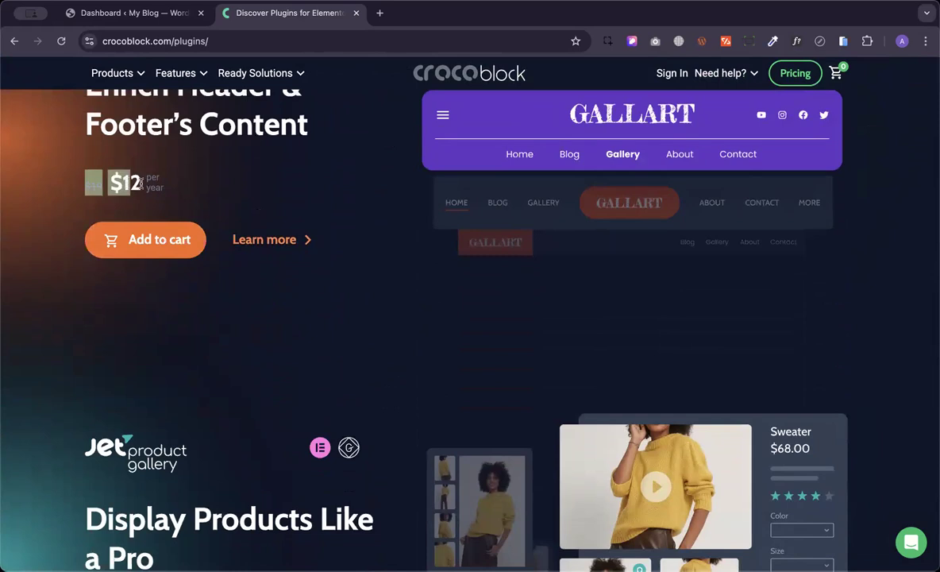
scroll(198, 182, "down", 6)
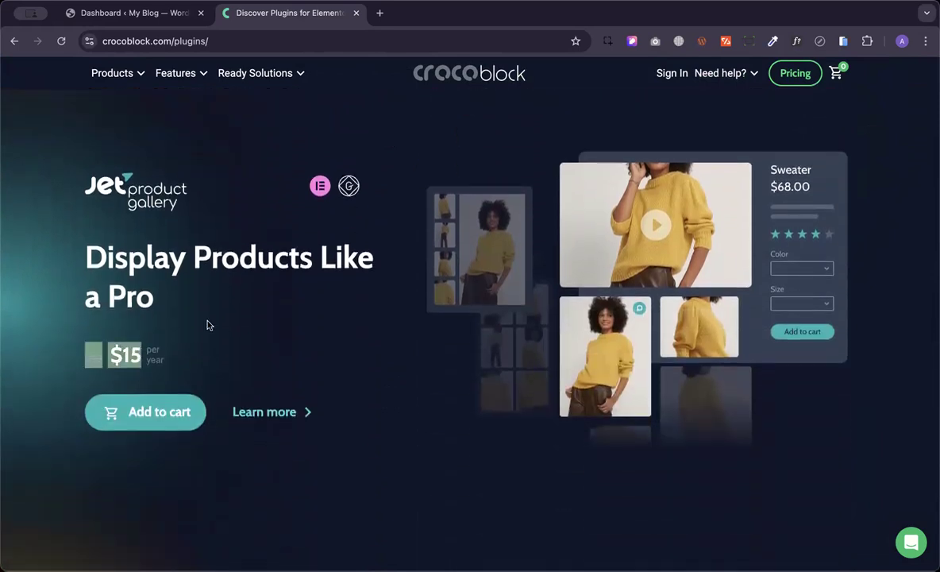
scroll(206, 324, "down", 12)
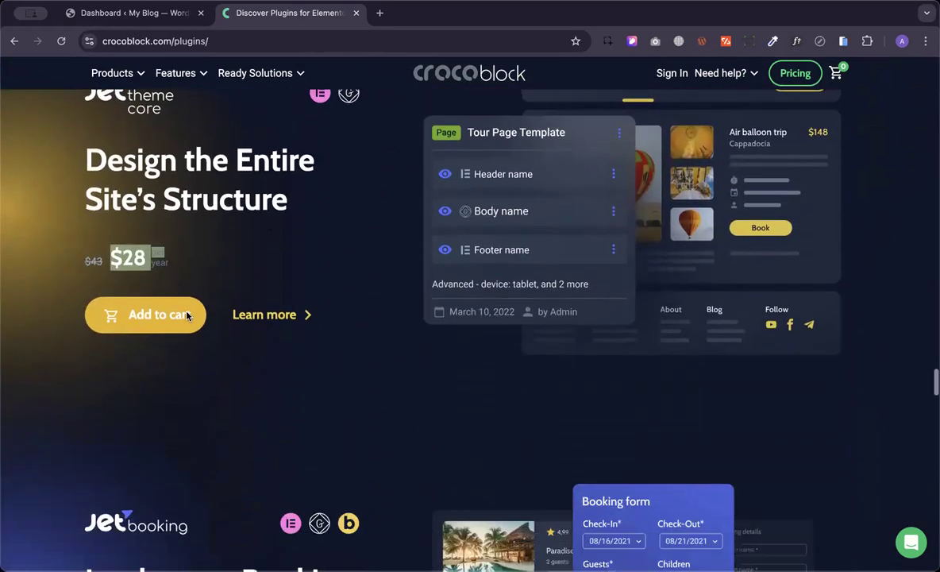
scroll(188, 316, "down", 20)
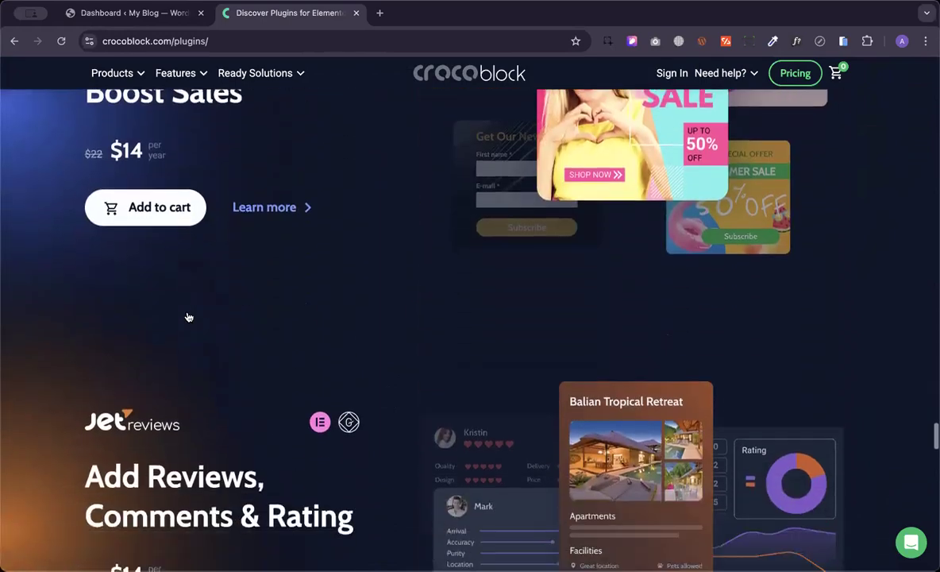
scroll(188, 317, "down", 18)
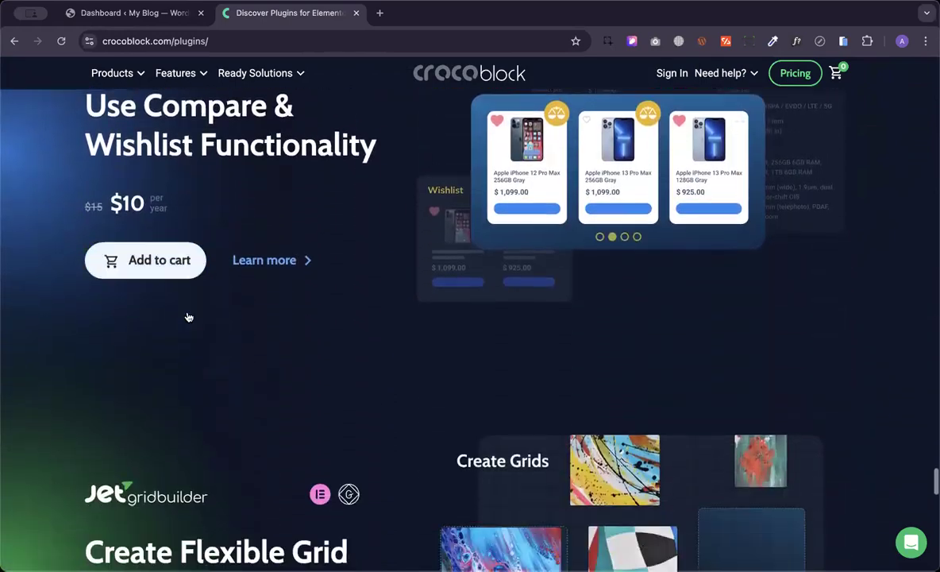
scroll(189, 317, "down", 20)
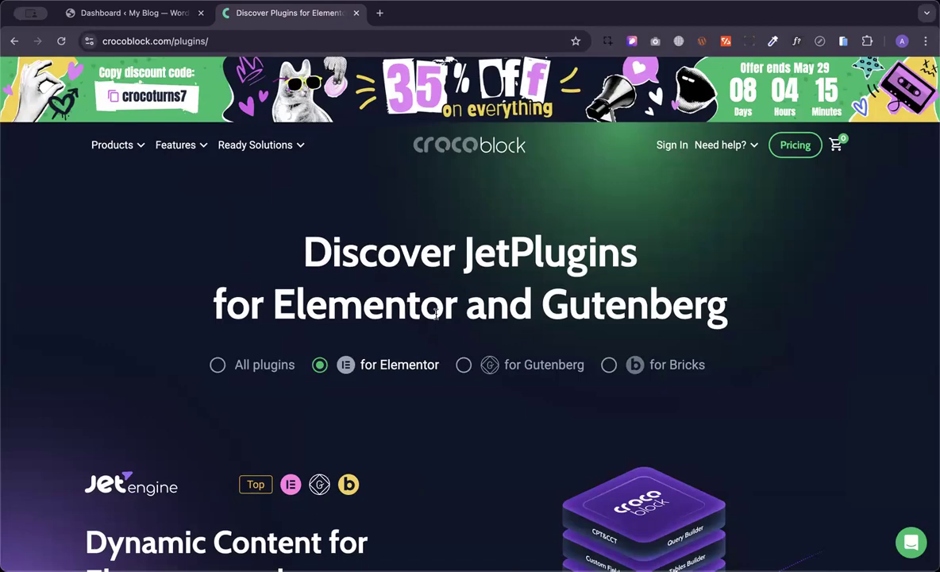
Bring up the Products mega menu listing JetEngine, JetElements, JetSmartFilters and JetBooking.
scroll(405, 367, "down", 6)
scroll(405, 363, "up", 6)
scroll(405, 365, "down", 1)
scroll(404, 366, "up", 1)
scroll(384, 441, "down", 1)
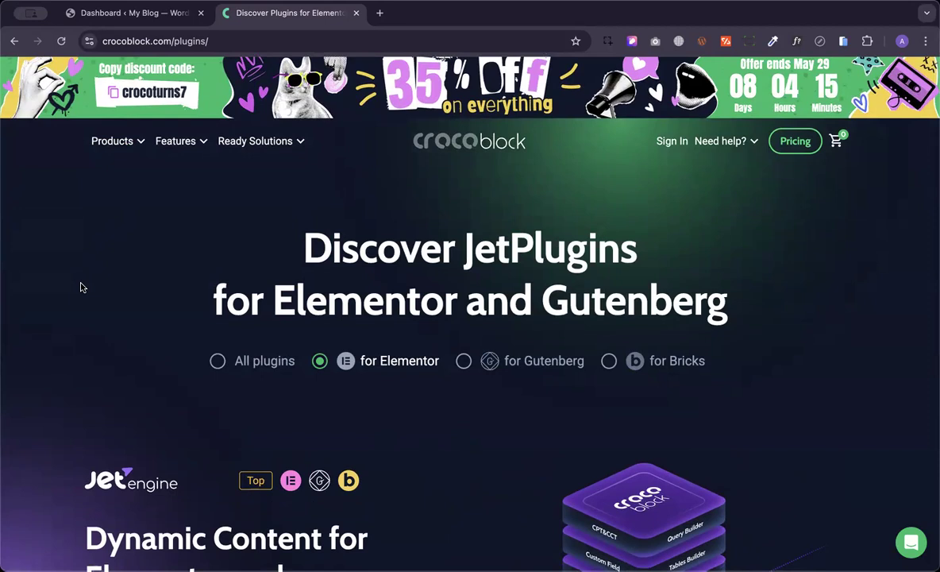
left_click(123, 143)
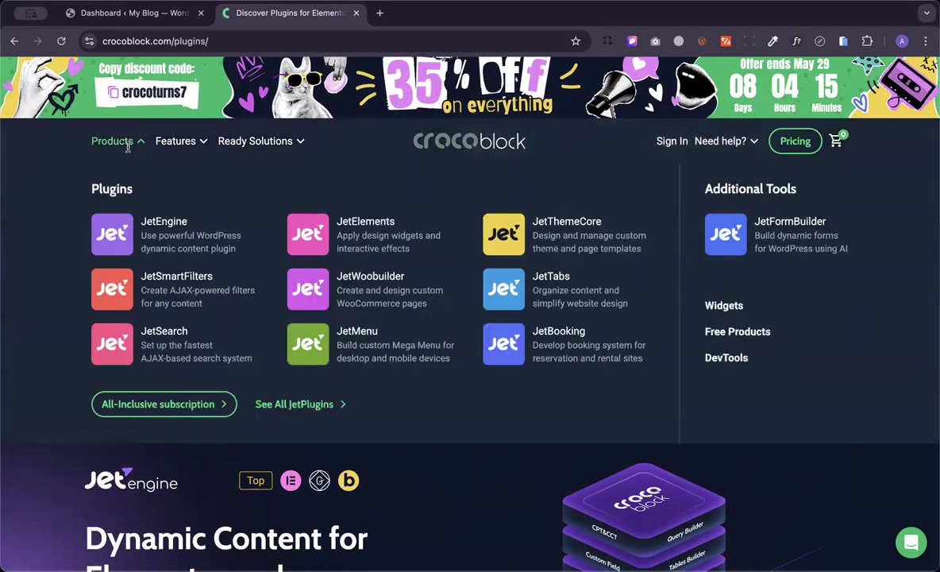
Visit the JetEngine plugin page, priced $28 down from $43.
left_click(173, 225)
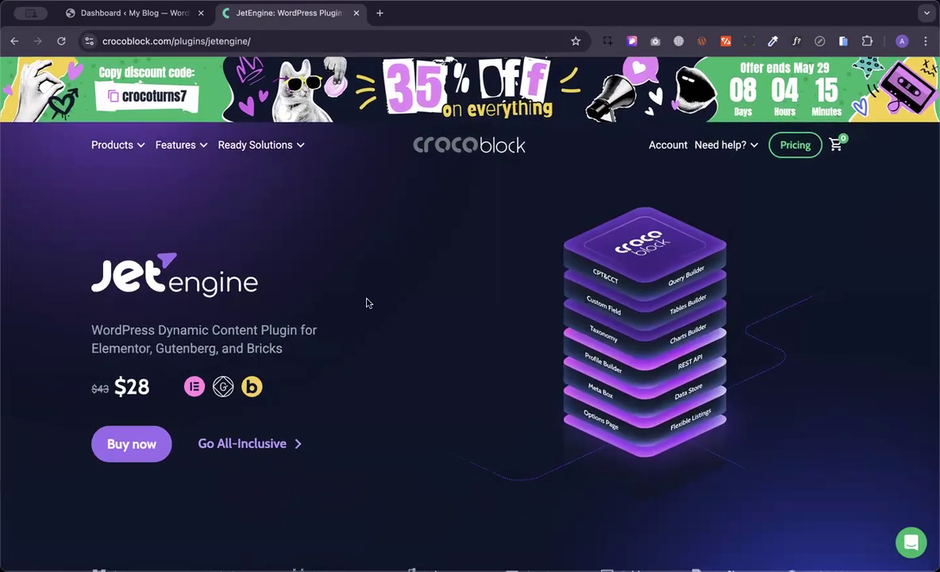
mouse_move(172, 148)
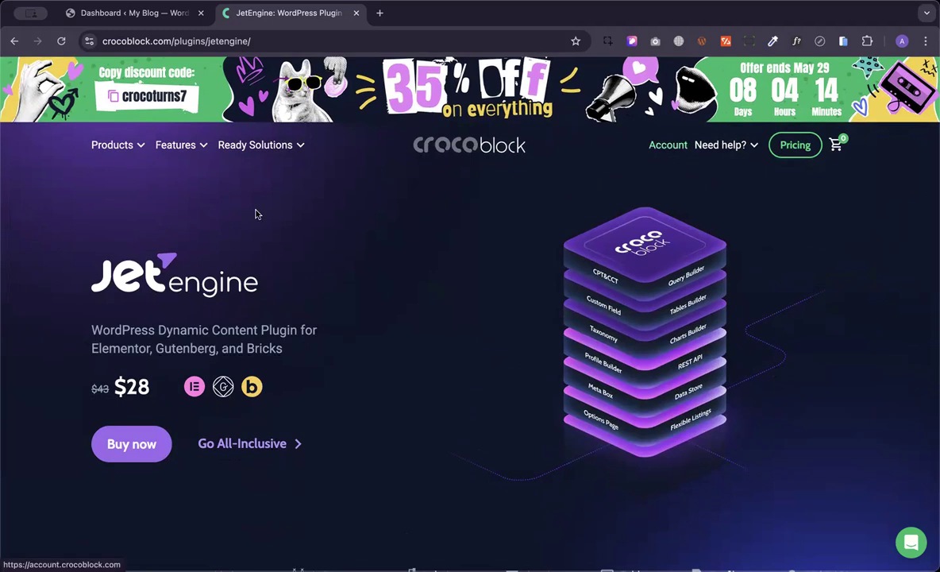
mouse_move(102, 149)
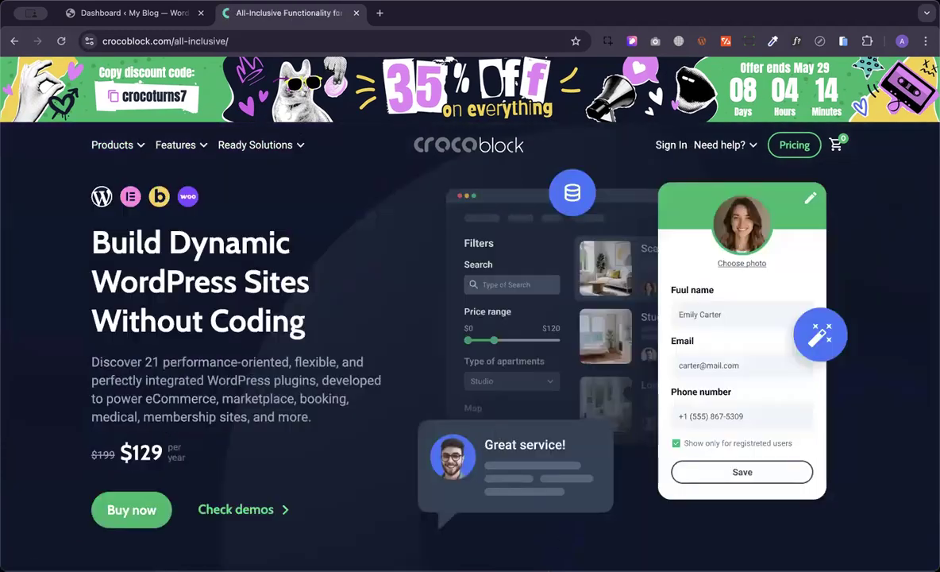
scroll(574, 438, "down", 5)
scroll(574, 439, "down", 15)
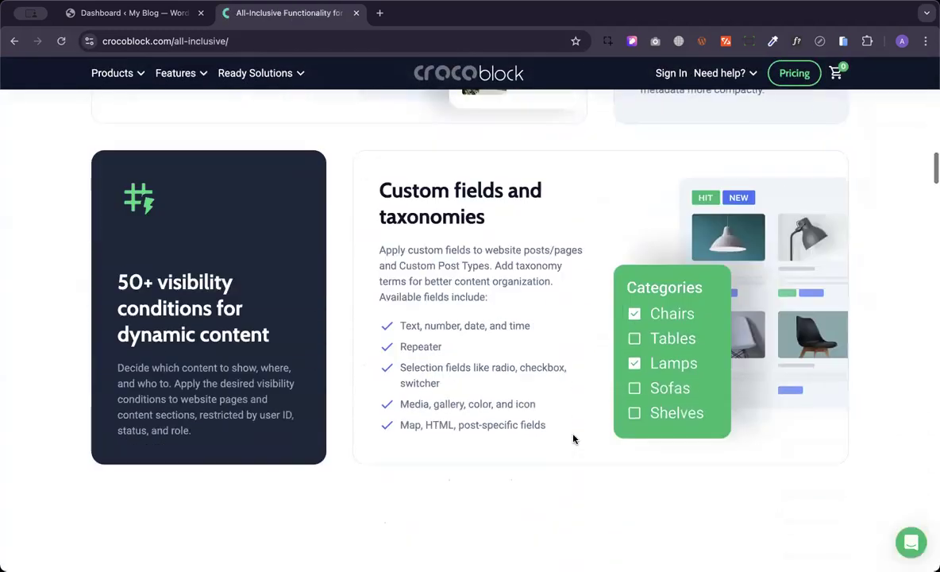
scroll(573, 439, "up", 2)
scroll(573, 439, "down", 20)
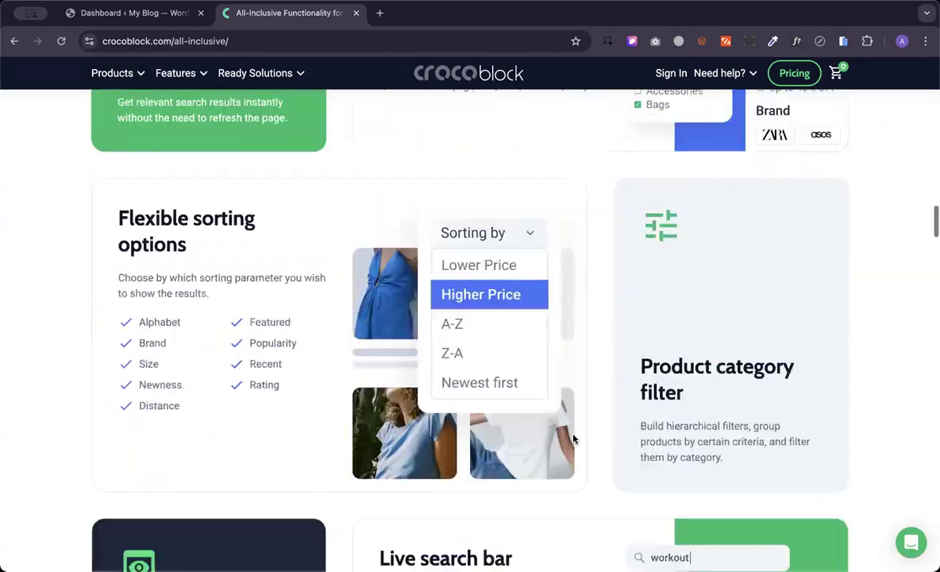
scroll(574, 439, "down", 20)
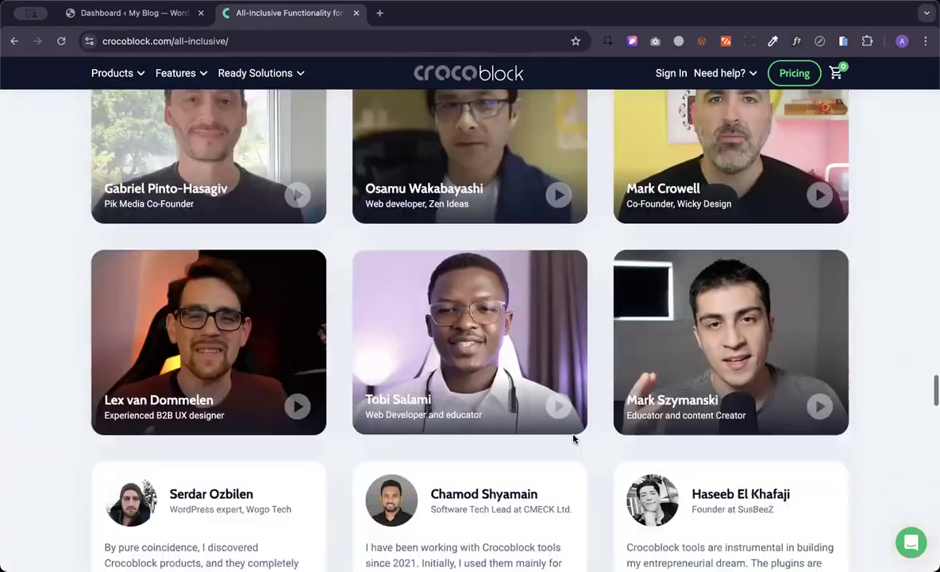
scroll(574, 438, "down", 6)
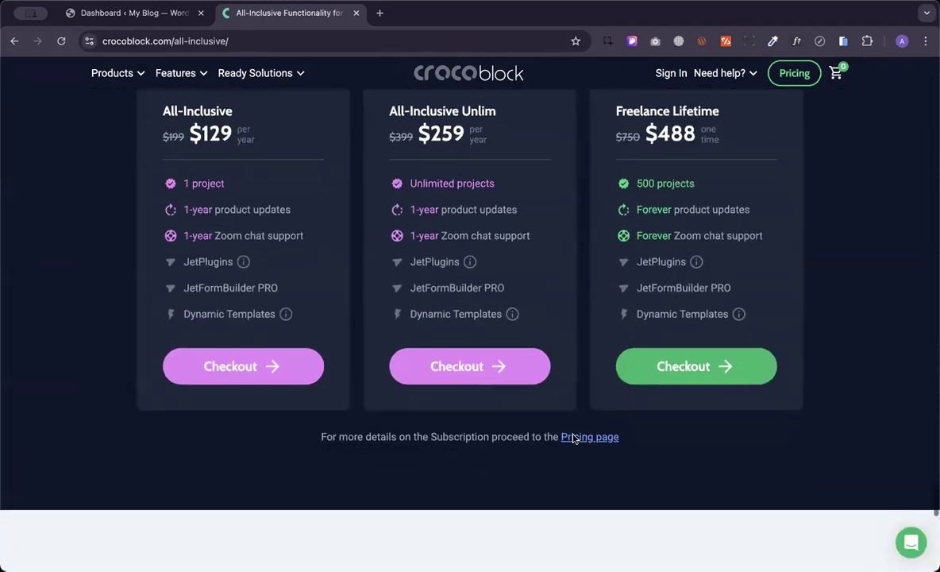
scroll(574, 438, "up", 1)
left_click_drag(642, 188, 610, 186)
left_click_drag(613, 229, 729, 368)
left_click_drag(719, 185, 646, 181)
left_click(759, 150)
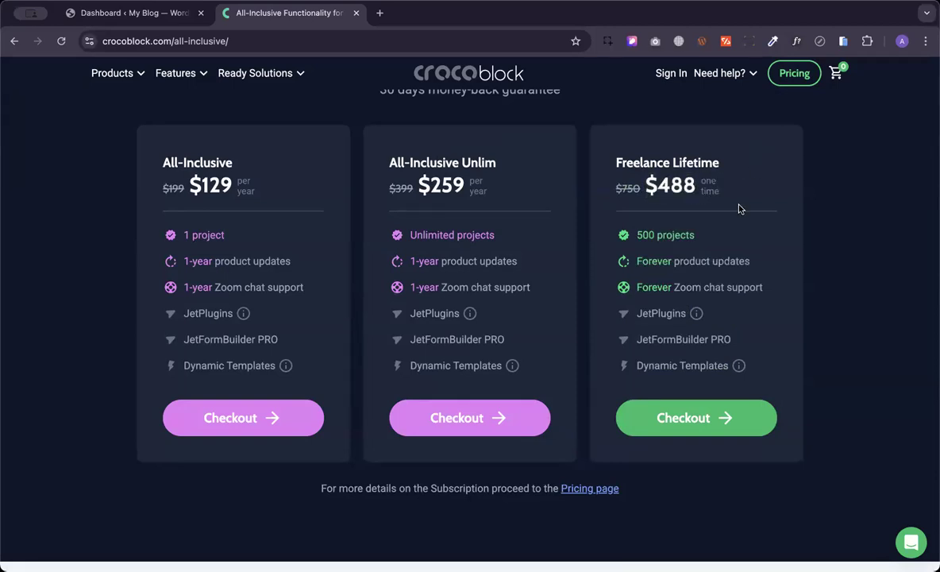
scroll(739, 208, "down", 1)
mouse_move(720, 73)
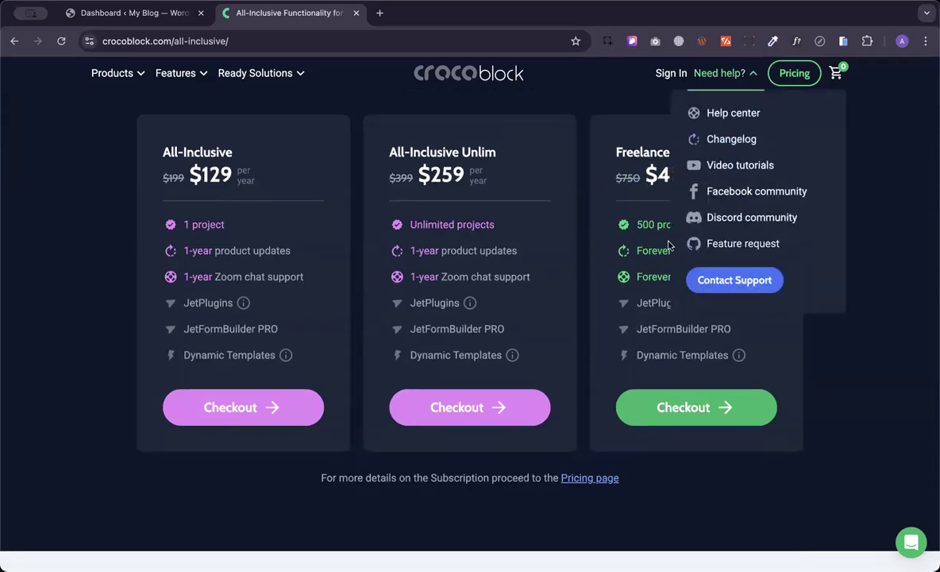
left_click_drag(679, 266, 725, 392)
left_click(734, 209)
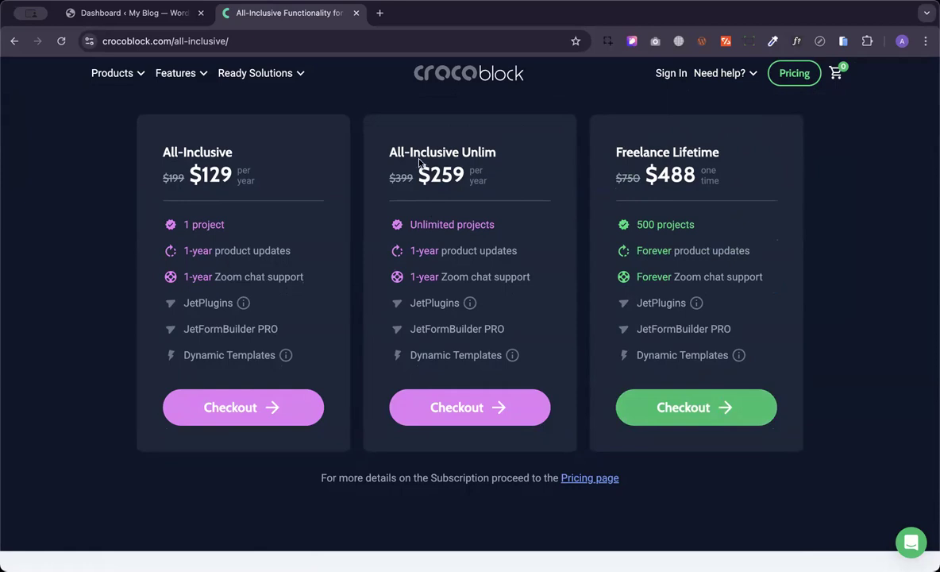
scroll(231, 248, "down", 1)
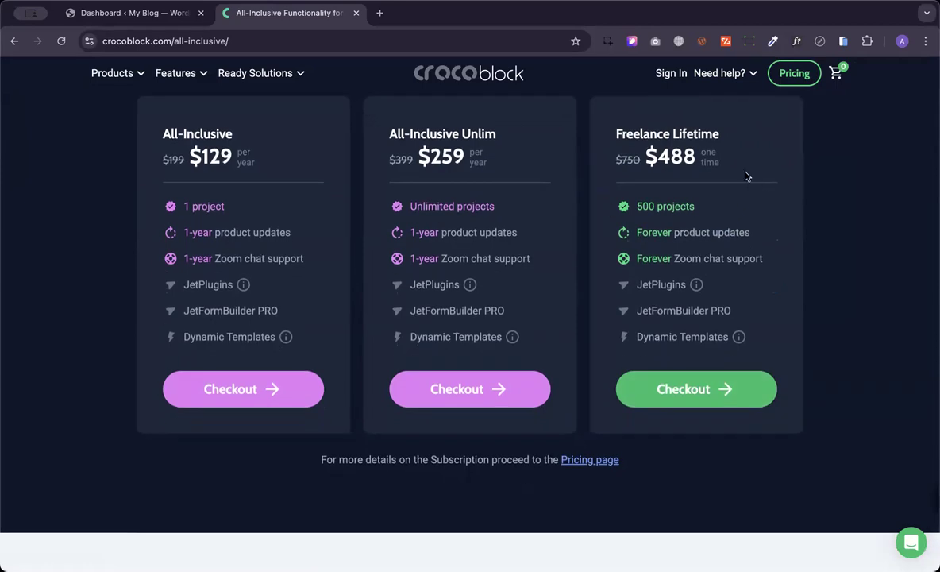
scroll(681, 176, "down", 3)
scroll(682, 182, "down", 2)
scroll(680, 178, "up", 15)
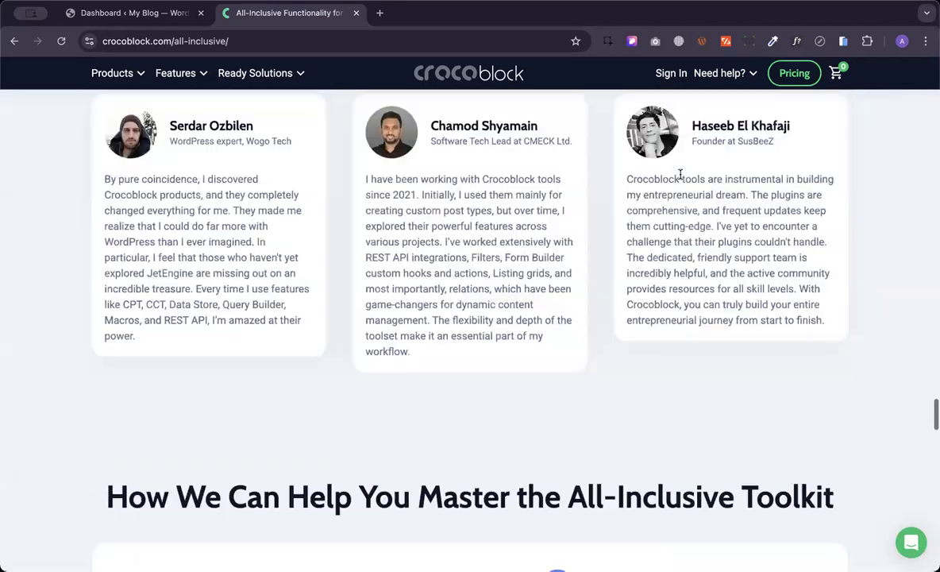
scroll(512, 233, "up", 15)
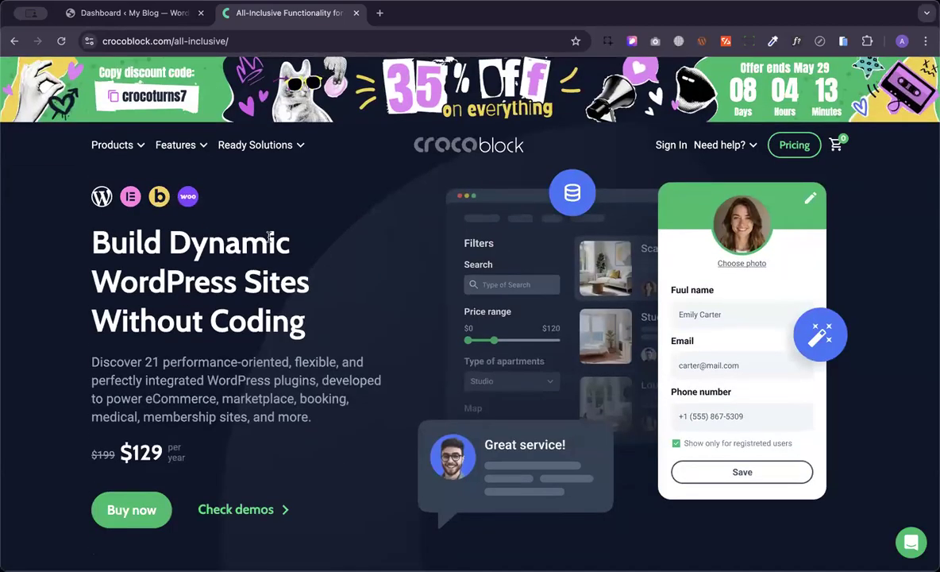
left_click_drag(270, 237, 109, 8)
Highlight the WordPress site's address, then return to the Crocoblock All-Inclusive page.
left_click(109, 8)
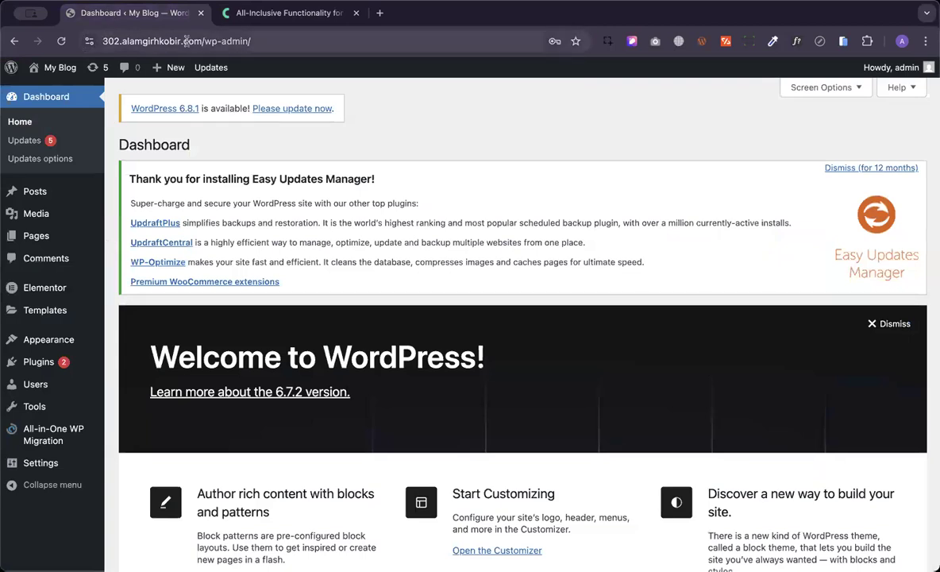
left_click_drag(202, 41, 88, 41)
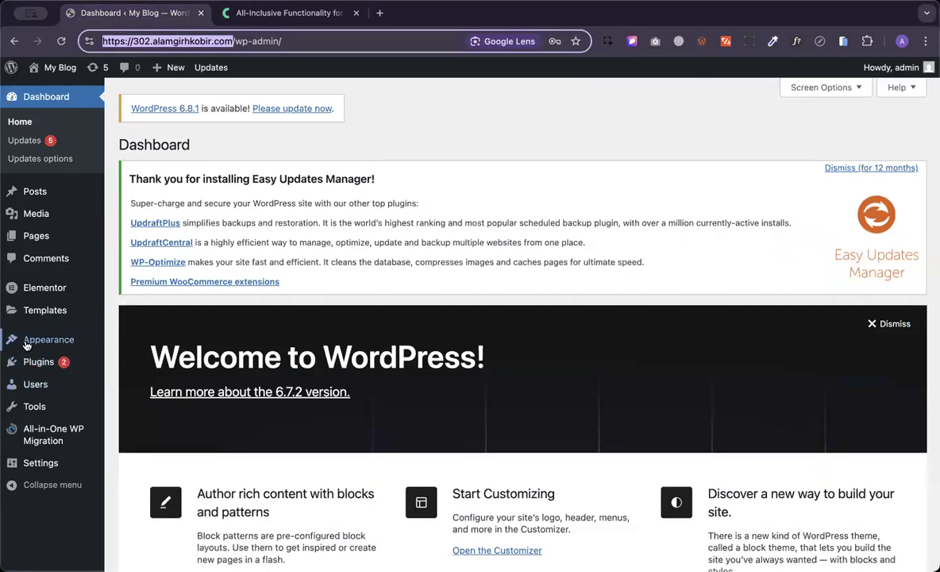
key("ctrl+Tab")
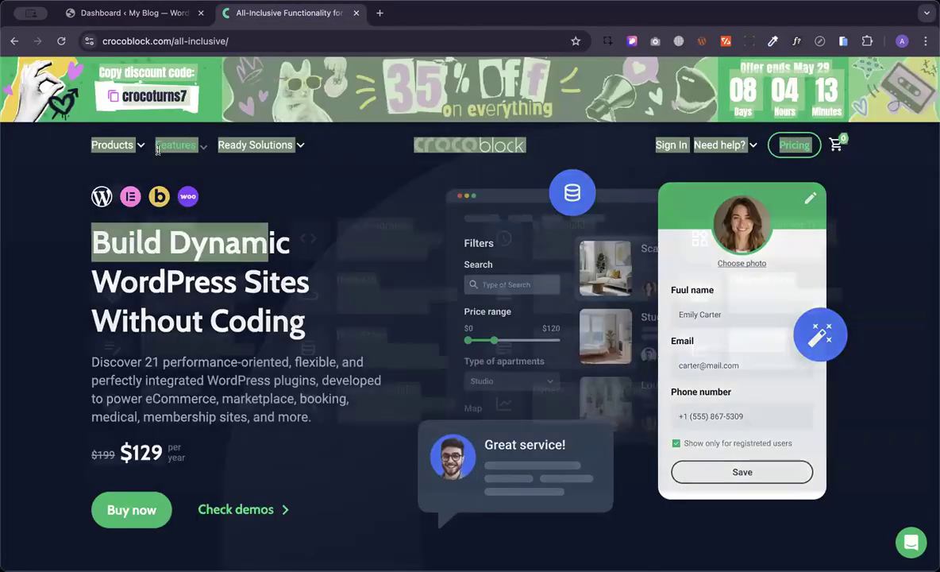
key("ctrl+a")
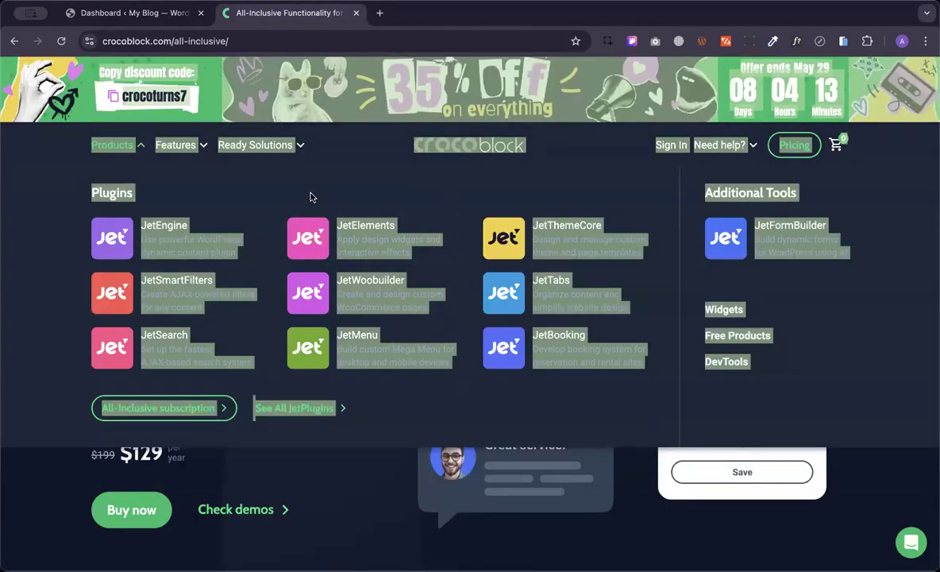
left_click(301, 194)
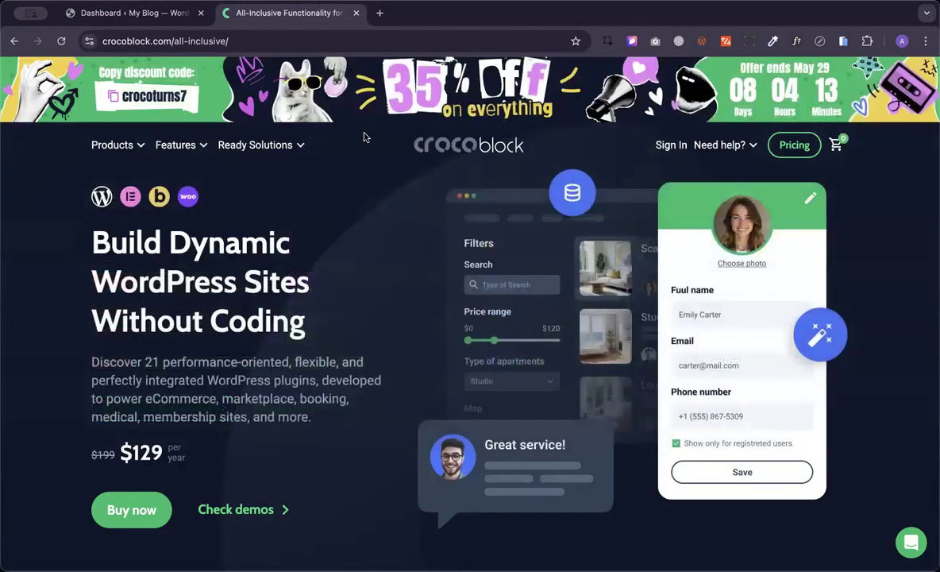
mouse_move(117, 147)
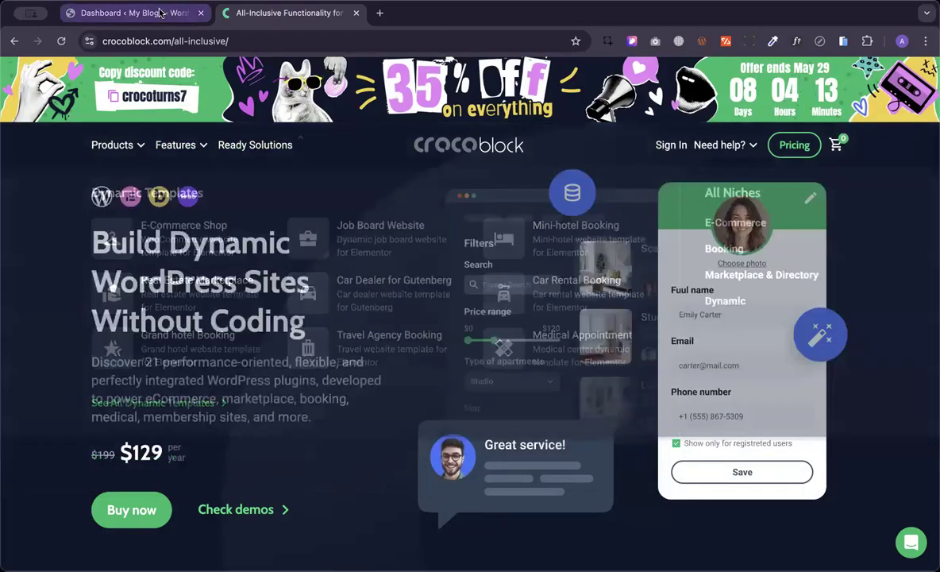
Open WordPress's Add New Plugin page, then sign in to the Crocoblock account.
key("ctrl+shift+Tab")
left_click(460, 170)
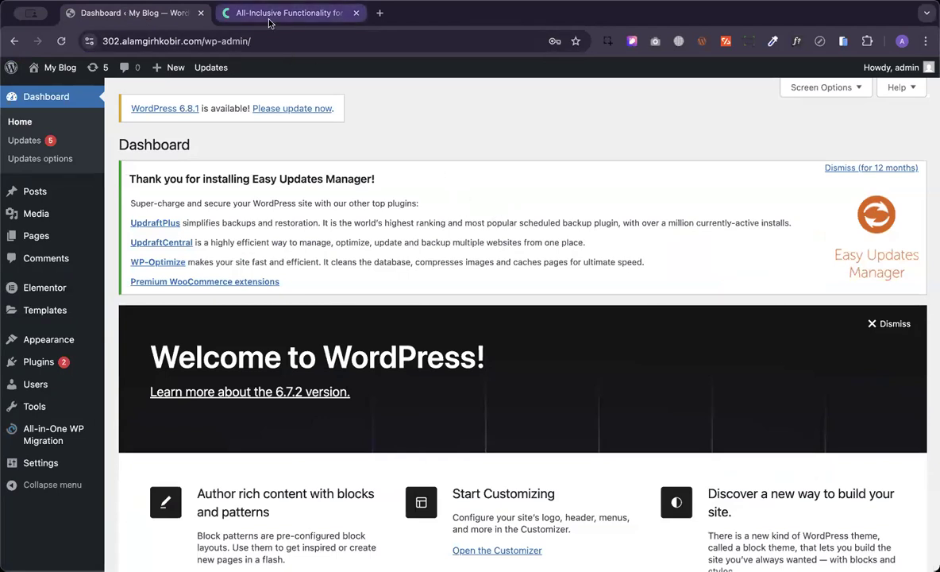
mouse_move(40, 362)
left_click(124, 385)
left_click(288, 13)
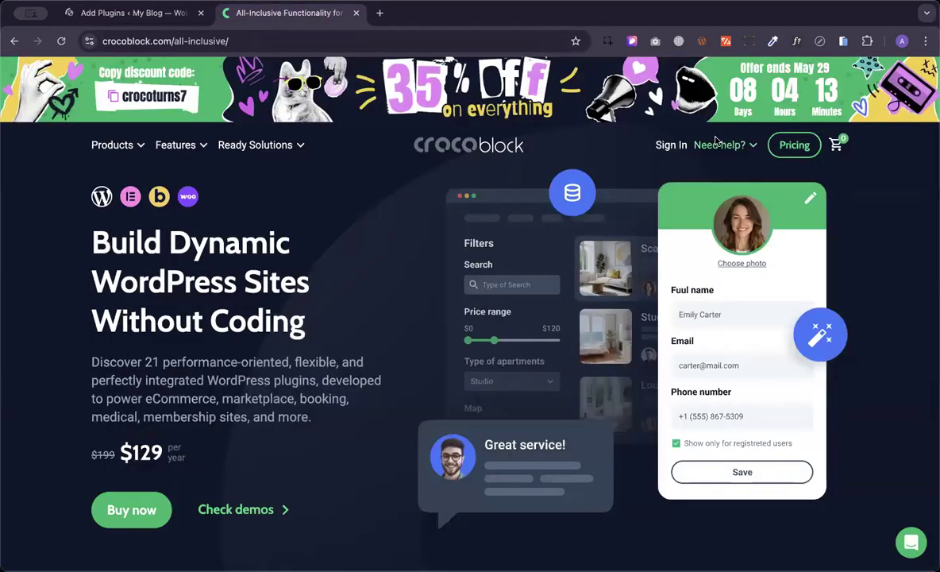
left_click(669, 146)
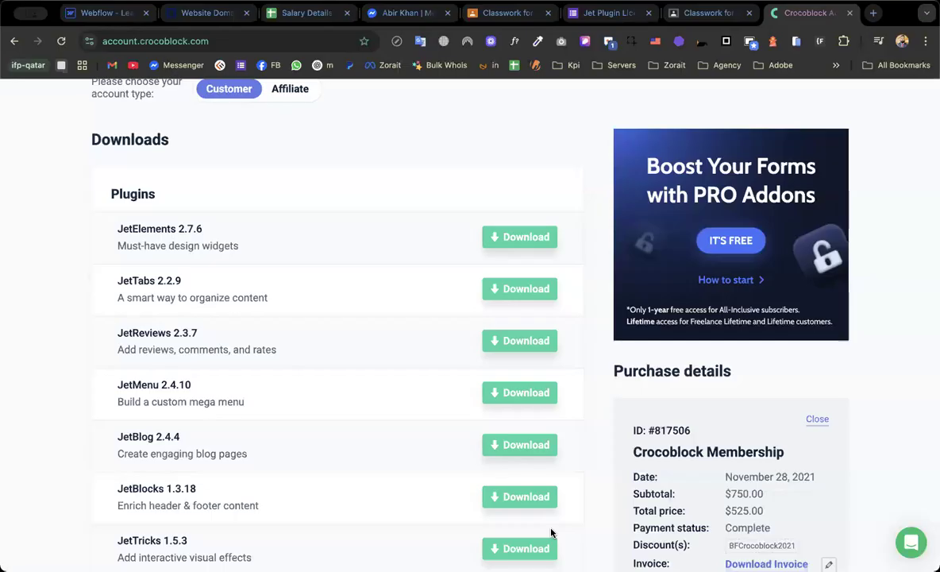
Download the JetElements 2.7.6 package and reveal WordPress's plugin zip upload form.
left_click_drag(116, 229, 204, 231)
left_click(242, 226)
left_click(502, 240)
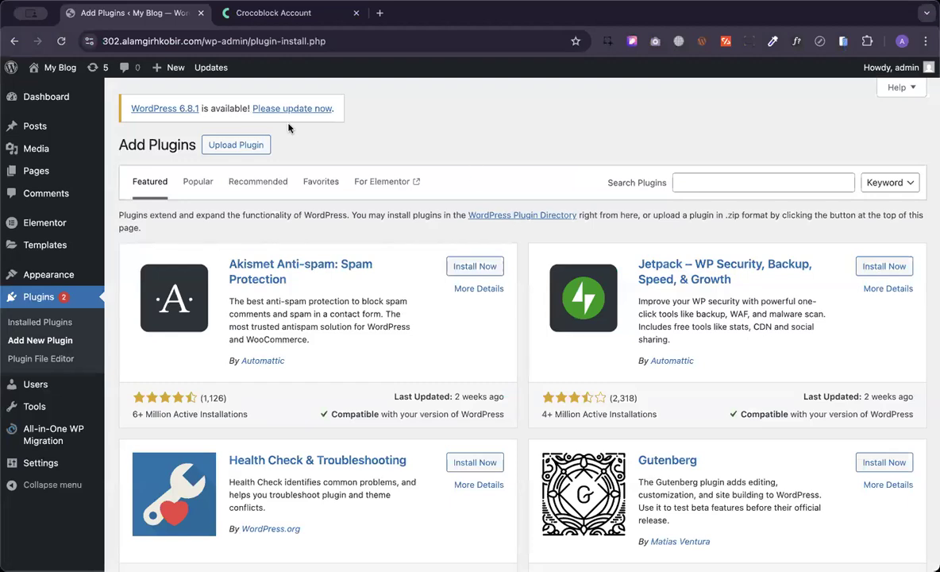
left_click(225, 143)
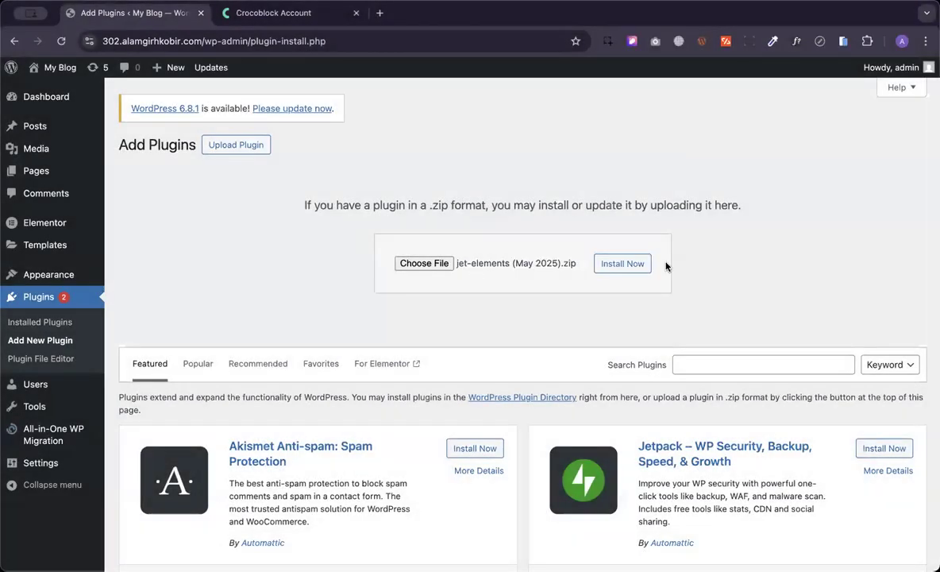
Install the chosen jet-elements (May 2025).zip plugin package.
left_click(623, 263)
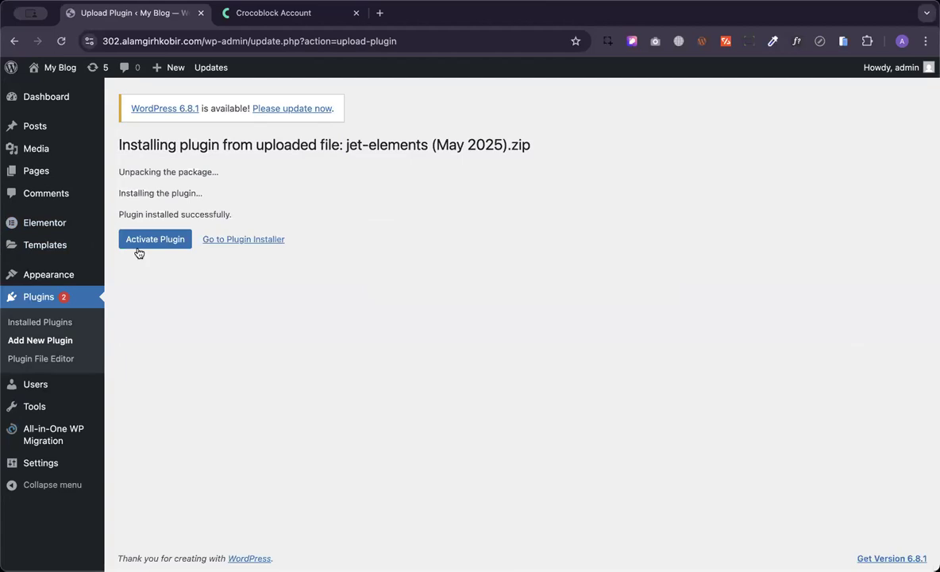
Activate JetElements from the install results and confirm it in the Plugins list.
left_click(138, 250)
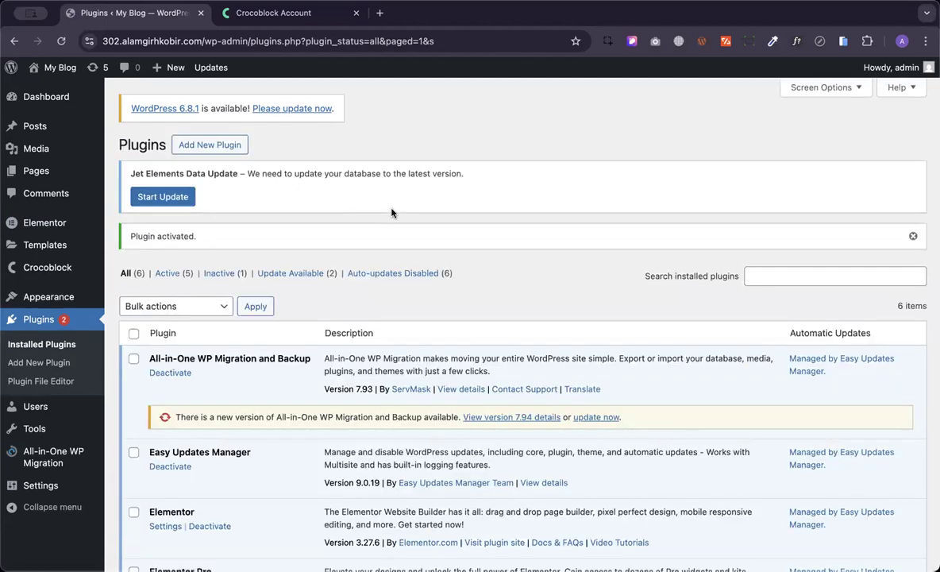
scroll(256, 301, "down", 5)
scroll(269, 336, "up", 5)
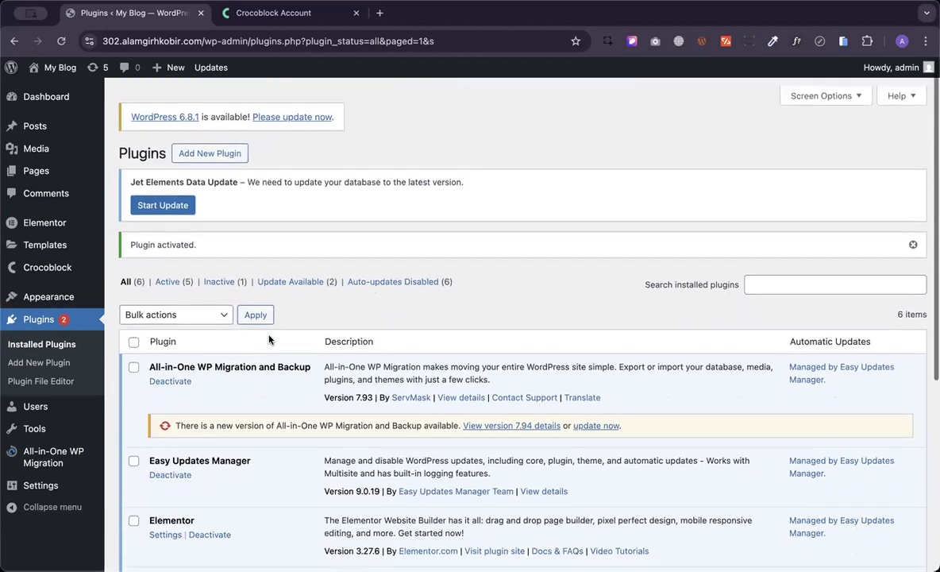
mouse_move(48, 267)
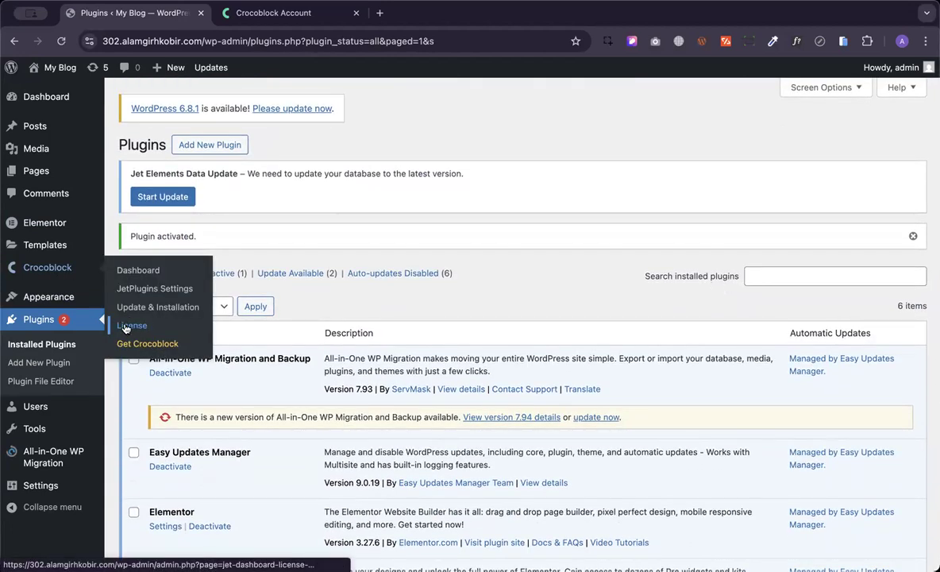
Open Crocoblock > License and start the pending Jet Elements data update.
left_click(133, 326)
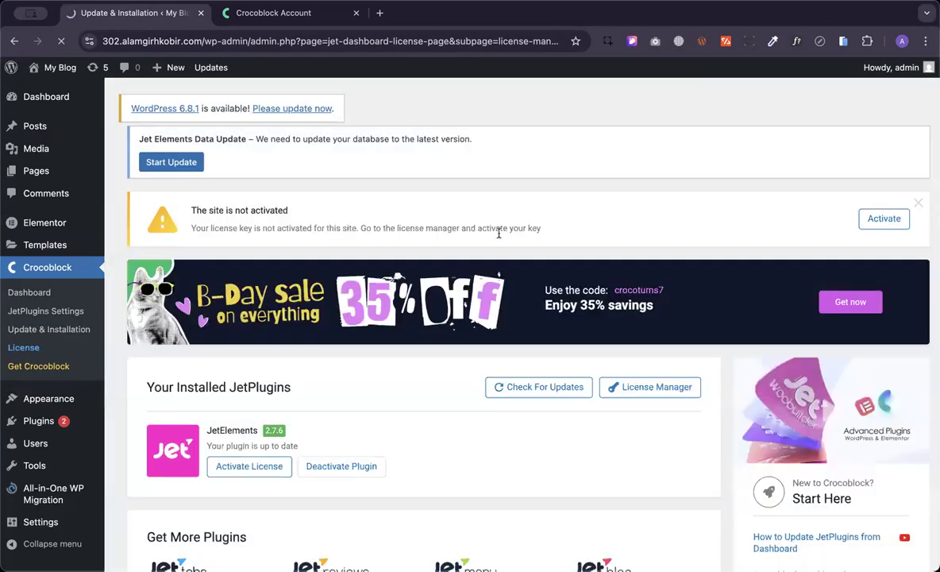
left_click(156, 162)
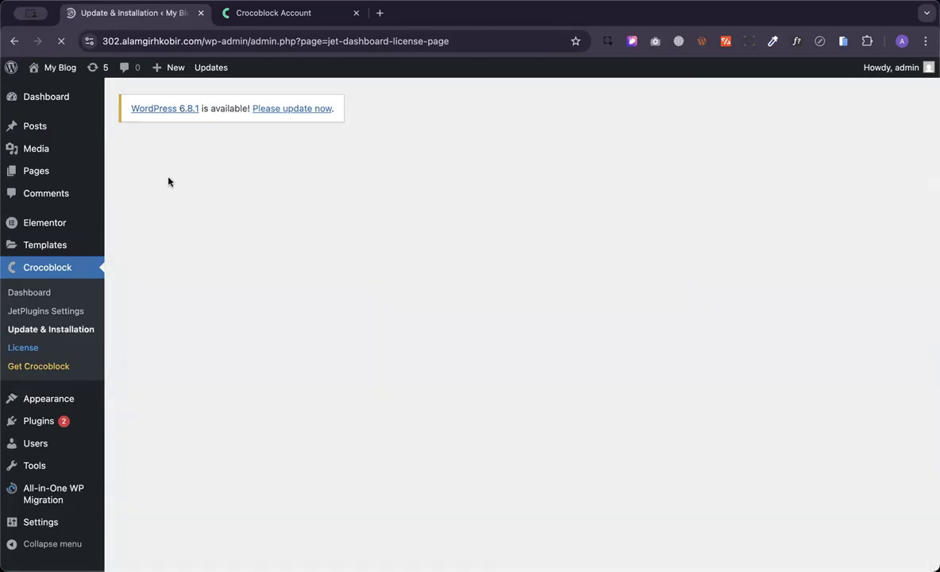
Start the pending Jet Elements data update and let it run to completion.
left_click(183, 168)
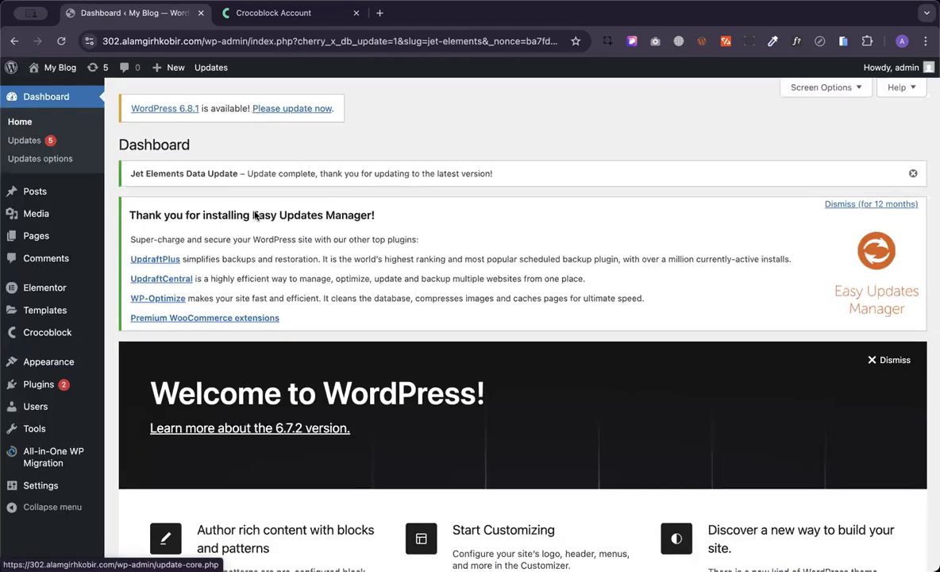
Go to Crocoblock > License and choose Add New License in the Your Licenses modal.
mouse_move(80, 332)
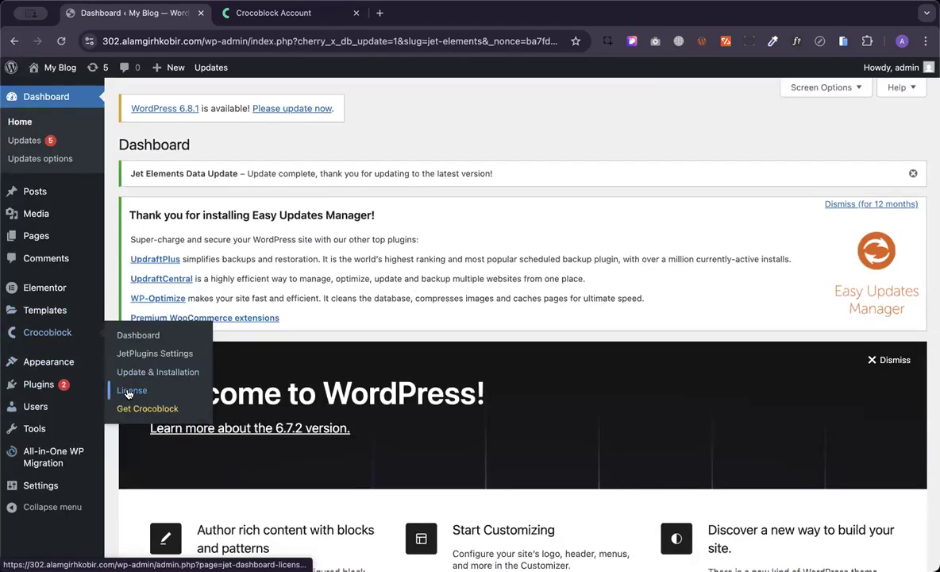
left_click(128, 392)
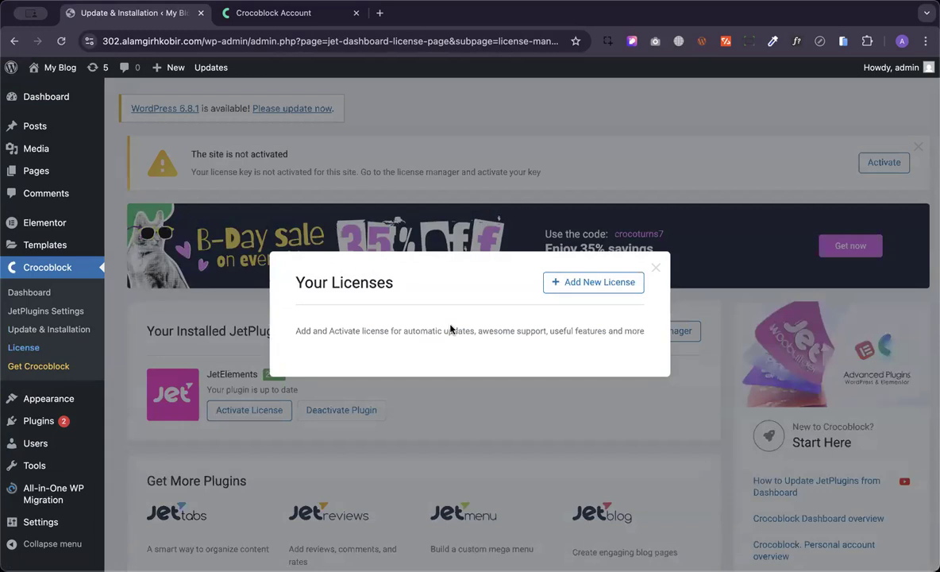
left_click(588, 287)
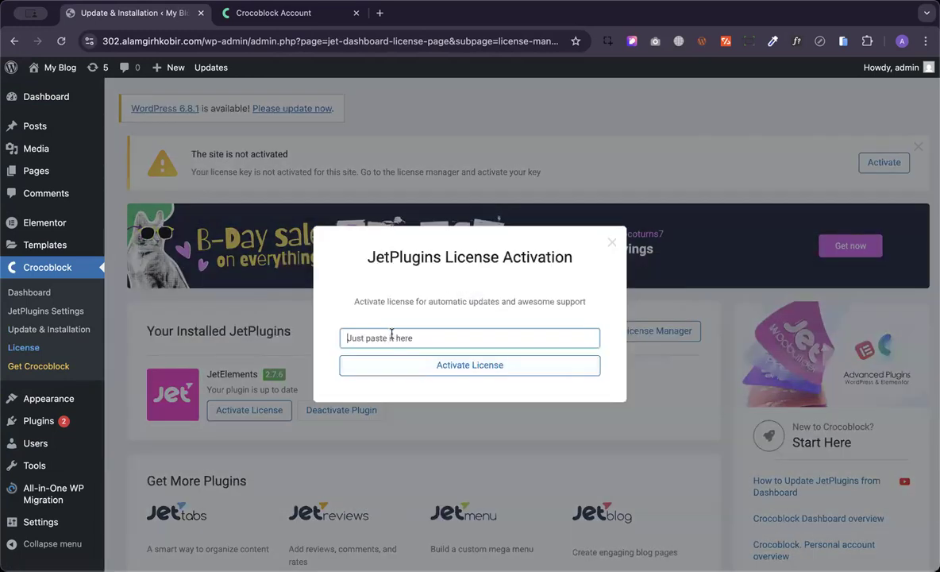
Select the site's domain in the address bar, then focus the license key field.
left_click(187, 41)
left_click(197, 44)
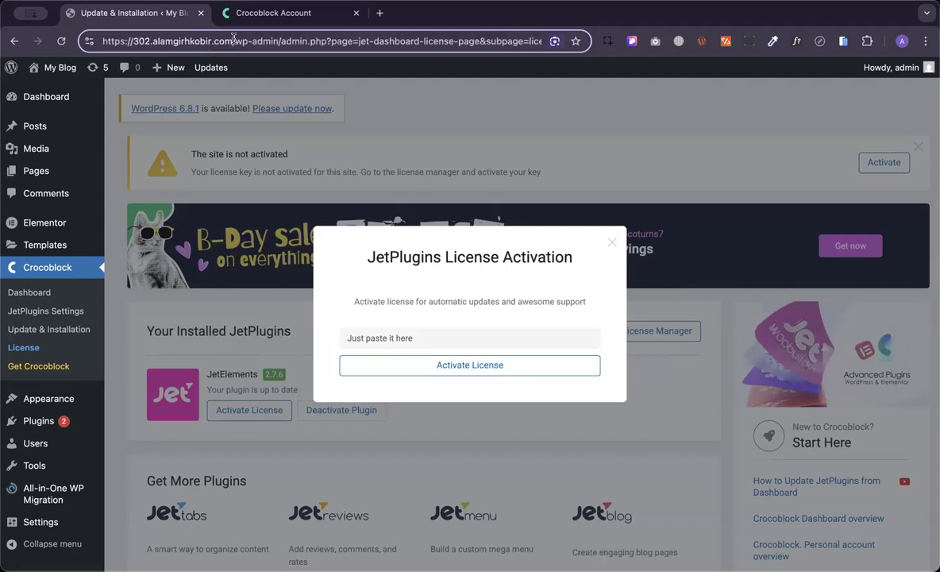
left_click_drag(232, 42, 135, 36)
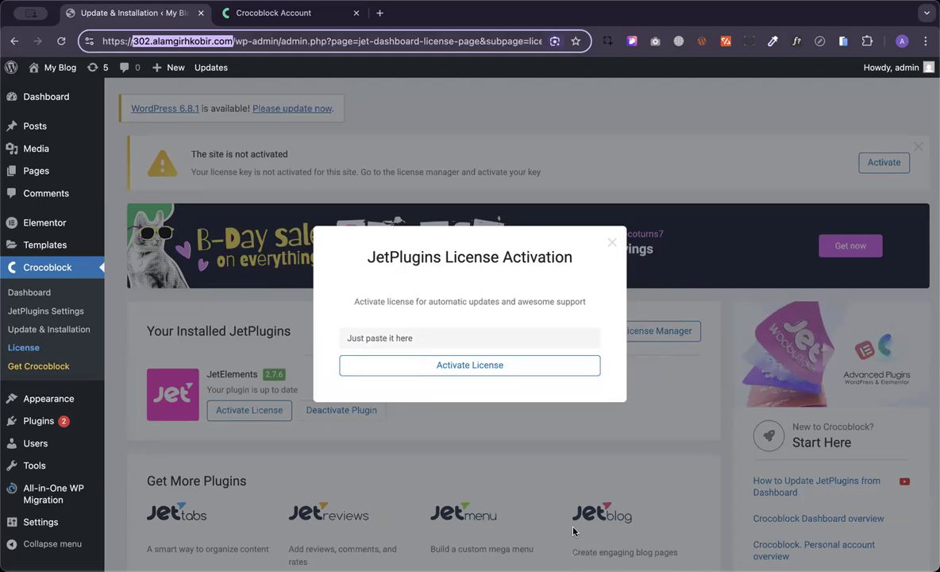
left_click(420, 337)
Paste the license key, check it in a new tab, then activate the Crocoblock license.
key("super+v")
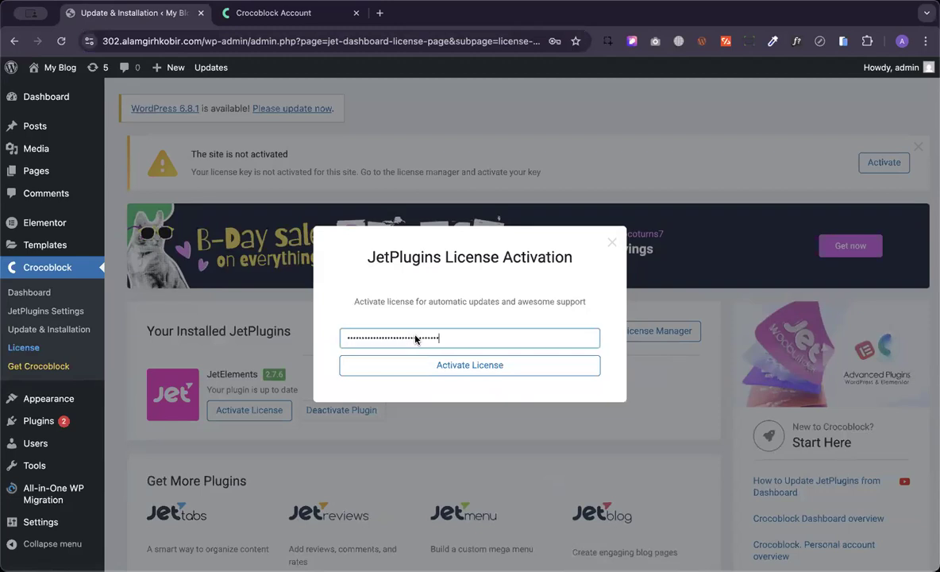
left_click(379, 13)
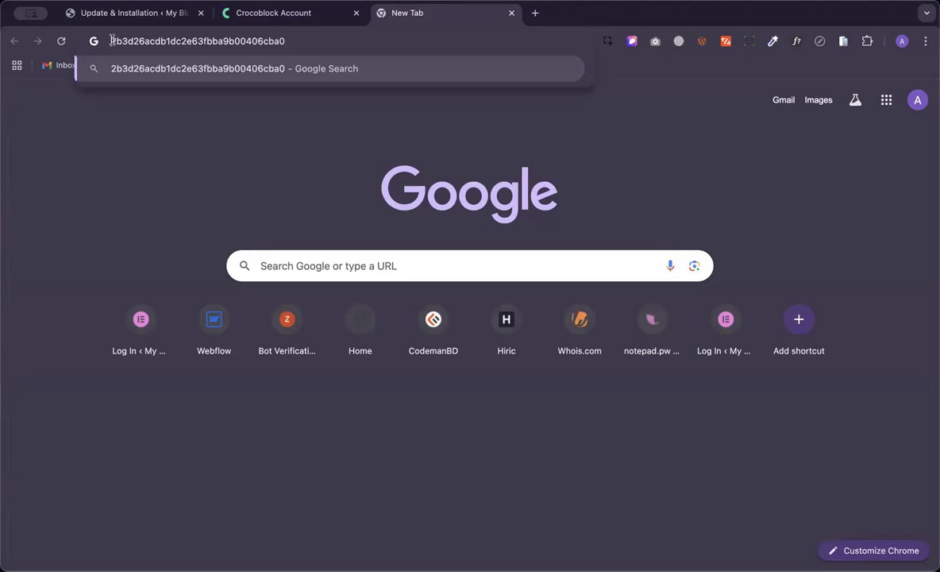
double_click(111, 41)
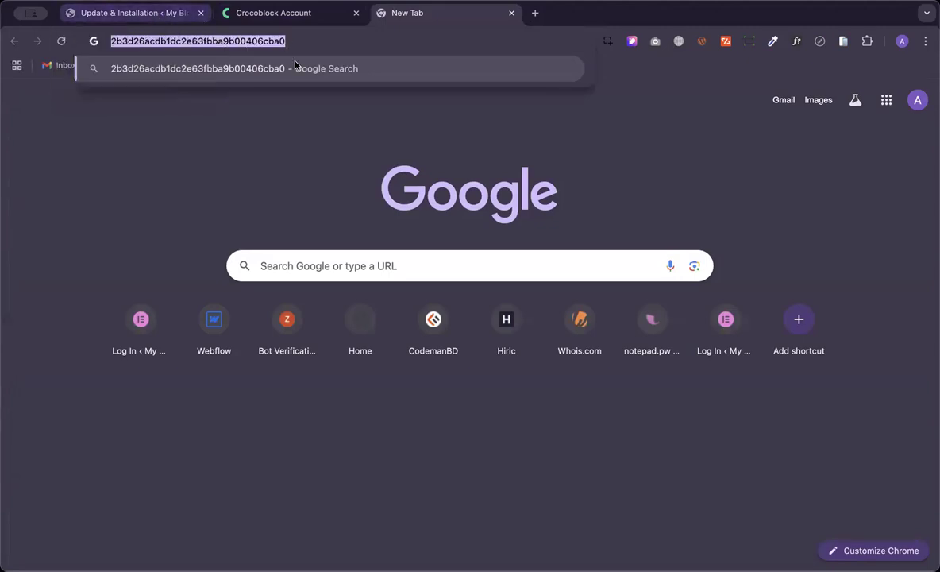
left_click(142, 13)
left_click(491, 365)
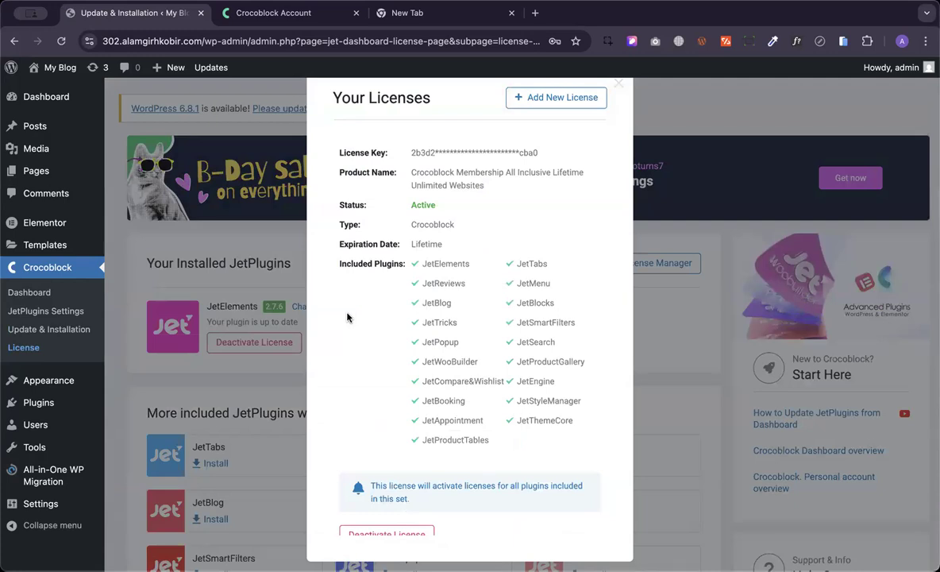
Review the included plugins, close Your Licenses, and scroll to More included JetPlugins.
left_click_drag(380, 249, 486, 444)
scroll(487, 444, "down", 1)
scroll(479, 300, "up", 1)
left_click(382, 232)
scroll(523, 249, "down", 1)
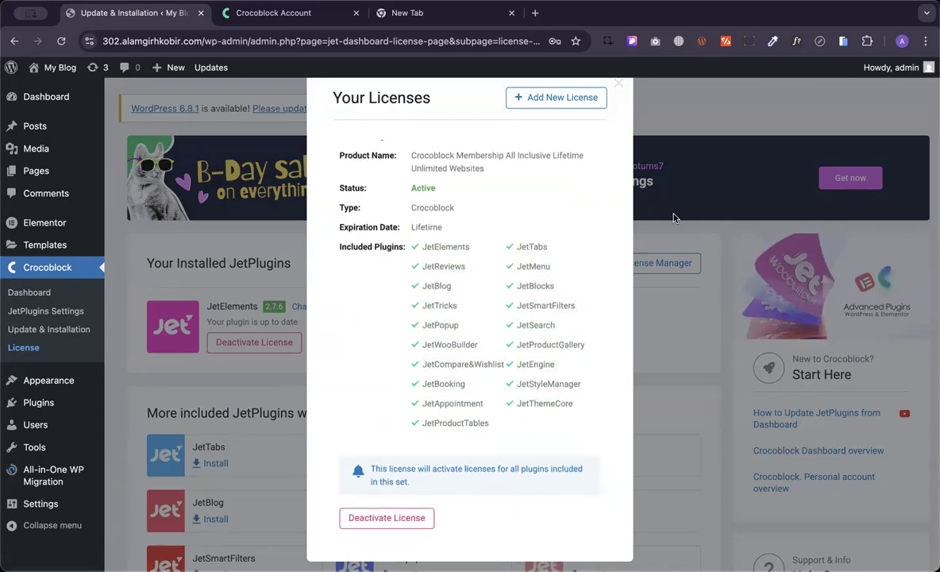
left_click(618, 82)
scroll(238, 238, "down", 3)
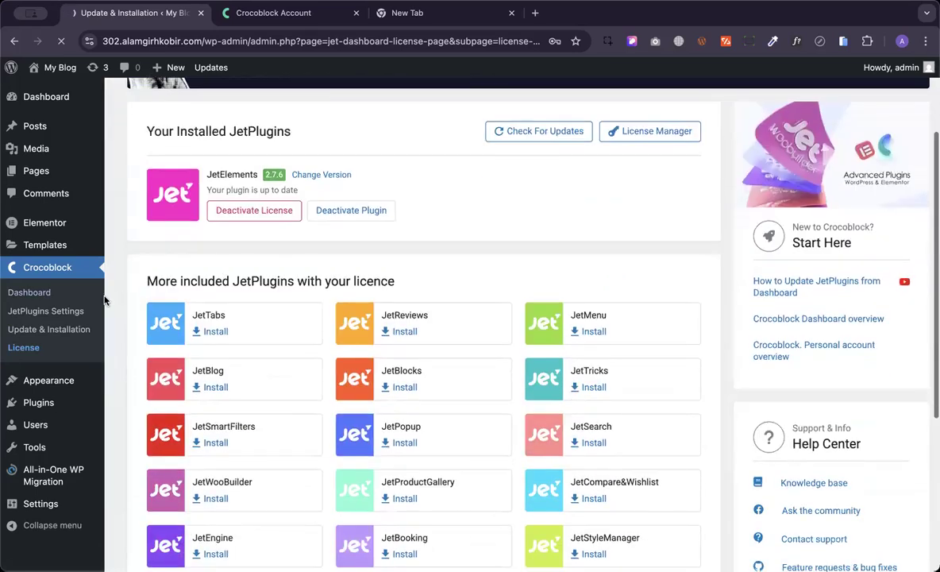
left_click(43, 329)
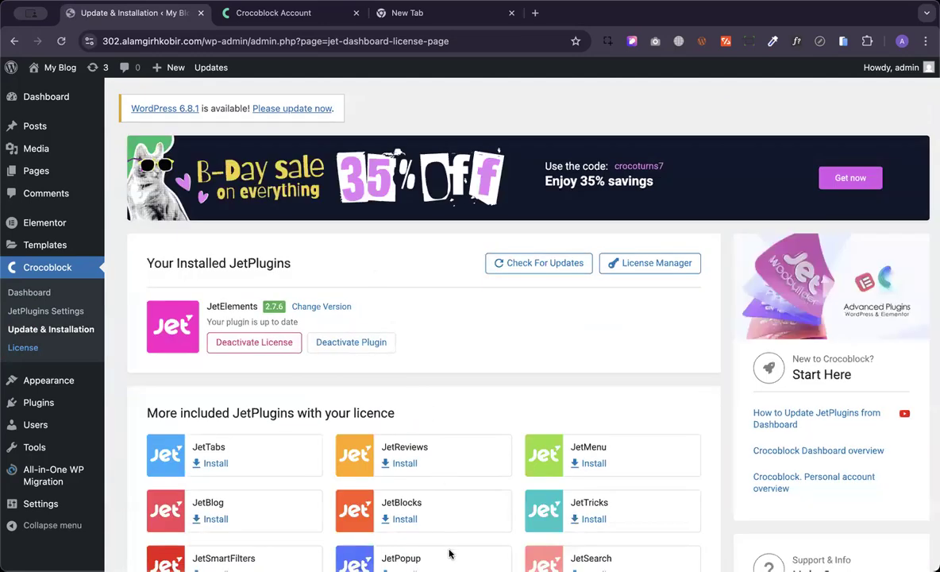
scroll(476, 317, "down", 5)
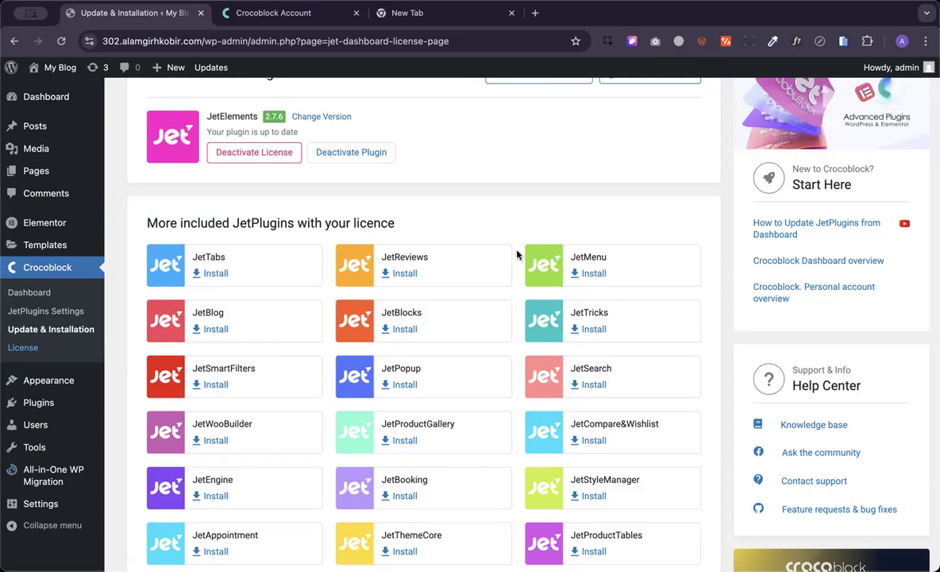
scroll(517, 254, "down", 4)
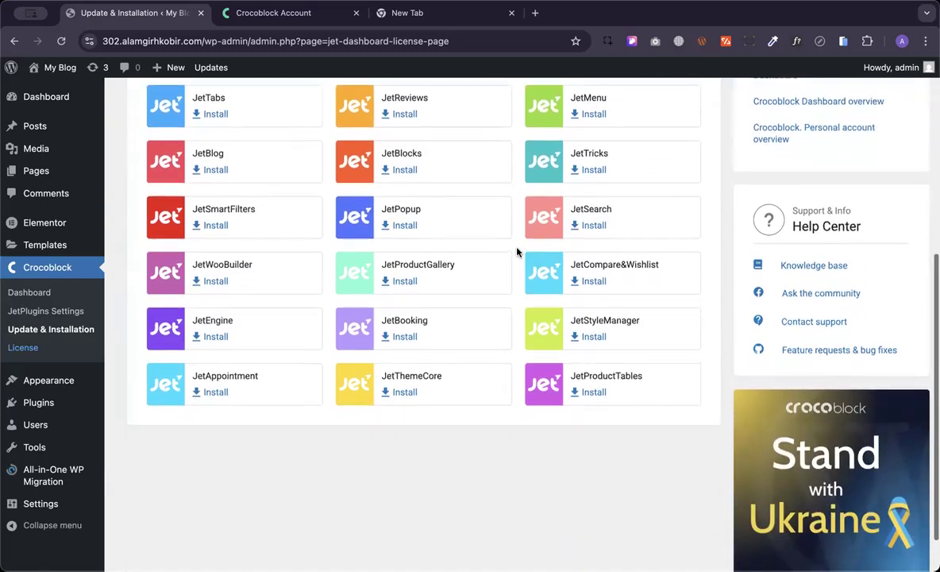
scroll(517, 252, "up", 4)
scroll(517, 253, "down", 1)
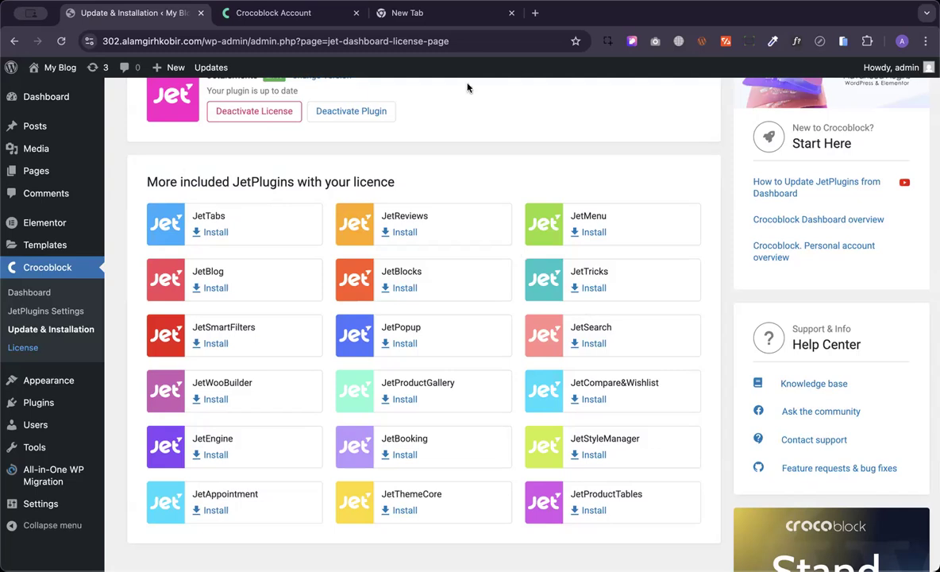
left_click(452, 14)
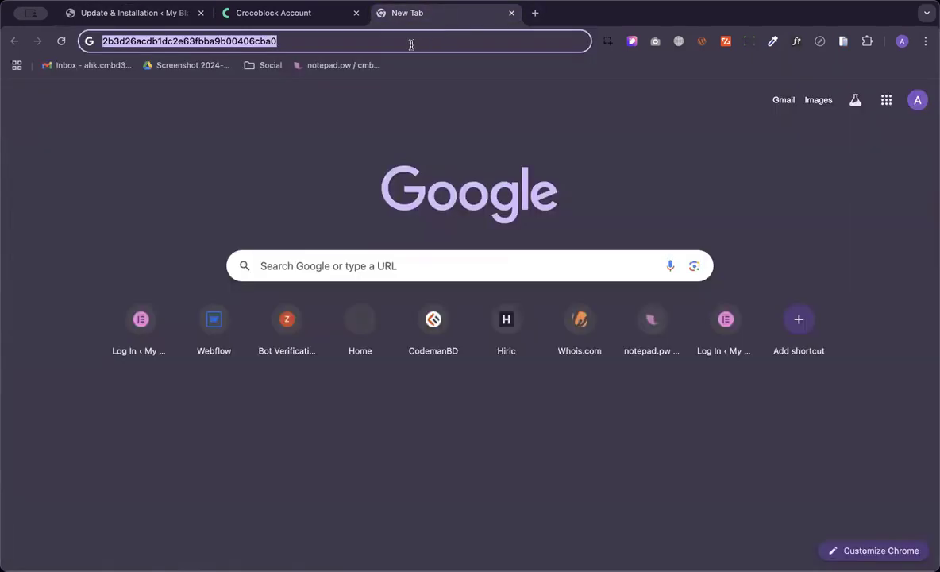
Search Google for 'portfolio wordpress theme' from the new tab.
type("portfolio")
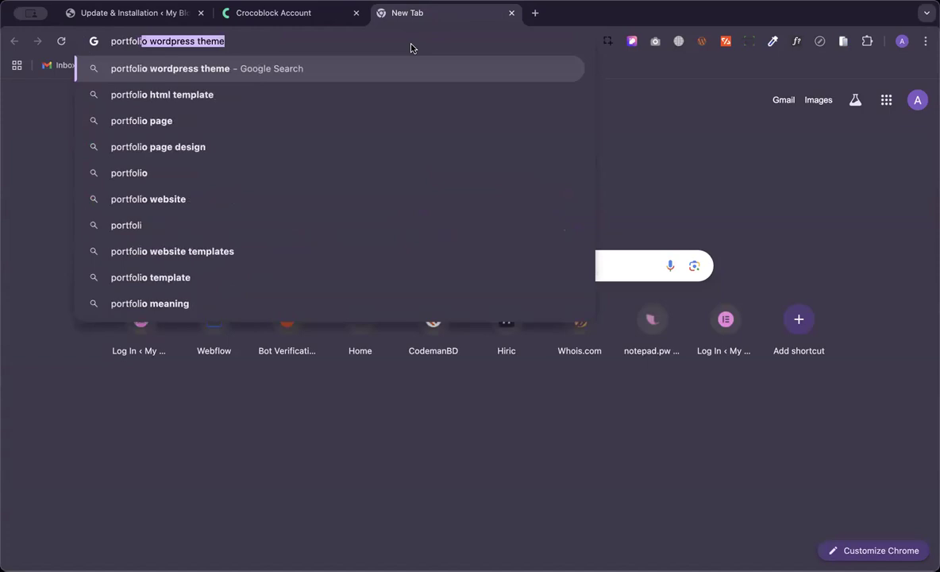
key("BackSpace")
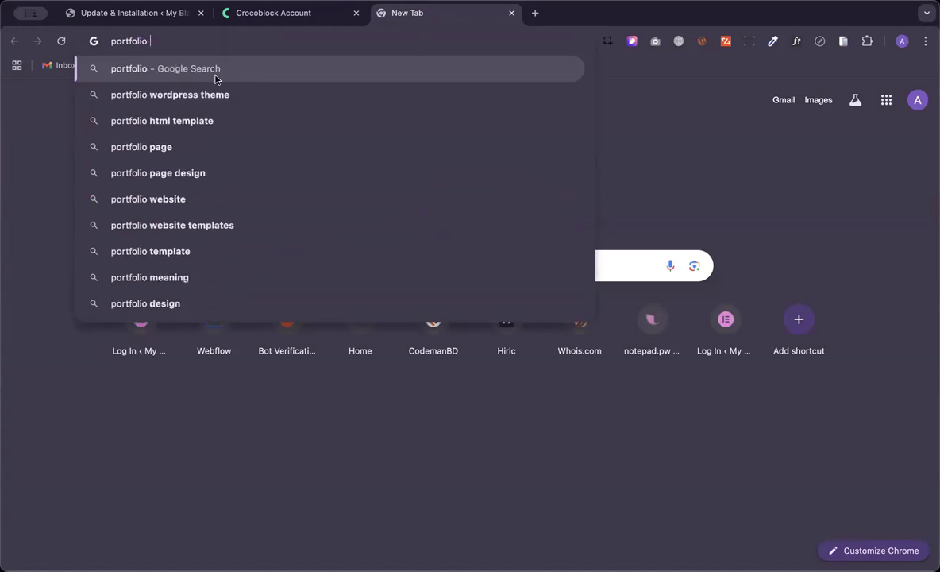
left_click(216, 94)
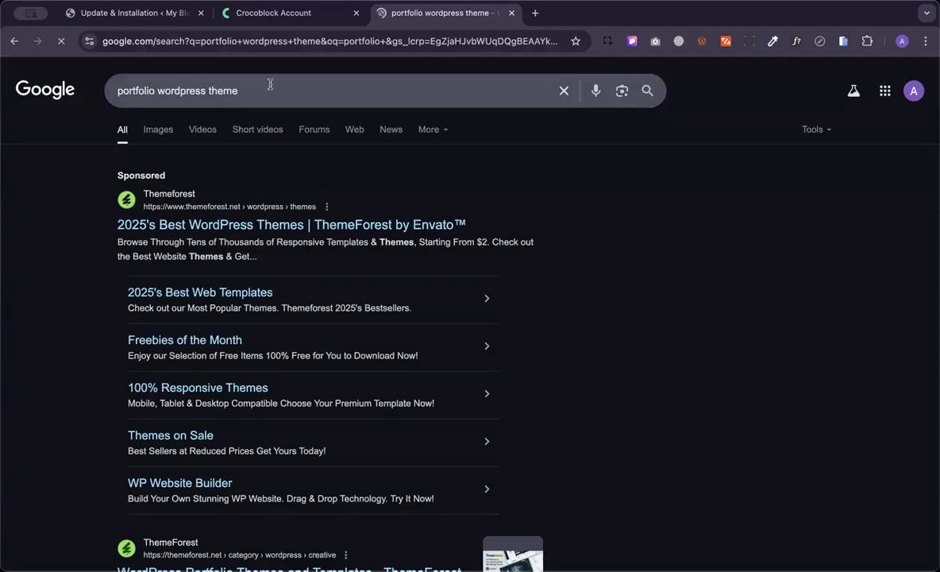
Change the query to a portfolio search on the author's name and browse the results.
left_click(238, 87)
key("BackSpace")
key("BackSpace")
key("BackSpace")
key("BackSpace")
key("BackSpace")
key("BackSpace")
key("BackSpace")
key("BackSpace")
key("BackSpace")
key("BackSpace")
key("BackSpace")
key("BackSpace")
key("BackSpace")
key("BackSpace")
key("BackSpace")
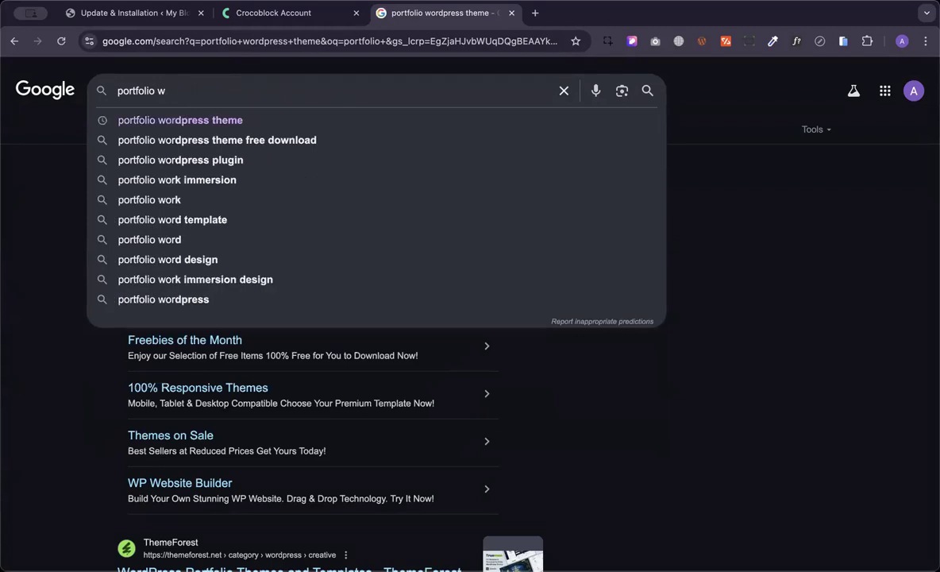
type("Alamgir ")
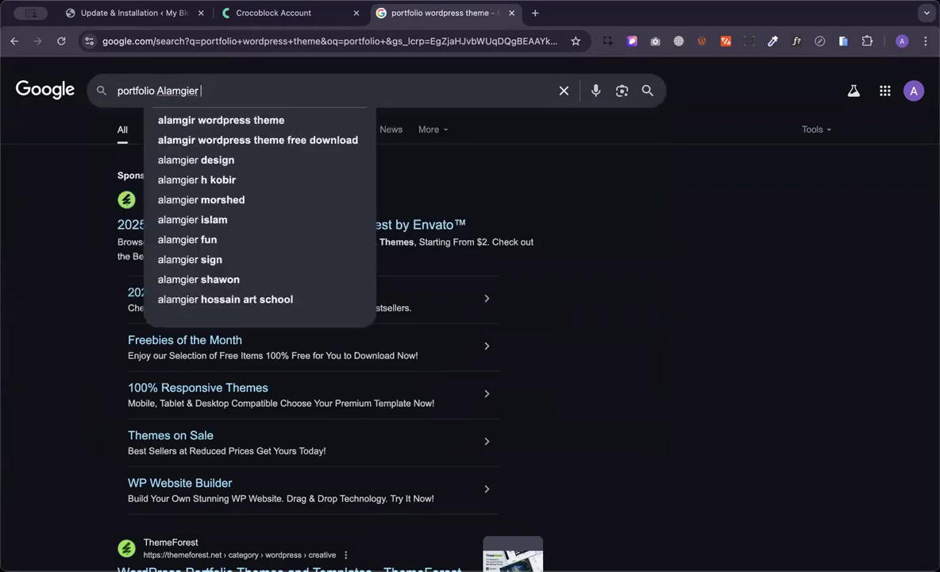
type("H Kobir")
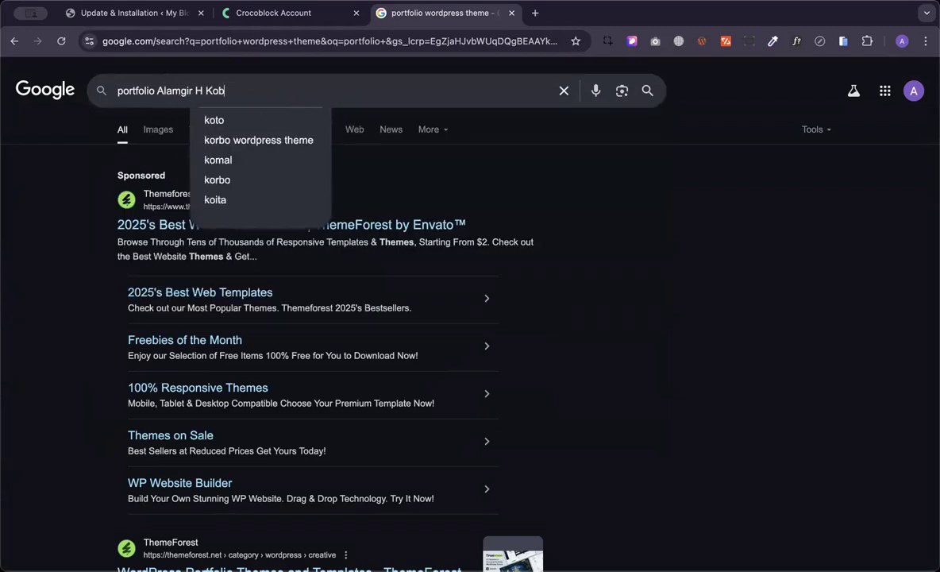
key("Return")
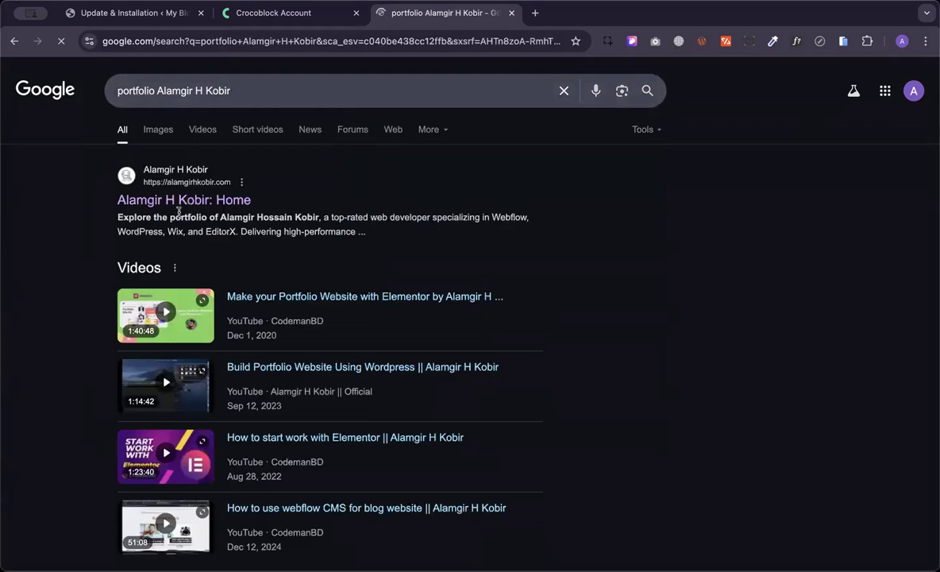
scroll(167, 190, "down", 2)
scroll(180, 164, "up", 2)
scroll(84, 259, "down", 3)
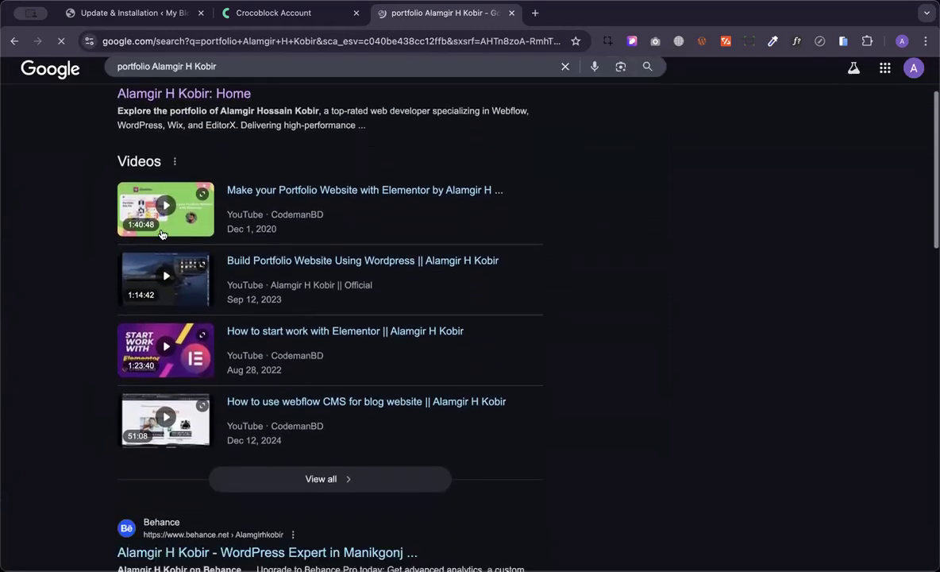
scroll(86, 260, "down", 1)
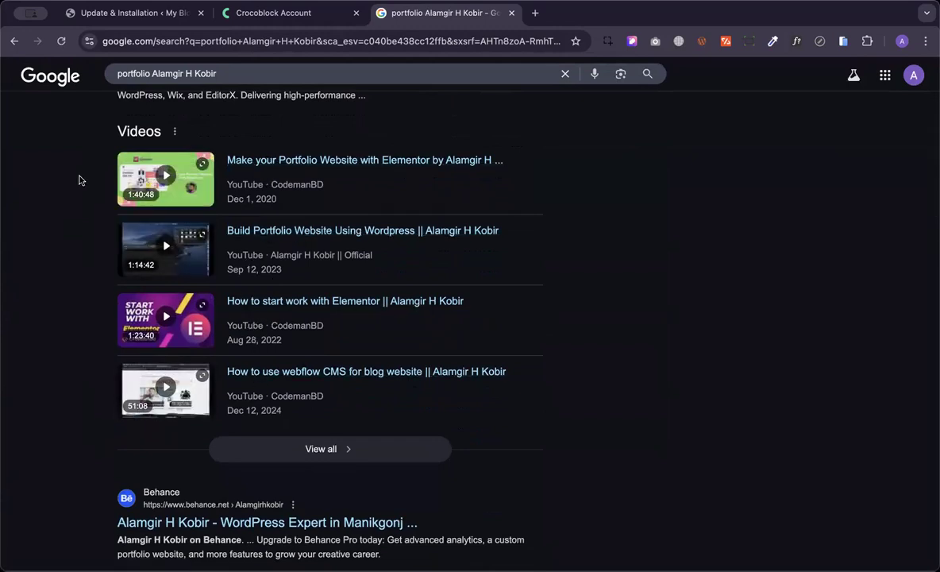
scroll(82, 256, "down", 1)
scroll(82, 261, "down", 2)
scroll(405, 298, "up", 5)
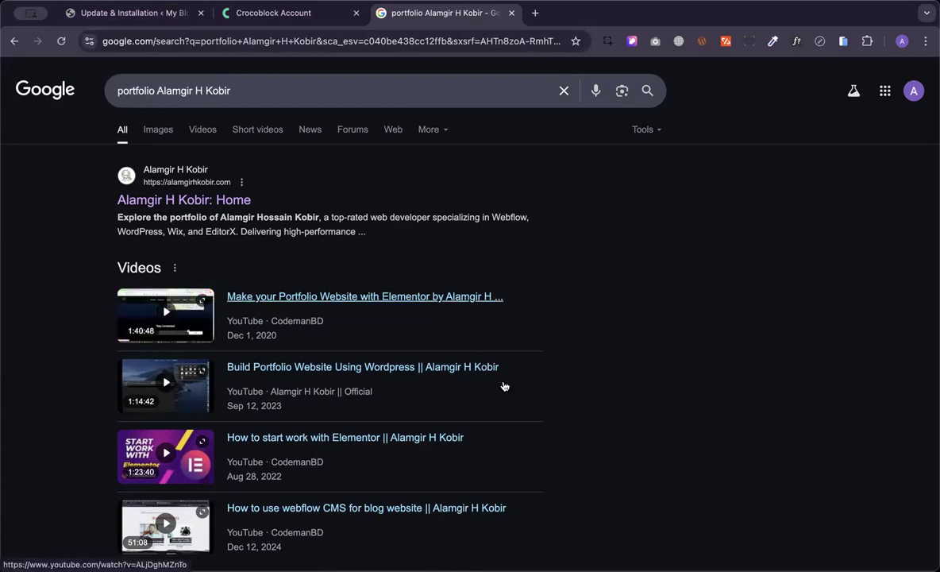
Close the Google and Crocoblock account tabs and return to the WordPress license page.
left_click(511, 13)
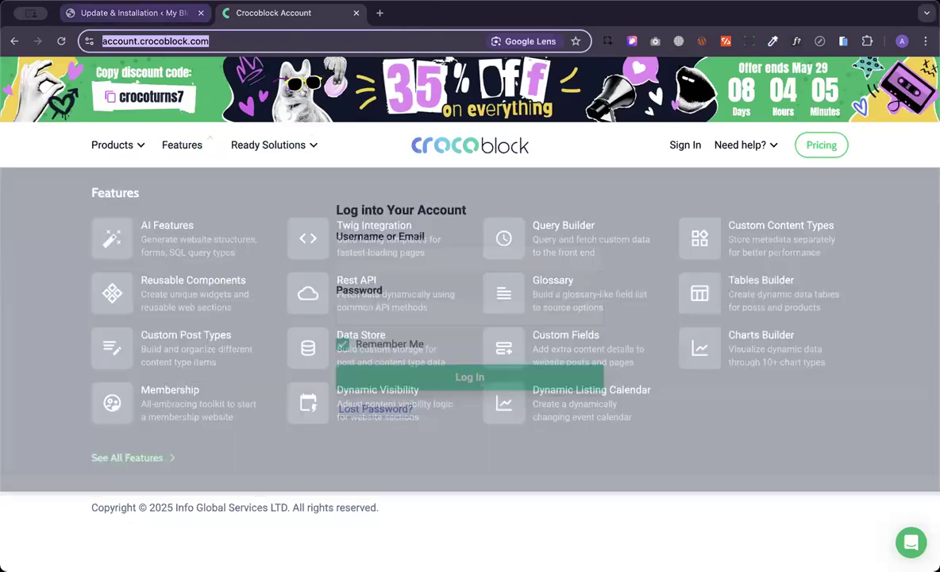
left_click(151, 0)
left_click(94, 36)
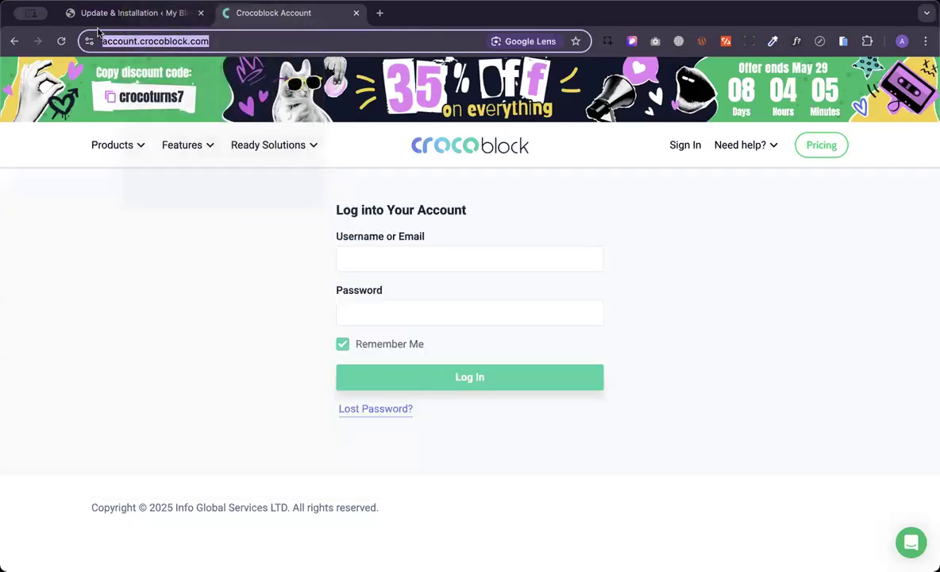
left_click(85, 9)
left_click(356, 13)
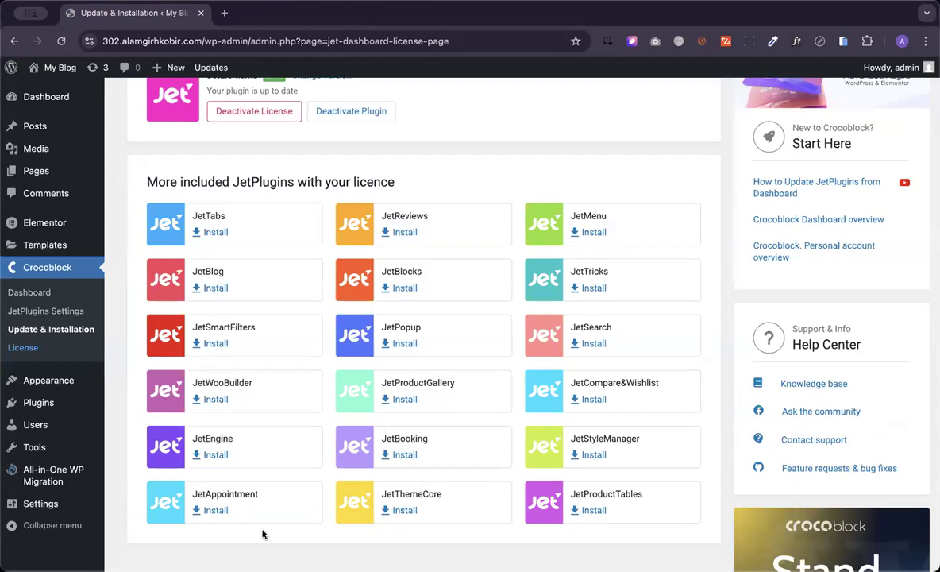
scroll(143, 247, "up", 4)
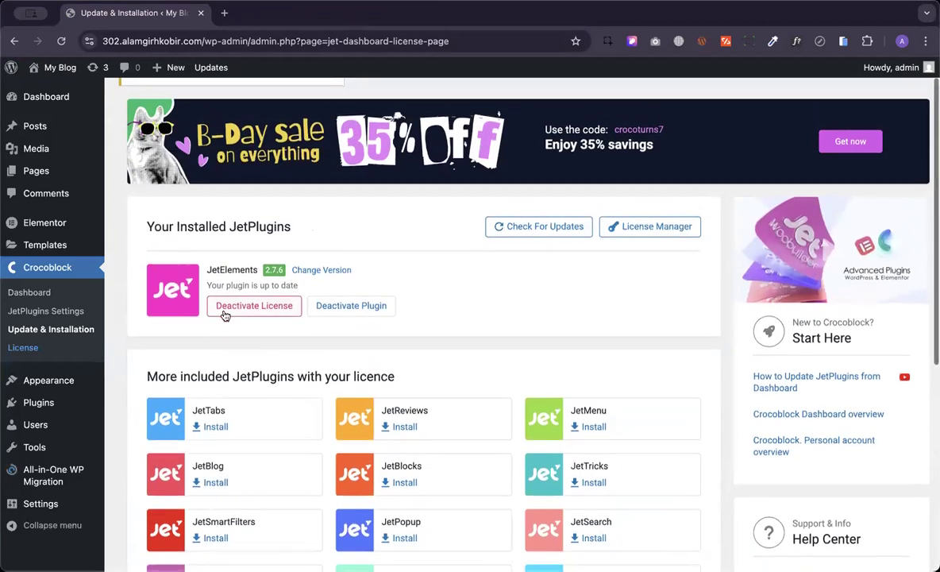
scroll(225, 314, "down", 4)
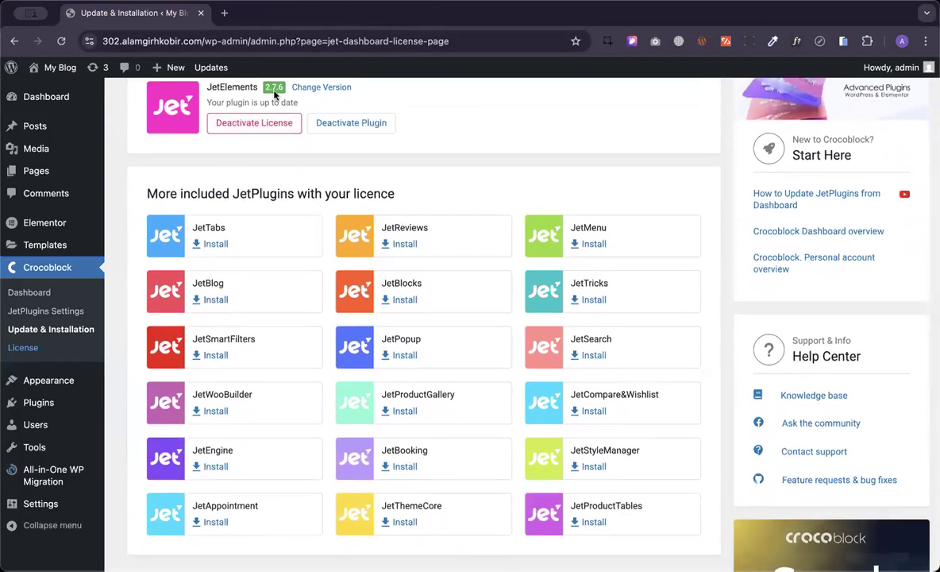
scroll(176, 172, "up", 5)
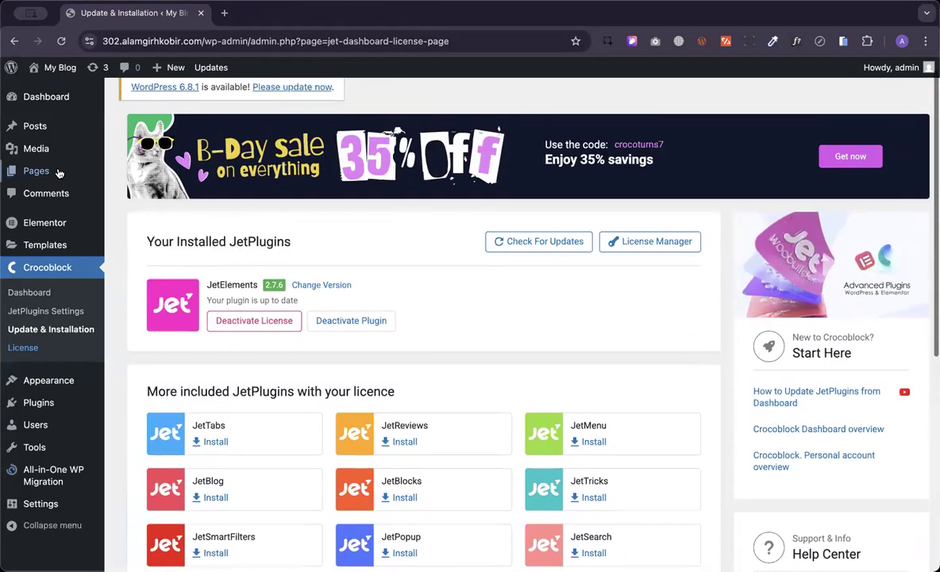
Show the site's Pages list and begin adding a new page.
mouse_move(36, 171)
left_click(145, 192)
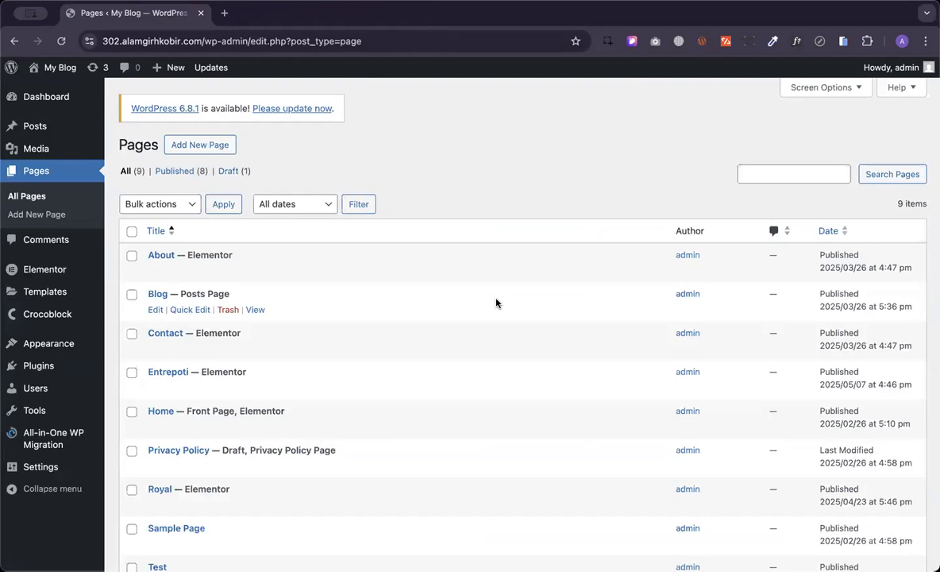
left_click(195, 144)
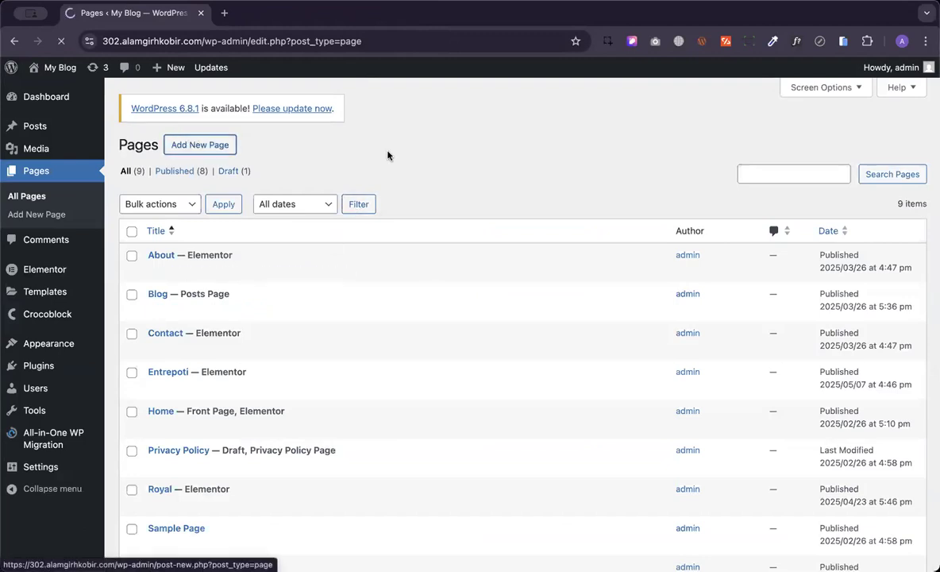
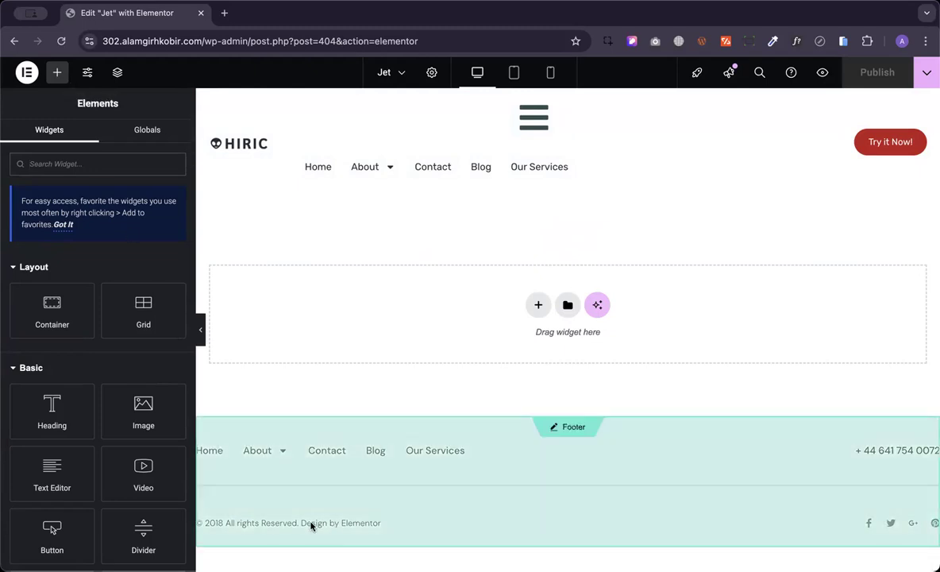
Create a flexbox section in the empty drop area holding two side-by-side inner containers.
left_click(538, 305)
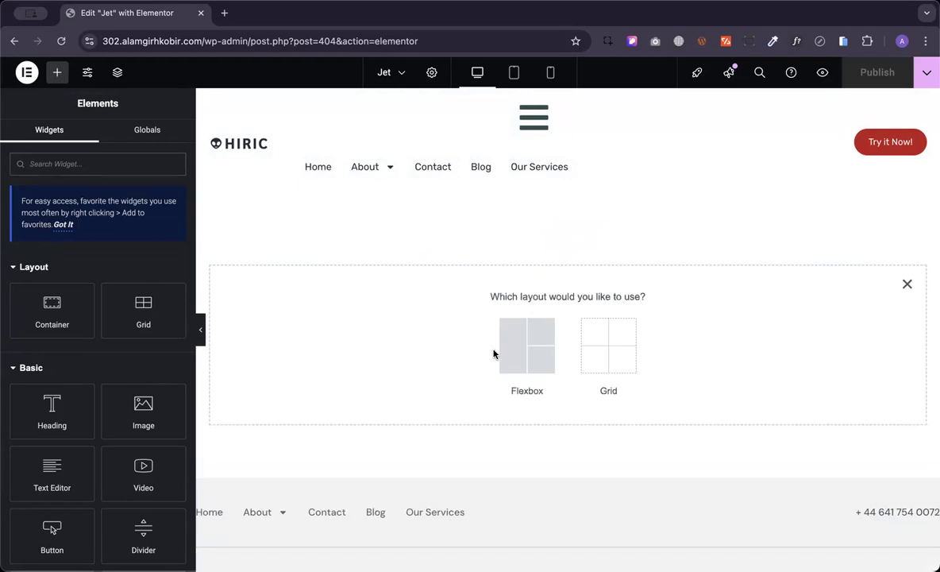
left_click(505, 349)
left_click(459, 335)
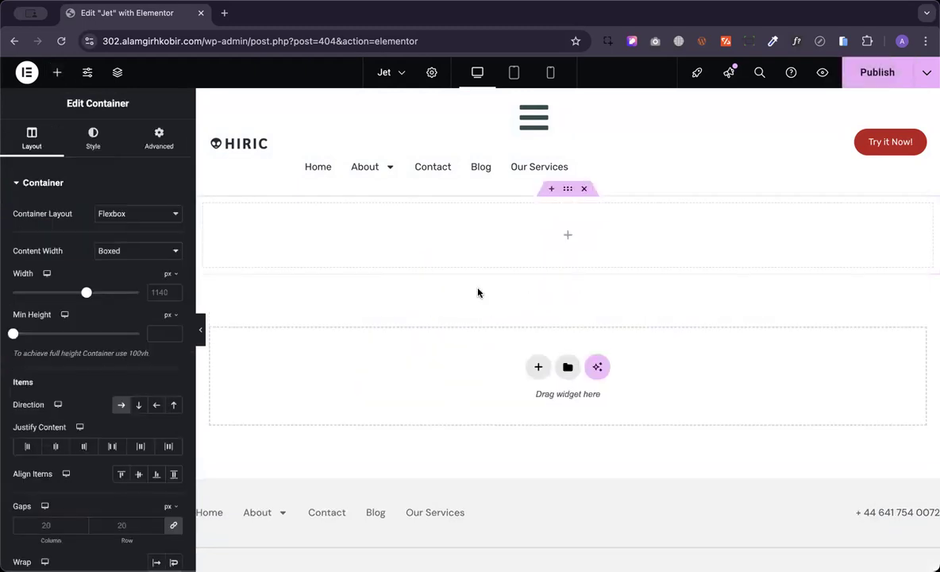
left_click(567, 232)
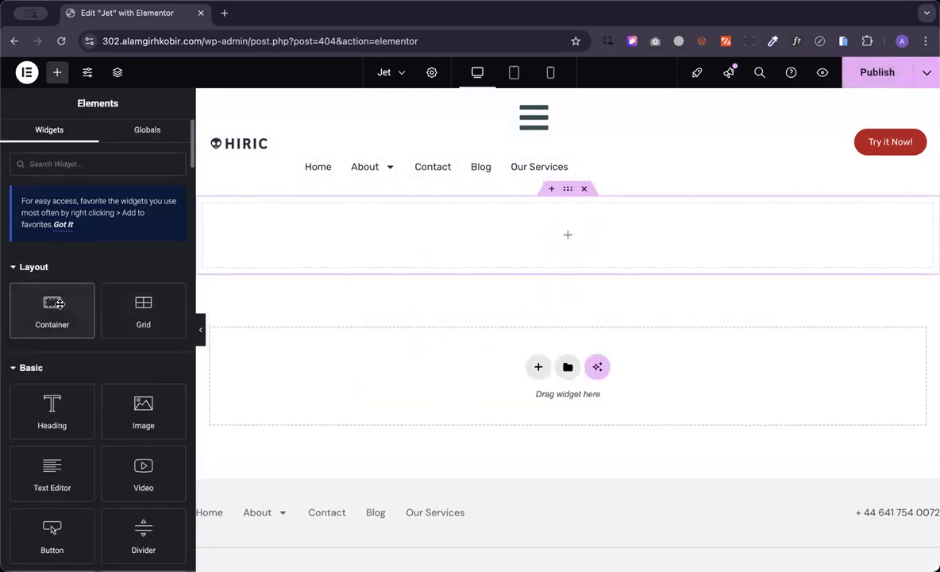
left_click(54, 303)
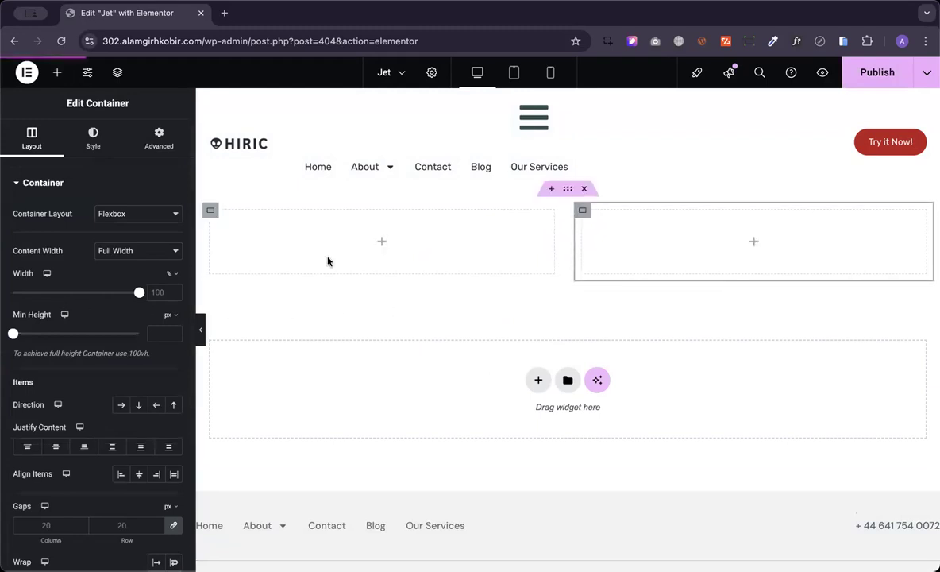
Browse the widget library down to the JetElements widgets for the left column.
left_click(382, 242)
scroll(107, 245, "down", 3)
scroll(106, 246, "down", 20)
scroll(106, 246, "down", 20)
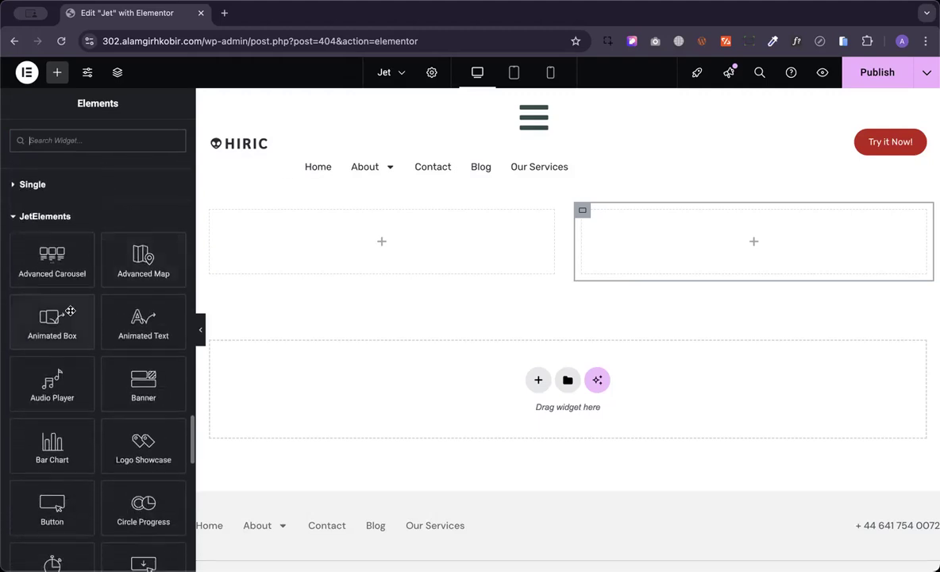
scroll(70, 311, "down", 1)
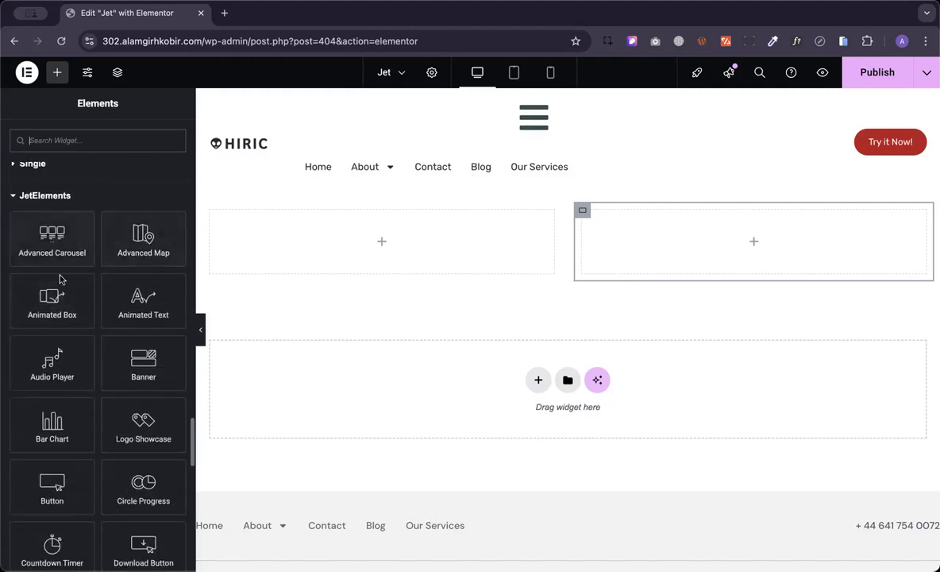
scroll(61, 278, "down", 20)
scroll(99, 356, "up", 10)
scroll(98, 356, "down", 20)
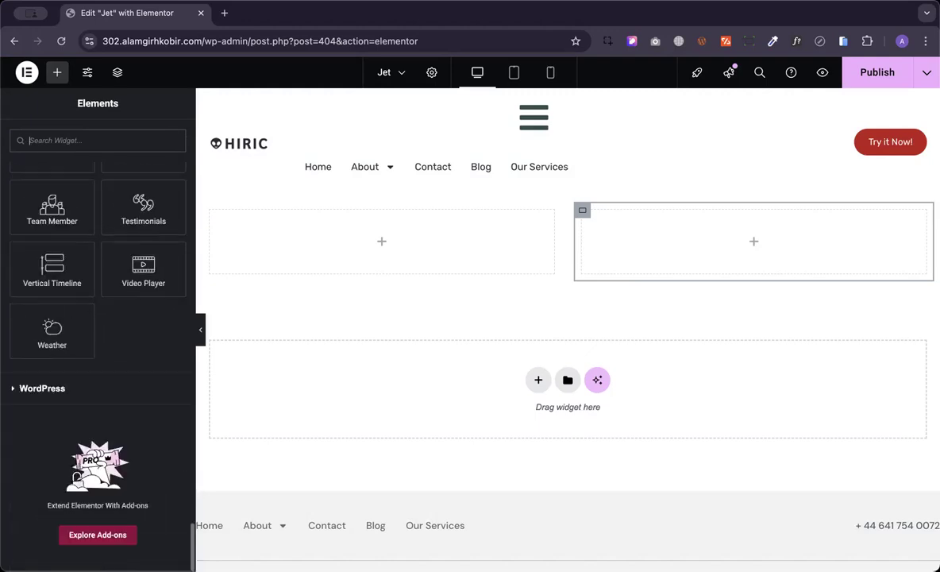
scroll(151, 350, "up", 12)
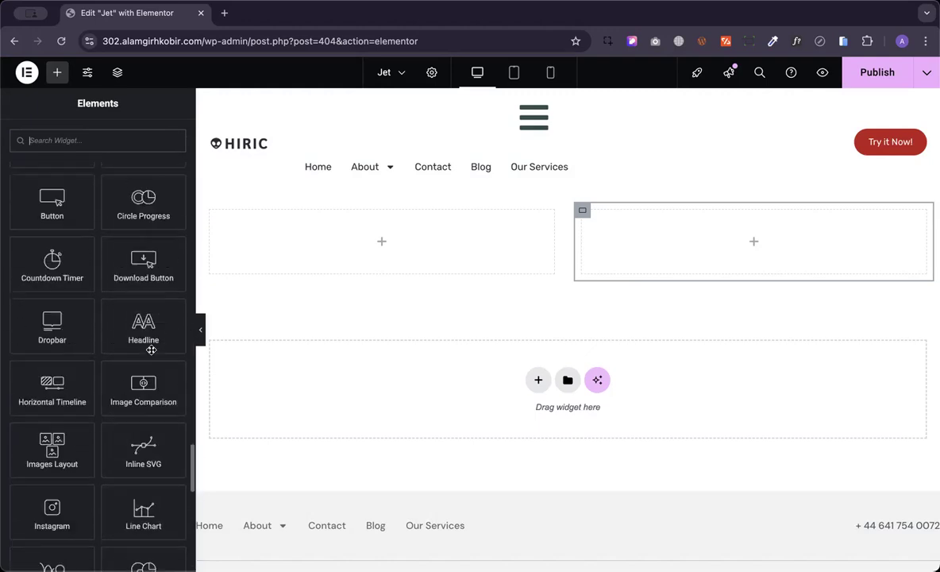
scroll(151, 350, "up", 5)
Drop a JetElements Advanced Carousel into the left column and add a second slide, Item #2.
left_click_drag(76, 302, 311, 273)
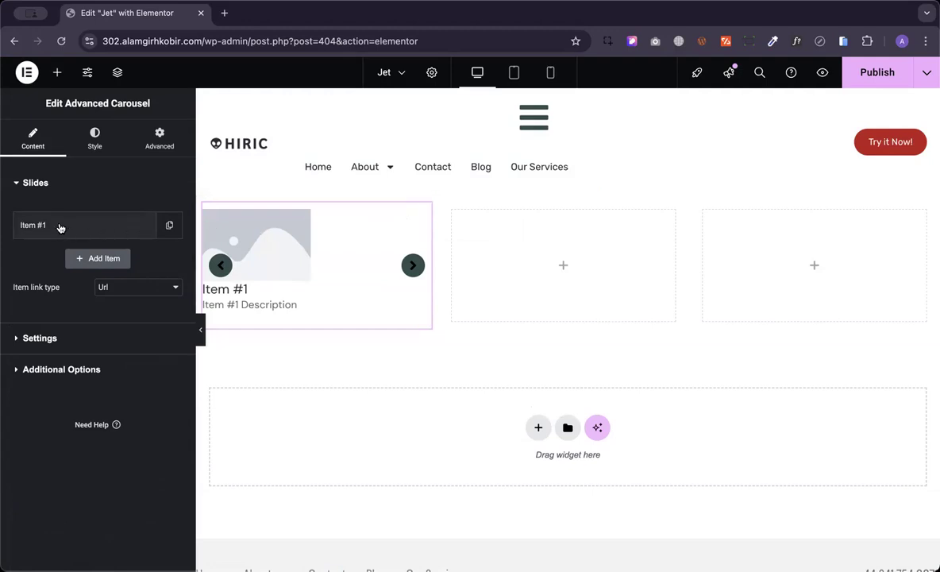
left_click(101, 258)
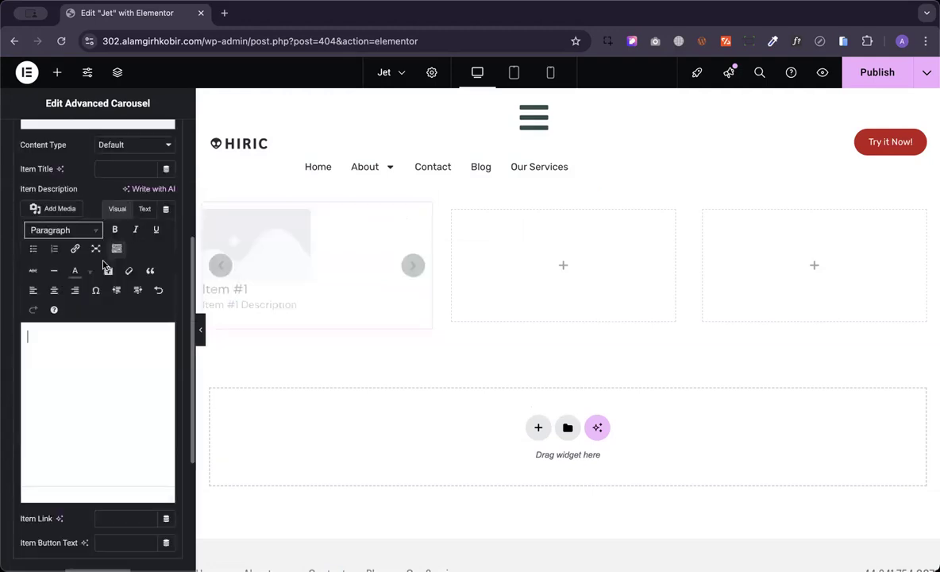
left_click(83, 260)
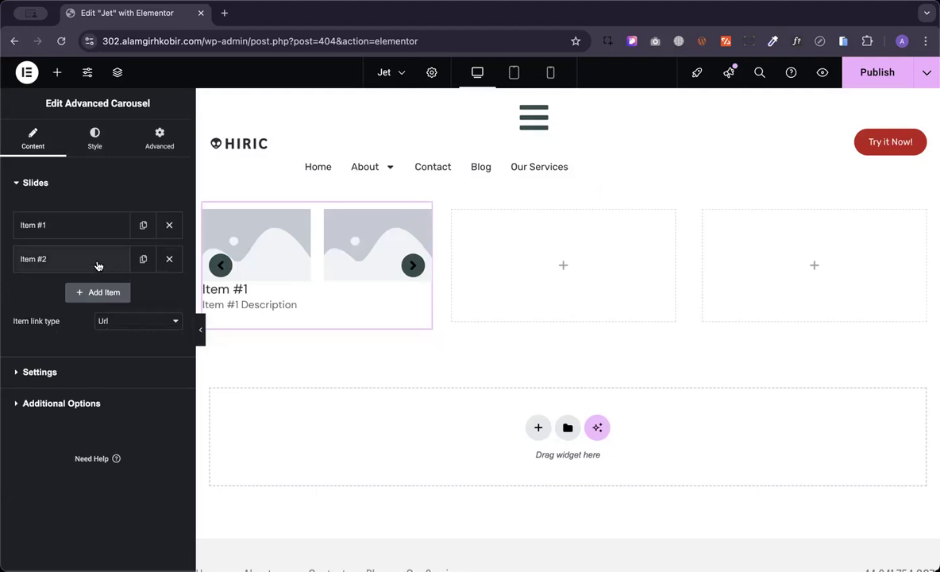
left_click(57, 257)
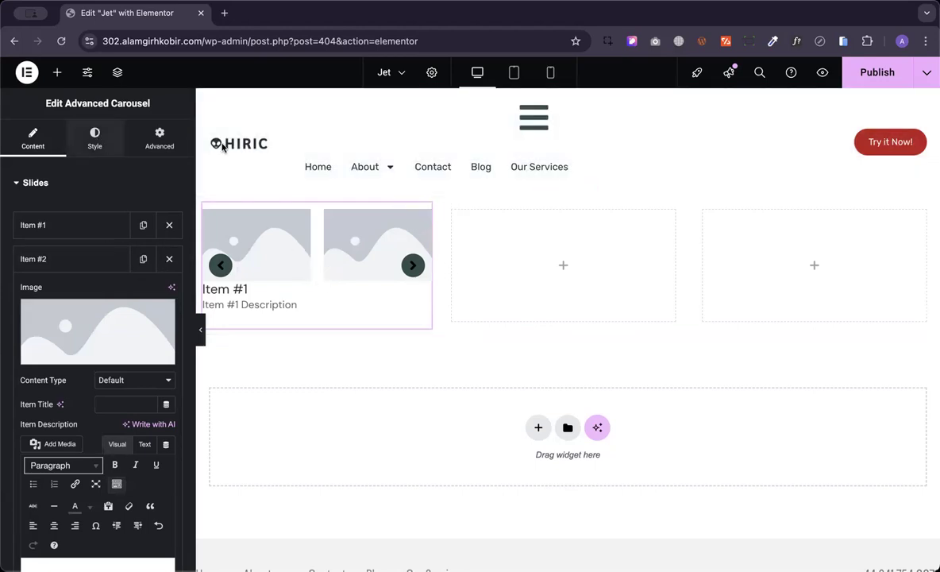
left_click(56, 72)
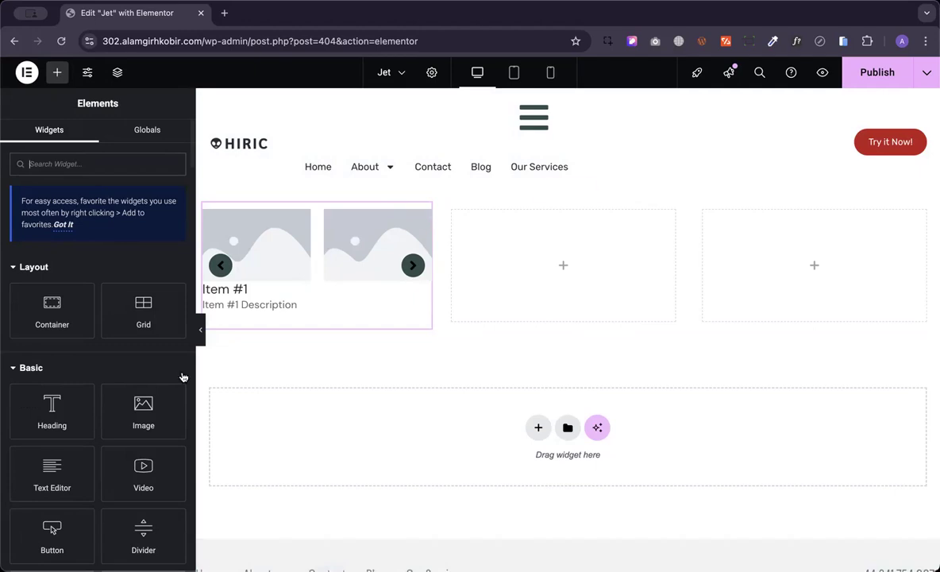
Collapse the Layout, Basic, Pro, General and Link In Bio groups, then drop Animated Text into the middle column.
scroll(78, 369, "down", 15)
scroll(79, 368, "up", 5)
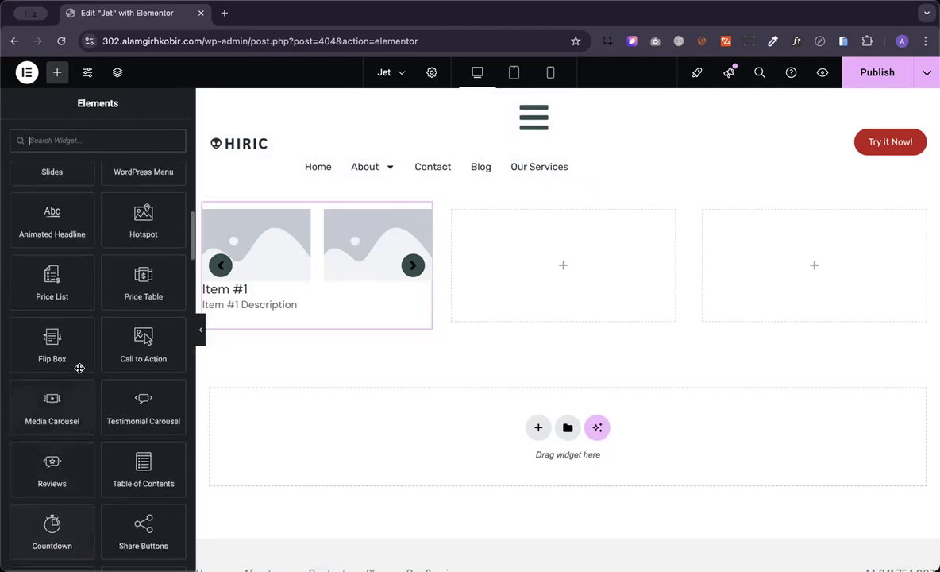
scroll(79, 369, "up", 10)
left_click(32, 270)
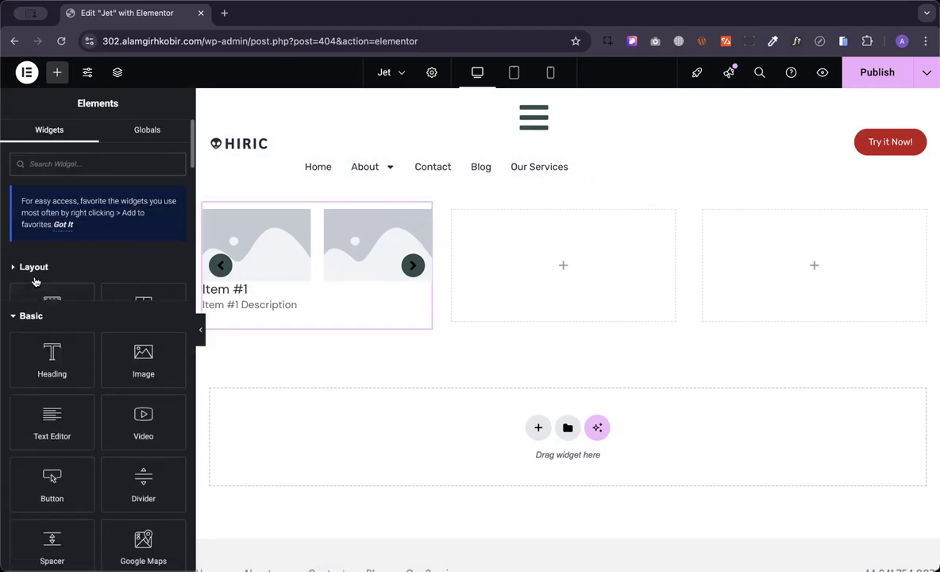
left_click(35, 300)
left_click(31, 328)
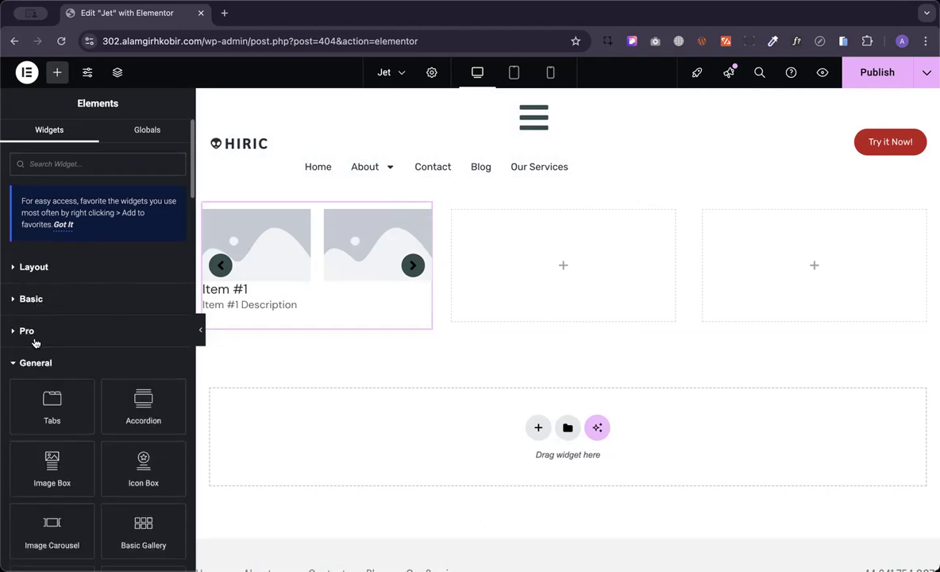
scroll(30, 350, "down", 1)
left_click(30, 347)
scroll(29, 344, "down", 5)
scroll(29, 191, "up", 2)
left_click(33, 211)
scroll(95, 289, "down", 1)
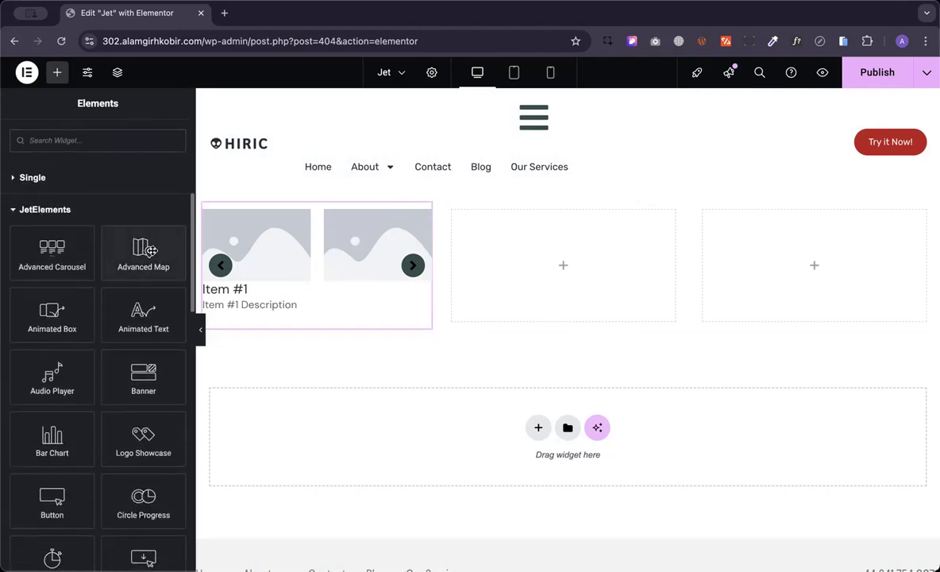
scroll(94, 289, "down", 1)
left_click_drag(136, 290, 556, 296)
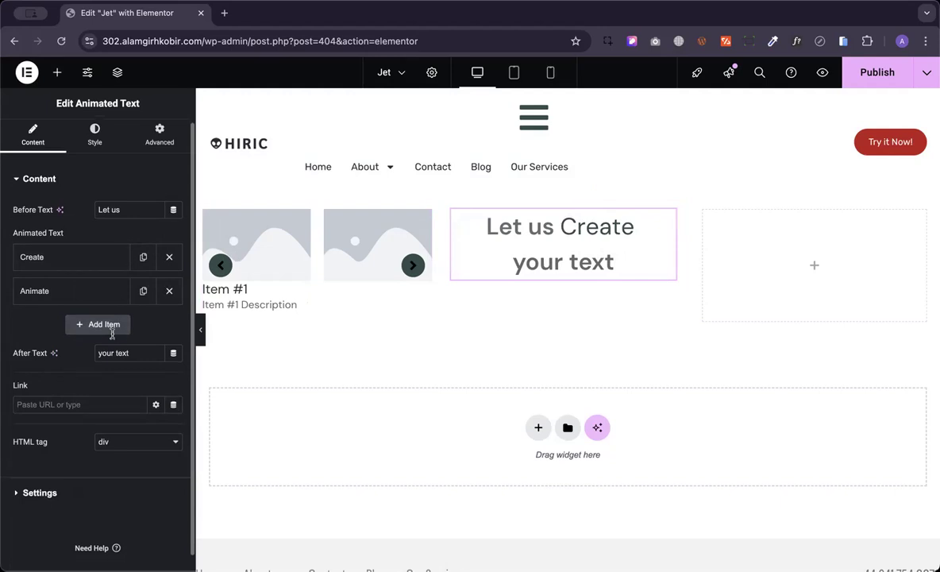
Set the Animation Effect to Rotation fall after trying Kinnect and Circus.
scroll(120, 365, "down", 1)
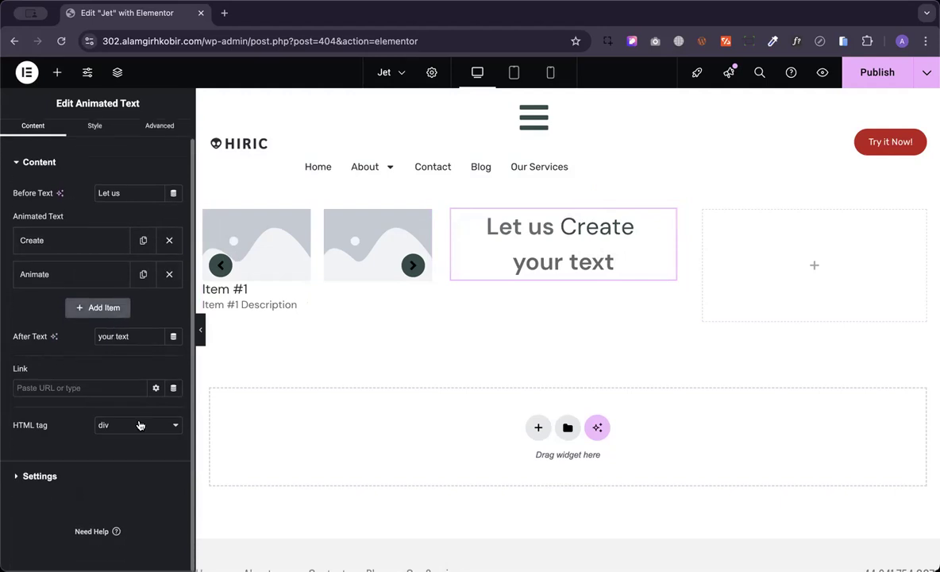
left_click(58, 478)
left_click(121, 262)
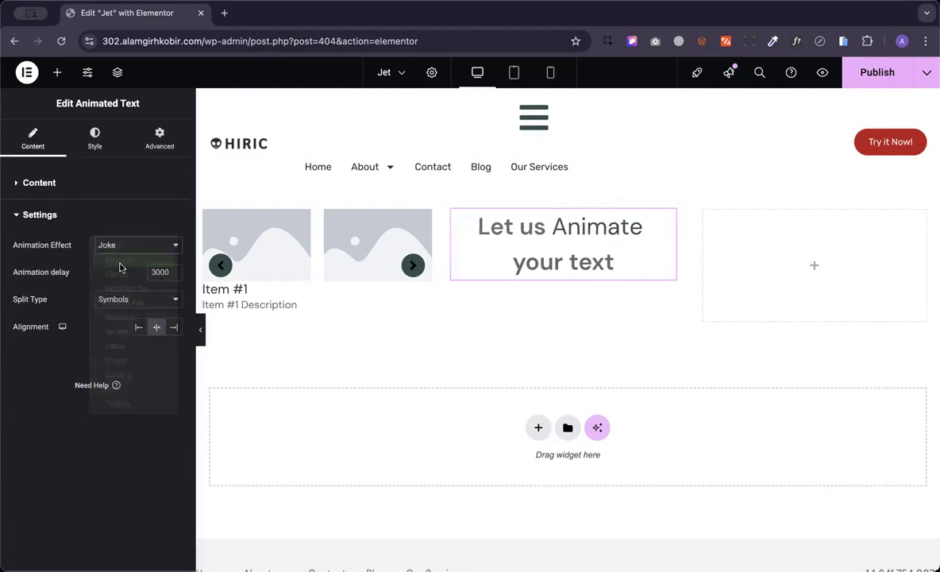
left_click(137, 251)
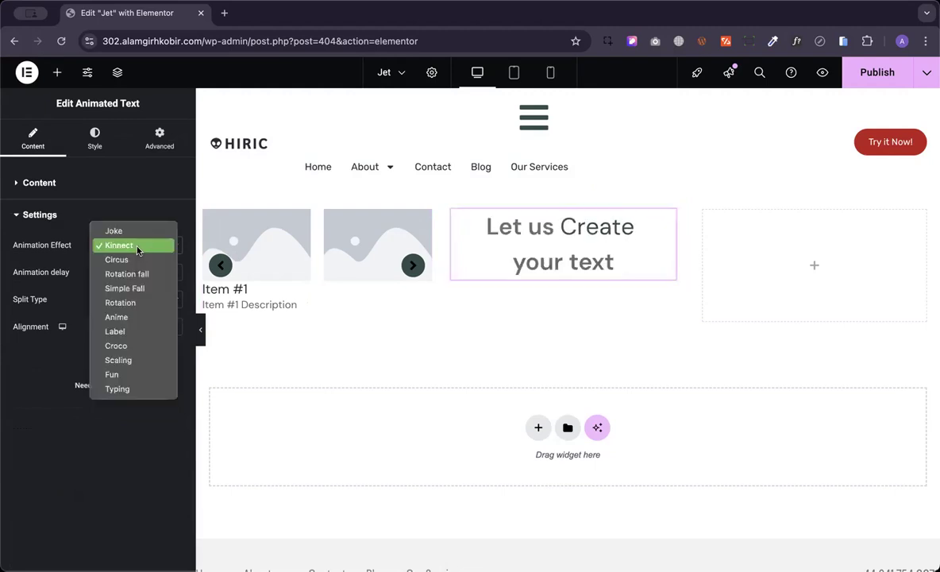
left_click(116, 260)
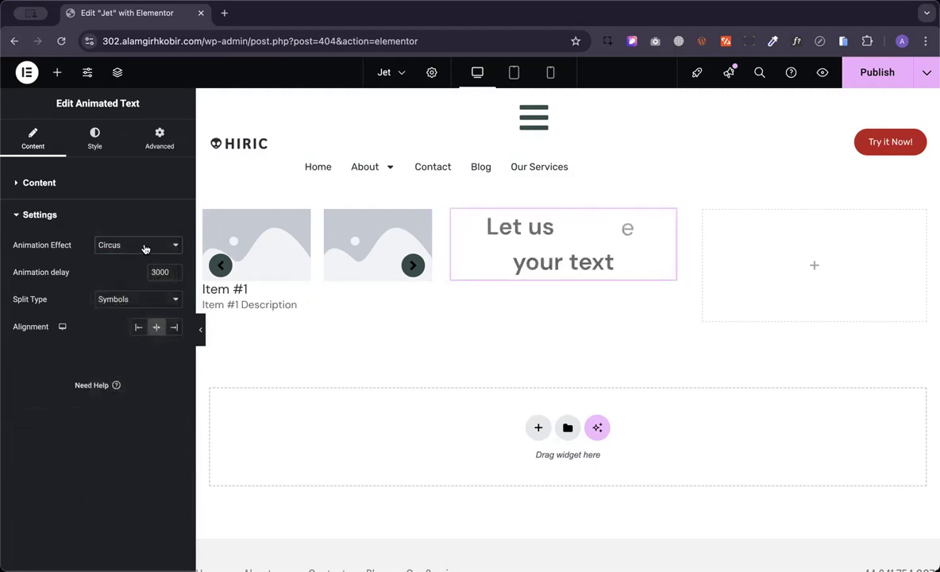
left_click(145, 249)
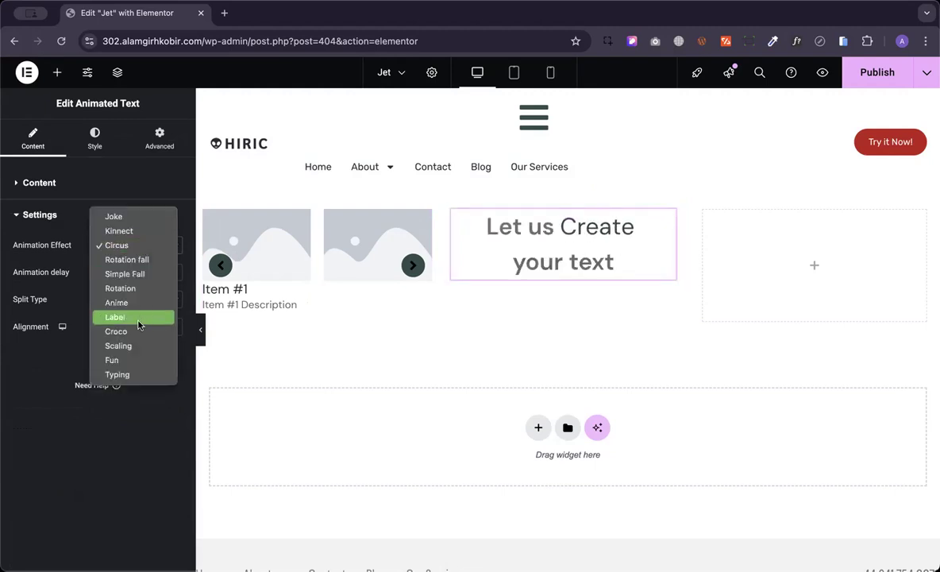
left_click(125, 261)
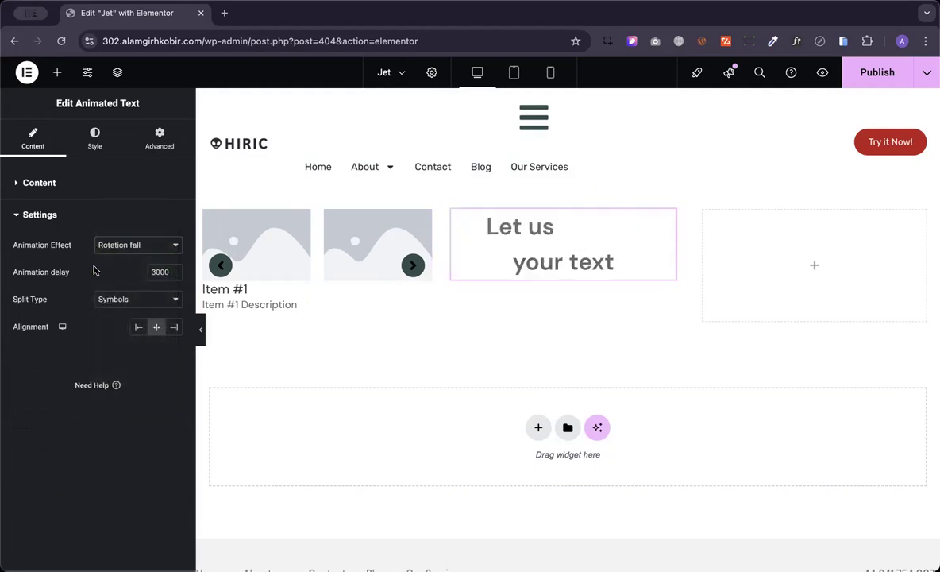
Review the Create and Animate word items in the text content settings.
left_click(81, 178)
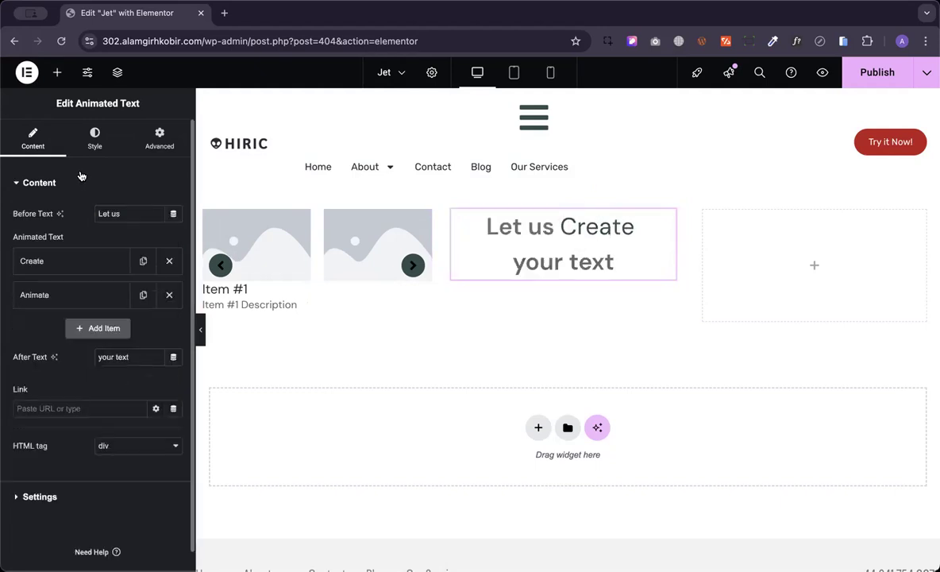
left_click(92, 265)
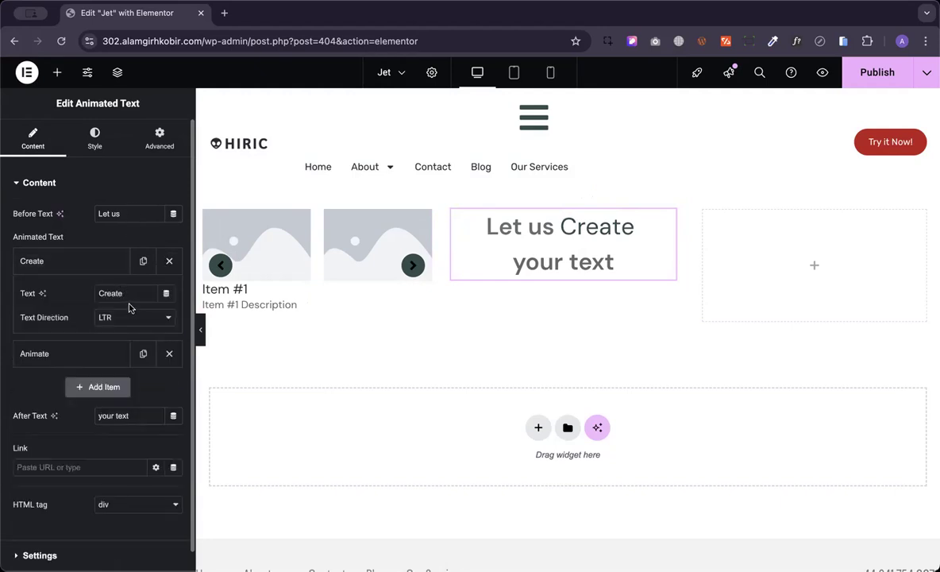
left_click(91, 265)
left_click(88, 299)
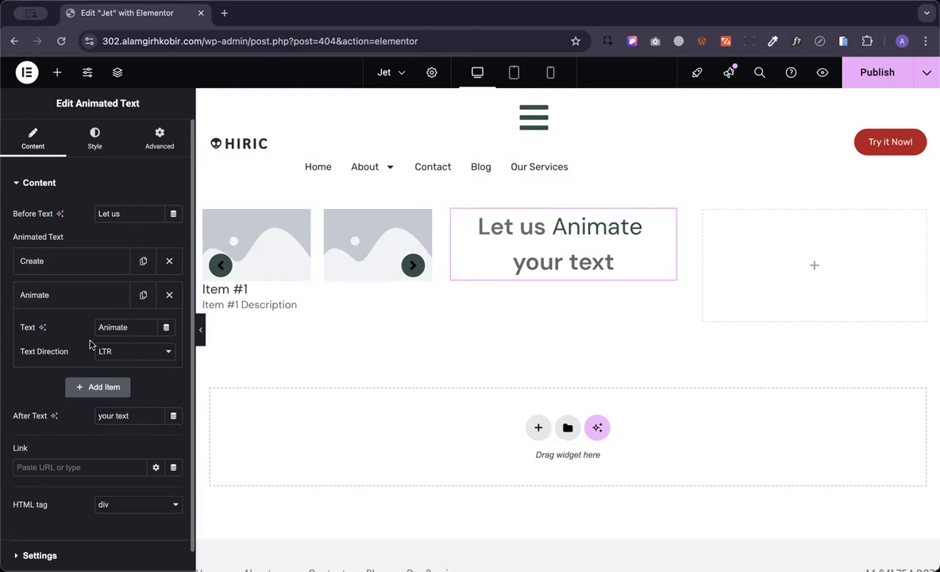
left_click(76, 290)
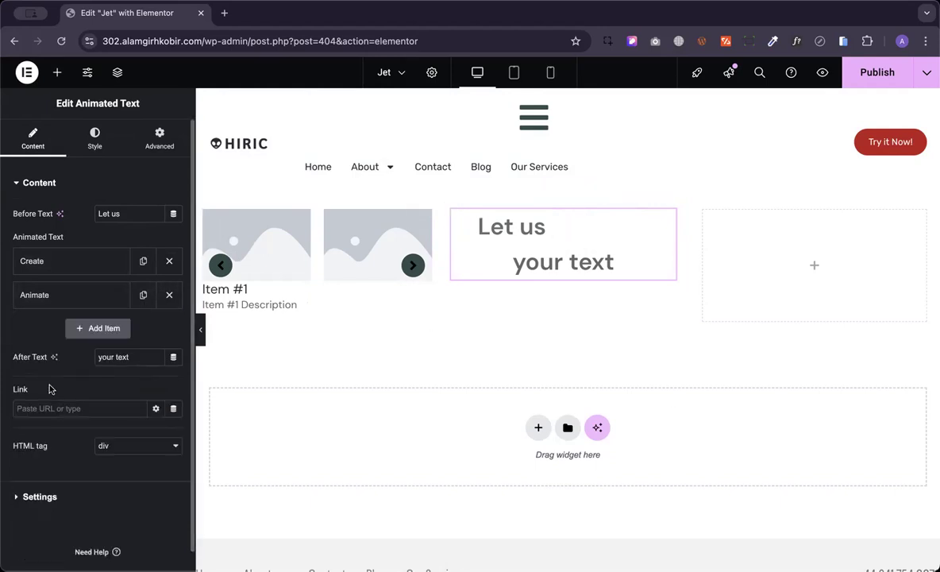
scroll(49, 383, "down", 1)
left_click(48, 475)
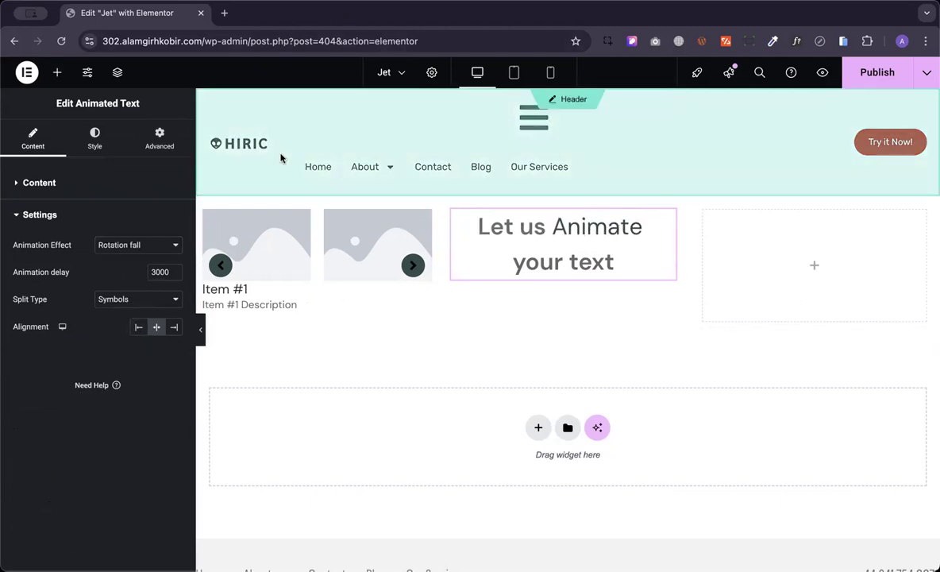
Search Google for 'crocoblock' in a new browser tab.
left_click(224, 15)
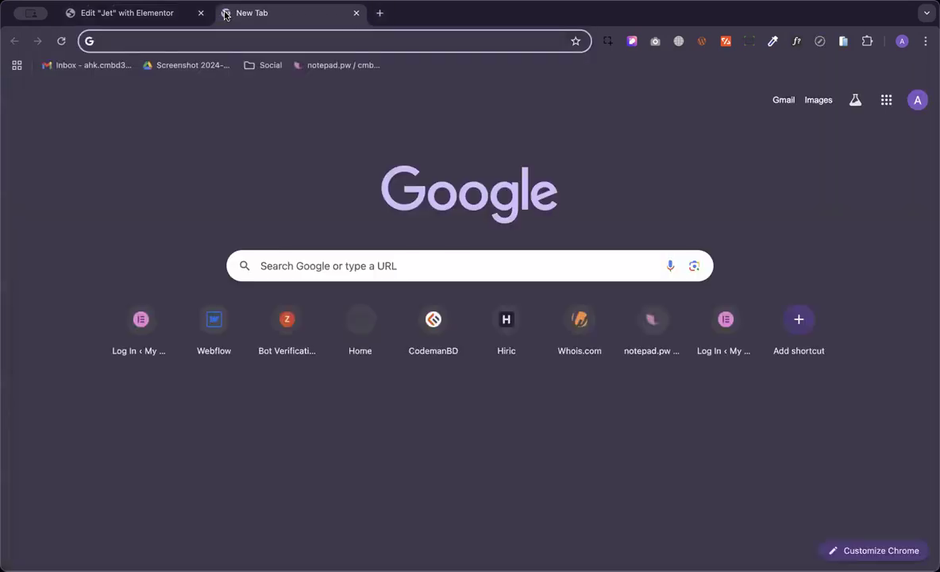
type("cro")
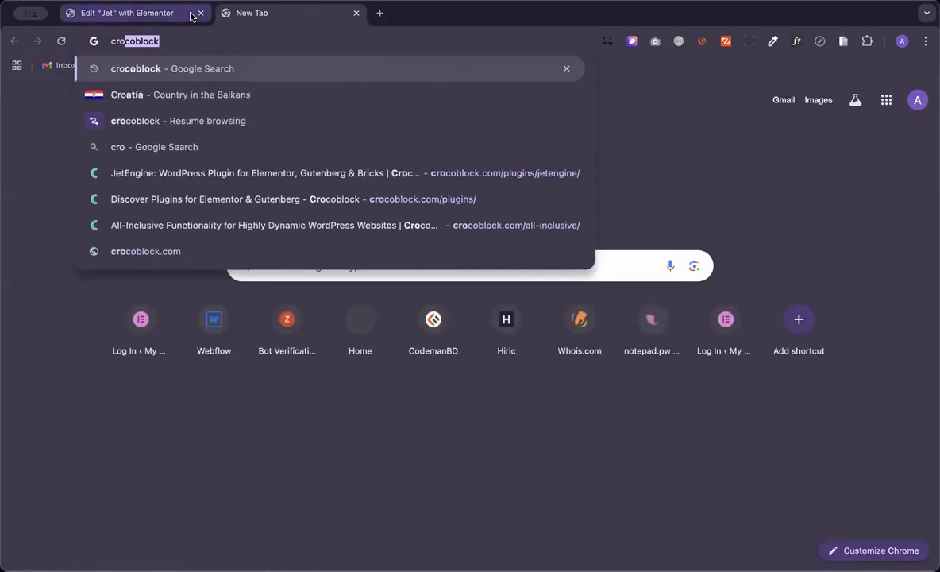
key("Return")
left_click(131, 13)
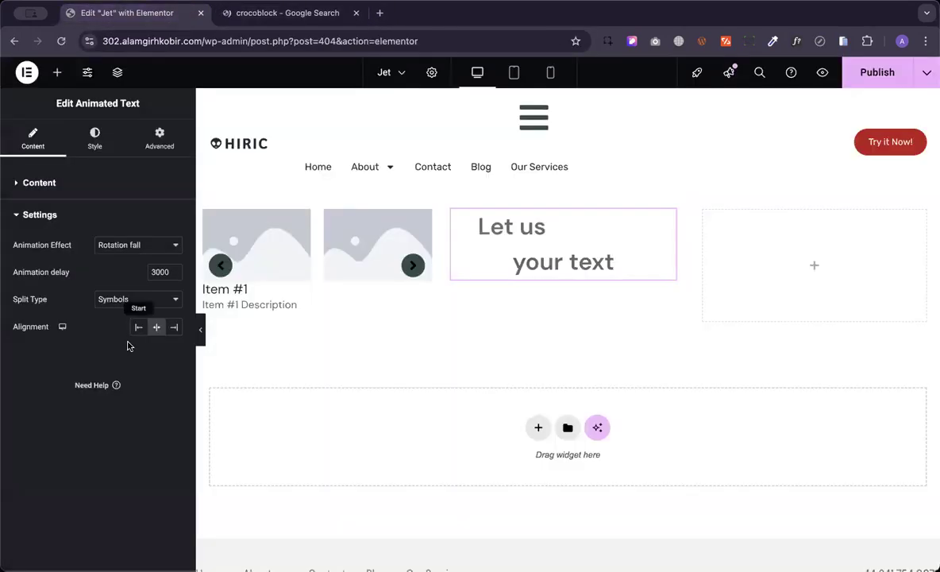
Open the Animated Text widget's help article and scroll through it.
left_click(111, 386)
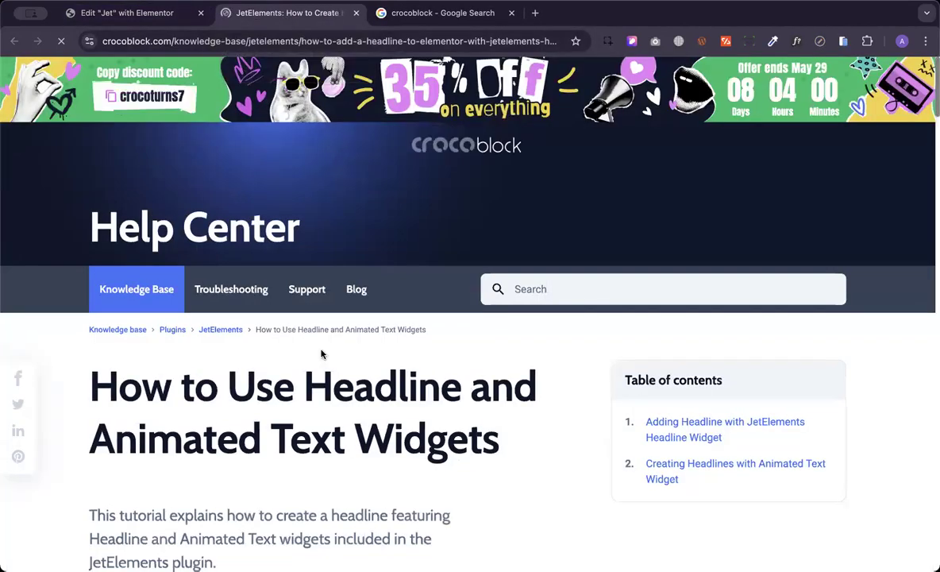
scroll(322, 354, "down", 7)
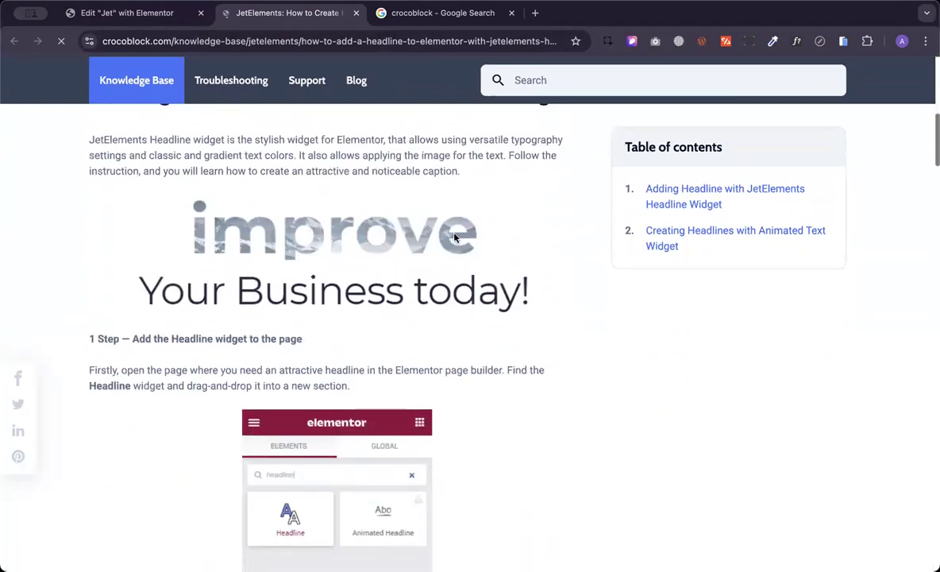
scroll(317, 222, "down", 6)
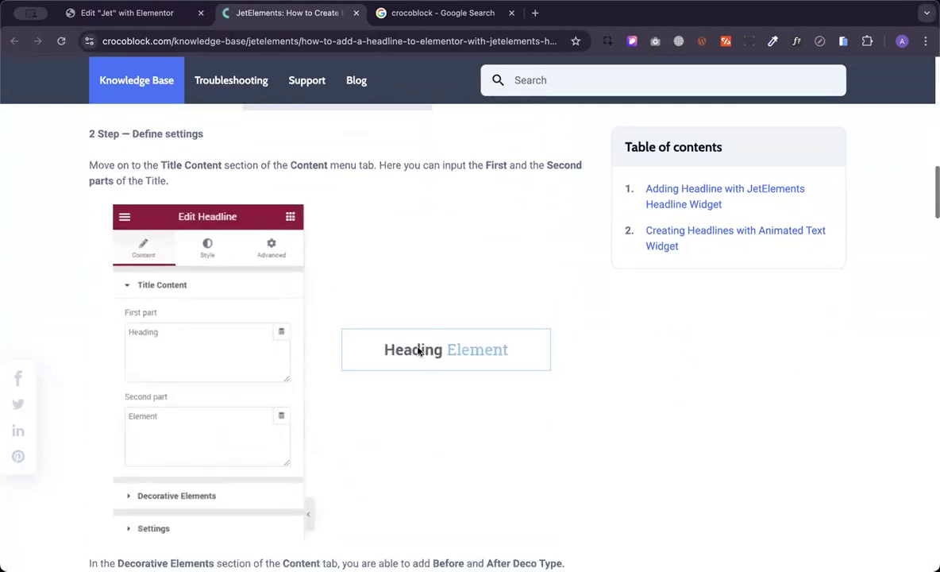
scroll(450, 360, "down", 7)
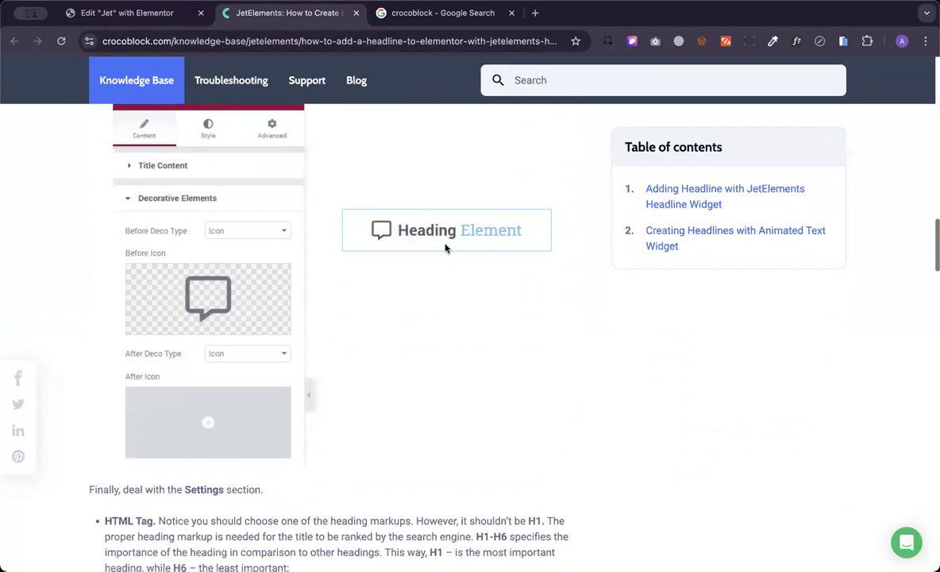
scroll(445, 248, "down", 3)
scroll(446, 249, "down", 3)
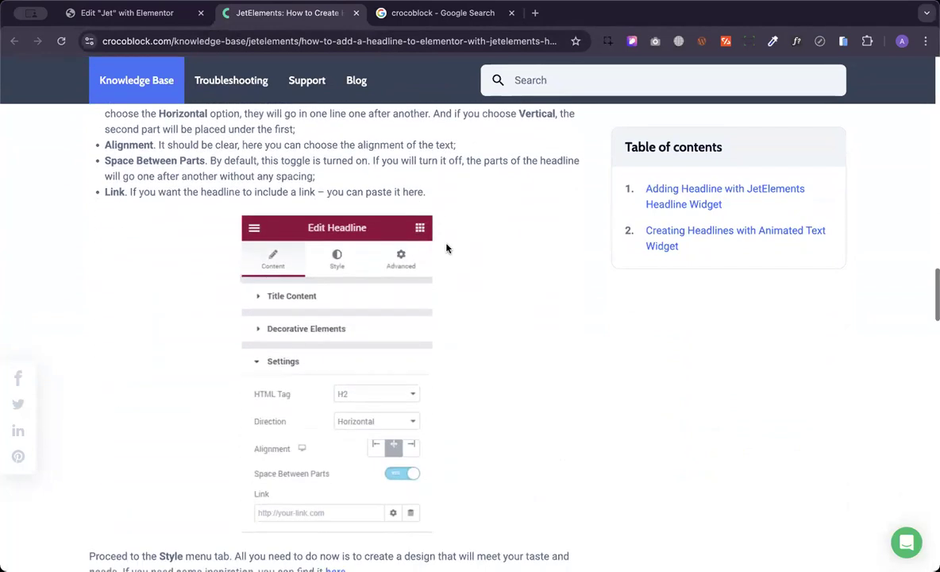
scroll(446, 249, "down", 8)
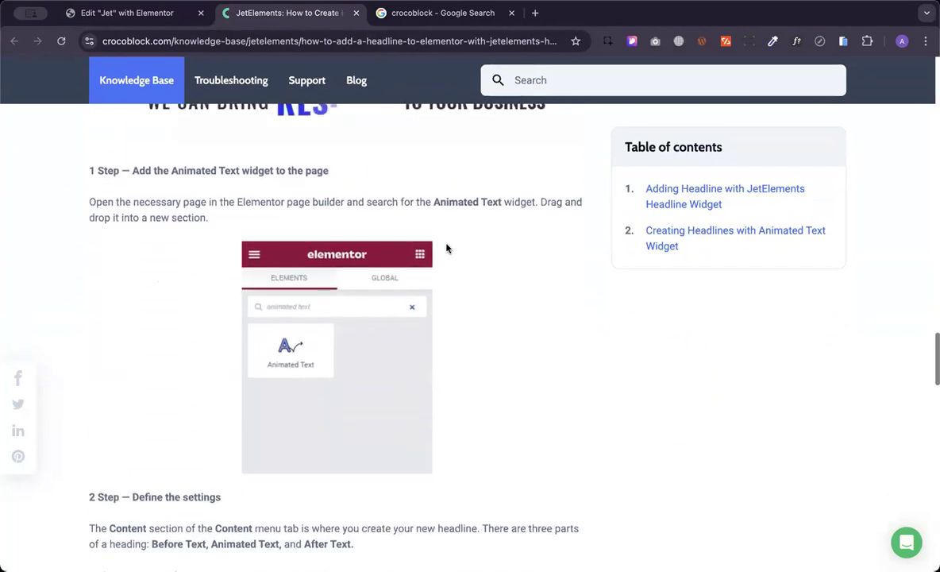
scroll(345, 312, "up", 3)
scroll(357, 342, "down", 4)
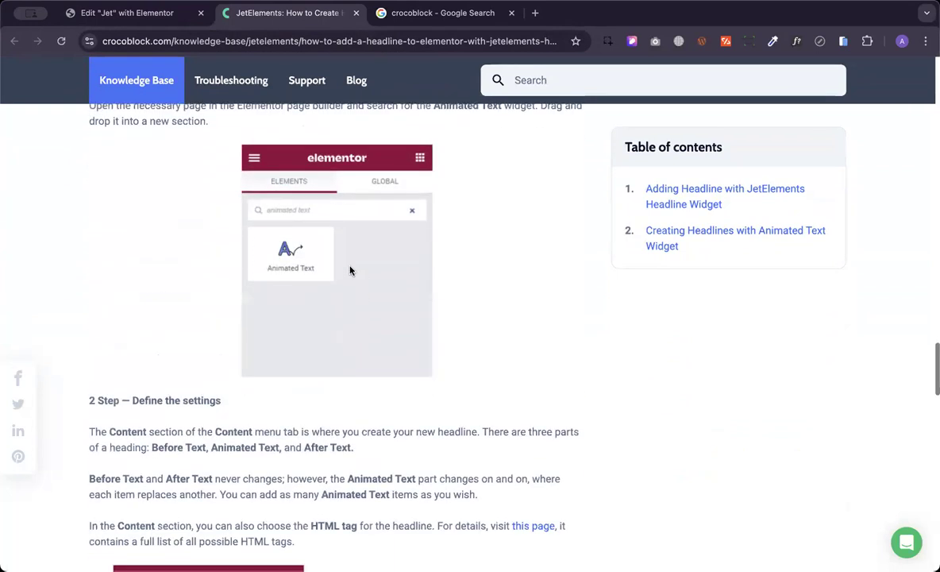
scroll(307, 380, "down", 3)
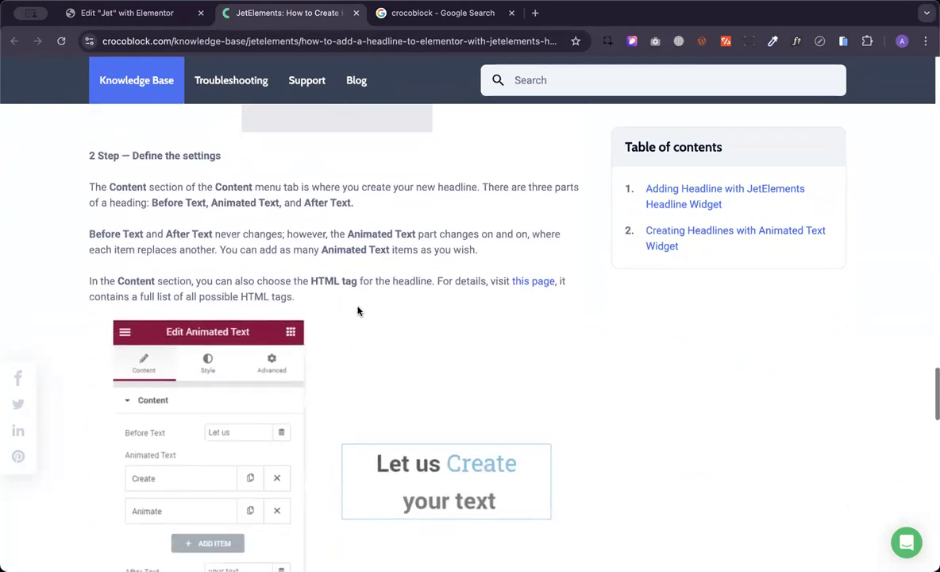
scroll(358, 311, "down", 6)
Compare the article's 'Define the settings' section with the editor, then return to the Jet page.
left_click(149, 14)
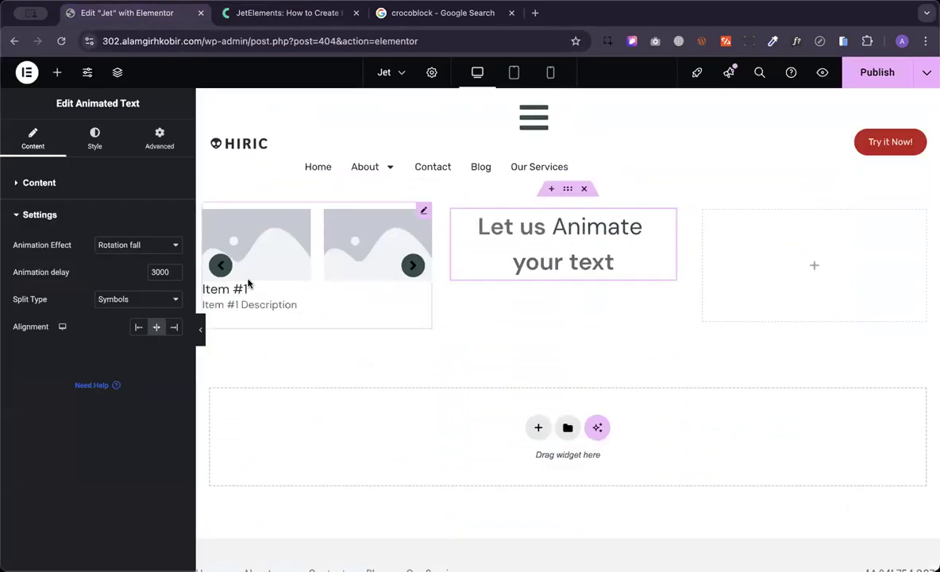
left_click(320, 14)
scroll(317, 301, "down", 5)
scroll(317, 304, "up", 15)
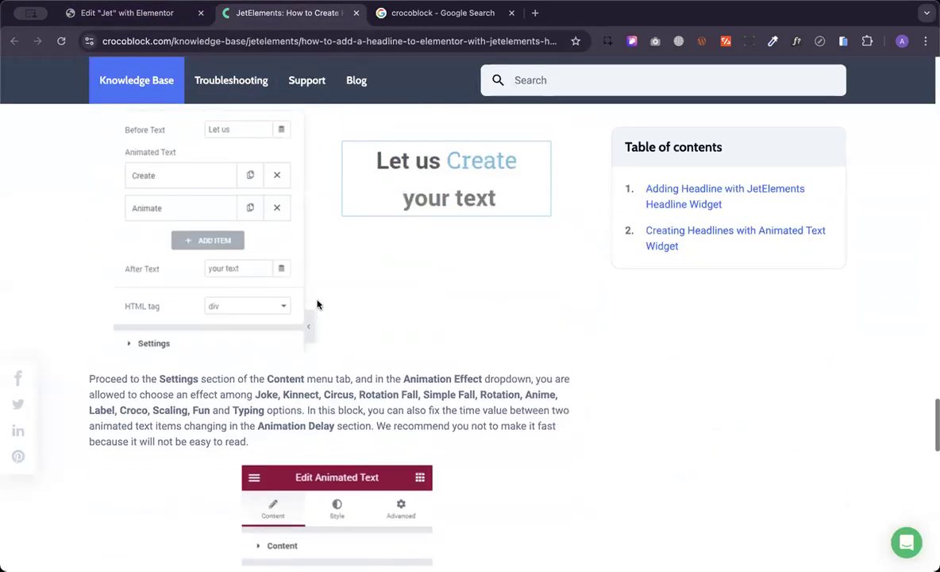
scroll(317, 304, "down", 1)
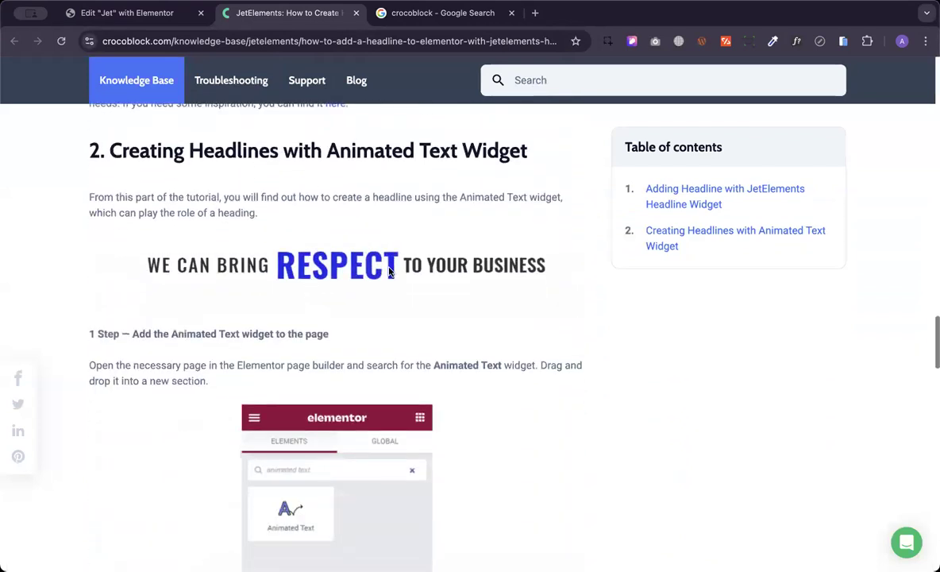
scroll(366, 288, "down", 5)
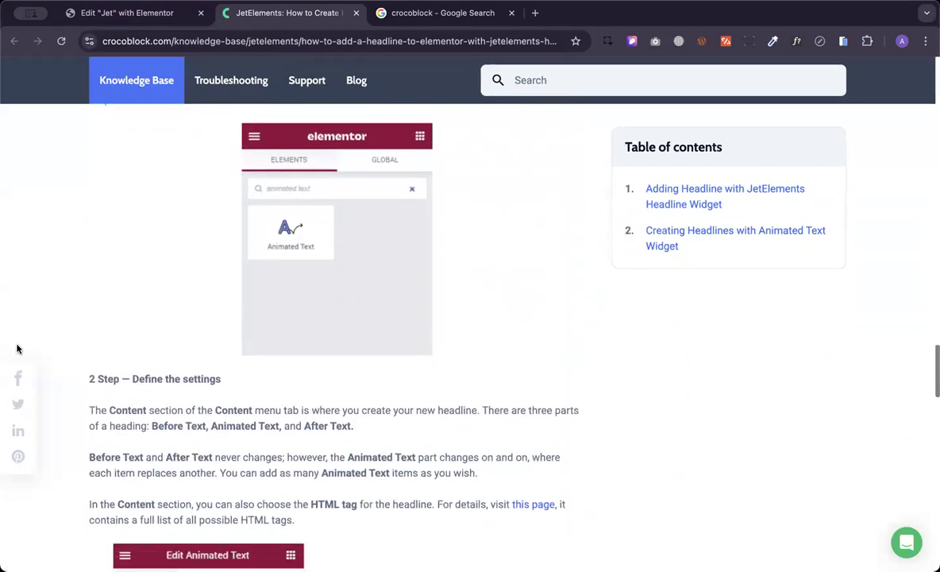
left_click_drag(155, 397, 352, 538)
left_click(316, 468)
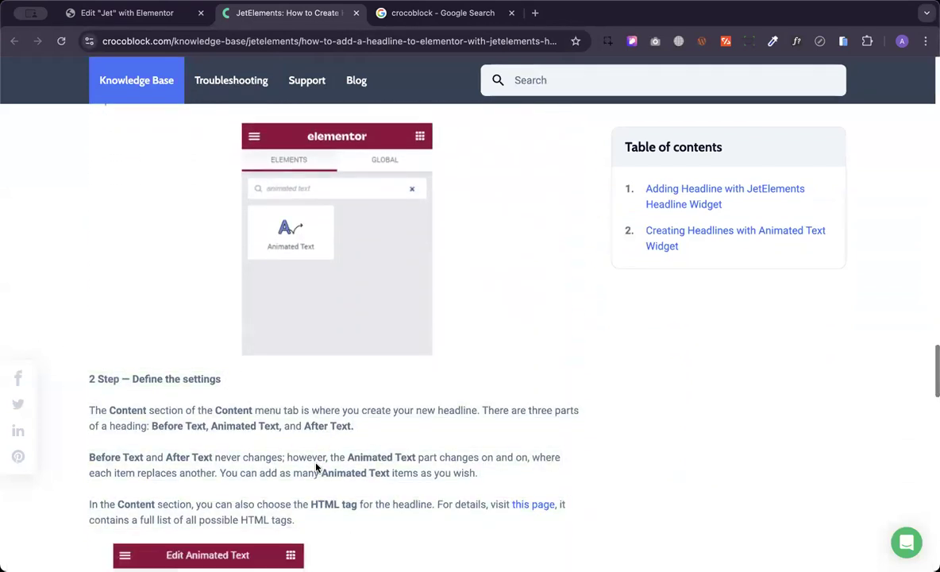
left_click(159, 13)
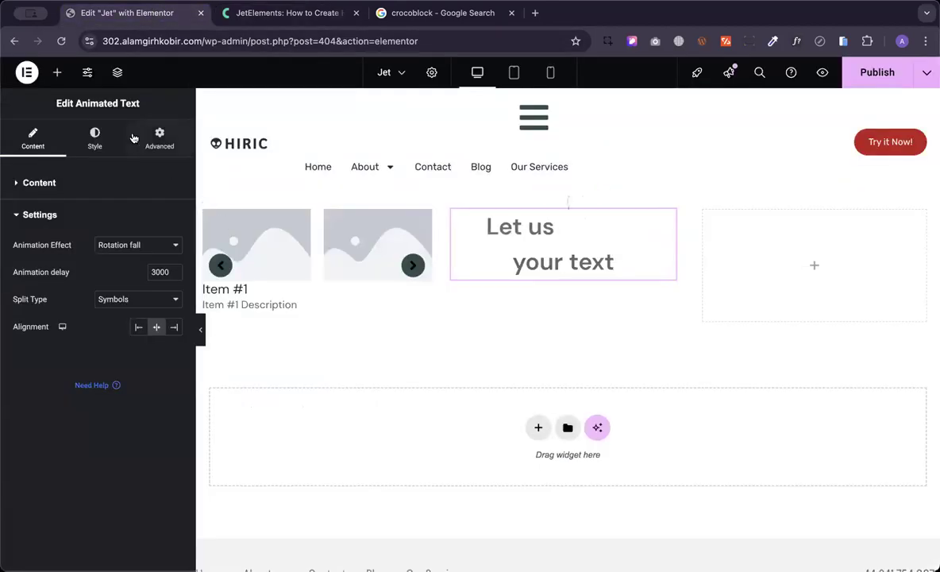
Place a Banner widget with a placeholder image in the empty right column.
left_click(57, 72)
scroll(84, 304, "down", 10)
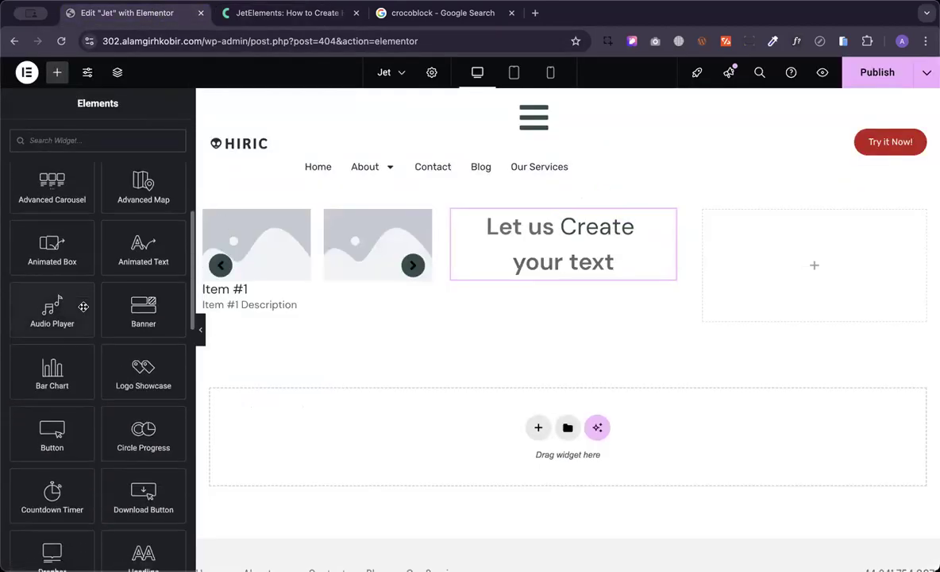
scroll(101, 301, "up", 2)
left_click_drag(143, 235, 737, 259)
scroll(125, 420, "down", 2)
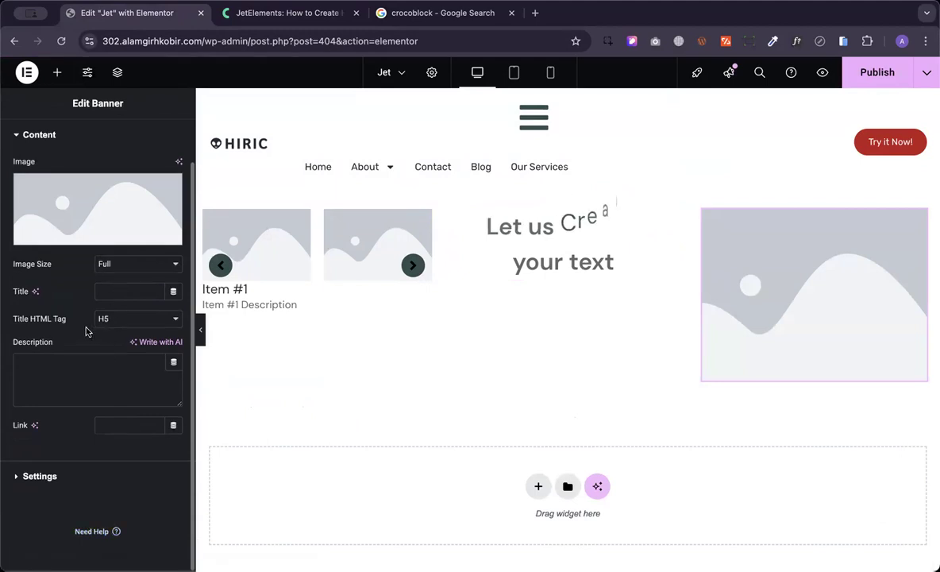
left_click(99, 535)
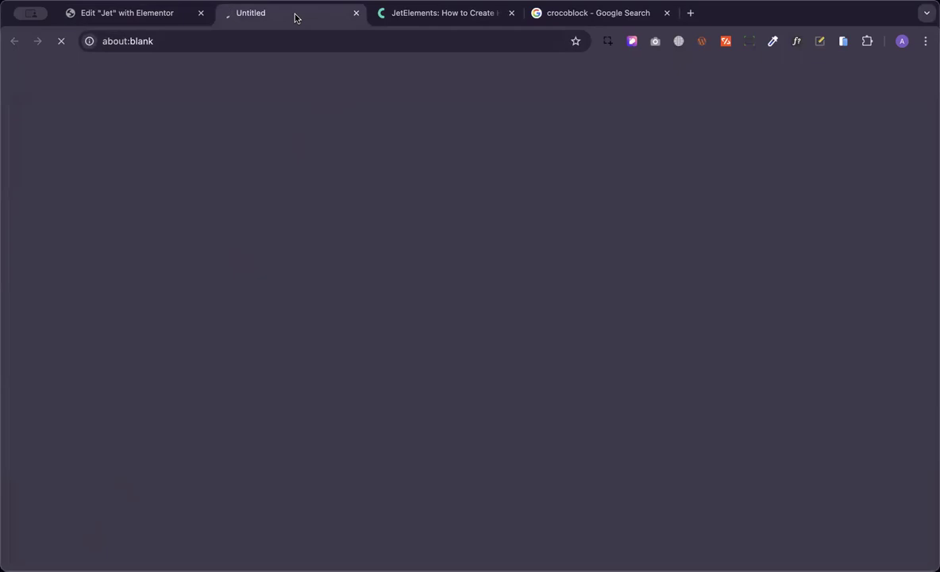
Scroll through the Banner Widget Overview article on adding and configuring banners, then return to the editor.
scroll(369, 326, "down", 5)
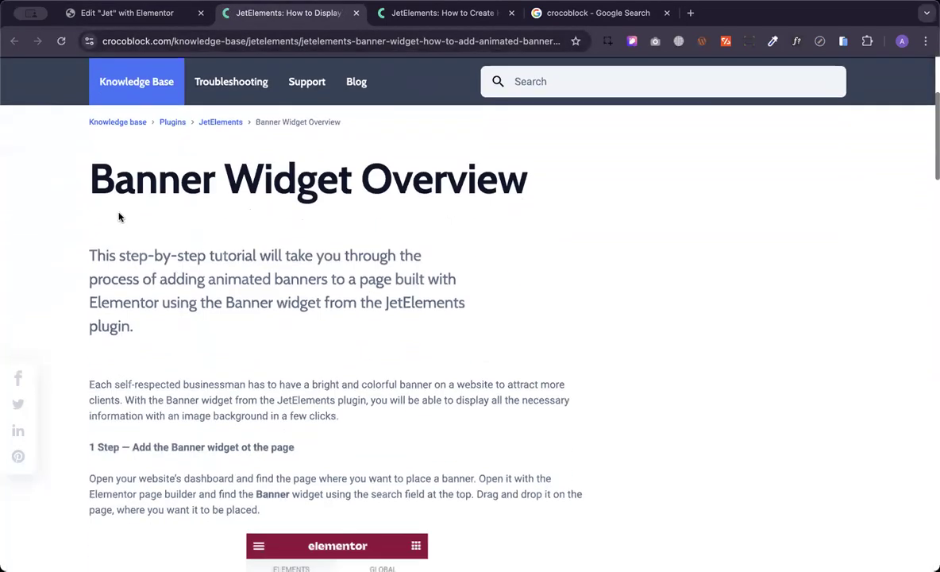
left_click_drag(119, 216, 366, 333)
scroll(365, 335, "down", 10)
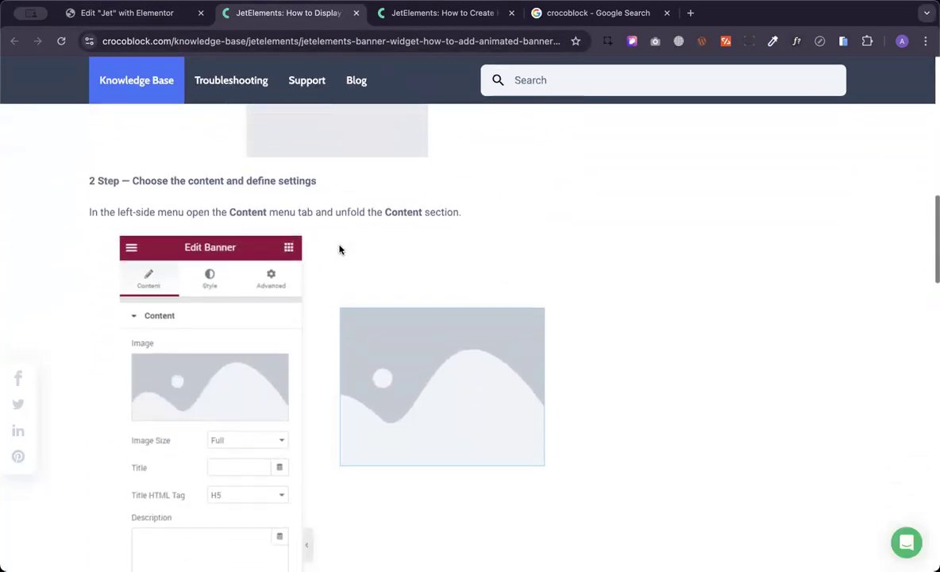
scroll(339, 249, "down", 10)
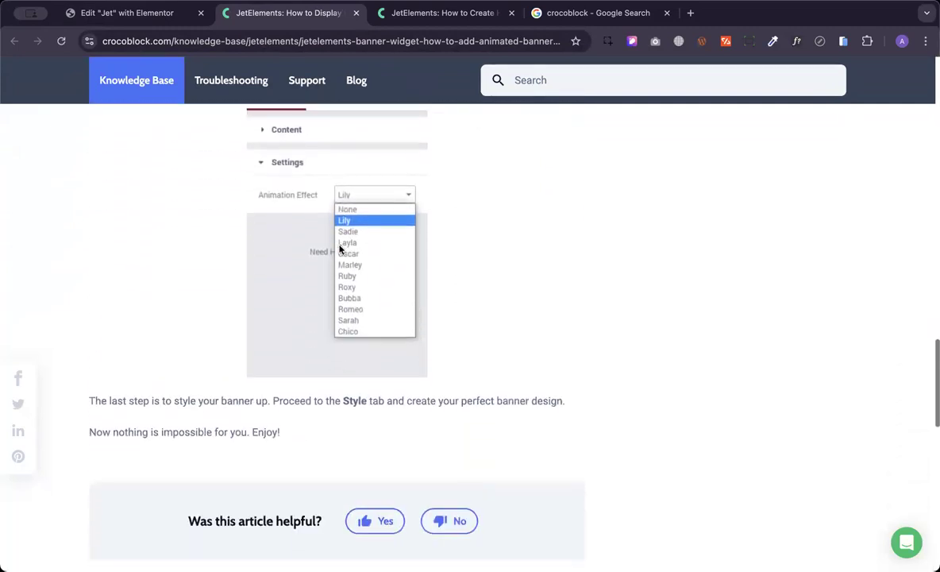
scroll(350, 251, "down", 3)
scroll(365, 247, "up", 10)
scroll(266, 297, "up", 8)
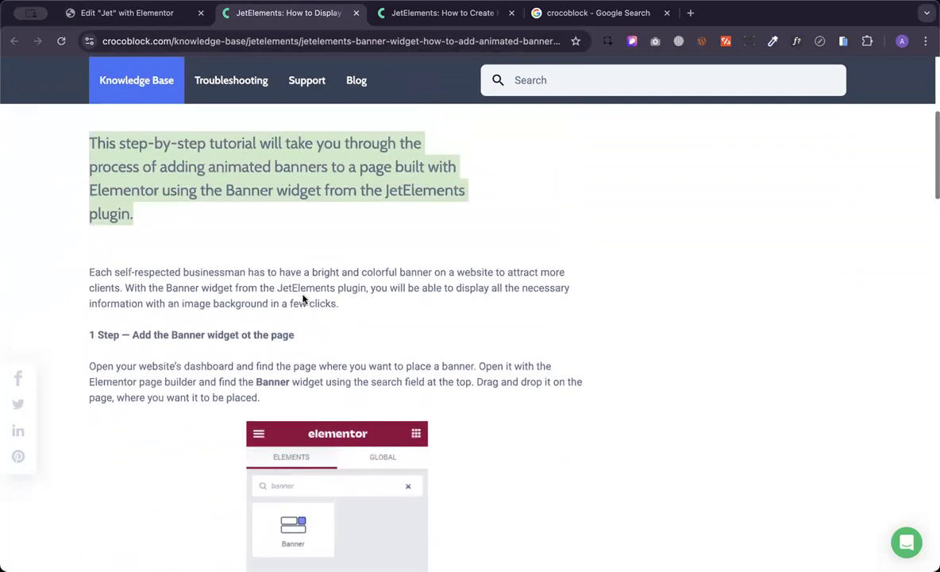
scroll(302, 299, "up", 2)
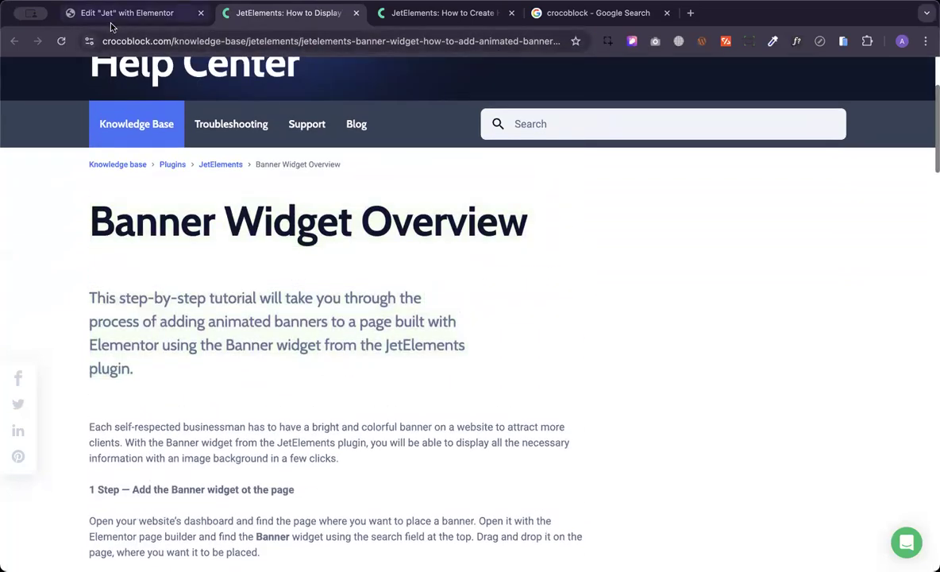
left_click(140, 20)
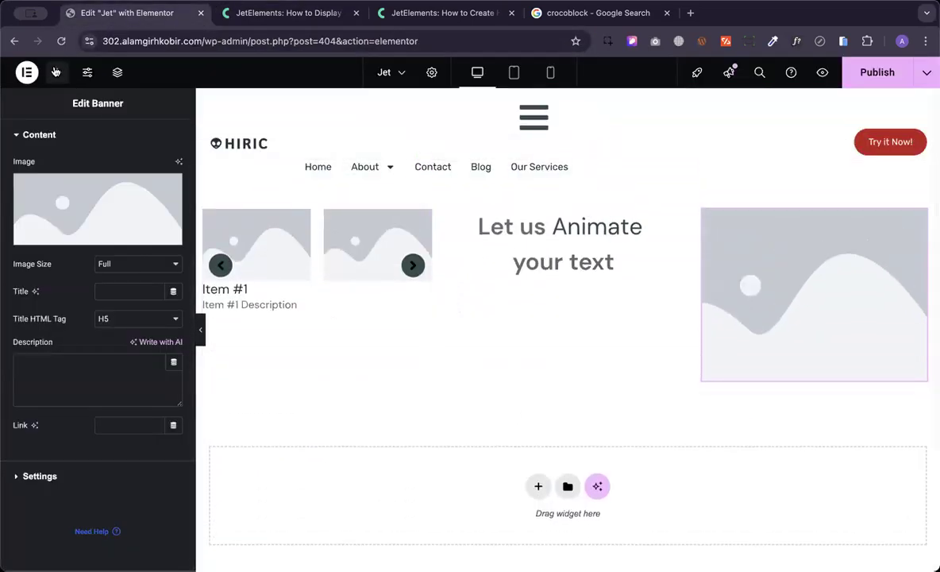
Add an Image Comparison widget below the existing row and preview it at full width.
left_click(57, 72)
scroll(87, 301, "down", 10)
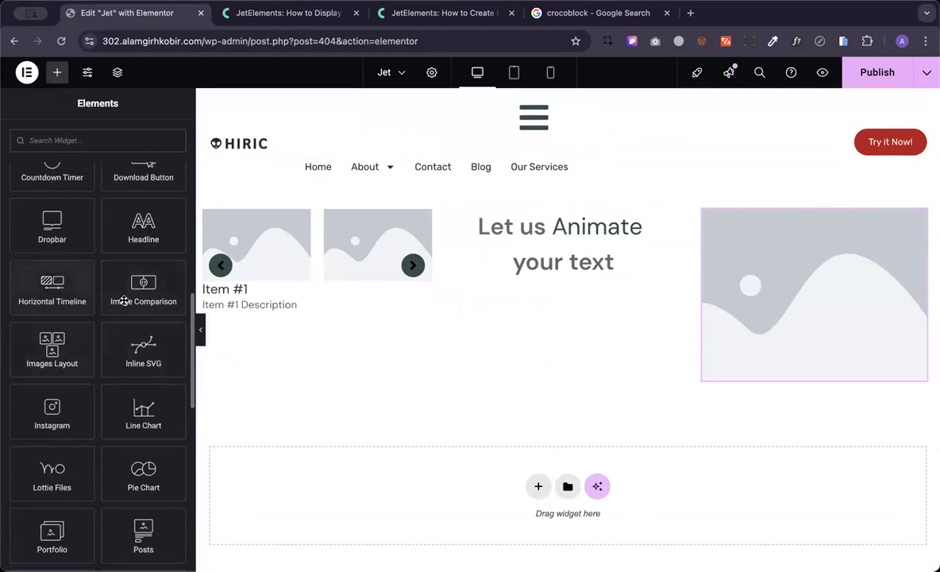
scroll(127, 313, "down", 2)
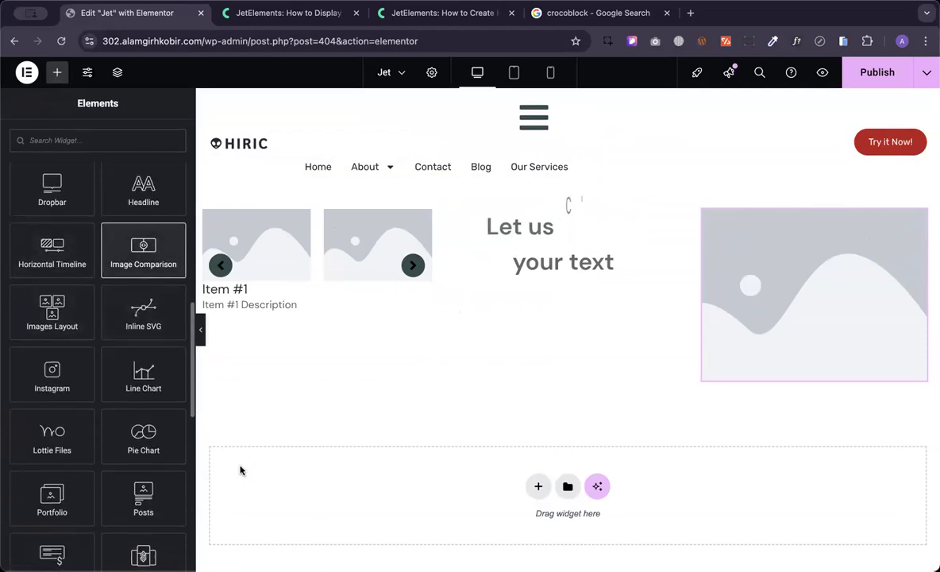
left_click_drag(240, 471, 242, 472)
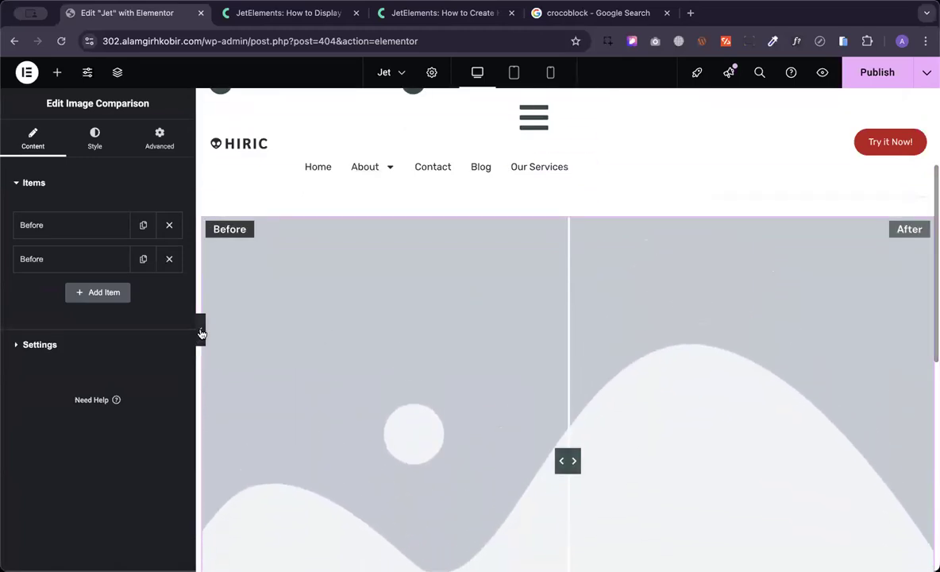
left_click(201, 332)
Slide the comparison divider left and right to test it, then expand the first Before item.
left_click_drag(384, 387, 254, 435)
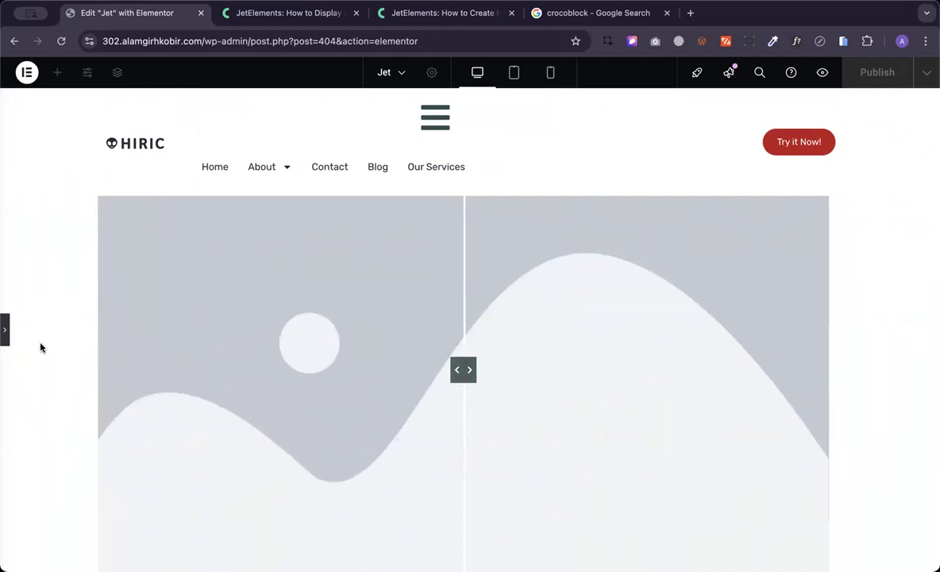
left_click(8, 331)
left_click_drag(549, 374, 659, 326)
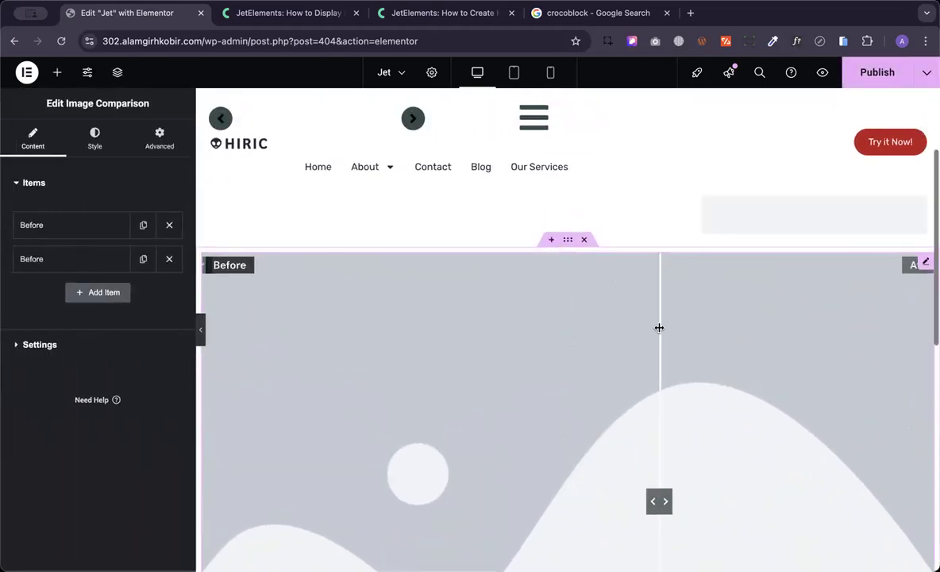
scroll(659, 327, "down", 1)
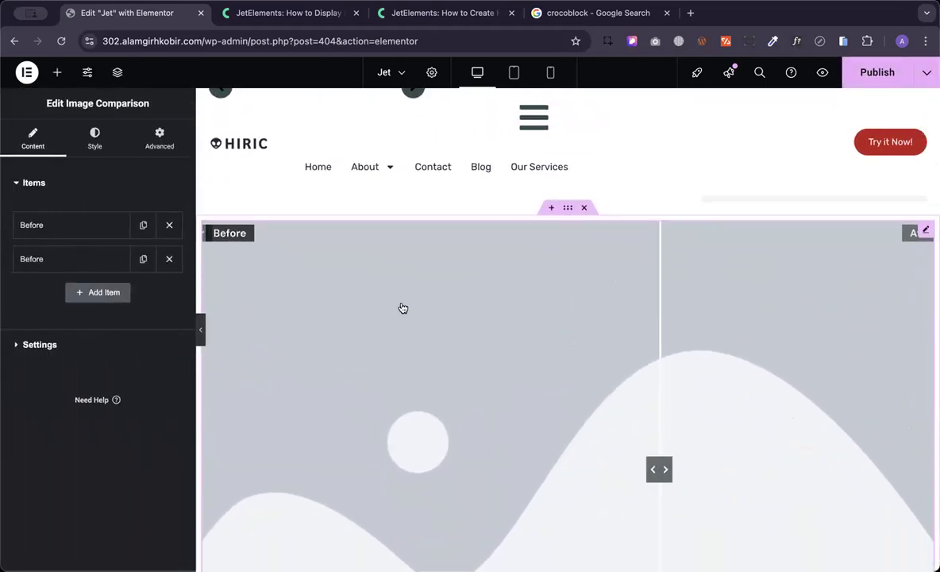
left_click_drag(401, 308, 362, 306)
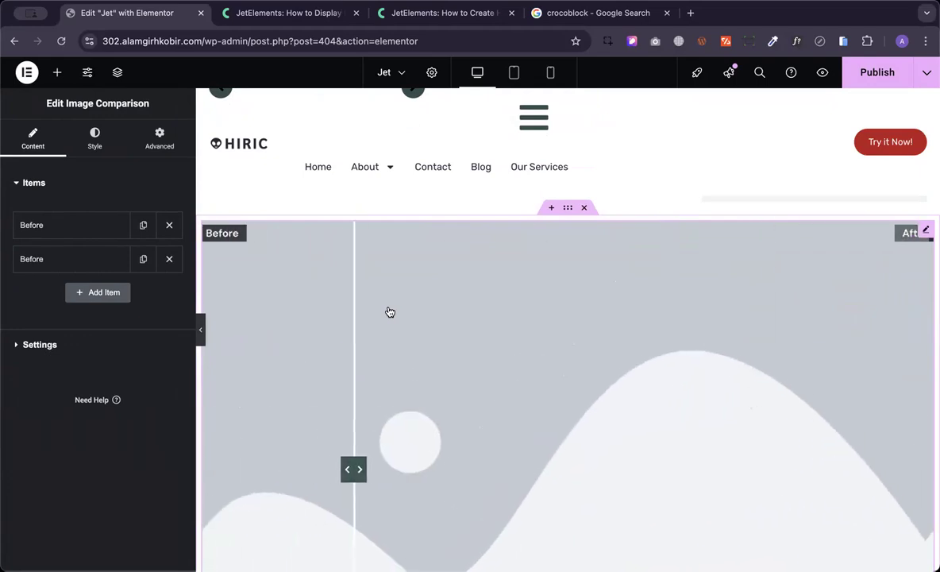
left_click_drag(363, 461, 653, 449)
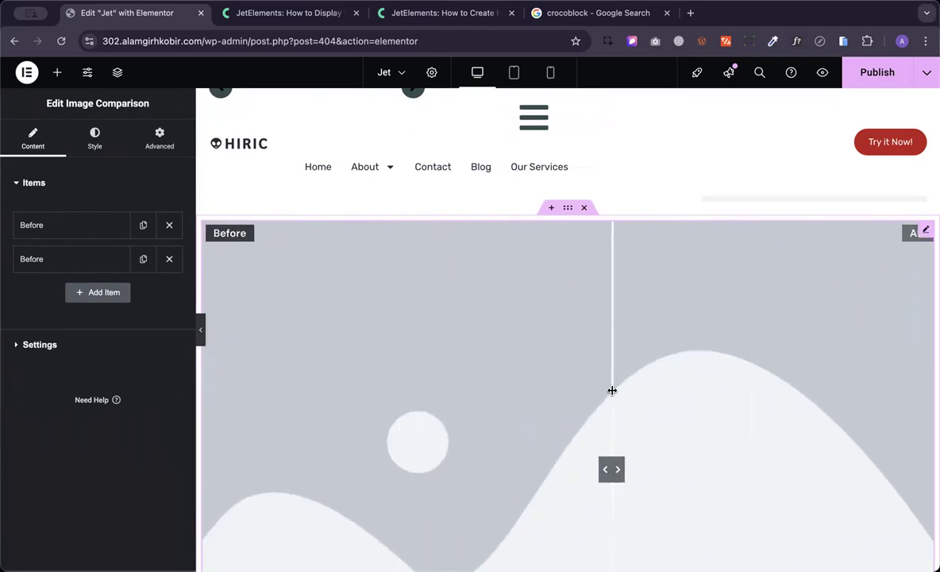
left_click(55, 229)
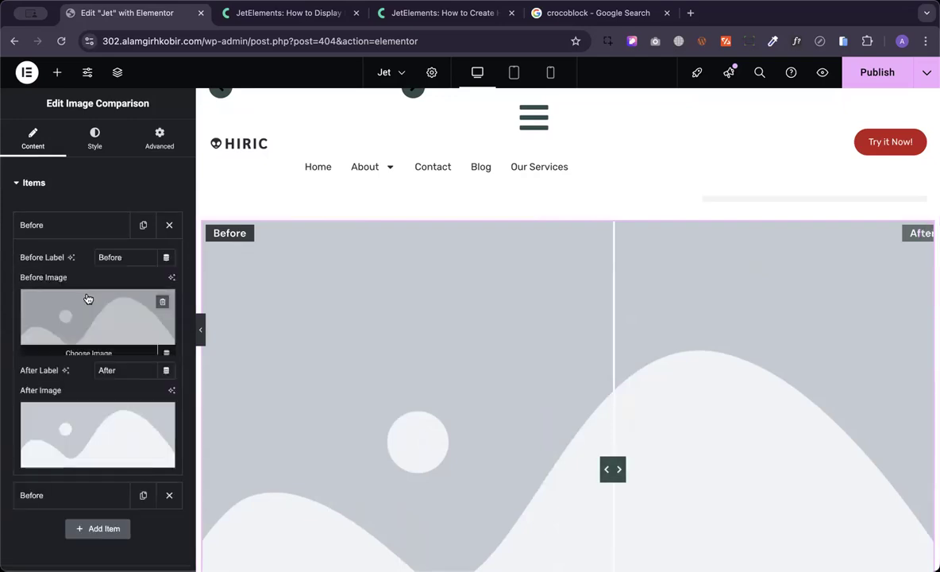
Start picking a new Before image and search Google for 'hair and no hair' in a new tab.
left_click(96, 314)
right_click(168, 17)
left_click(178, 20)
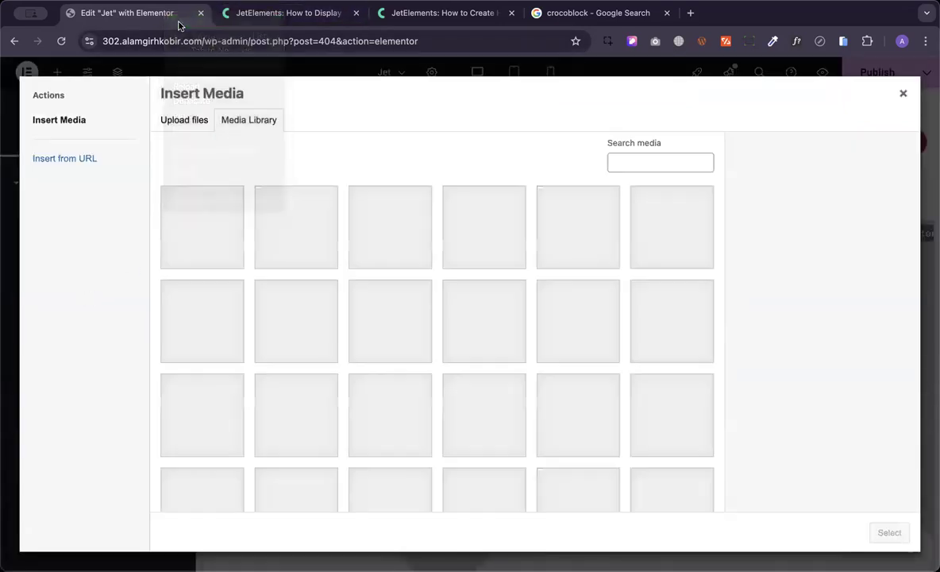
type("hai")
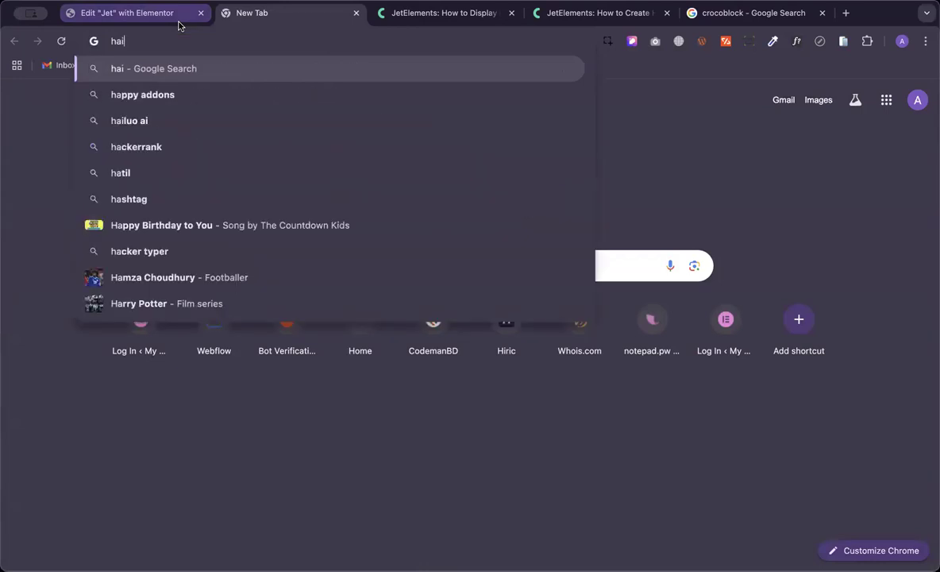
type("r and no ")
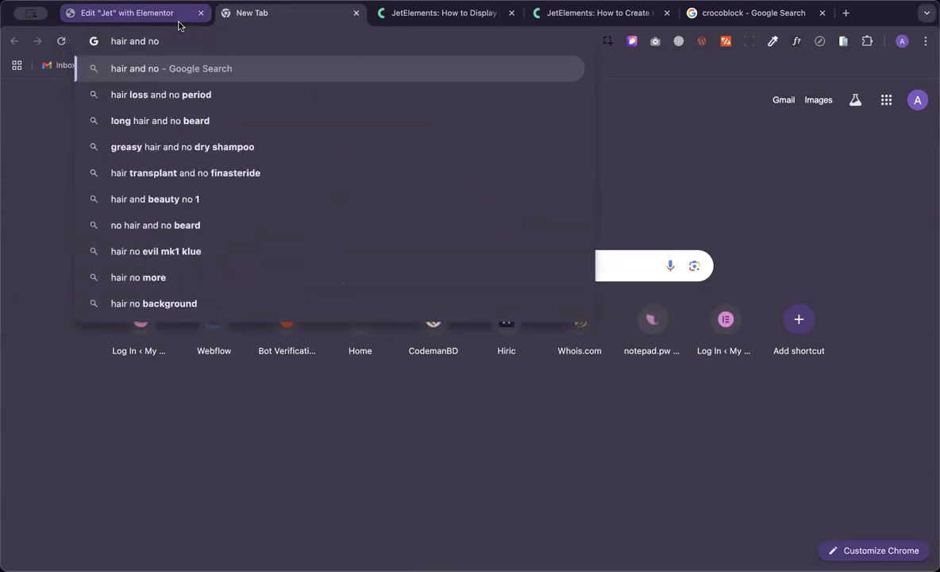
type("hair")
key("Return")
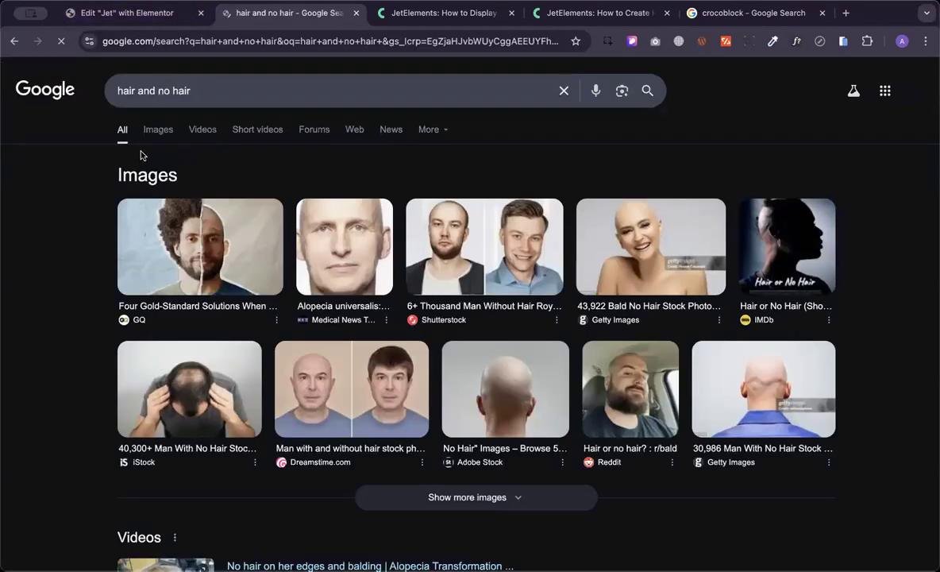
Preview the GQ half-haired, half-bald image result, then close the search tab.
left_click(158, 129)
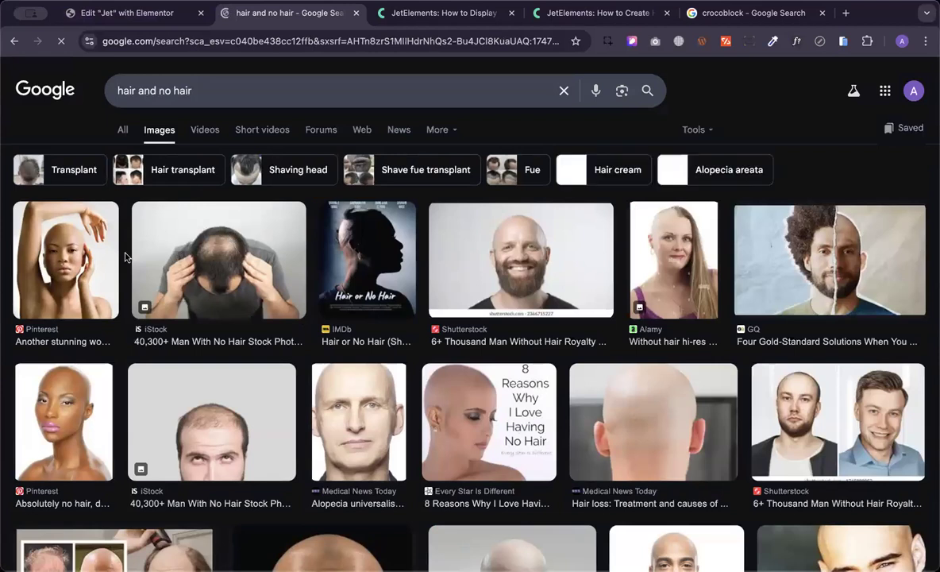
scroll(842, 243, "down", 1)
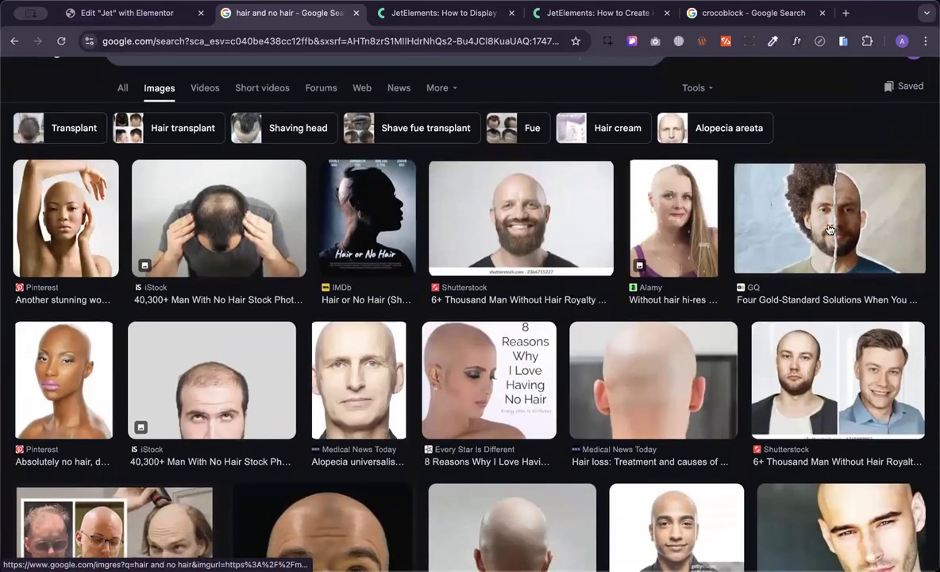
left_click(828, 230)
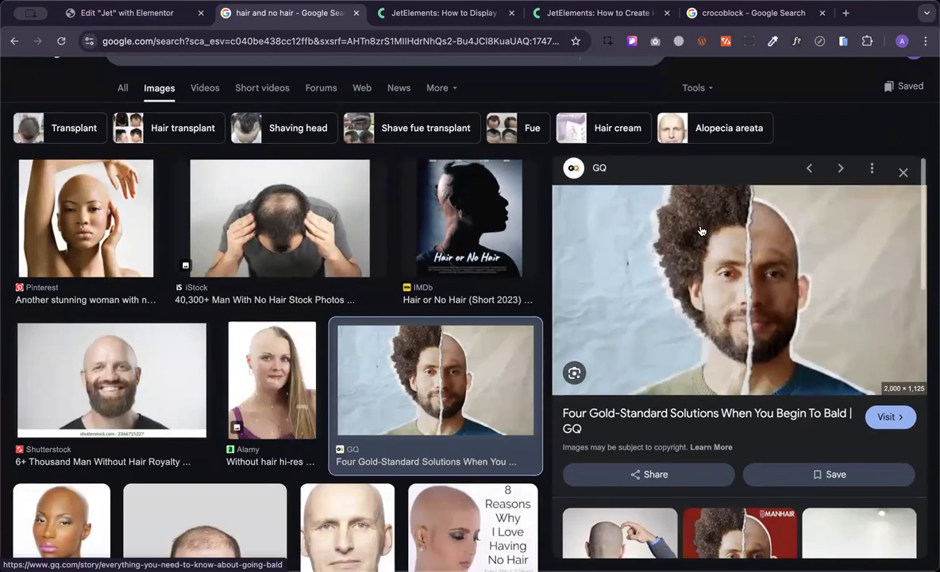
scroll(701, 232, "down", 1)
scroll(701, 231, "up", 1)
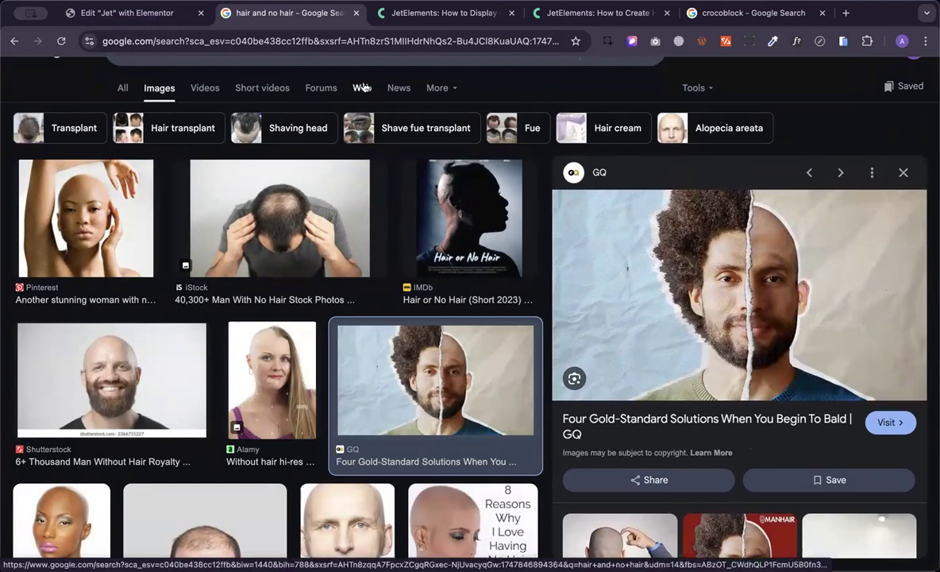
left_click(355, 14)
left_click(123, 12)
scroll(556, 333, "down", 2)
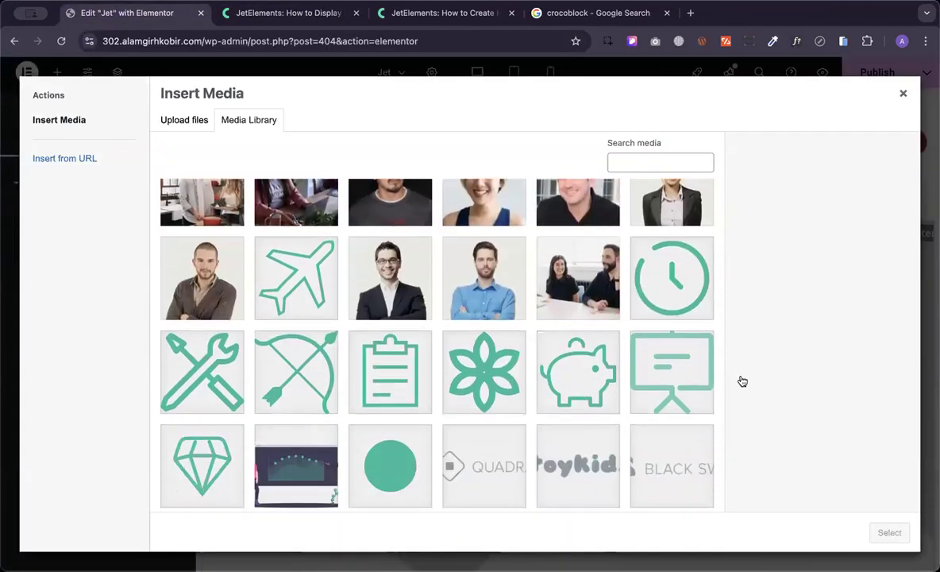
Close the media picker and add a Services widget below the image comparison.
left_click(929, 209)
scroll(503, 264, "down", 5)
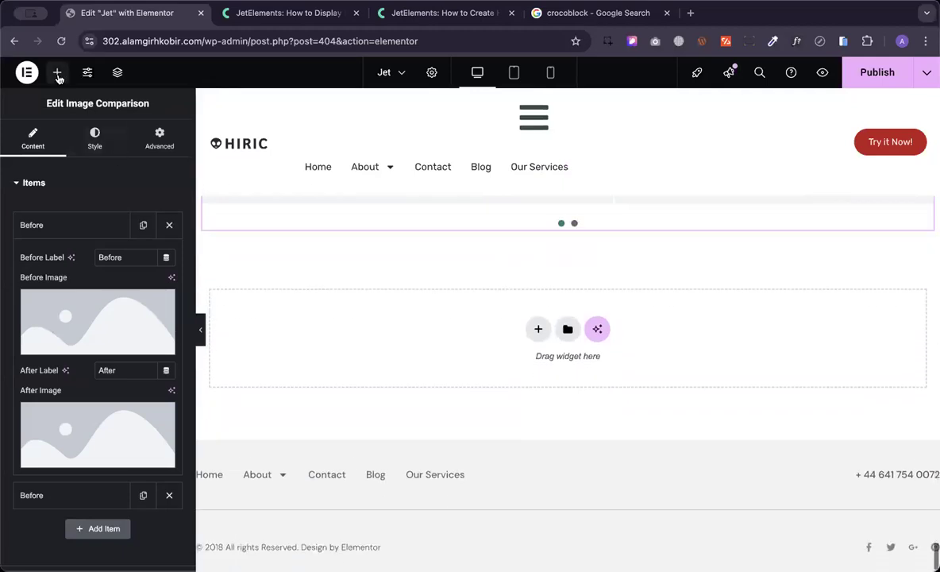
left_click(57, 72)
scroll(151, 286, "down", 10)
scroll(139, 337, "up", 4)
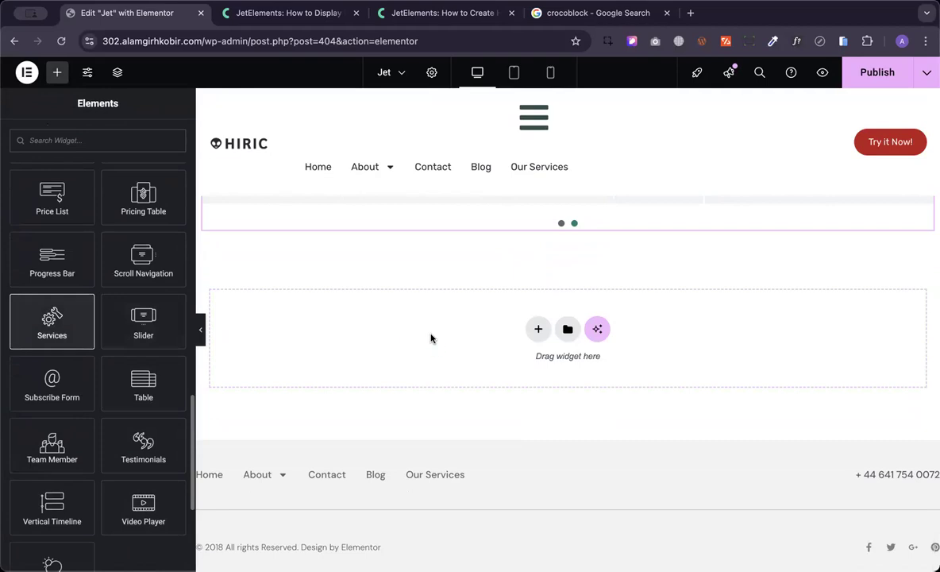
left_click_drag(432, 338, 431, 338)
Skim the Services widget help article, then return and cancel the Leave site prompt.
left_click(91, 532)
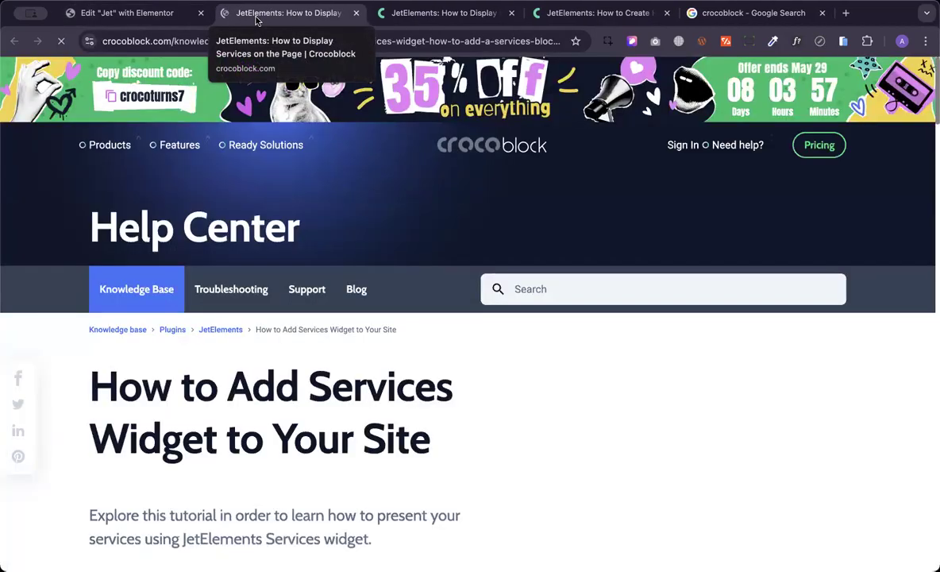
scroll(220, 208, "down", 10)
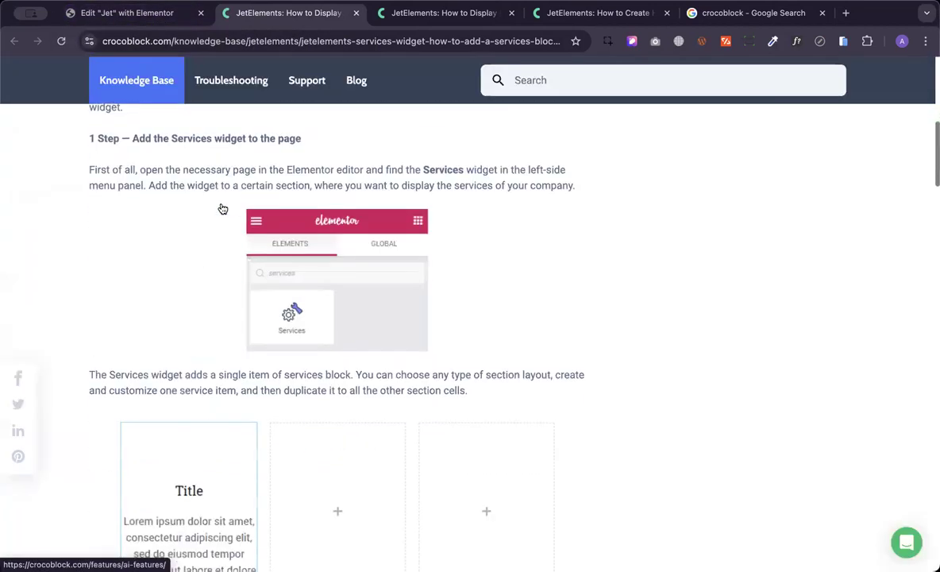
scroll(221, 208, "down", 5)
left_click(134, 12)
left_click(16, 41)
left_click(455, 225)
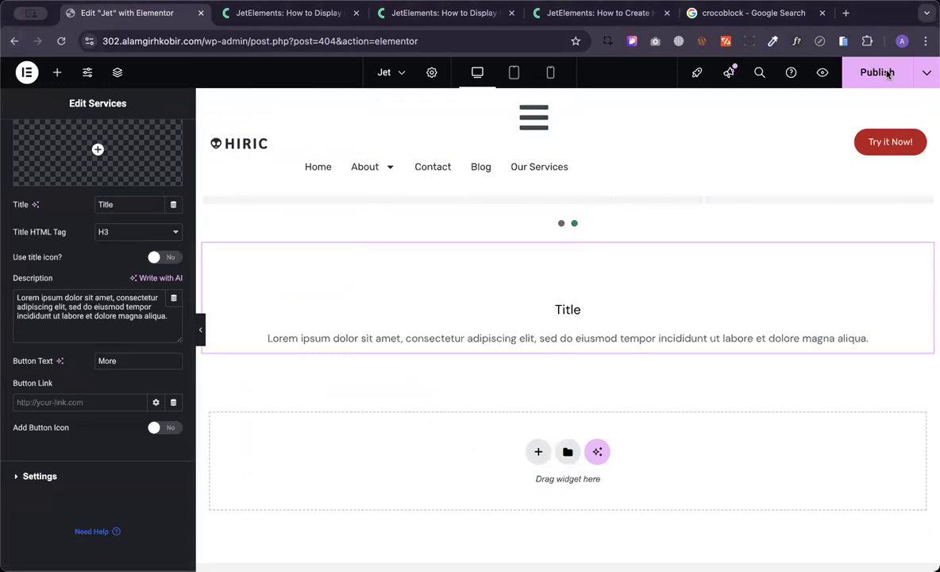
Publish the page, then add a two-column flexbox row and duplicate a column to make three.
left_click(878, 72)
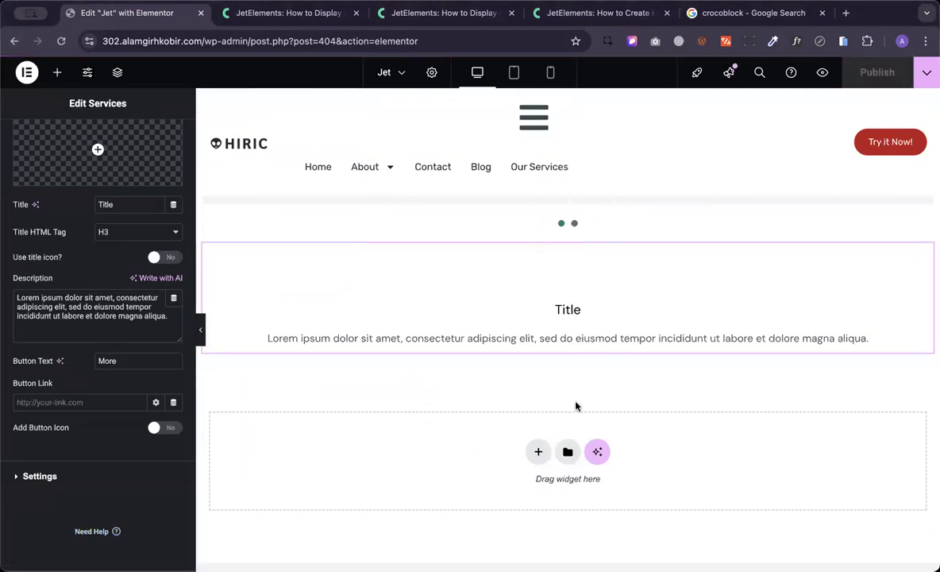
scroll(575, 405, "down", 3)
left_click(538, 332)
left_click(526, 365)
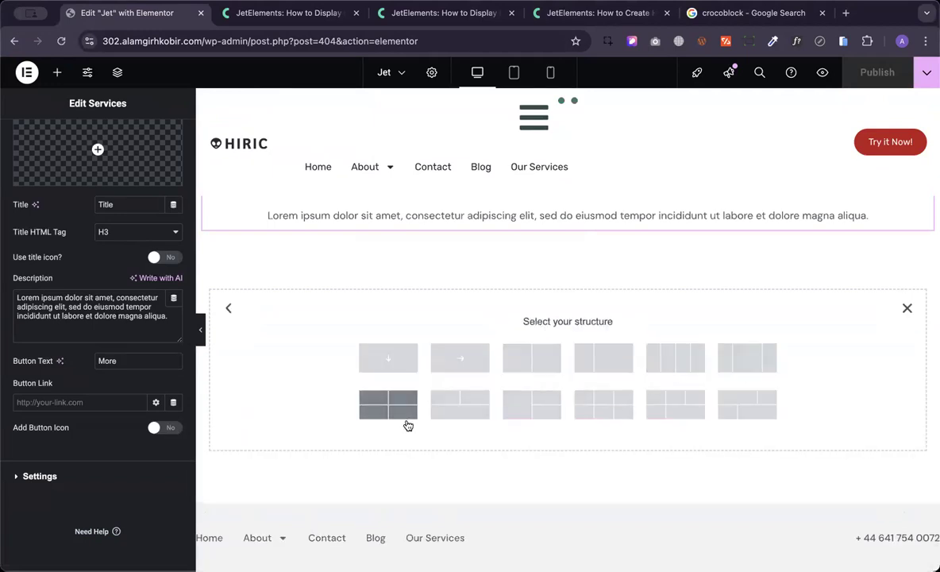
left_click(542, 363)
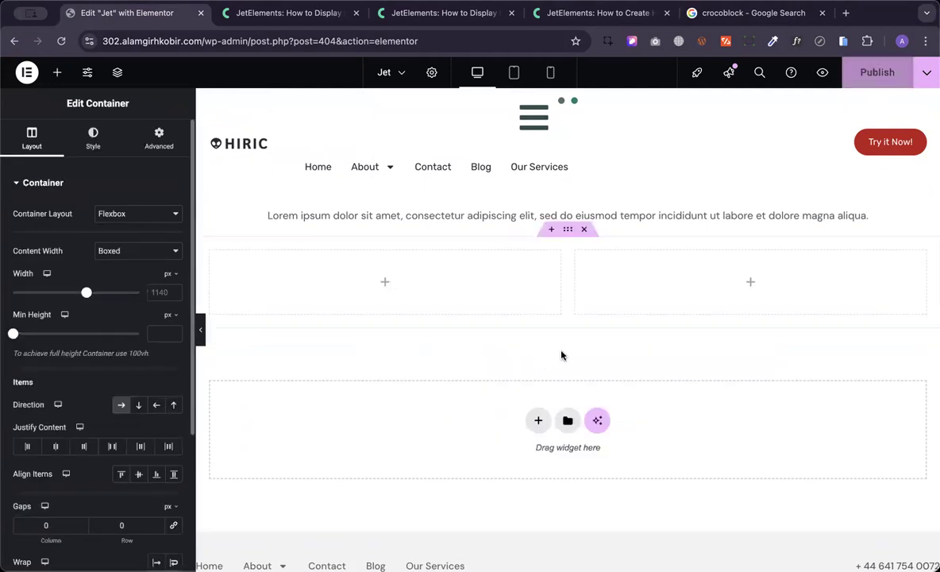
right_click(580, 252)
left_click(598, 279)
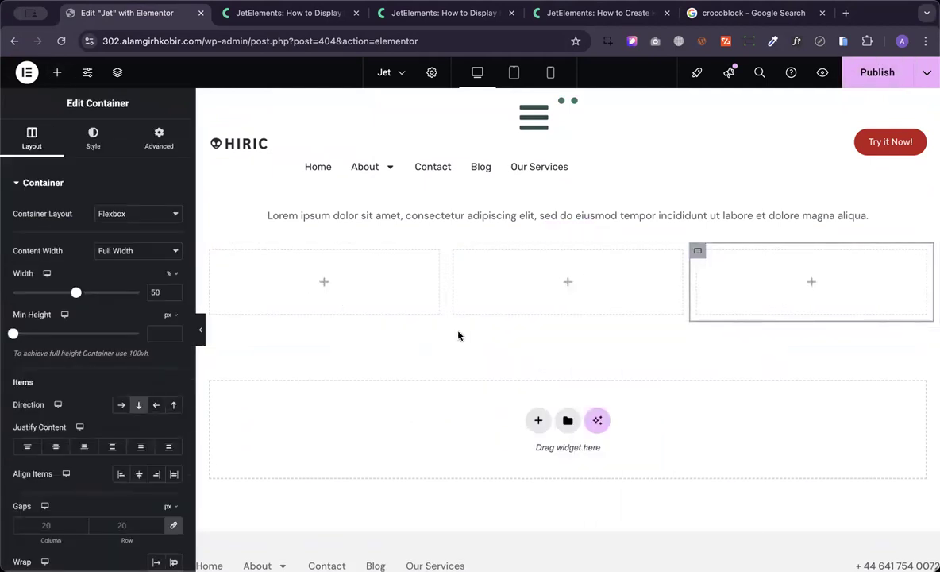
Publish the updated page and exit to the WordPress page editor.
left_click(57, 73)
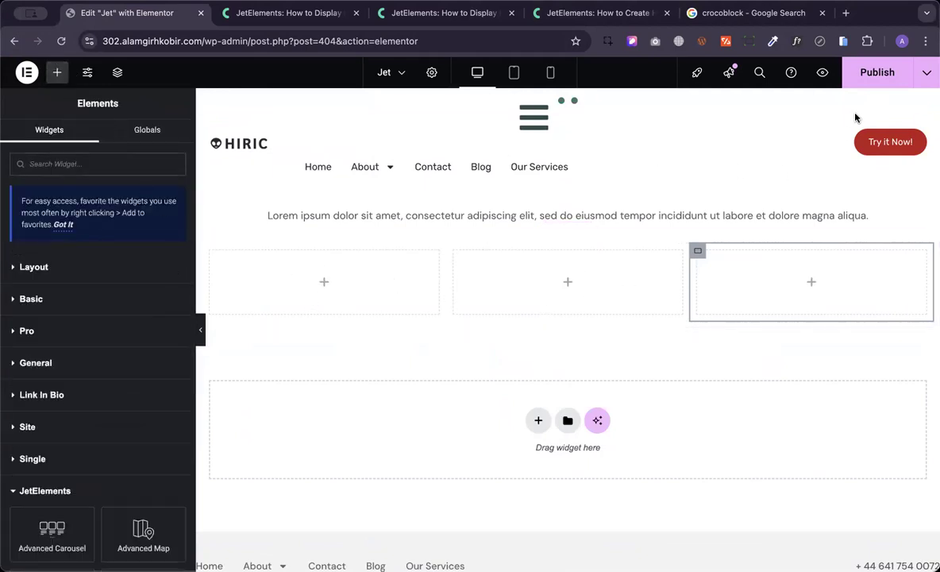
left_click(860, 84)
left_click(26, 72)
left_click(59, 202)
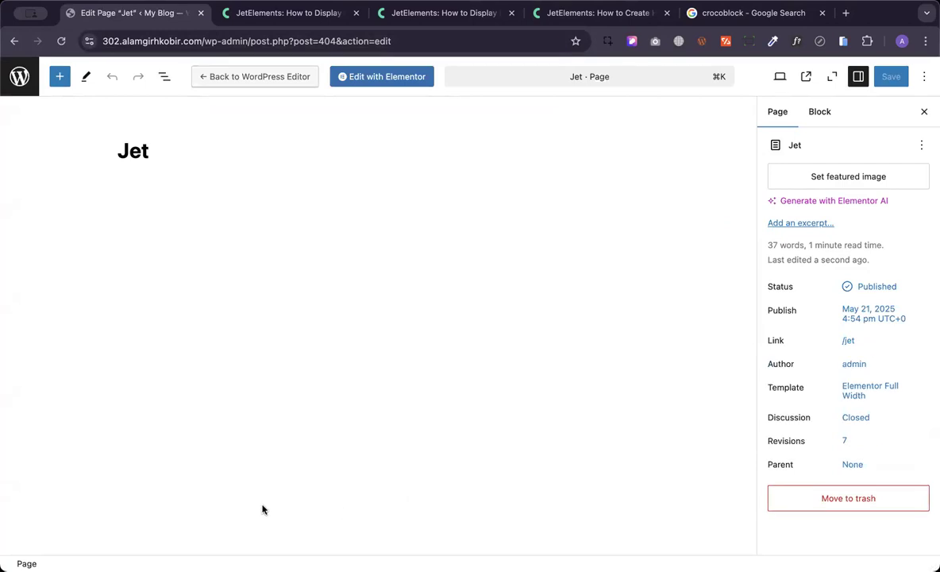
Leave the Jet editor for the Pages list, then open Crocoblock › Update & Installation.
left_click(20, 76)
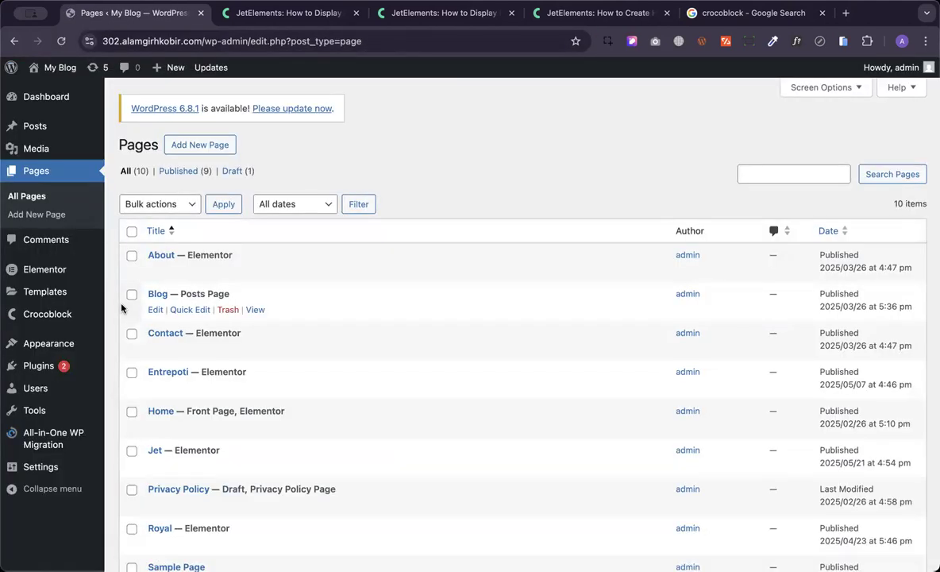
mouse_move(77, 319)
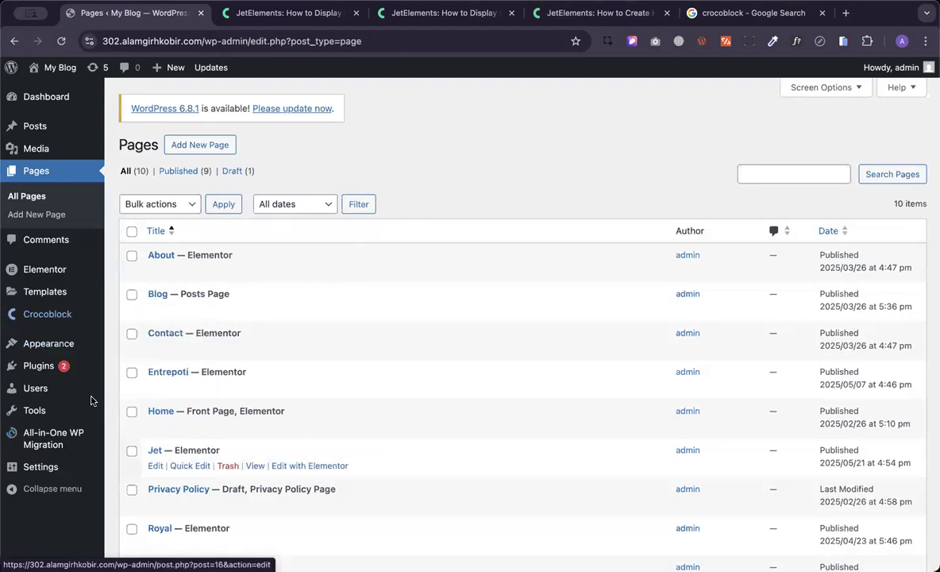
scroll(63, 367, "down", 1)
mouse_move(58, 468)
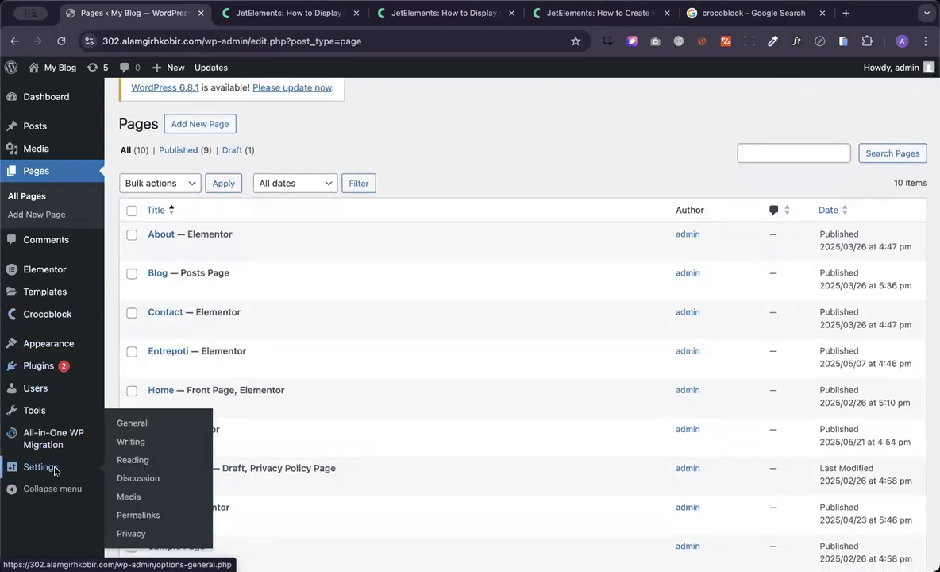
left_click(143, 357)
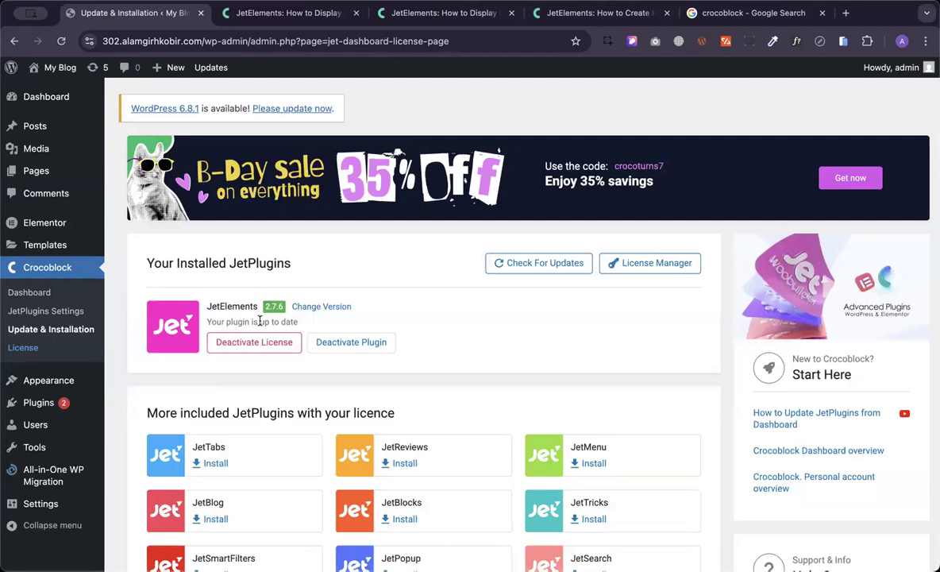
Install the JetTricks plugin from the Crocoblock installation list.
scroll(454, 405, "down", 5)
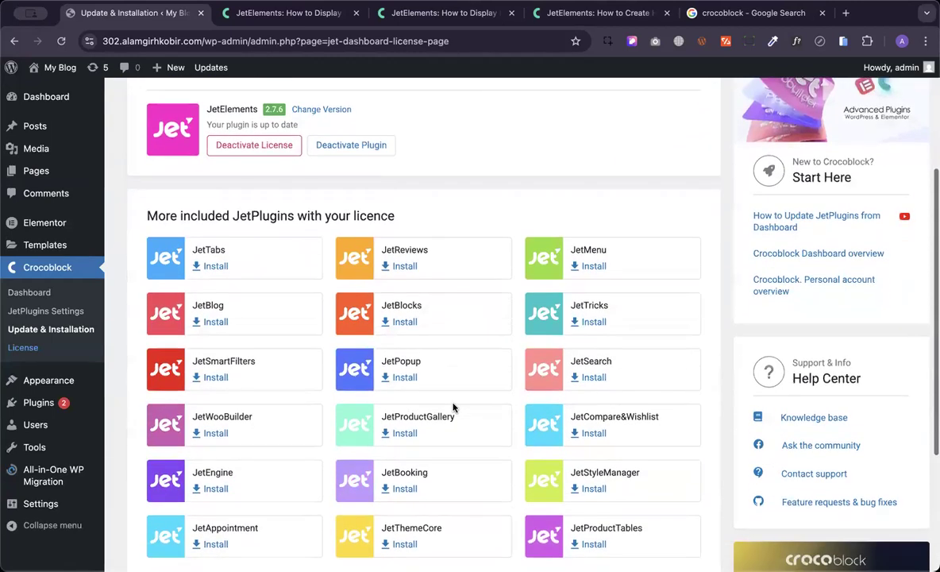
scroll(453, 407, "down", 2)
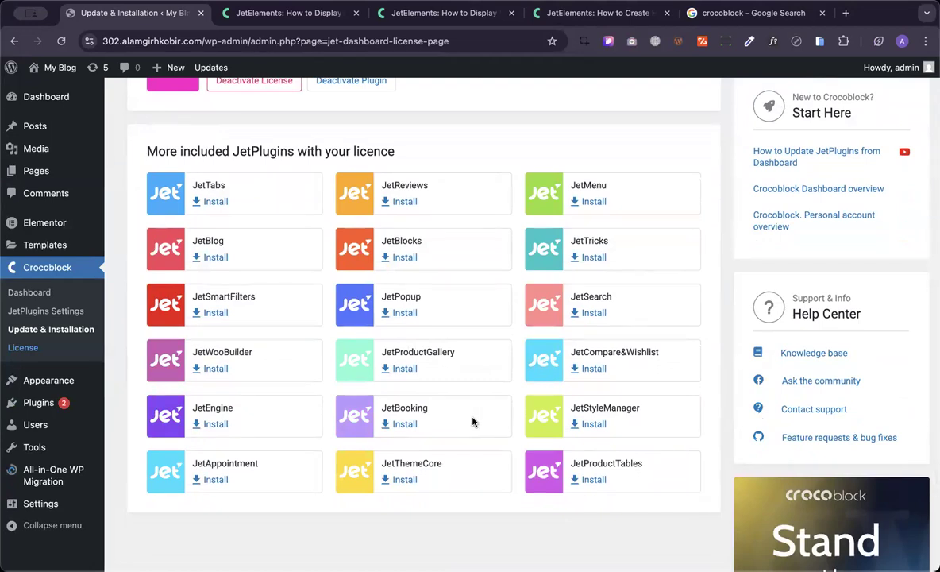
left_click_drag(567, 239, 632, 241)
left_click(590, 258)
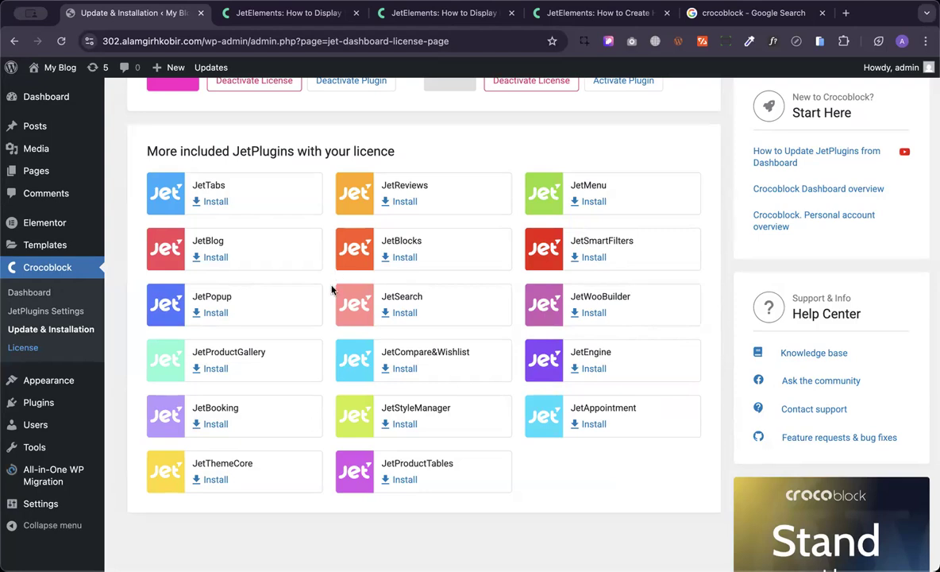
scroll(327, 388, "up", 5)
left_click_drag(479, 307, 523, 306)
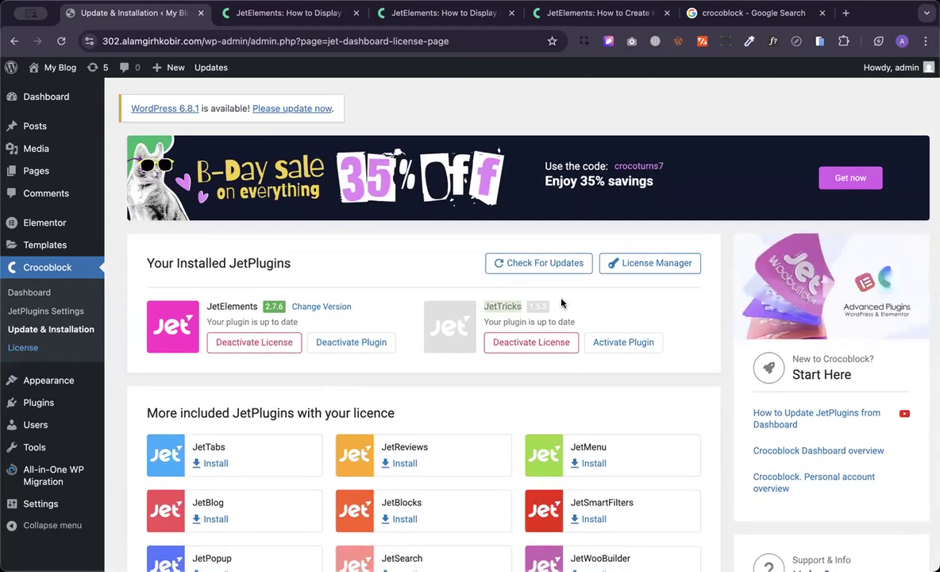
Activate JetTricks and close the separate installed-plugins tab.
left_click(32, 411, "super")
left_click_drag(358, 12, 270, 14)
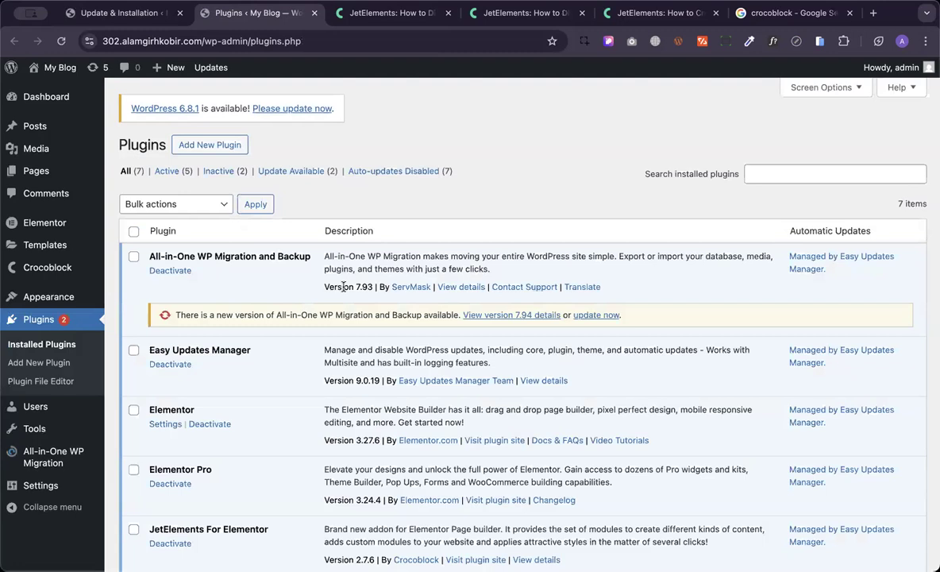
scroll(343, 287, "down", 5)
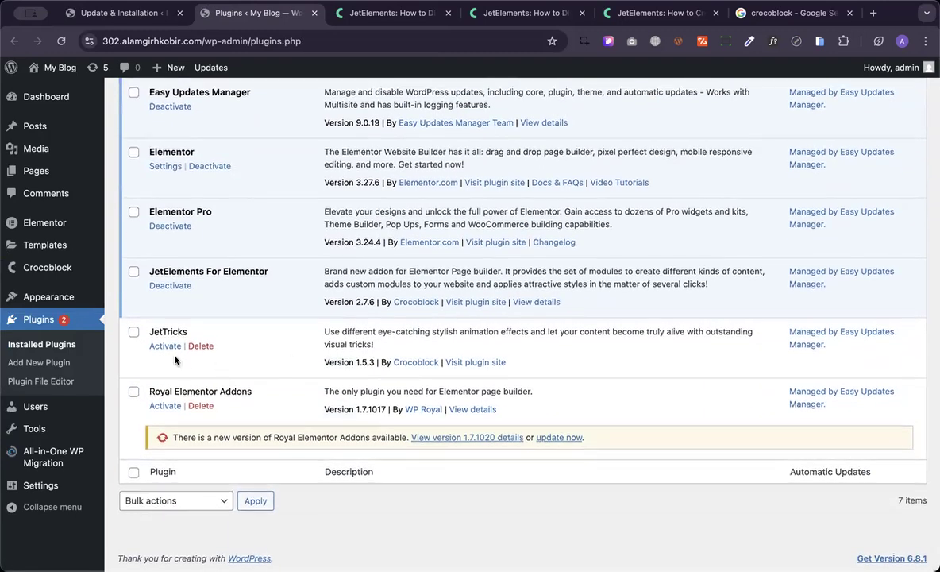
left_click(141, 14)
left_click(607, 342)
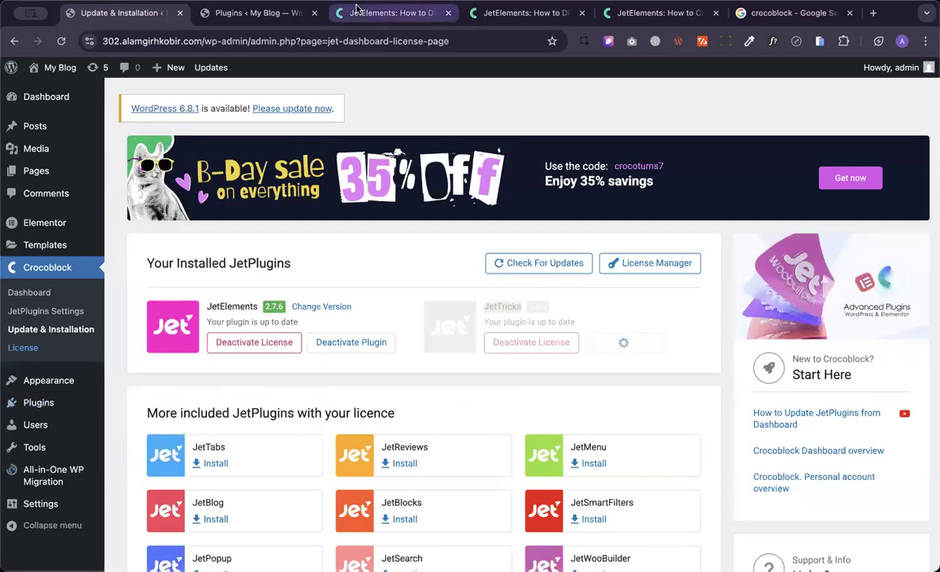
left_click(313, 14)
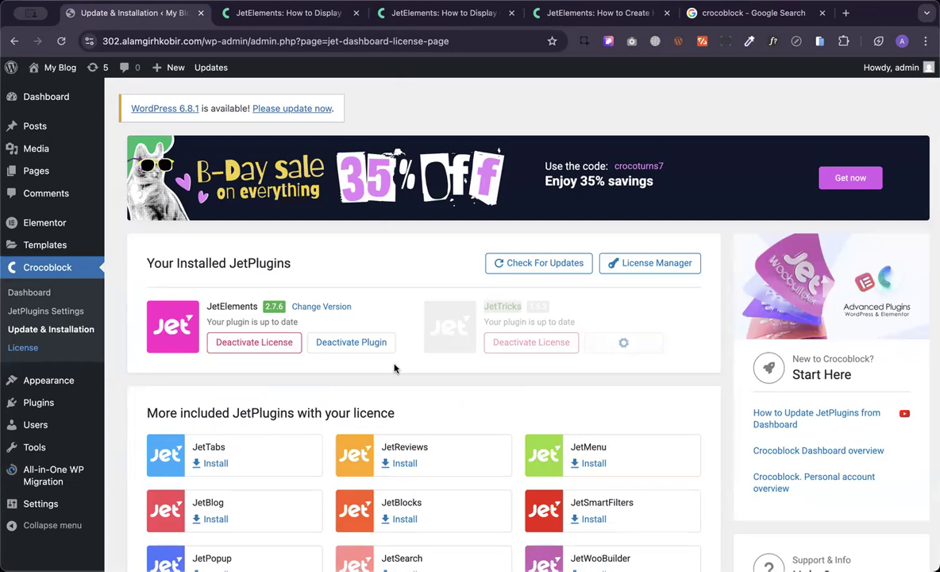
Return to the Banner Widget Overview help page.
mouse_move(61, 251)
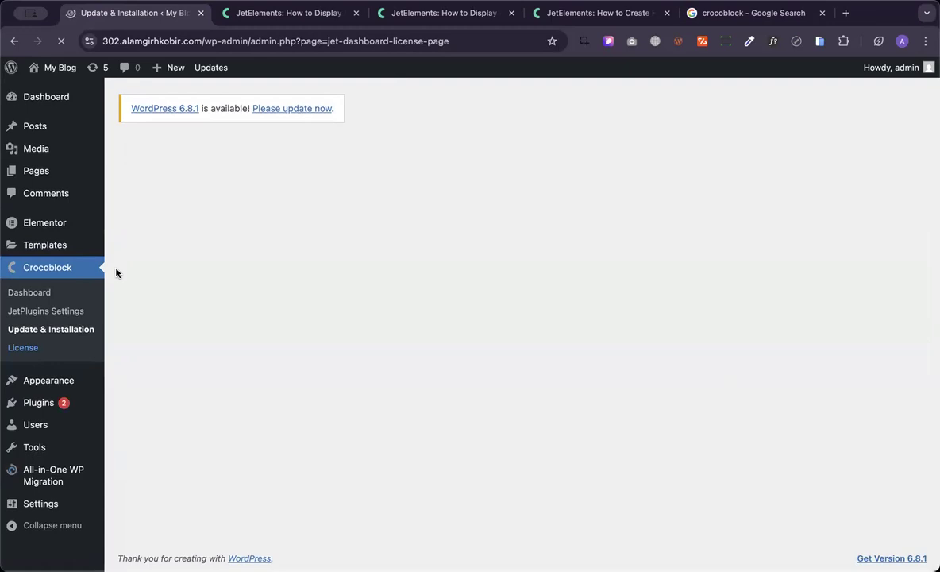
mouse_move(40, 175)
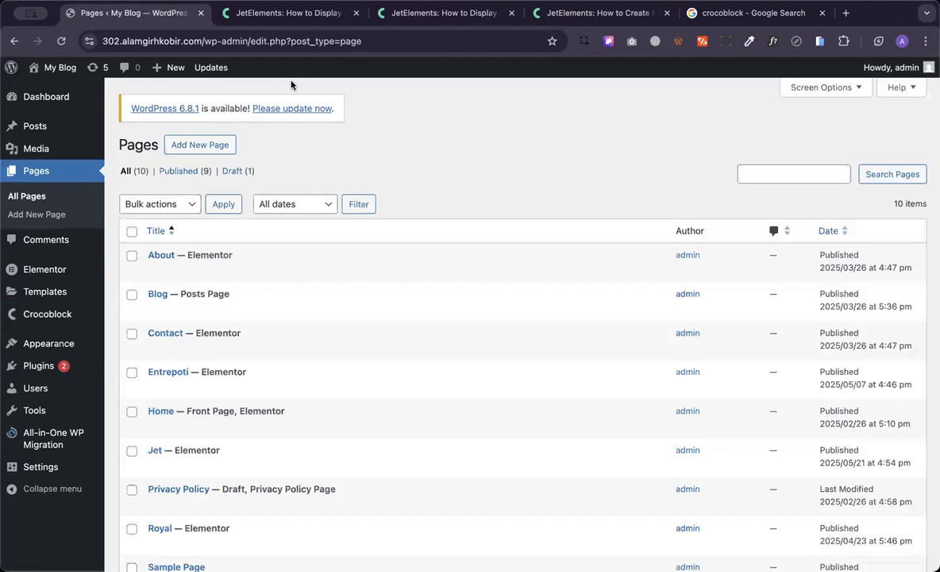
left_click(374, 16)
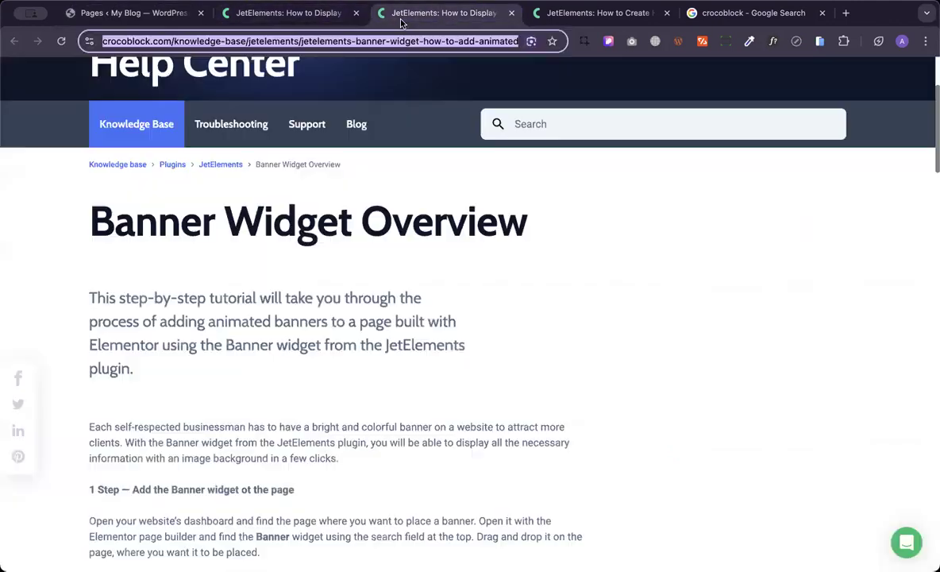
Open a new tab right of the help page, search 'yout', and go to YouTube.
scroll(477, 120, "up", 3)
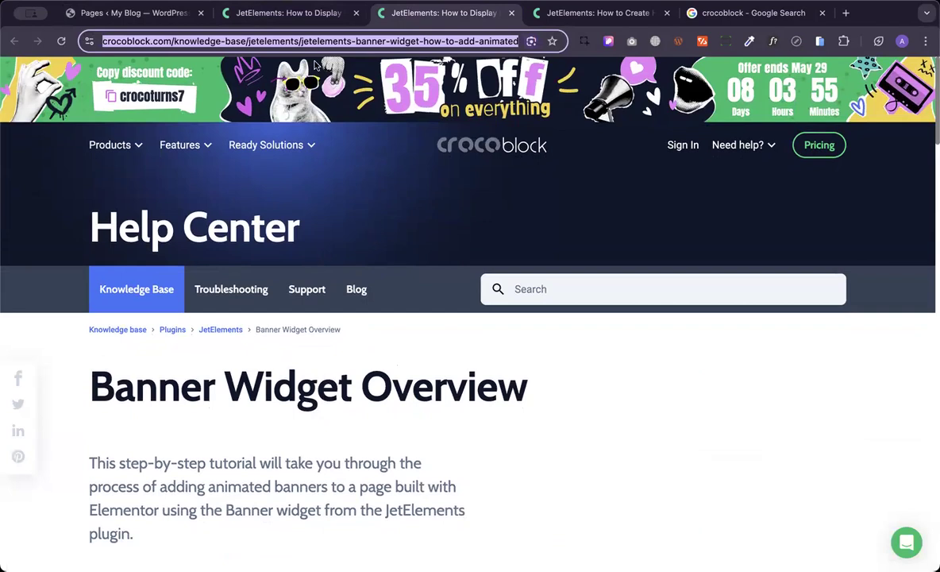
left_click(274, 19)
left_click(424, 24)
right_click(424, 24)
left_click(445, 26)
type("yout")
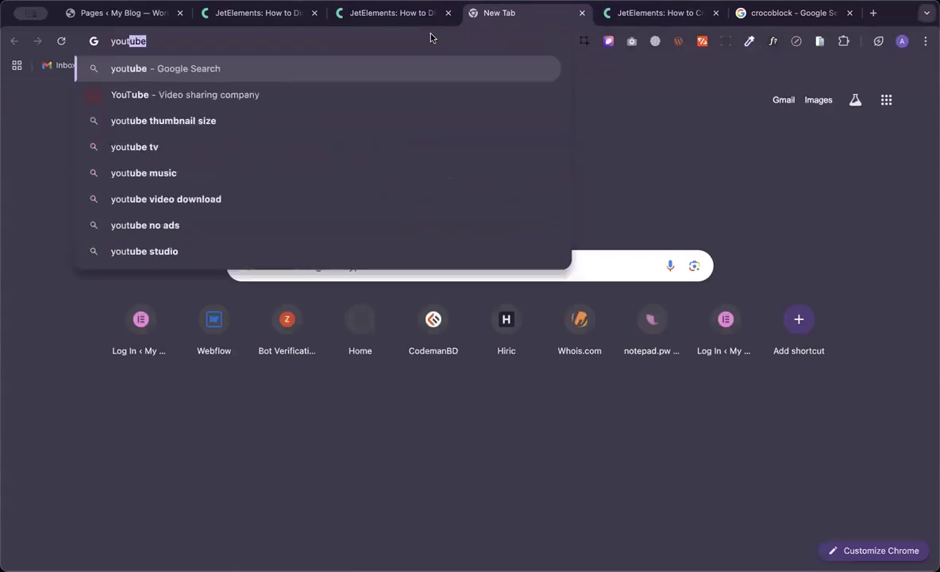
key("Return")
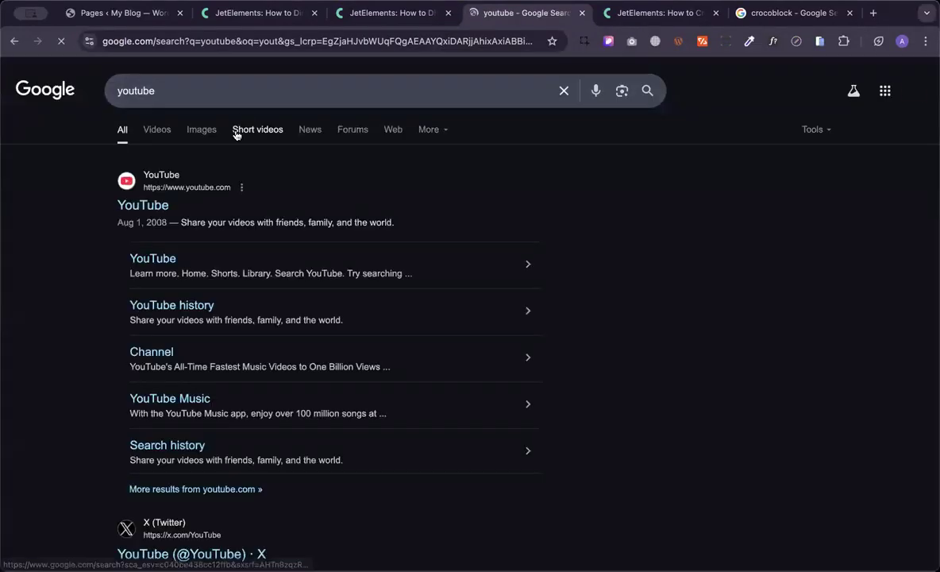
left_click(147, 205)
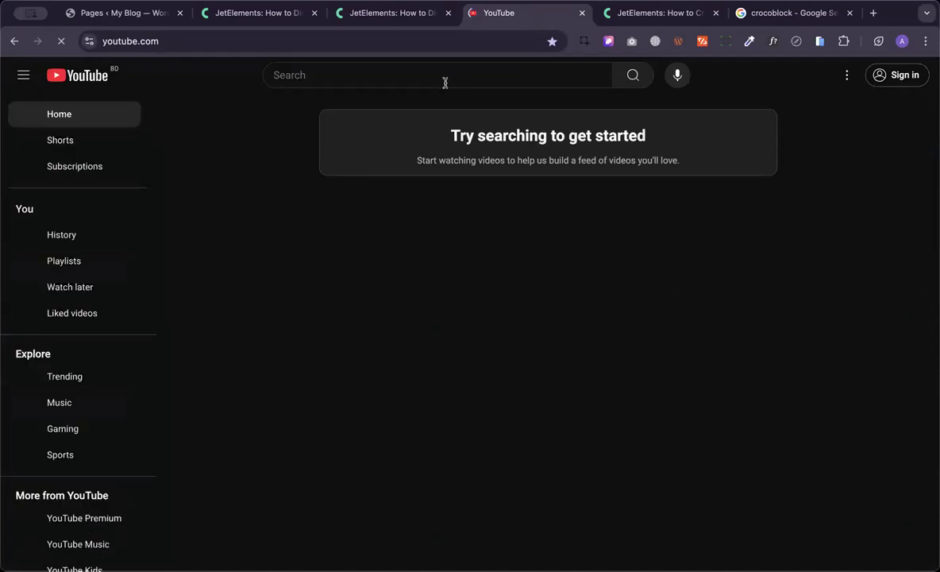
Dismiss the channel setup prompt with Not now and search YouTube for 'crocoblock'.
left_click(437, 83)
type("croco")
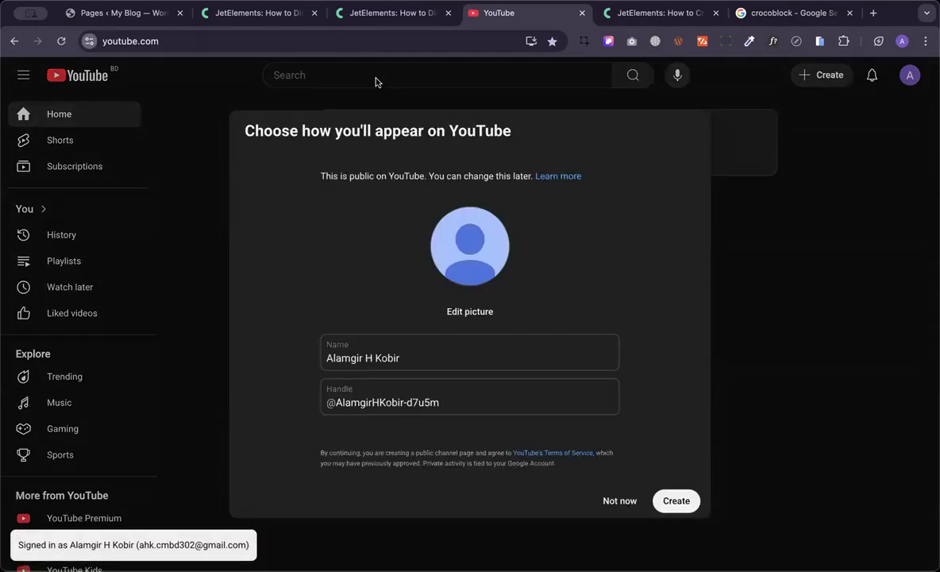
left_click(617, 499)
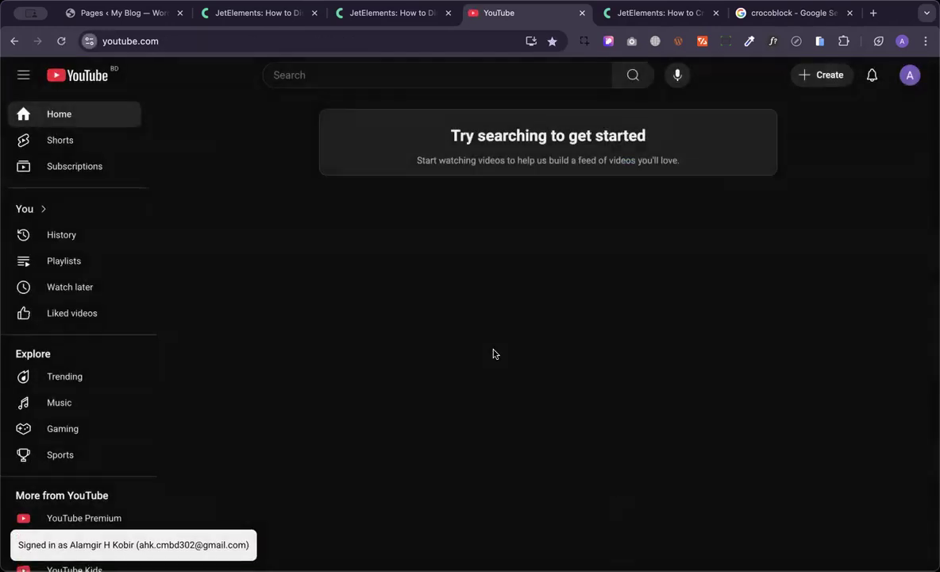
left_click(284, 74)
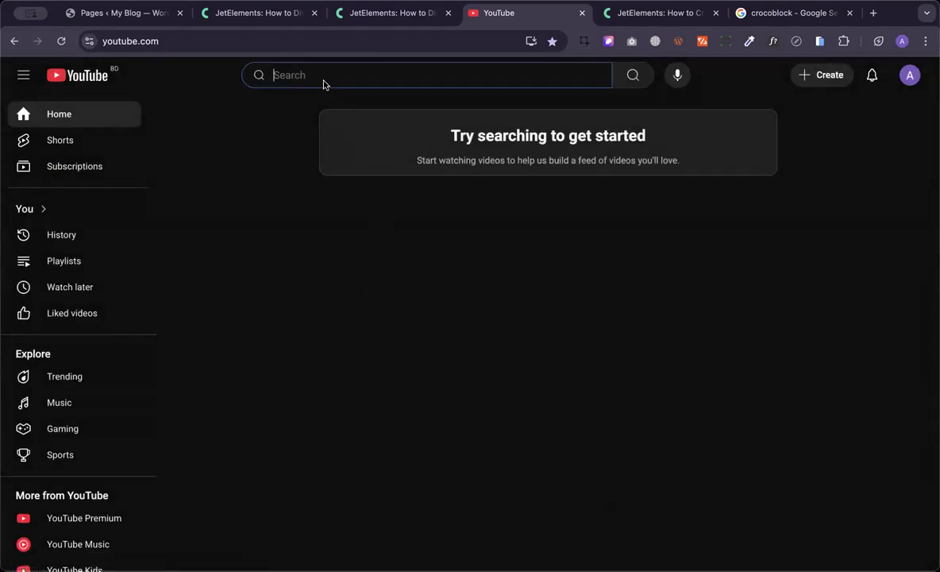
type("crocoblock")
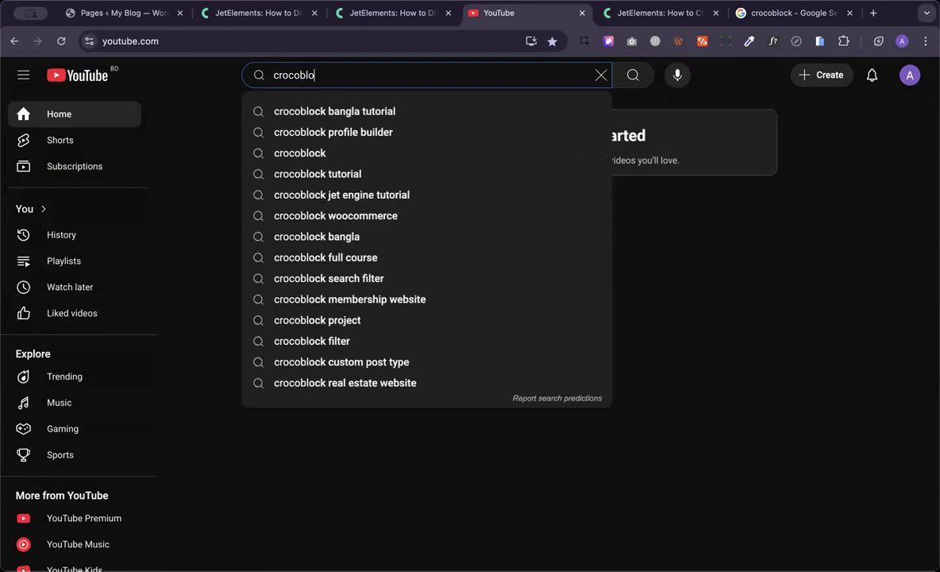
key("Return")
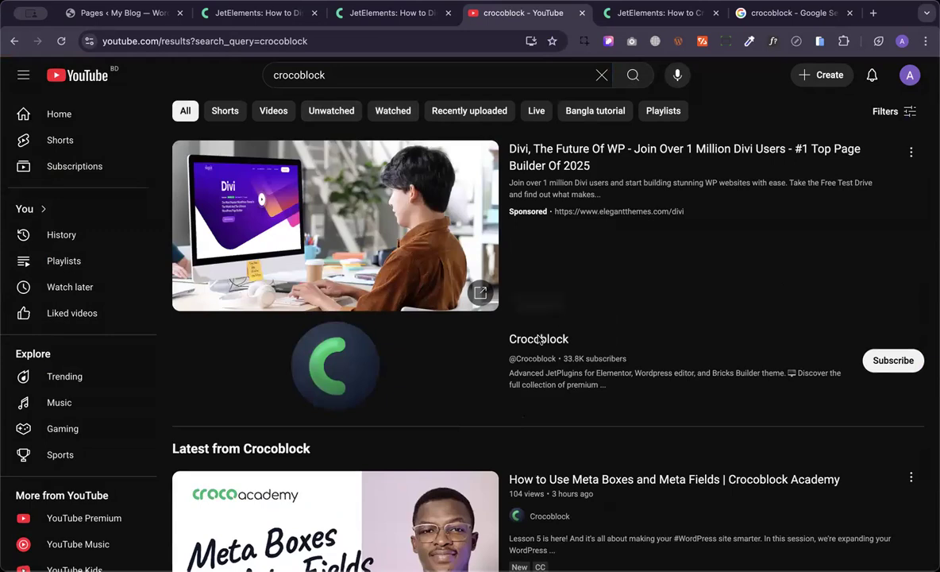
Open the Crocoblock channel and its Playlists tab.
left_click(536, 341)
left_click(121, 13)
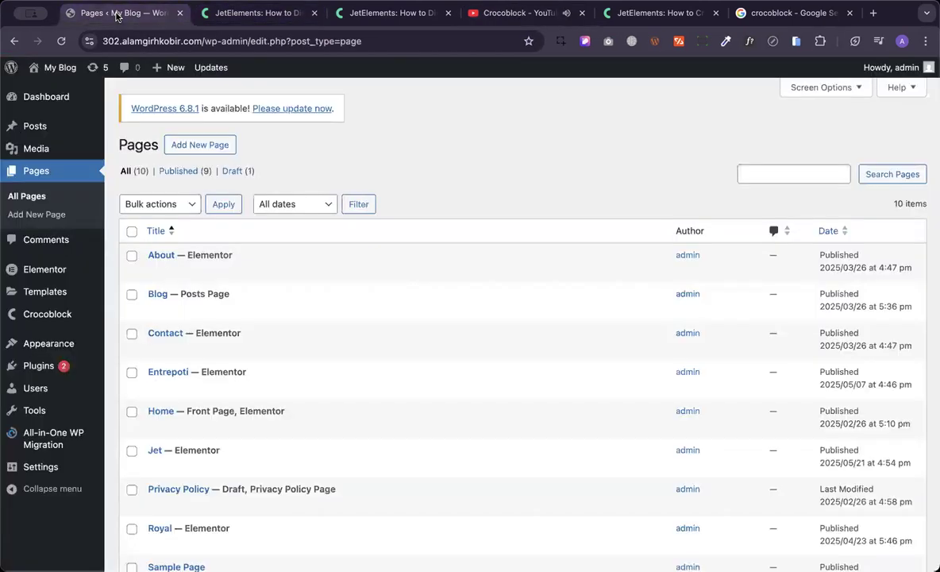
left_click(518, 13)
left_click(407, 357)
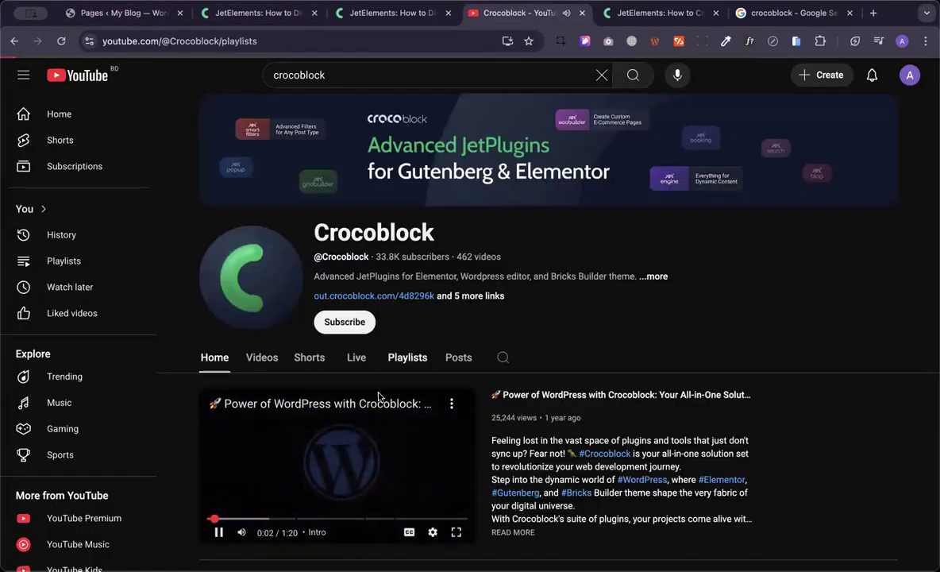
left_click(346, 463)
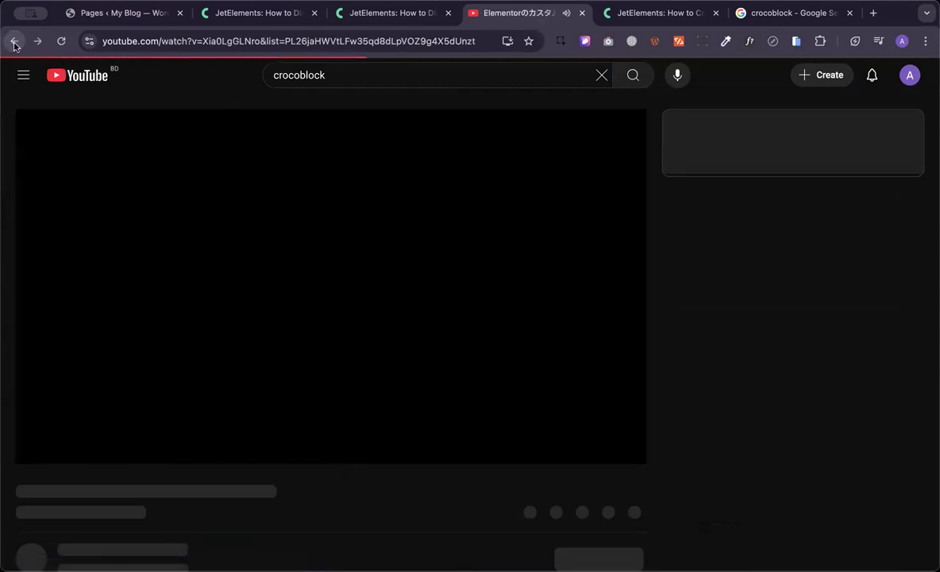
left_click(15, 41)
Decline the YouTube Premium offer and scroll the playlist grid down past JetElements | Tutorials.
scroll(335, 336, "down", 2)
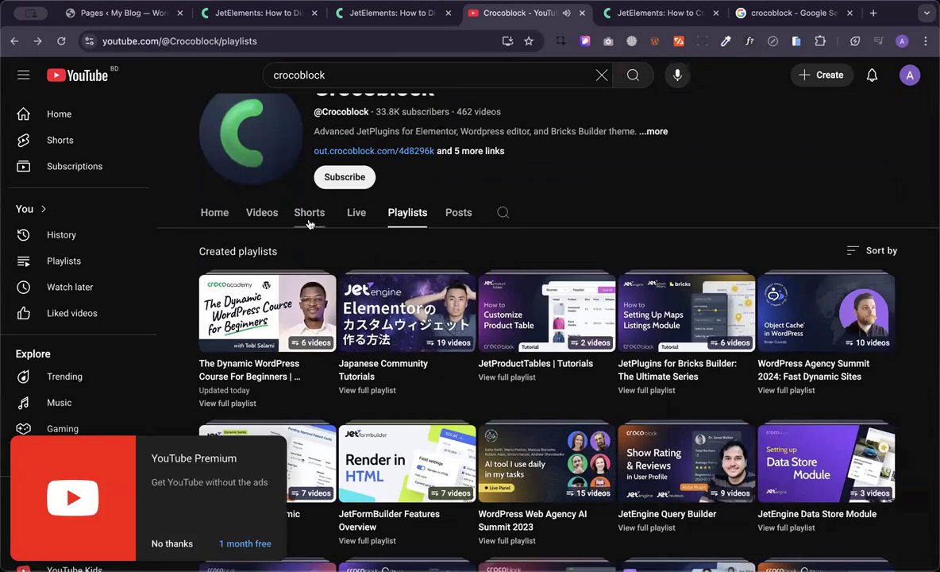
scroll(431, 248, "down", 1)
left_click(167, 543)
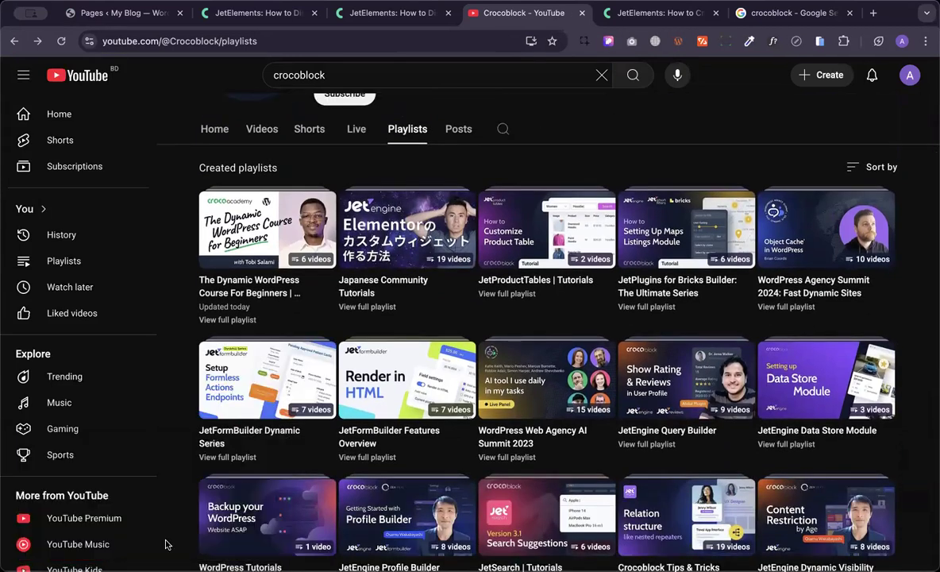
scroll(150, 496, "down", 3)
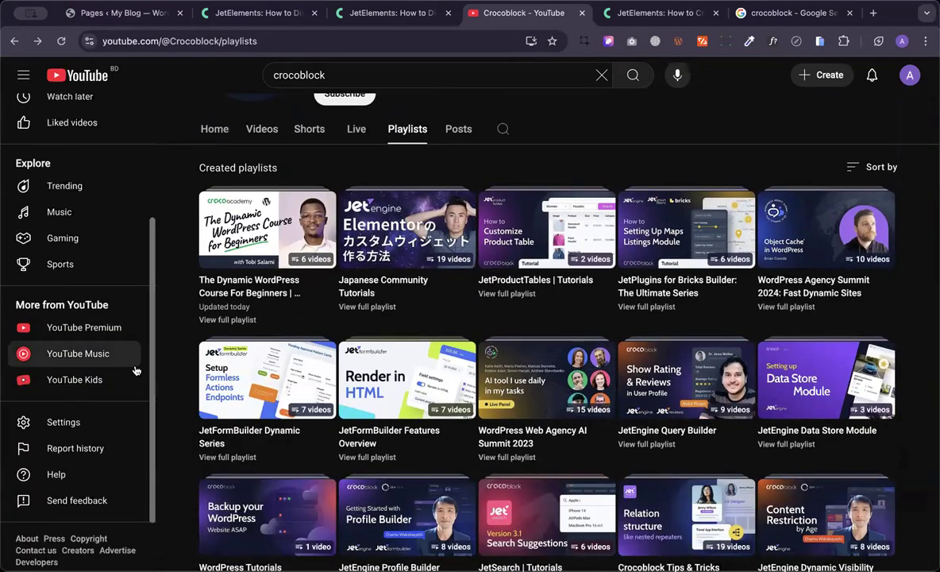
scroll(134, 368, "up", 3)
scroll(404, 352, "down", 3)
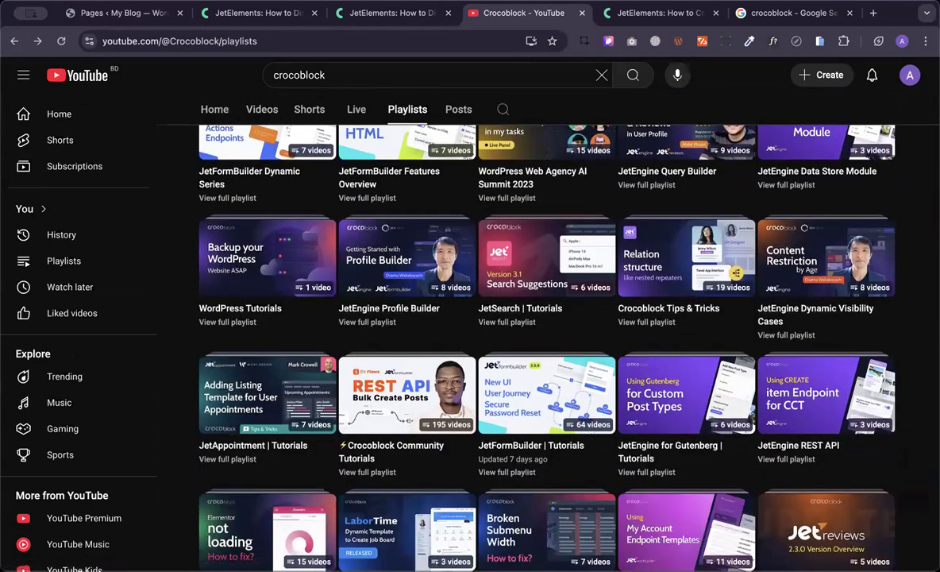
scroll(313, 300, "down", 2)
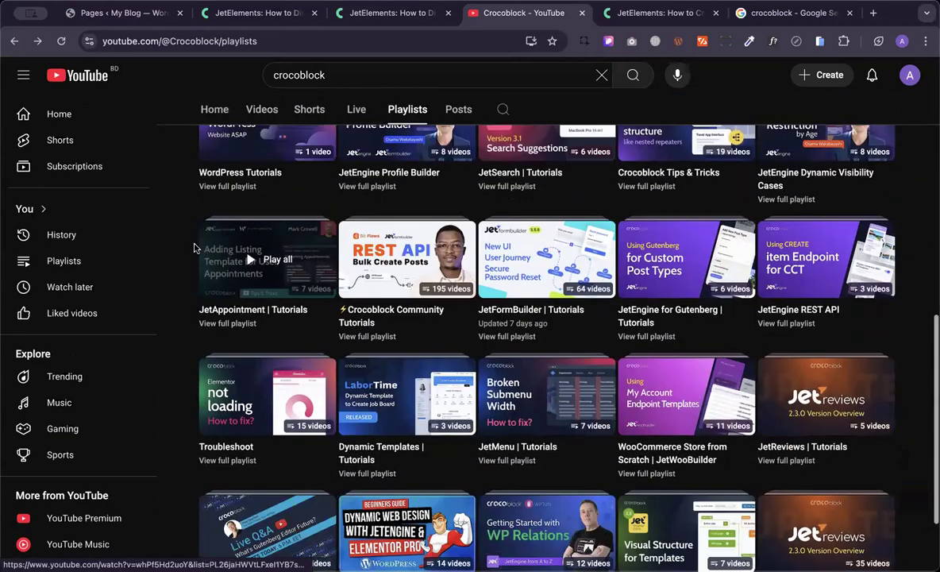
scroll(206, 254, "down", 1)
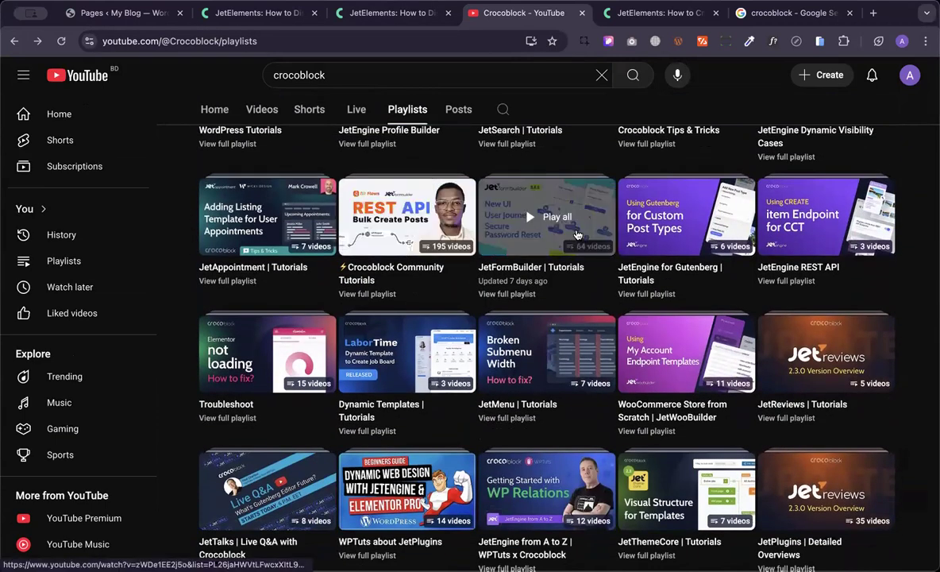
scroll(675, 294, "down", 2)
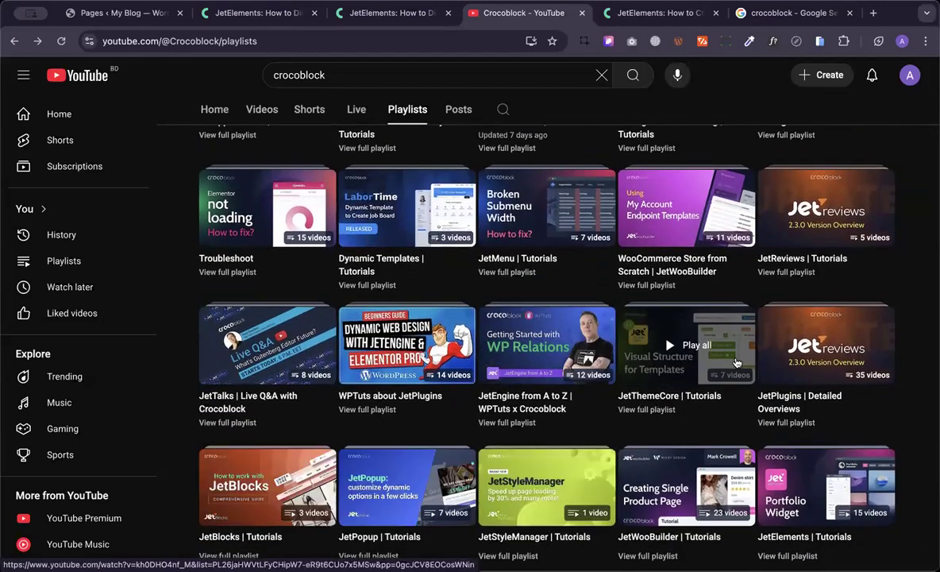
scroll(804, 311, "down", 1)
scroll(802, 314, "down", 2)
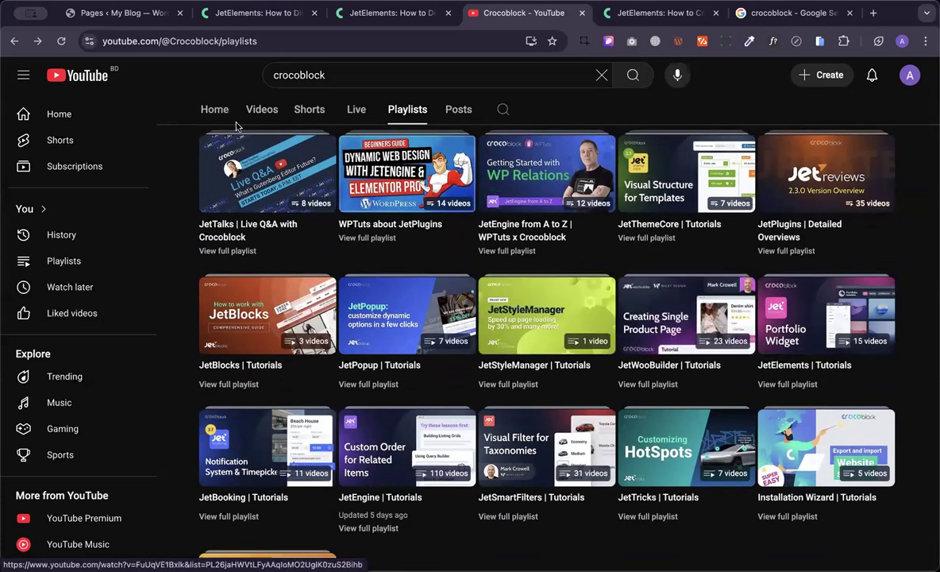
left_click(77, 80, "super")
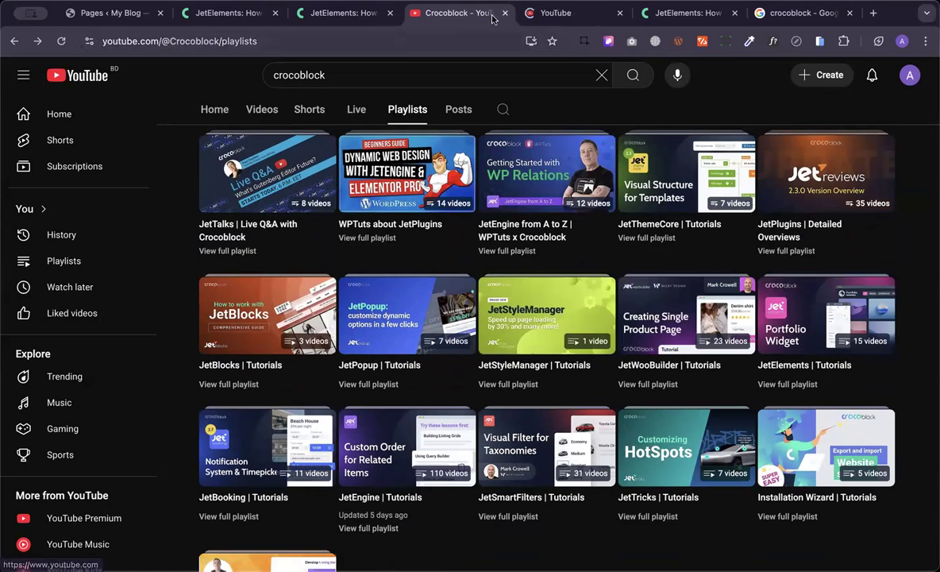
In the new YouTube tab, search for 'codemanbd wocomerce basic'.
left_click(528, 13)
type("codemanbvd")
key("BackSpace")
key("BackSpace")
type("d wocom")
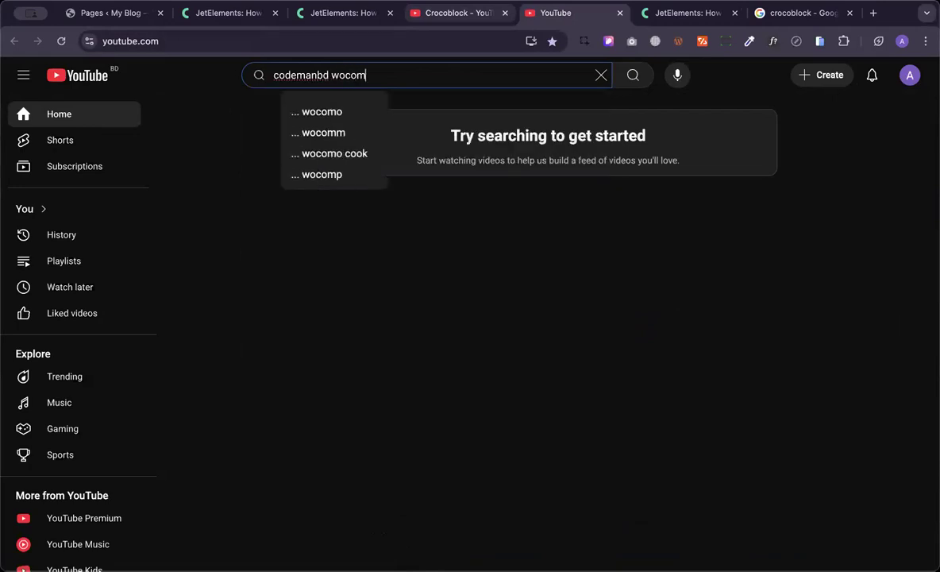
type("erce basic")
key("Return")
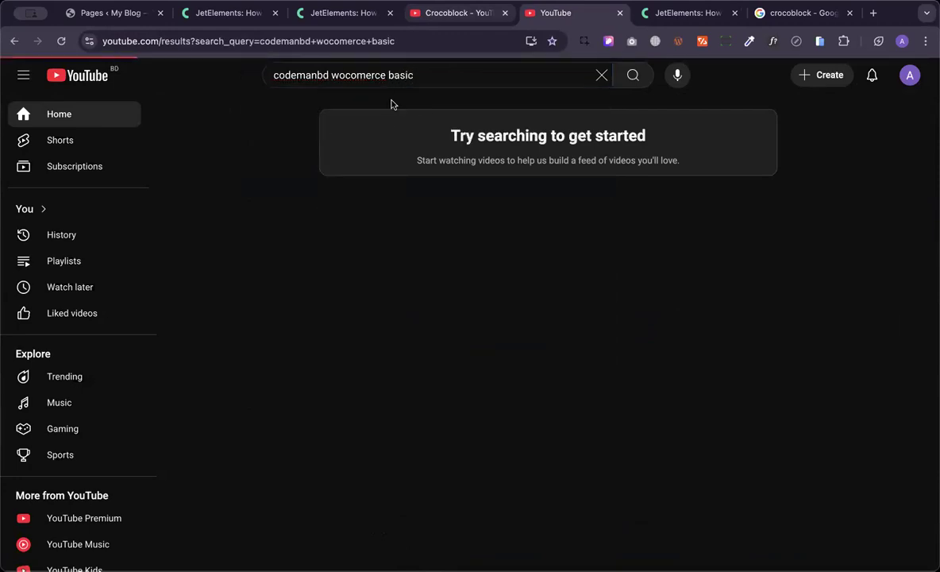
Rerun the search with the corrected 'woocommerce' spelling, browse results, then return to the Crocoblock tab.
scroll(596, 183, "down", 2)
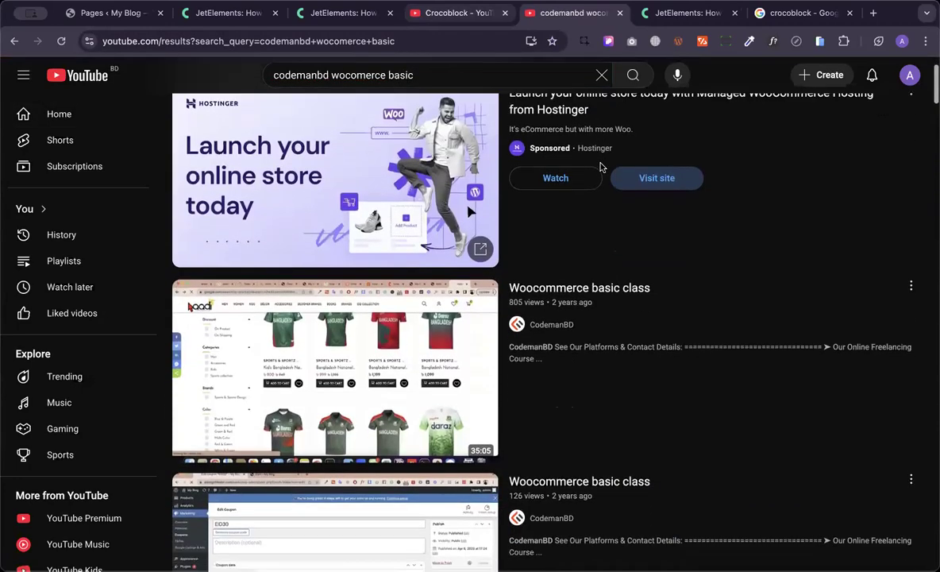
scroll(378, 215, "down", 5)
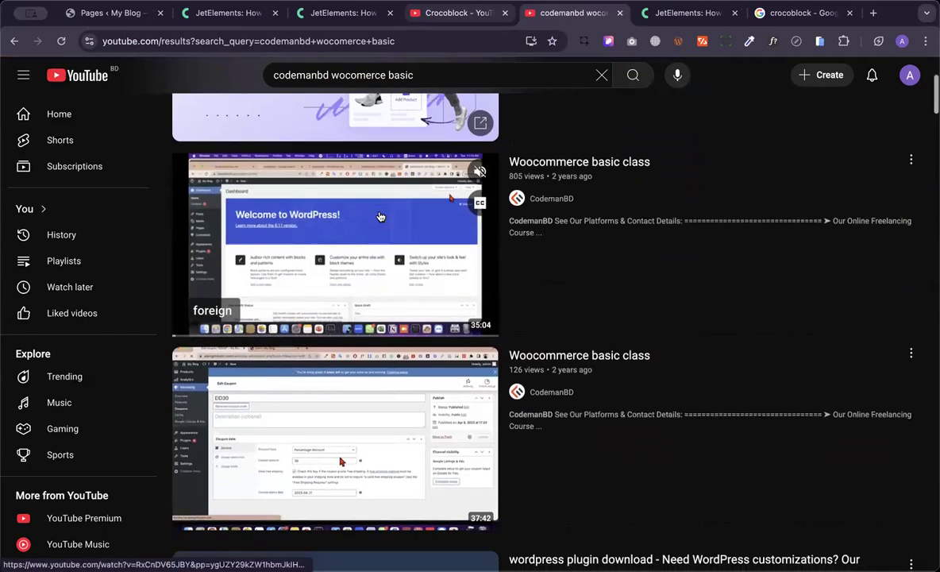
scroll(452, 327, "up", 7)
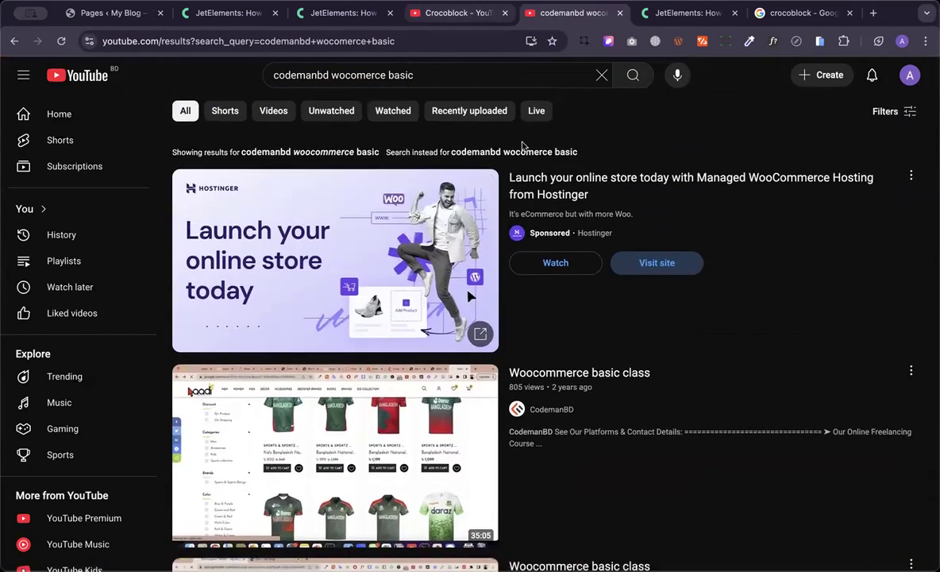
left_click(326, 152)
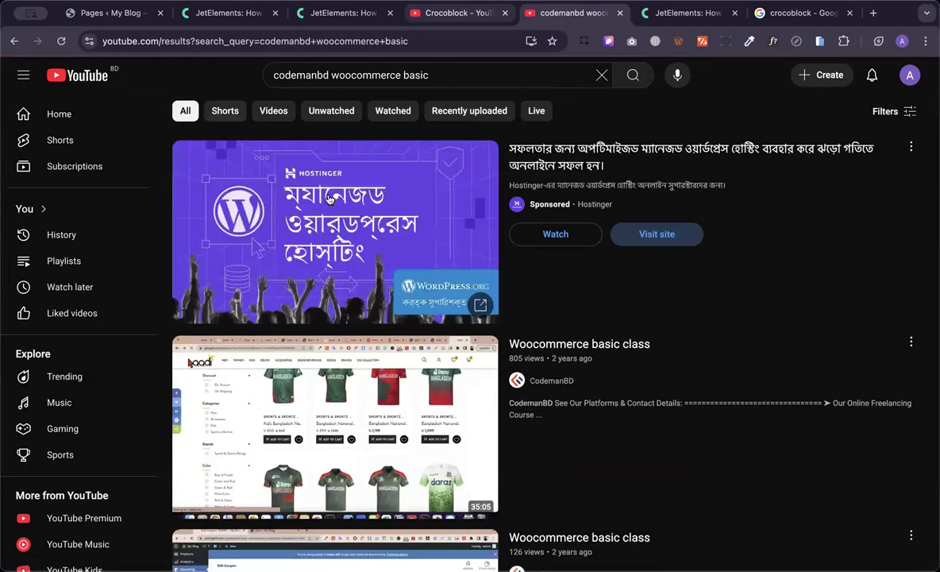
scroll(442, 260, "down", 2)
scroll(442, 260, "down", 2)
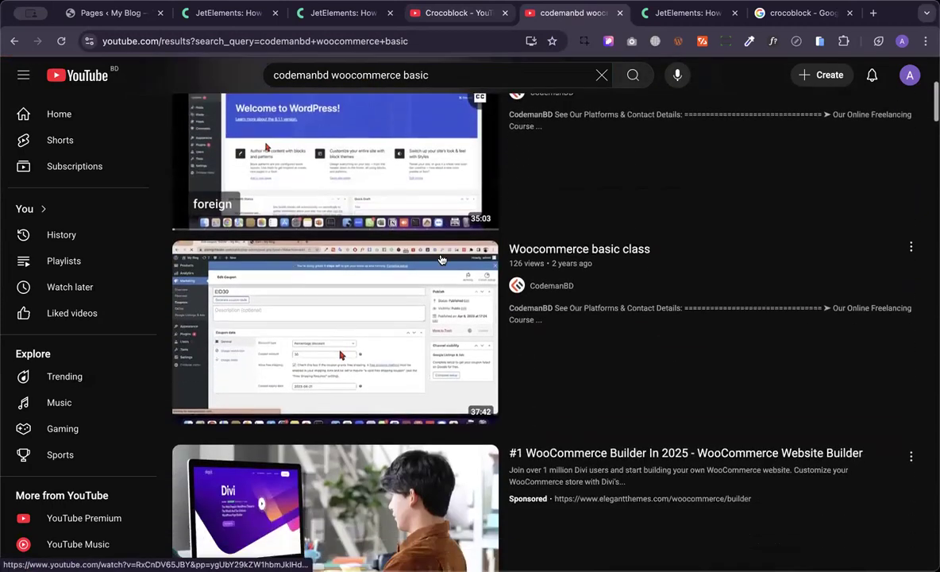
scroll(429, 302, "down", 4)
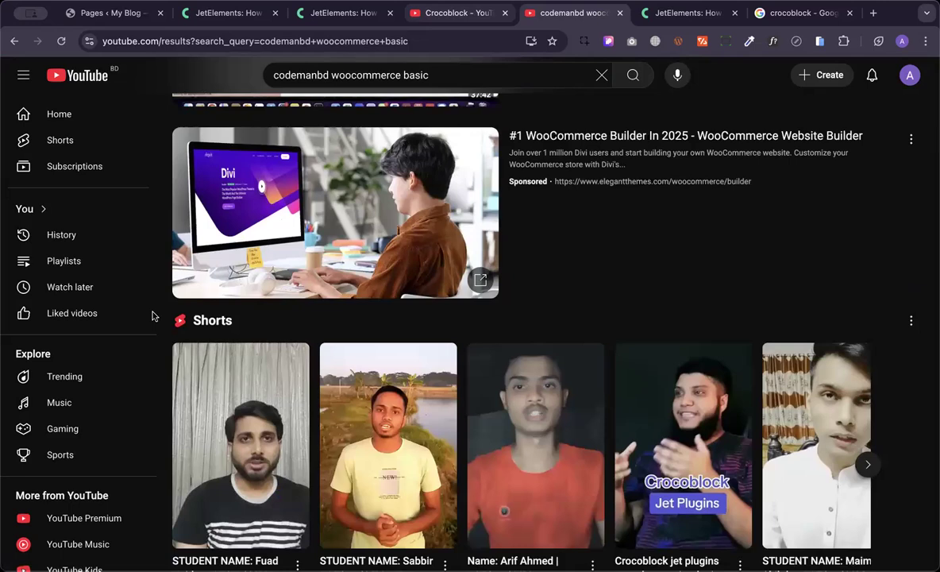
scroll(151, 315, "down", 3)
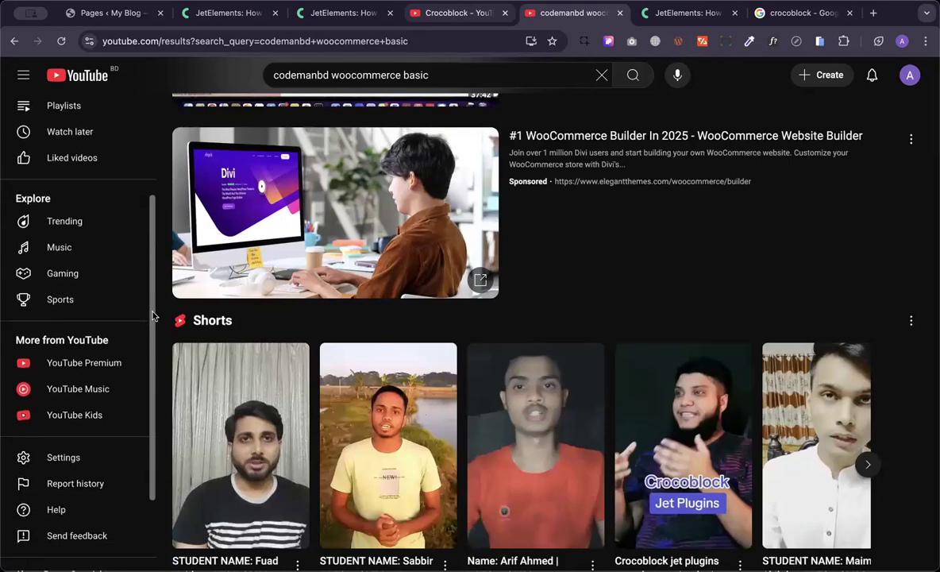
scroll(162, 291, "up", 8)
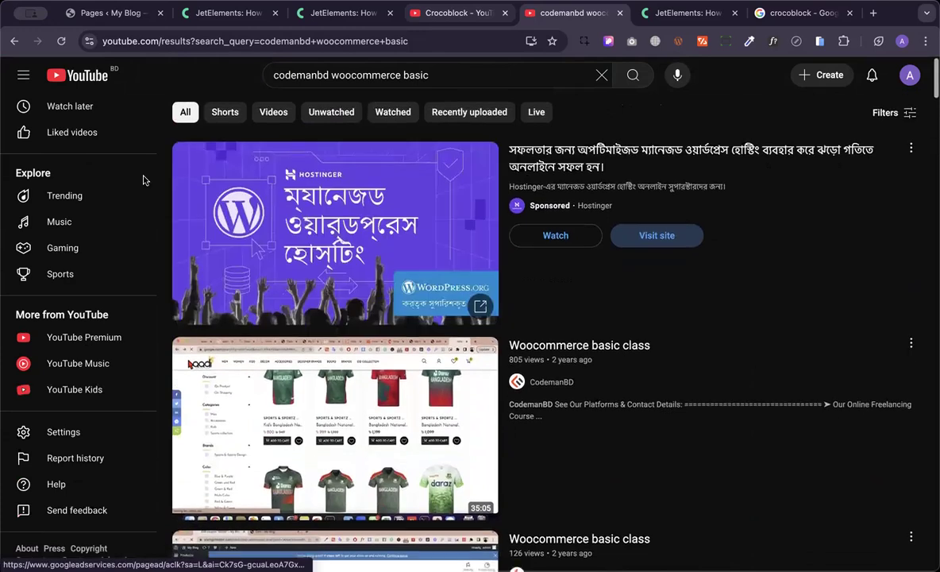
scroll(143, 179, "up", 3)
key("ctrl+shift+Tab")
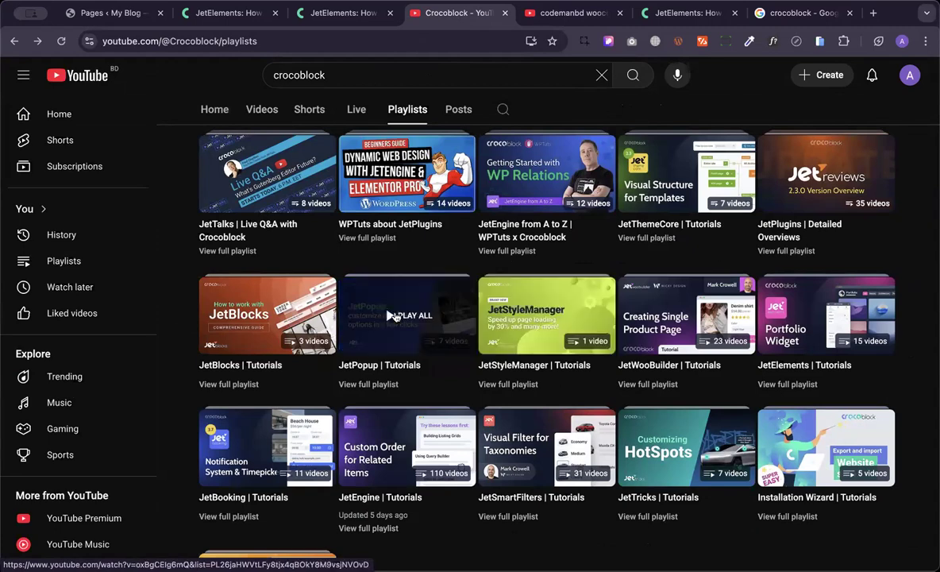
Play all of the JetPopup | Tutorials playlist, browse its list, then close that tab.
scroll(238, 317, "down", 2)
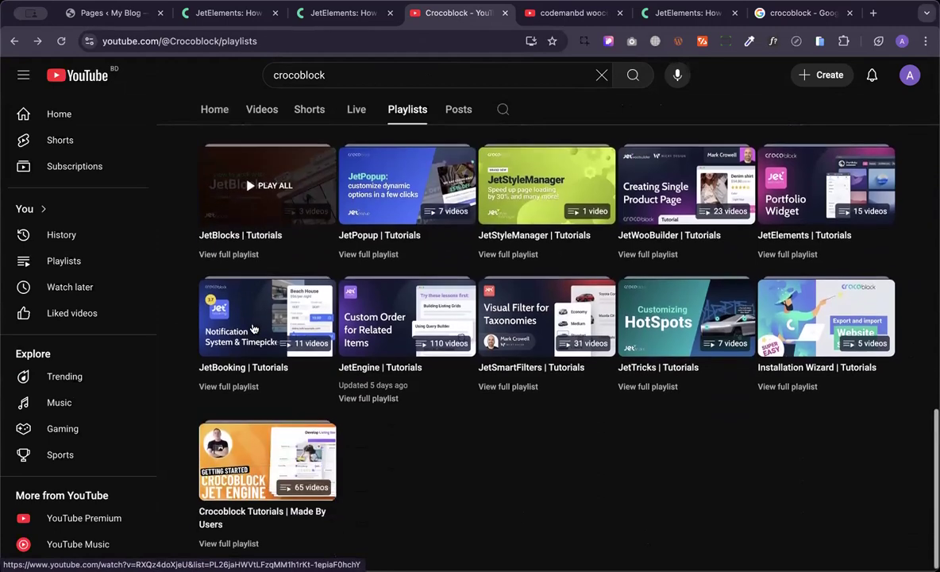
scroll(541, 366, "up", 1)
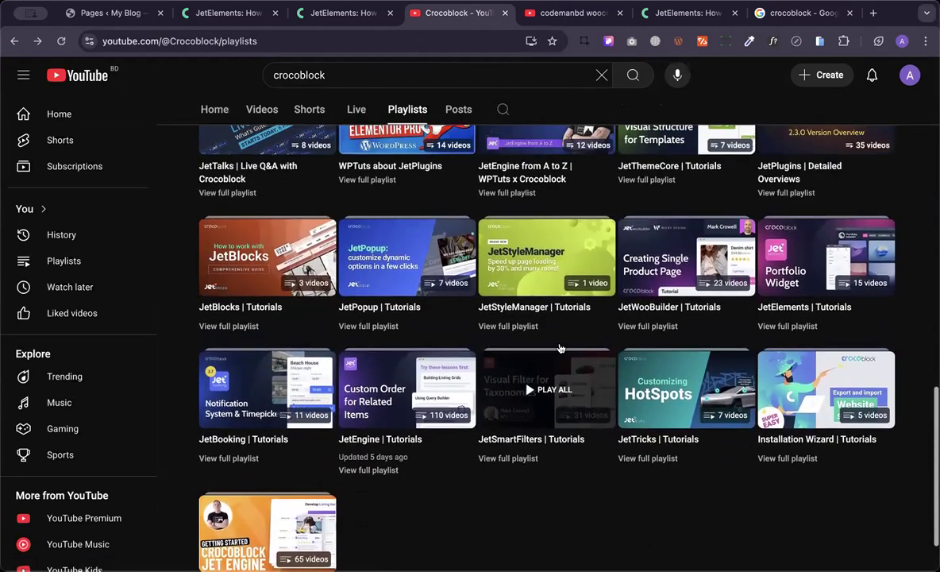
left_click(420, 261)
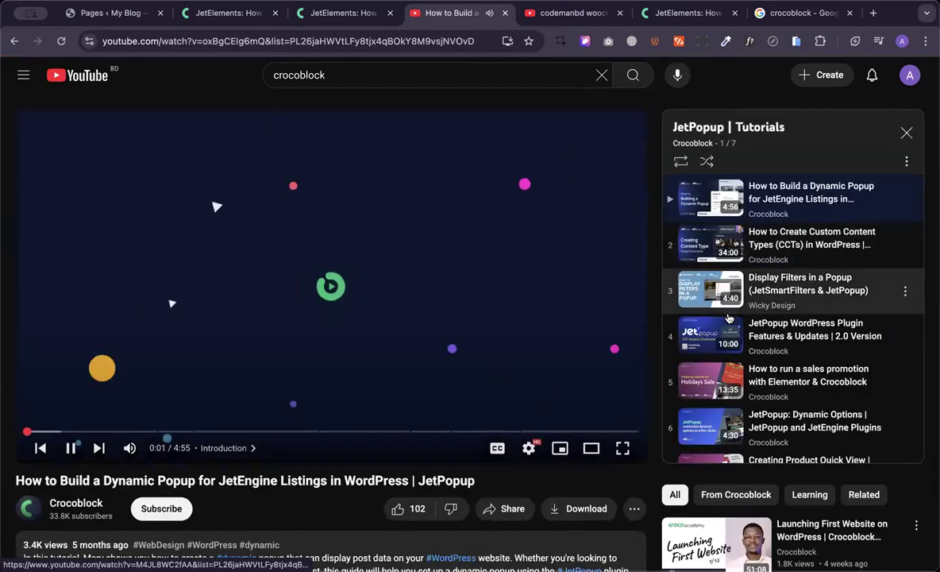
scroll(730, 371, "down", 1)
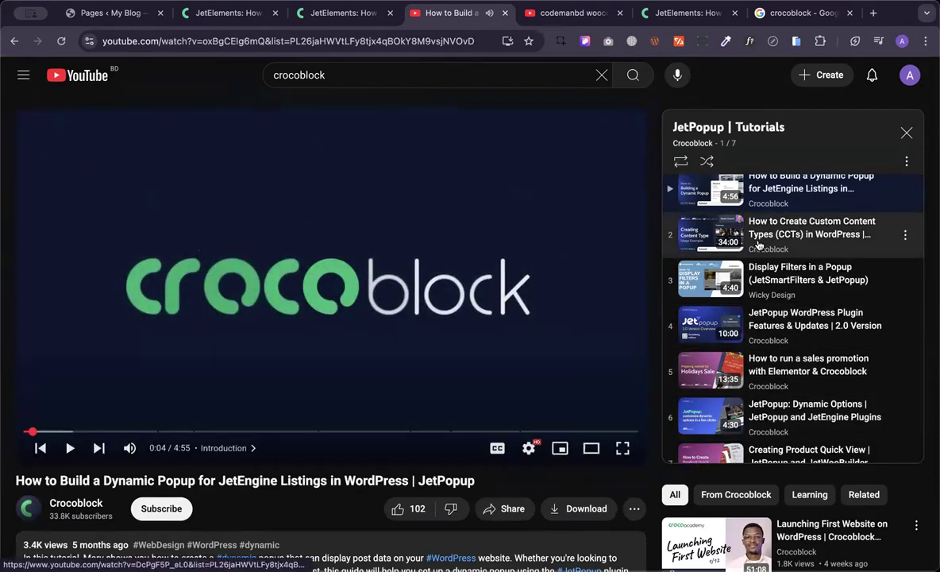
scroll(758, 246, "down", 2)
scroll(754, 357, "up", 3)
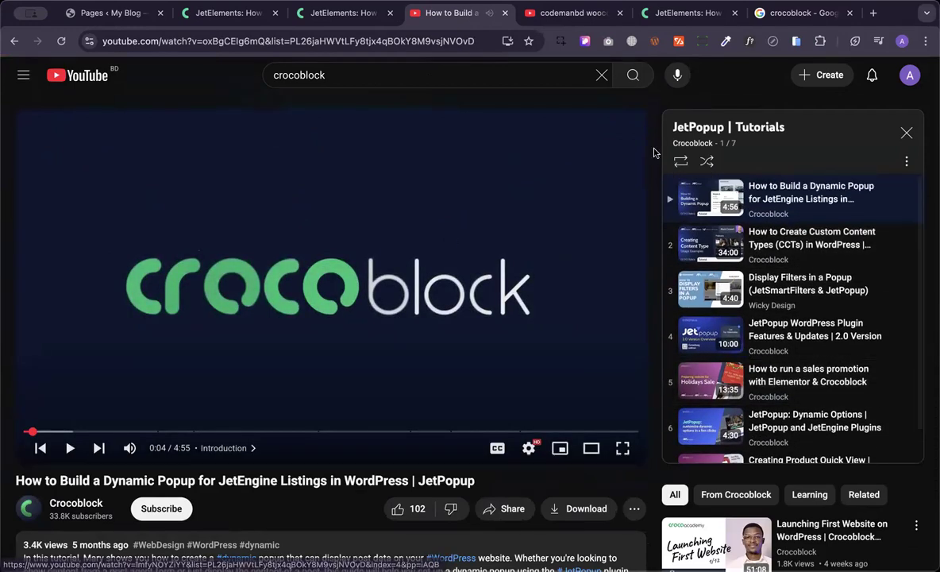
left_click(505, 13)
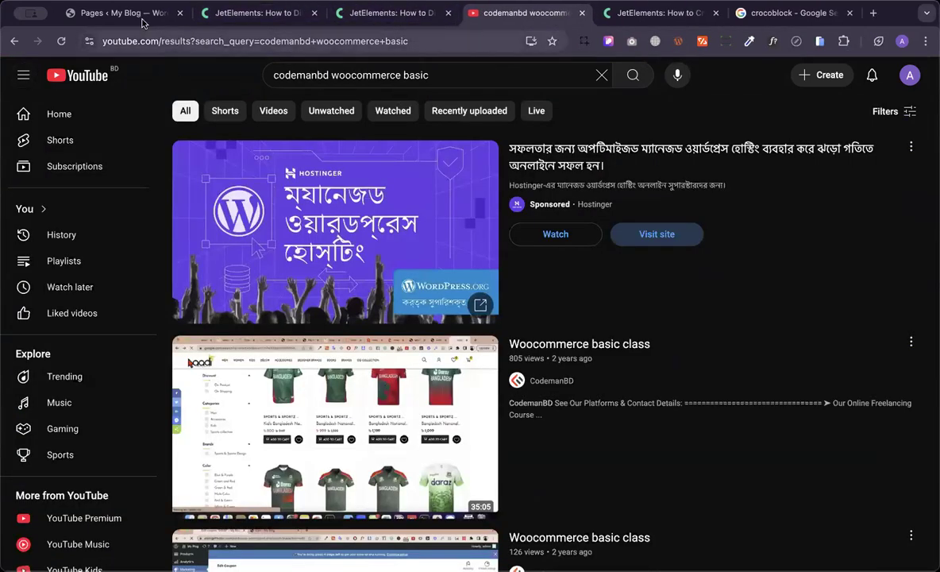
From the Pages list, open Jet with Elementor and scroll down its canvas.
left_click(115, 11)
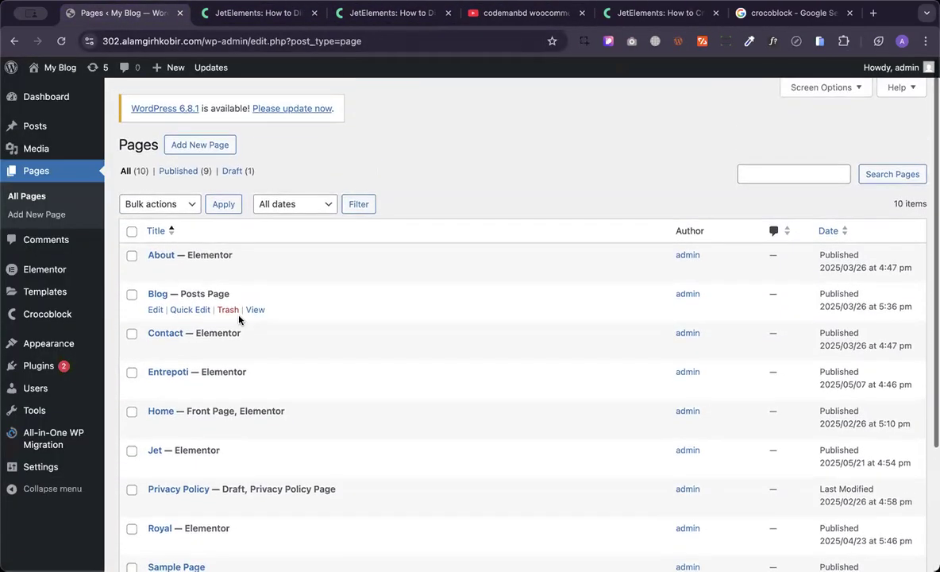
scroll(239, 320, "down", 5)
left_click(310, 304)
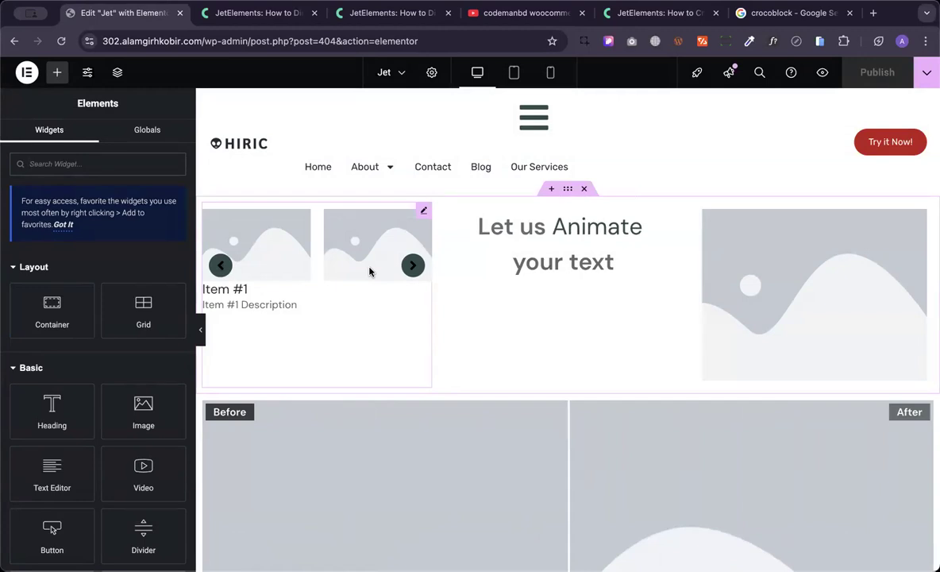
scroll(604, 292, "down", 5)
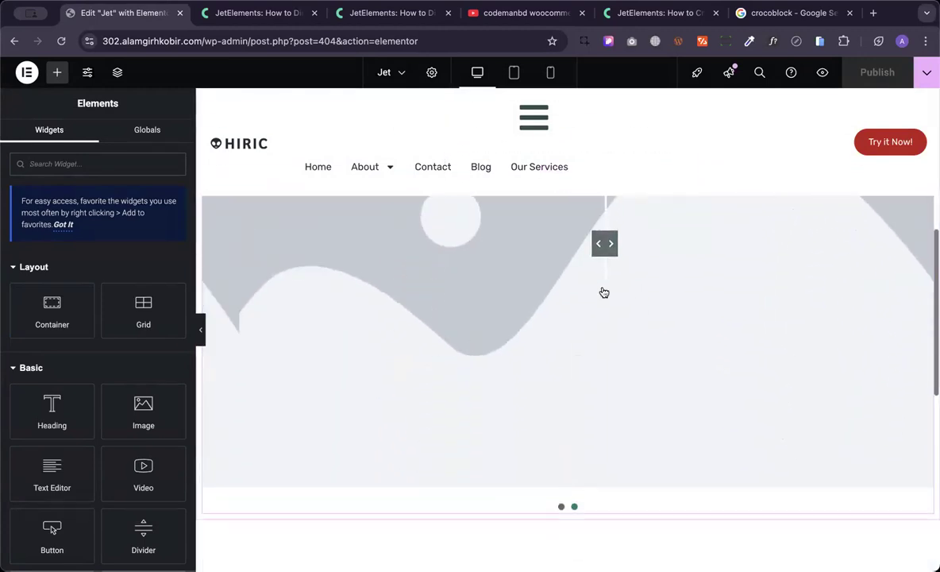
scroll(604, 292, "down", 4)
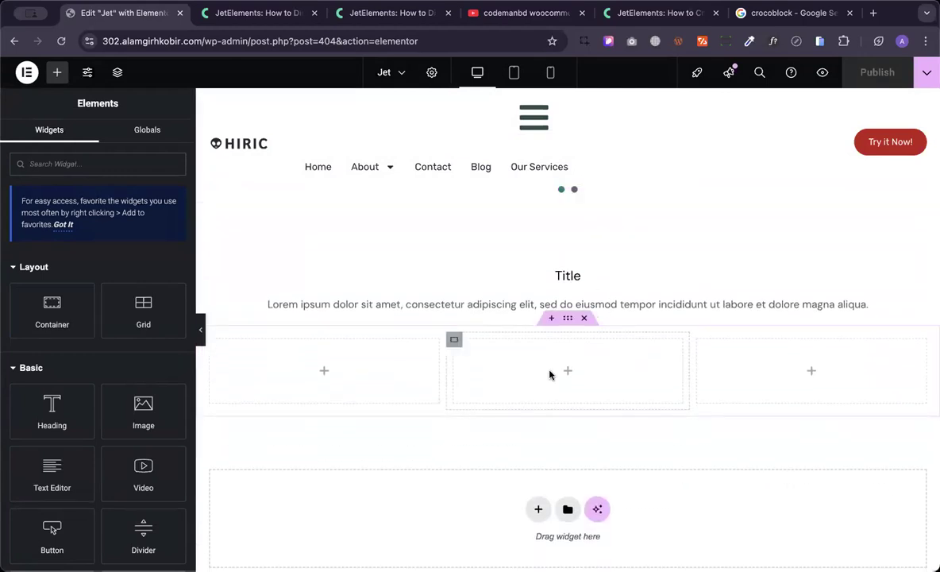
Drag the JetTricks Hotspots widget from the Elements panel into the first empty column.
scroll(112, 261, "down", 3)
scroll(112, 261, "up", 3)
scroll(112, 302, "down", 10)
scroll(112, 320, "down", 20)
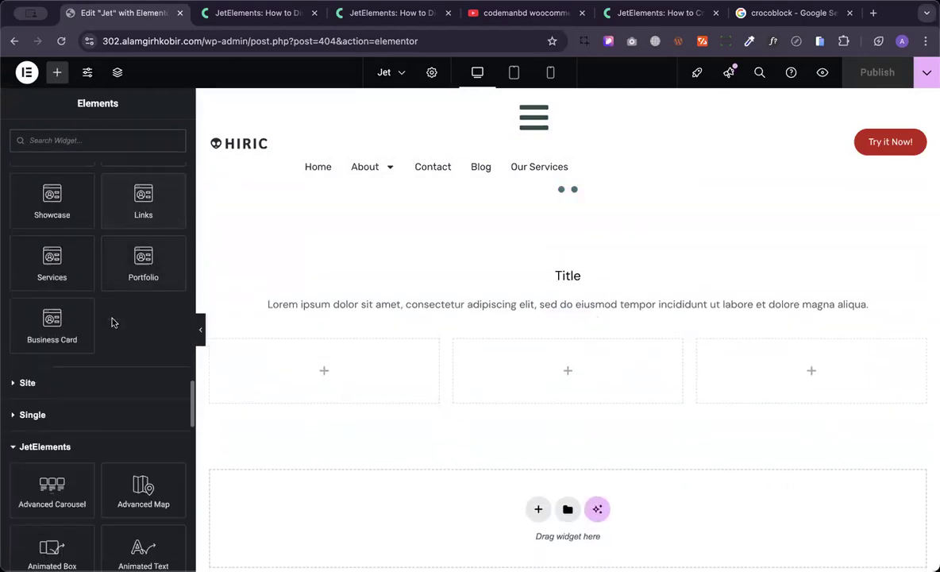
scroll(112, 320, "down", 10)
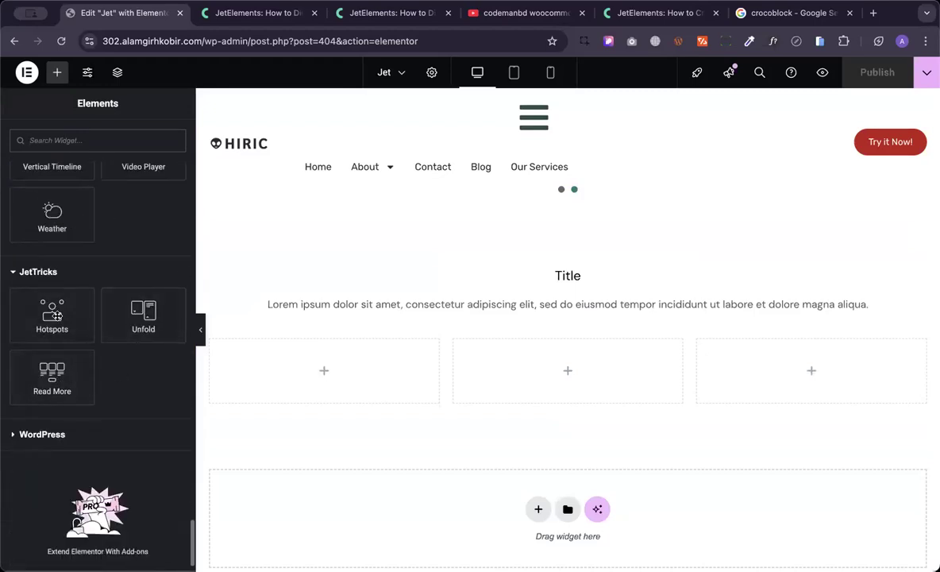
left_click_drag(51, 313, 327, 384)
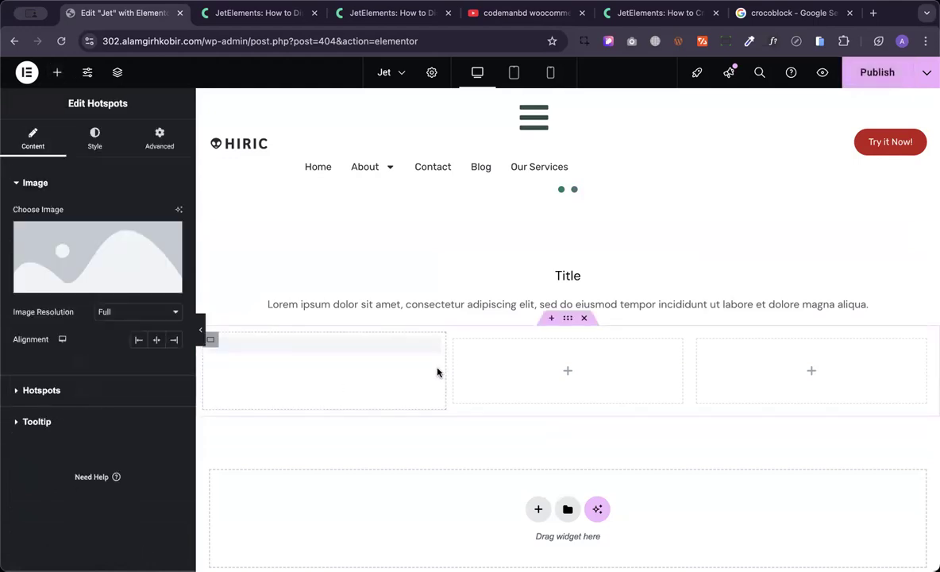
Delete the middle and last empty columns, leaving only the Hotspots column.
right_click(457, 342)
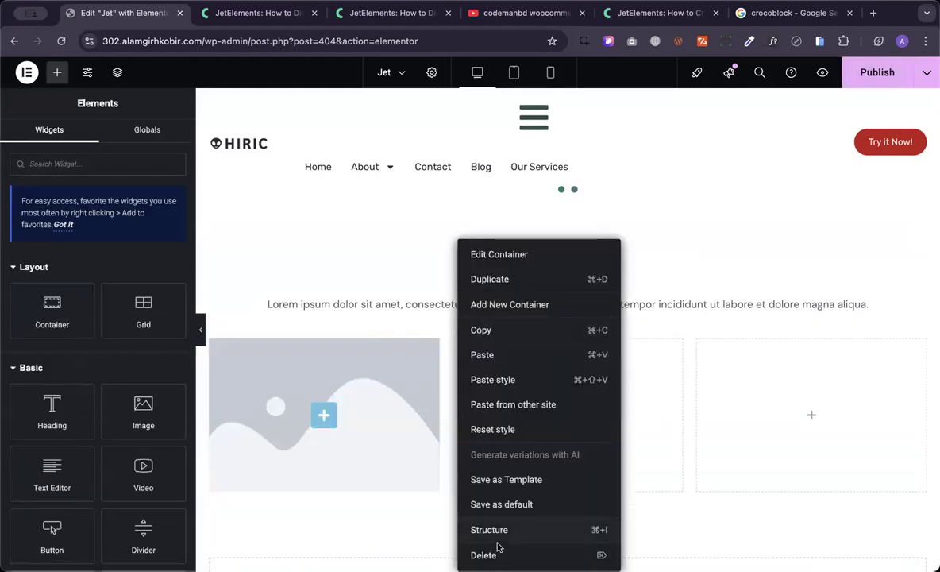
left_click(499, 552)
right_click(577, 326)
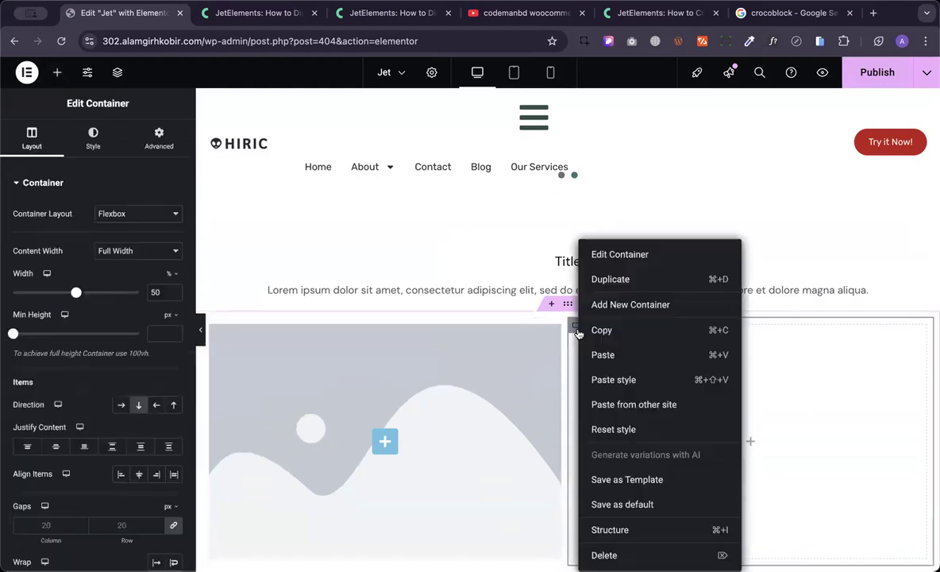
left_click(604, 554)
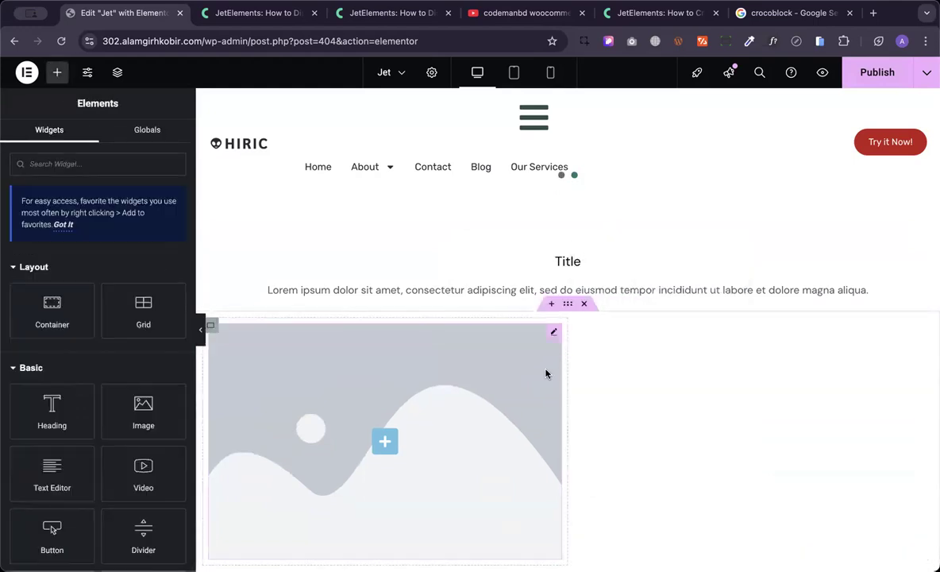
Set the Hotspots container width to 100% and reselect the widget.
left_click(505, 340)
left_click(211, 327)
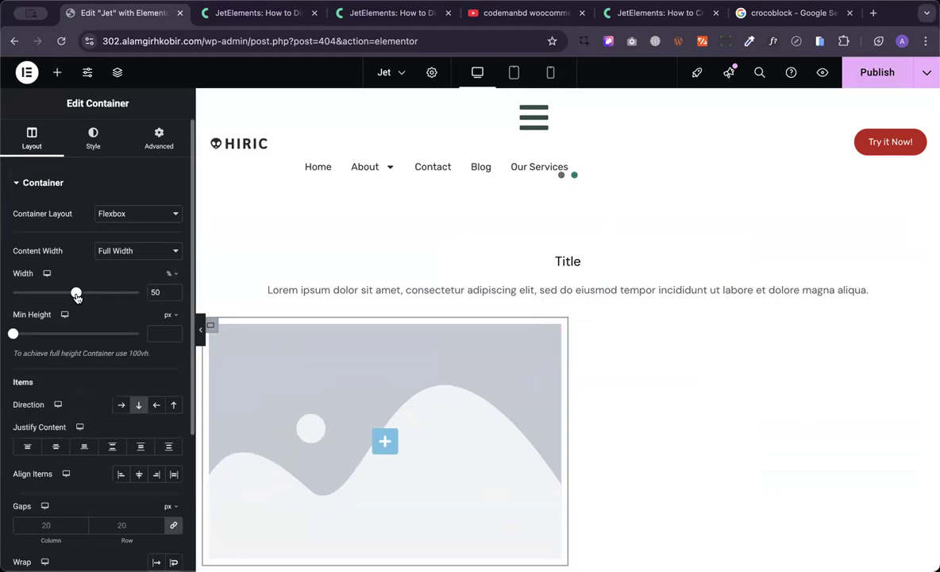
left_click_drag(76, 291, 268, 307)
left_click(409, 373)
scroll(409, 373, "down", 3)
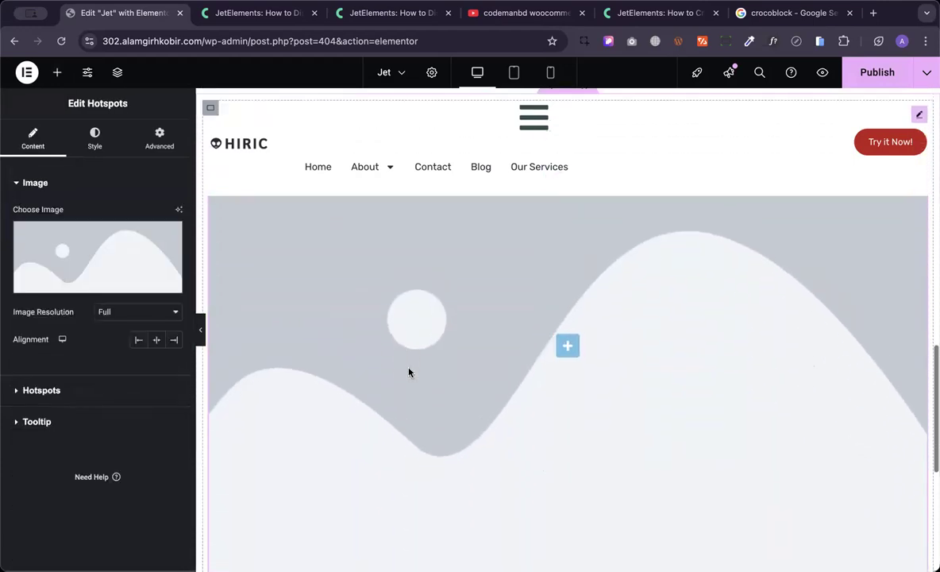
scroll(409, 372, "up", 1)
Browse the Style options, then open Insert Media from the Content tab's Choose Image.
left_click(94, 143)
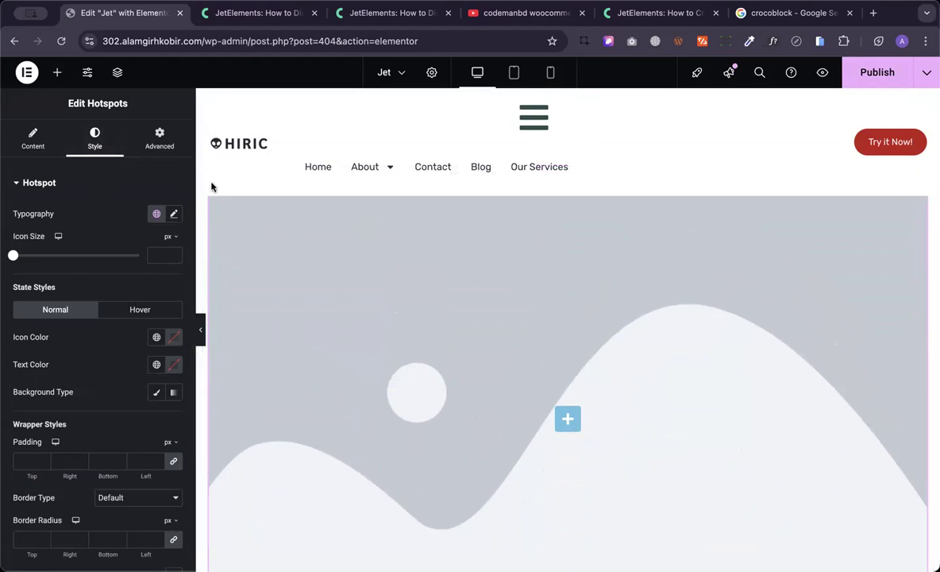
scroll(517, 316, "down", 2)
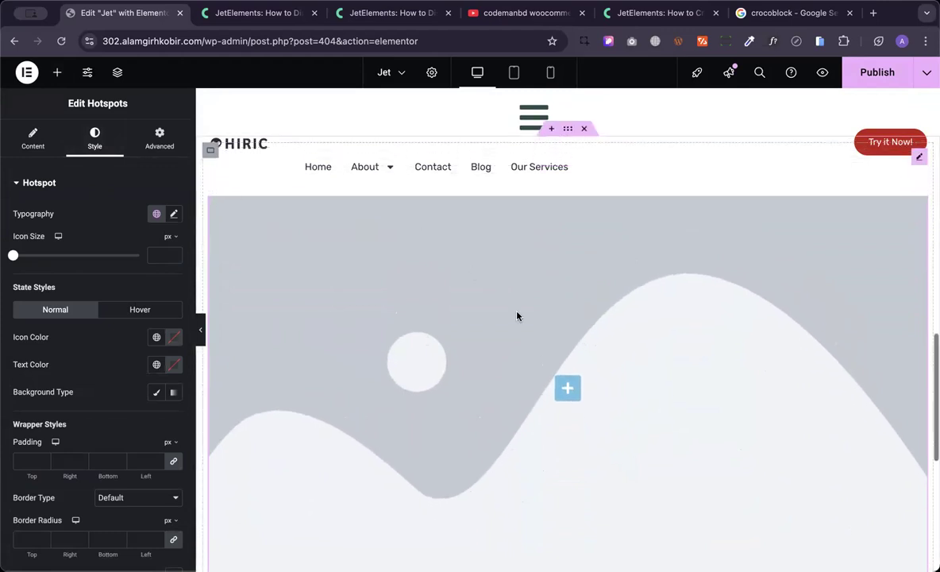
scroll(517, 316, "down", 2)
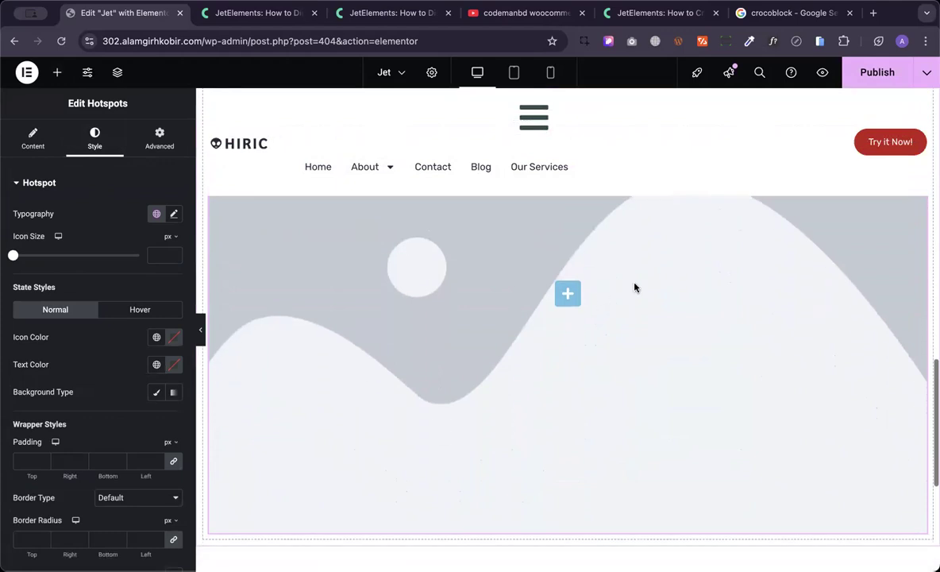
left_click(33, 137)
left_click(72, 238)
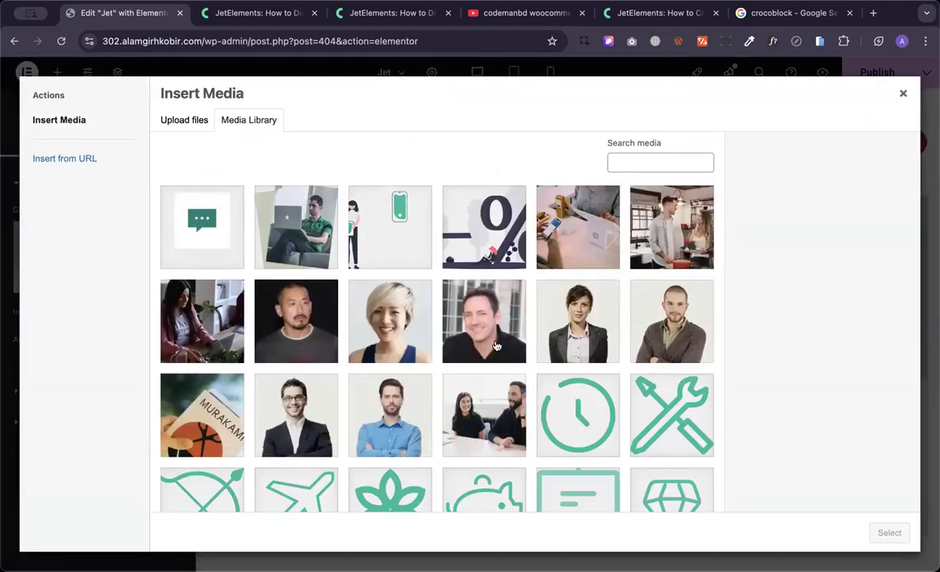
Insert img-2-2.jpg, the payment-counter photo, from the Media Library into the Hotspots widget.
scroll(496, 347, "down", 1)
left_click(578, 221)
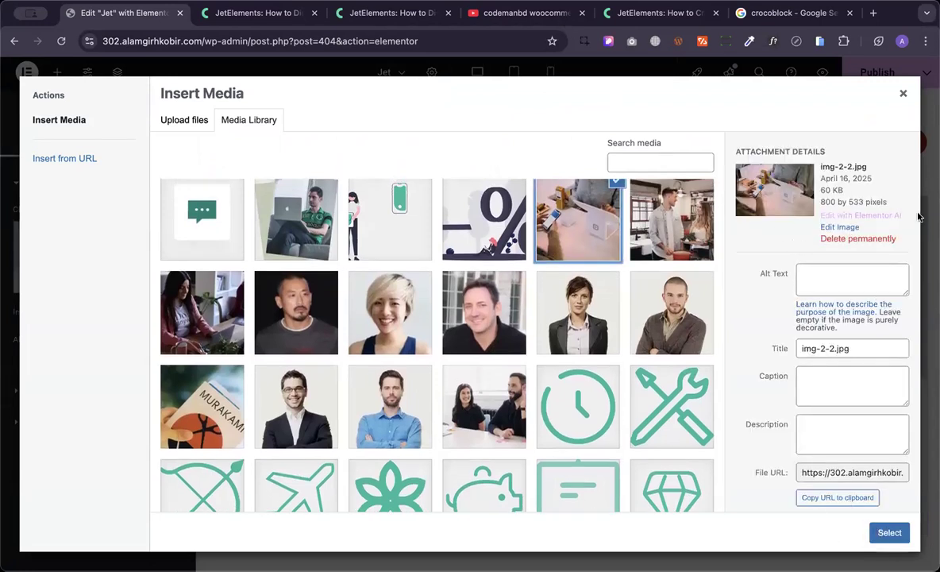
left_click(889, 532)
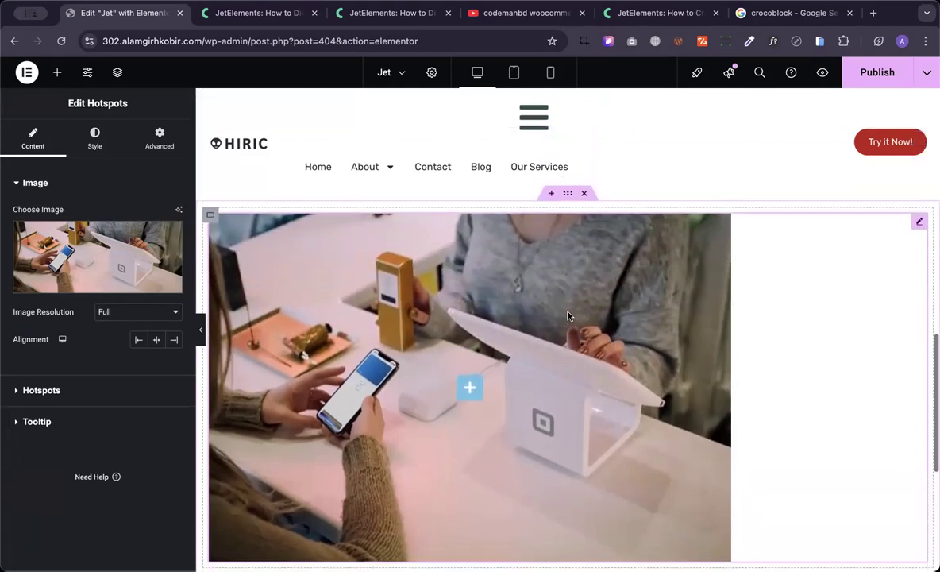
scroll(569, 316, "down", 1)
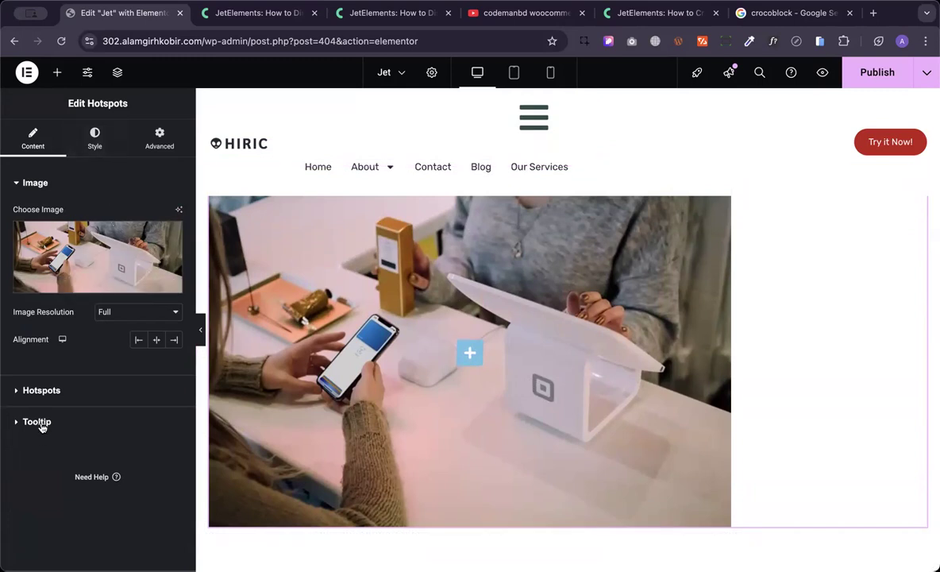
Position hotspot Item #1 on the card terminal at 64% horizontal and 58% vertical.
left_click(48, 392)
left_click(67, 261)
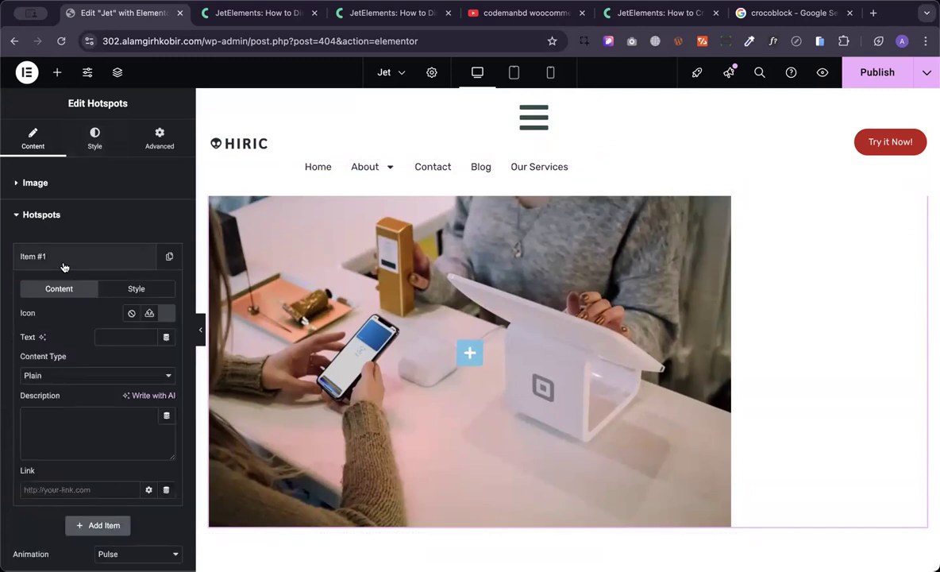
scroll(82, 364, "down", 1)
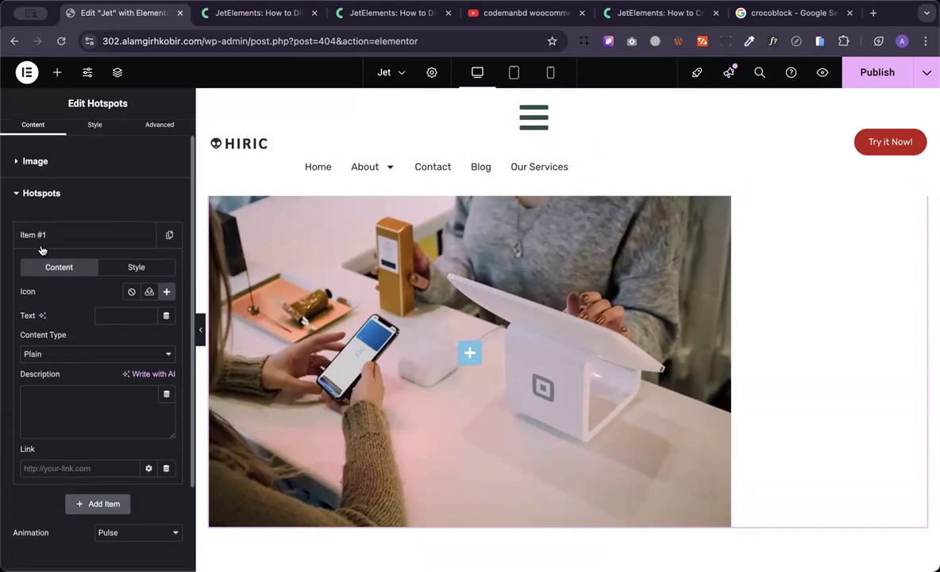
left_click(132, 270)
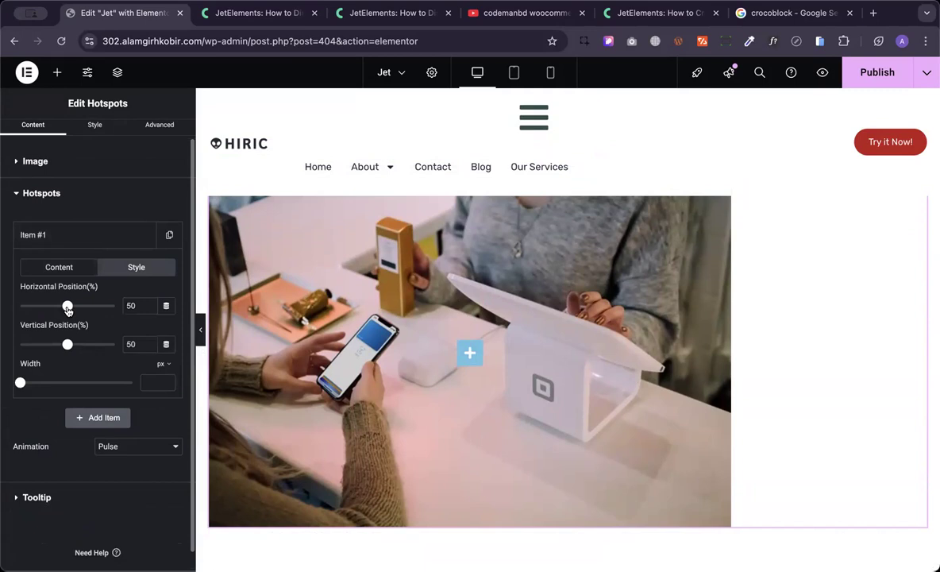
left_click_drag(68, 310, 79, 310)
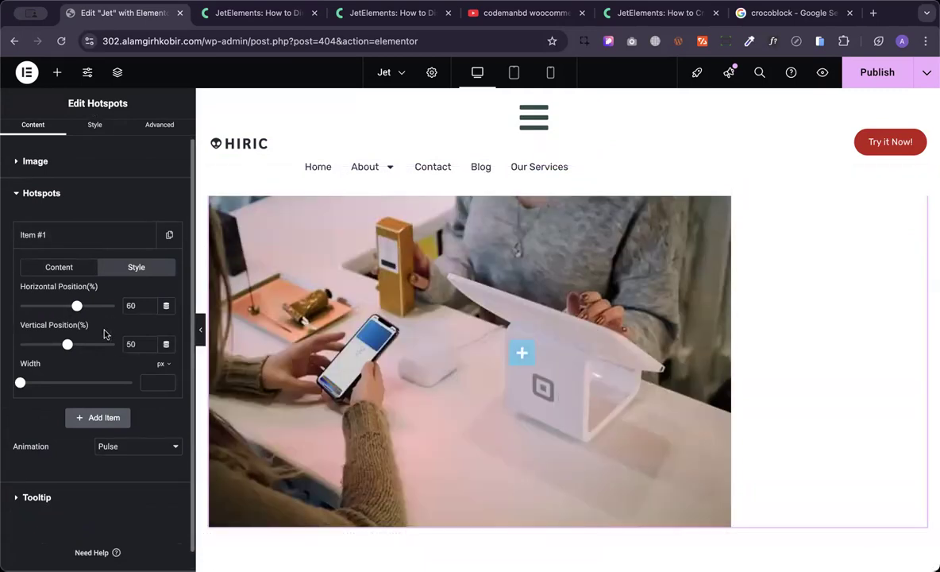
left_click_drag(67, 344, 72, 344)
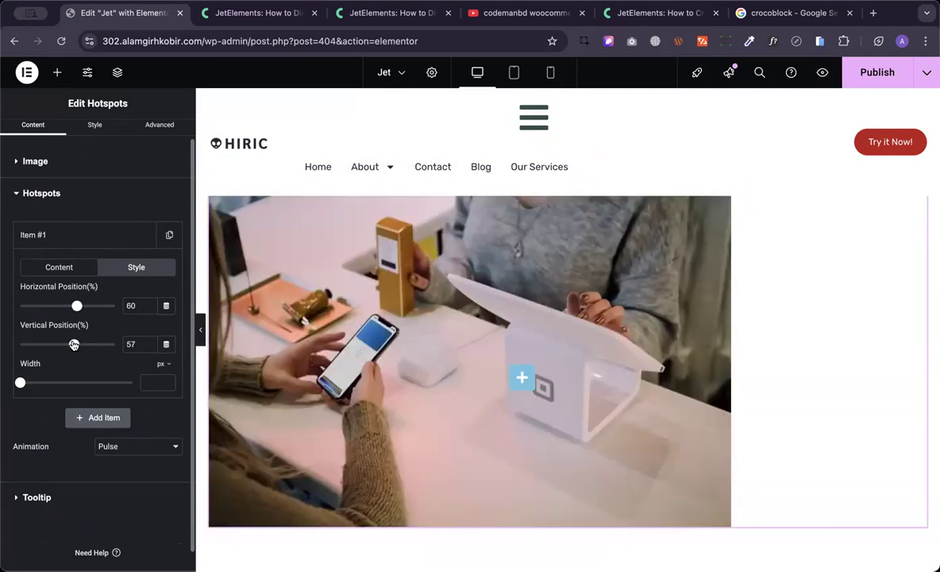
left_click(149, 341)
left_click(148, 304)
left_click(149, 303)
left_click(148, 303)
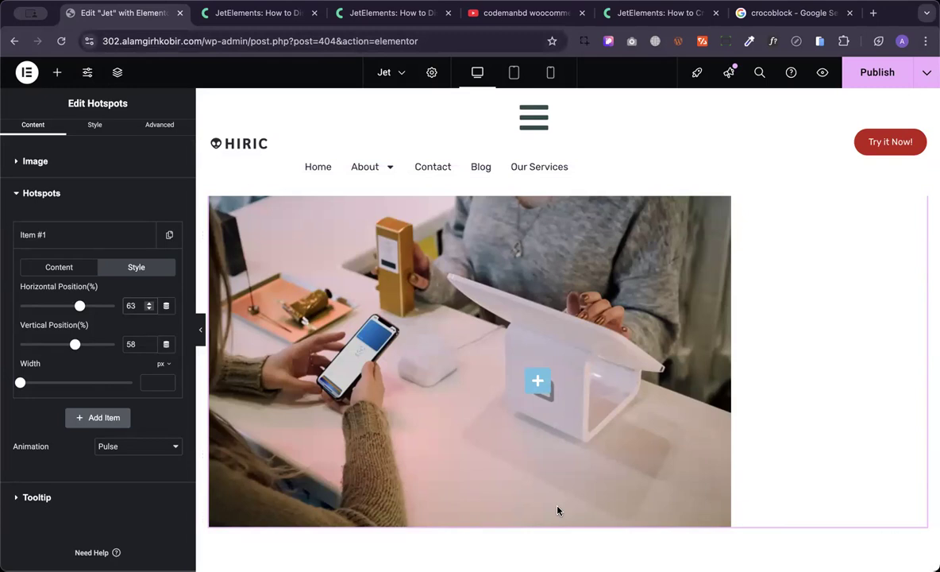
scroll(124, 320, "down", 1)
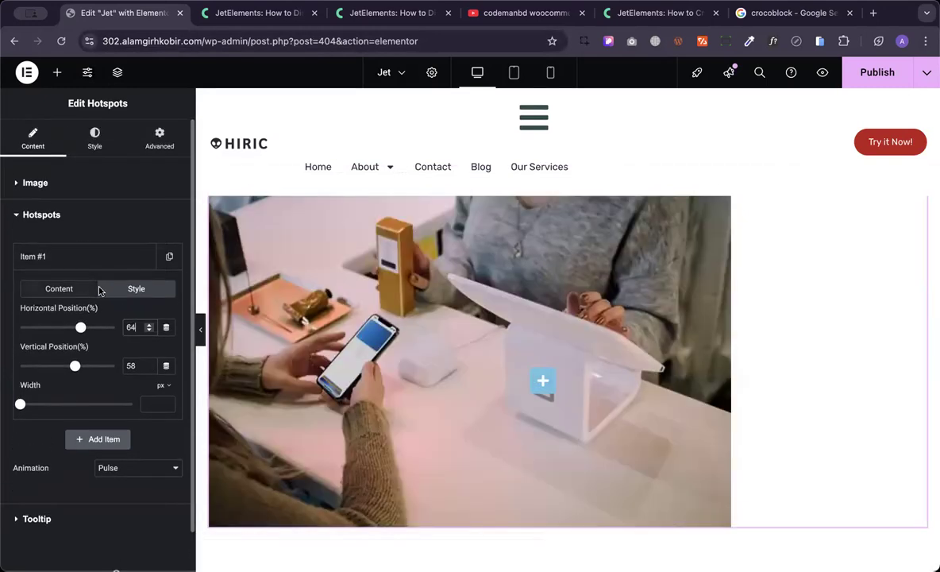
Keep Item #1's content type Plain and leave its label text empty.
left_click(77, 291)
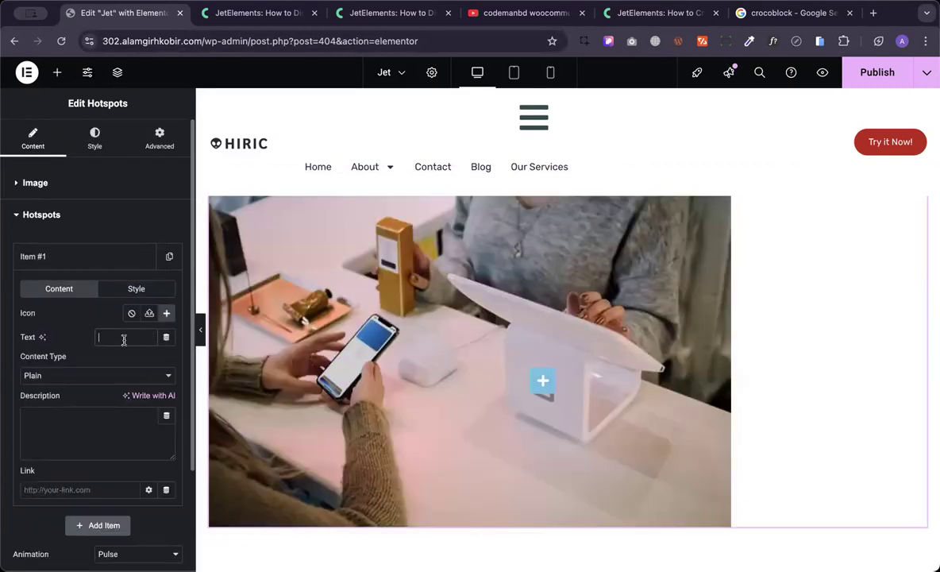
left_click(63, 376)
left_click(61, 376)
left_click(67, 413)
left_click(114, 337)
type("wireless charger")
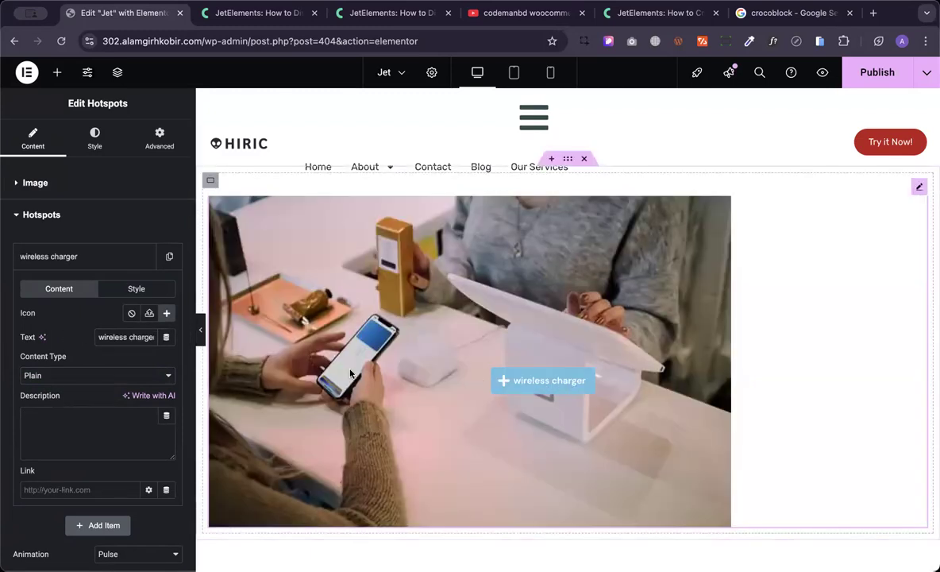
triple_click(137, 338)
key("ctrl+c")
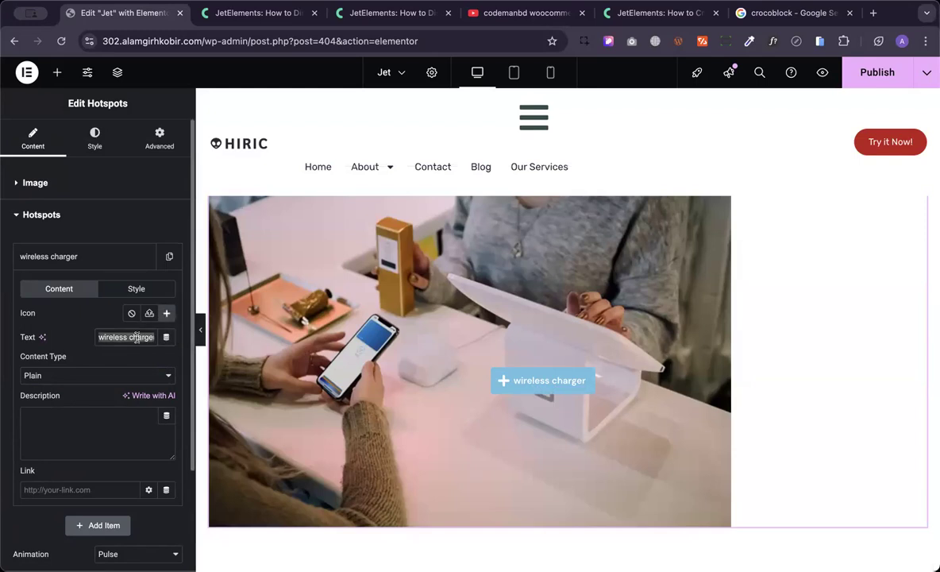
key("BackSpace")
Set Item #1's description to 'wireless charger' and preview the page without the panel.
left_click(57, 443)
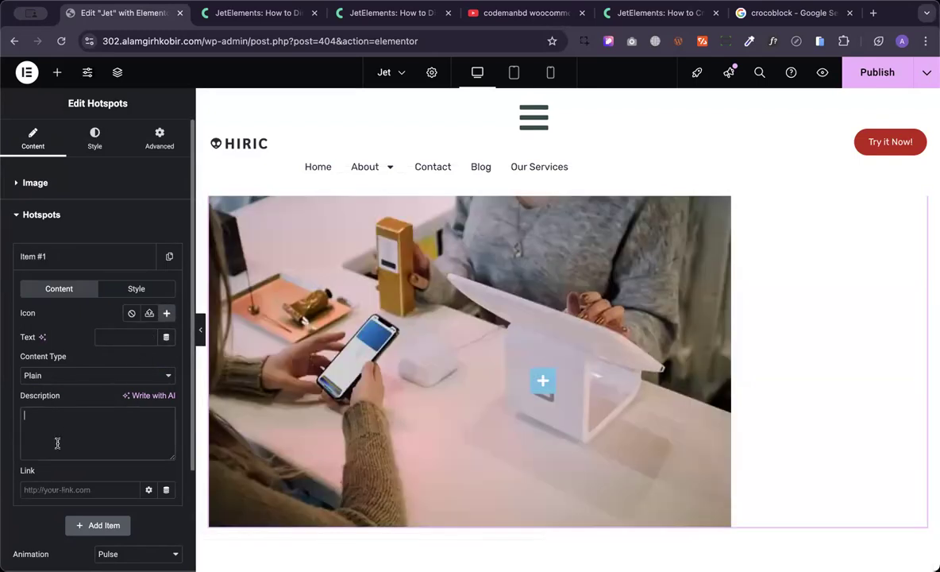
key("ctrl+v")
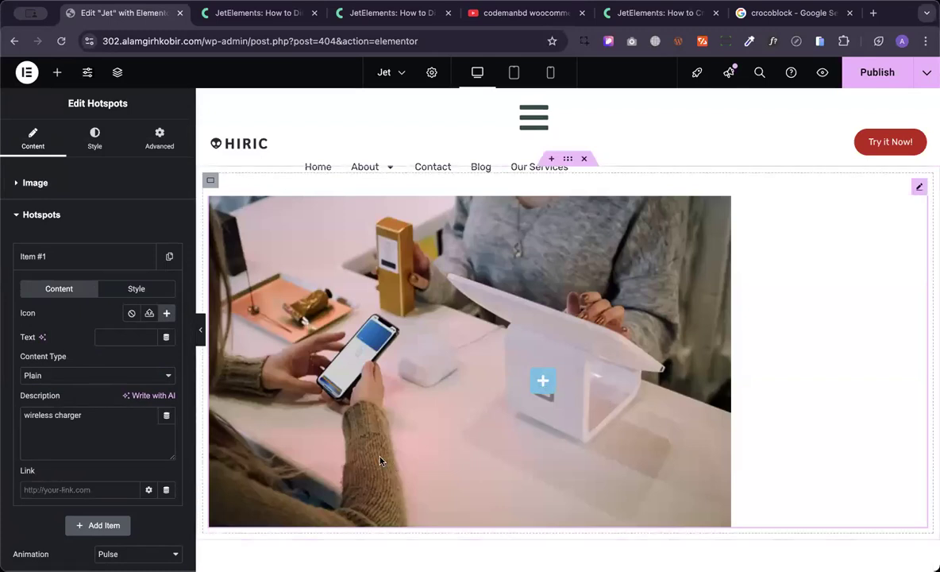
left_click(200, 329)
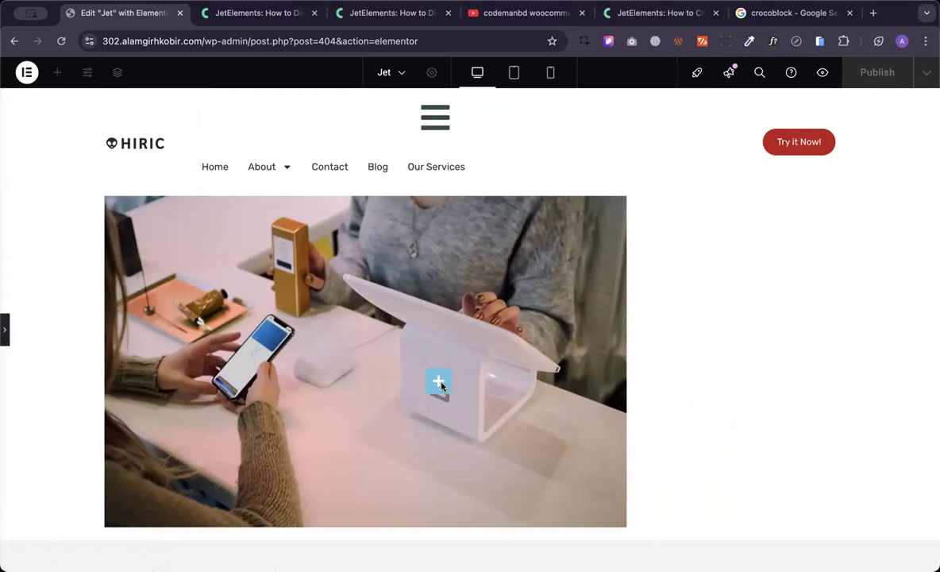
left_click(5, 329)
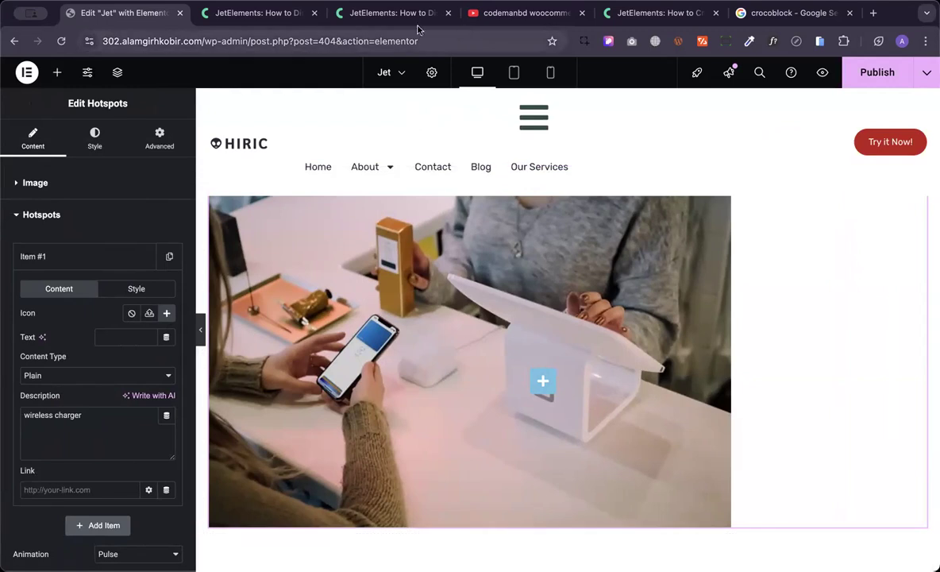
left_click(293, 12)
Search the knowledge-base plugins page for 'trick'.
scroll(367, 118, "up", 1)
left_click(523, 80)
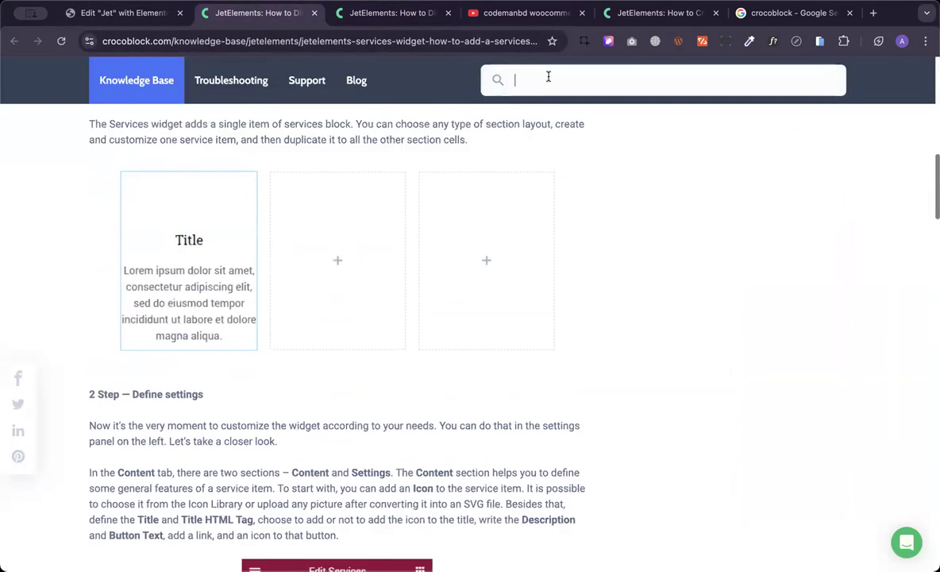
scroll(432, 151, "up", 8)
mouse_move(109, 151)
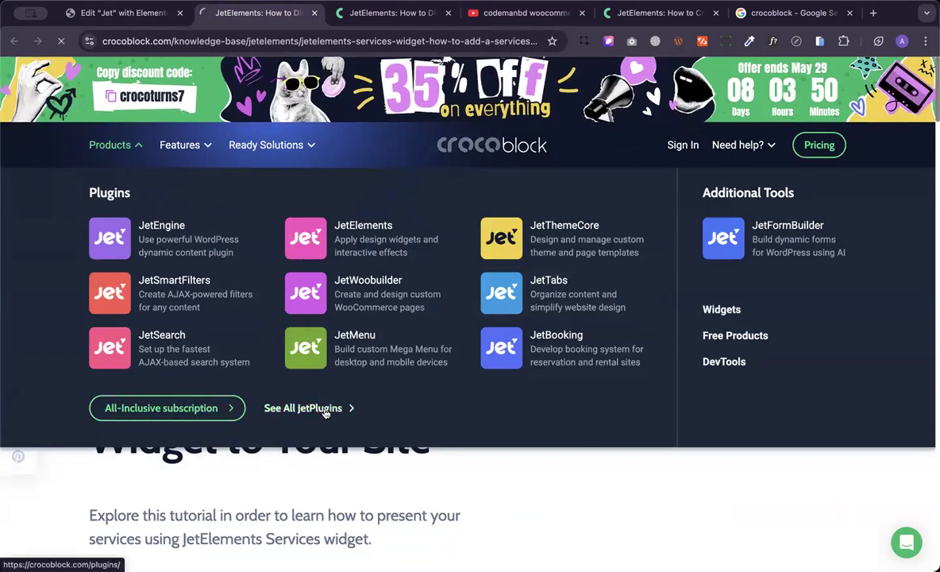
scroll(328, 412, "down", 5)
key("ctrl+f")
type("trick")
key("ctrl+f")
type("t")
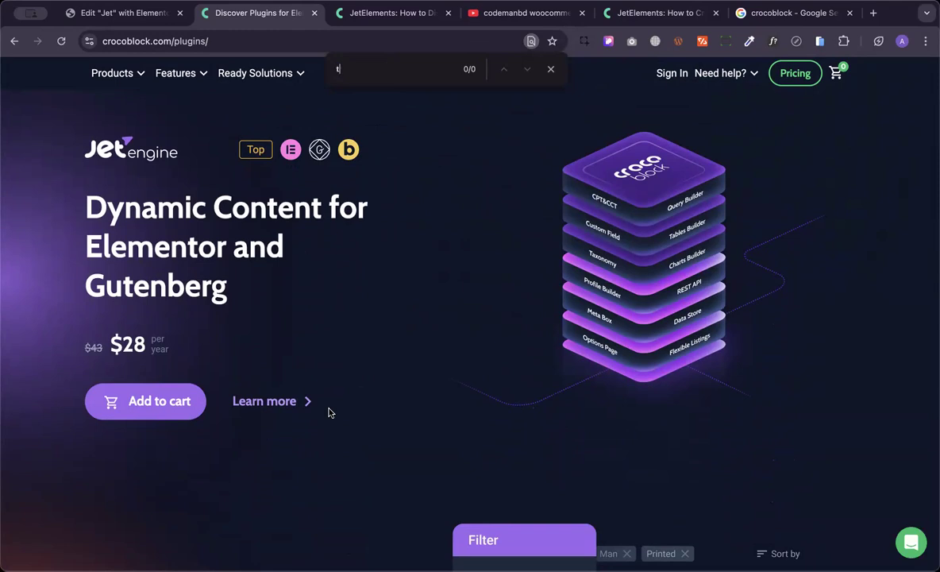
type("r")
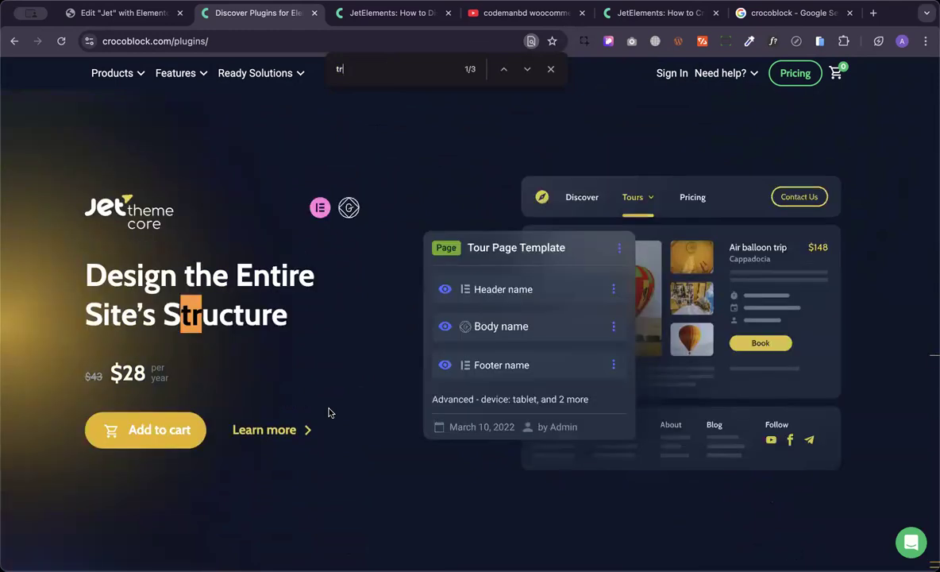
type("i")
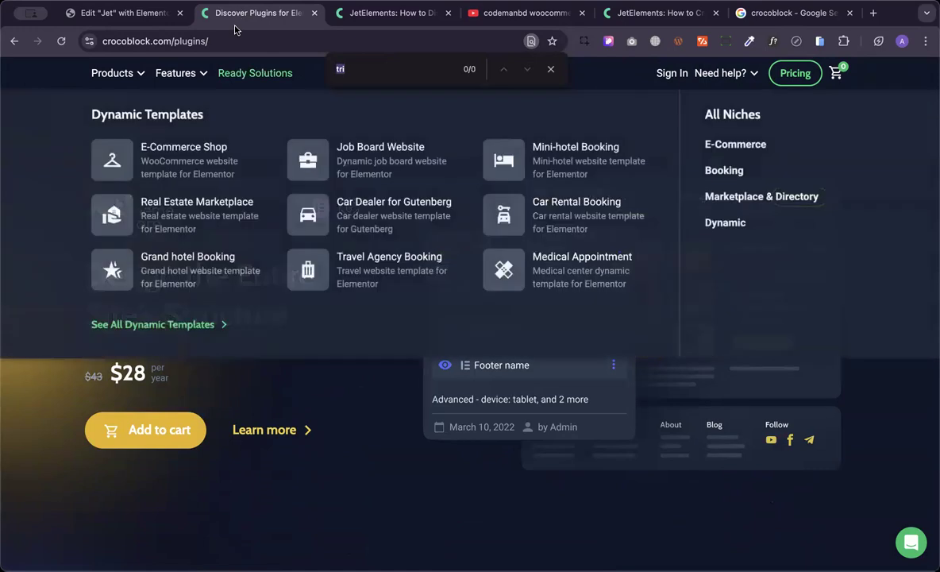
Google 'jet tricks', view the HotSpots demo on the JetTricks page, and return to the editor.
left_click(232, 41)
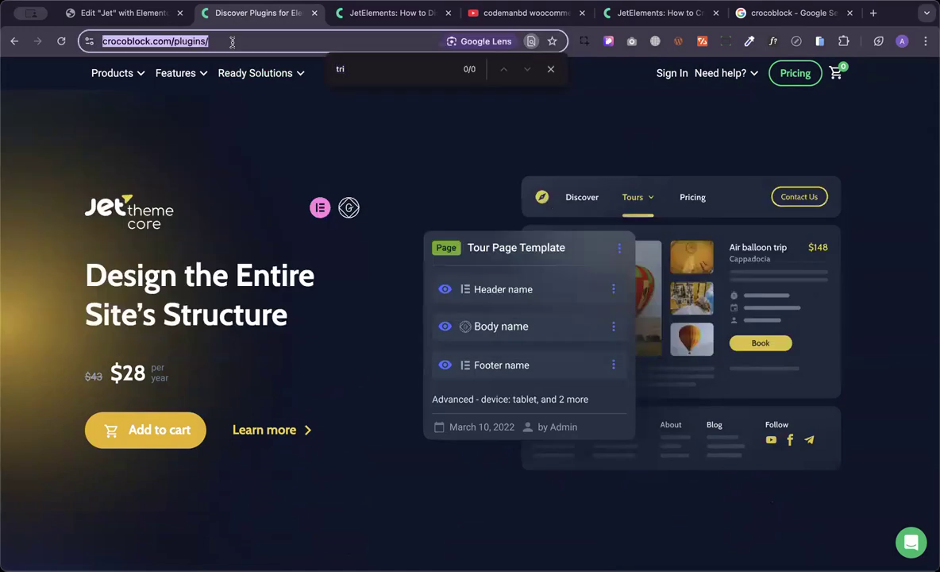
left_click(232, 42)
type("jett")
key("super+a")
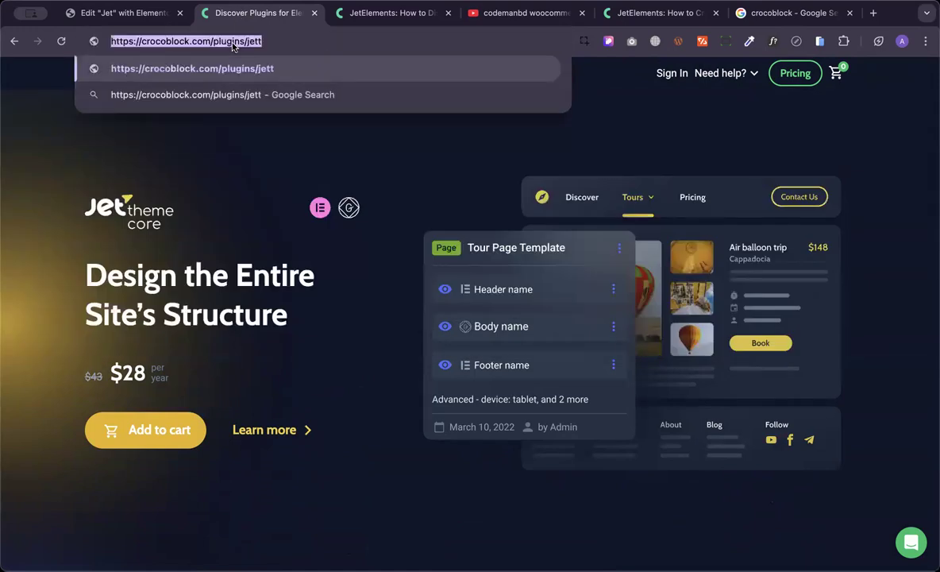
type("jet tricks")
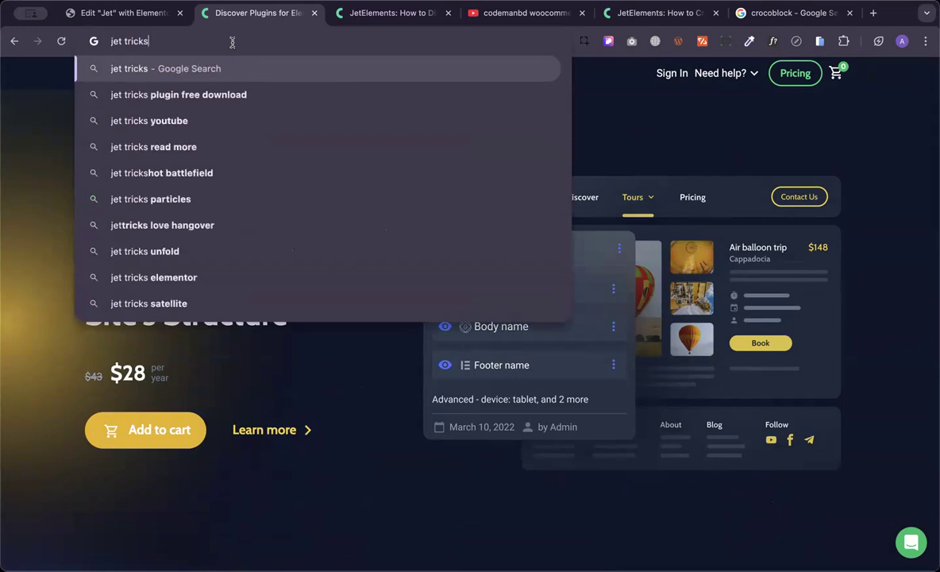
key("Return")
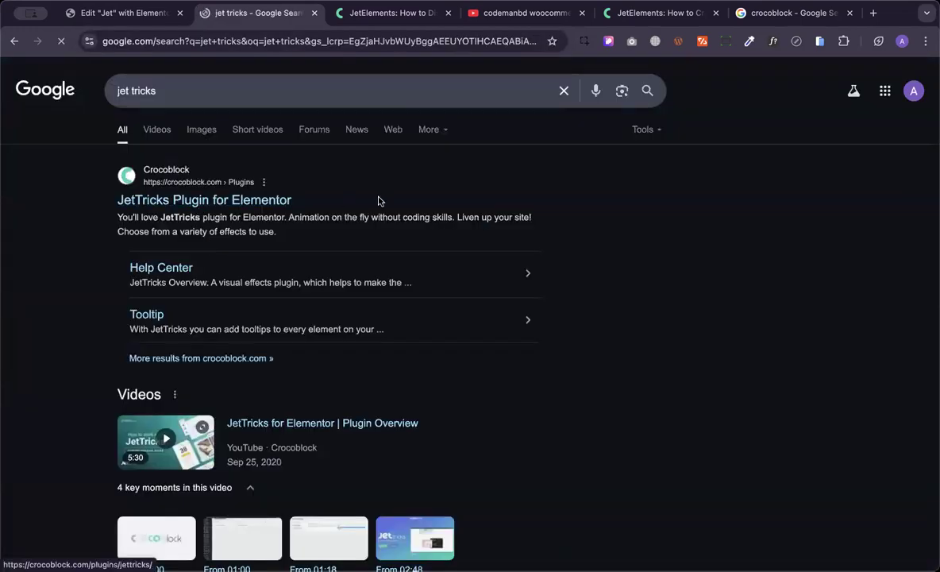
left_click(379, 200)
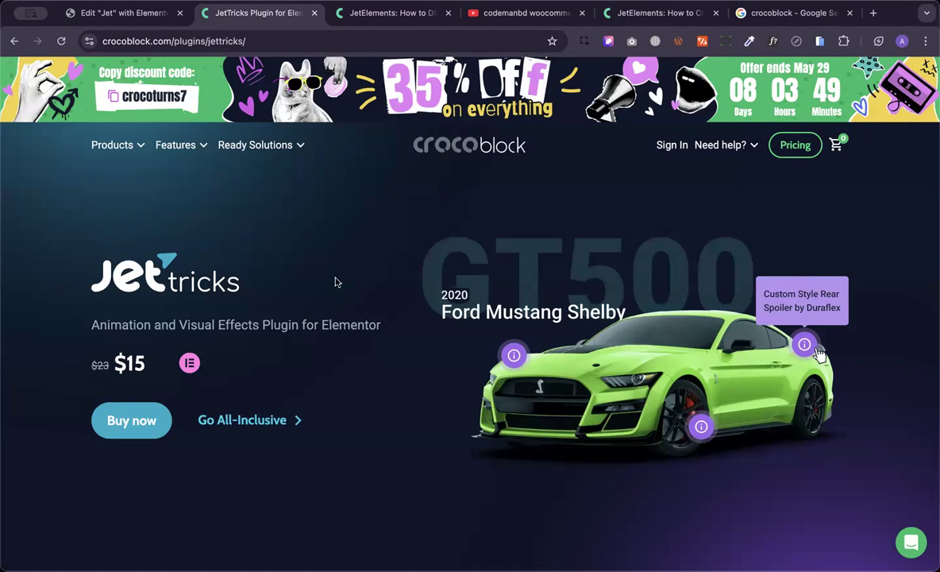
scroll(336, 279, "down", 5)
scroll(264, 294, "down", 8)
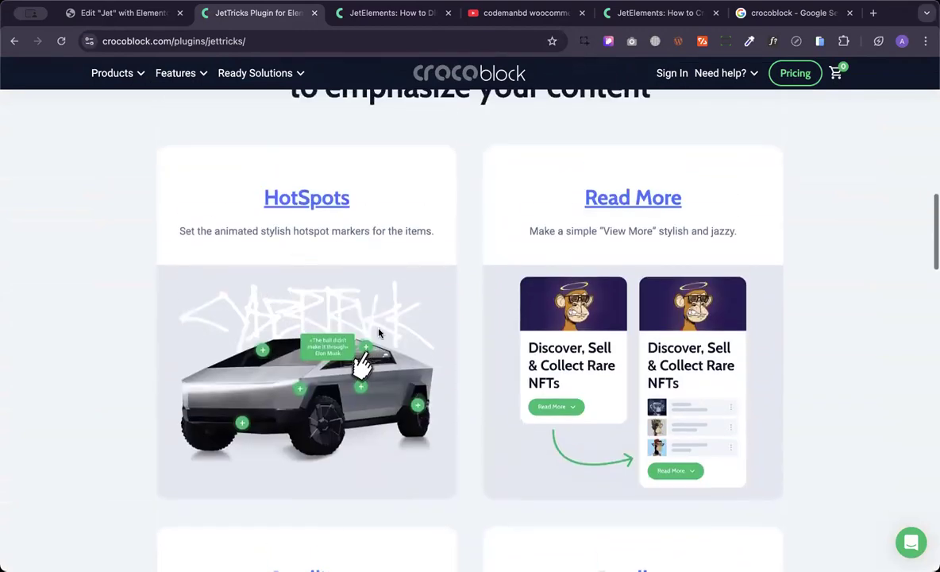
scroll(350, 303, "up", 1)
left_click(111, 18)
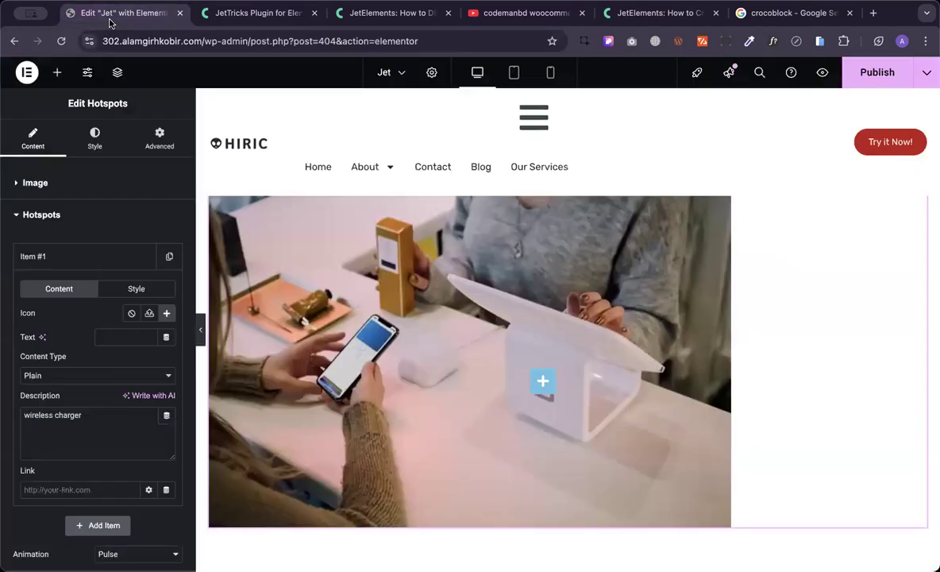
Expand the hotspot Tooltip settings, publish the Jet page, and open its preview.
scroll(67, 358, "down", 1)
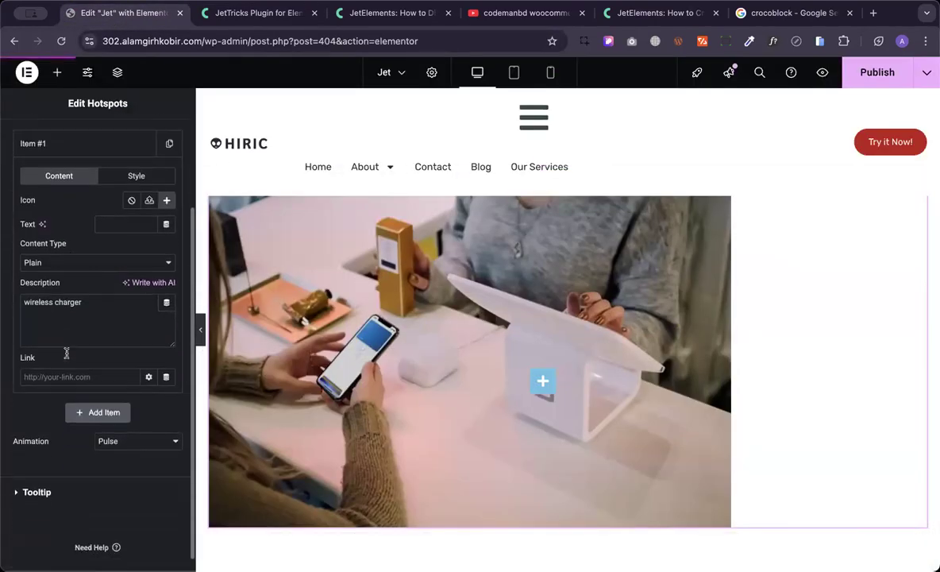
left_click(62, 478)
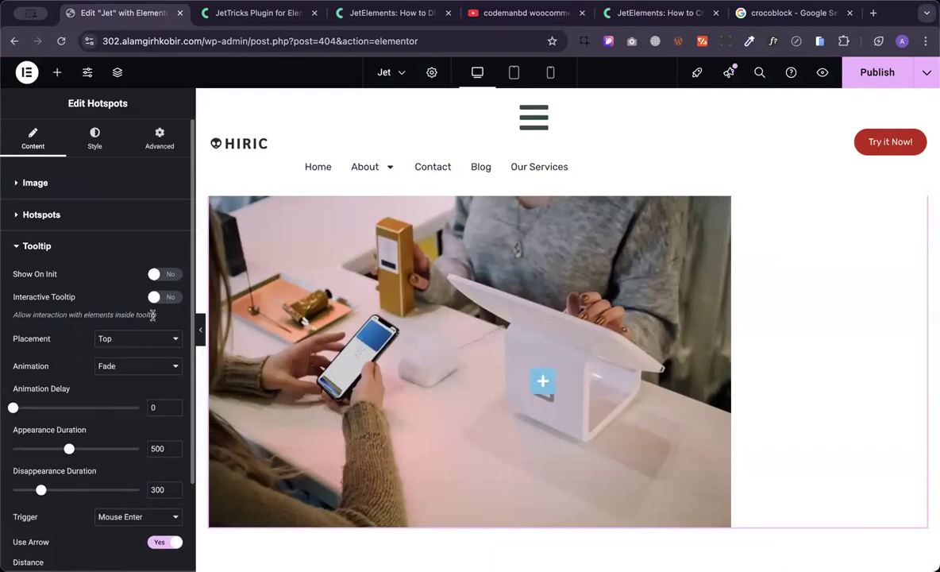
scroll(151, 302, "down", 2)
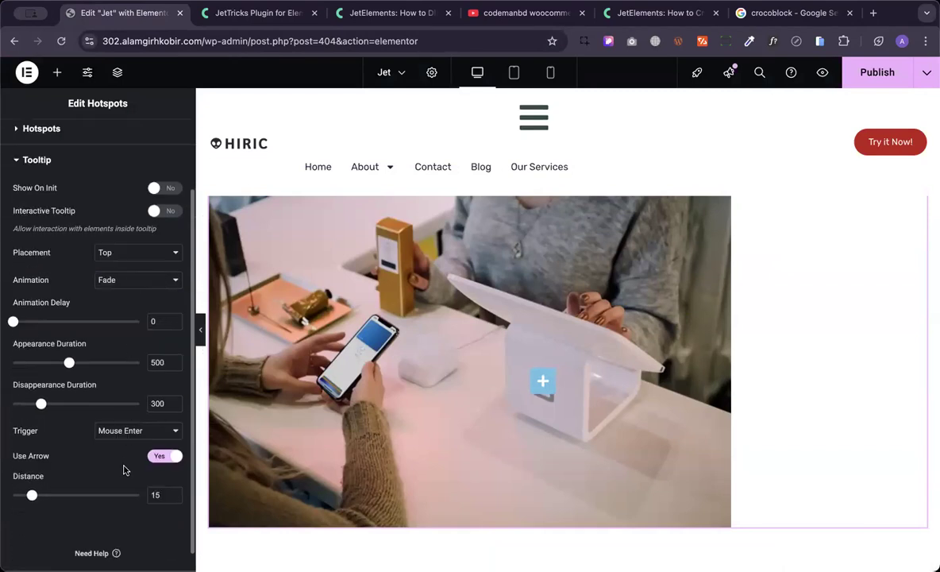
left_click(852, 78)
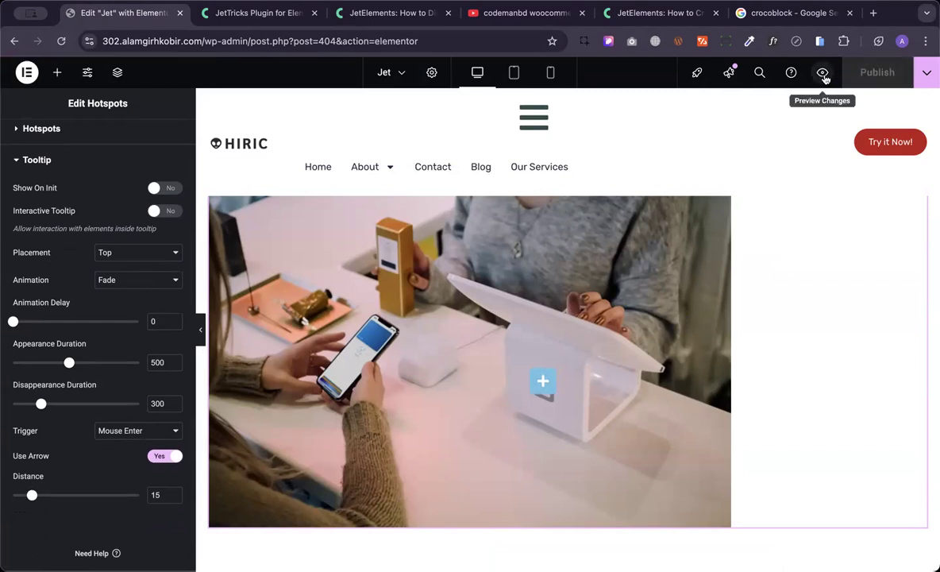
left_click(823, 75)
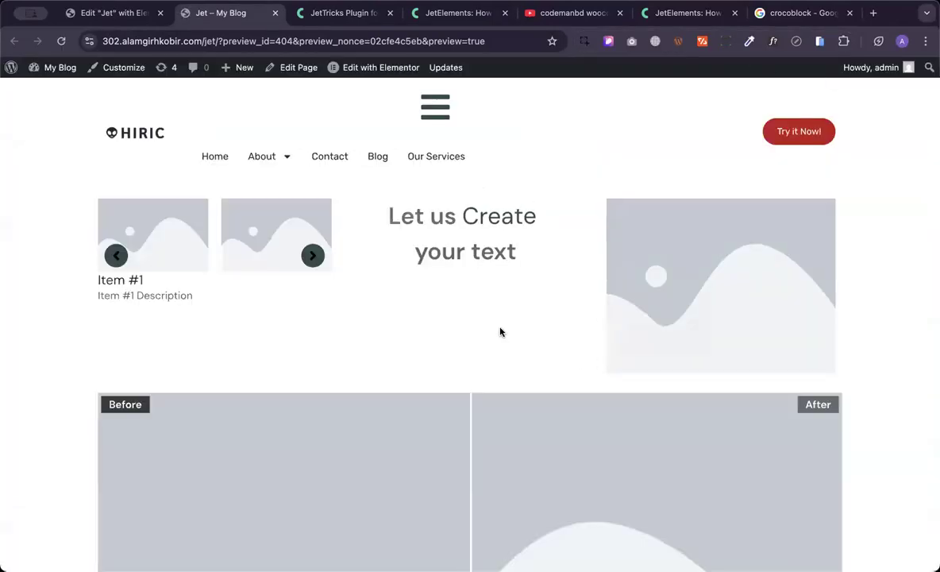
Check the hotspot's 'wireless charger' tooltip on the preview image, then go back to the editor.
scroll(501, 329, "down", 2)
scroll(501, 332, "down", 10)
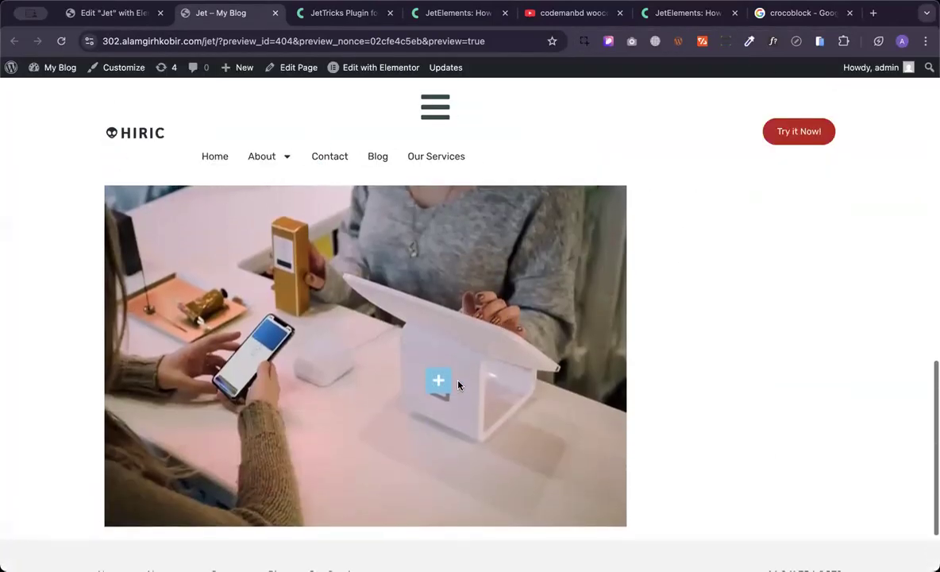
mouse_move(439, 384)
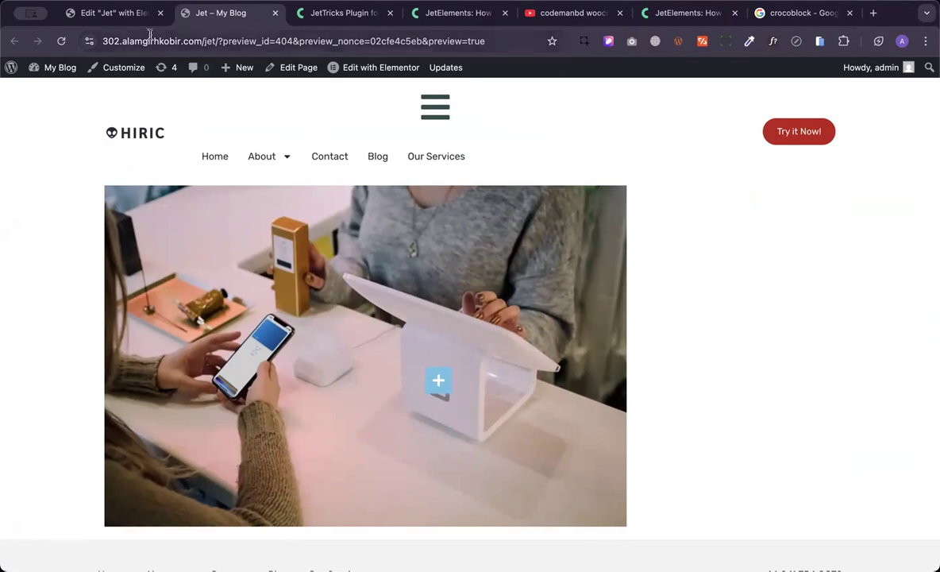
left_click(136, 14)
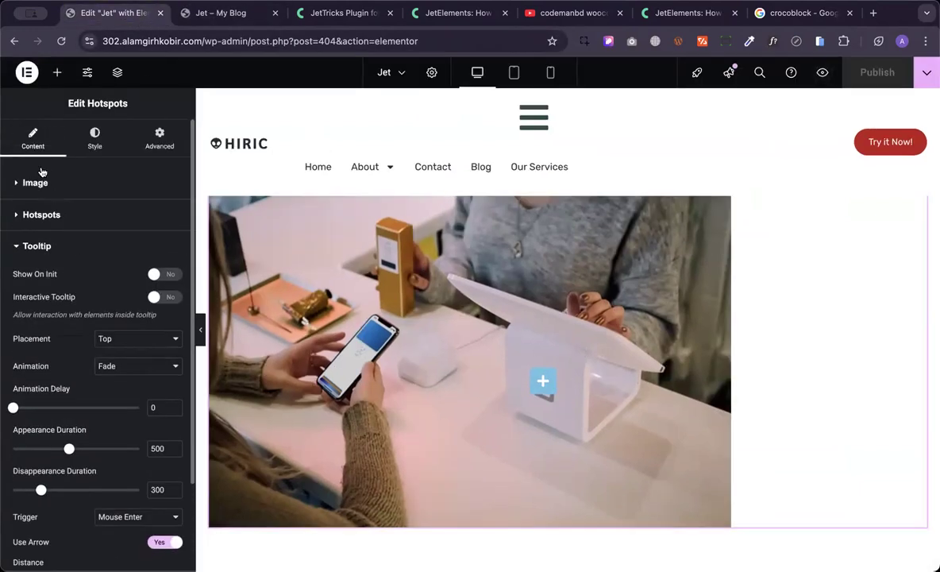
Add hotspot Item #2 and drag it roughly into place on the image.
left_click(58, 223)
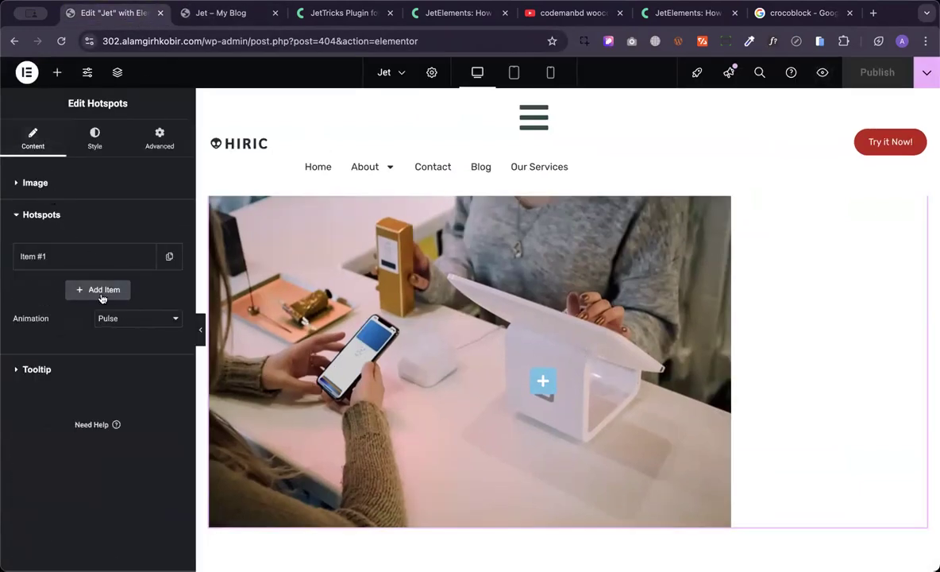
left_click(99, 290)
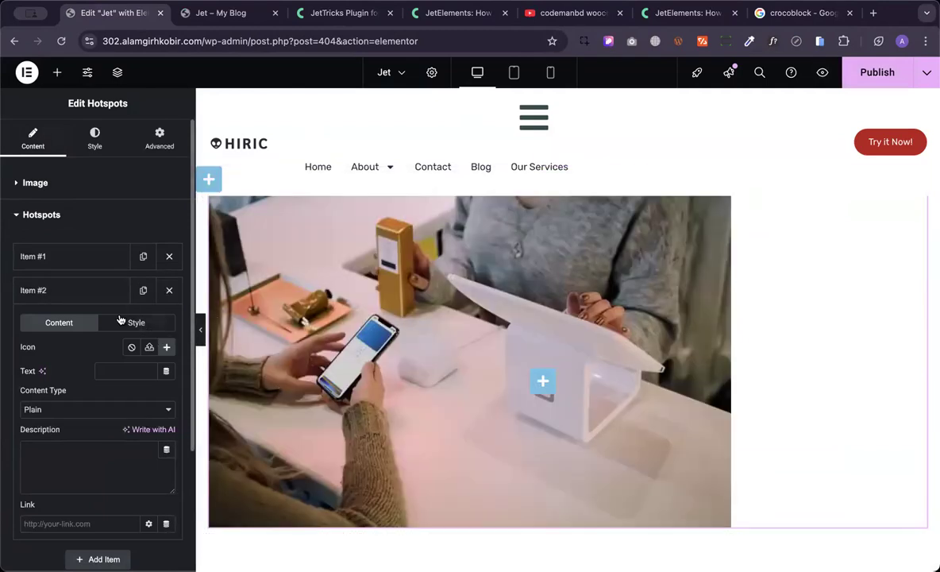
left_click(136, 323)
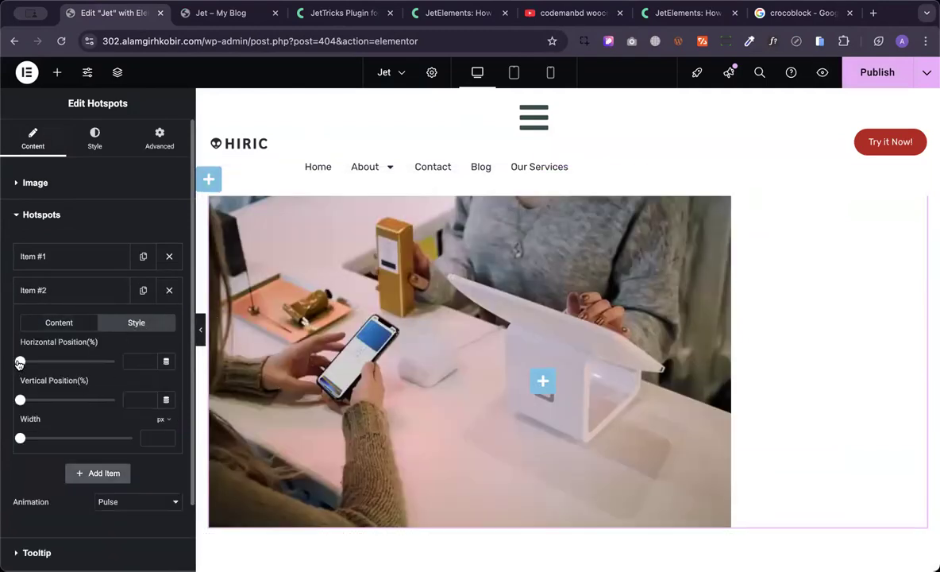
left_click_drag(20, 363, 52, 365)
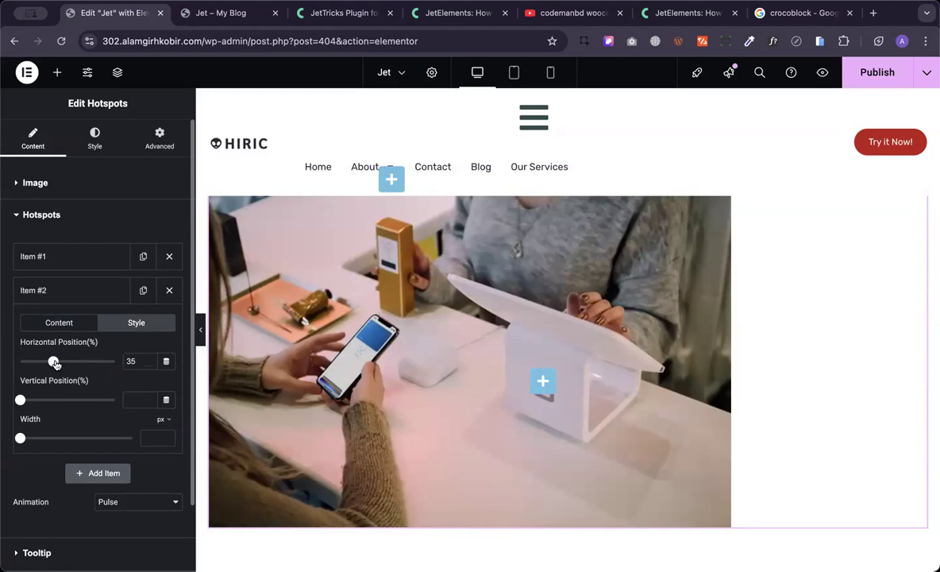
left_click_drag(53, 362, 66, 363)
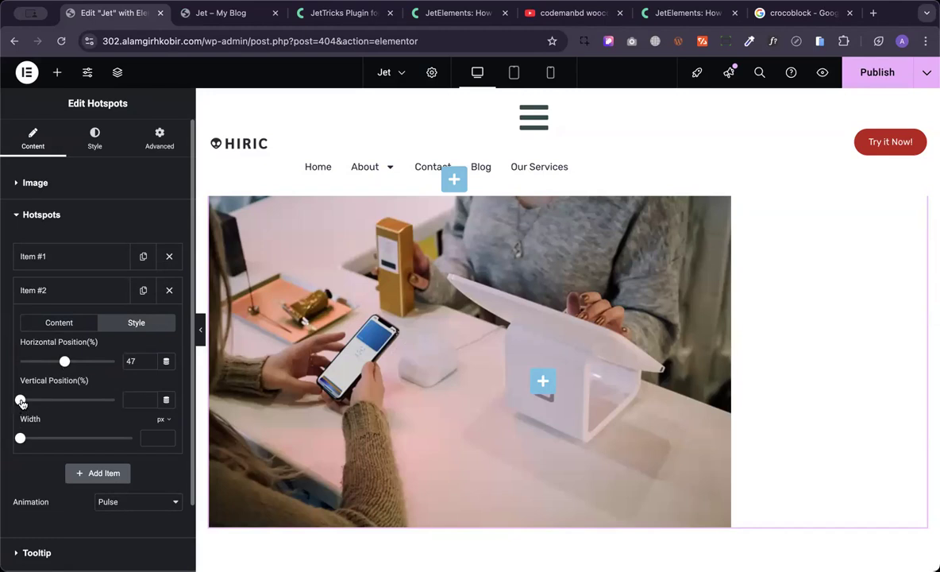
left_click_drag(36, 403, 58, 402)
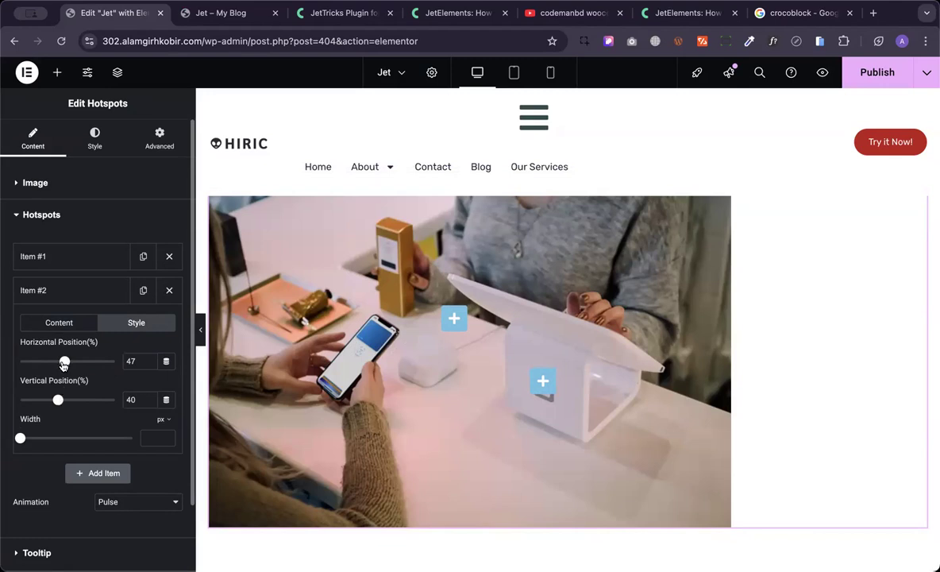
Fine-tune Item #2's position to 25% across and 57% down over the phone.
left_click_drag(65, 363, 51, 362)
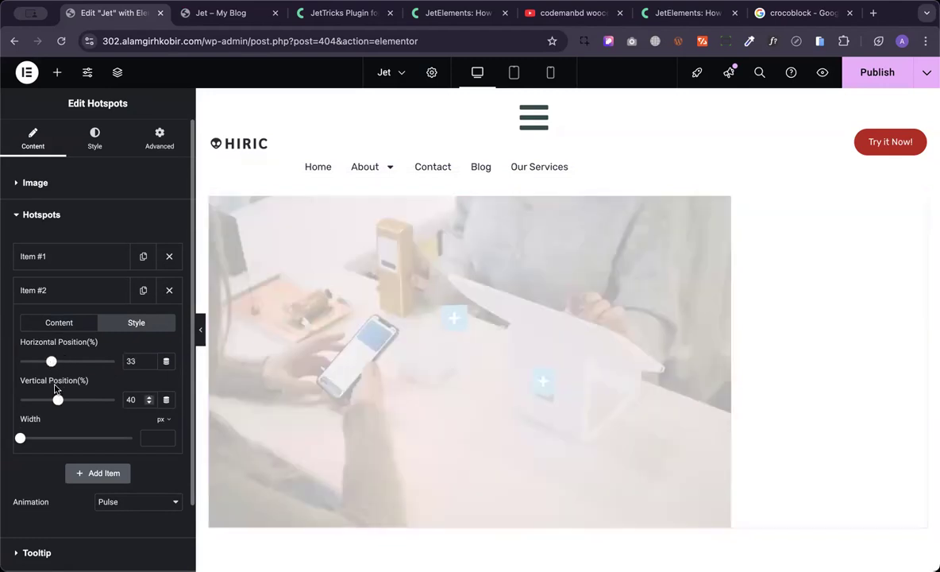
left_click_drag(59, 400, 81, 403)
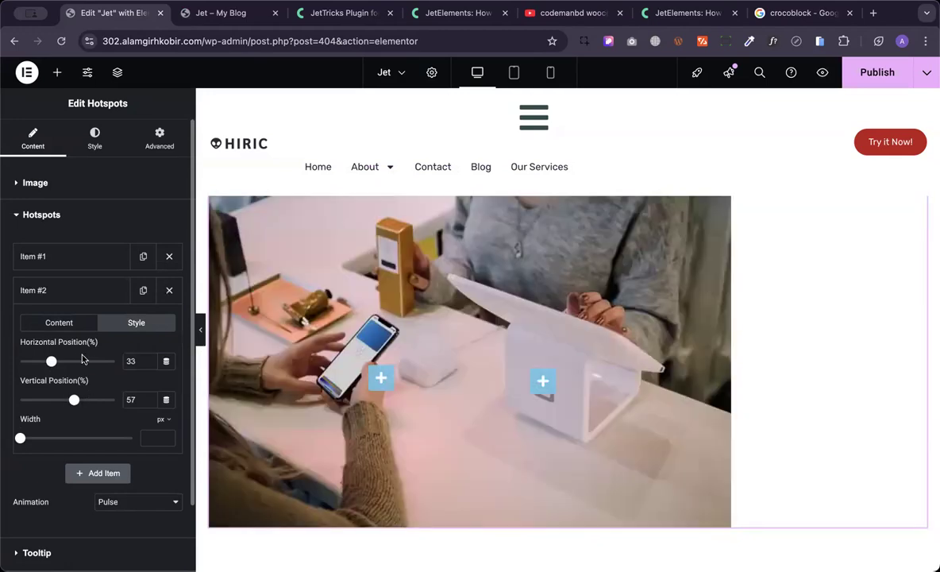
left_click(148, 365)
left_click(148, 365)
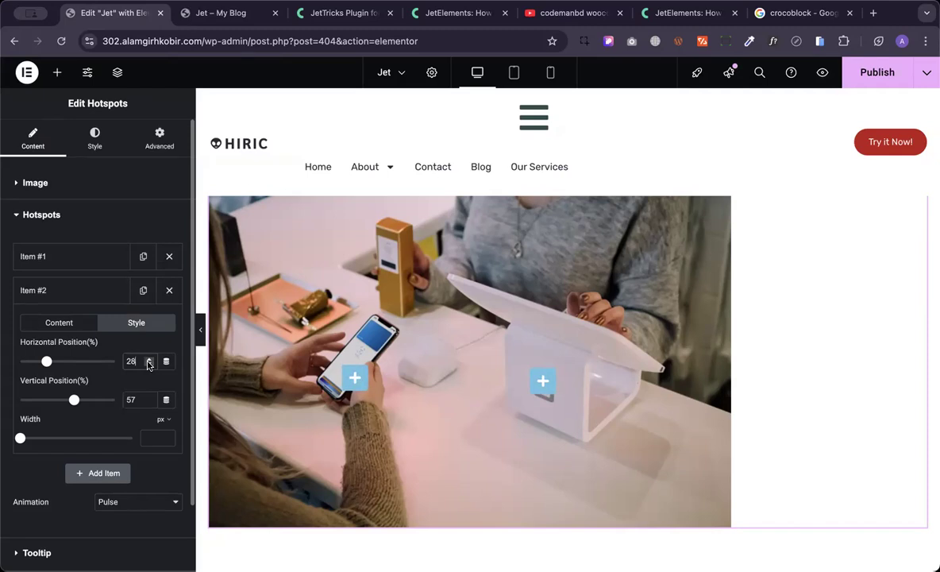
left_click(148, 364)
left_click(148, 364)
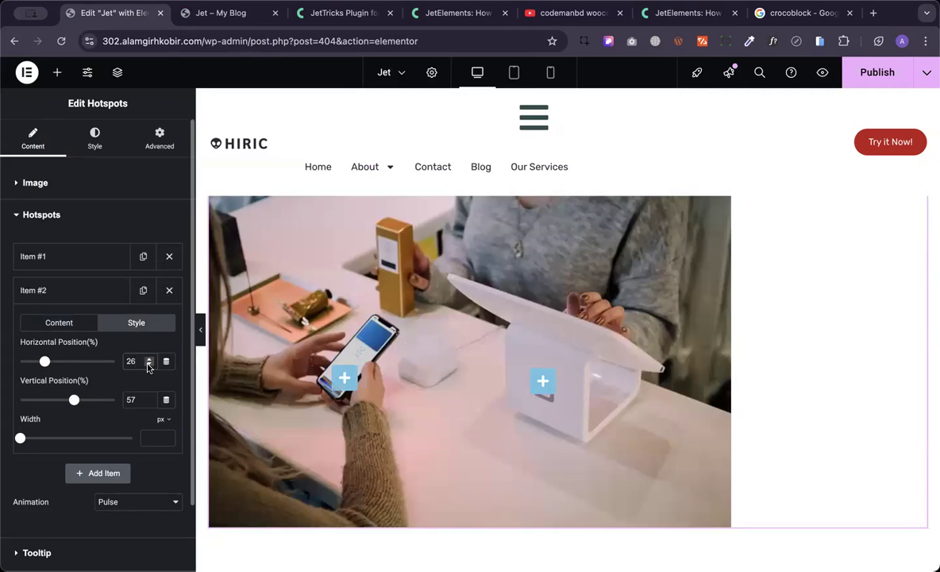
left_click(150, 365)
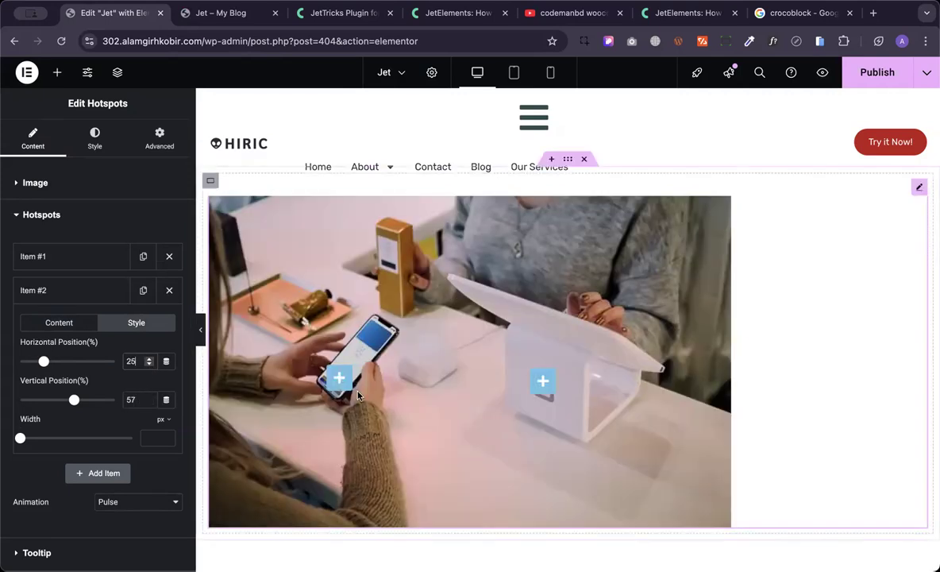
double_click(128, 363)
Give Item #2 the description 'Mobile Phone'.
left_click(75, 323)
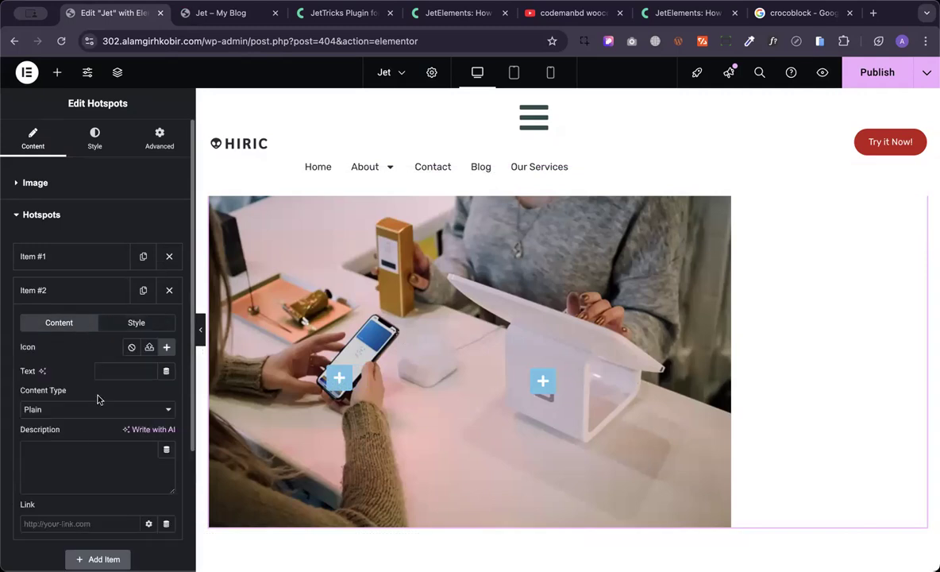
left_click(80, 460)
type("Mobile Phone")
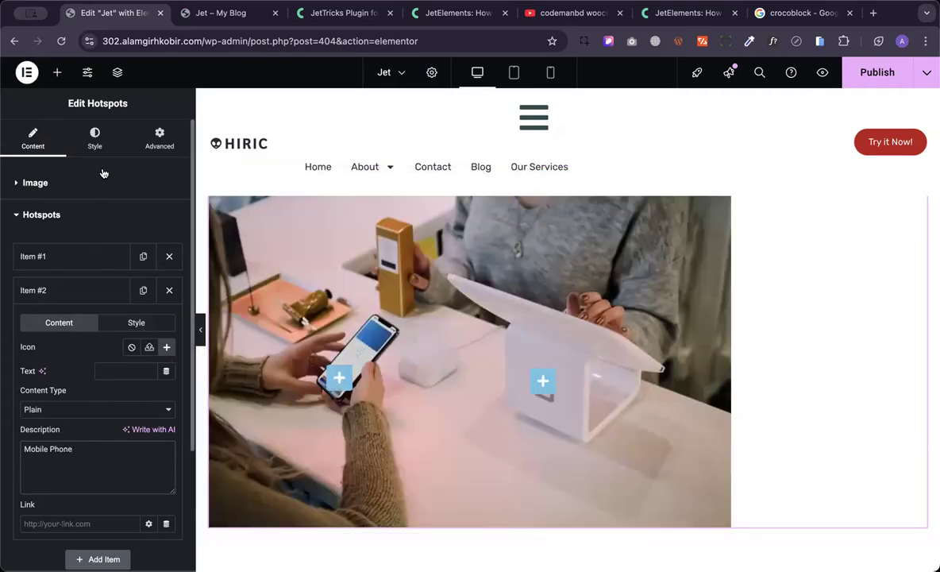
left_click(93, 138)
Set the hotspot text colour to black and switch to a solid background colour.
scroll(130, 270, "down", 3)
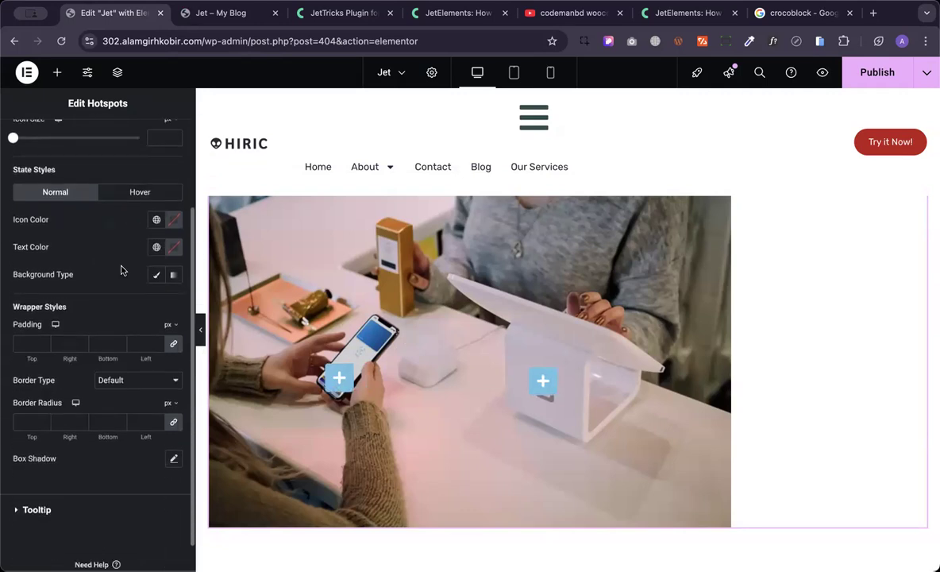
left_click(175, 247)
left_click(86, 248)
left_click(156, 275)
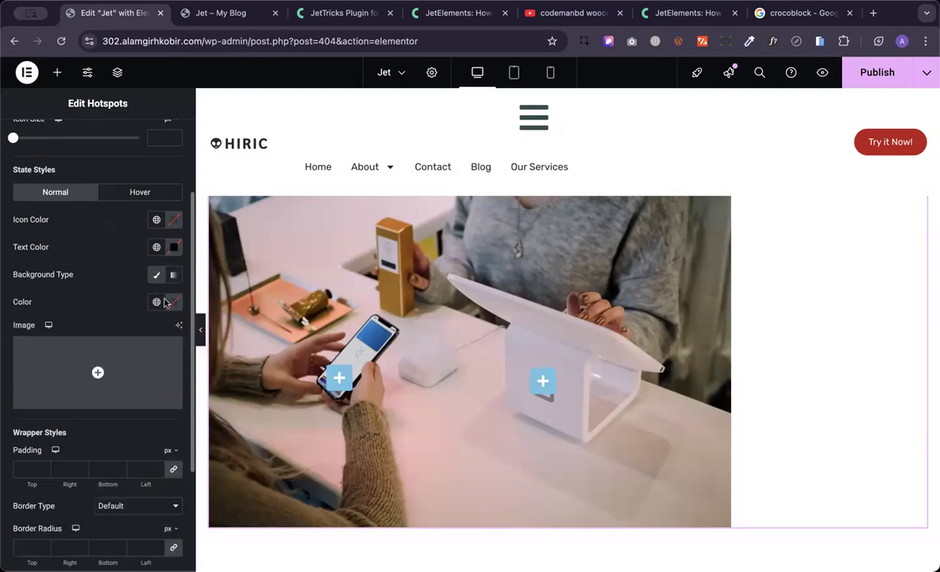
left_click(174, 302)
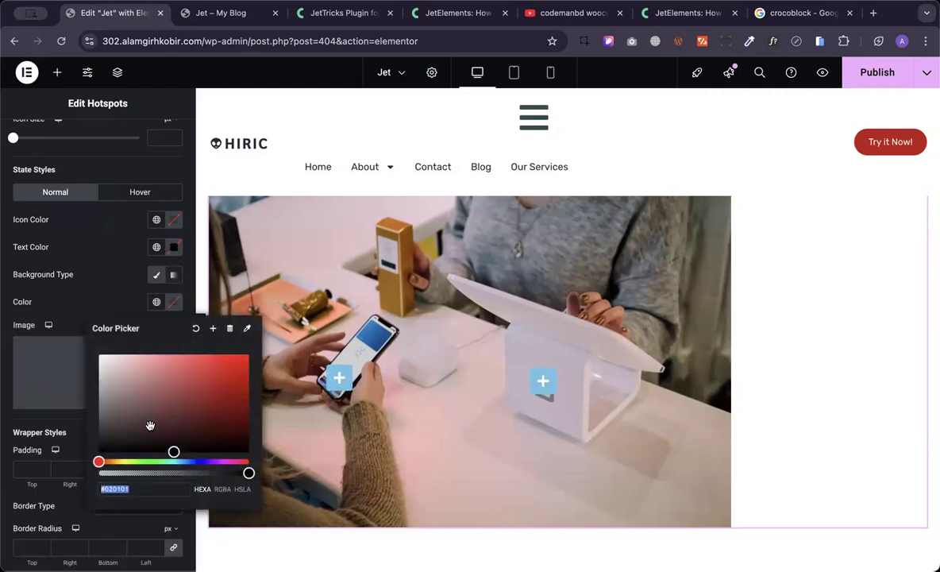
Sample brown #997050 from the photo and apply it as the hotspot background colour.
left_click(247, 328)
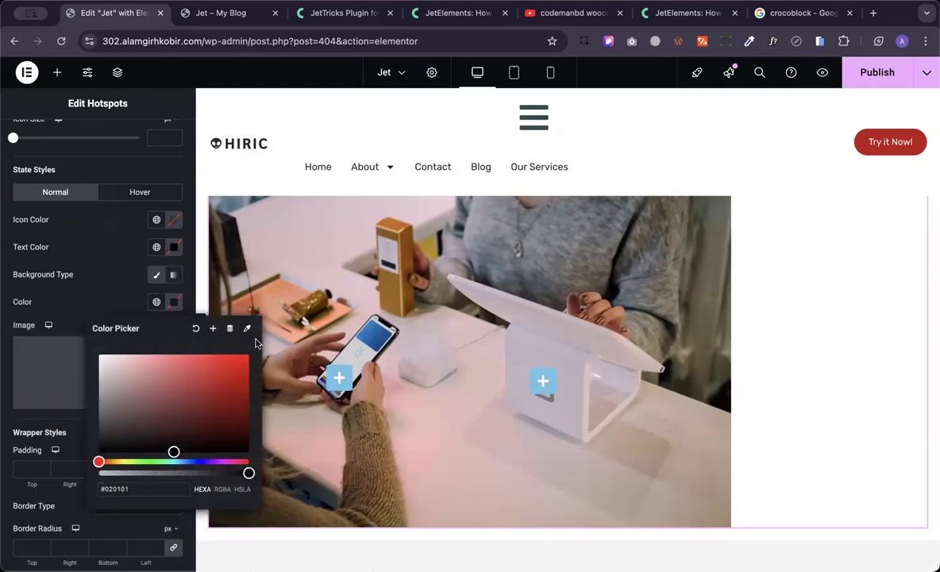
left_click(389, 457)
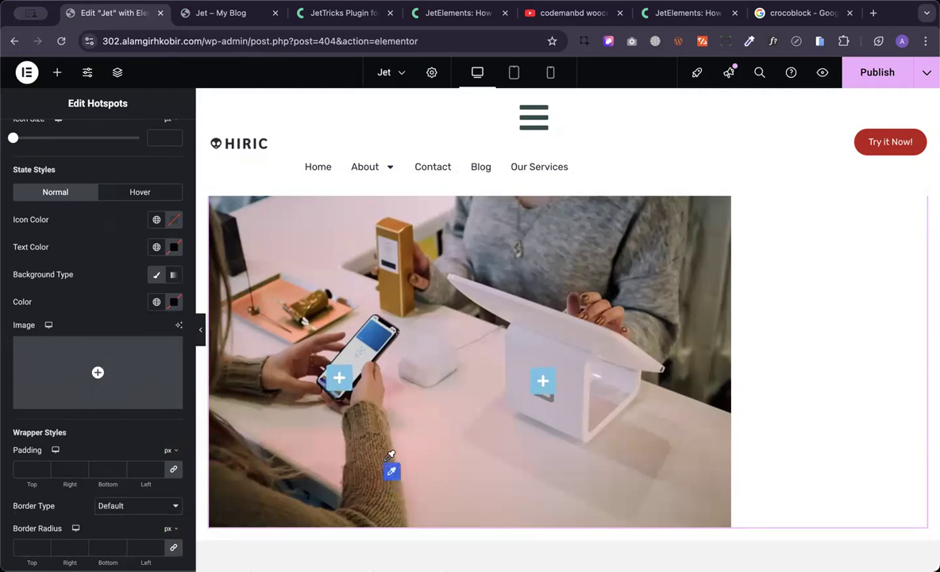
left_click(420, 254)
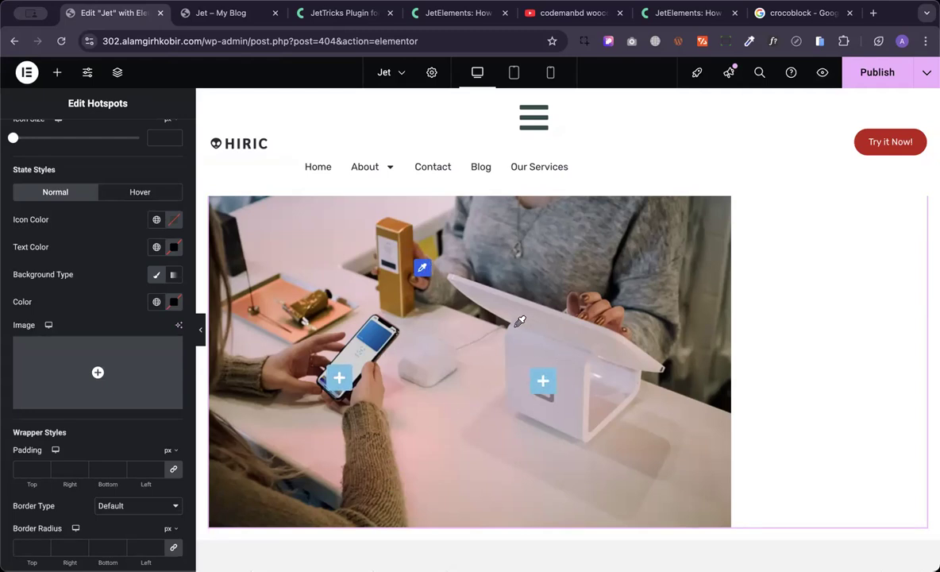
left_click(388, 243)
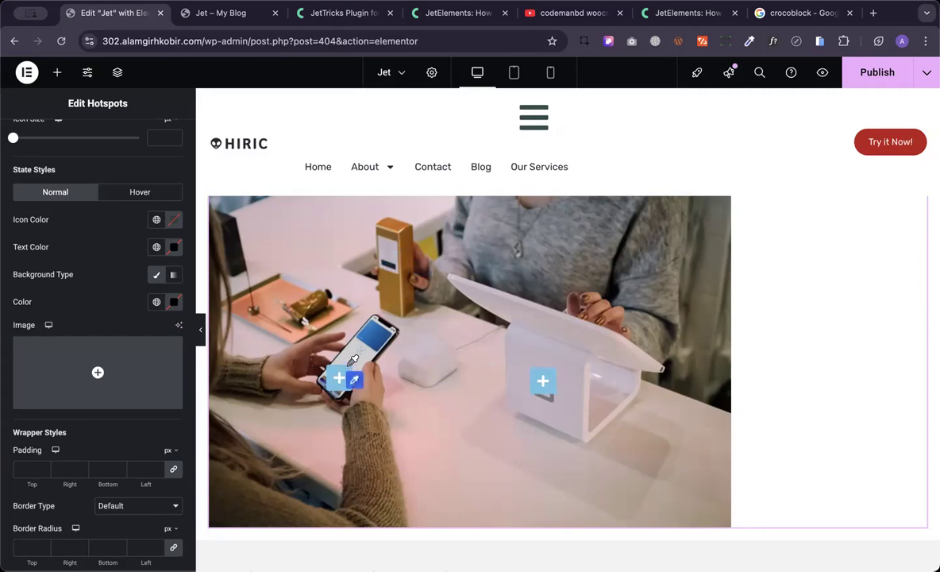
left_click(388, 326)
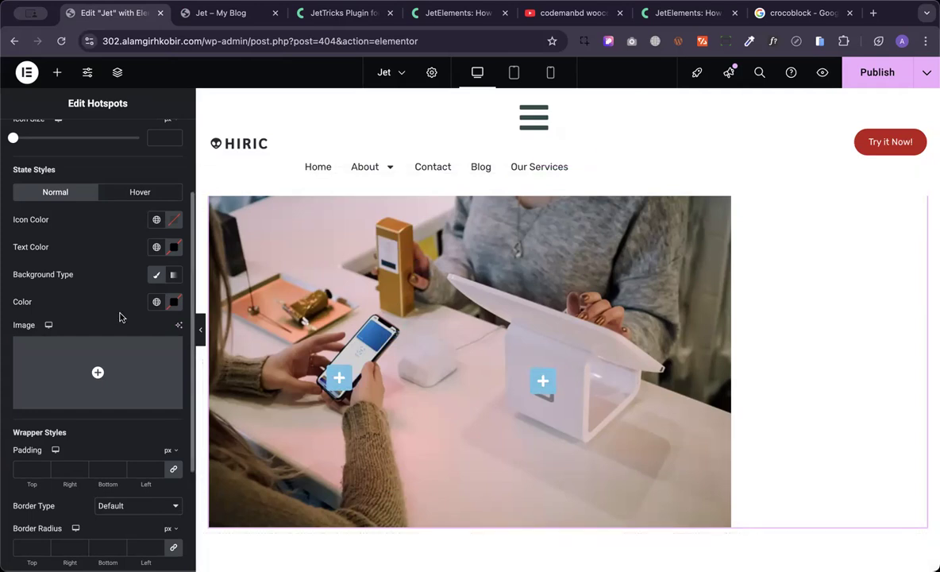
left_click(747, 42)
left_click(693, 62)
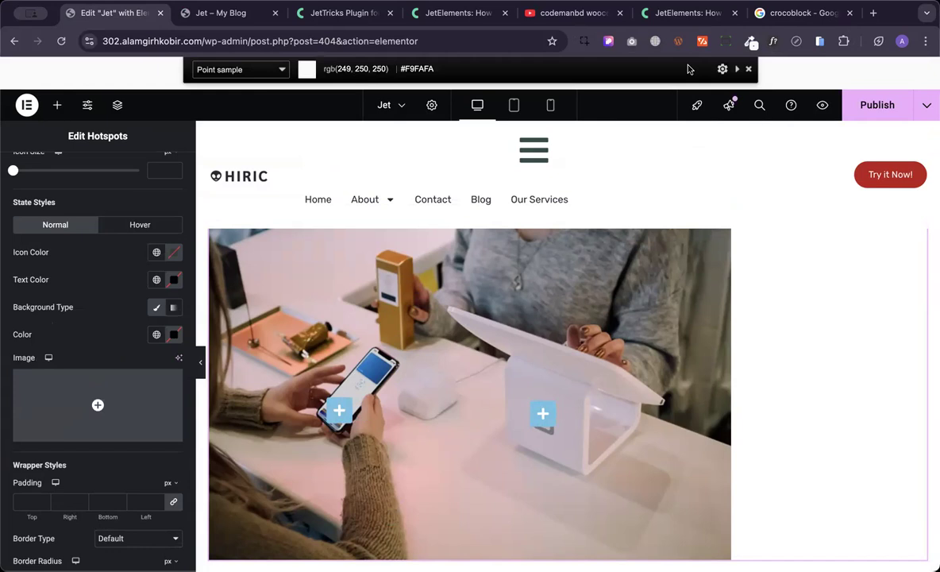
left_click(371, 474)
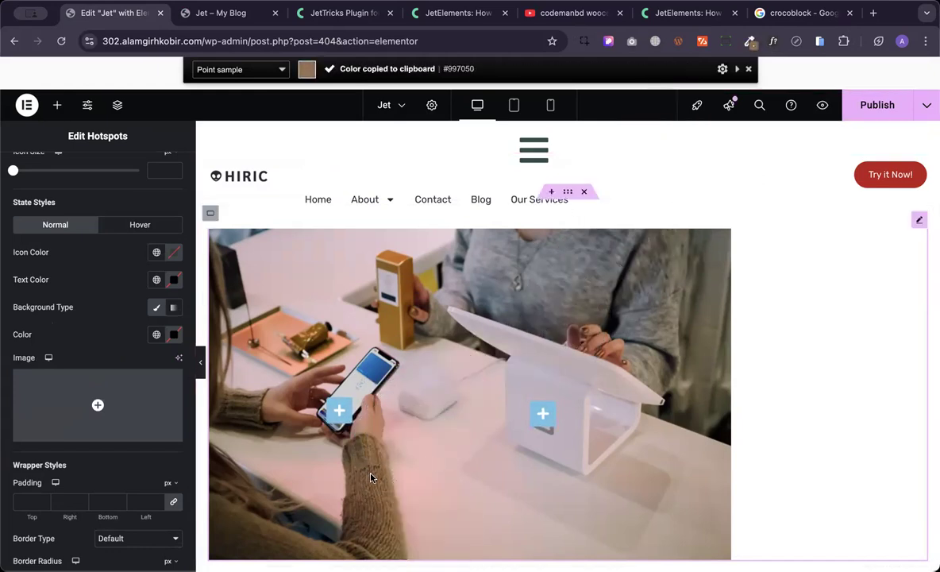
left_click(176, 337)
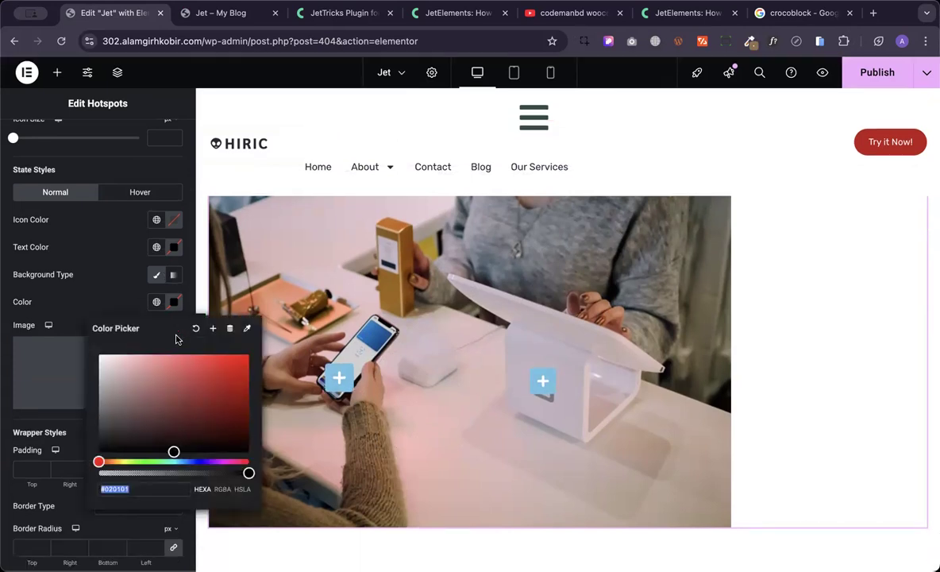
key("ctrl+v")
left_click(124, 325)
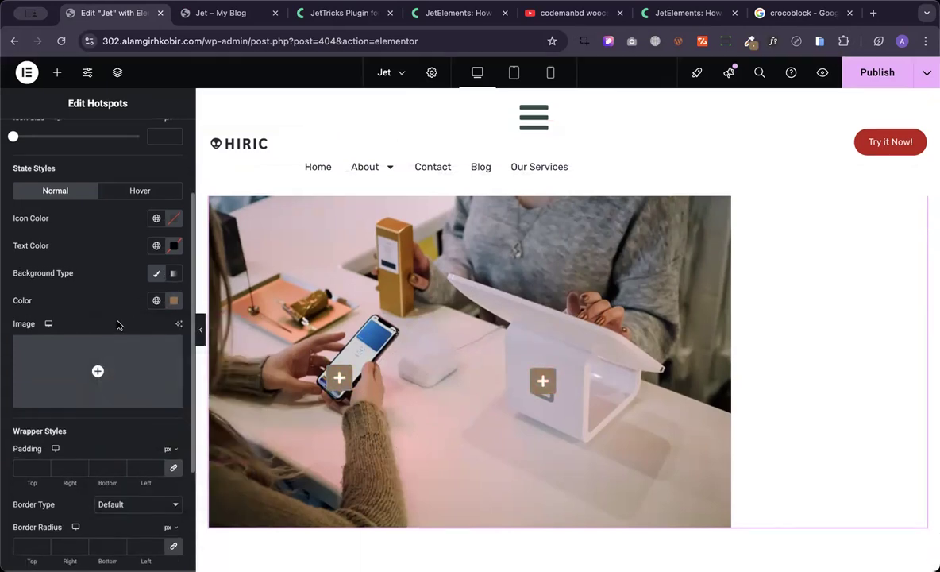
Set the hotspot border radius to 50 and try a solid border of width 4.
scroll(121, 298, "down", 3)
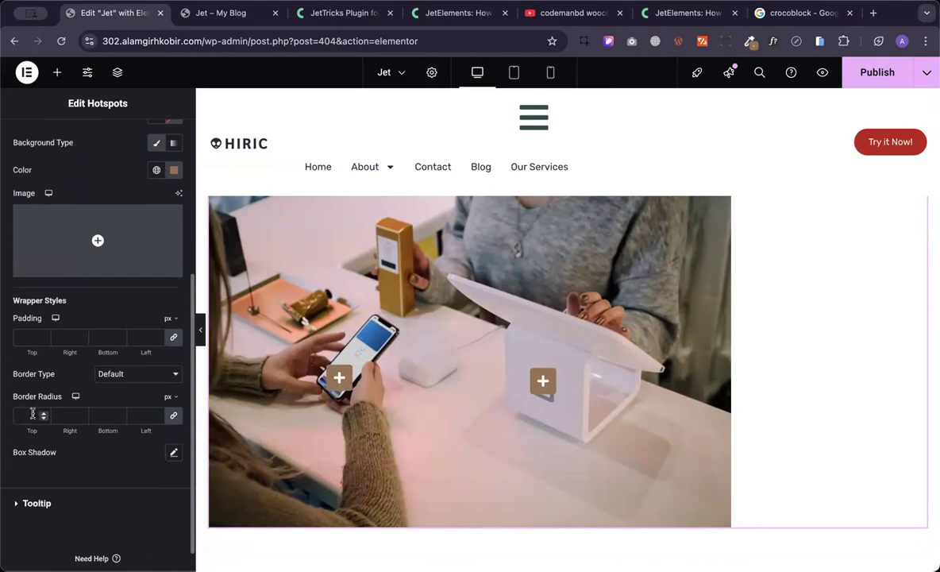
type("50")
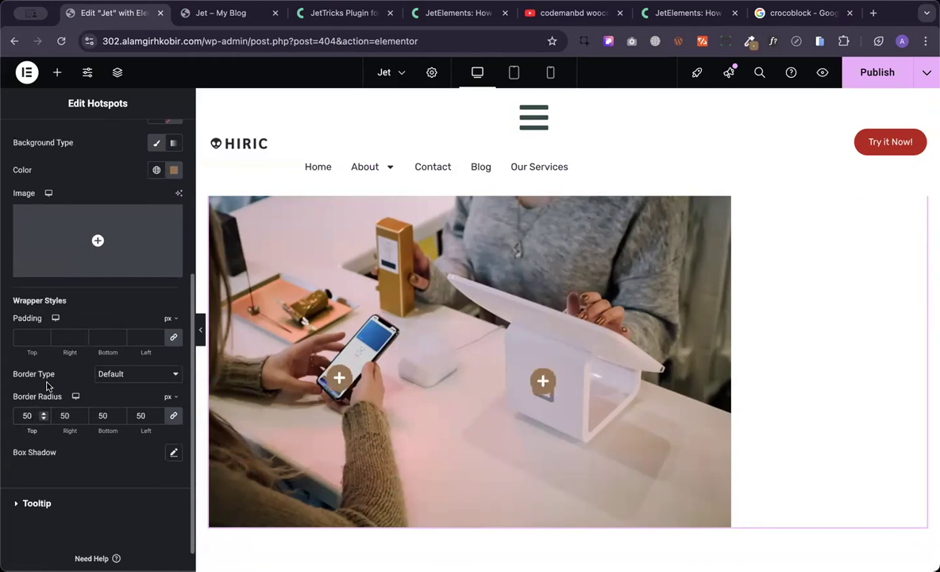
scroll(46, 385, "up", 1)
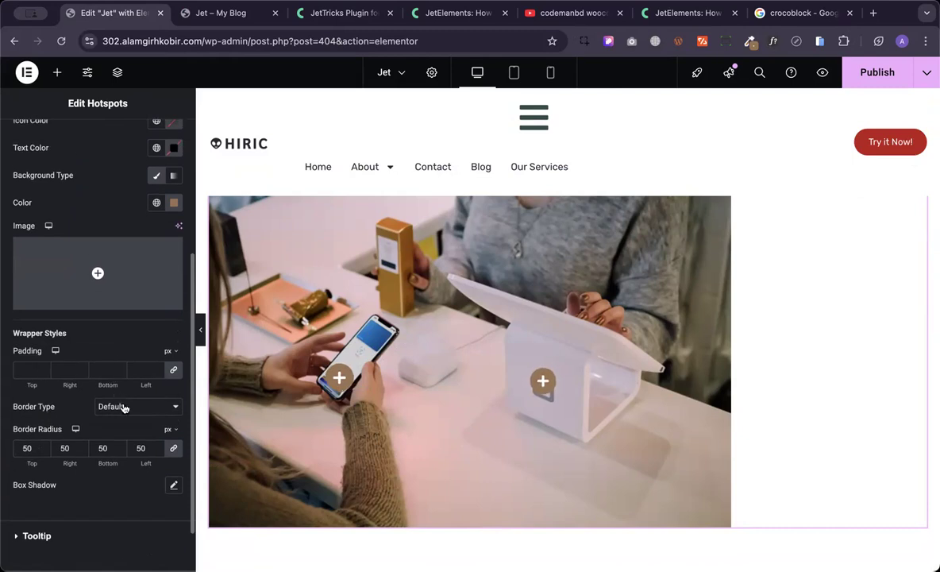
left_click(124, 409)
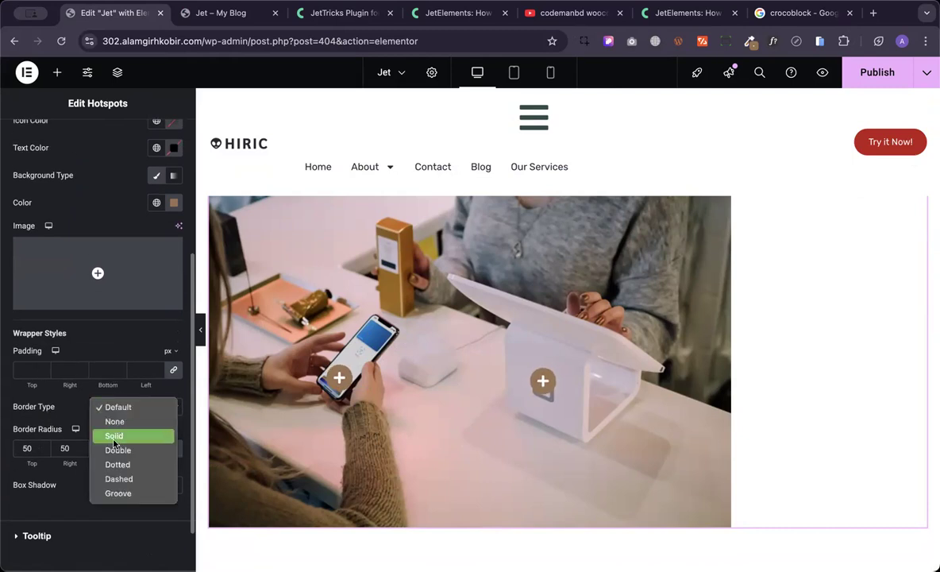
left_click(114, 438)
scroll(144, 416, "down", 1)
left_click(144, 405)
type("4")
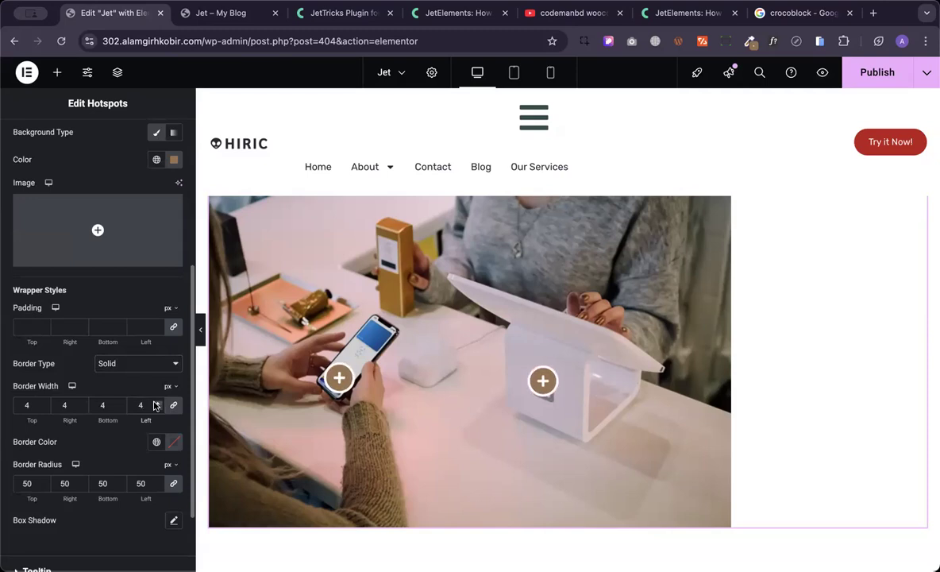
Try a semi-transparent brown border colour with a wider border.
left_click(174, 447)
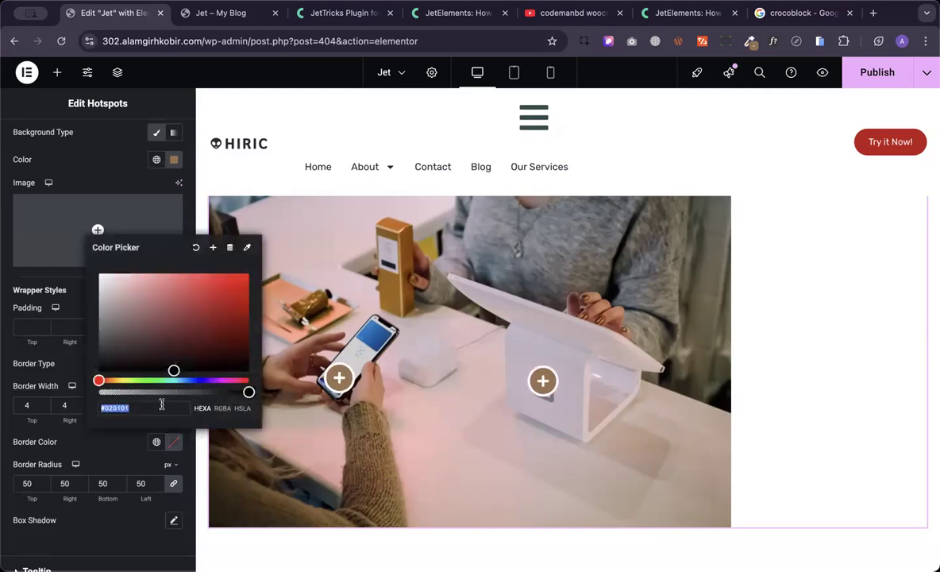
key("ctrl+v")
left_click_drag(247, 392, 195, 392)
left_click(132, 448)
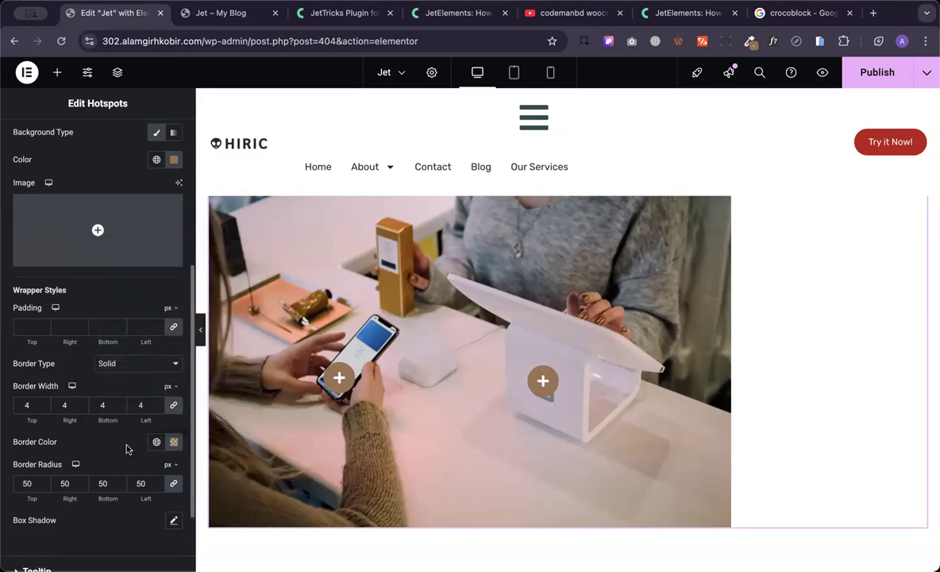
left_click(159, 403)
left_click(159, 402)
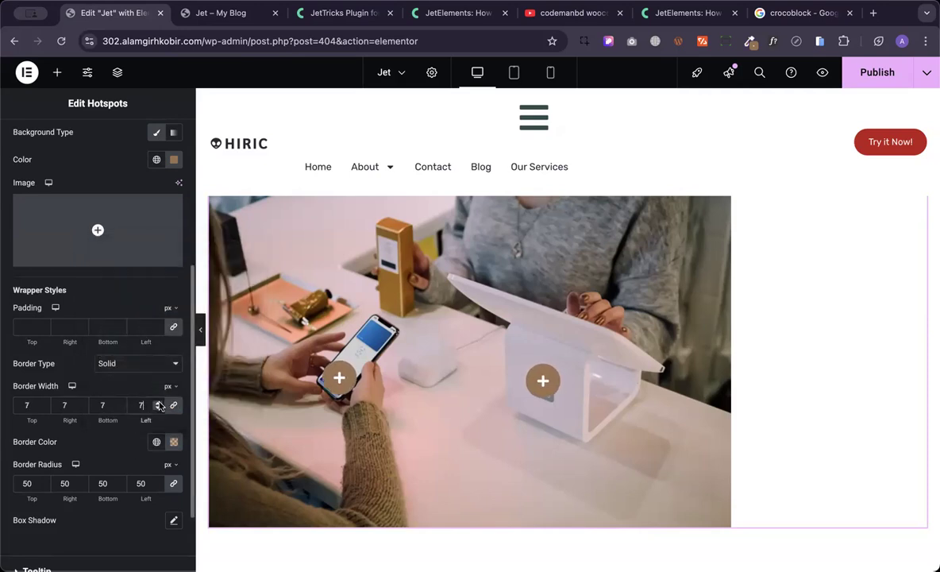
left_click(174, 442)
mouse_move(181, 340)
left_mouse_down()
mouse_move(203, 289)
mouse_move(132, 306)
mouse_move(112, 336)
left_mouse_up()
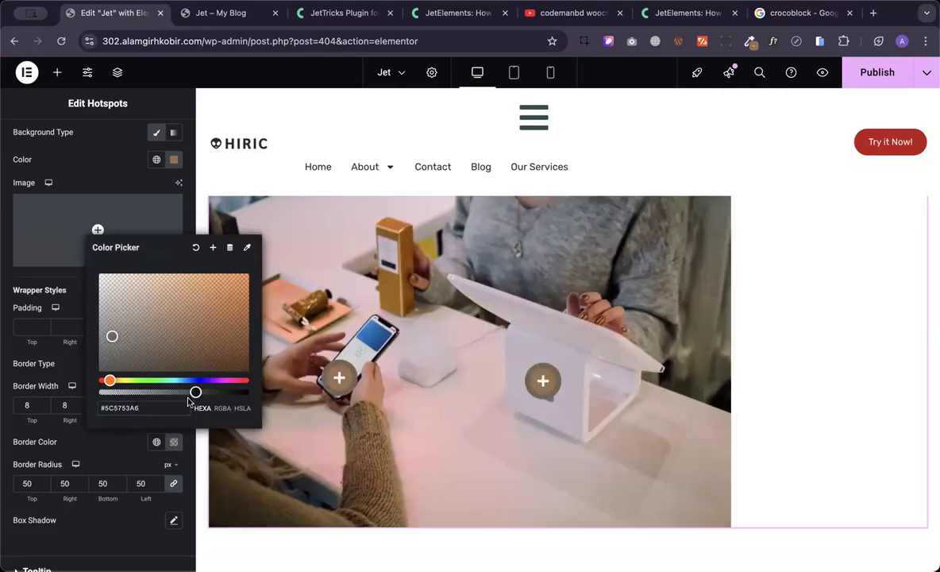
key("ctrl+v")
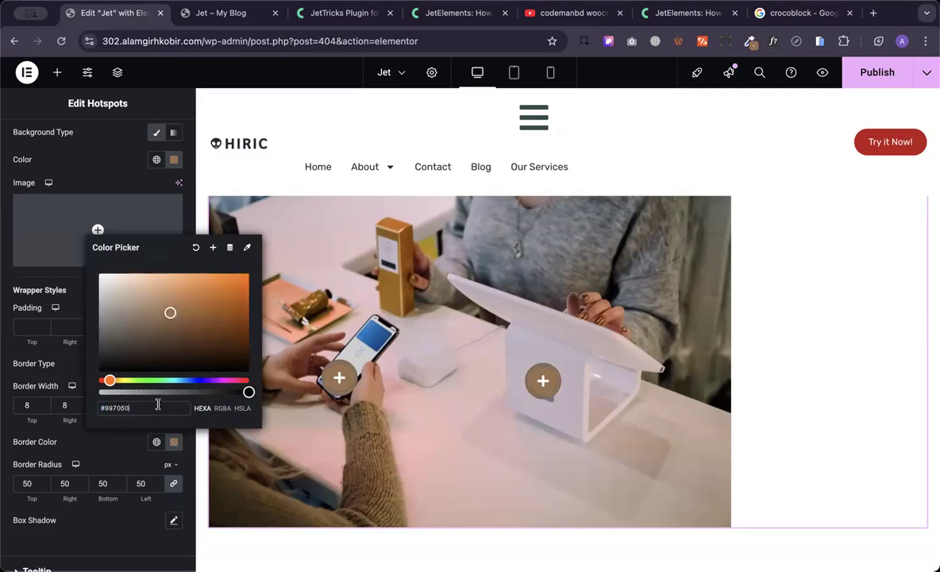
left_click_drag(245, 392, 199, 392)
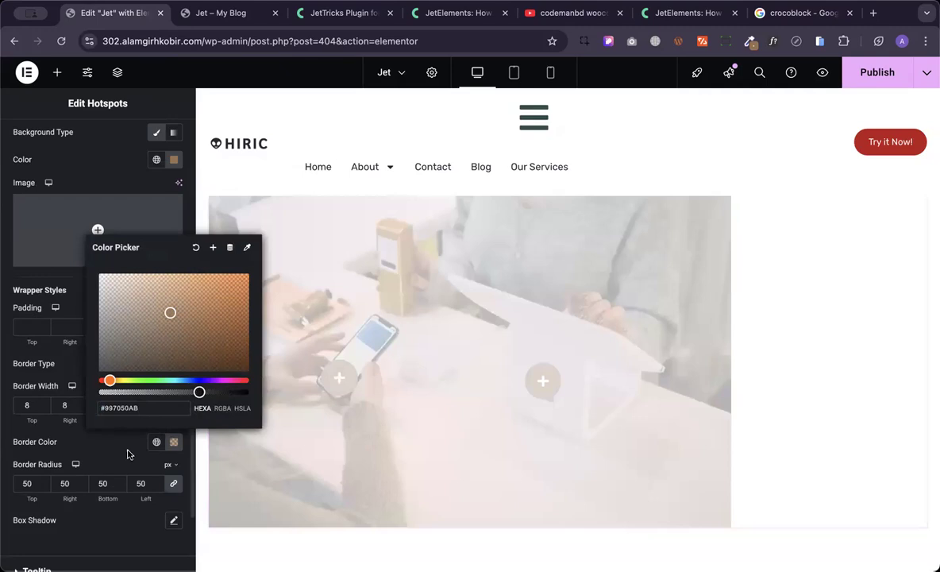
left_click(112, 452)
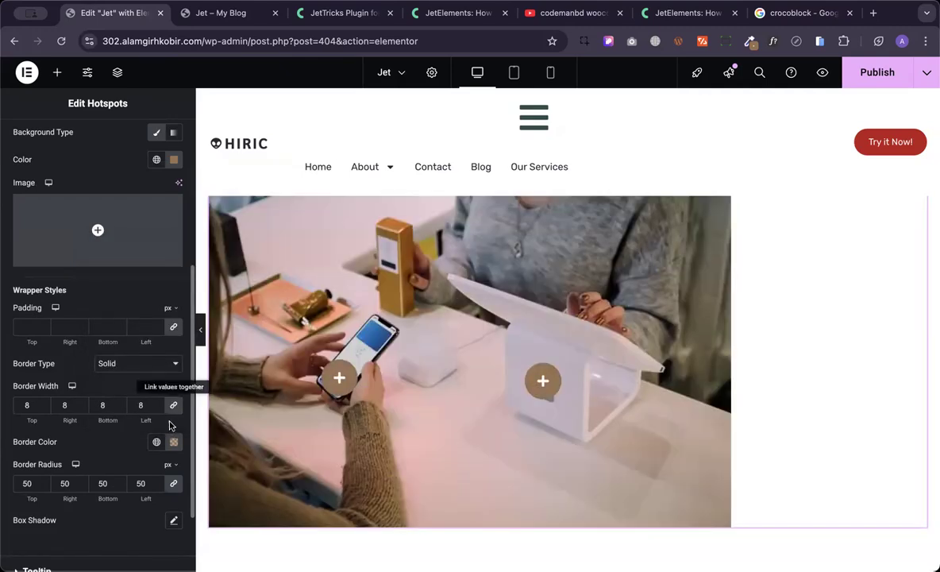
Clear the border colour and reset the border type to Default.
left_click(173, 442)
left_click(200, 246)
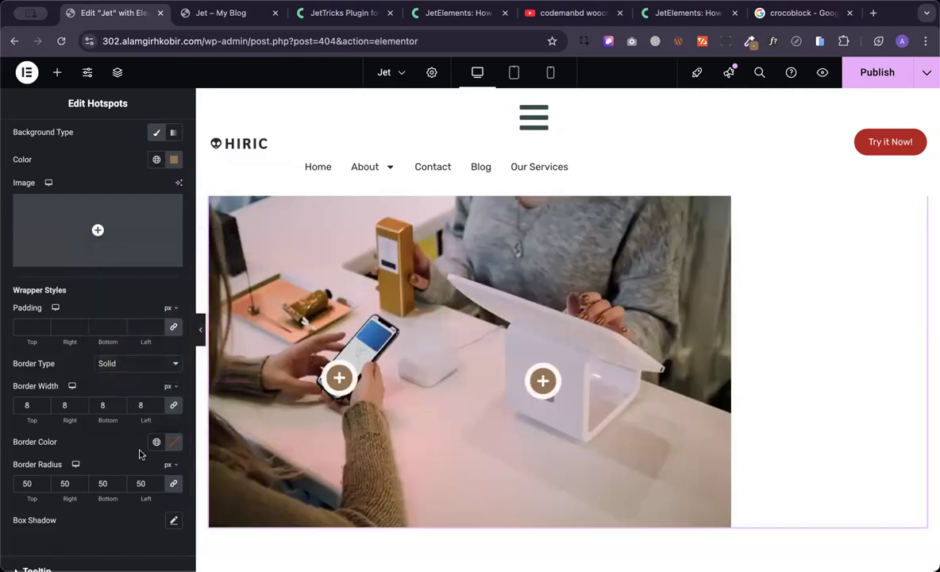
left_click(135, 371)
left_click(115, 333)
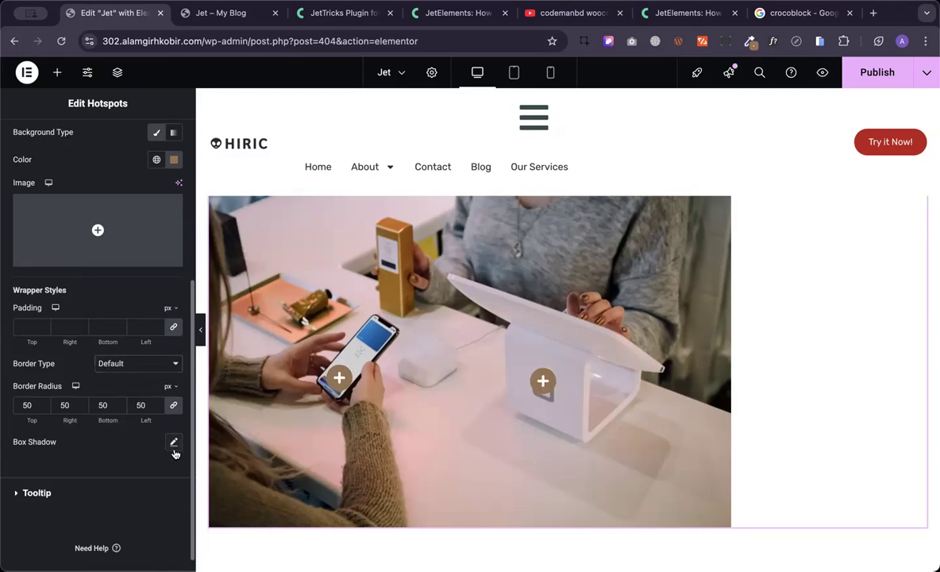
Add a #997050 box shadow with blur and zero horizontal and vertical offsets.
left_click(174, 442)
left_click(164, 476)
left_click(88, 485)
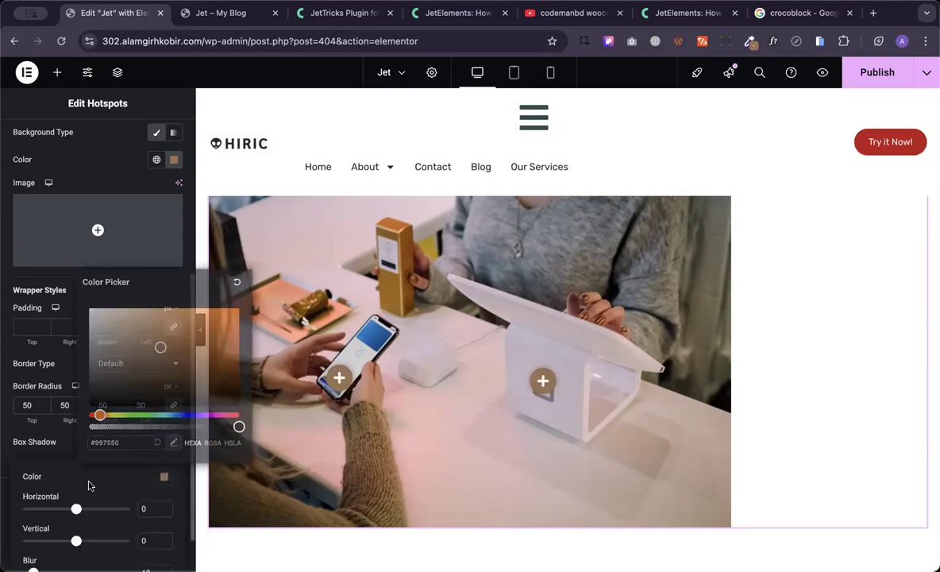
scroll(104, 476, "down", 1)
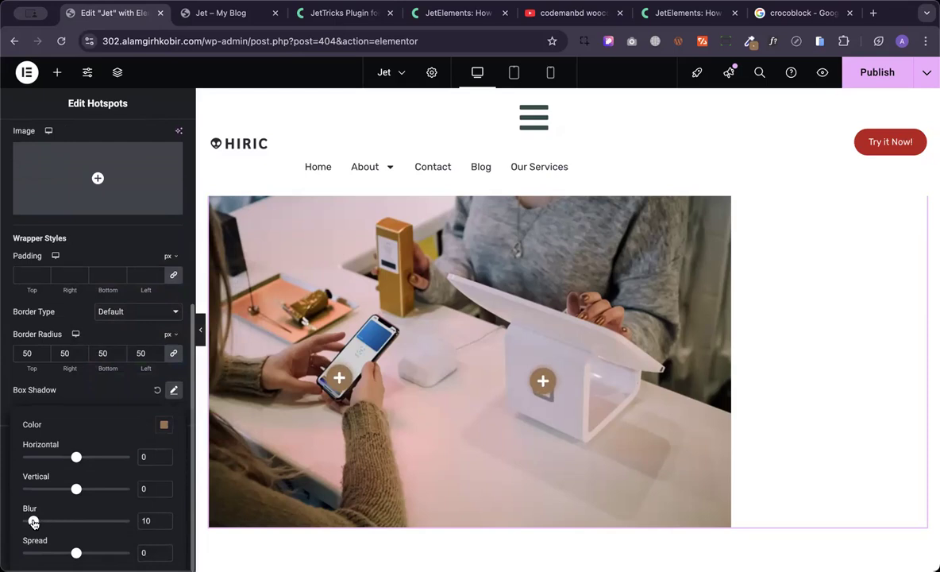
left_click_drag(33, 521, 47, 522)
left_click(164, 427)
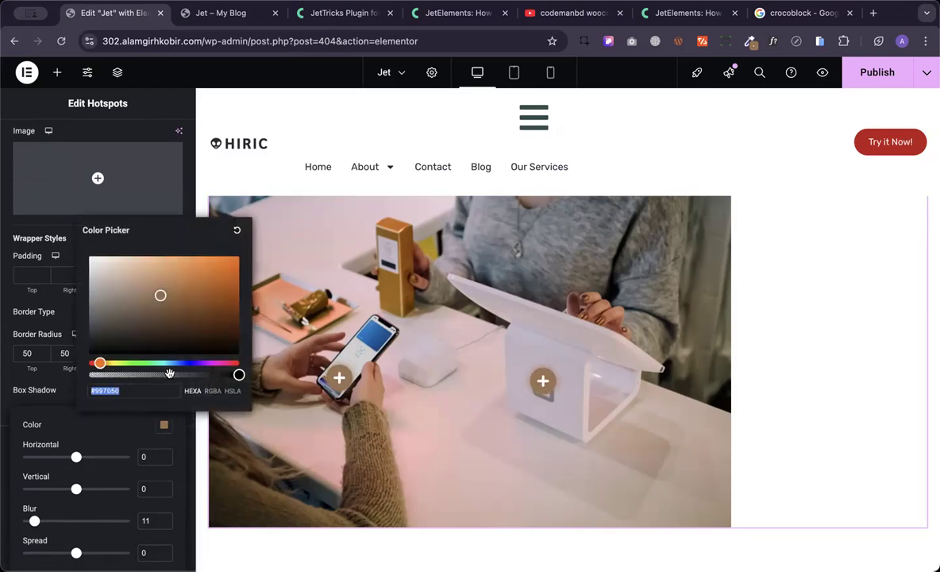
left_click(141, 430)
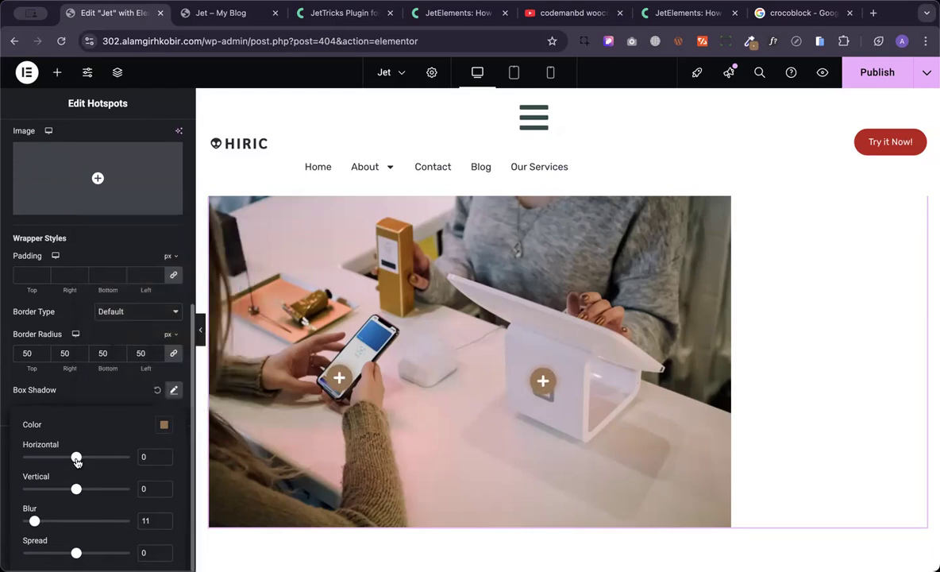
left_click_drag(77, 458, 83, 490)
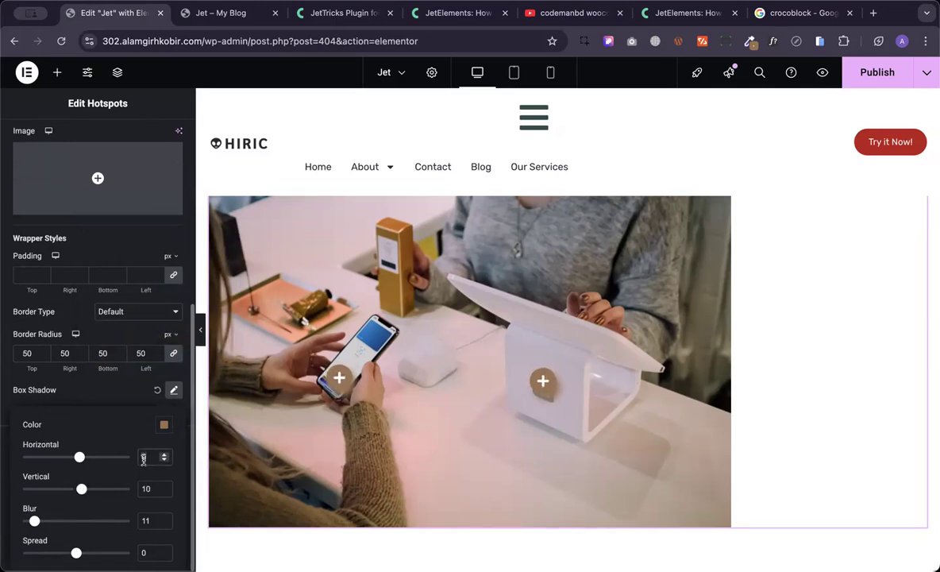
type("00")
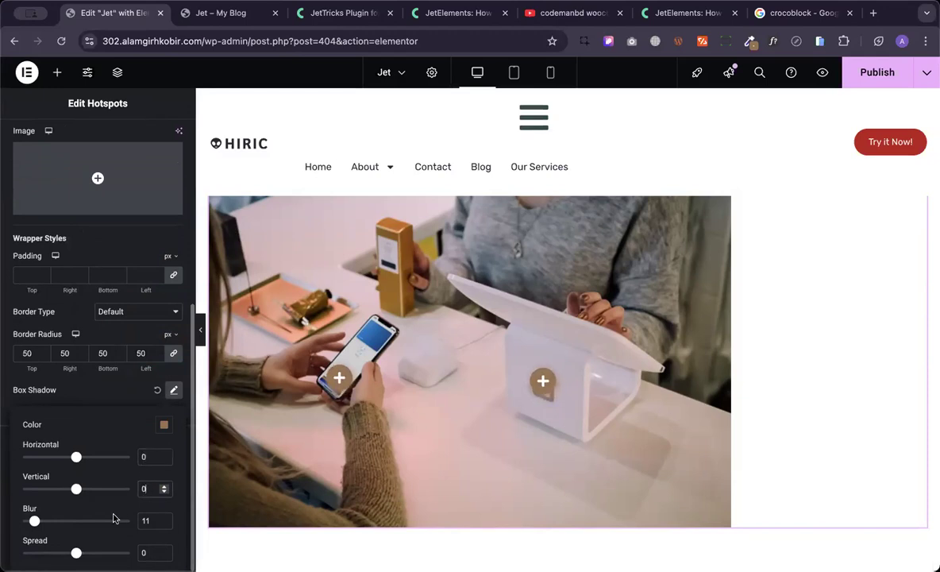
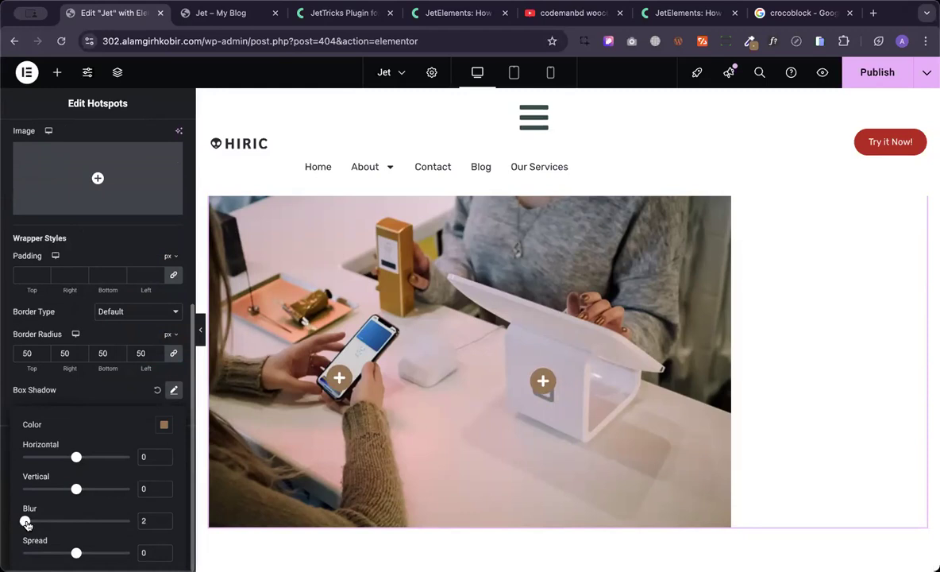
Set the hotspot box shadow to blur 21 and spread 9.
type("12")
key("Down")
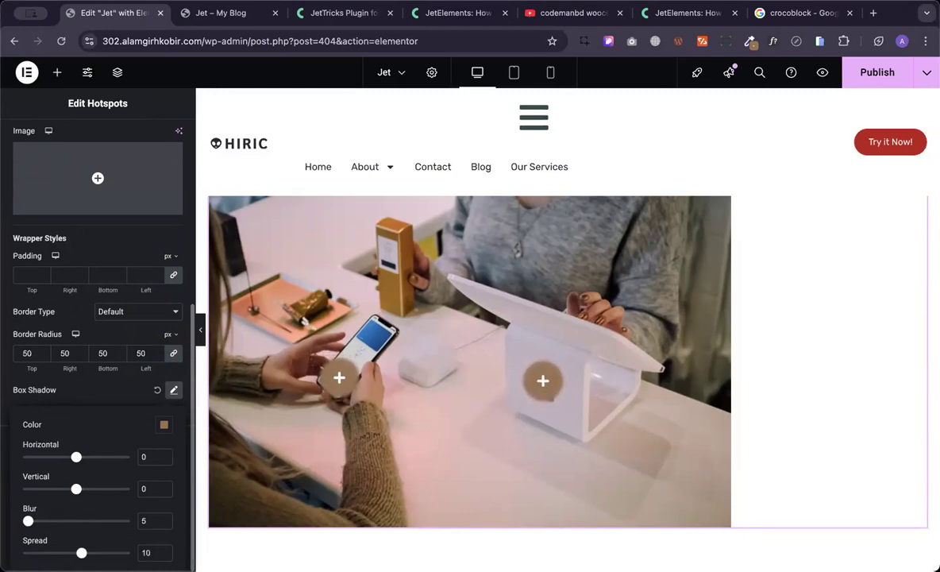
left_click(165, 427)
left_click(165, 427)
left_click_drag(29, 521, 47, 522)
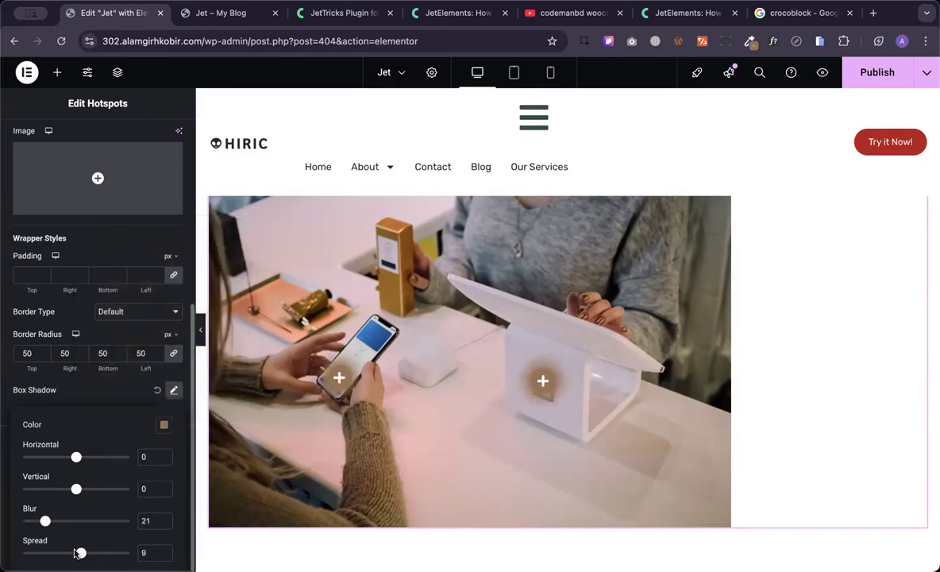
left_click_drag(91, 553, 81, 552)
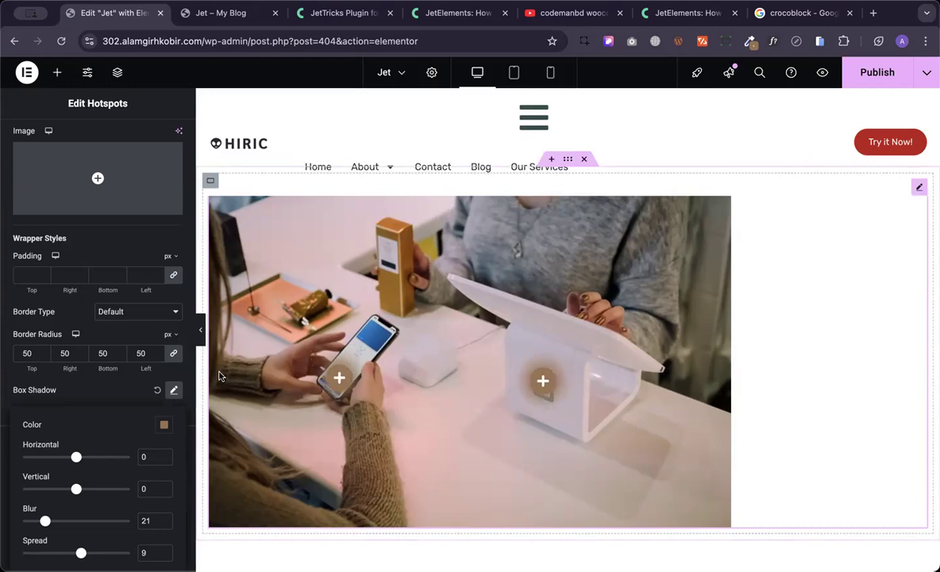
Collapse the editing panel to preview the glowing markers, then restore it.
left_click(200, 329)
left_click(200, 329)
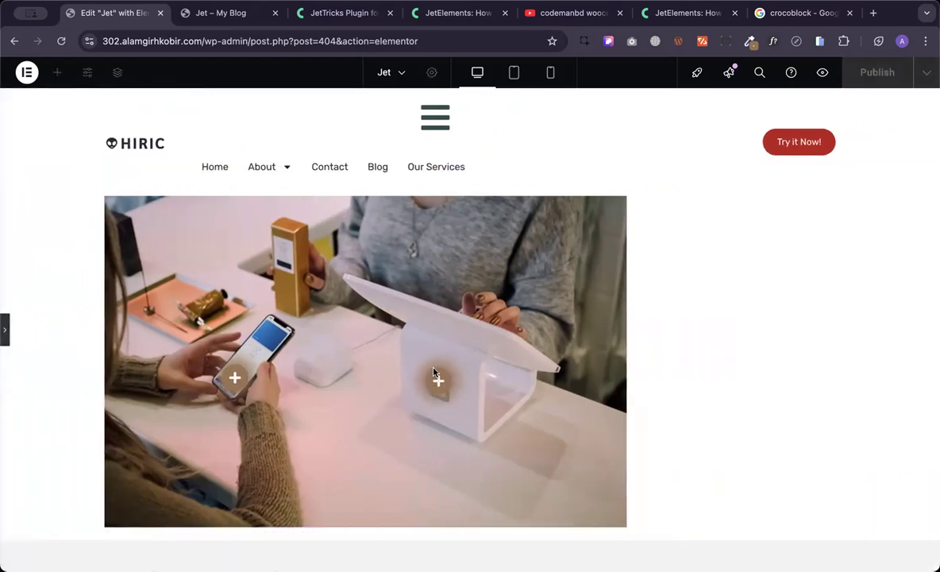
left_click(7, 333)
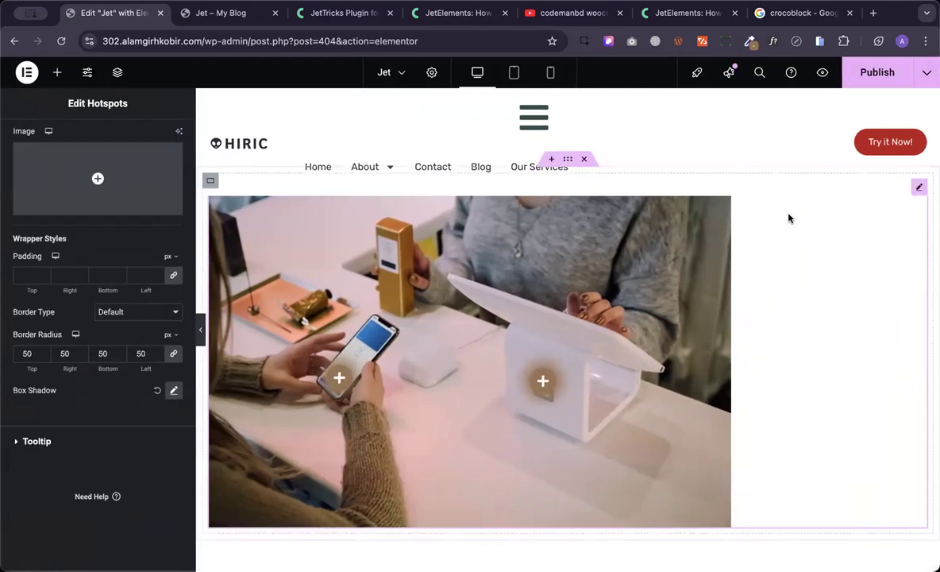
Publish, then make the hotspot background colour translucent (#997050A1).
left_click(873, 84)
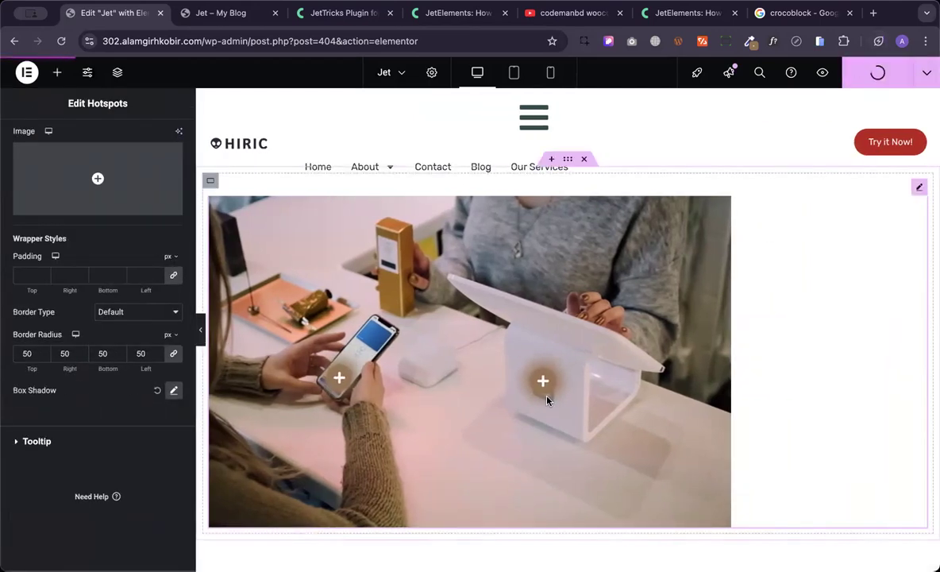
scroll(114, 298, "up", 3)
scroll(113, 298, "up", 2)
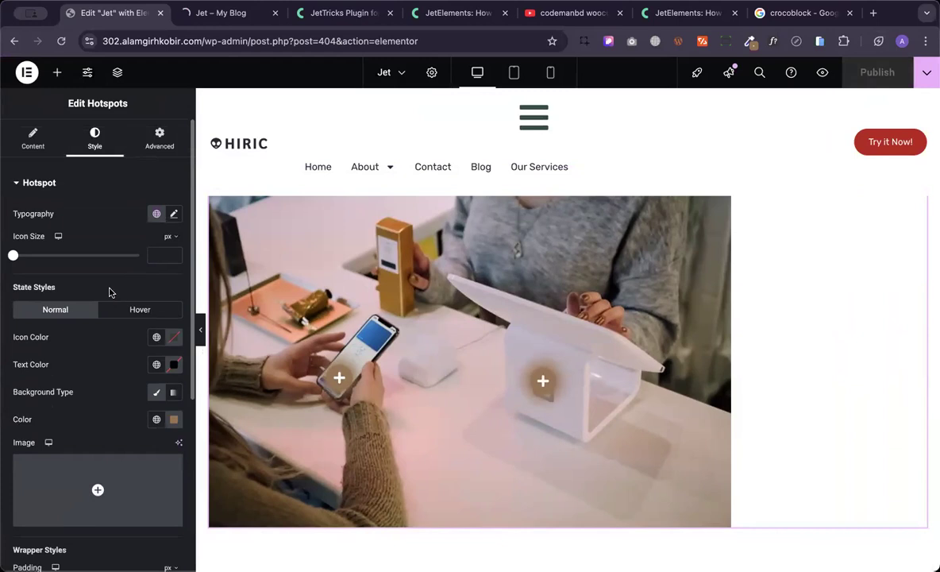
left_click(32, 136)
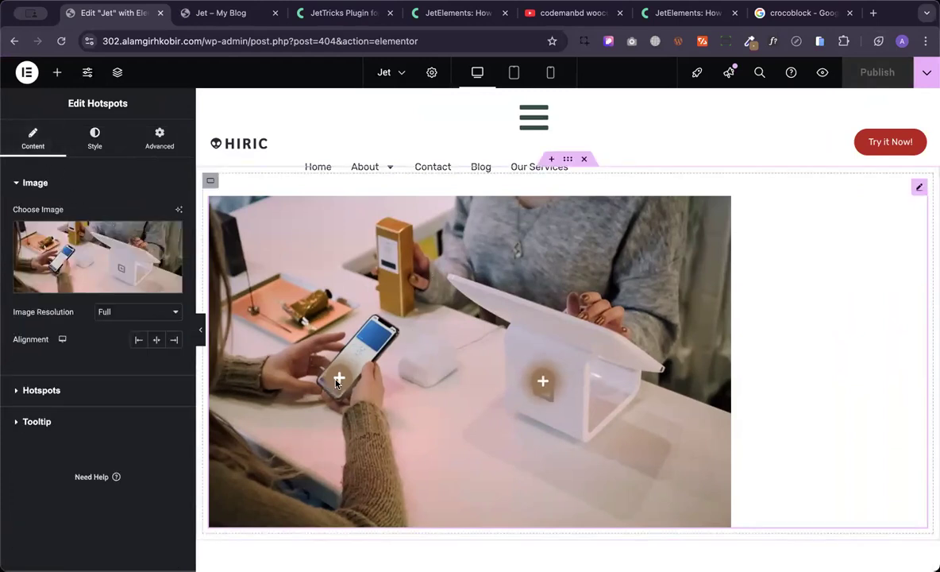
left_click(99, 135)
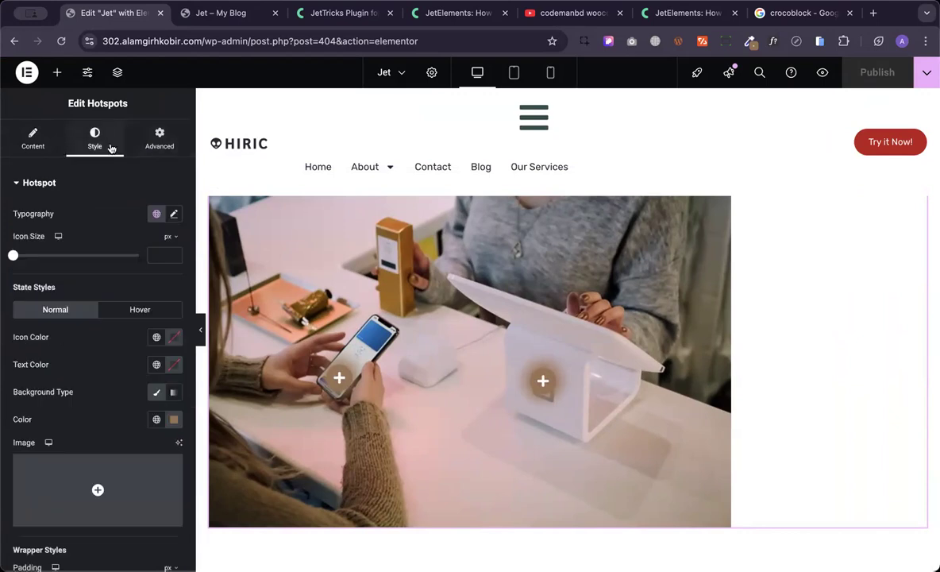
left_click(171, 419)
mouse_move(177, 370)
left_mouse_down()
mouse_move(153, 371)
mouse_move(193, 370)
left_mouse_up()
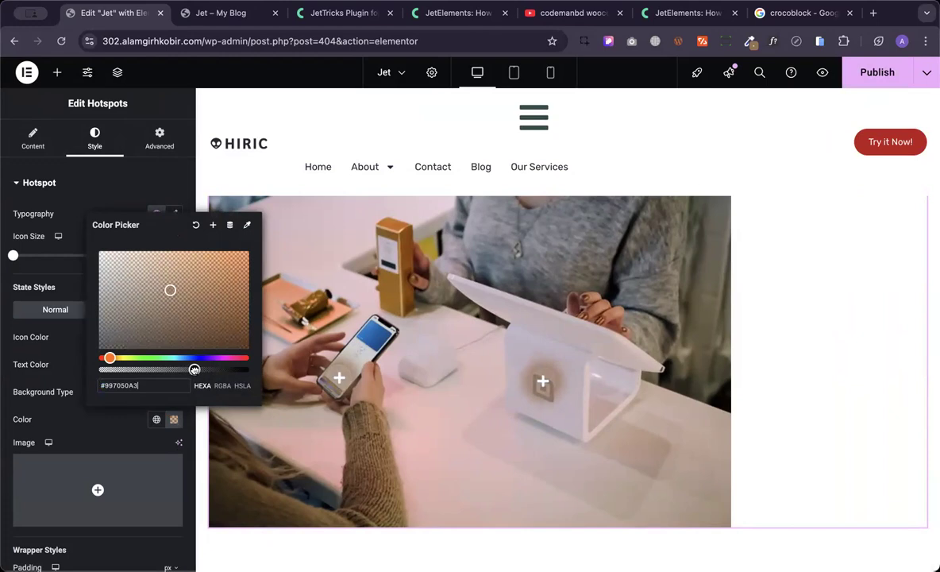
left_click(123, 427)
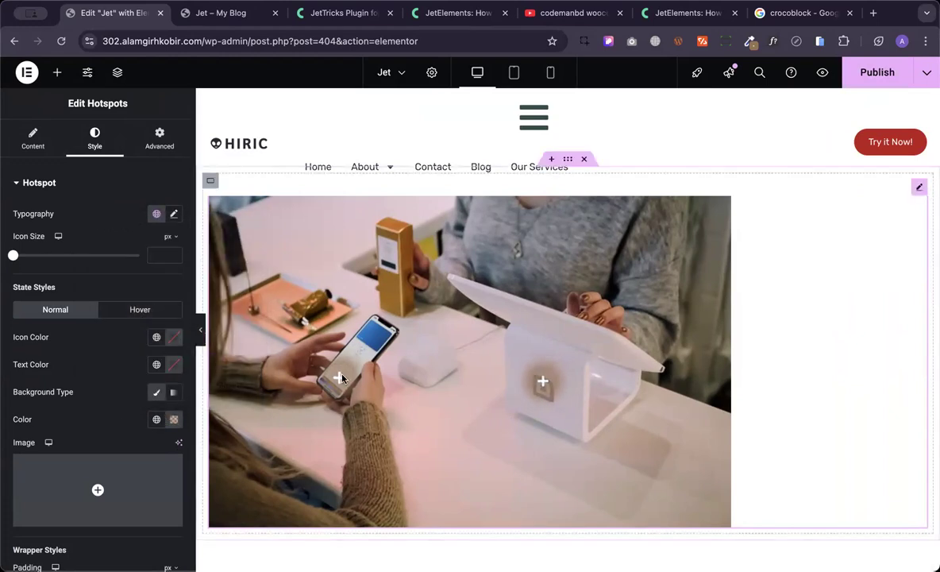
Set the hotspot icon colour to semi-transparent white #FFFFFF70.
left_click(175, 338)
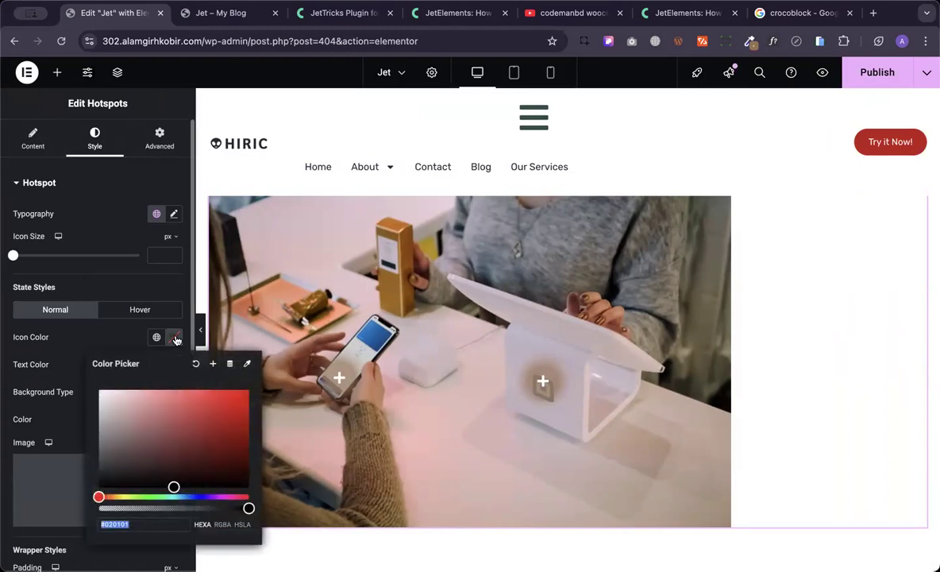
left_click_drag(161, 451, 41, 364)
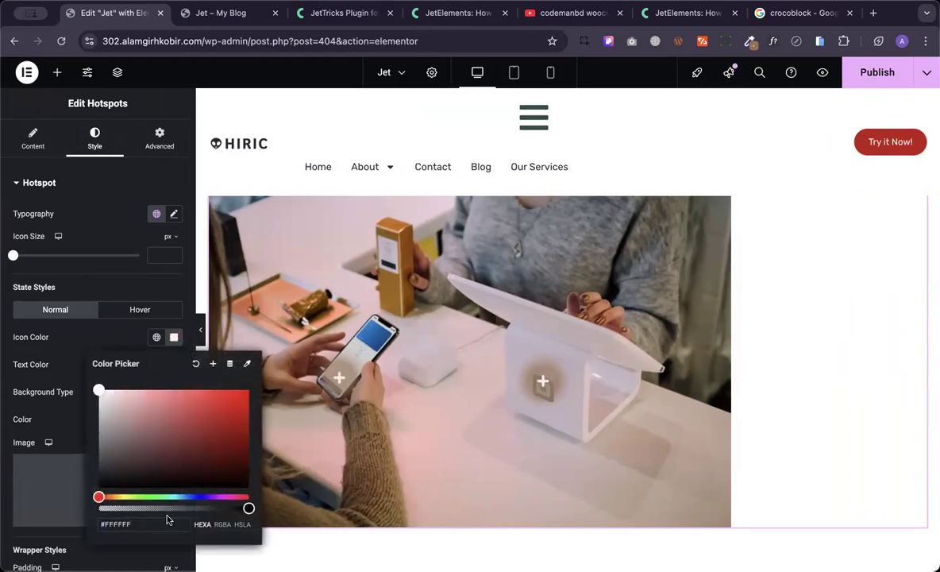
left_click_drag(167, 515, 165, 509)
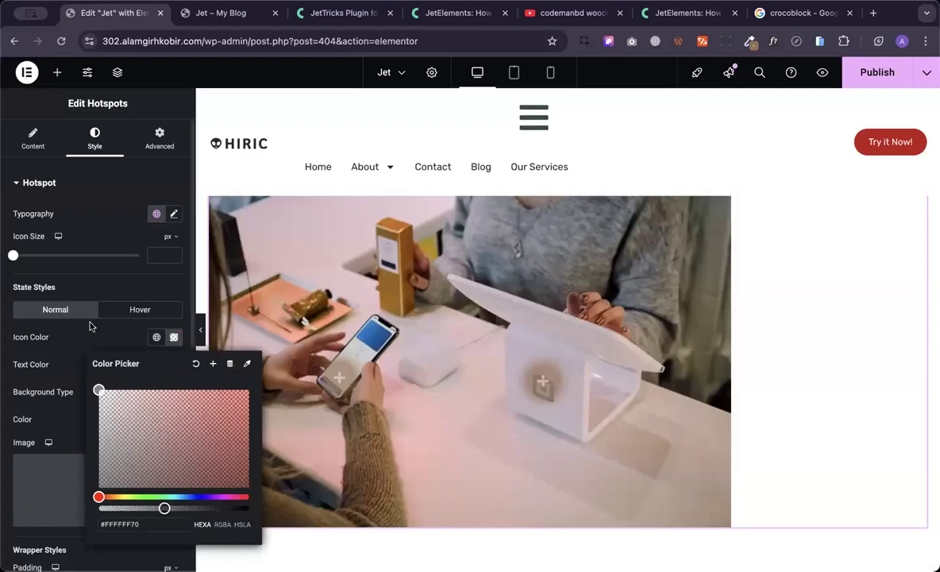
Give the hover state a white icon on a classic tan background and publish.
left_click(139, 309)
left_click(173, 338)
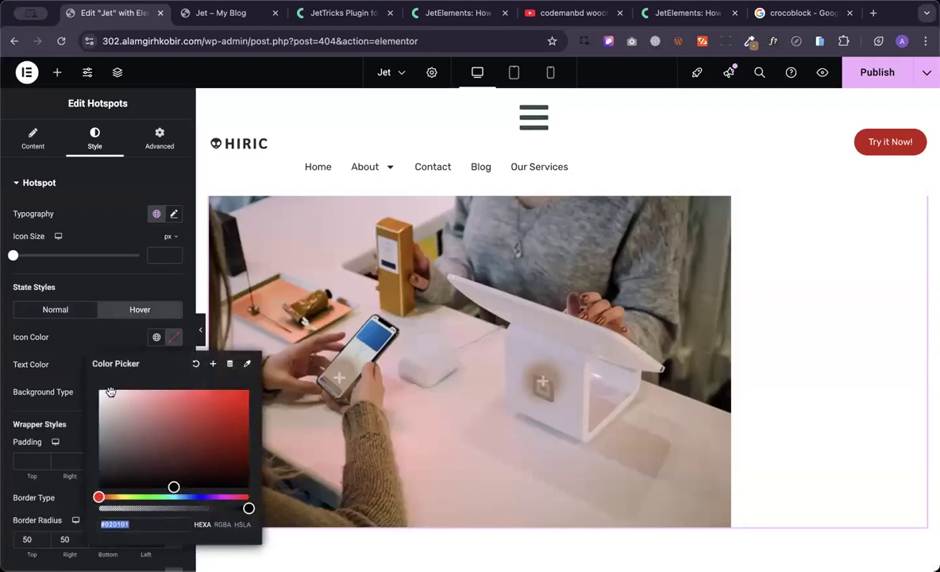
left_click(68, 348)
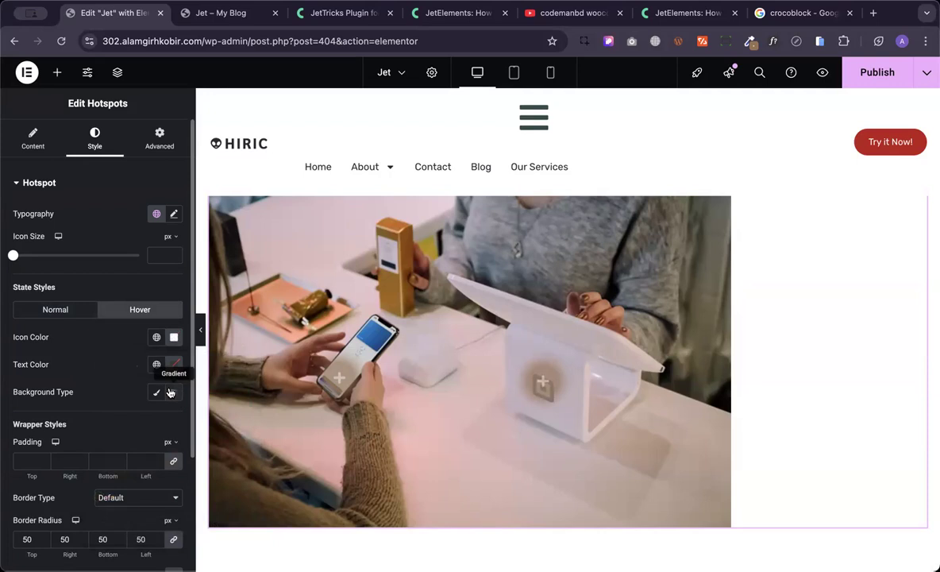
left_click(156, 392)
left_click(173, 418)
left_click(102, 424)
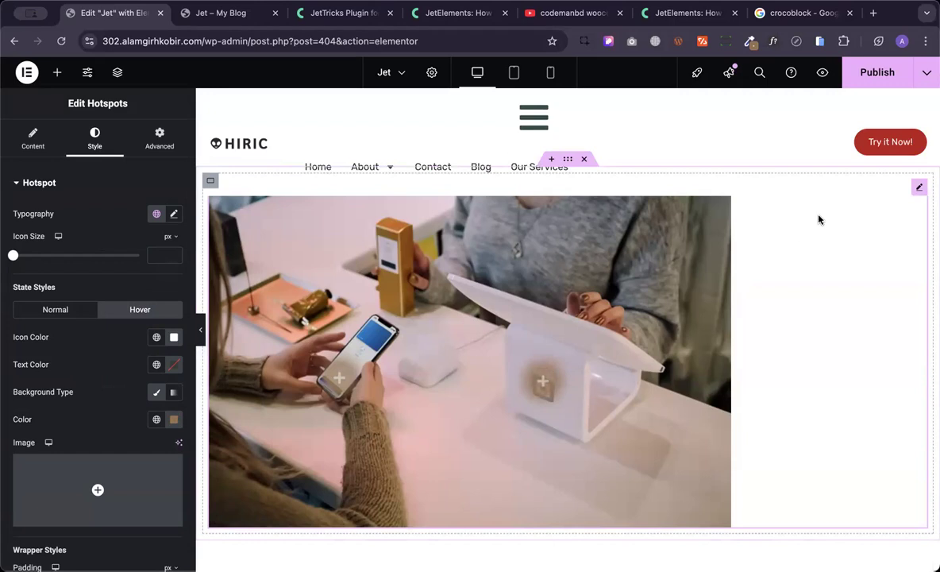
left_click(851, 83)
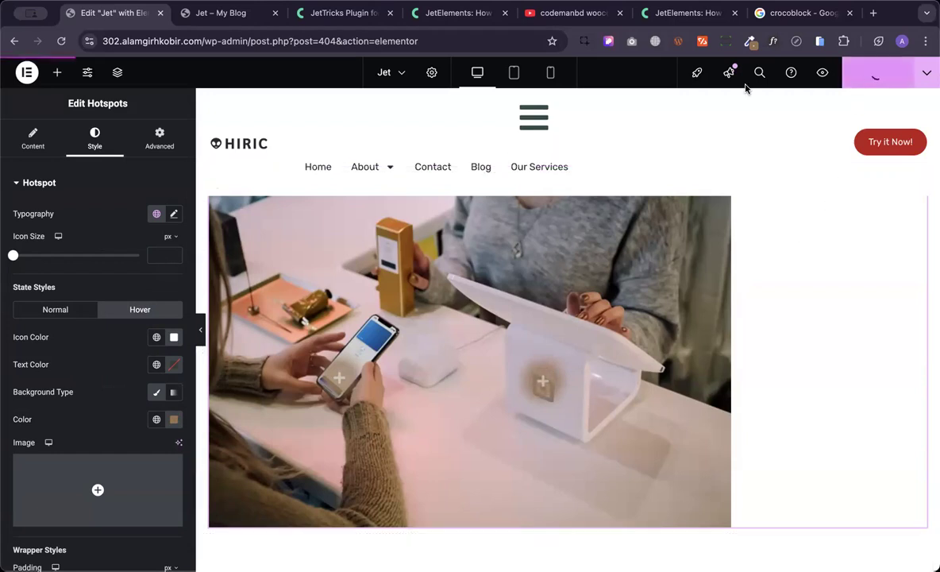
Check the hotspots on the live Jet page, including the 'Mobile Phone' tooltip.
left_click(235, 19)
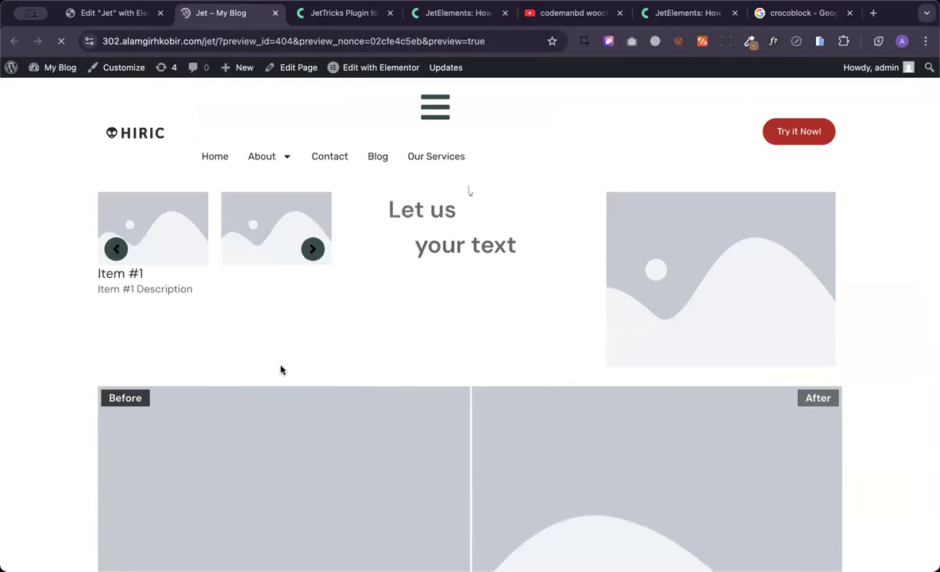
scroll(281, 370, "down", 10)
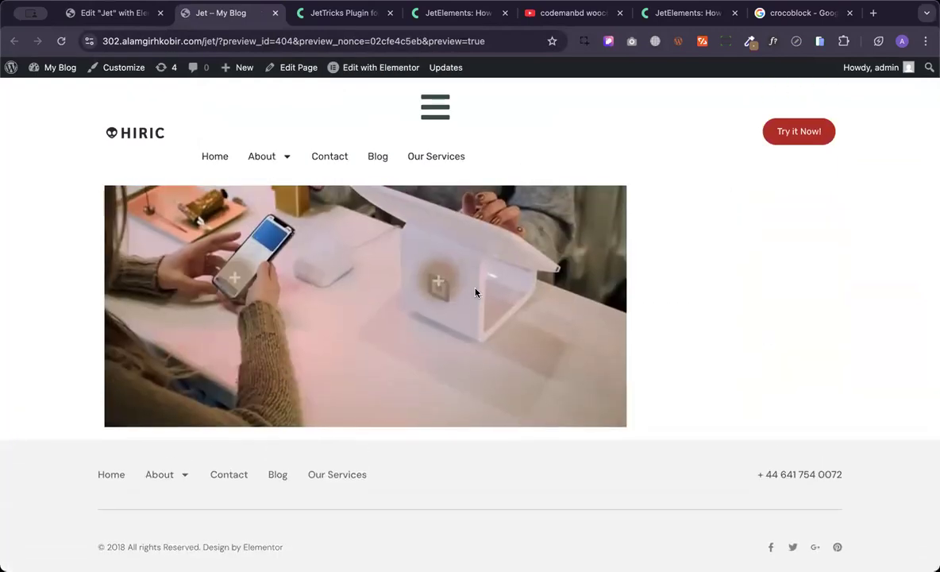
mouse_move(438, 283)
mouse_move(235, 276)
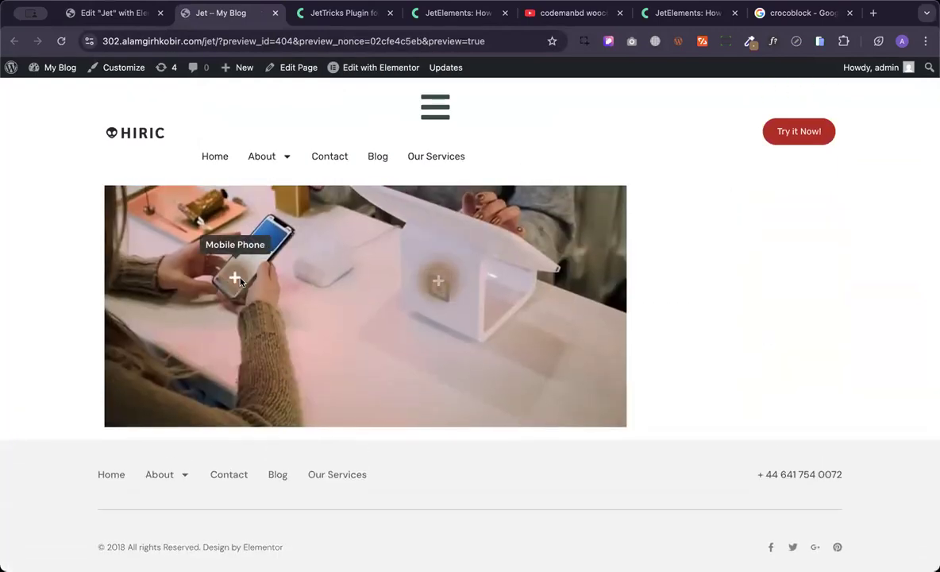
scroll(359, 362, "up", 3)
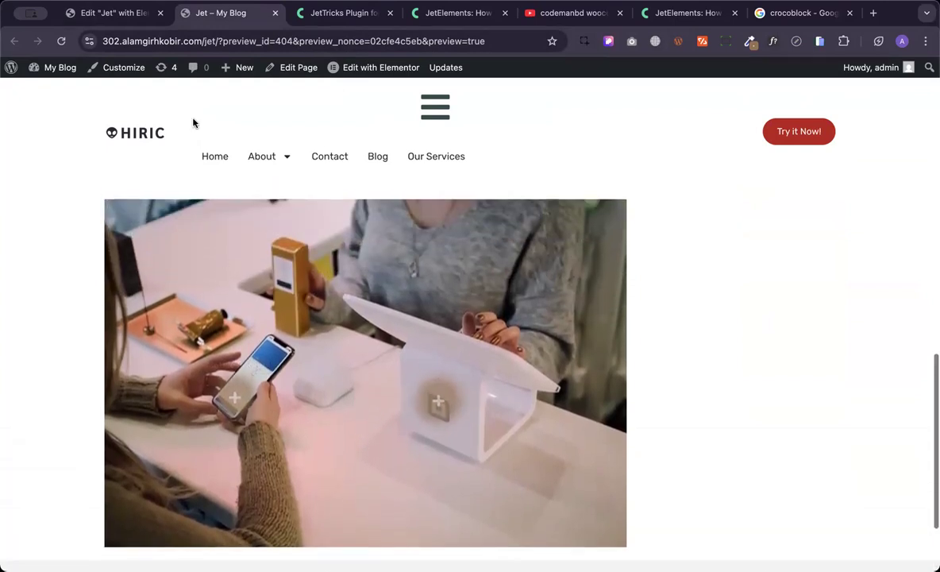
left_click(115, 13)
Add a flexbox container at the page bottom holding a JetTricks Unfold widget.
scroll(454, 328, "down", 5)
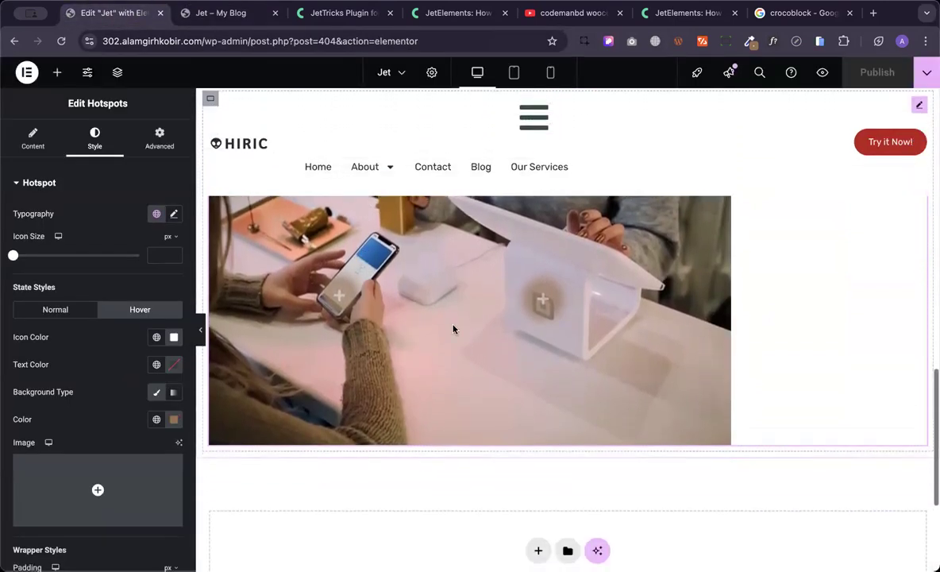
scroll(539, 349, "down", 2)
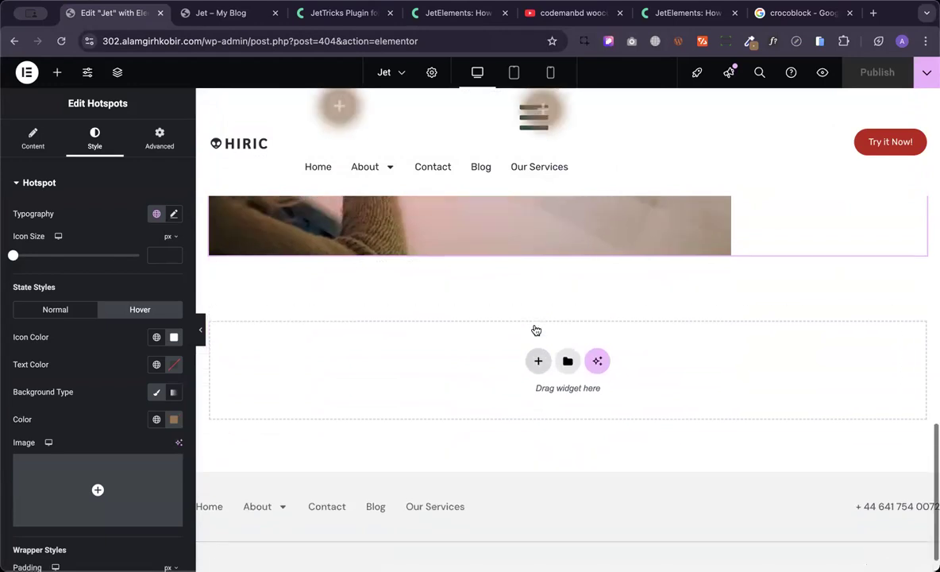
scroll(536, 330, "up", 2)
scroll(536, 330, "down", 1)
left_click(537, 373)
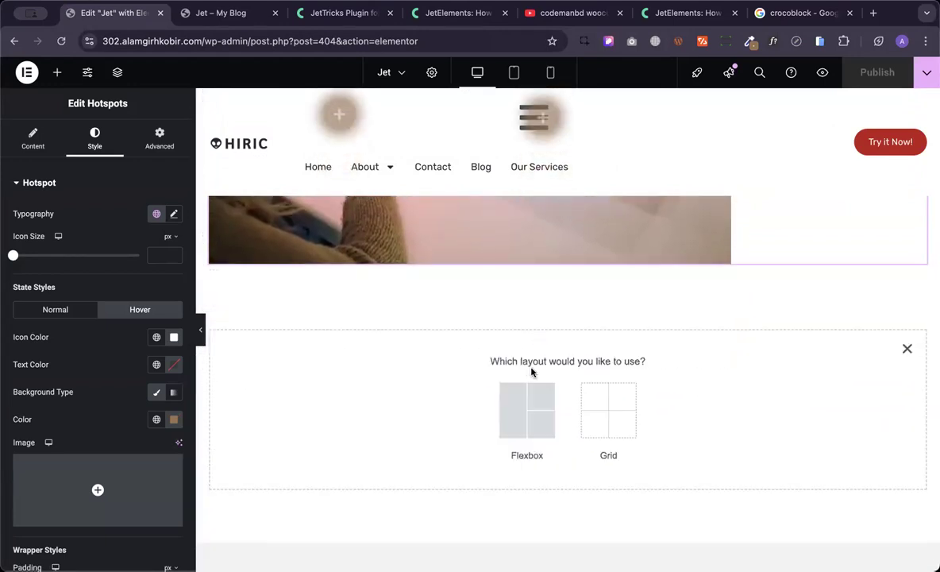
left_click(520, 406)
left_click(395, 399)
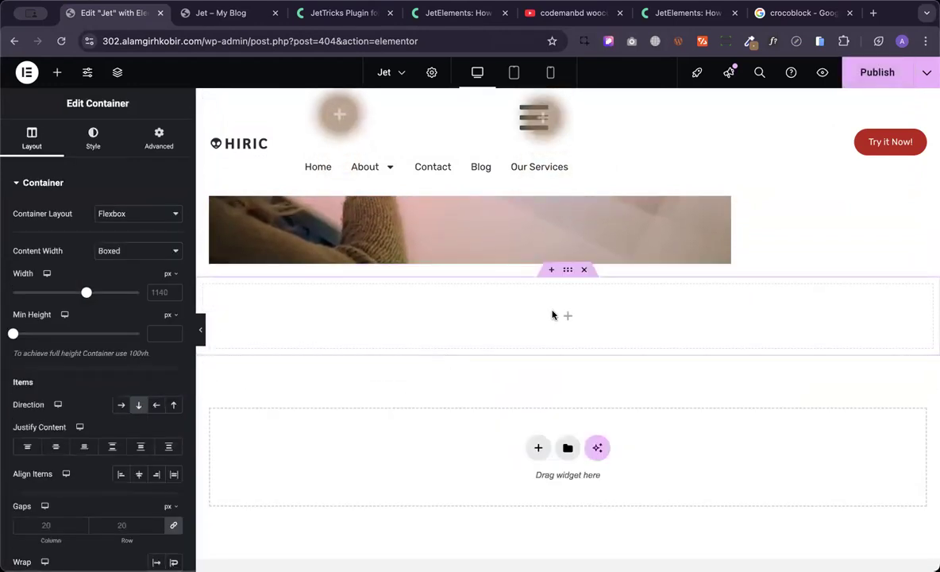
left_click(57, 72)
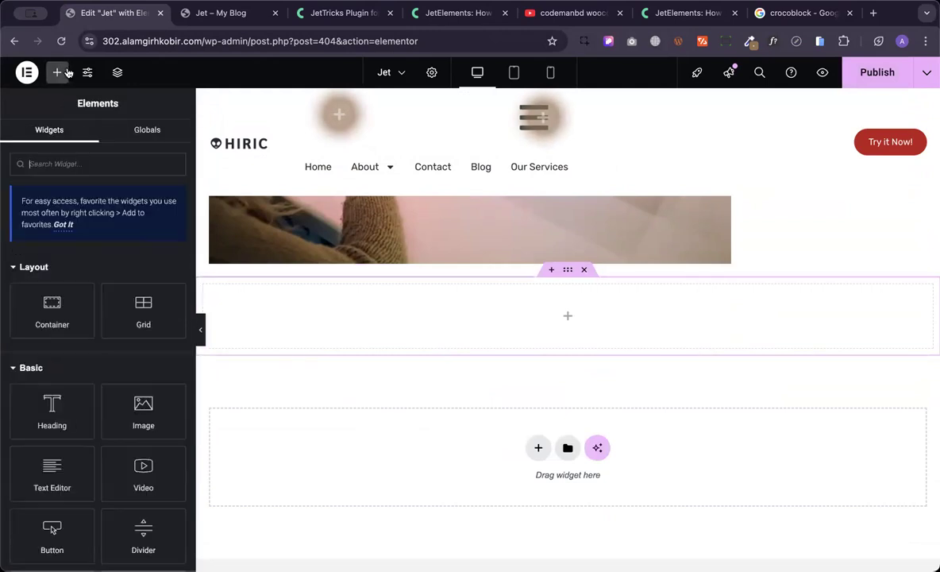
scroll(89, 384, "down", 20)
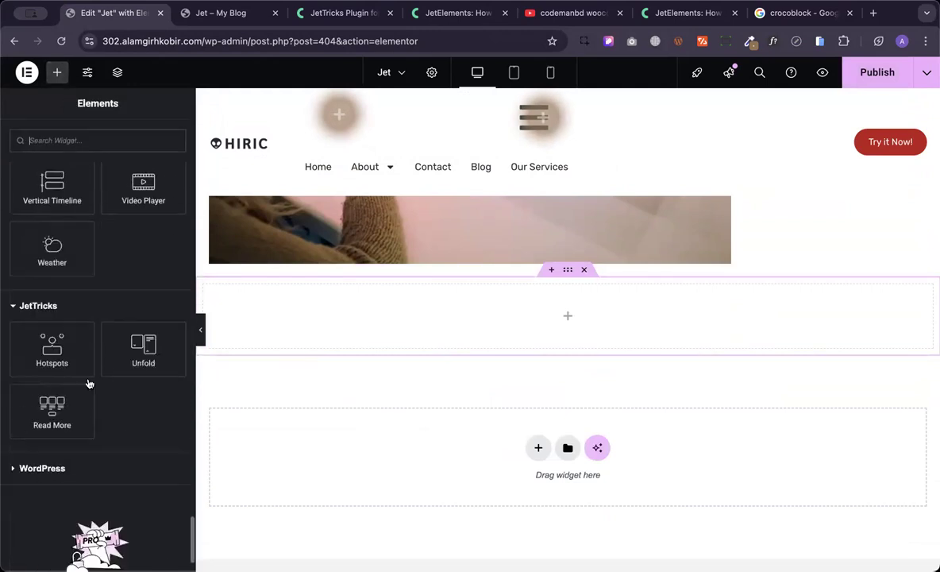
scroll(89, 379, "up", 2)
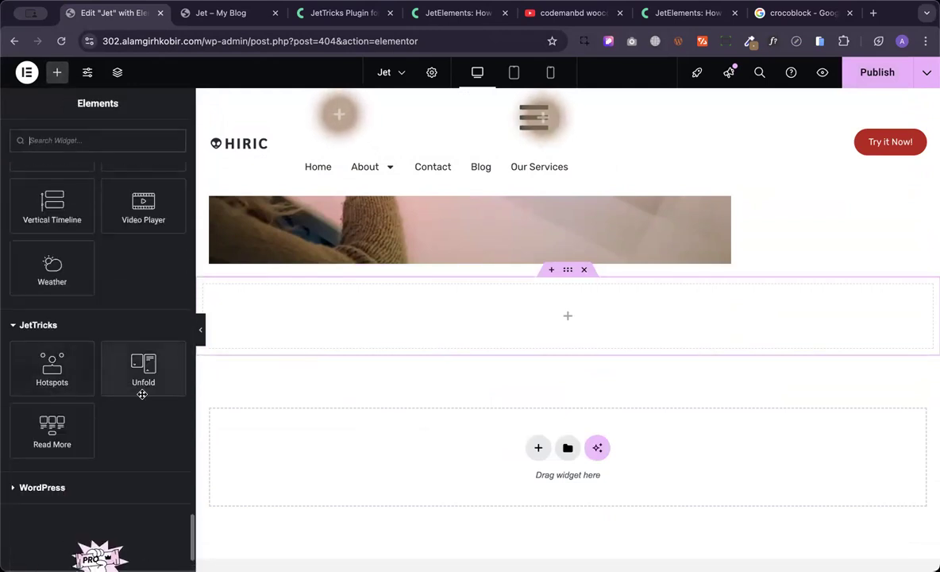
left_click_drag(148, 374, 359, 339)
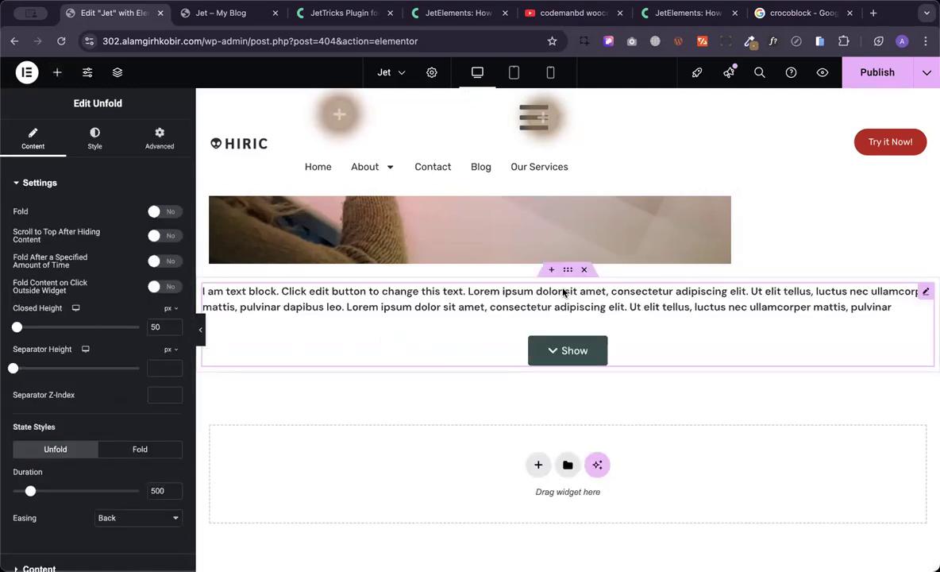
Add a new flexbox section below it with a centre-aligned heading.
scroll(548, 333, "down", 3)
left_click(538, 357)
left_click(508, 385)
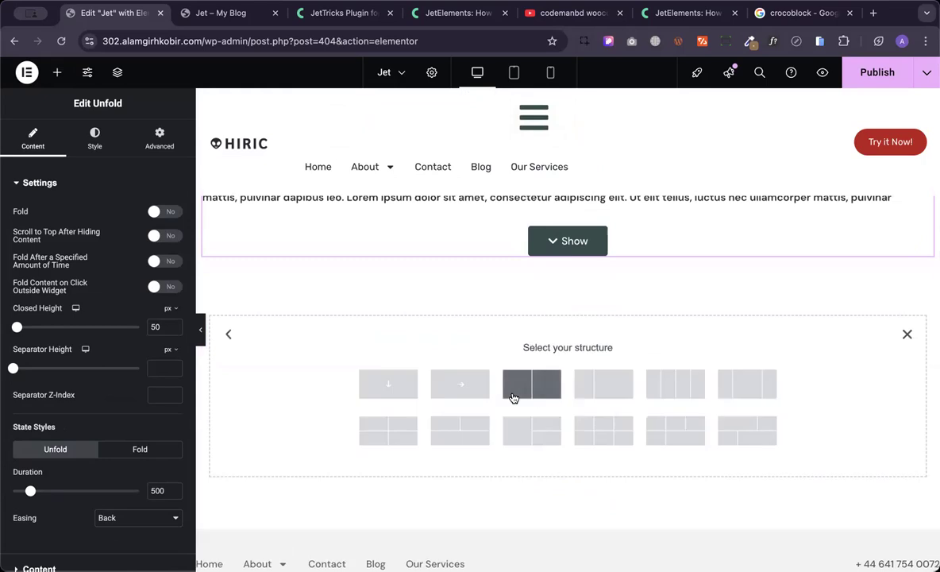
left_click(515, 389)
left_click(57, 73)
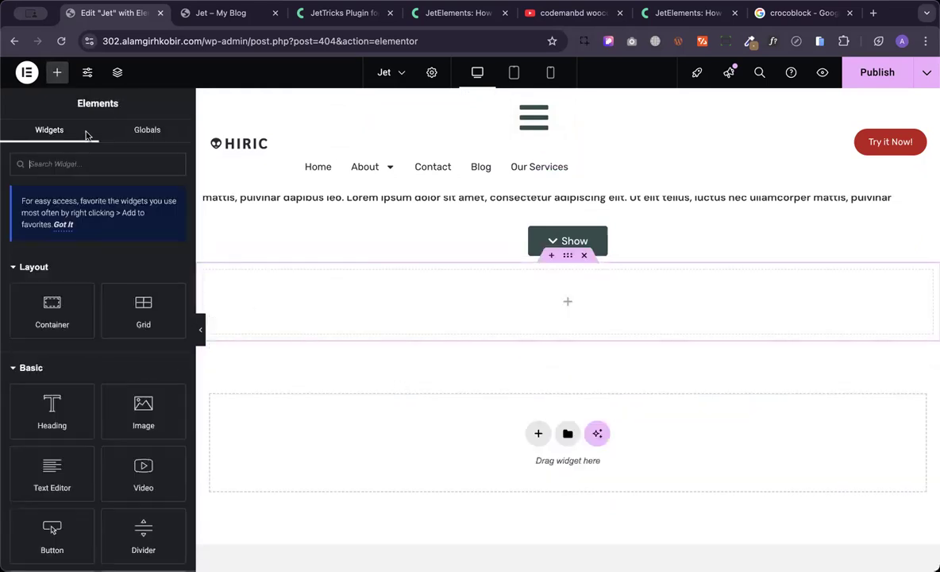
left_click_drag(333, 378, 338, 311)
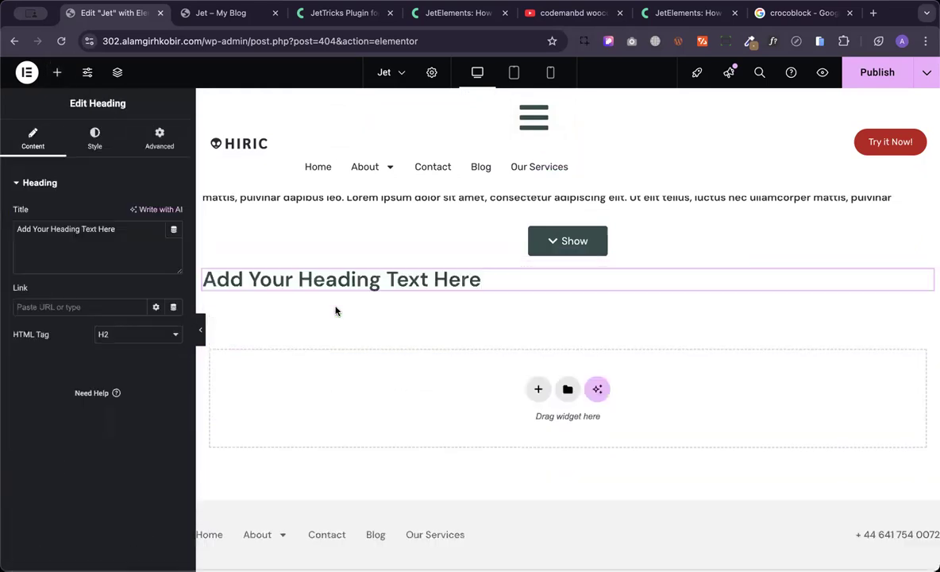
left_click(95, 143)
left_click(139, 213)
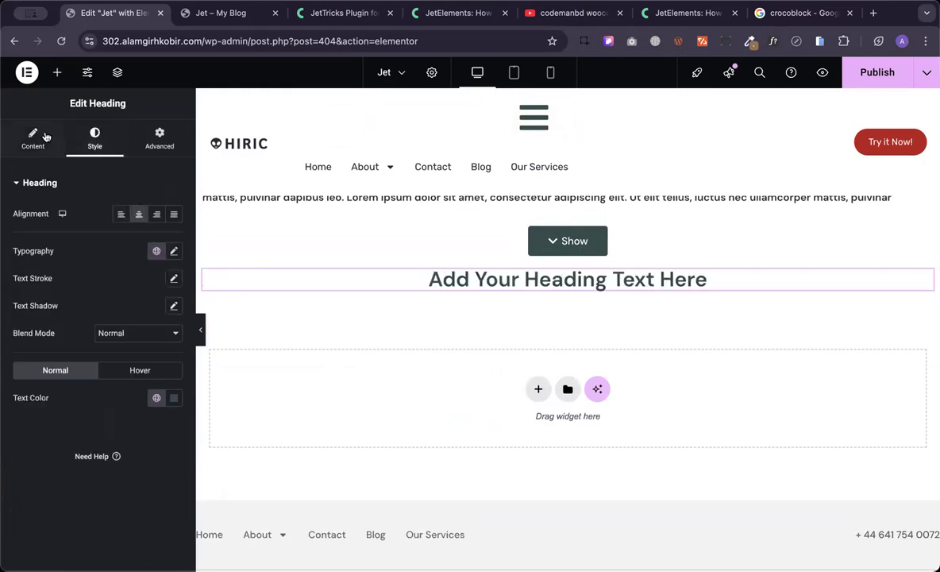
Add a Text Editor paragraph beneath the heading.
left_click(32, 137)
left_click(58, 77)
scroll(68, 421, "down", 1)
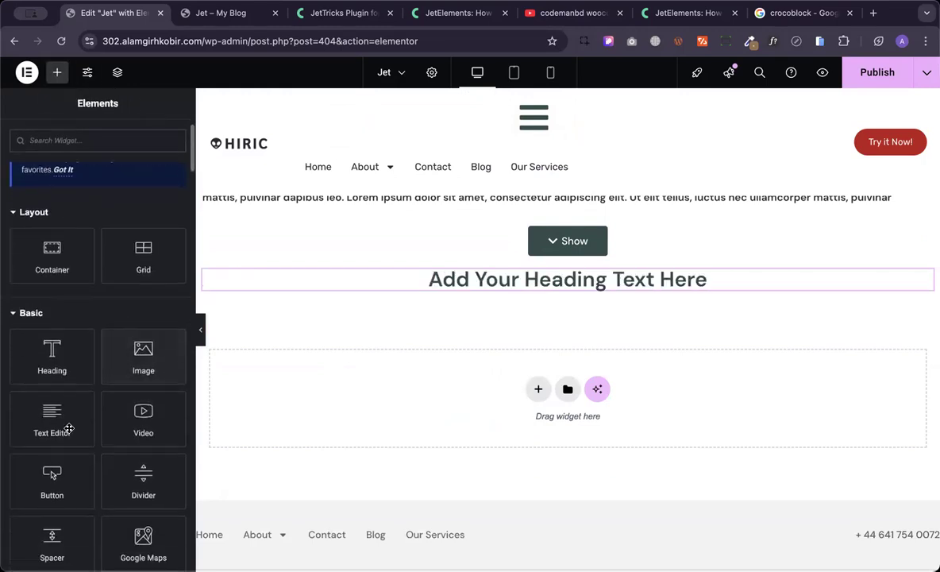
left_click_drag(494, 292, 497, 302)
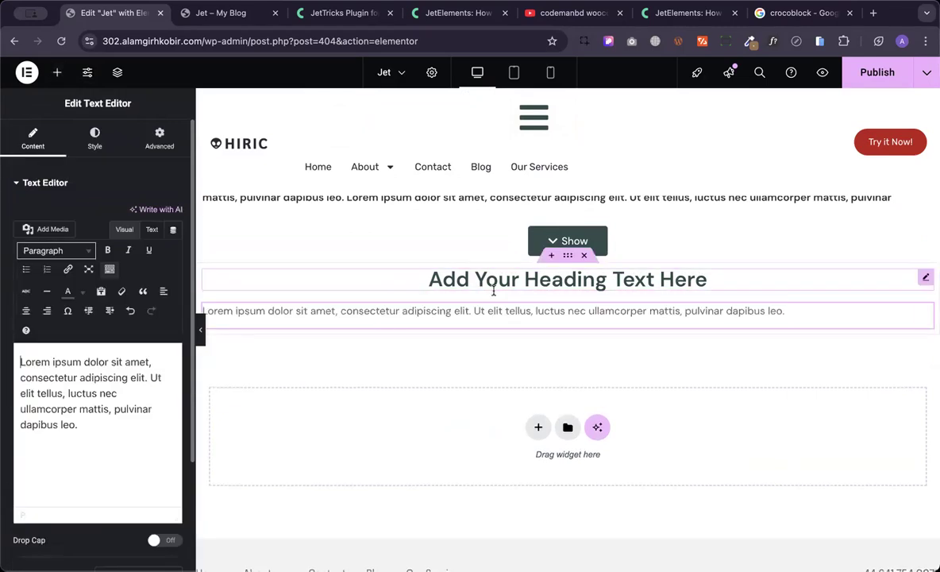
Open the JetElements 'Banner Widget Overview' article and select its full text for copying.
left_click(223, 22)
left_click(330, 20)
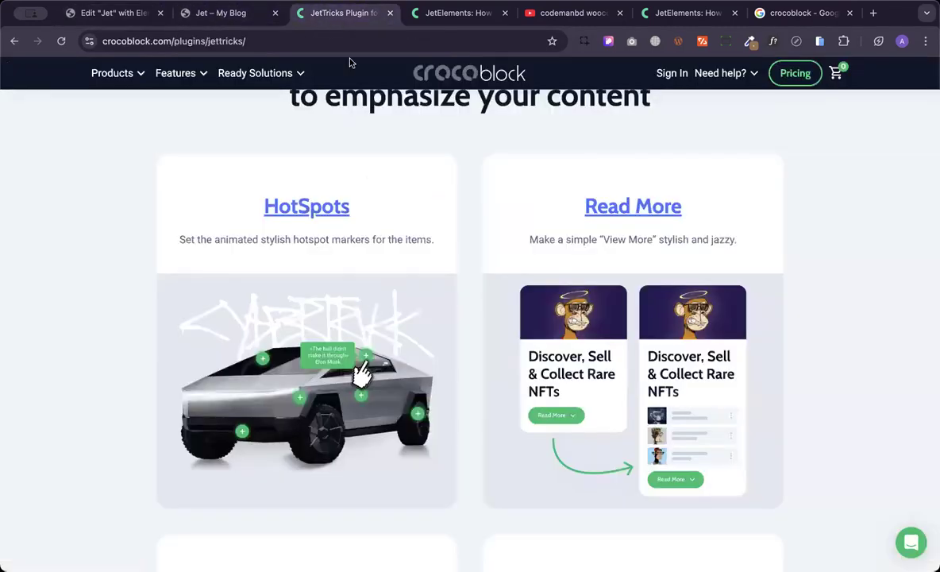
scroll(370, 187, "down", 10)
scroll(369, 187, "down", 10)
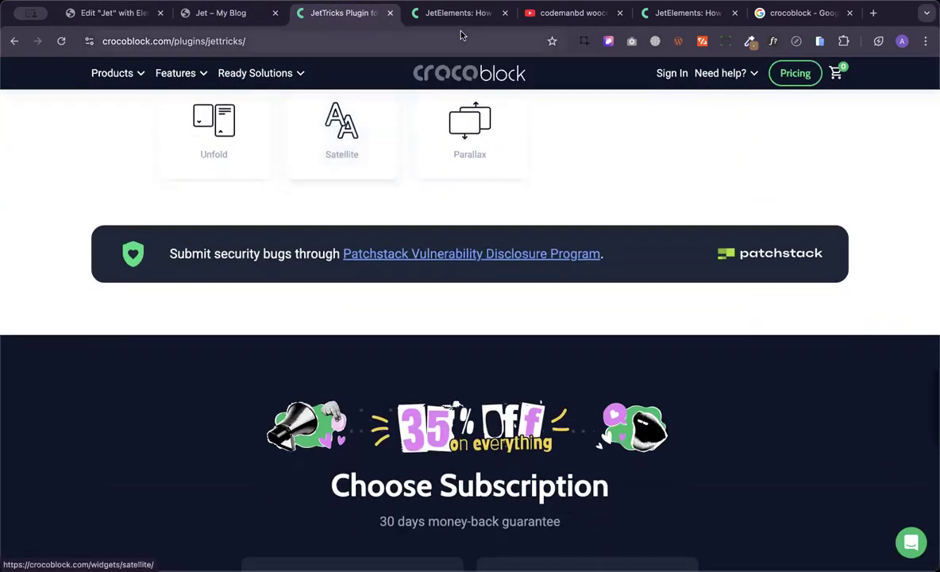
left_click(459, 13)
scroll(398, 273, "down", 5)
scroll(265, 198, "up", 2)
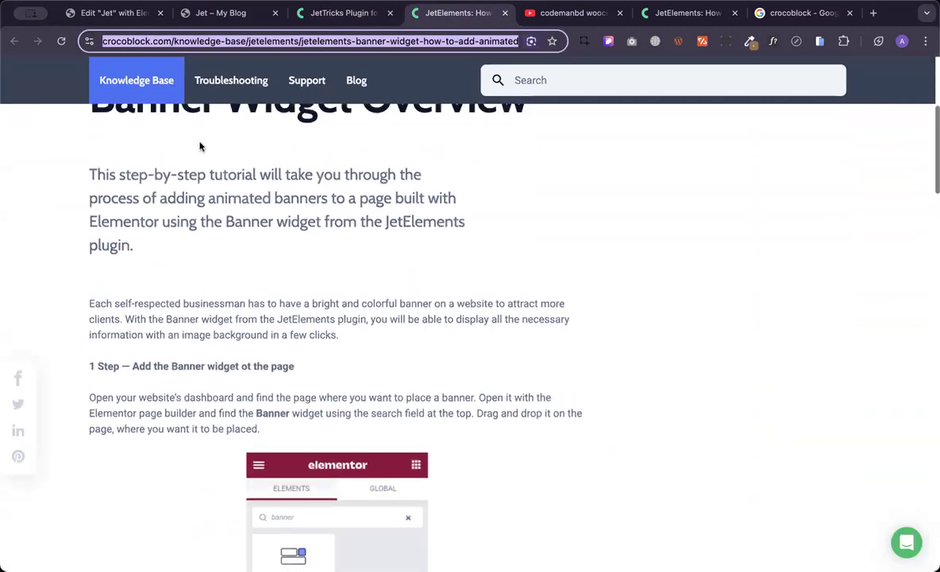
left_click(140, 164)
left_click_drag(140, 164, 406, 325)
left_click(300, 292)
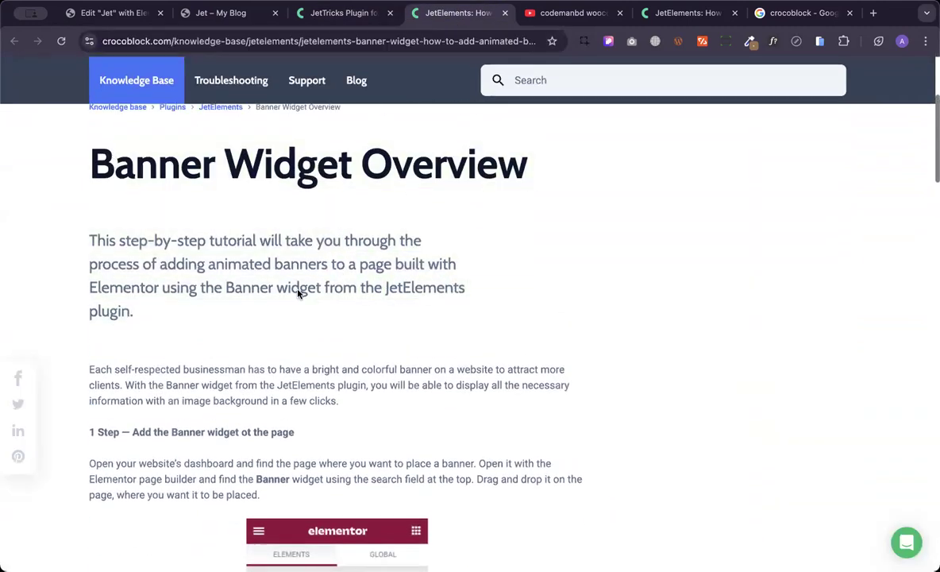
left_click_drag(85, 153, 469, 566)
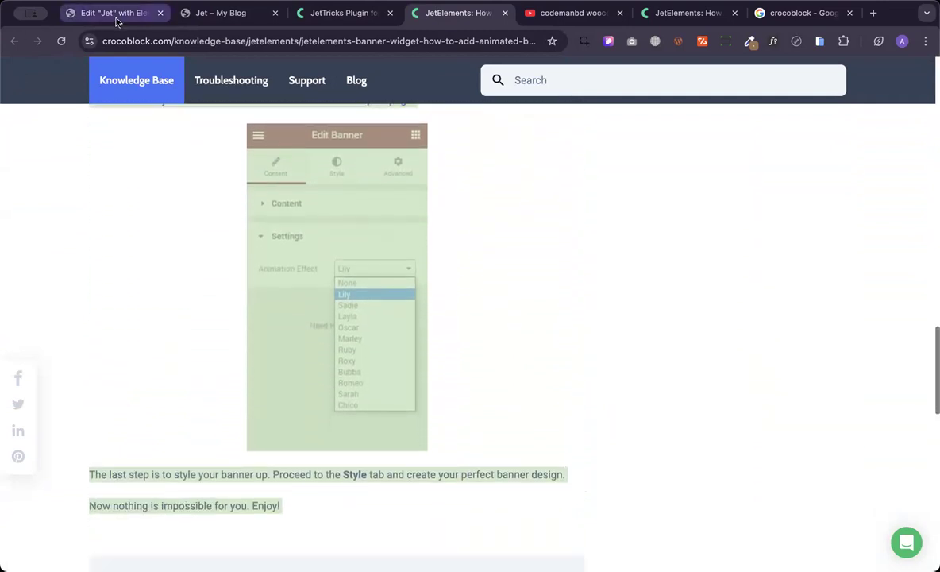
left_click(113, 14)
Paste the article over the placeholder paragraph and make the section a 2-column grid.
triple_click(145, 377)
key("super+v")
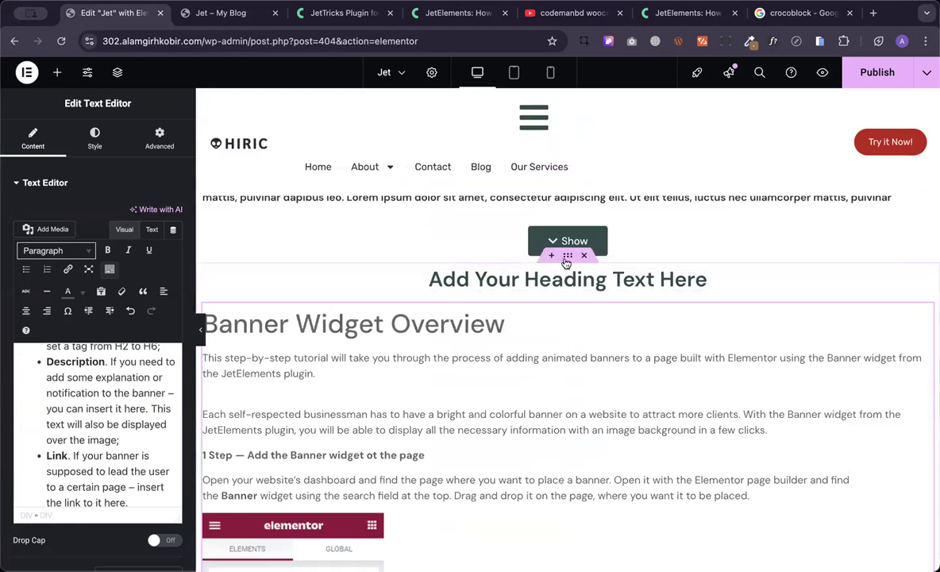
left_click(568, 255)
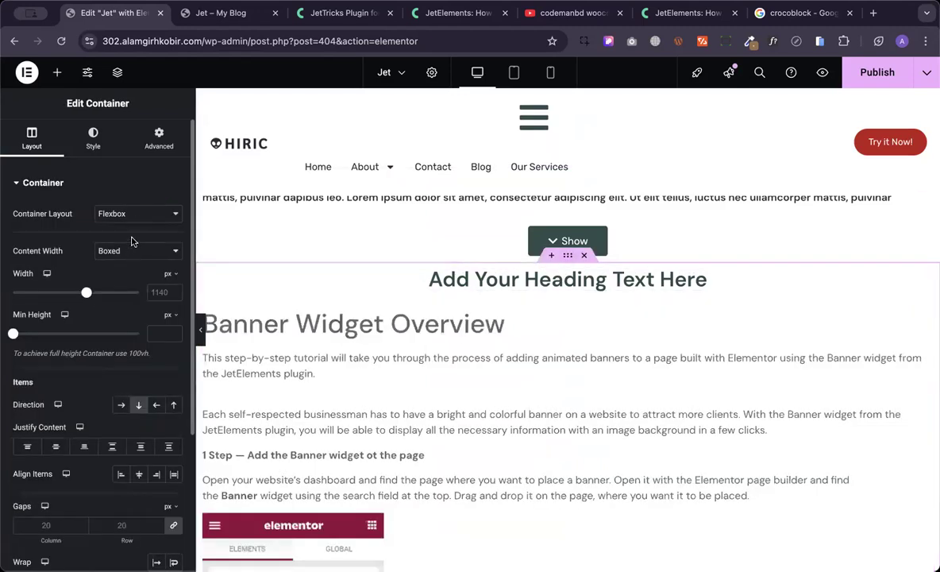
left_click(113, 214)
left_click(100, 228)
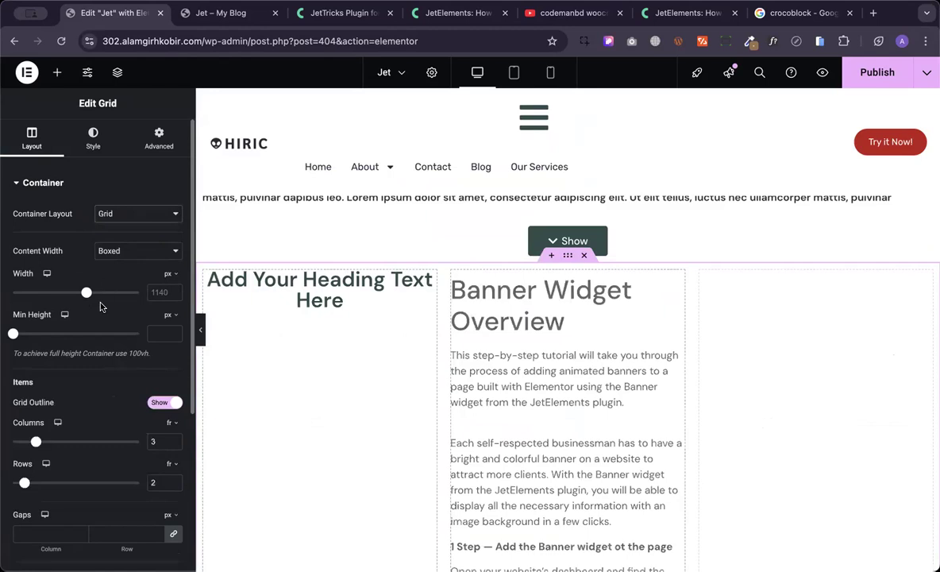
scroll(96, 294, "down", 2)
scroll(112, 318, "down", 1)
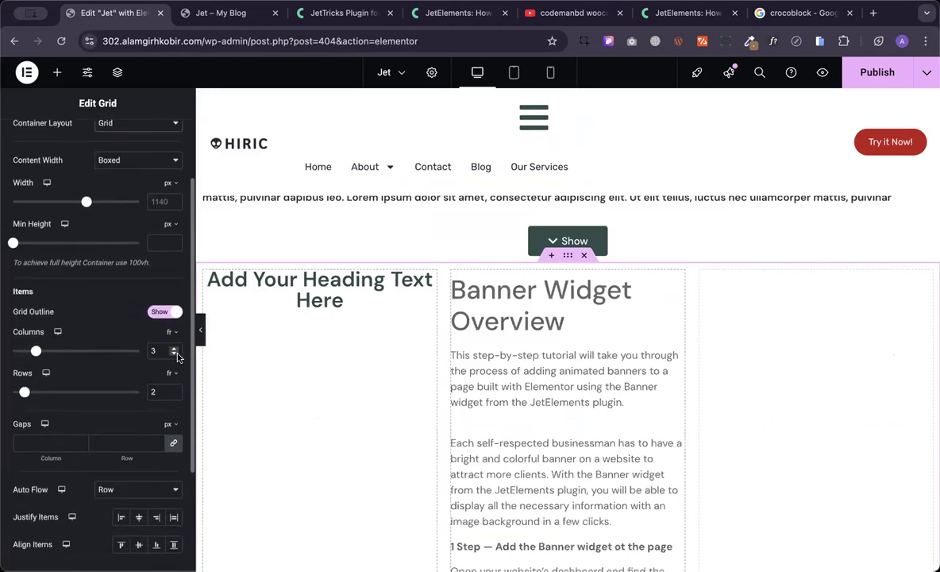
left_click(174, 354)
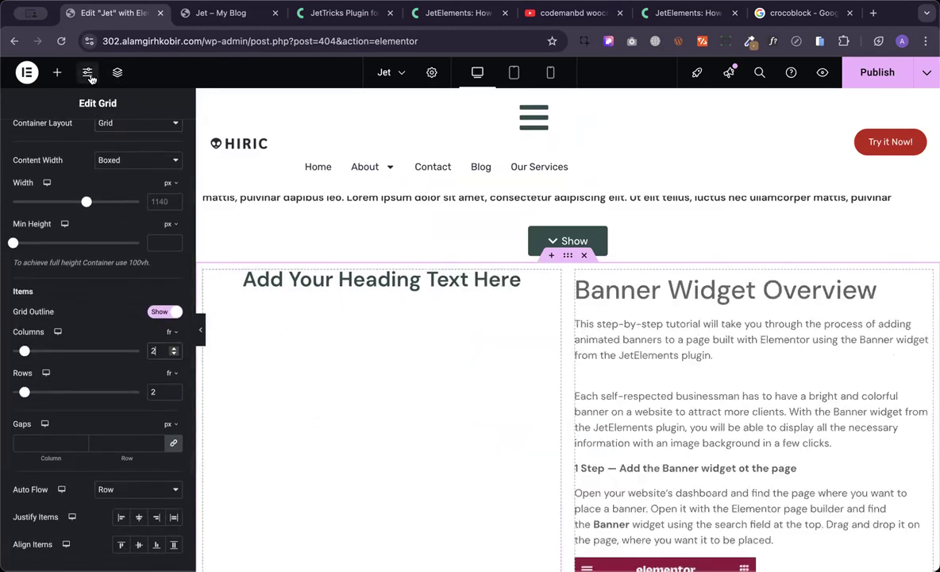
Add a container in the left grid cell and move the heading into it.
left_click(57, 73)
left_click_drag(61, 292, 316, 274)
left_click_drag(726, 277, 390, 290)
Move the article under the heading and put img-2-2.jpg in an Image widget on the right.
left_click_drag(648, 329, 354, 297)
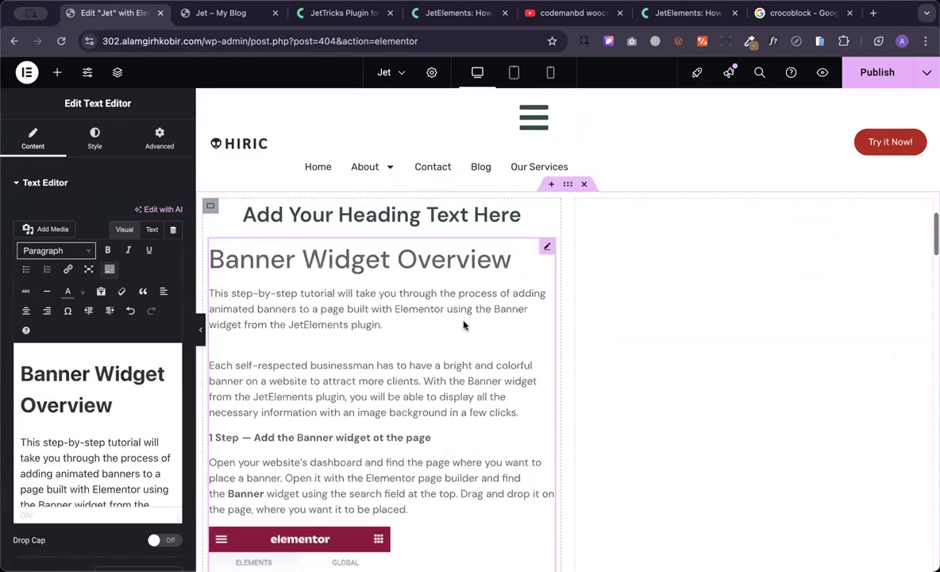
left_click(56, 73)
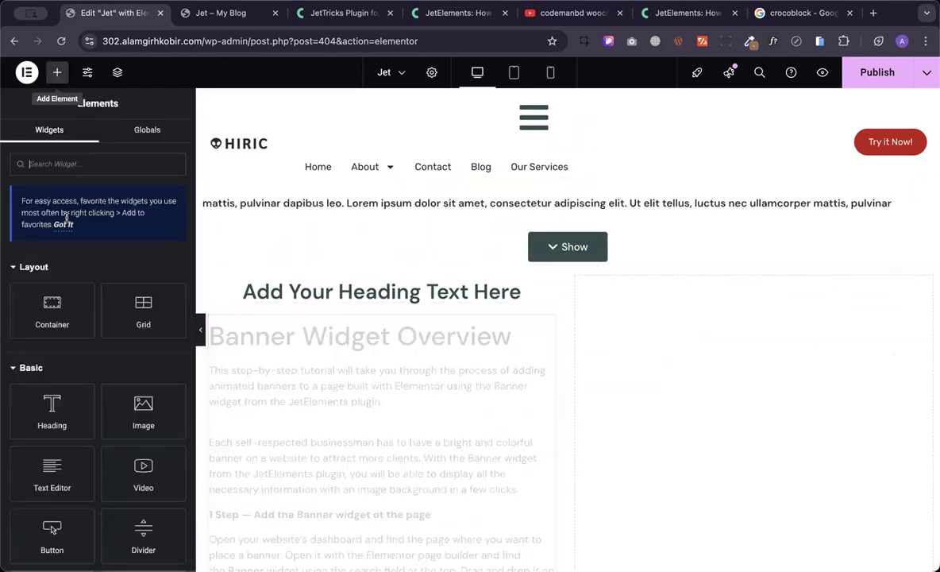
left_click_drag(134, 409, 734, 361)
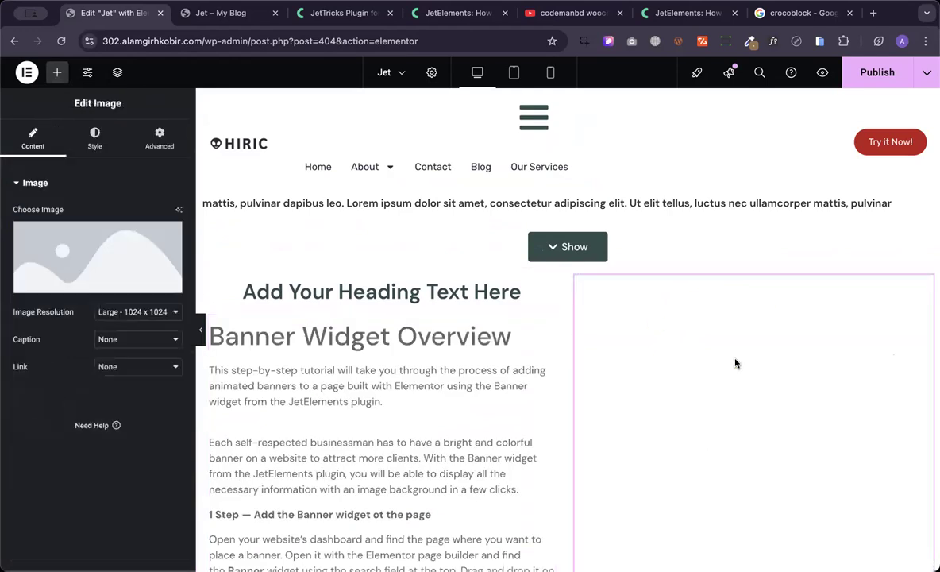
left_click(102, 273)
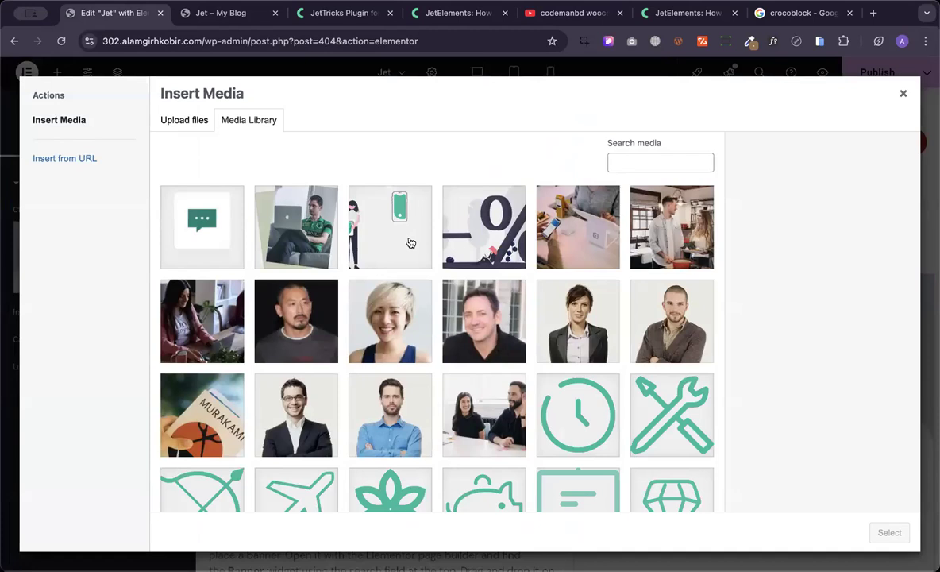
left_click(556, 253)
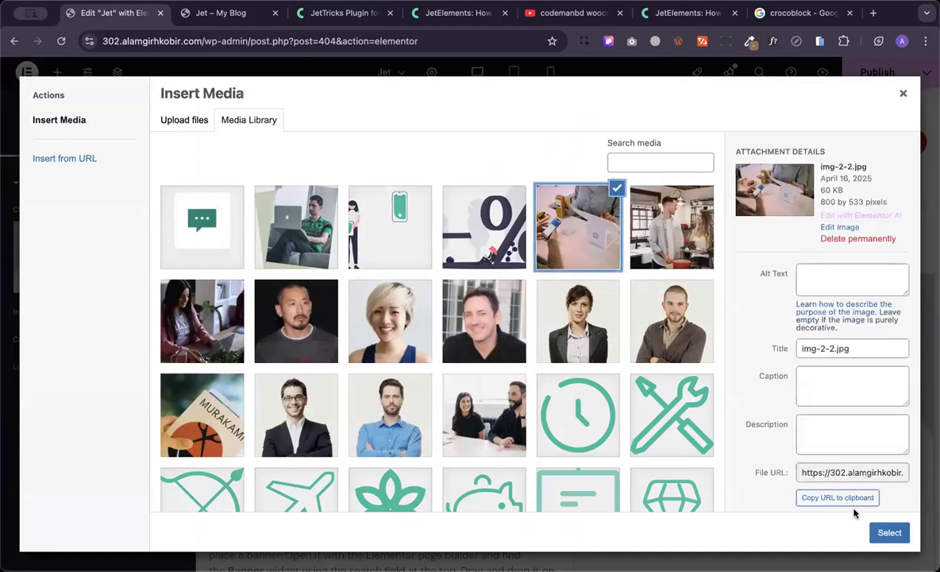
left_click(888, 533)
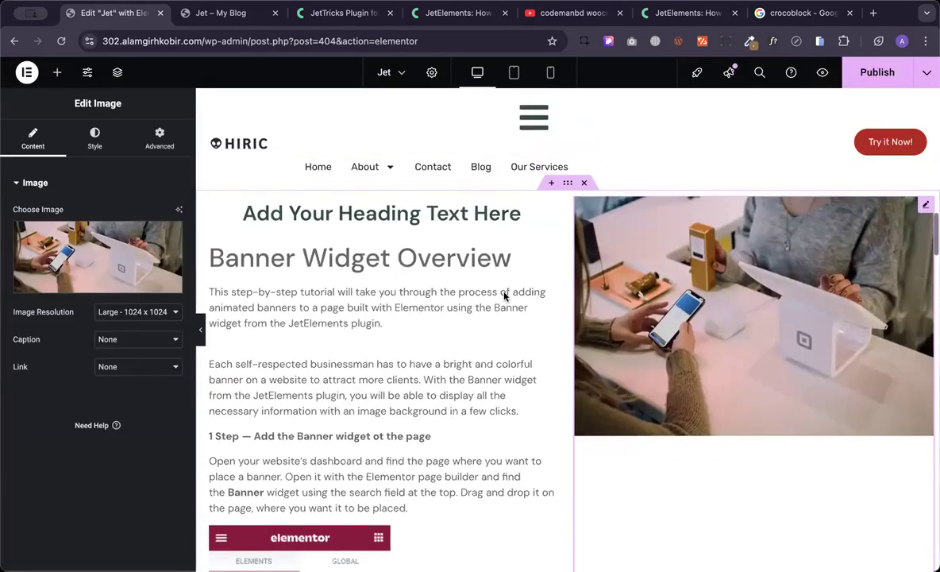
Review the grid layout and publish the page.
scroll(426, 286, "down", 10)
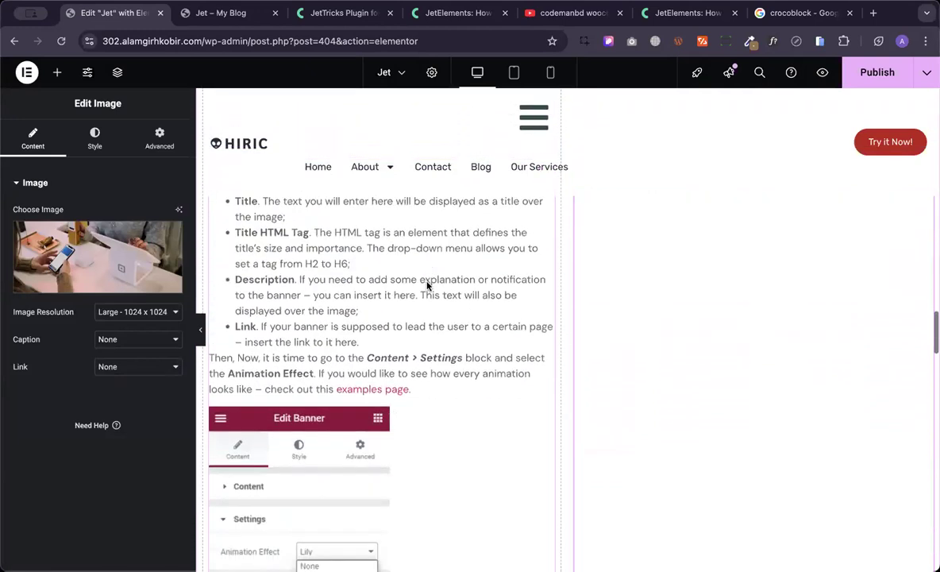
scroll(427, 286, "up", 15)
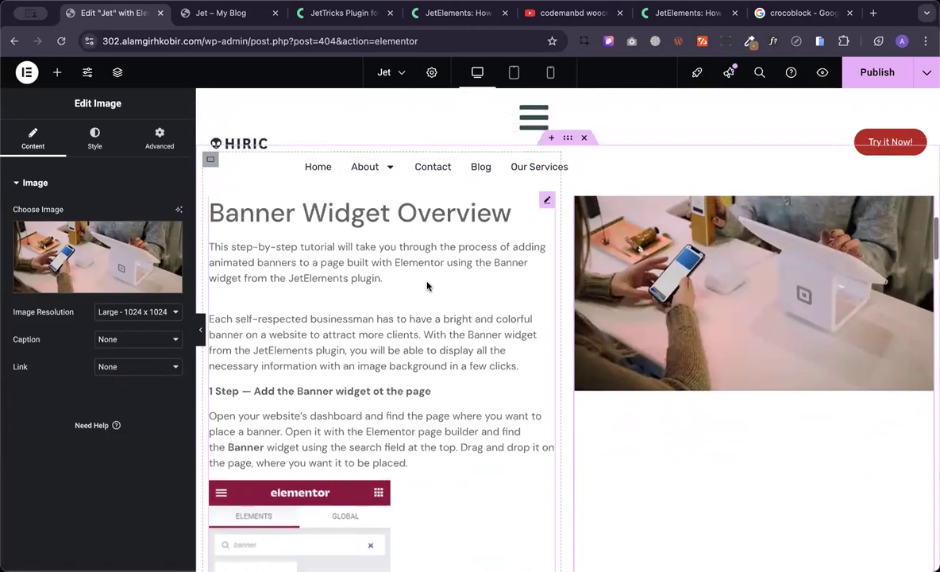
scroll(426, 286, "down", 20)
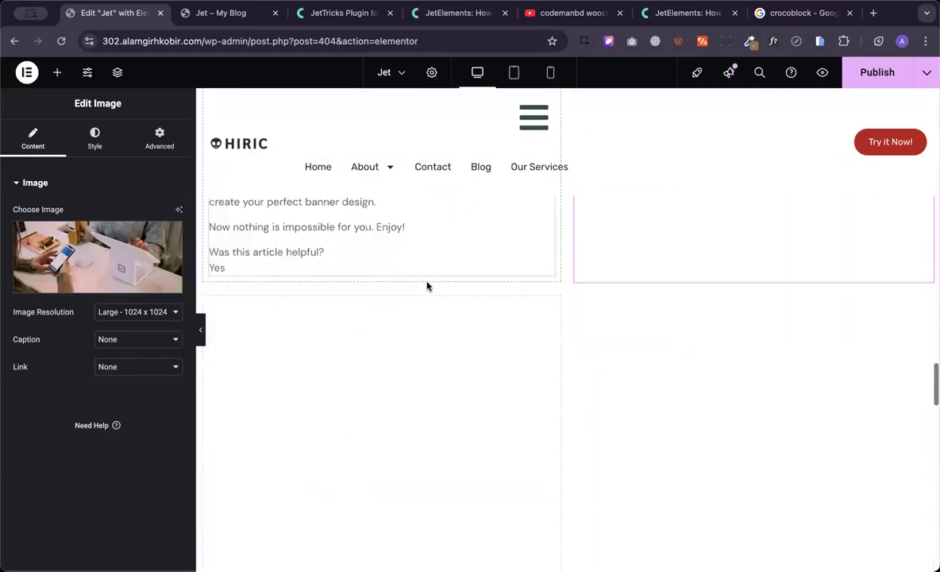
scroll(427, 286, "up", 20)
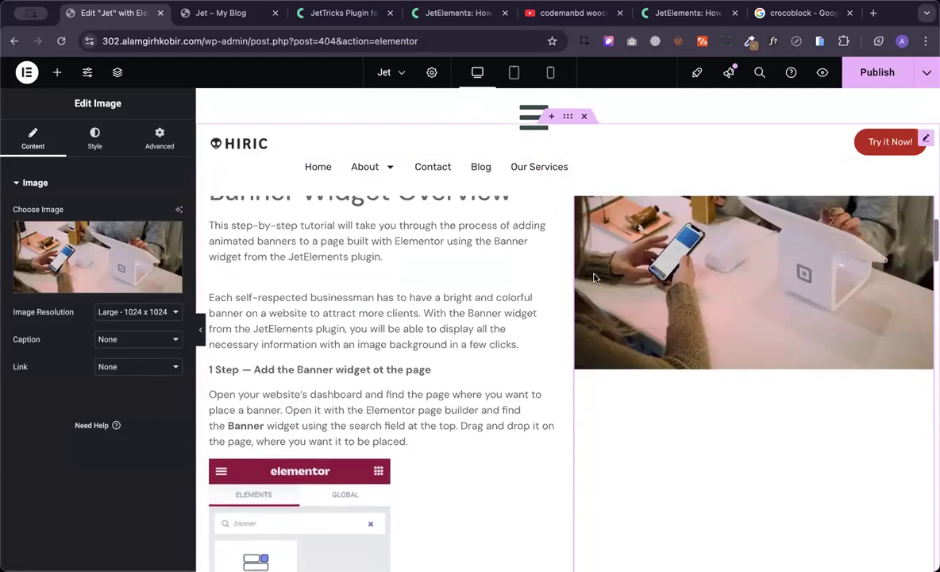
left_click(875, 75)
scroll(510, 383, "up", 2)
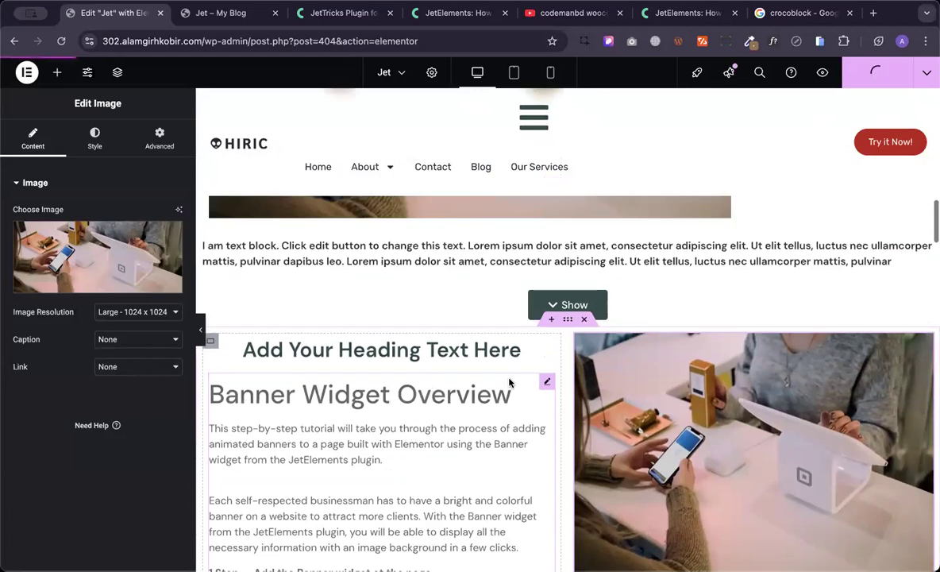
Place a JetTricks Unfold widget above the Banner text in the left column.
scroll(510, 382, "down", 1)
left_click(544, 318)
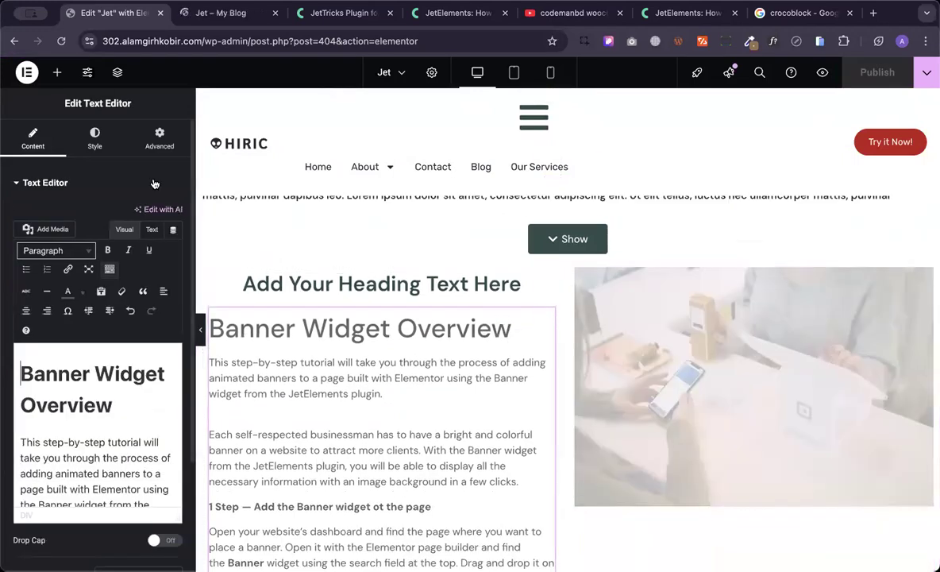
left_click(57, 72)
scroll(151, 322, "down", 6)
scroll(151, 321, "down", 5)
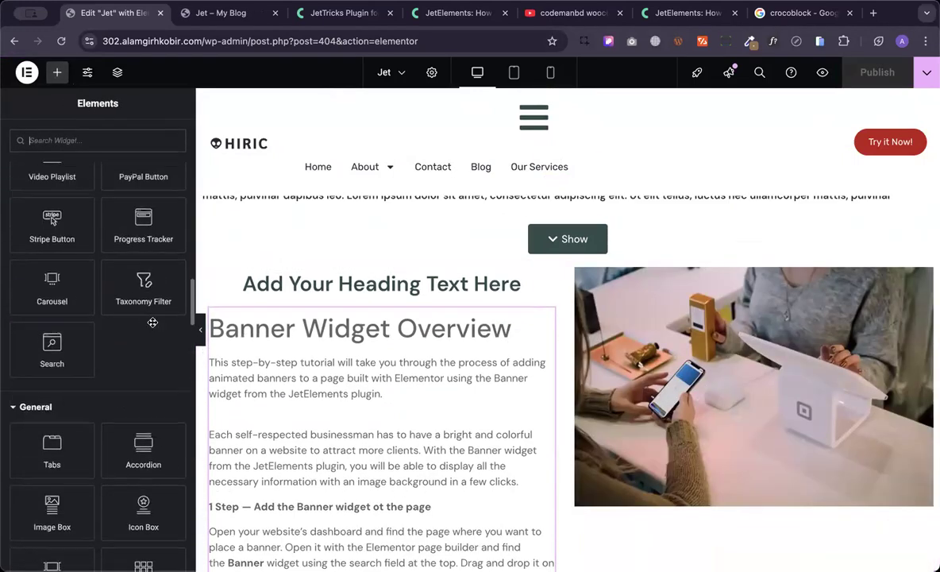
left_click(608, 191)
left_click_drag(608, 191, 419, 322)
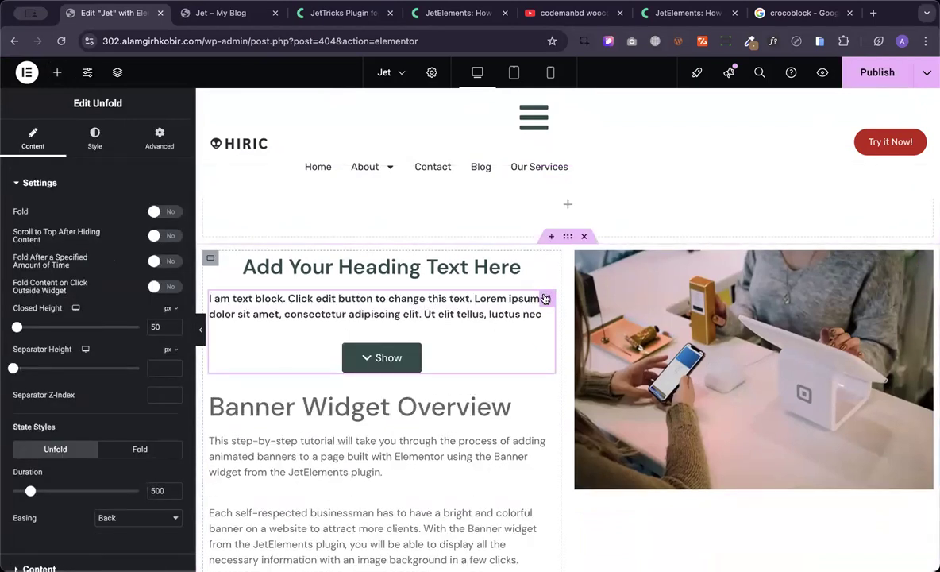
scroll(78, 458, "down", 3)
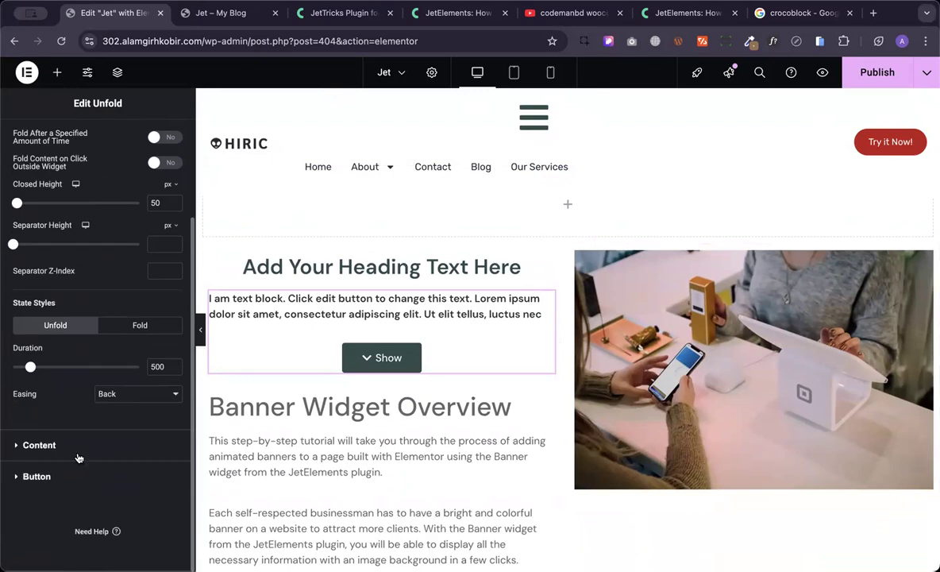
left_click(77, 447)
scroll(125, 436, "down", 1)
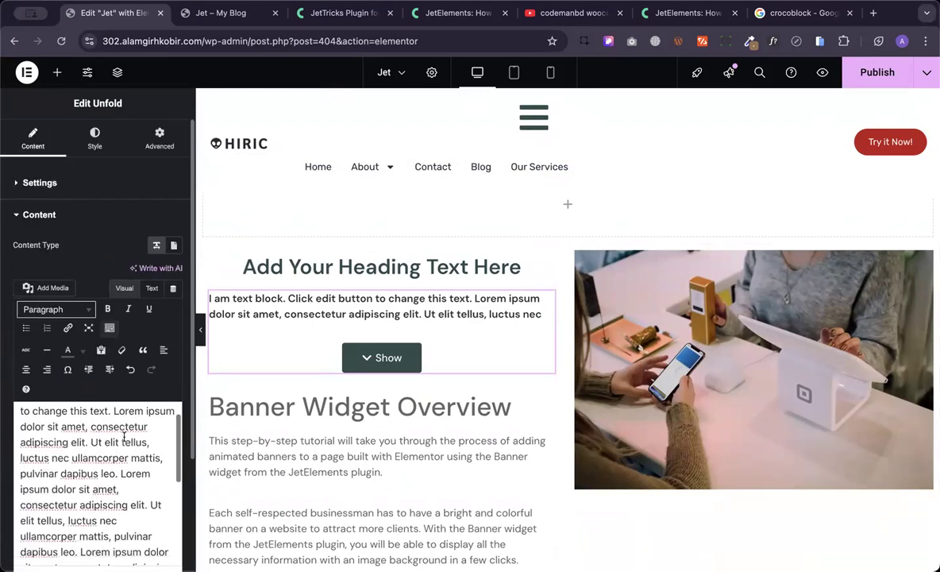
Delete the separate Banner Widget Overview text block and reselect the Unfold widget.
left_click(467, 440)
left_click(132, 411)
key("super+a")
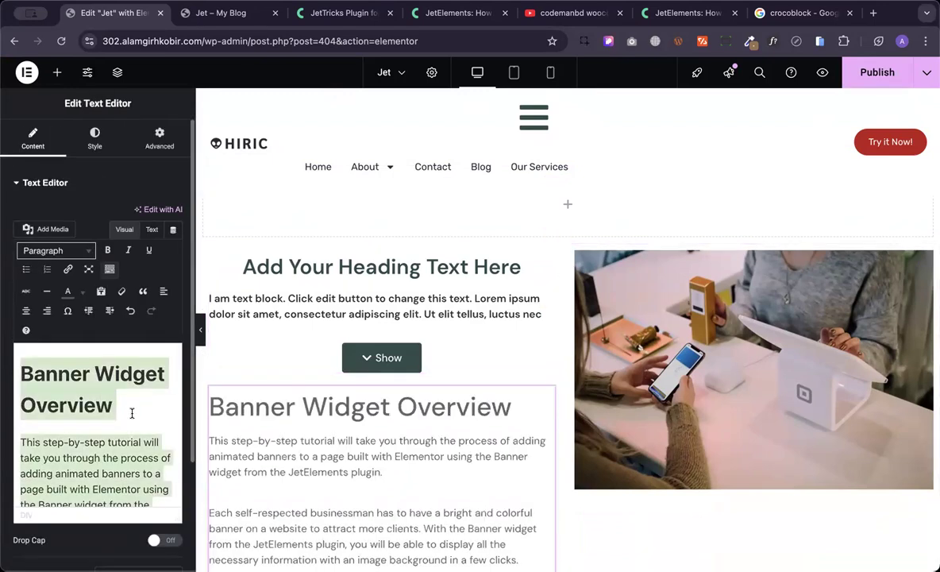
right_click(357, 445)
left_click(378, 554)
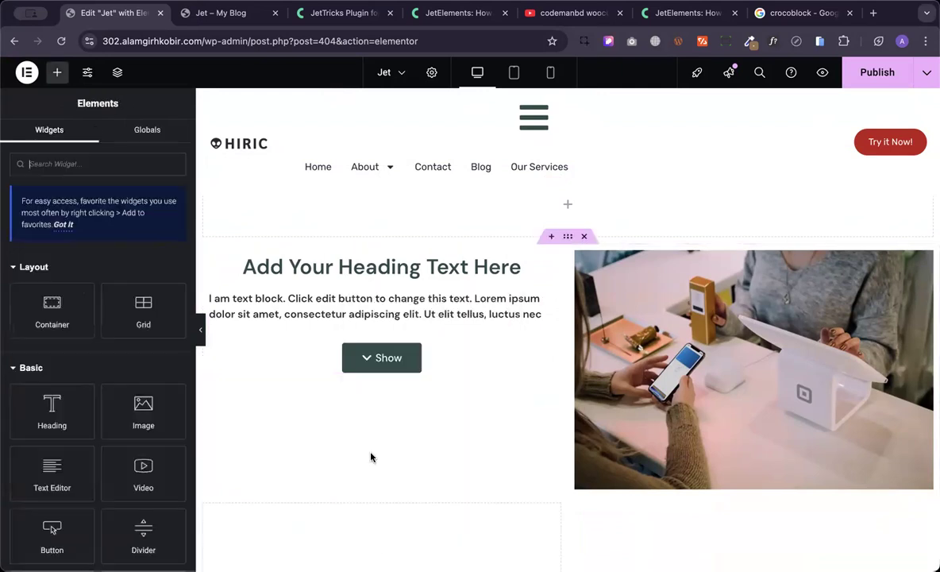
left_click(355, 316)
scroll(90, 359, "down", 3)
Paste the Banner article into the Unfold content and format its title as Heading 6.
left_click(50, 445)
scroll(60, 445, "down", 3)
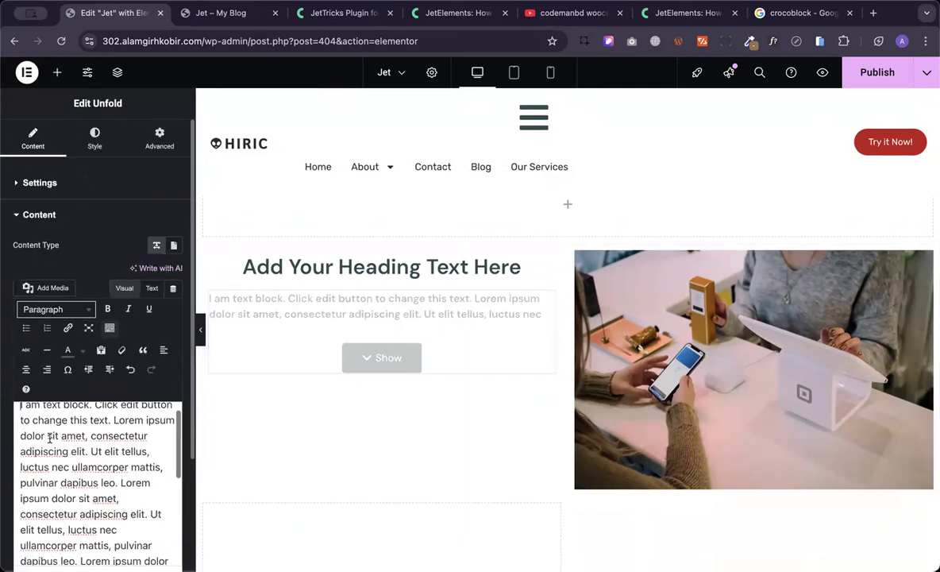
key("super+a")
key("super+v")
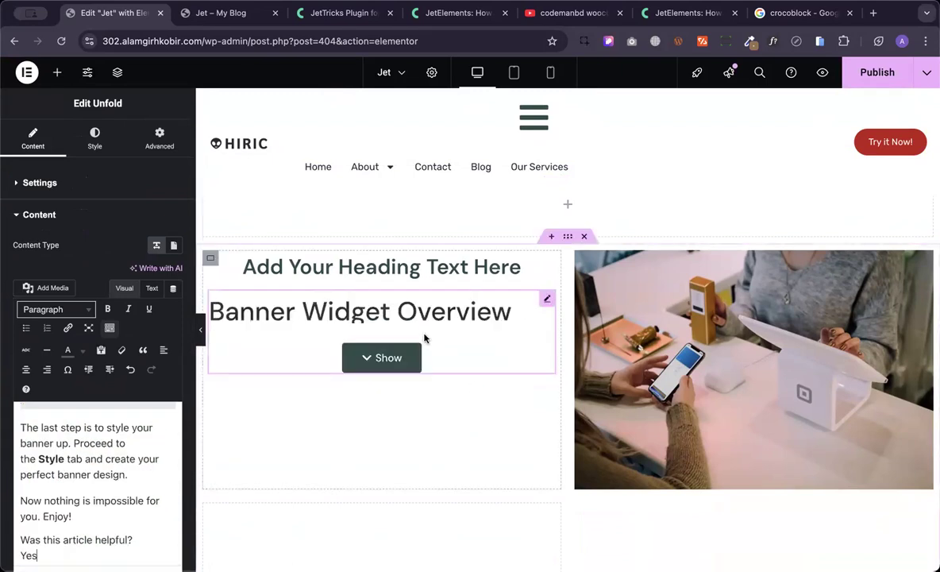
scroll(144, 452, "up", 10)
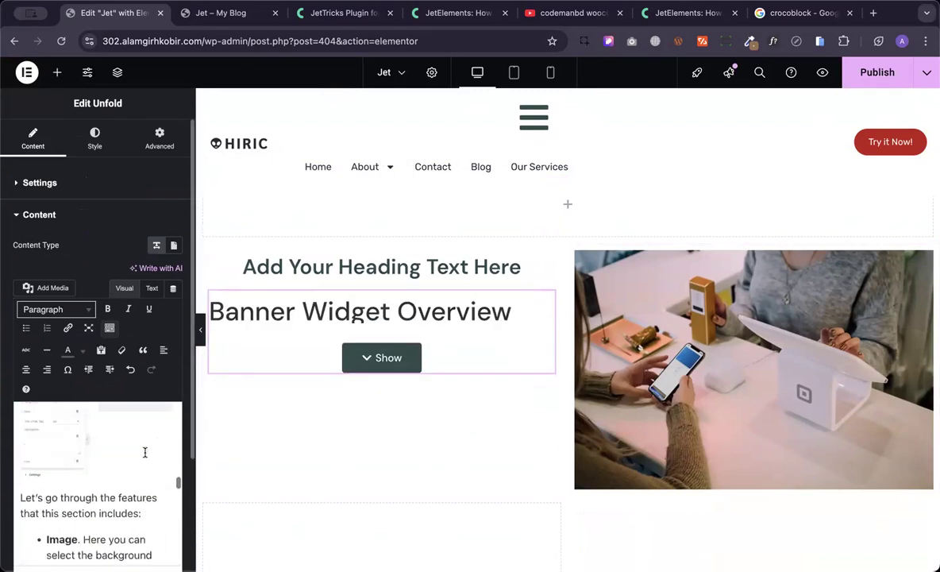
scroll(139, 451, "up", 10)
triple_click(105, 445)
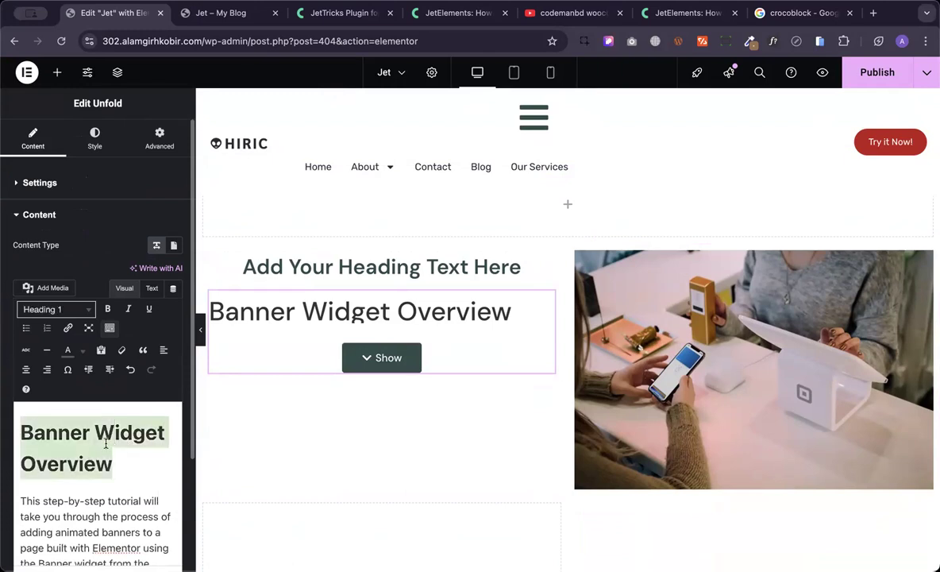
left_click(56, 309)
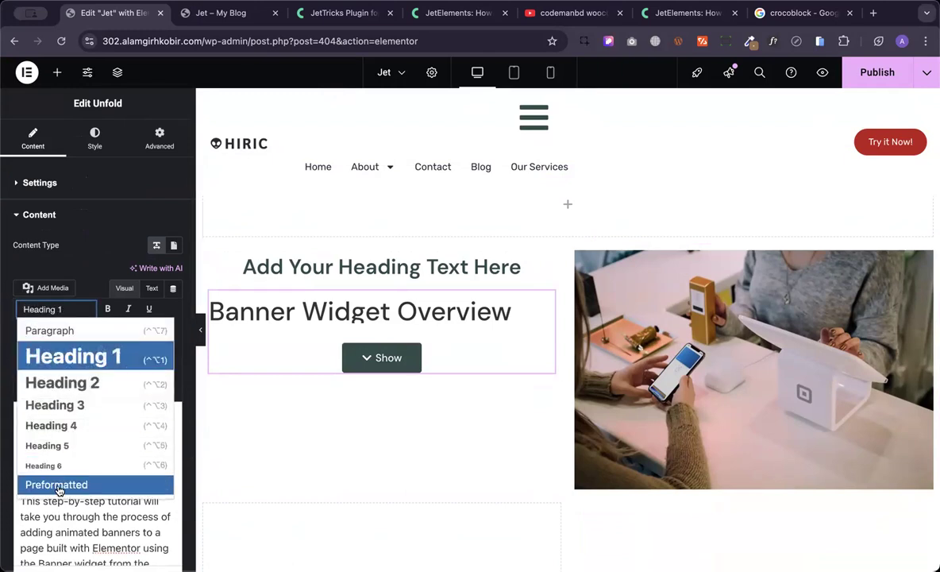
left_click(56, 465)
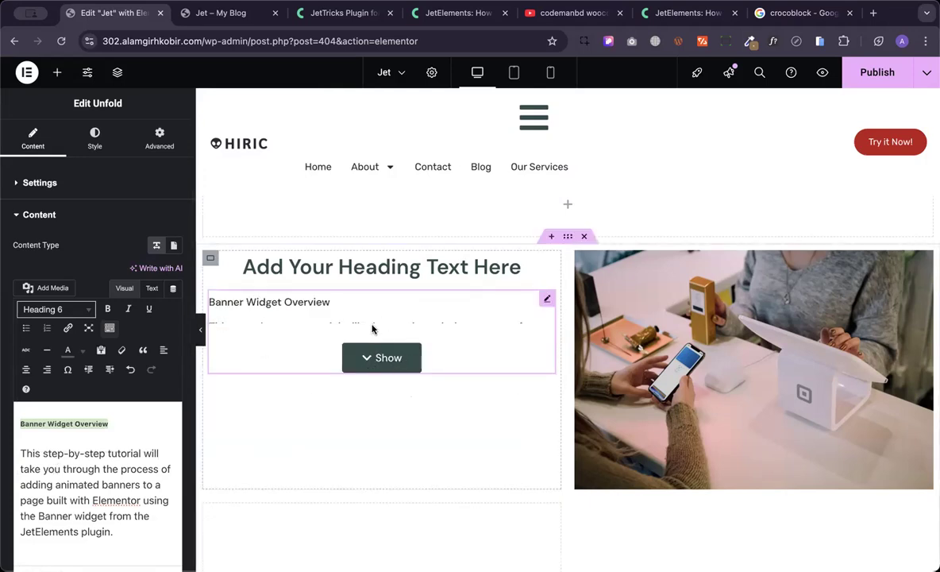
Set the Unfold closed height to 150 px and hide the panel to preview.
left_click(94, 136)
scroll(90, 391, "down", 1)
scroll(50, 170, "up", 1)
left_click(33, 135)
scroll(68, 258, "down", 2)
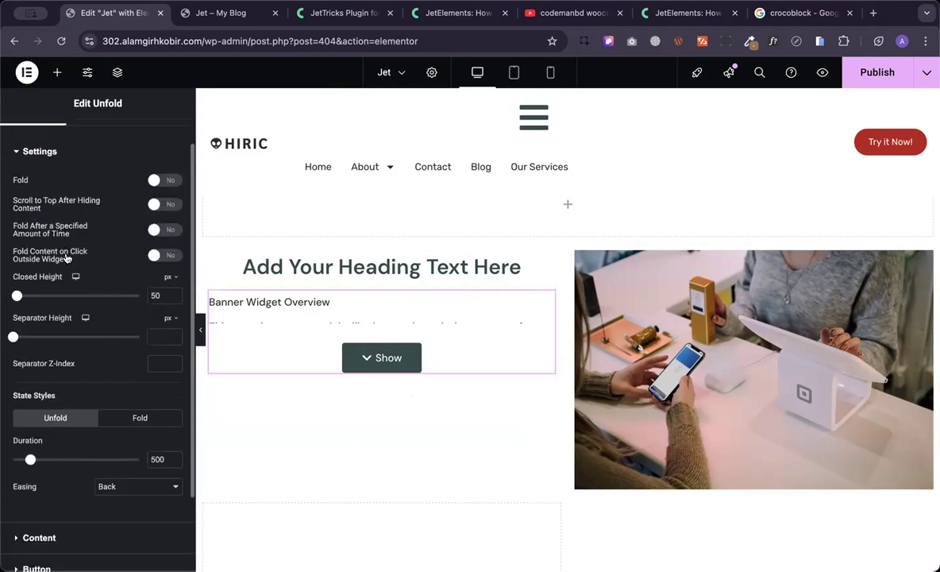
scroll(68, 258, "down", 1)
left_click_drag(18, 265, 33, 266)
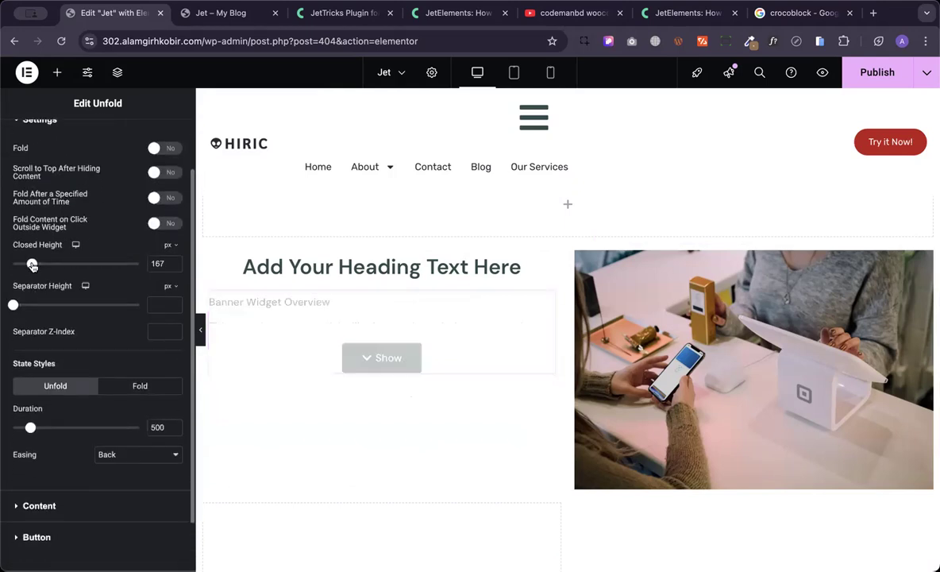
double_click(158, 263)
type("150")
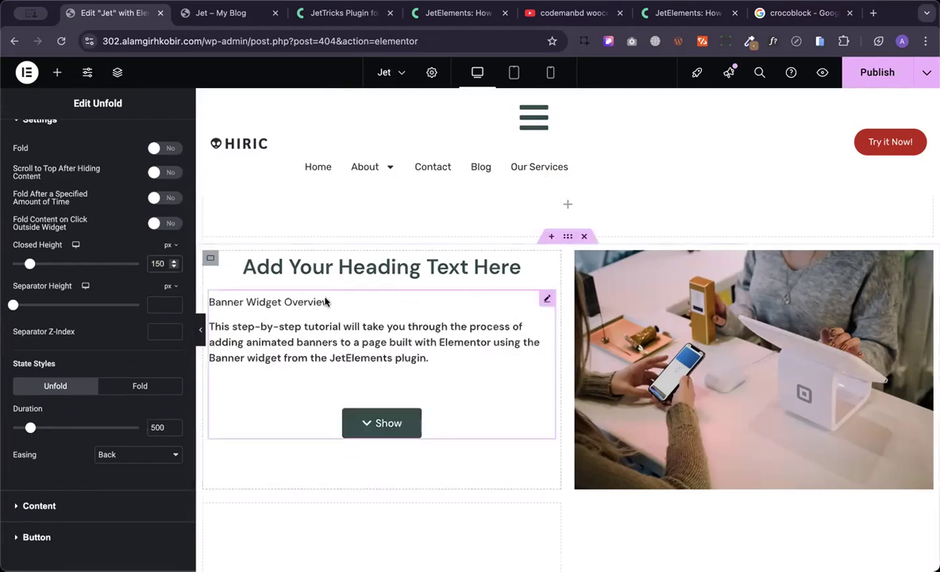
left_click(201, 329)
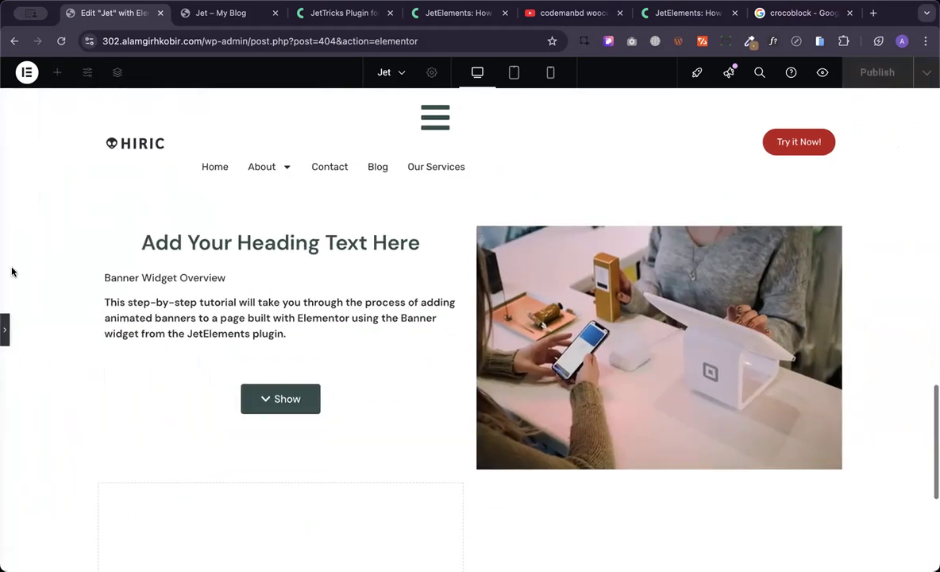
Reopen the Elementor editing panel.
left_click(5, 328)
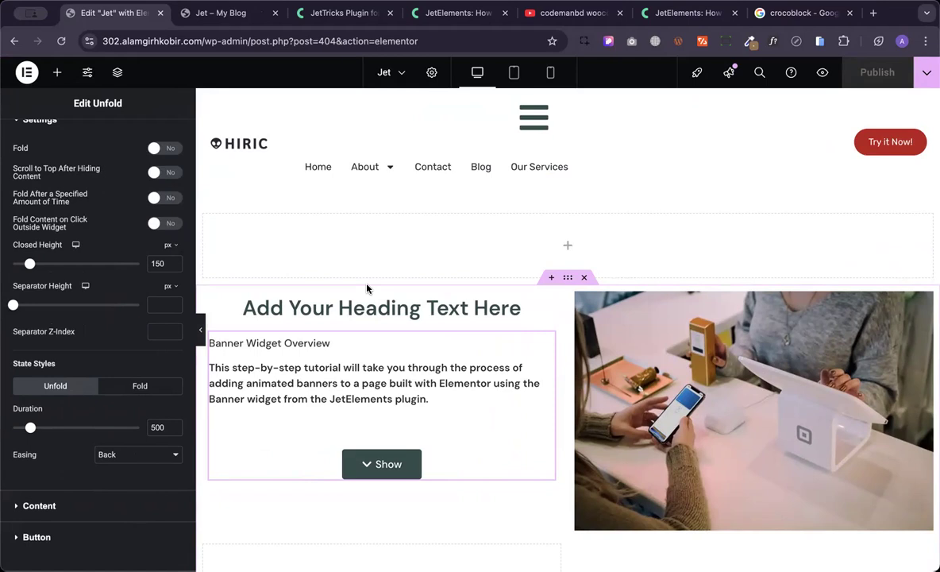
In the live Jet page preview, expand the banner article with Show, then fold it back with Hide.
key("ctrl+Tab")
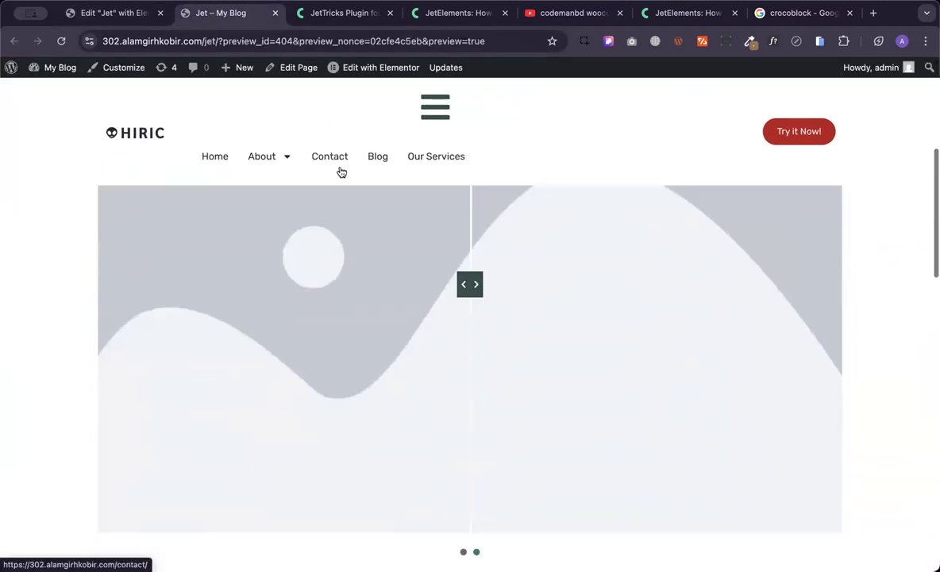
scroll(342, 173, "down", 10)
scroll(339, 170, "up", 1)
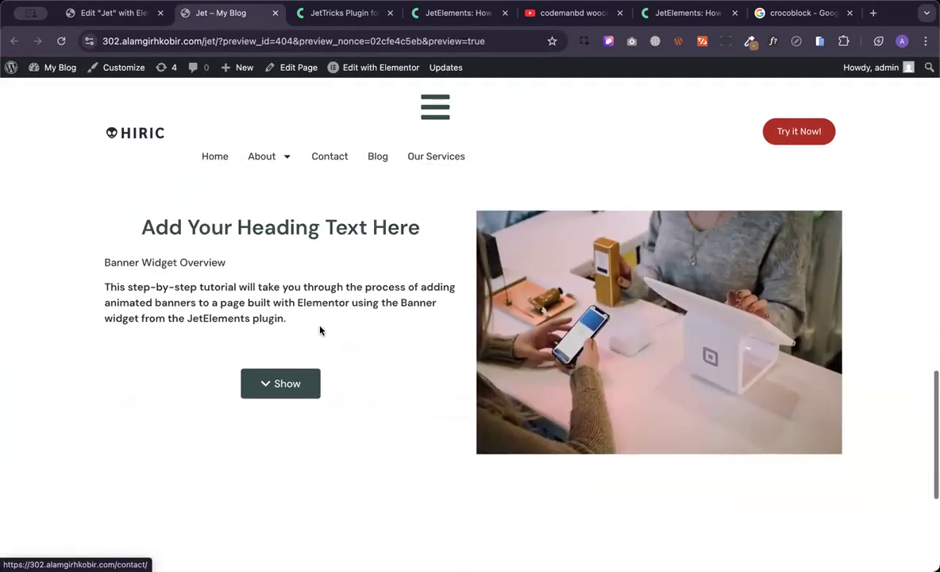
left_click(281, 384)
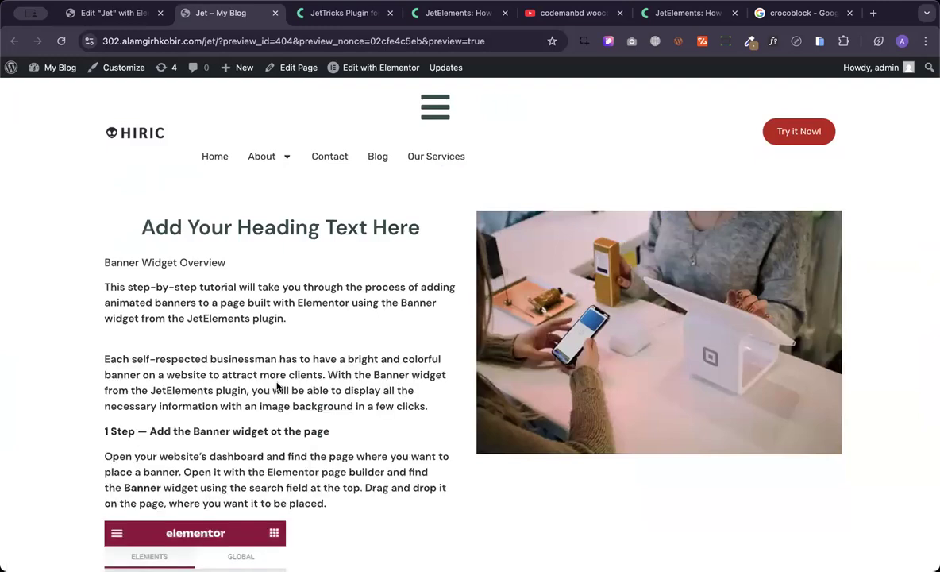
scroll(277, 387, "down", 20)
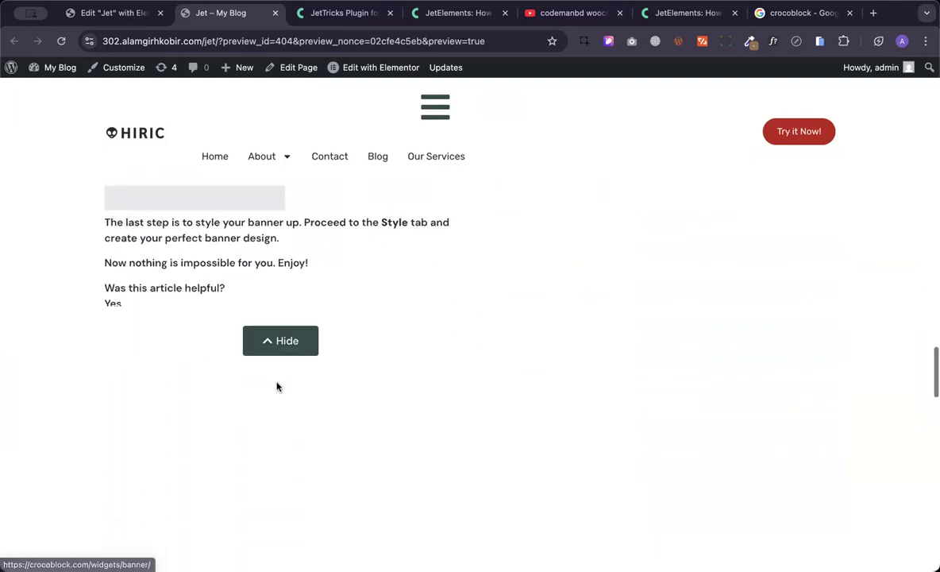
left_click(281, 270)
scroll(300, 321, "up", 10)
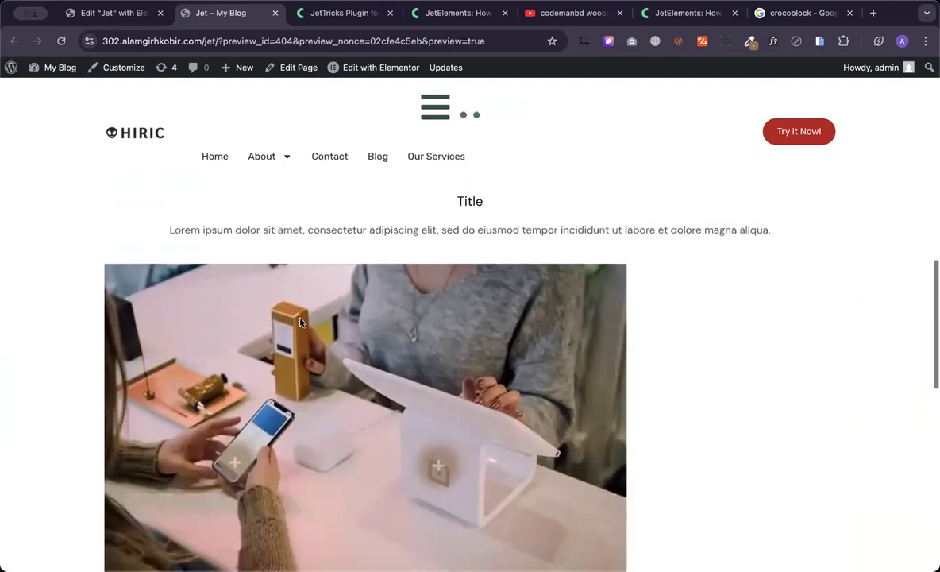
scroll(300, 320, "down", 5)
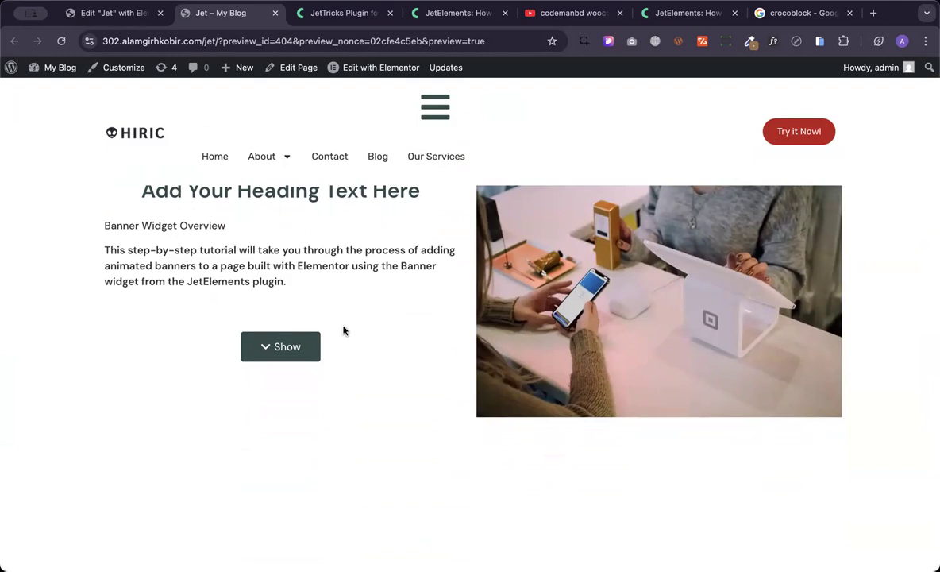
scroll(343, 327, "up", 1)
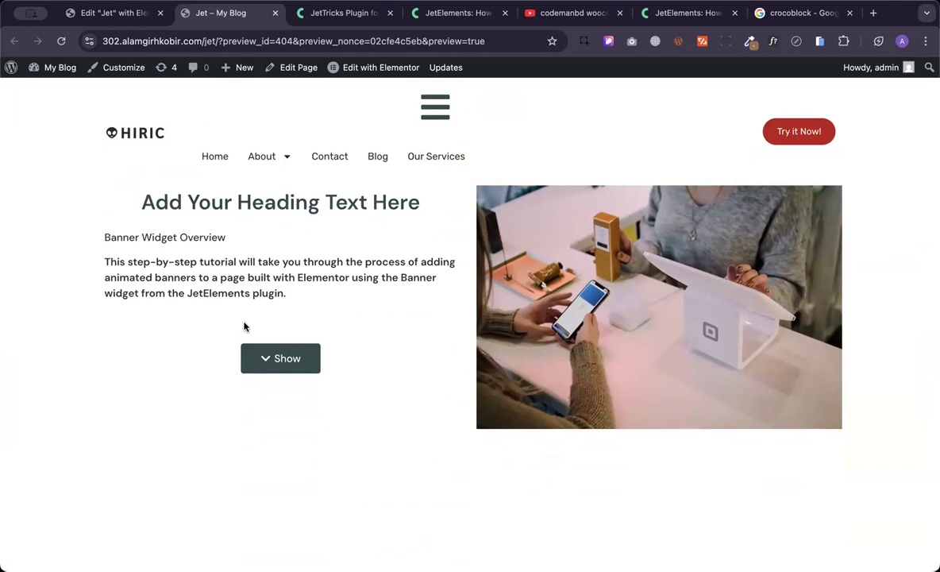
left_click(70, 16)
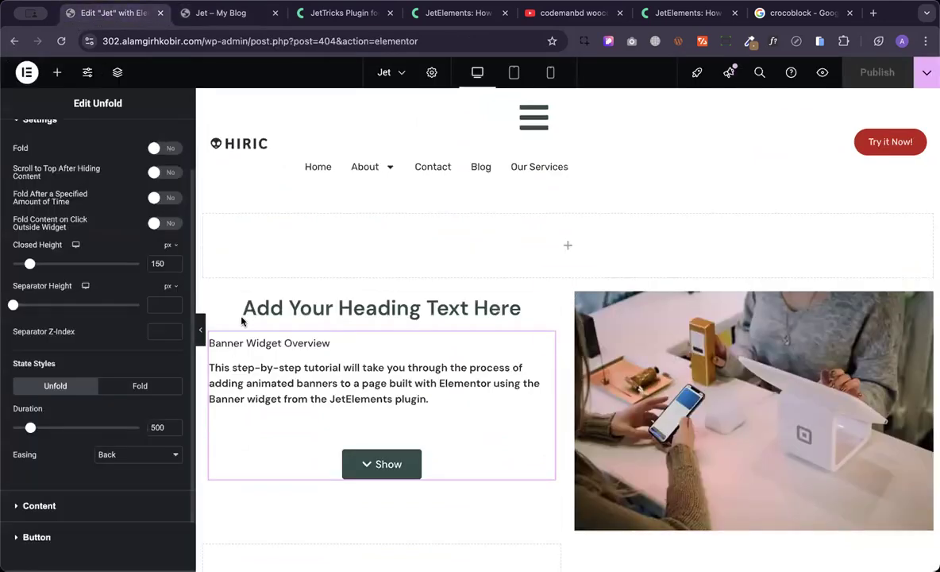
scroll(74, 360, "down", 3)
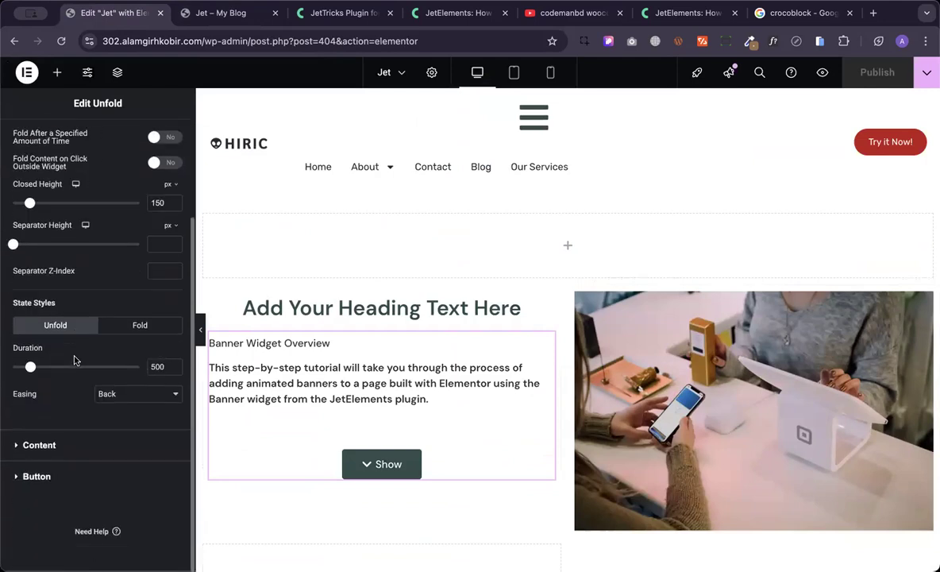
left_click(42, 450)
scroll(104, 428, "down", 2)
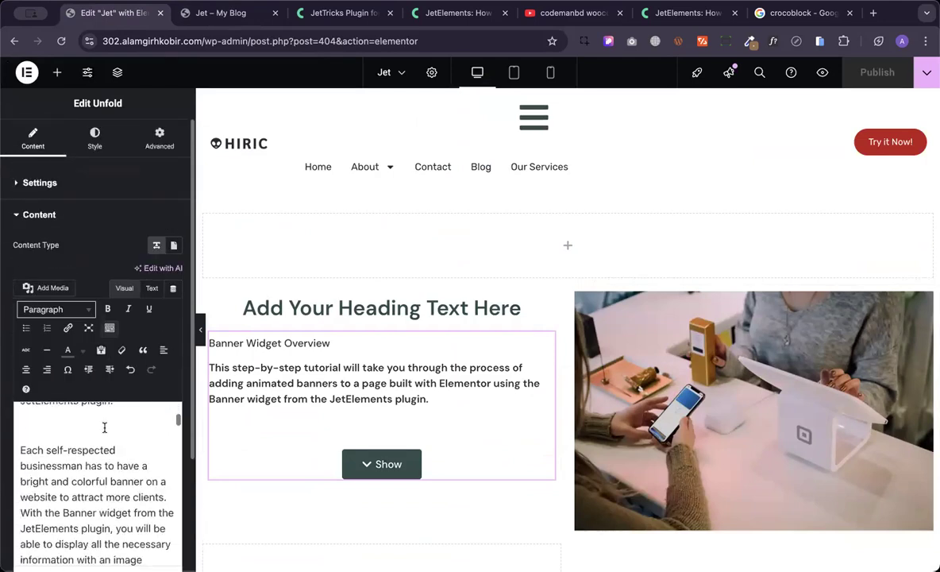
scroll(93, 513, "down", 15)
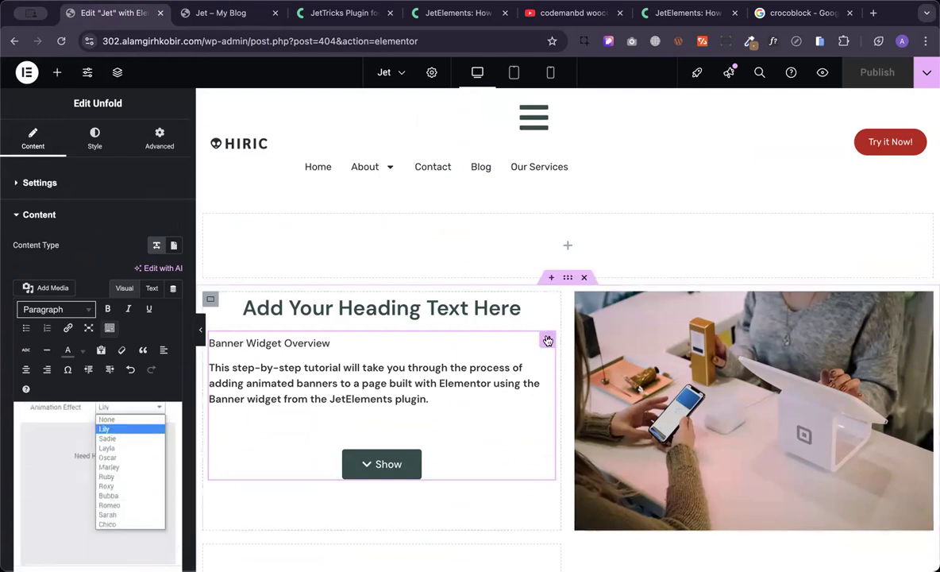
scroll(532, 357, "down", 2)
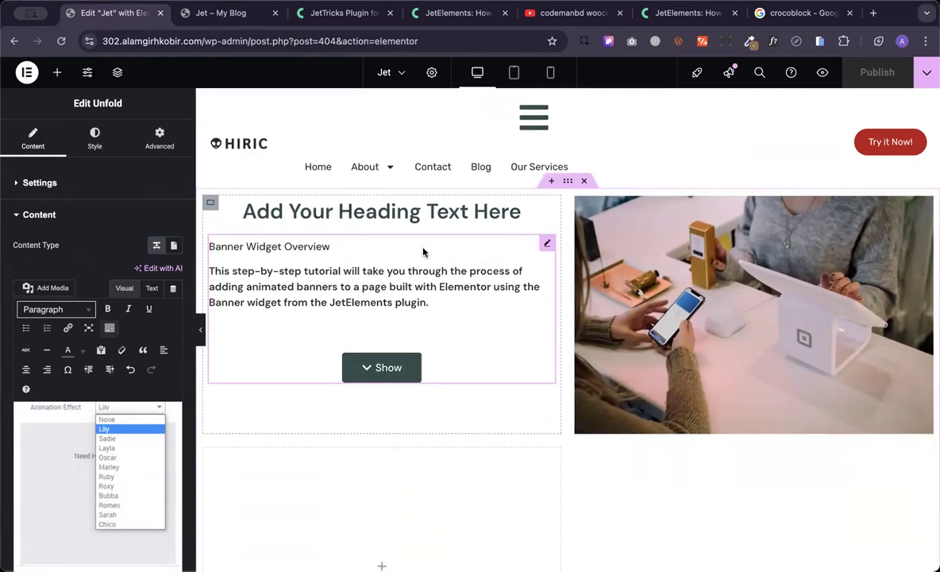
scroll(116, 419, "down", 5)
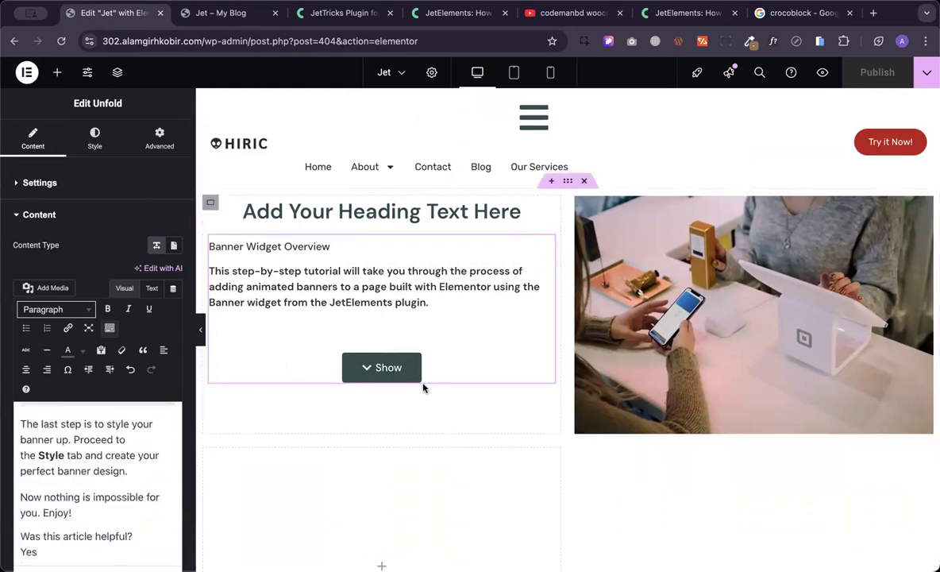
scroll(446, 323, "down", 5)
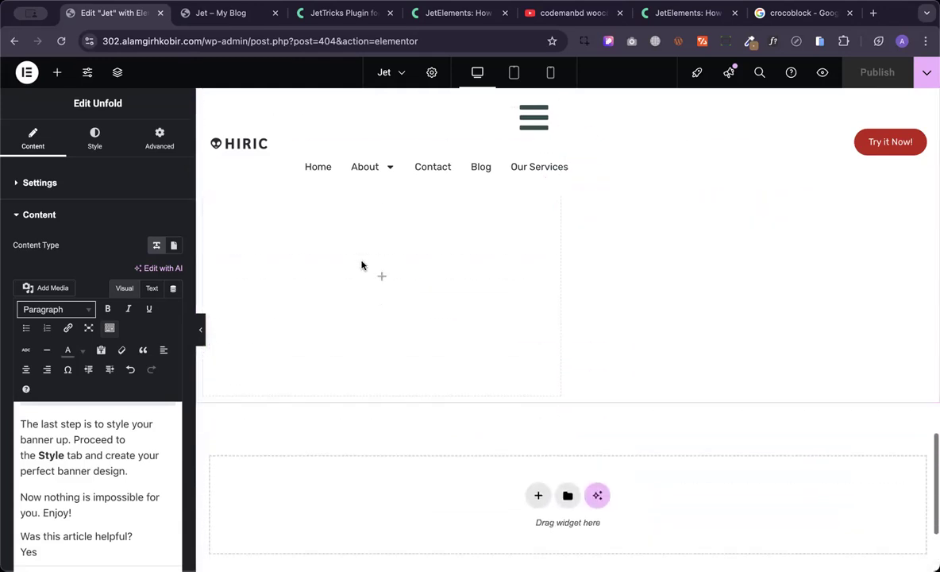
Scroll down to the Title, Lorem ipsum and photo section and delete it.
left_click(538, 329)
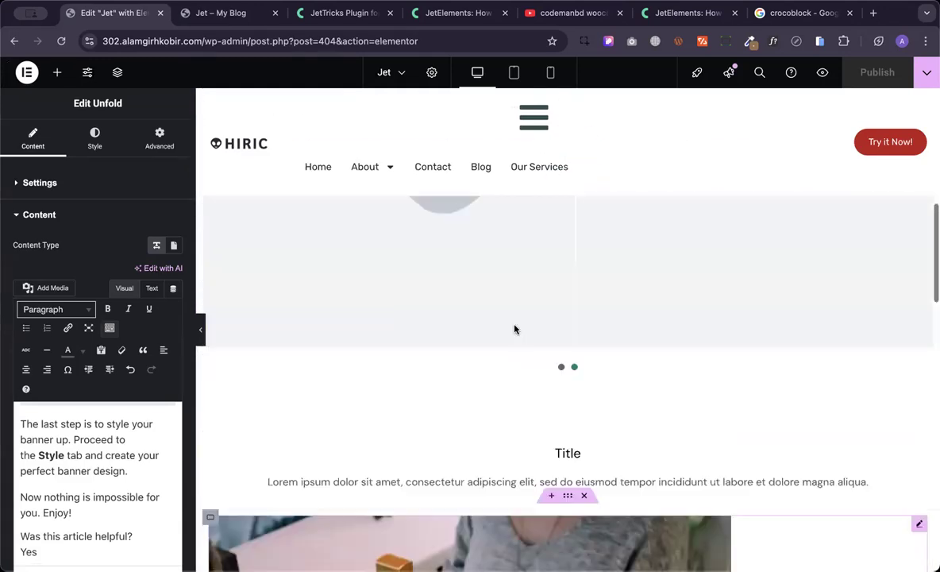
scroll(591, 196, "down", 3)
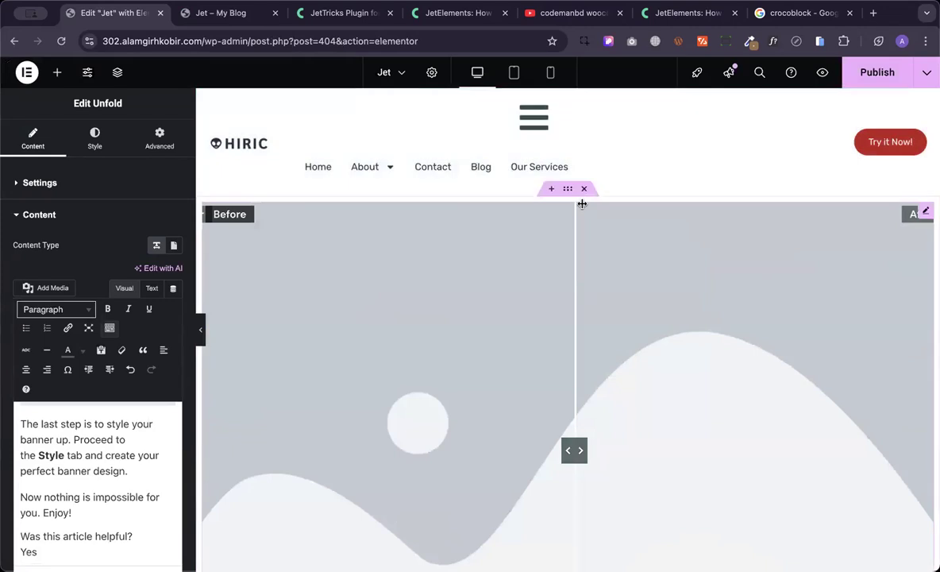
scroll(582, 230, "down", 5)
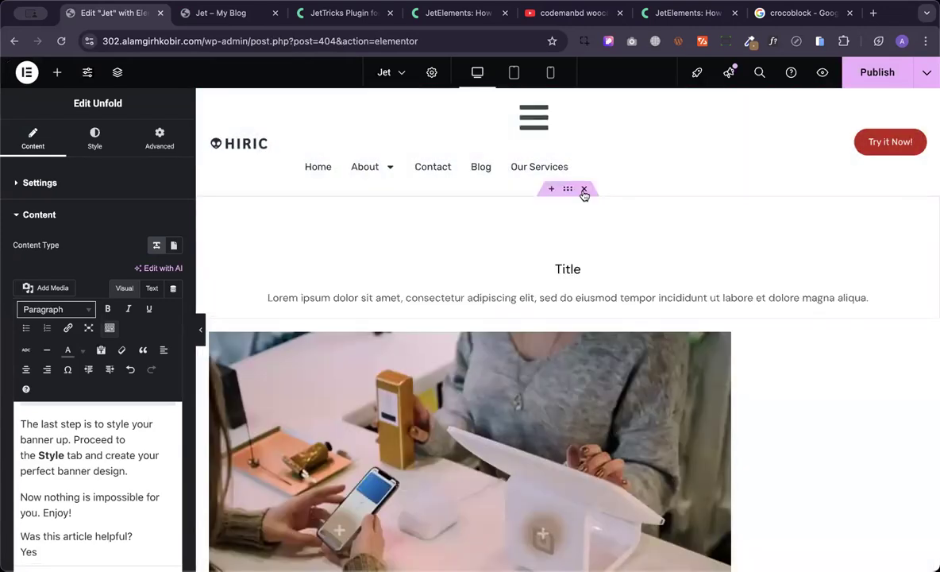
scroll(583, 194, "down", 2)
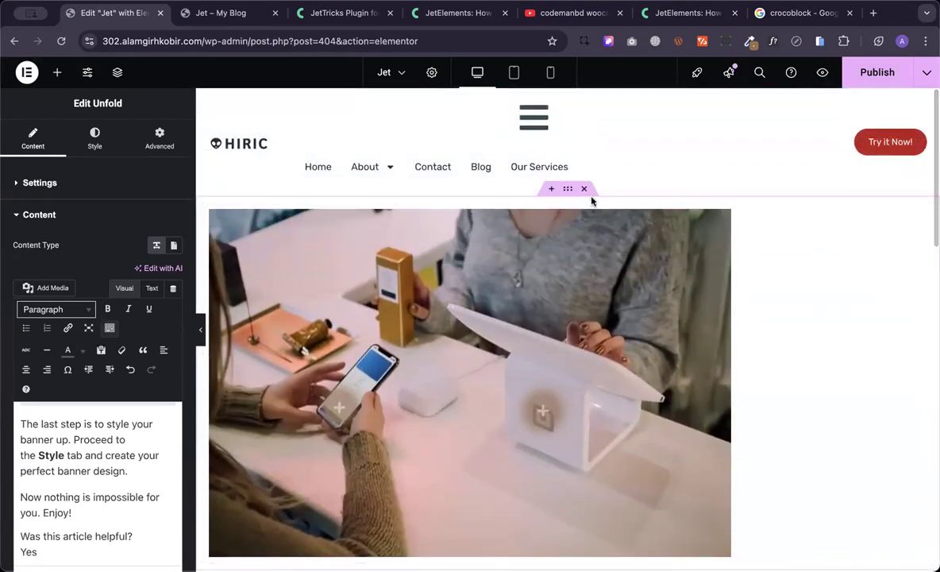
left_click(585, 190)
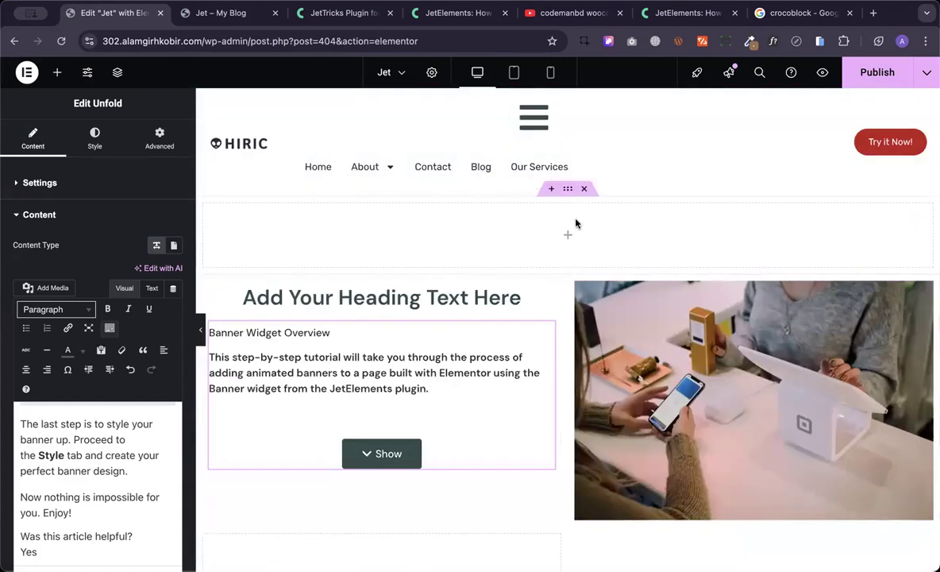
Delete the empty container and set the upper heading-and-photo grid to 1 row.
left_click(584, 191)
right_click(575, 189)
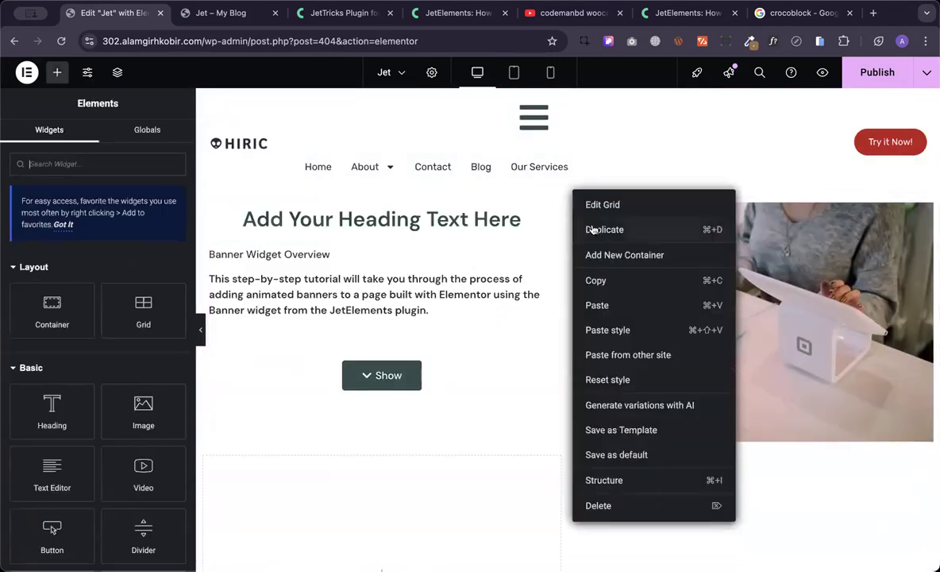
left_click(602, 203)
scroll(580, 323, "down", 5)
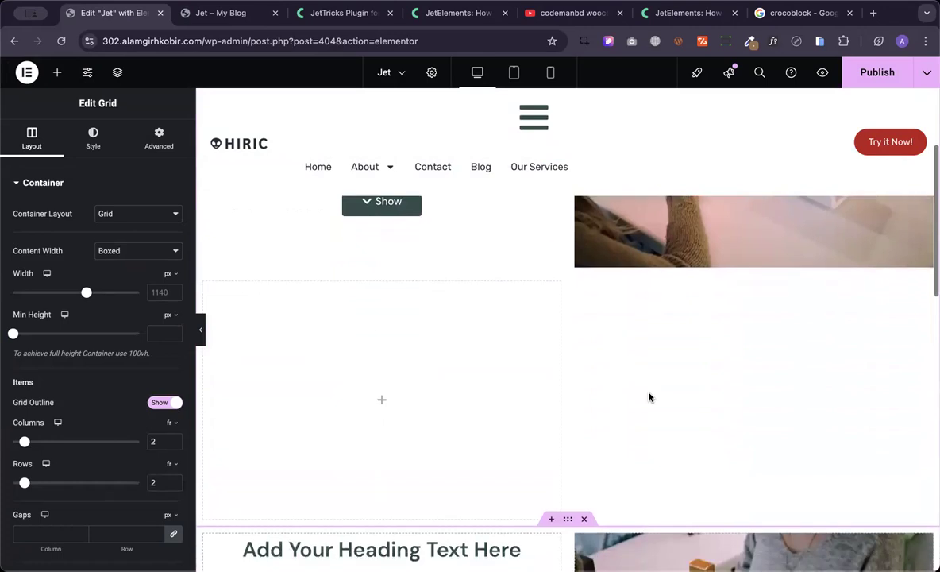
scroll(568, 435, "down", 2)
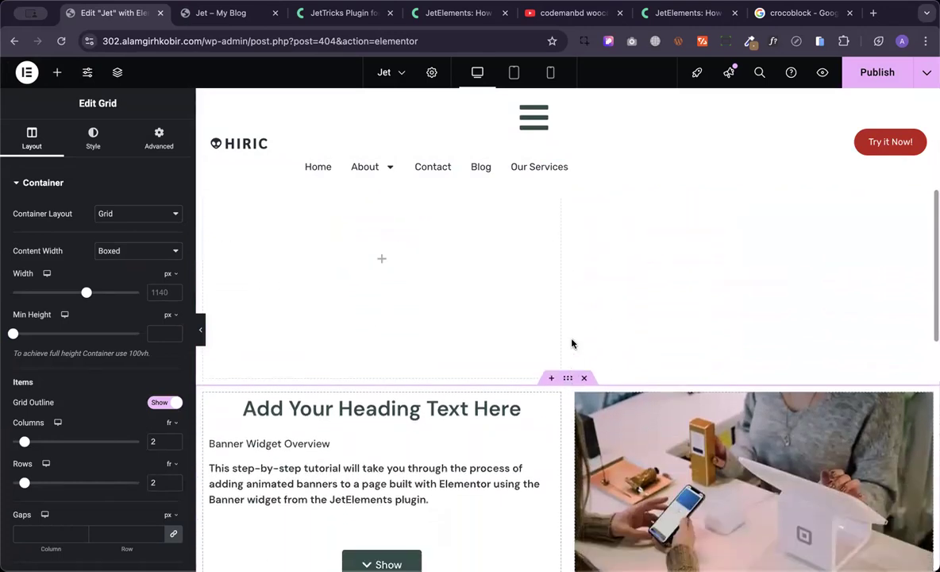
scroll(569, 326, "down", 3)
scroll(169, 395, "down", 3)
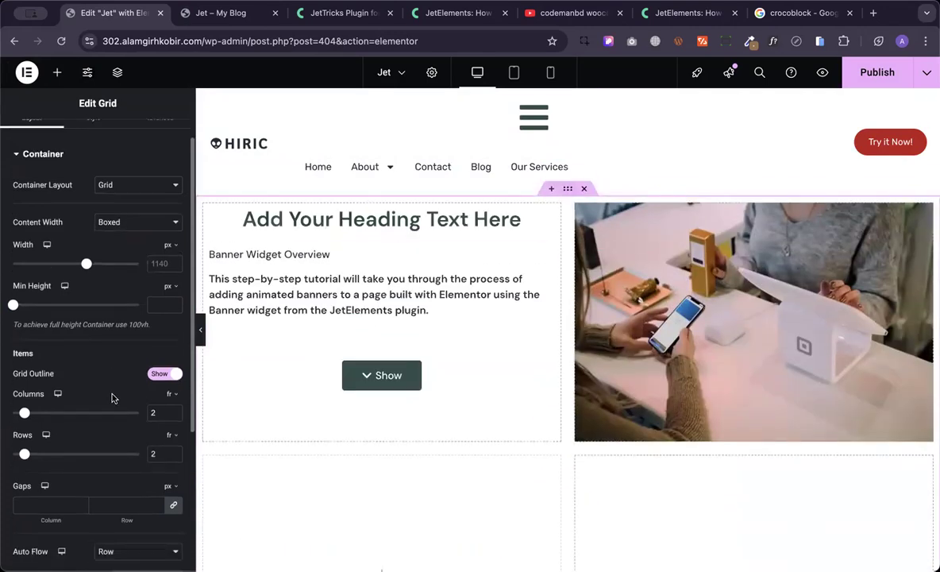
left_click(174, 379)
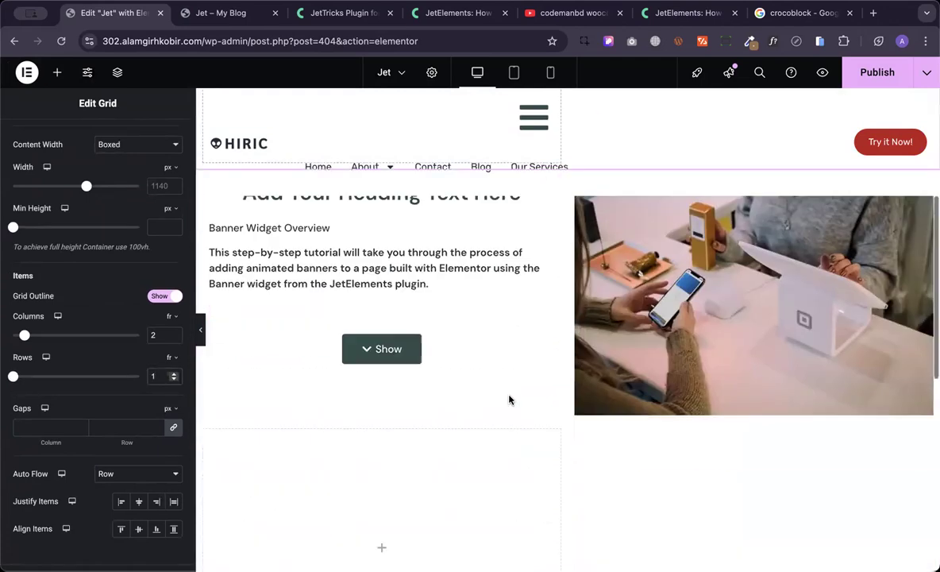
Select the photo in the lower heading-and-photo grid.
scroll(509, 399, "down", 2)
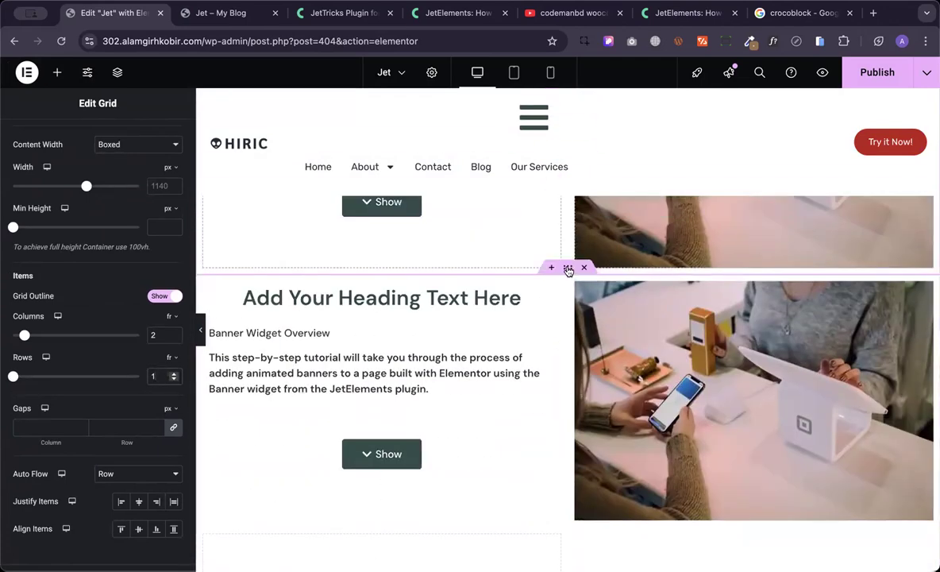
left_click(569, 270)
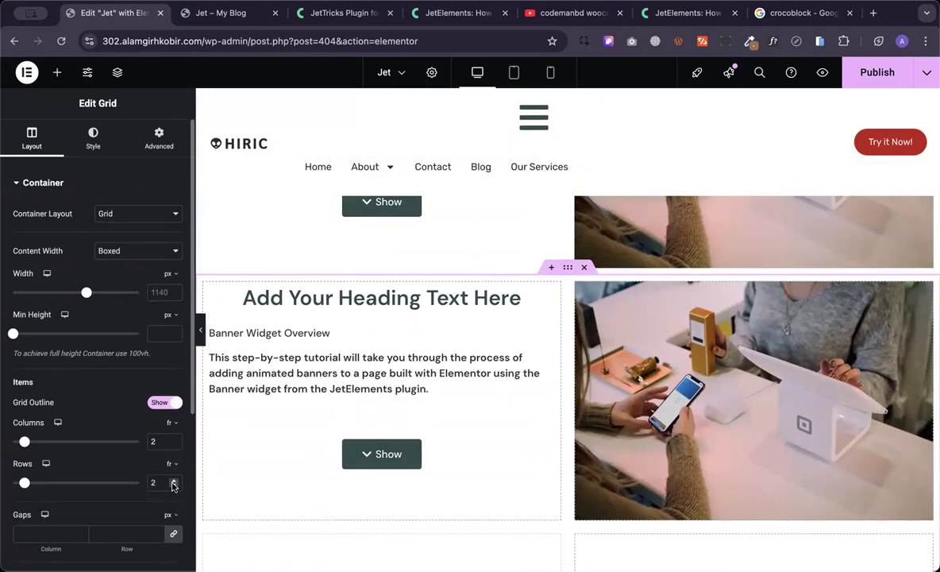
left_click(582, 288)
Move the photo into the grid's left column.
left_click_drag(193, 304, 208, 290)
scroll(556, 357, "down", 1)
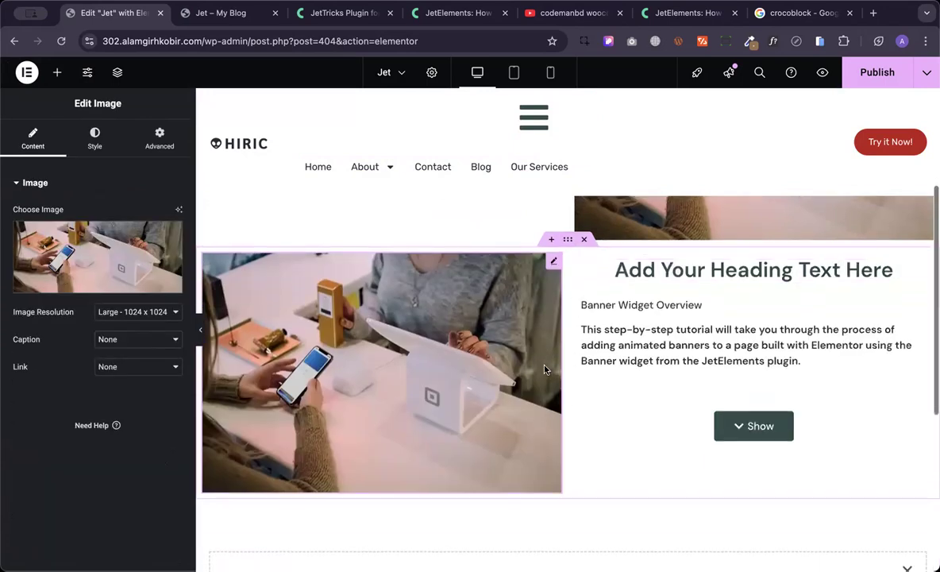
scroll(556, 357, "up", 3)
scroll(597, 384, "down", 2)
Replace the Unfold block under the heading with a Text Editor lorem-ipsum paragraph.
left_click(769, 411)
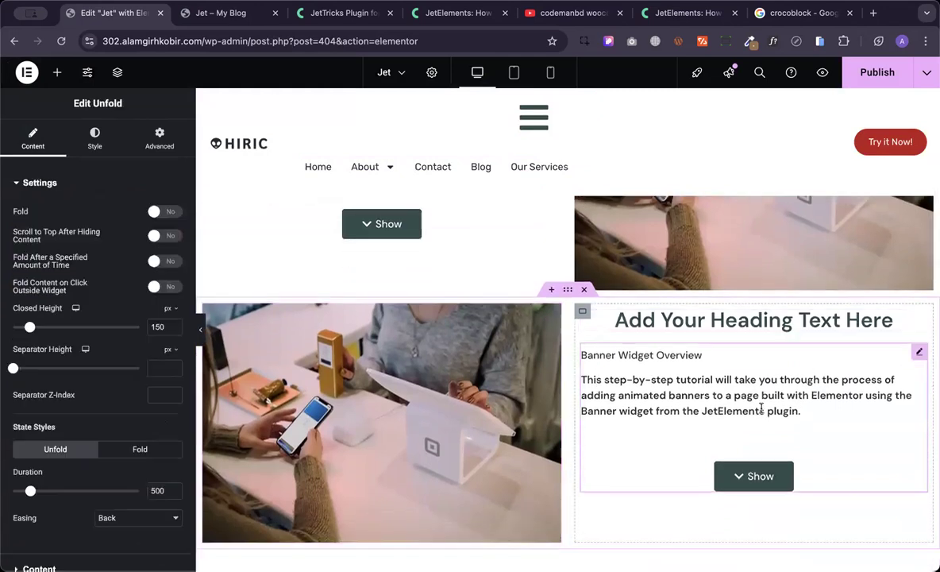
right_click(590, 422)
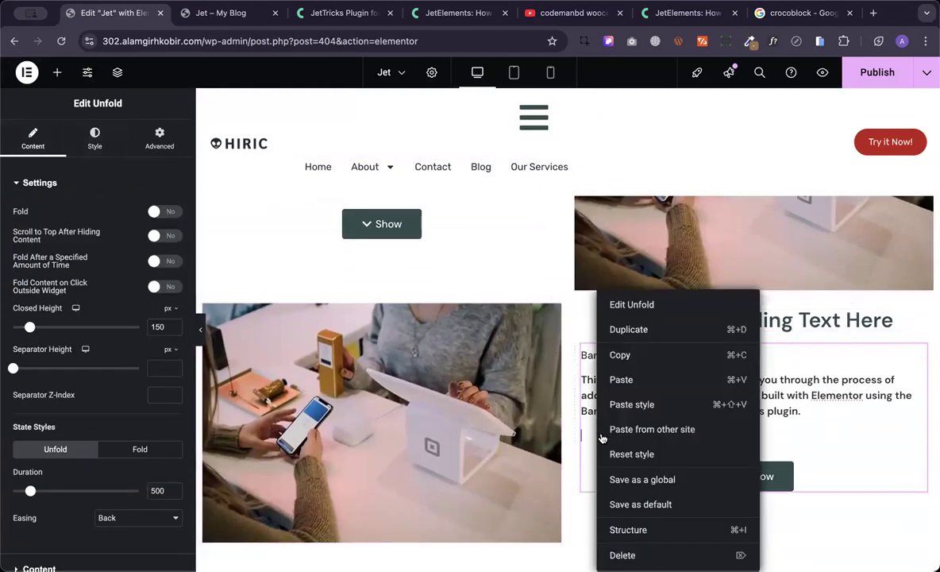
left_click(623, 552)
left_click_drag(59, 480, 743, 322)
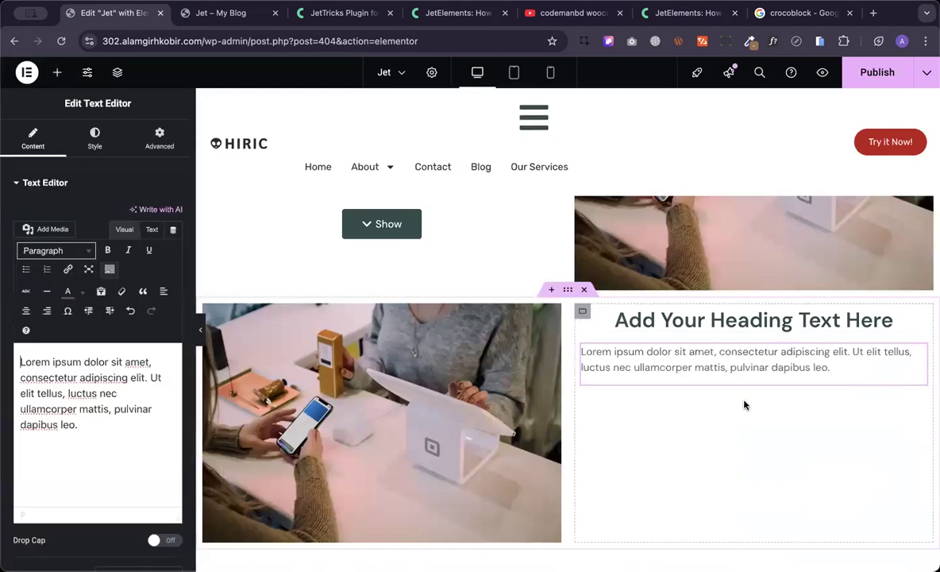
scroll(738, 413, "down", 5)
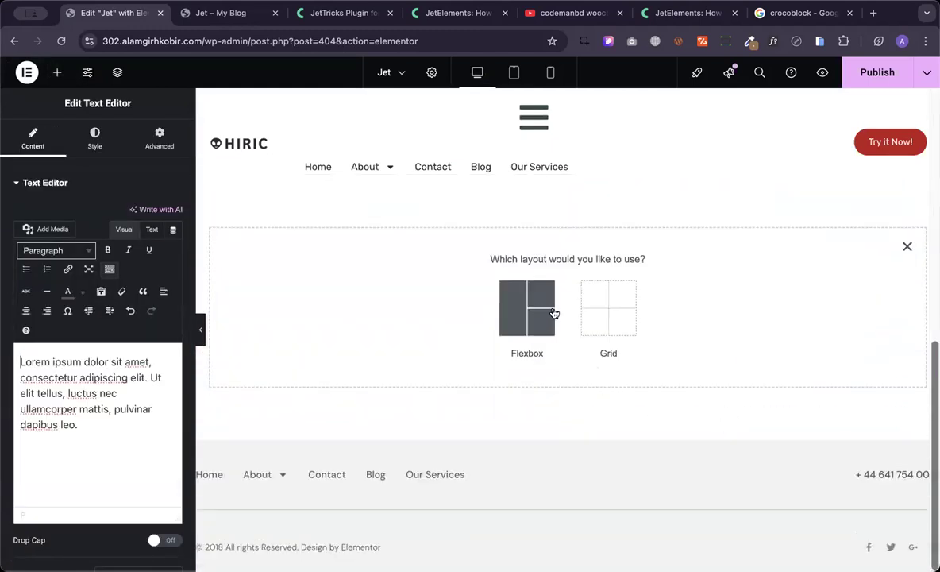
In the empty drop zone, create a Grid section with 3 columns and 2 rows.
left_click(611, 314)
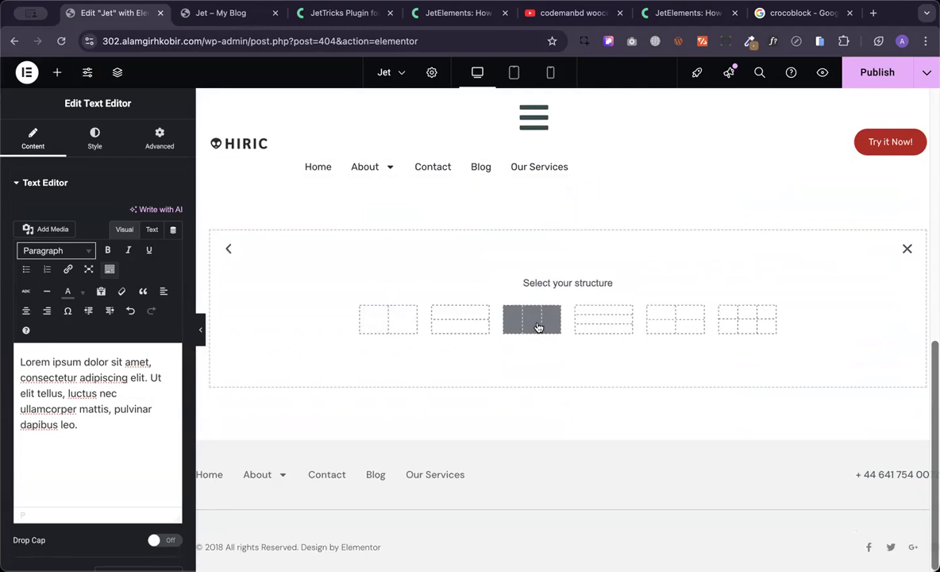
left_click(744, 327)
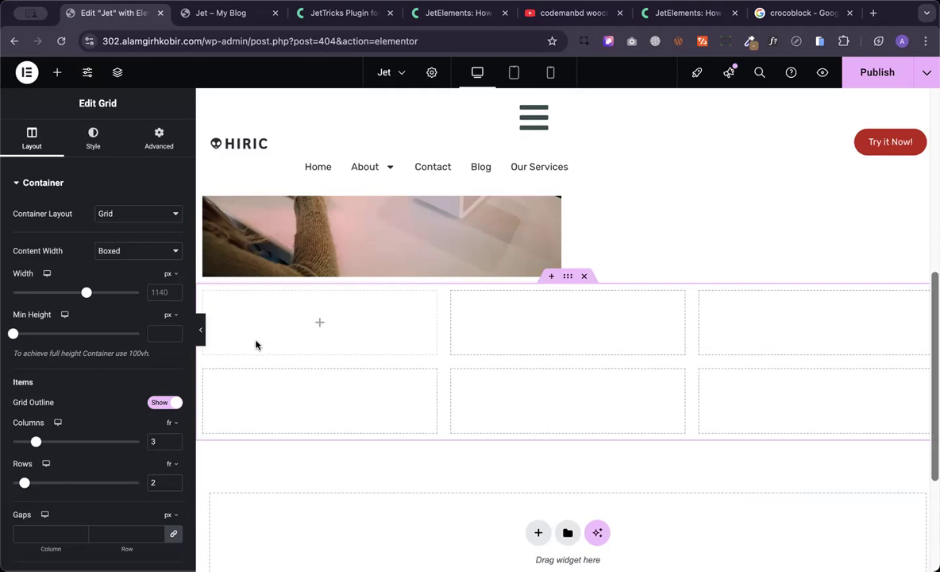
Keep the grid at 2 rows and drop a container into its first cell.
left_click(174, 480)
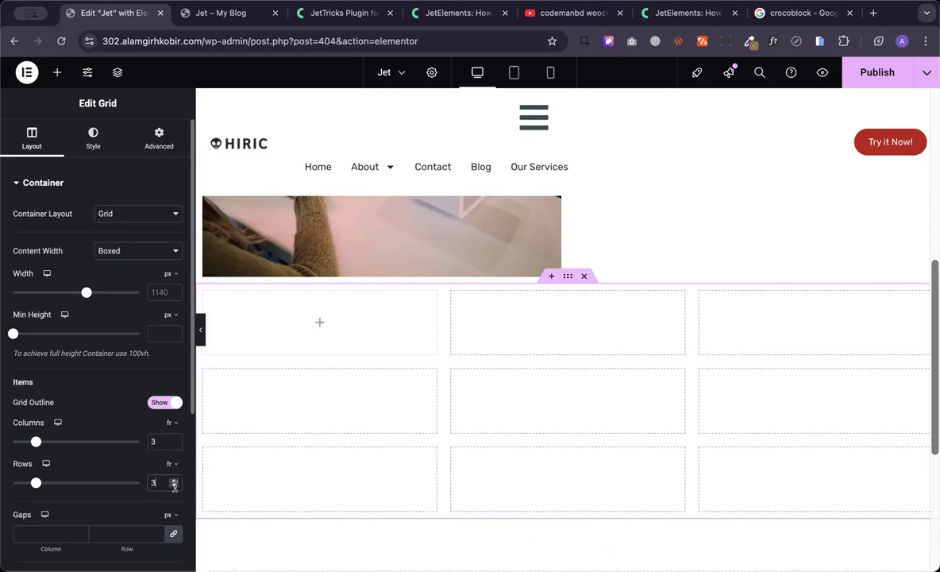
left_click(175, 486)
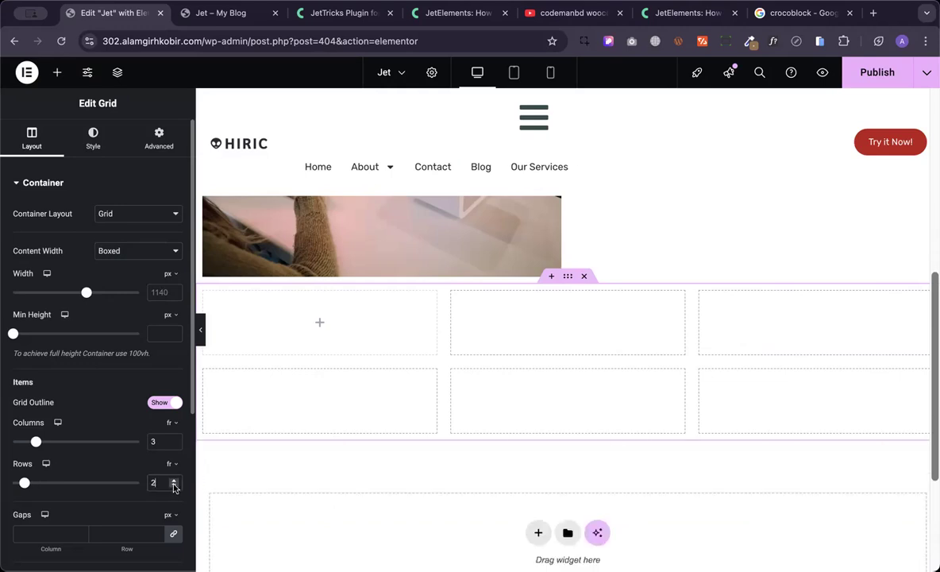
left_click(53, 73)
scroll(89, 378, "down", 3)
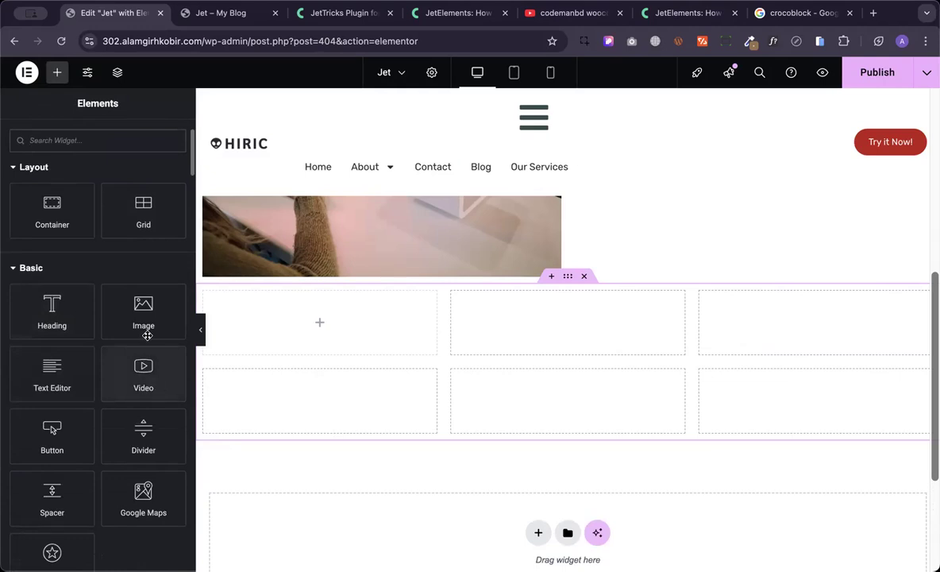
scroll(147, 335, "up", 2)
left_click_drag(46, 239, 346, 307)
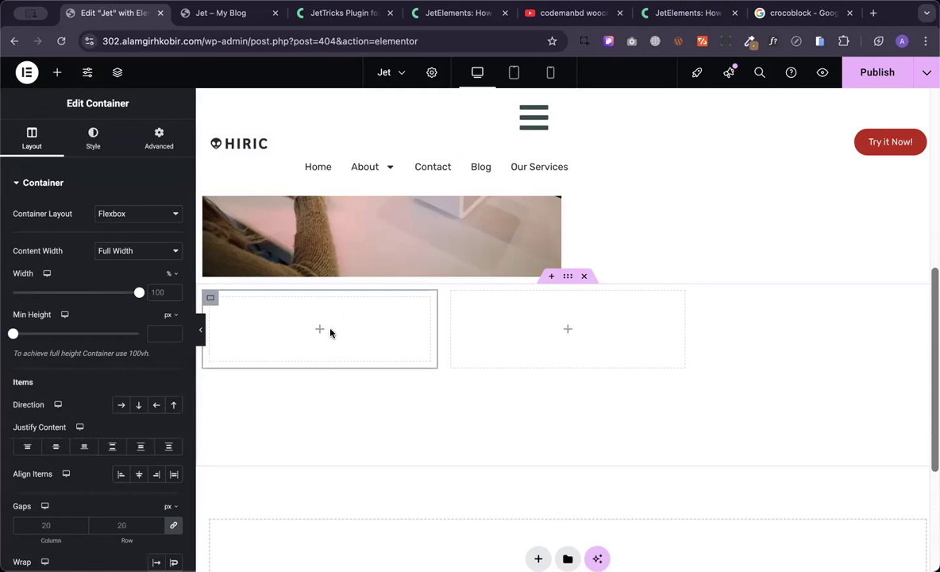
Put default Heading widgets into the second and third grid cells.
left_click(57, 72)
left_click_drag(53, 411, 574, 356)
left_click(56, 72)
left_click_drag(51, 405, 598, 342)
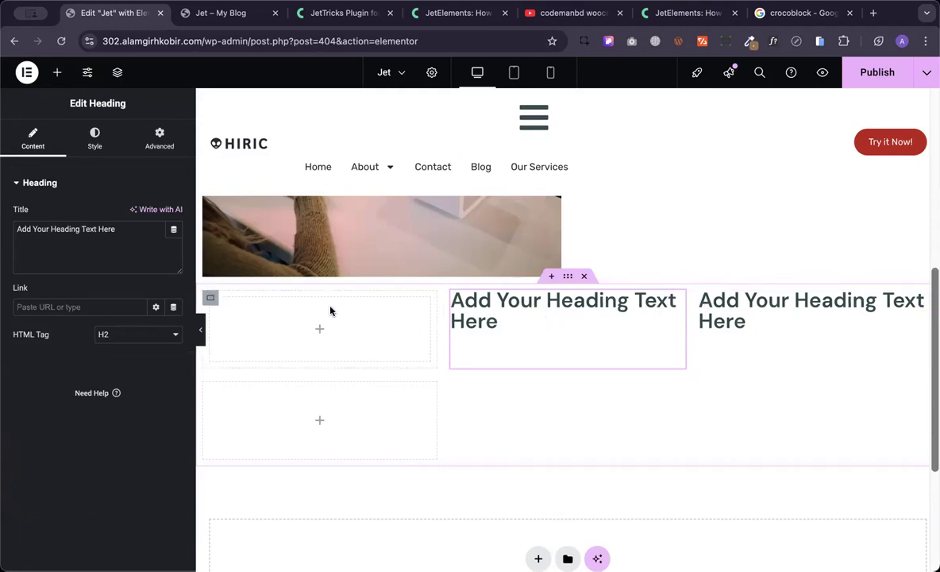
Add a Heading to the first cell with an Image placeholder below it.
left_click(320, 333)
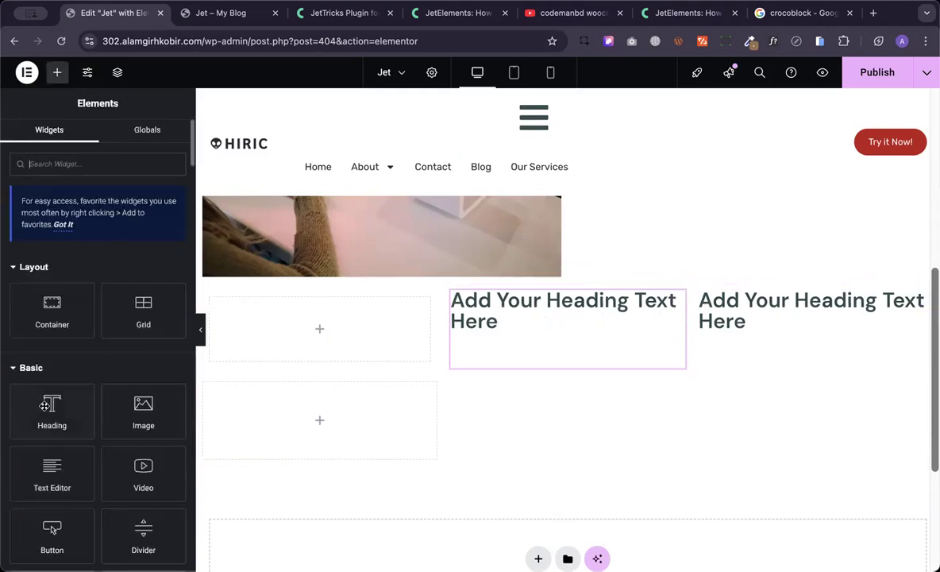
left_click_drag(62, 419, 290, 349)
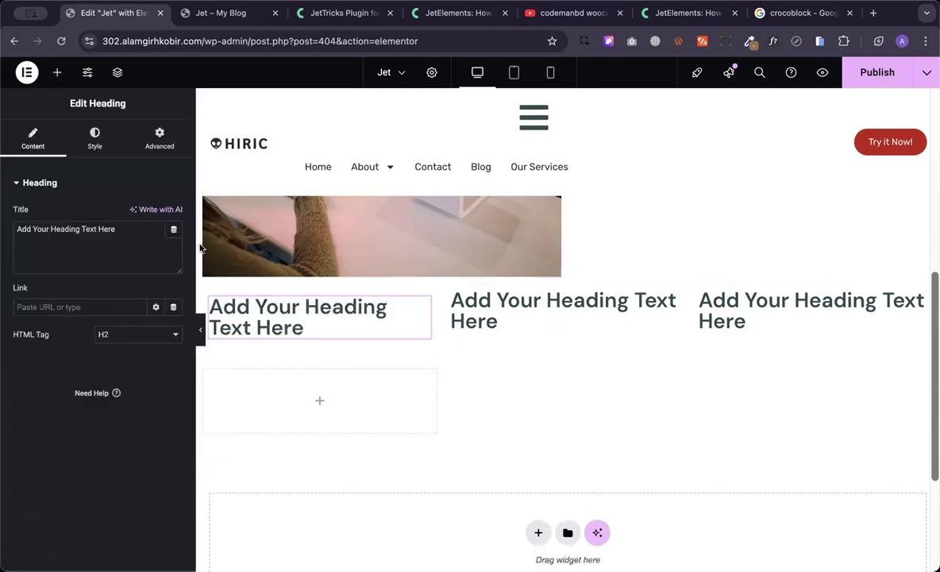
left_click(57, 72)
left_click_drag(139, 405, 292, 330)
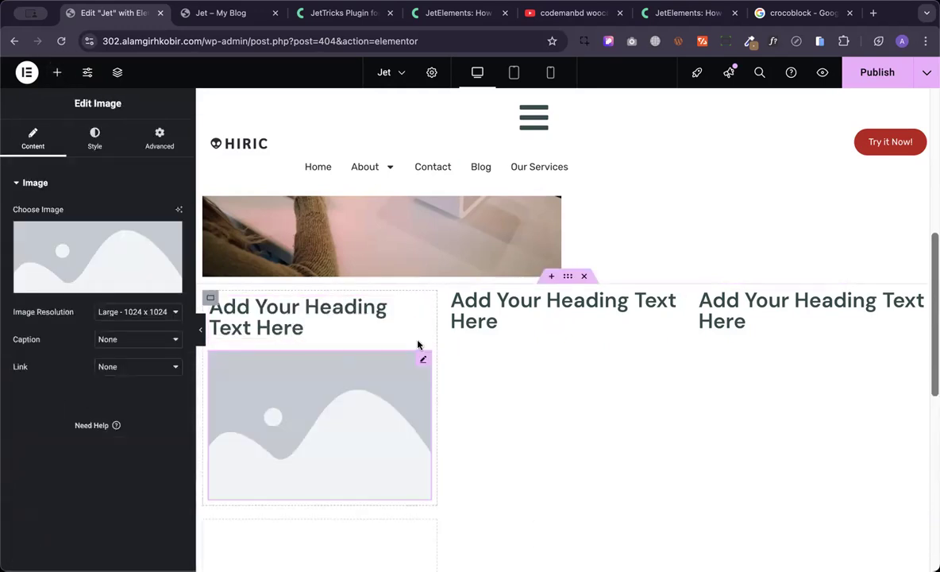
left_click(211, 299)
right_click(211, 298)
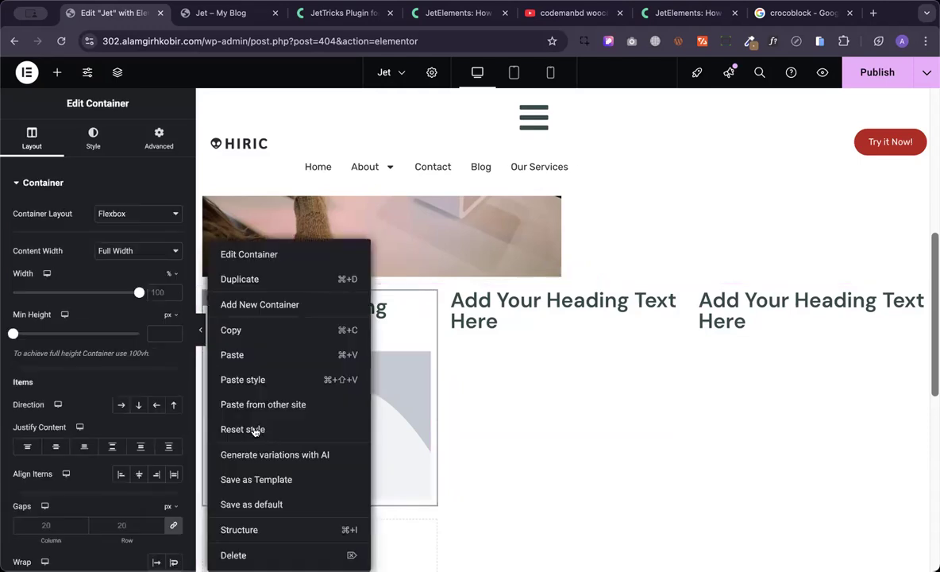
left_click(556, 311)
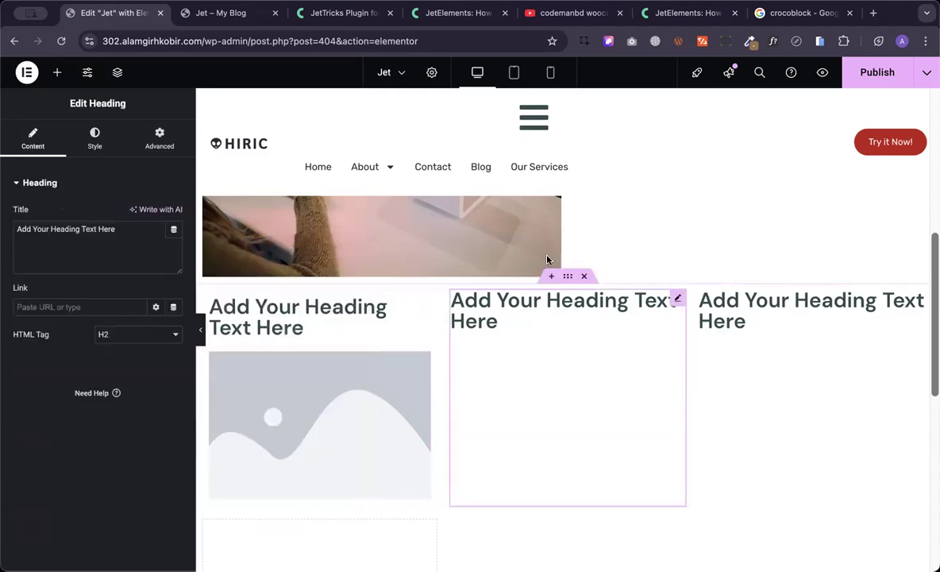
In mobile view, try several column counts on the grid and settle on Columns 1.
left_click(550, 72)
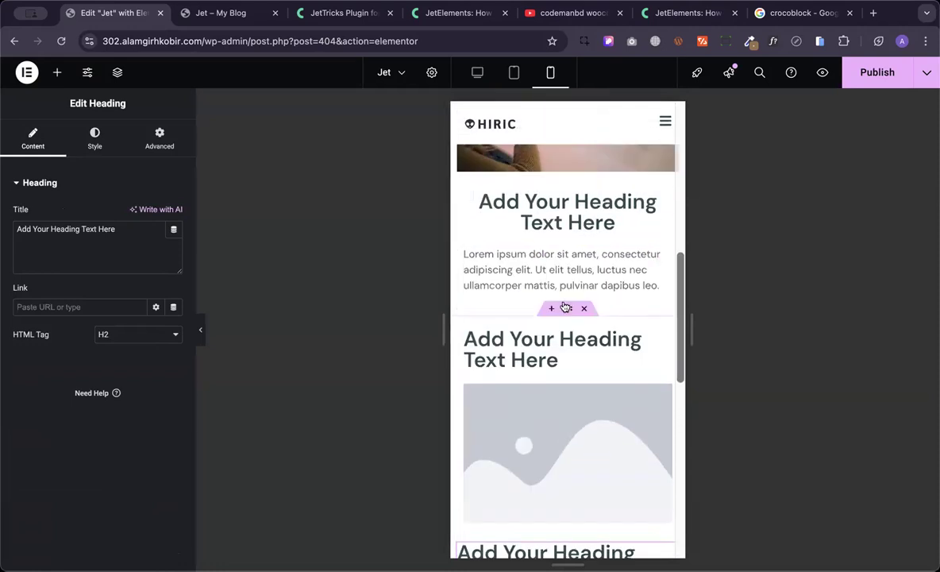
left_click(567, 308)
scroll(76, 408, "down", 2)
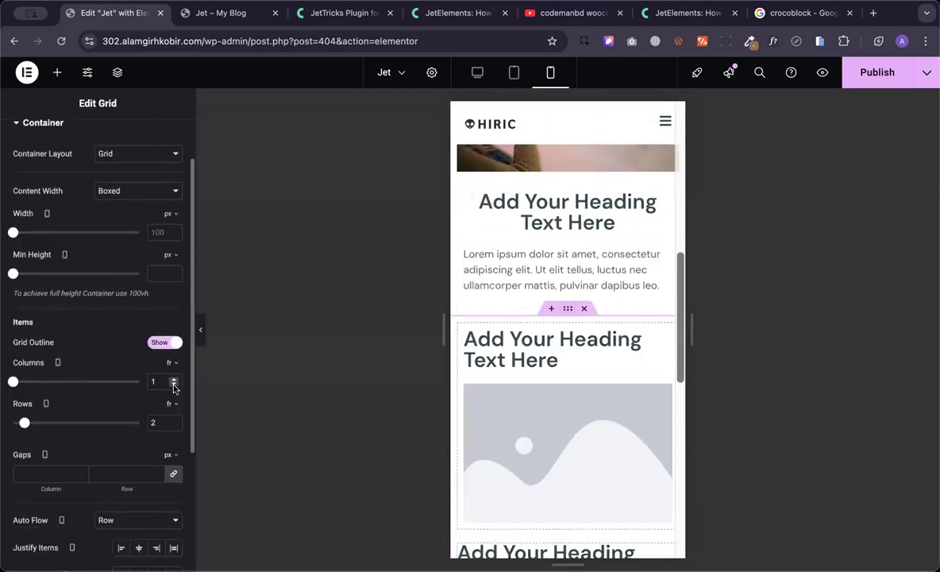
left_click(173, 382)
left_click(173, 379)
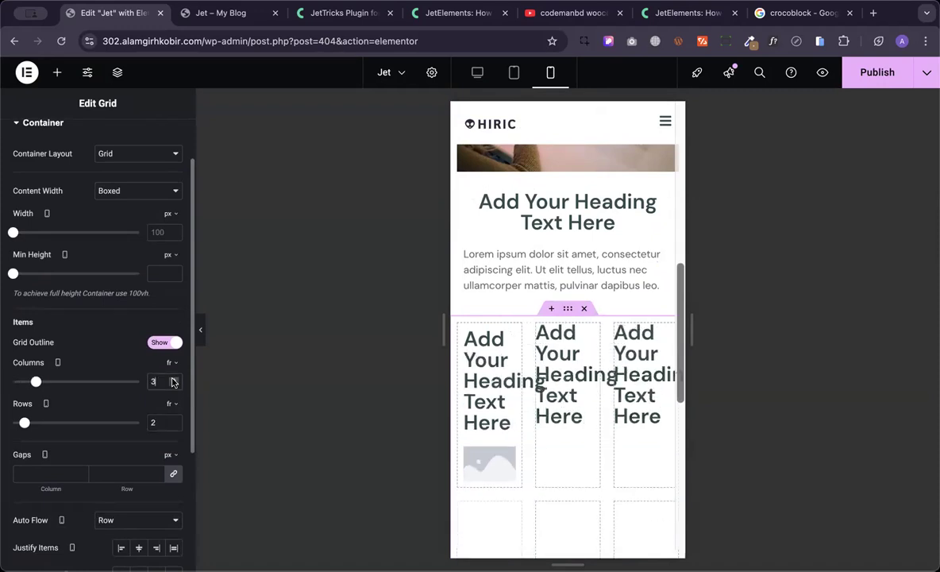
left_click(174, 385)
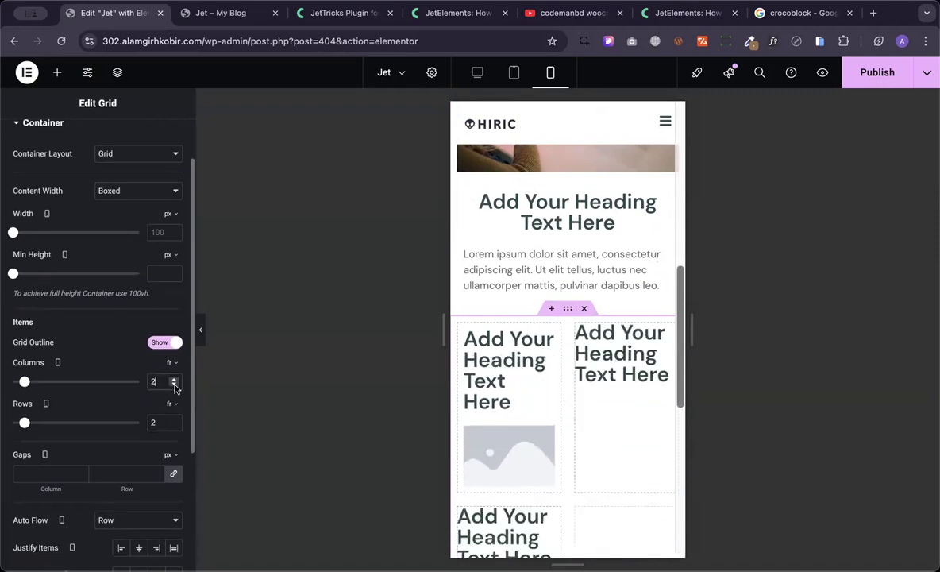
left_click(174, 385)
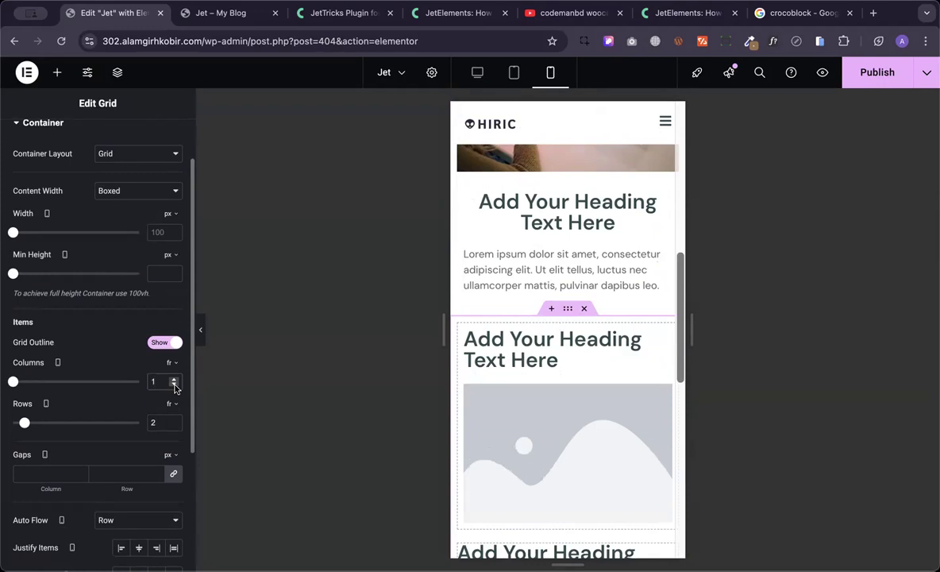
left_click(174, 379)
left_click(174, 379)
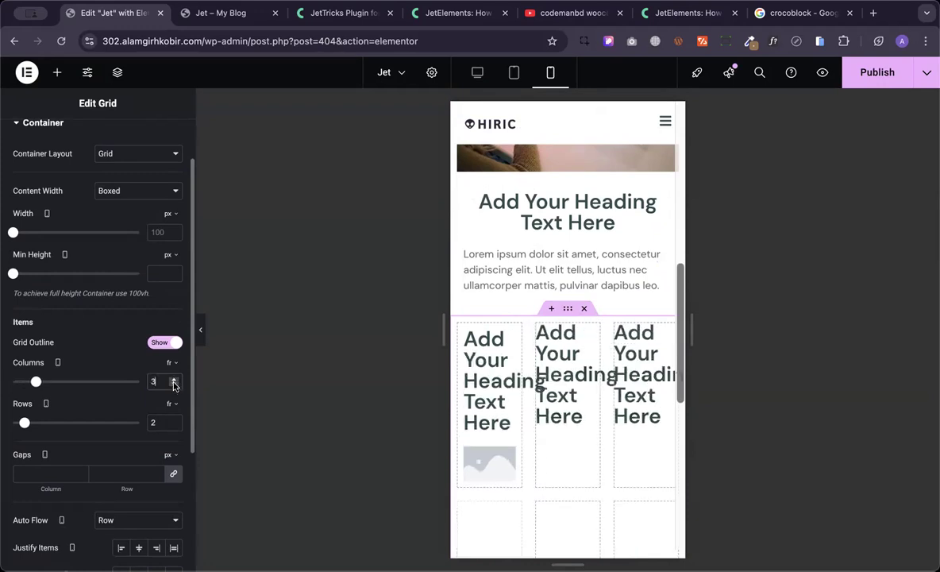
left_click(174, 385)
left_click(175, 385)
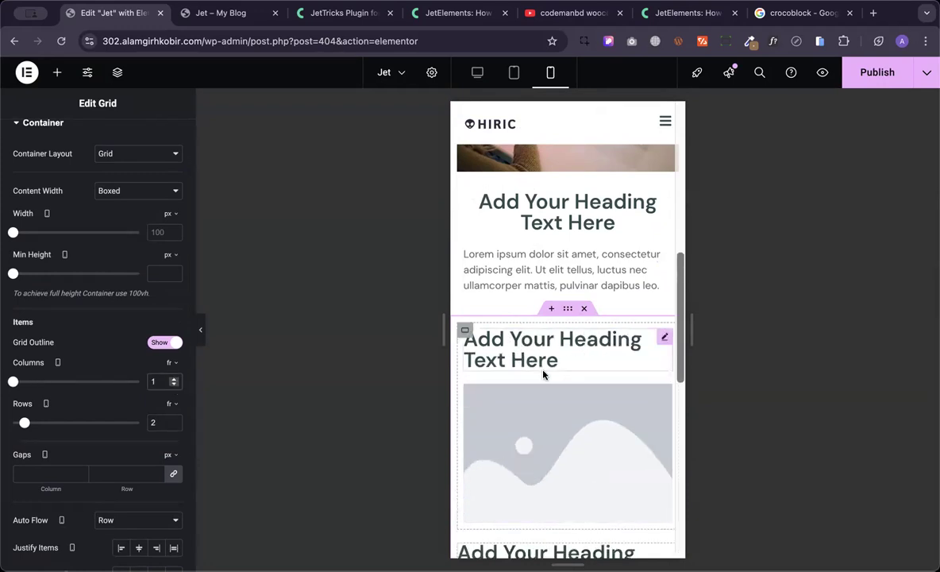
scroll(545, 373, "down", 5)
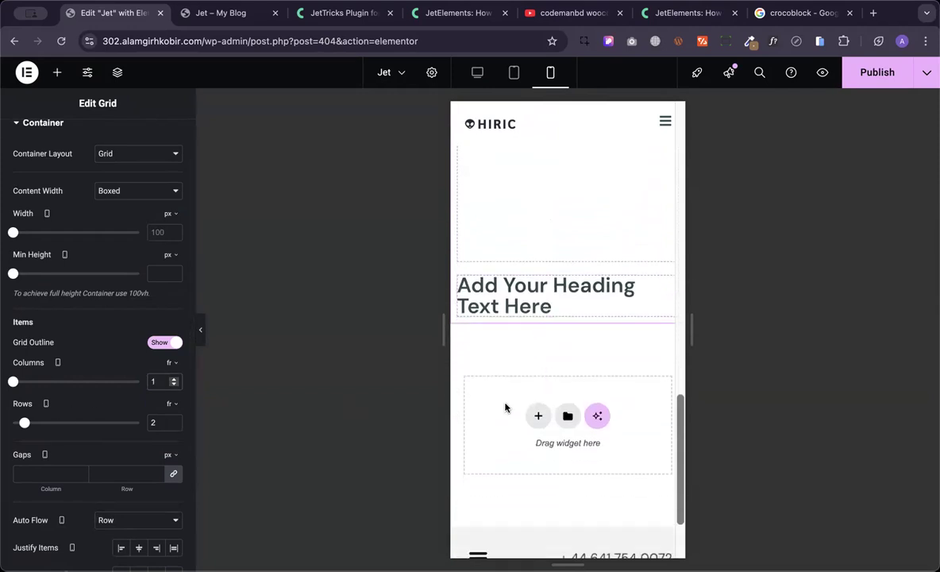
scroll(506, 405, "up", 3)
Reselect the grid and set its mobile Rows to 1.
left_click(534, 329)
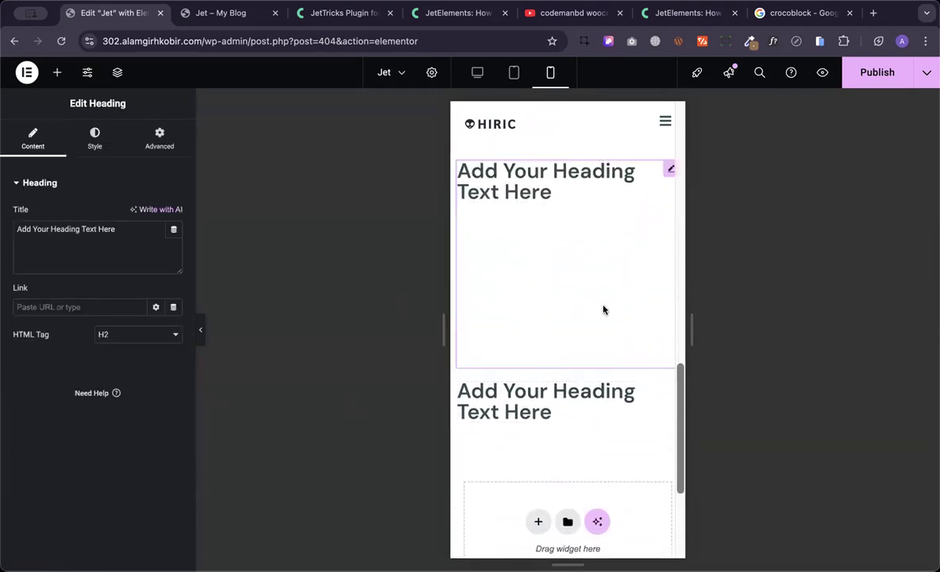
scroll(545, 264, "up", 3)
left_click(561, 290)
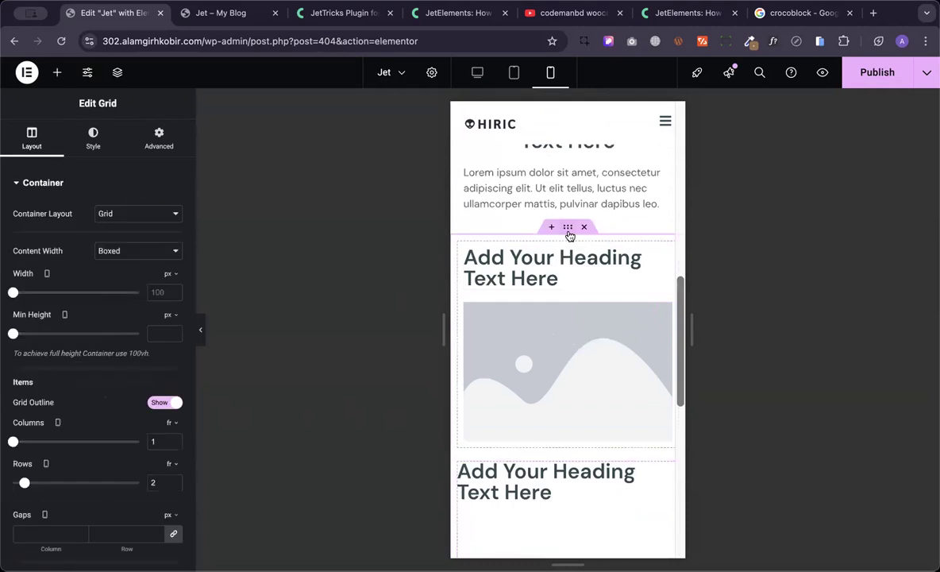
scroll(561, 290, "down", 4)
scroll(560, 291, "down", 1)
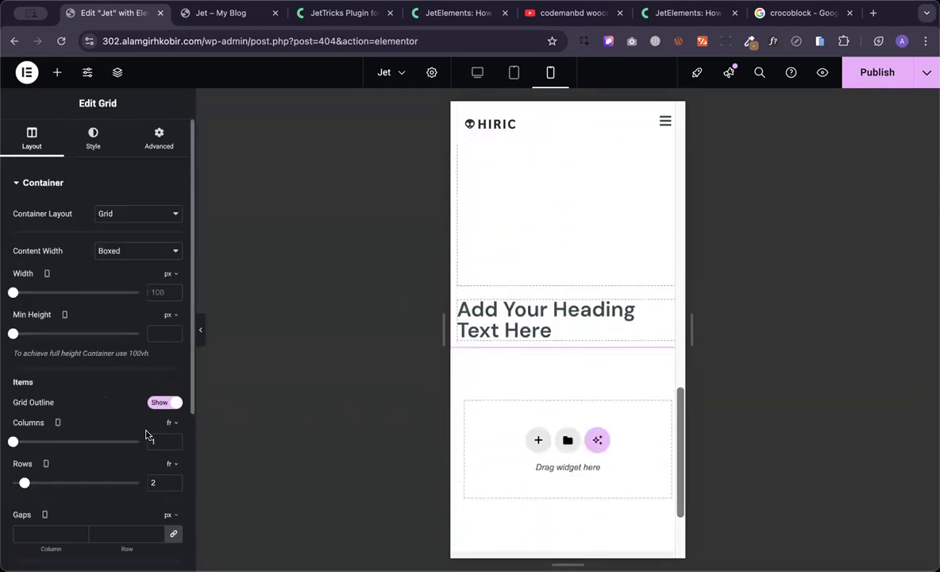
left_click(176, 488)
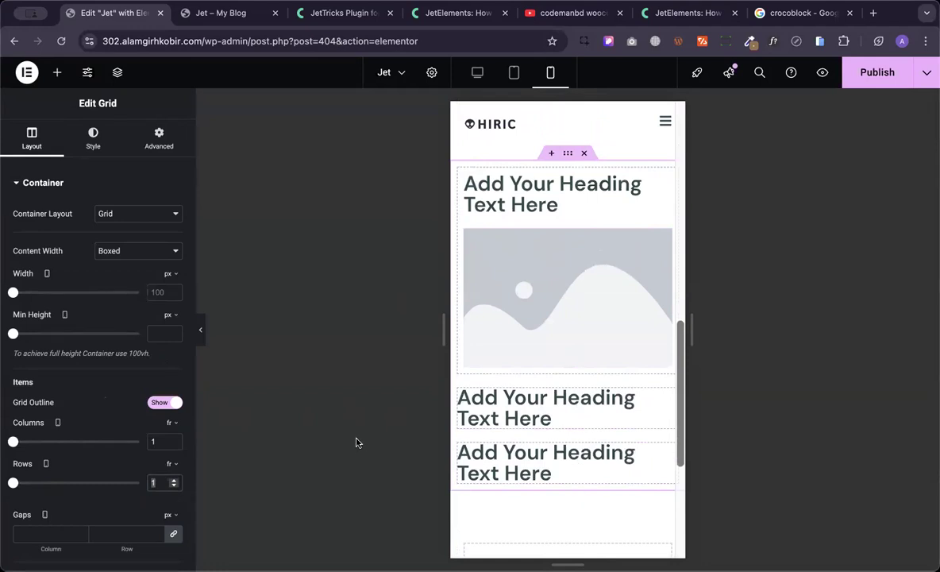
Test higher mobile column counts, reset Columns to 1, and return to desktop view.
left_click(174, 439)
left_click(175, 440)
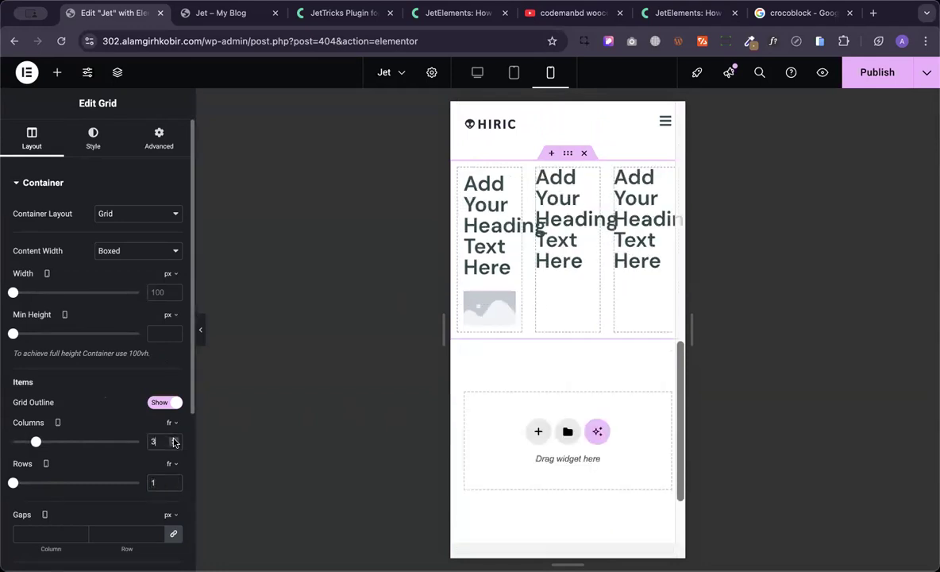
left_click(174, 439)
left_click(175, 439)
left_click(175, 439)
left_click(175, 440)
left_click(174, 439)
left_click(175, 439)
left_click(174, 439)
left_click(175, 440)
left_click(175, 439)
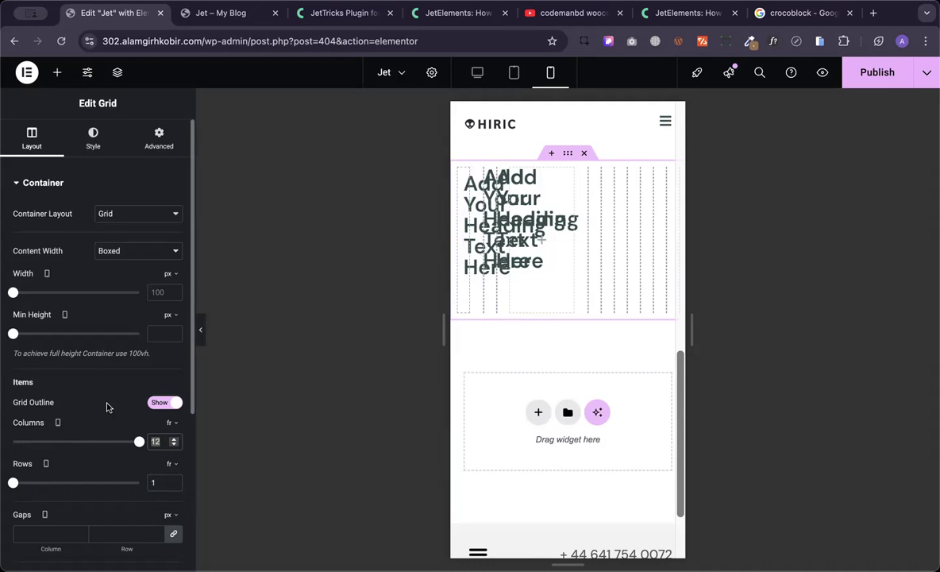
key("BackSpace")
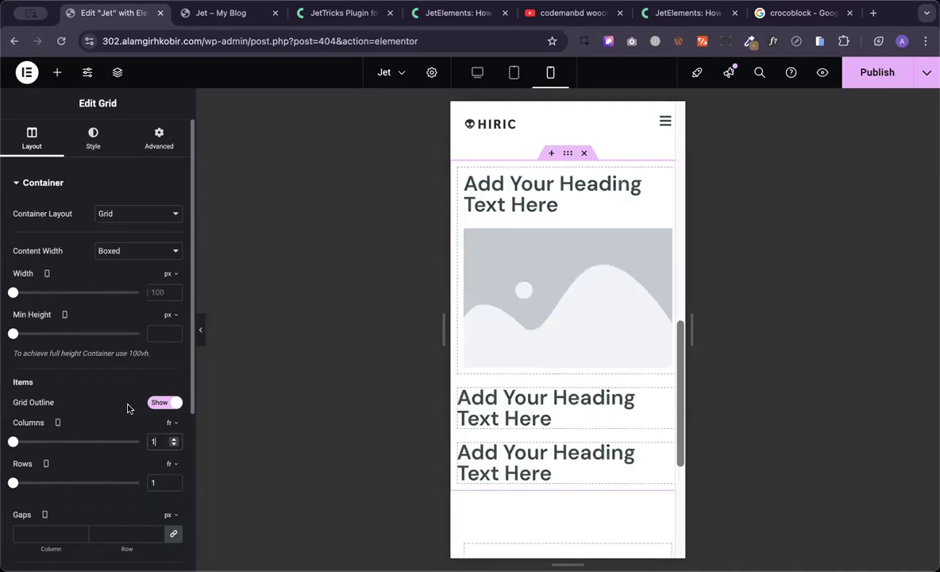
left_click(171, 440)
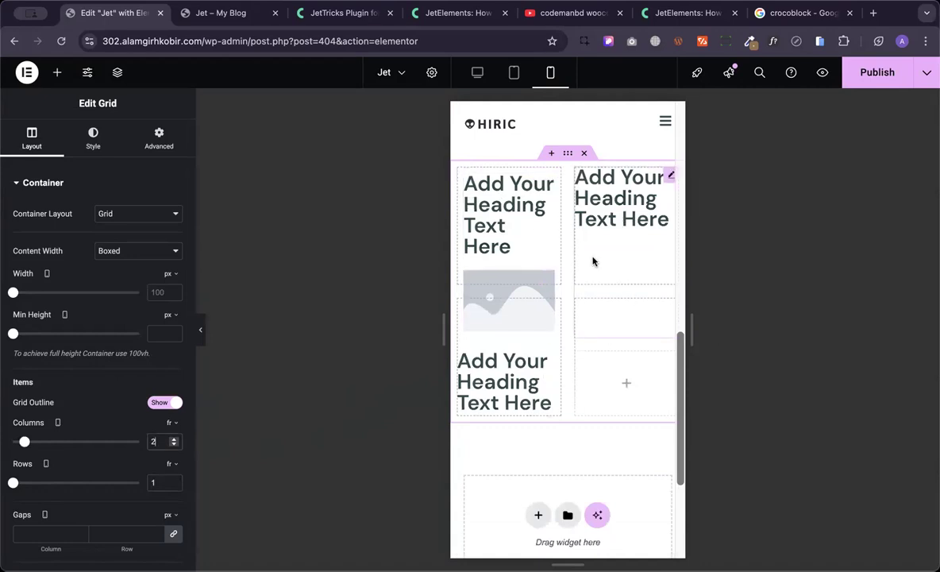
left_click(174, 444)
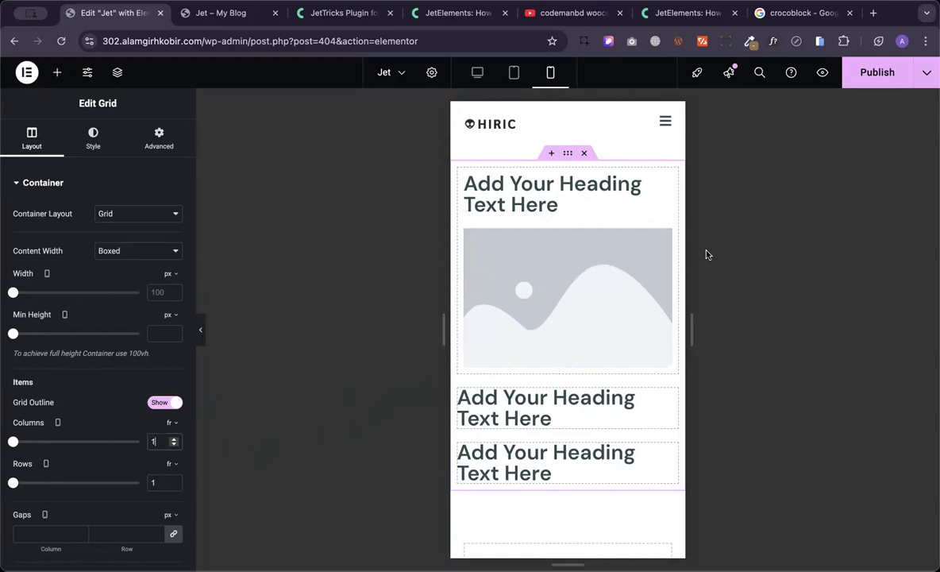
left_click(479, 72)
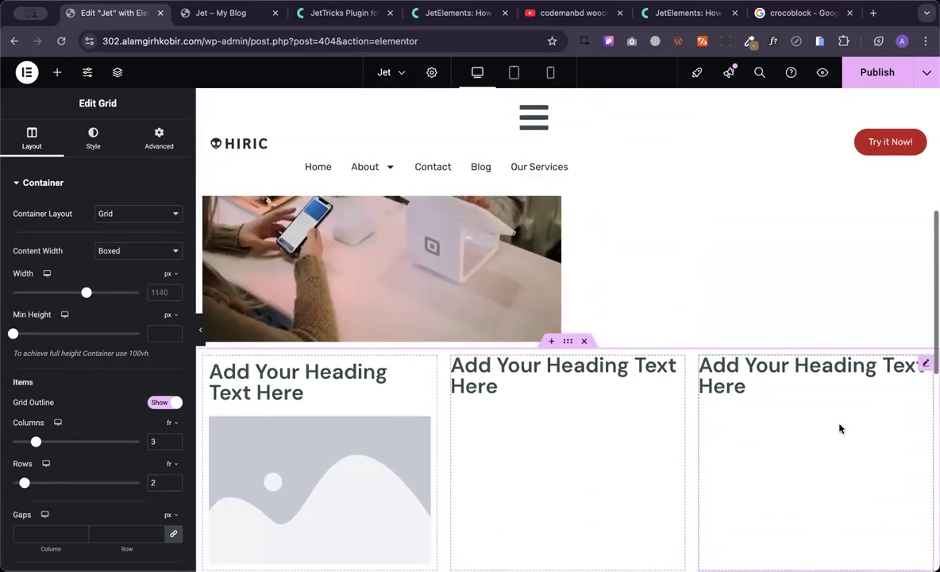
Delete the heading-and-image grid section.
scroll(807, 422, "down", 2)
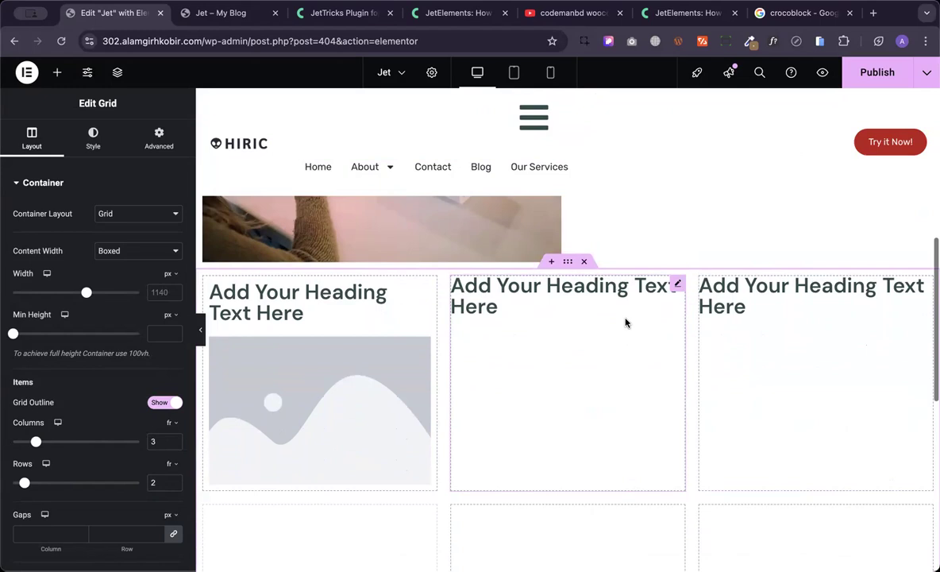
left_click(583, 261)
scroll(584, 278, "up", 5)
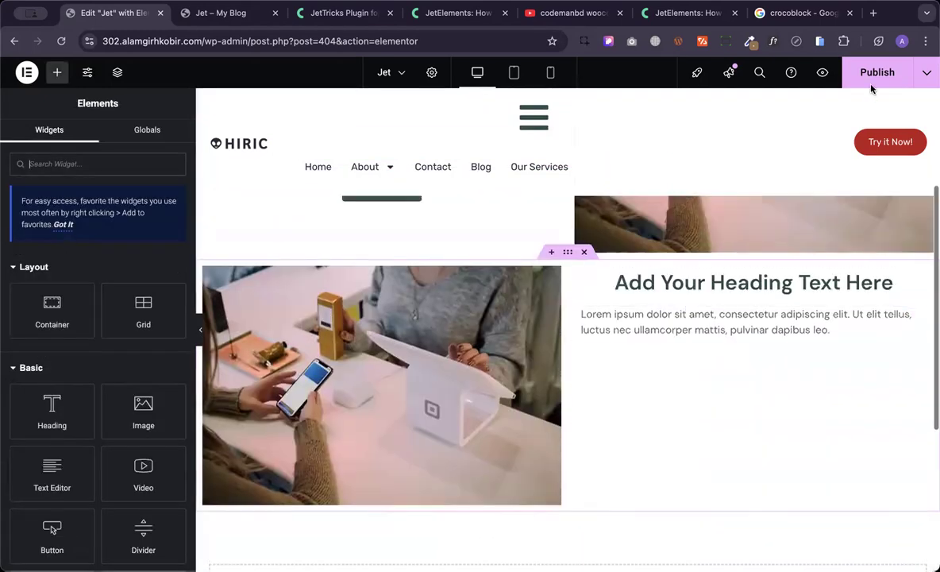
Publish the Jet page changes.
left_click(878, 72)
scroll(560, 421, "up", 3)
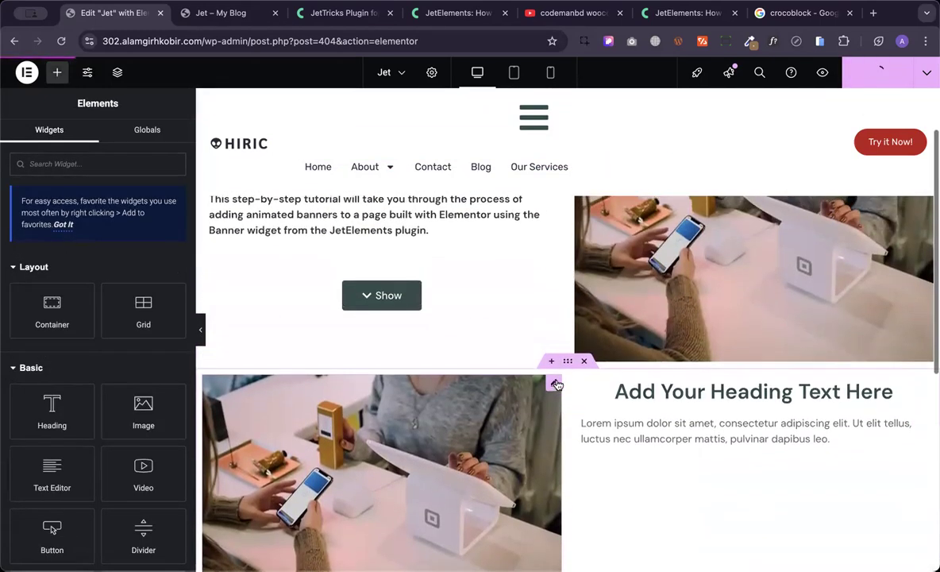
scroll(541, 397, "up", 3)
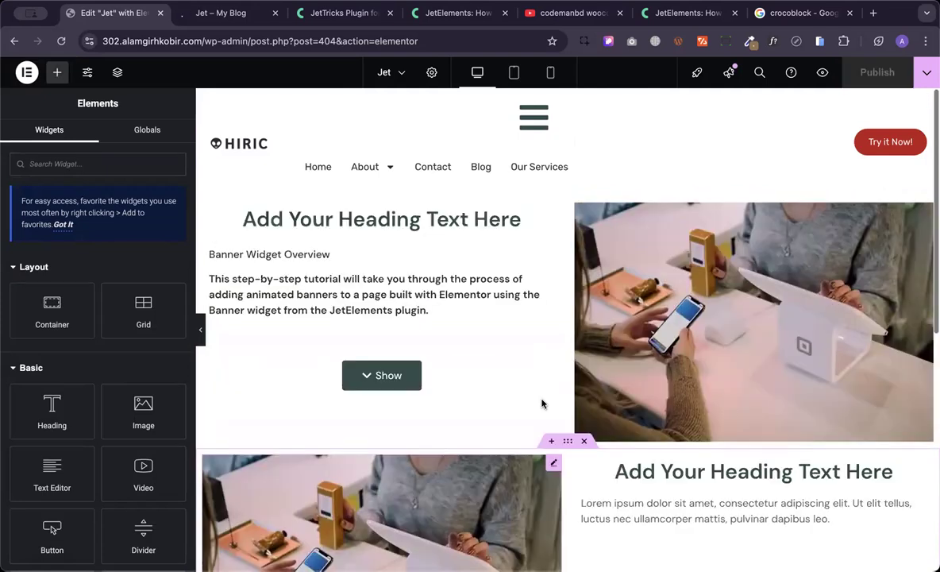
key("Delete")
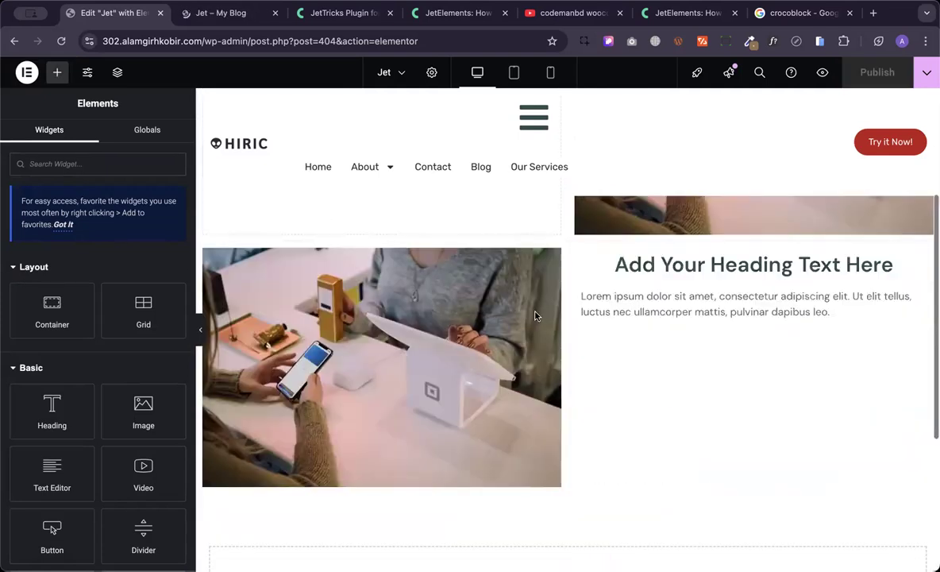
Add a new two-column flexbox section at the bottom of the page.
scroll(537, 321, "down", 5)
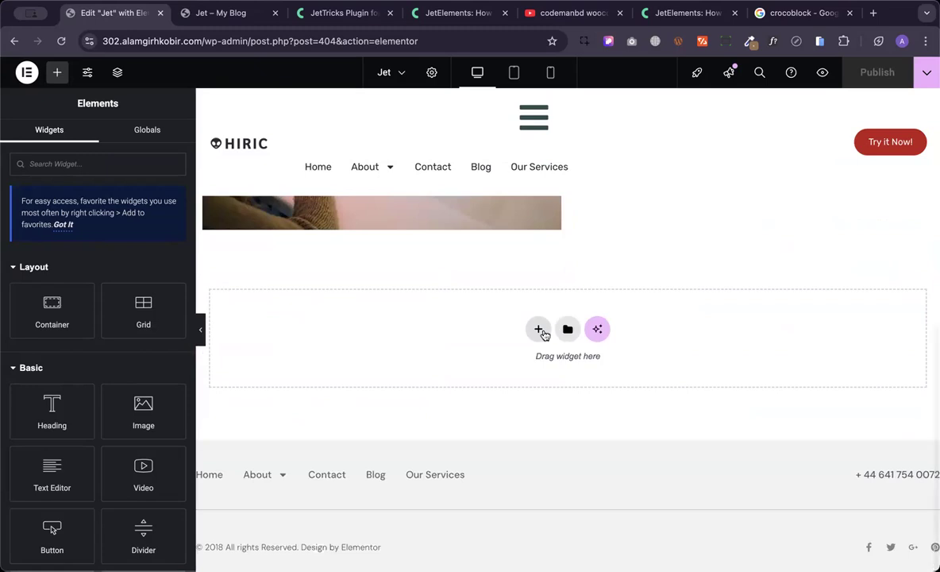
left_click(532, 333)
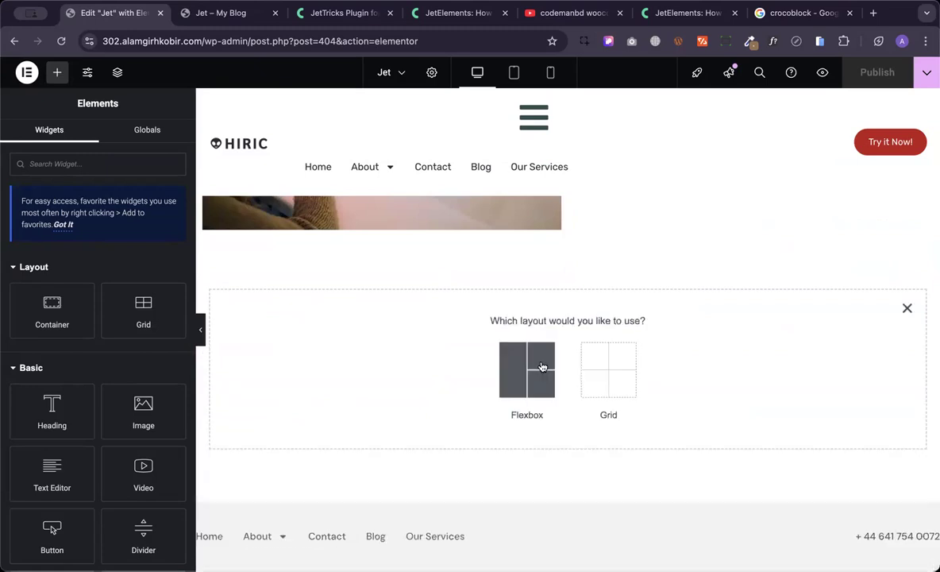
left_click(541, 367)
left_click(543, 367)
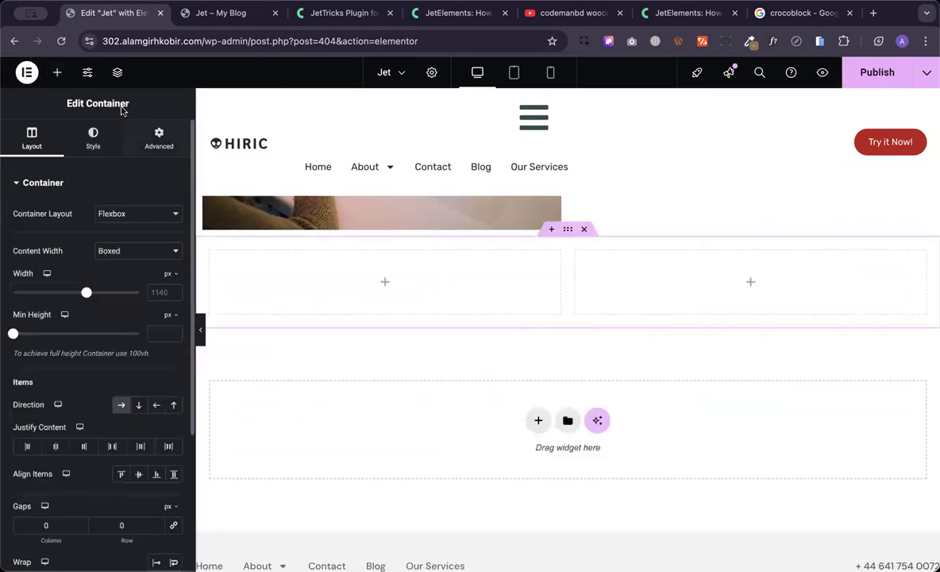
Place an Image widget in the left column and a Video widget in the right.
left_click(62, 79)
left_click_drag(143, 409, 307, 296)
left_click(57, 72)
scroll(139, 397, "down", 2)
left_click_drag(138, 407, 709, 361)
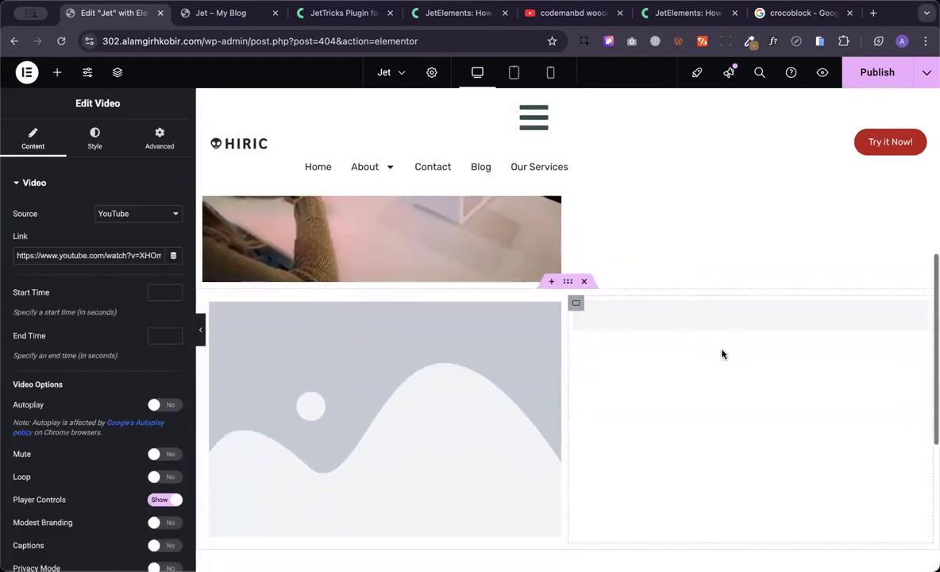
scroll(625, 326, "up", 3)
scroll(624, 327, "down", 3)
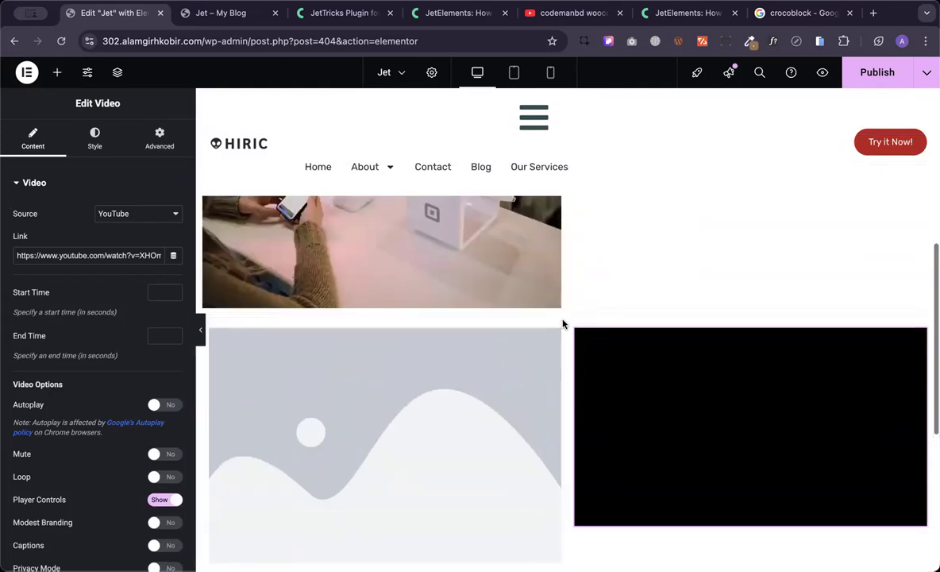
Duplicate the image-and-video row.
right_click(571, 238)
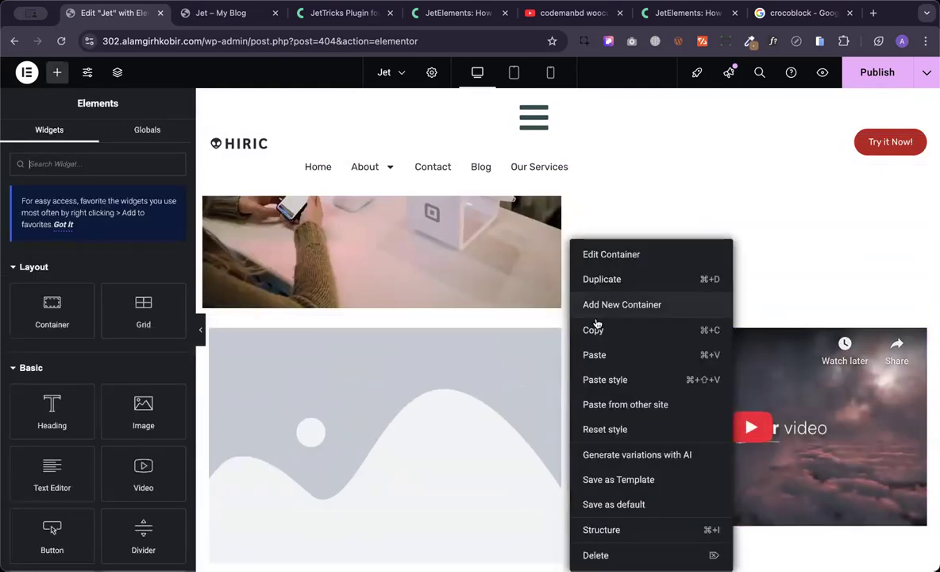
left_click(604, 277)
scroll(617, 410, "down", 3)
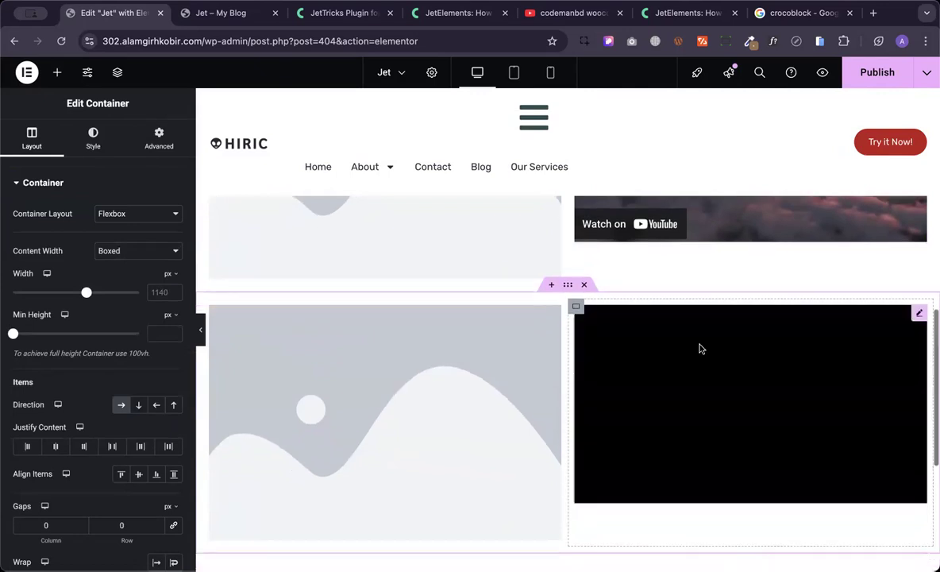
scroll(699, 346, "down", 1)
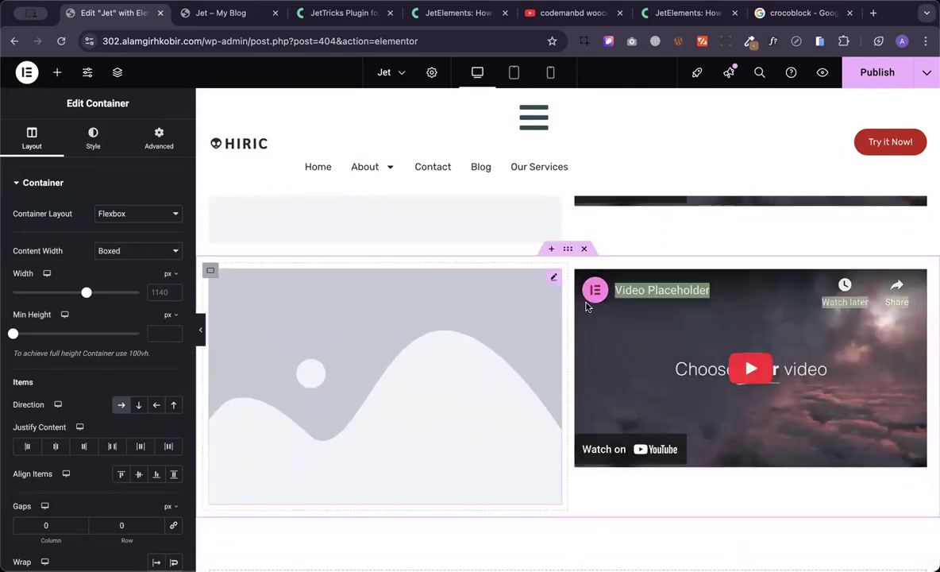
Add a Text Editor above the copied image and a 'Click here' Button under its video, then publish.
left_click(266, 298)
left_click(58, 76)
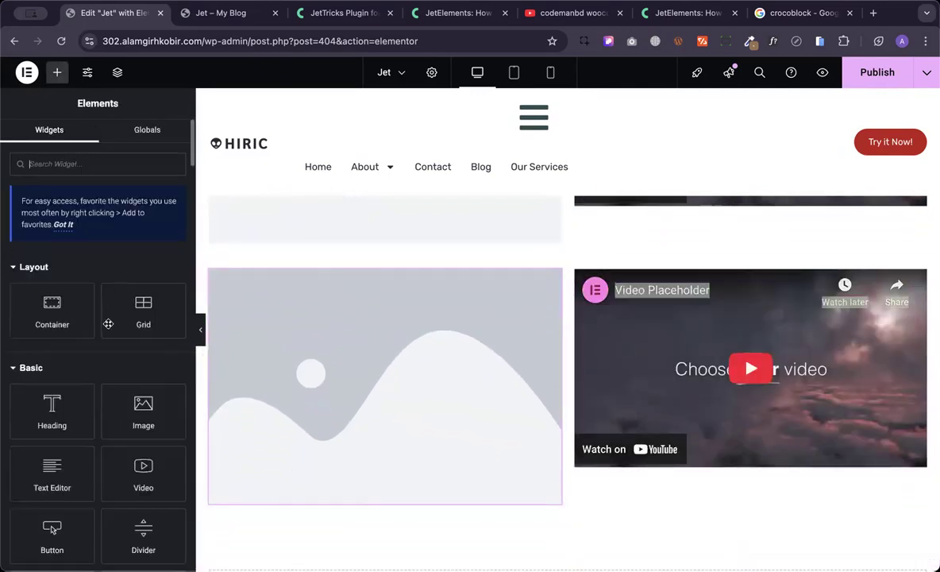
left_click_drag(60, 465, 316, 301)
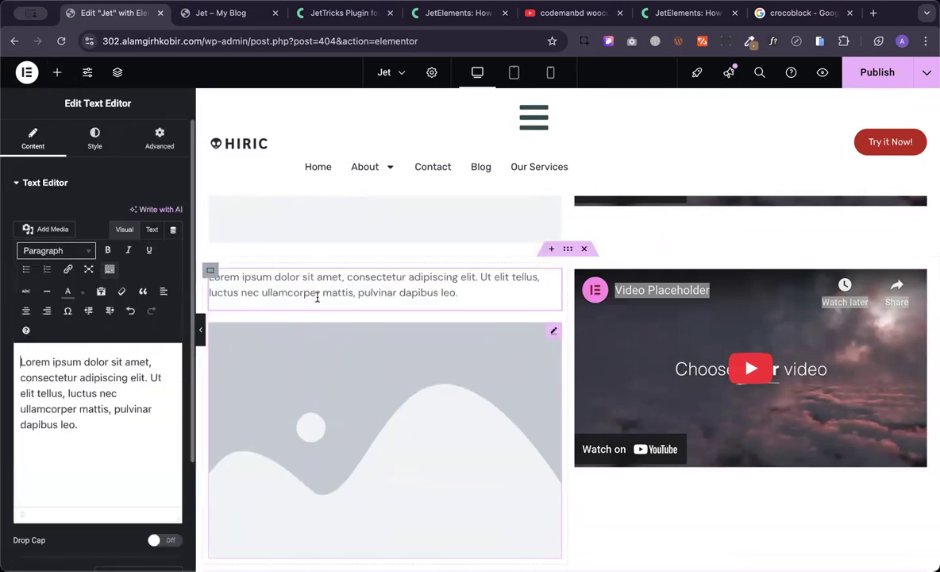
left_click(57, 72)
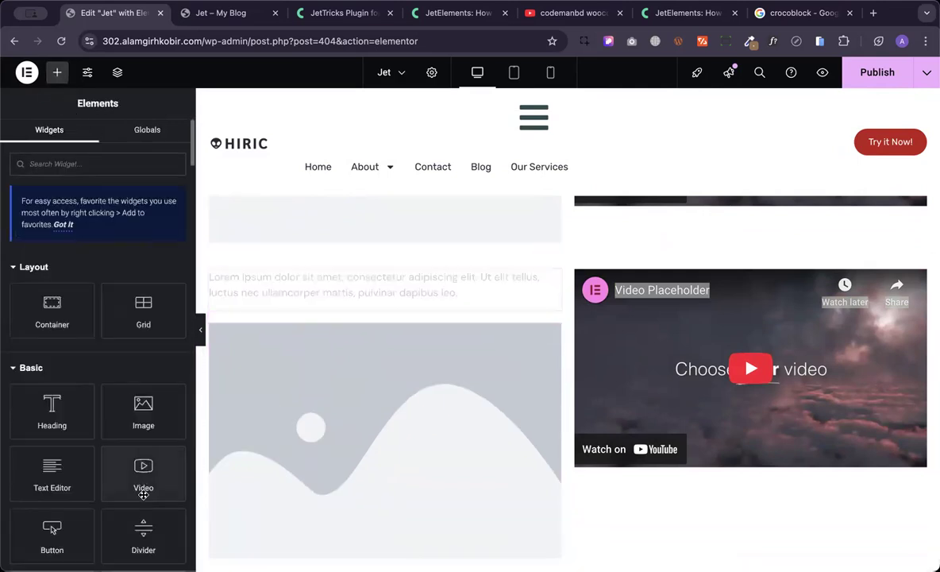
scroll(143, 476, "down", 3)
left_click_drag(52, 397, 769, 455)
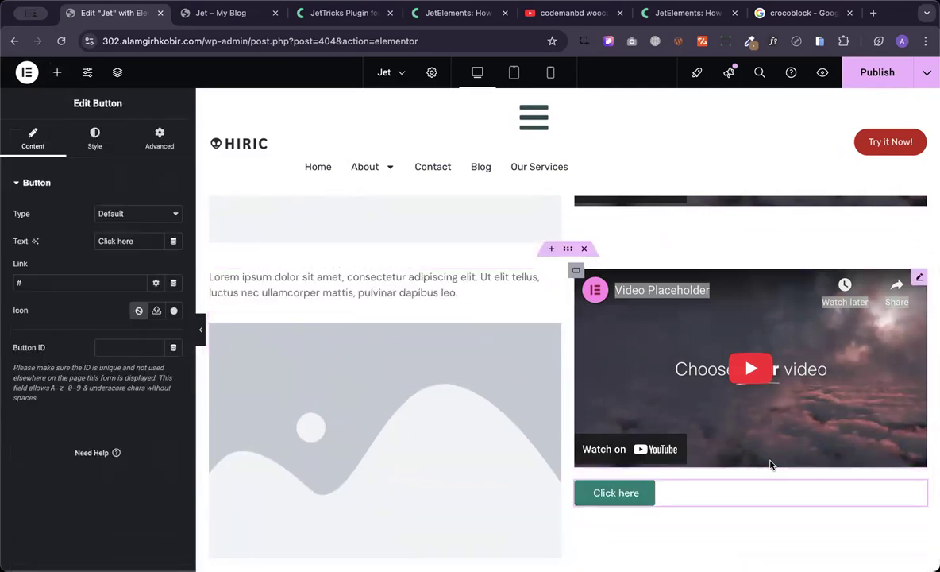
scroll(531, 382, "up", 1)
scroll(536, 370, "up", 5)
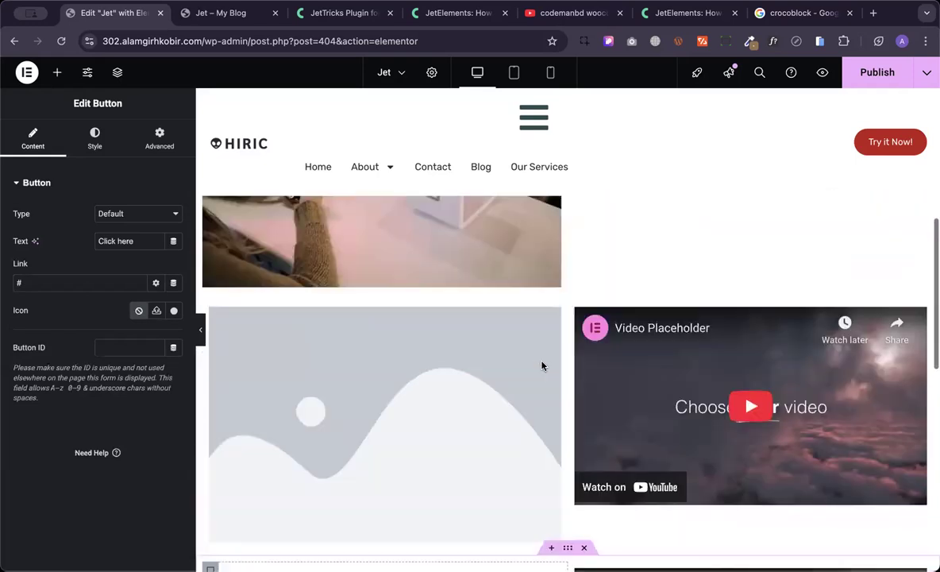
left_click(887, 72)
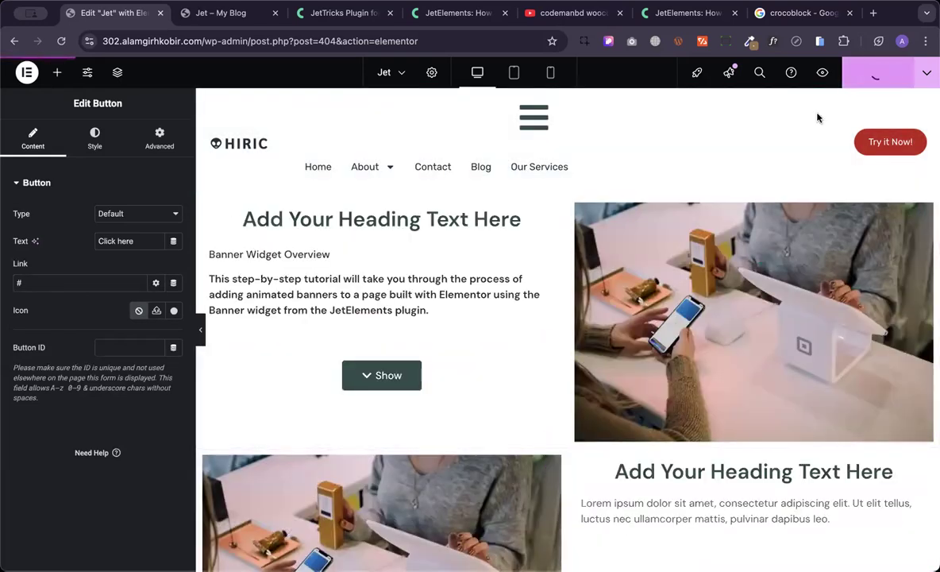
Create a single-column flexbox container in the empty area near the page bottom.
scroll(548, 262, "down", 3)
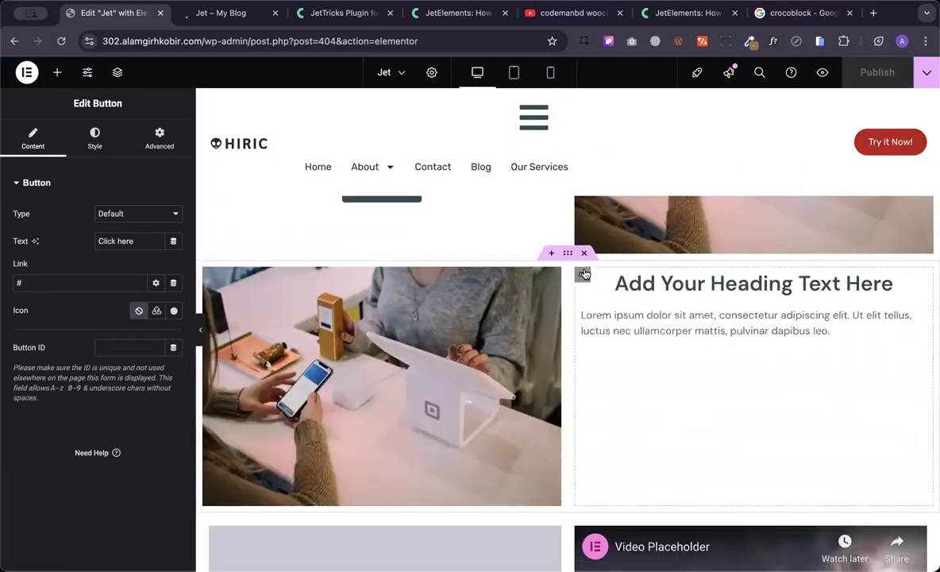
scroll(594, 295, "down", 6)
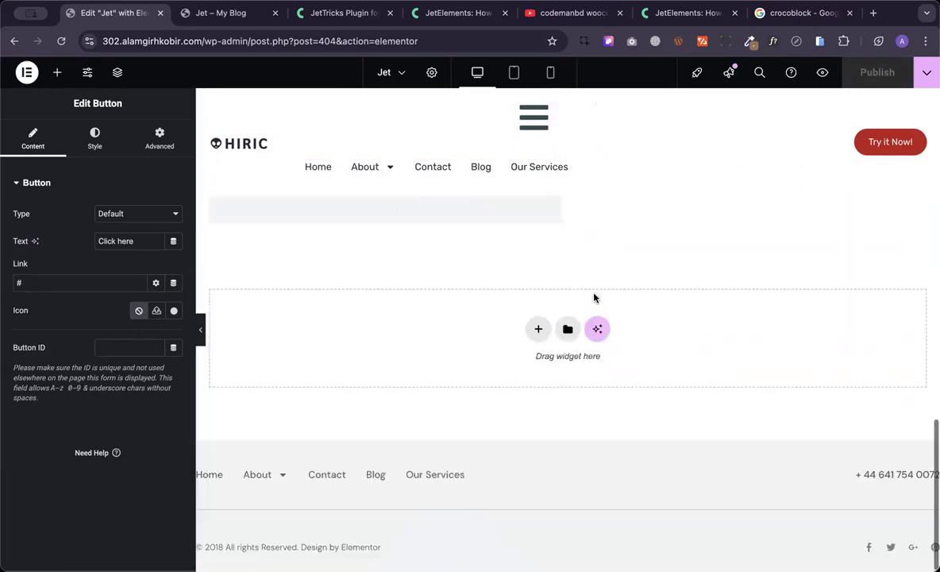
left_click(539, 329)
left_click(524, 366)
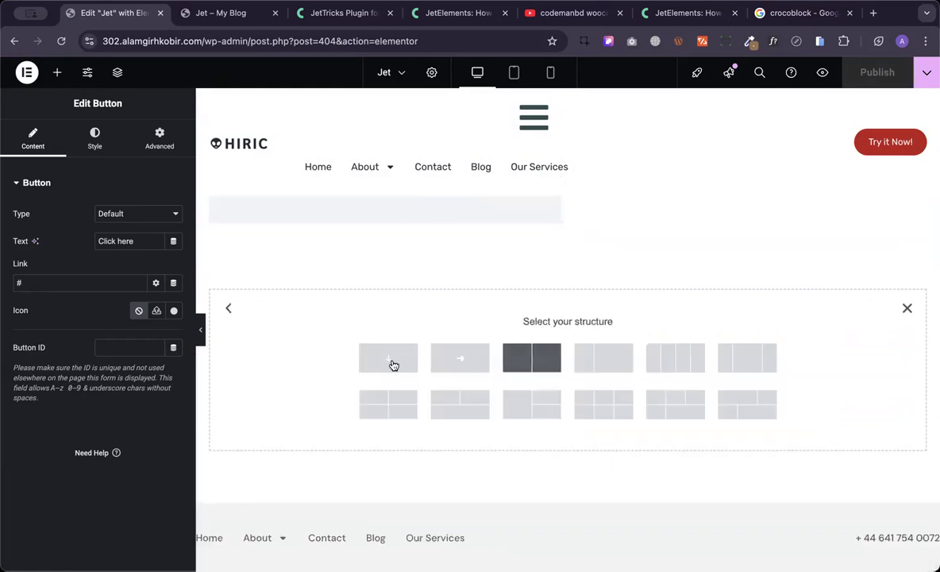
left_click(391, 363)
Drop a JetTricks Read More widget into it and check section_1's Section Id.
left_click(568, 276)
scroll(151, 419, "down", 20)
scroll(149, 420, "down", 11)
scroll(143, 429, "down", 5)
left_click_drag(52, 326, 493, 280)
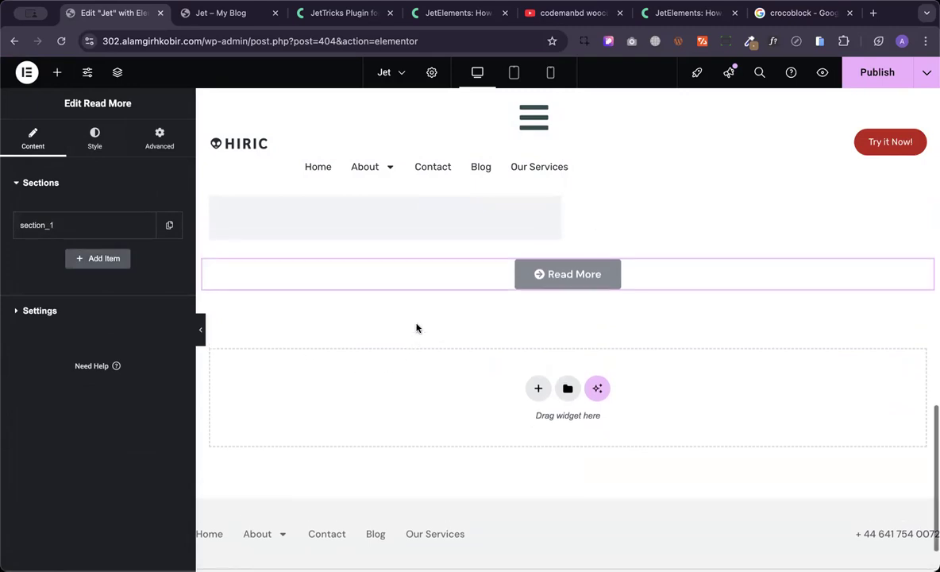
left_click(73, 225)
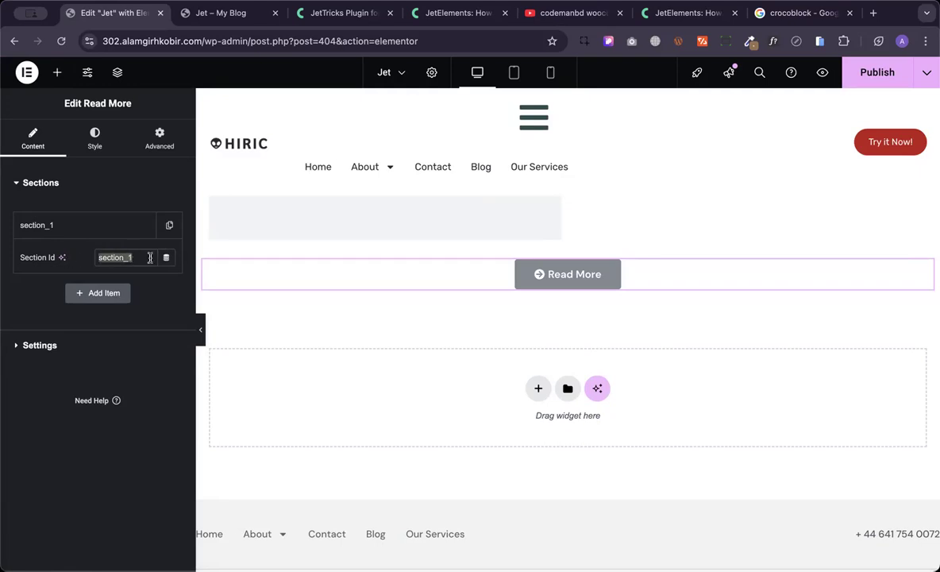
Add three Read More items with Section Ids section_2, section_3 and section_4, then copy the section_1 id.
left_click(109, 291)
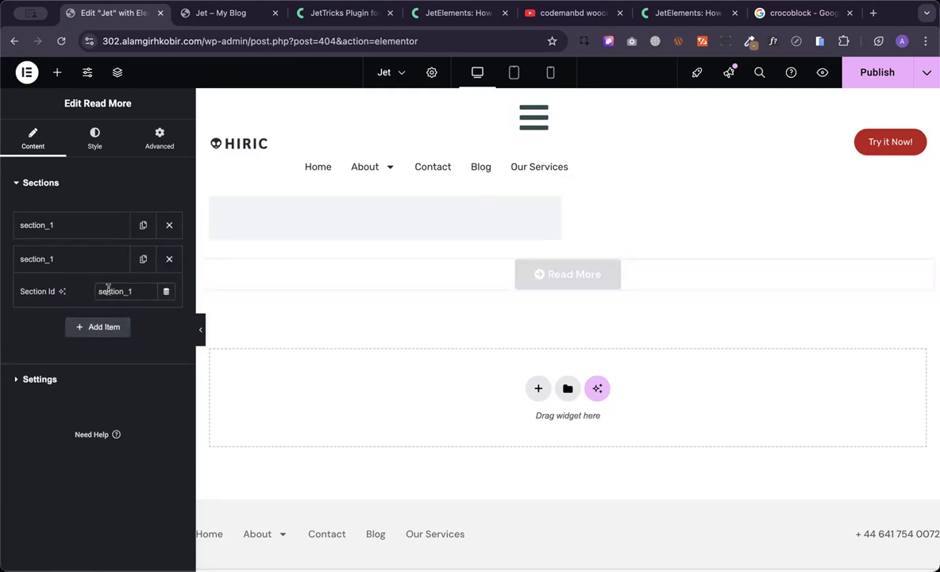
left_click_drag(126, 292, 146, 292)
type("2")
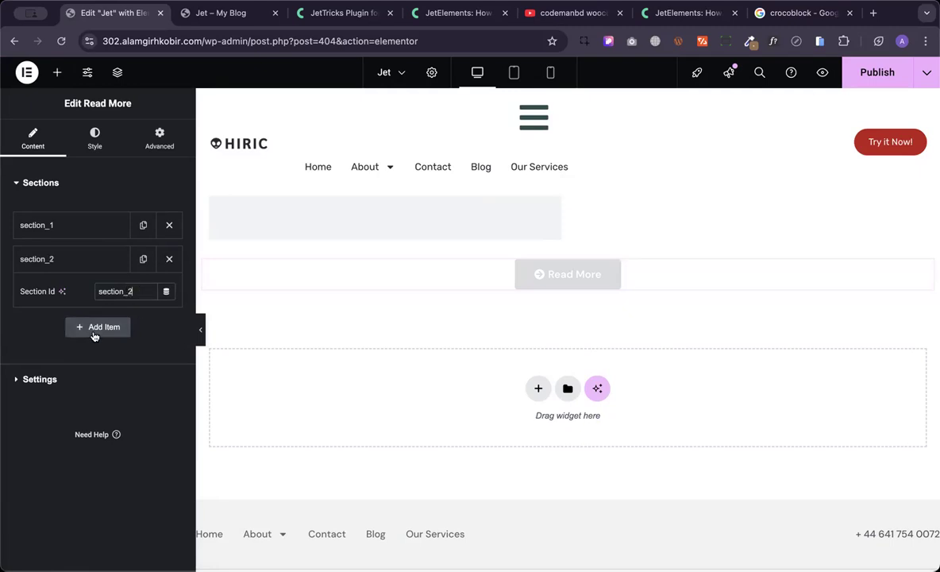
left_click(118, 331)
left_click_drag(127, 325, 146, 325)
type("3")
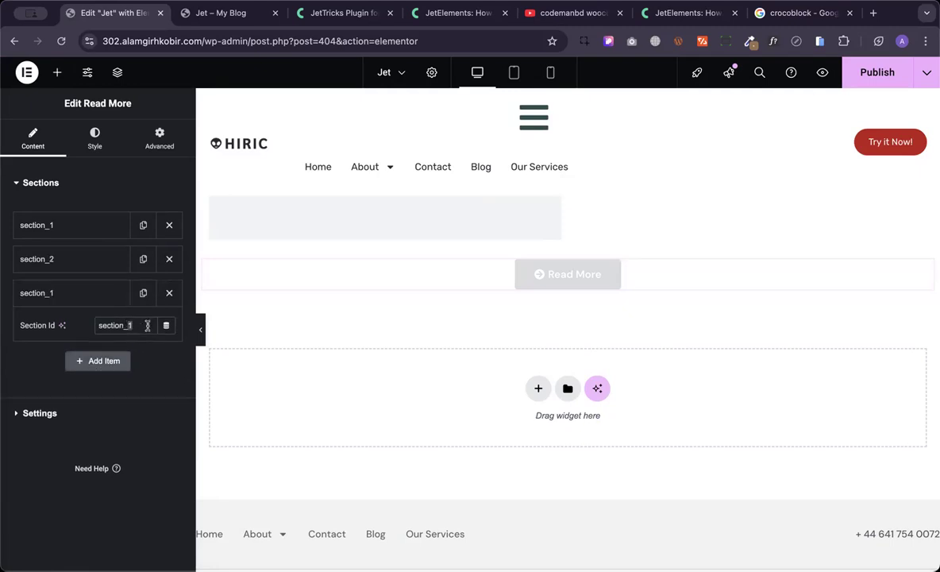
left_click(102, 361)
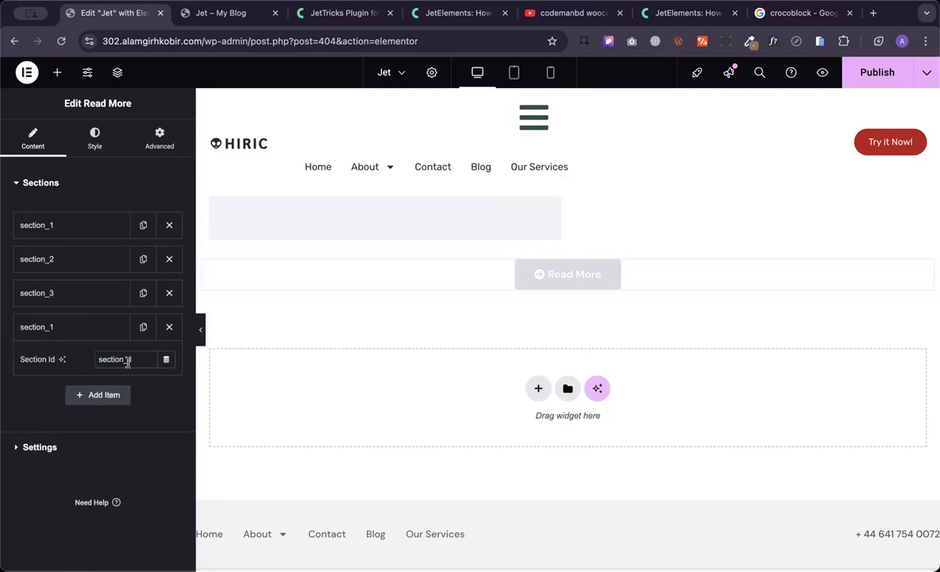
left_click_drag(127, 359, 140, 359)
type("4")
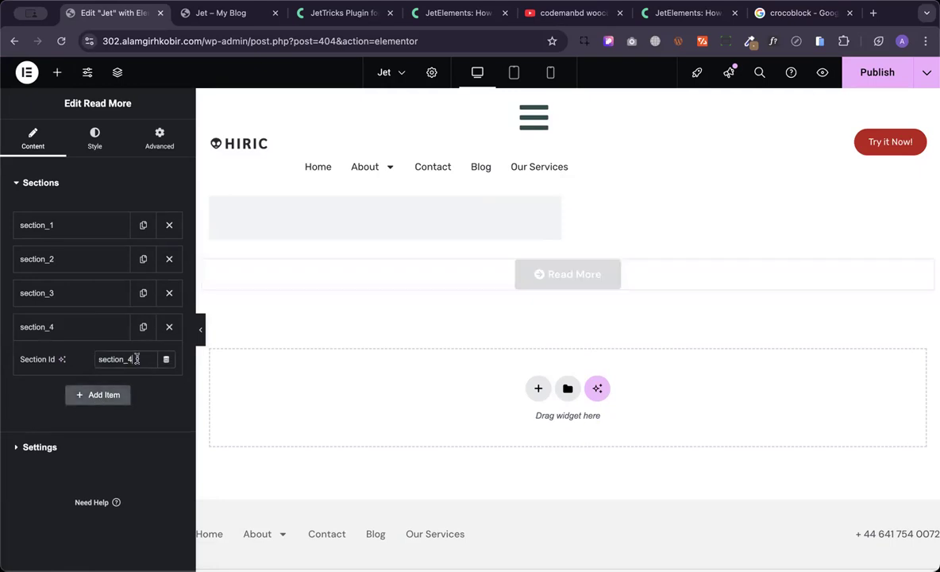
left_click(93, 232)
double_click(120, 256)
key("super+c")
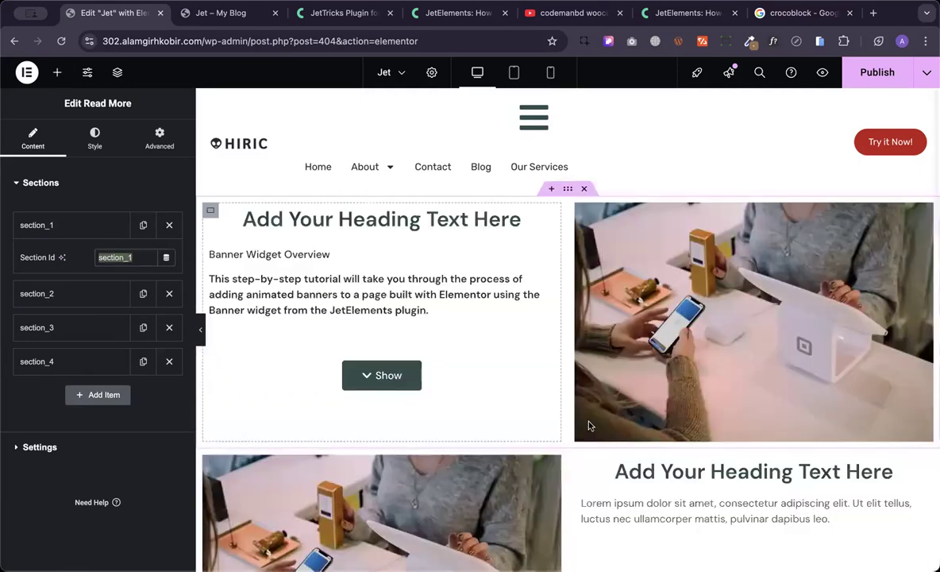
Paste section_1 as the CSS ID of the photo-and-heading grid.
scroll(589, 426, "down", 3)
left_click(568, 275)
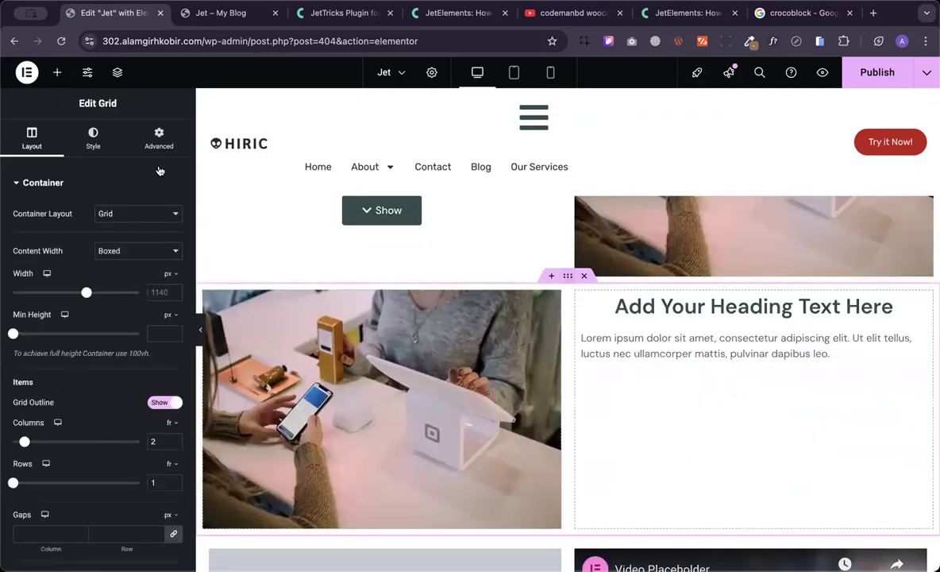
left_click(159, 139)
scroll(143, 285, "down", 3)
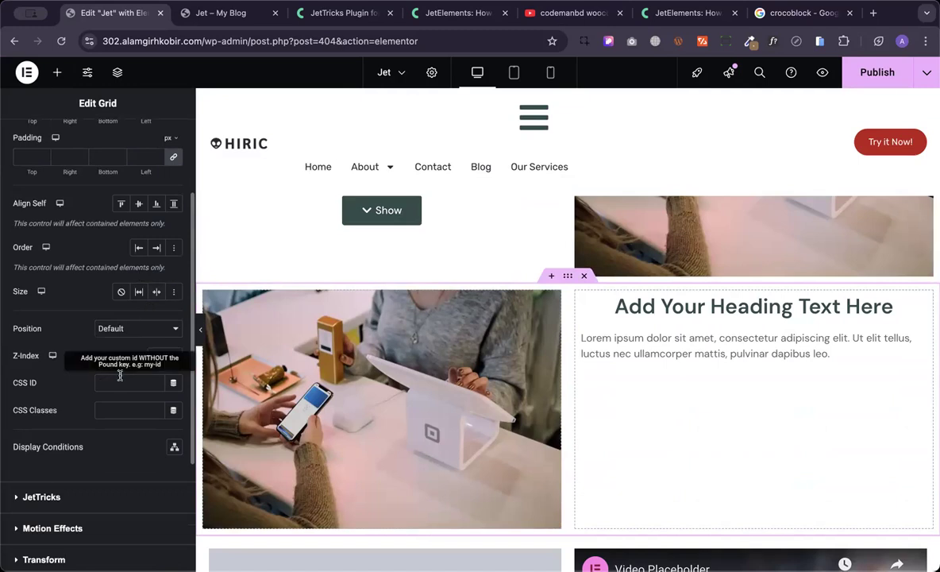
key("super+v")
Review the Advanced CSS IDs of the image-and-video row and the text-and-button row.
scroll(565, 361, "down", 4)
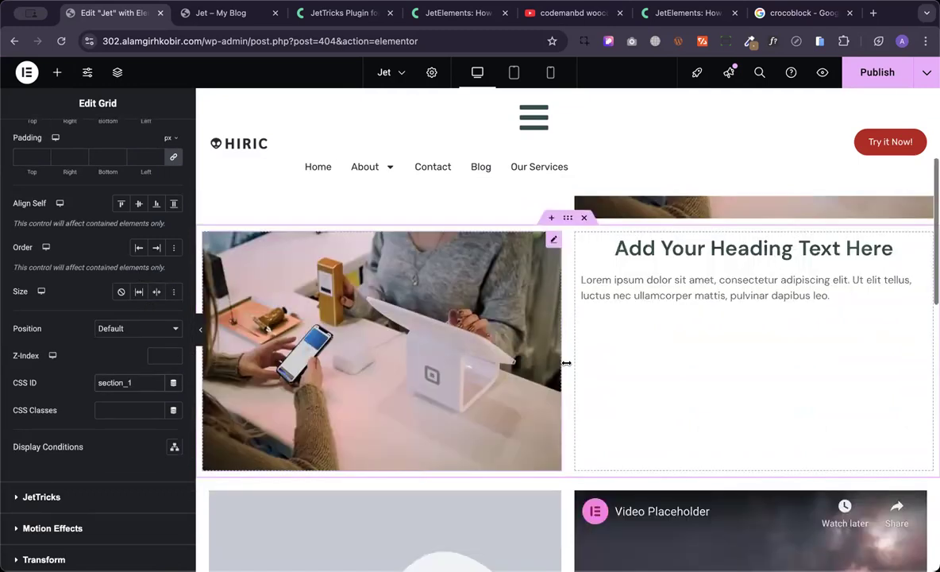
left_click(346, 210)
left_click(154, 140)
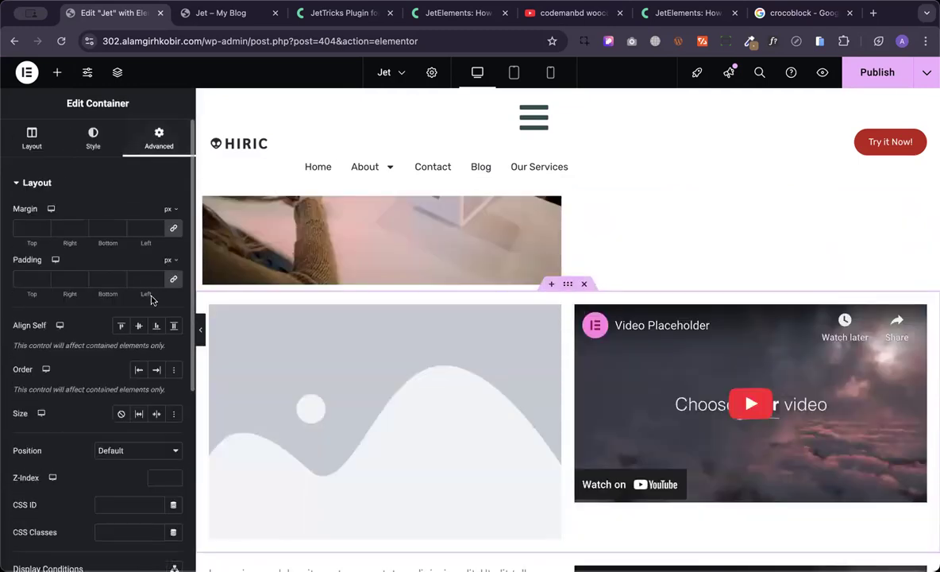
scroll(146, 381, "down", 2)
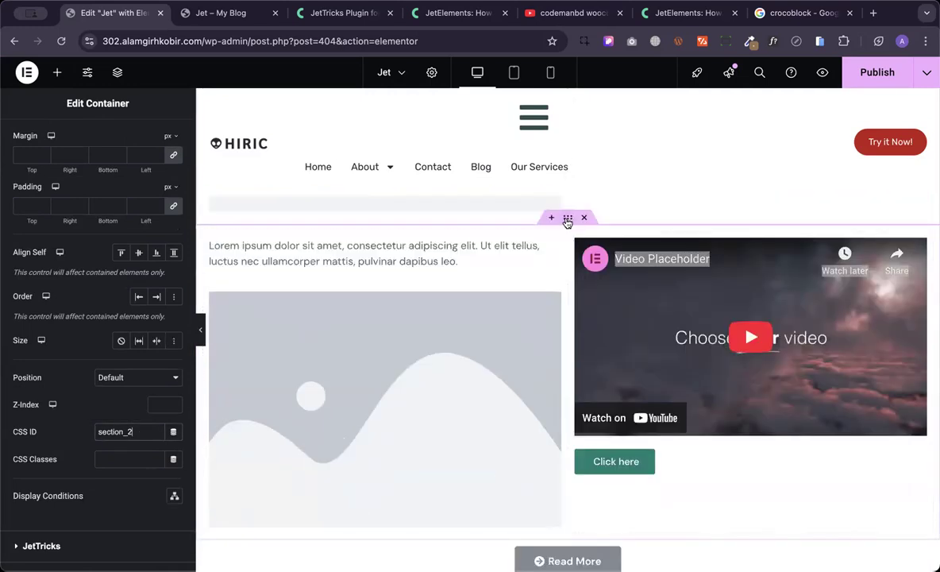
left_click(567, 222)
left_click(154, 140)
scroll(132, 413, "down", 3)
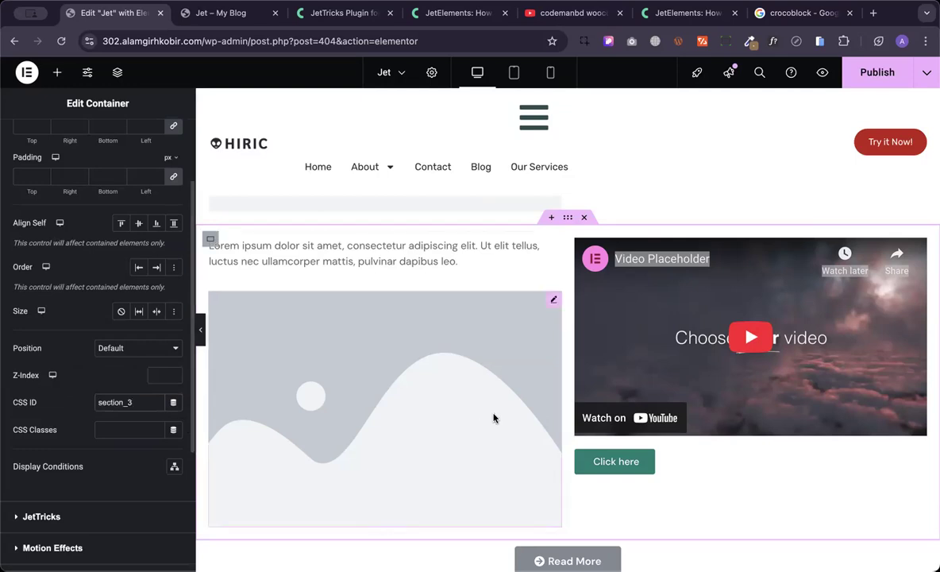
scroll(496, 415, "down", 4)
scroll(565, 326, "up", 1)
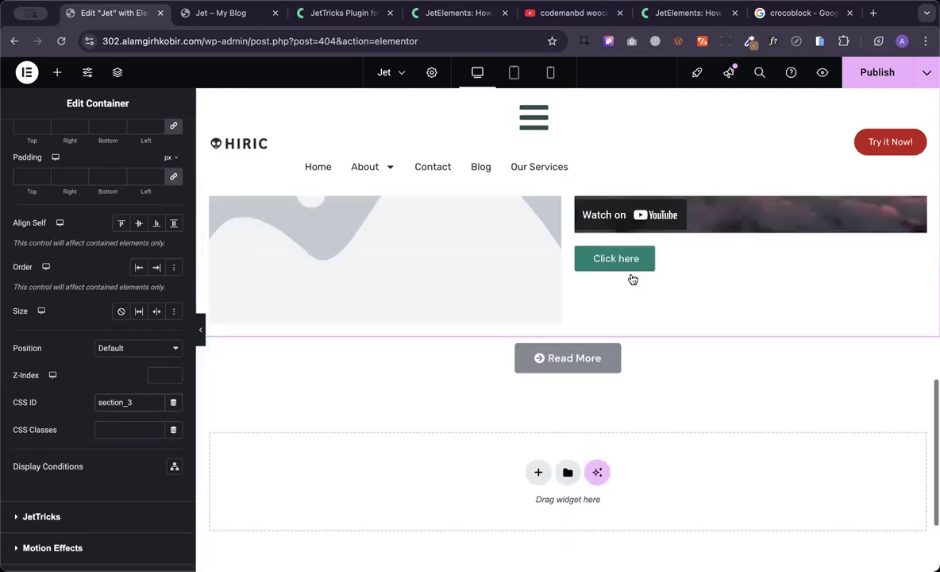
Remove section_4 from the Read More widget's sections and publish the page.
left_click(575, 359)
left_click(169, 330)
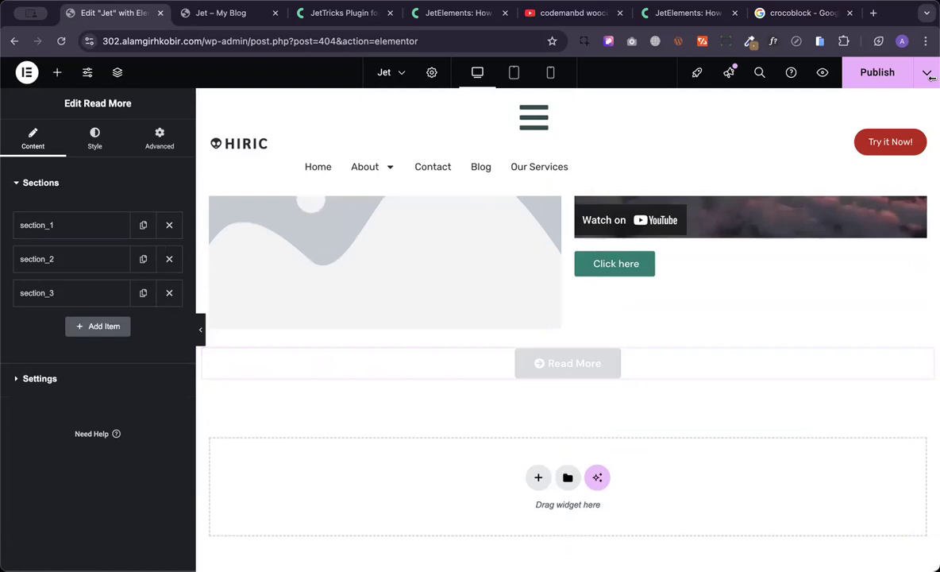
left_click(870, 80)
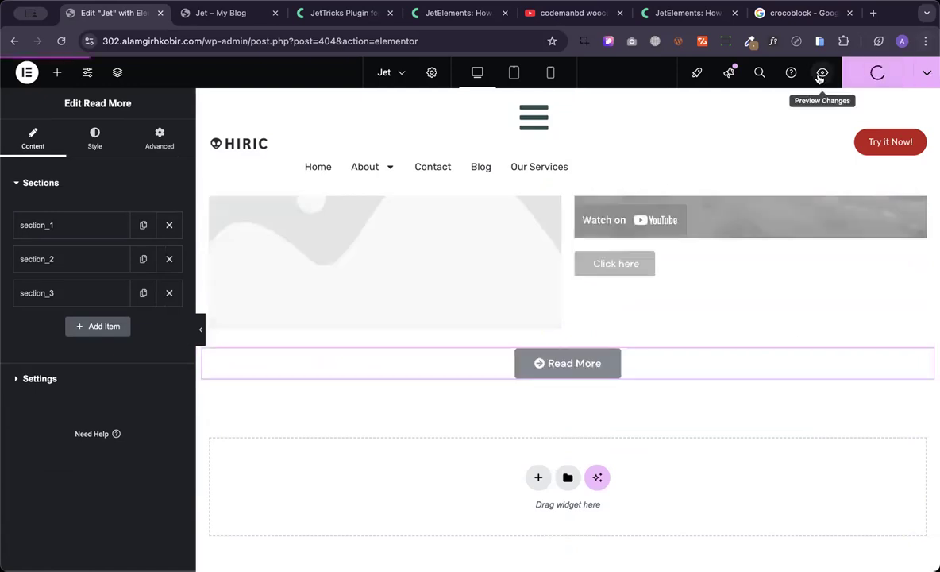
Preview the Jet page, use Read More twice to unfold the hidden sections, then return to the editor.
left_click(212, 23)
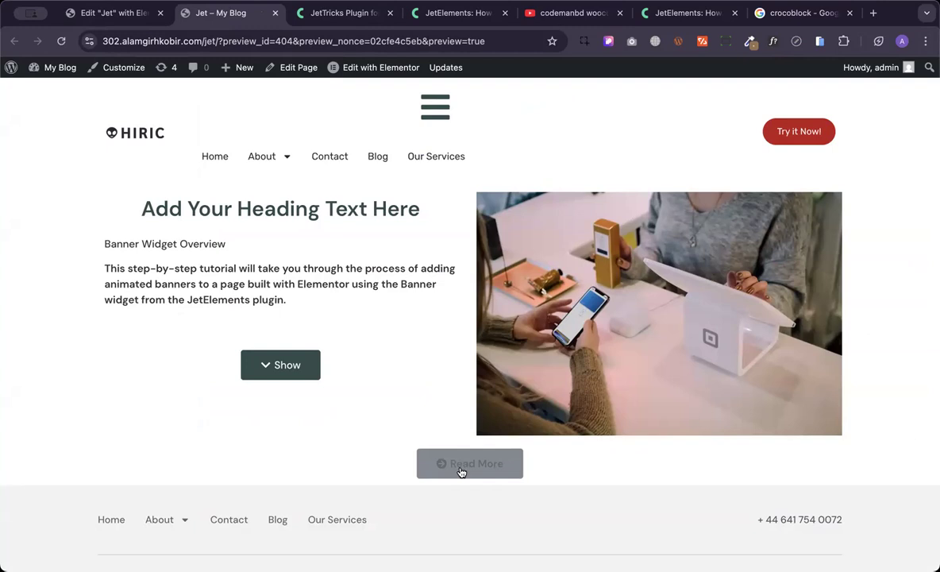
left_click(488, 465)
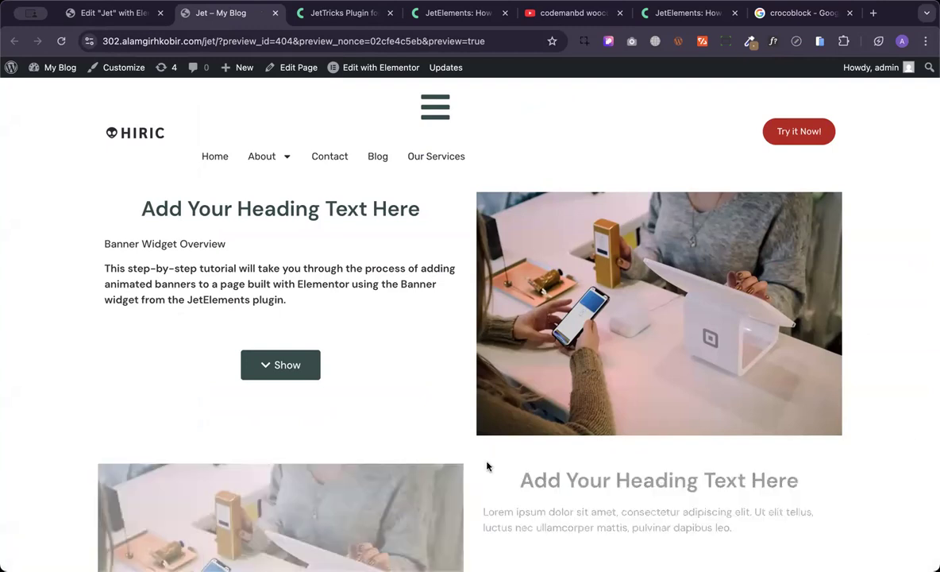
scroll(487, 462, "down", 5)
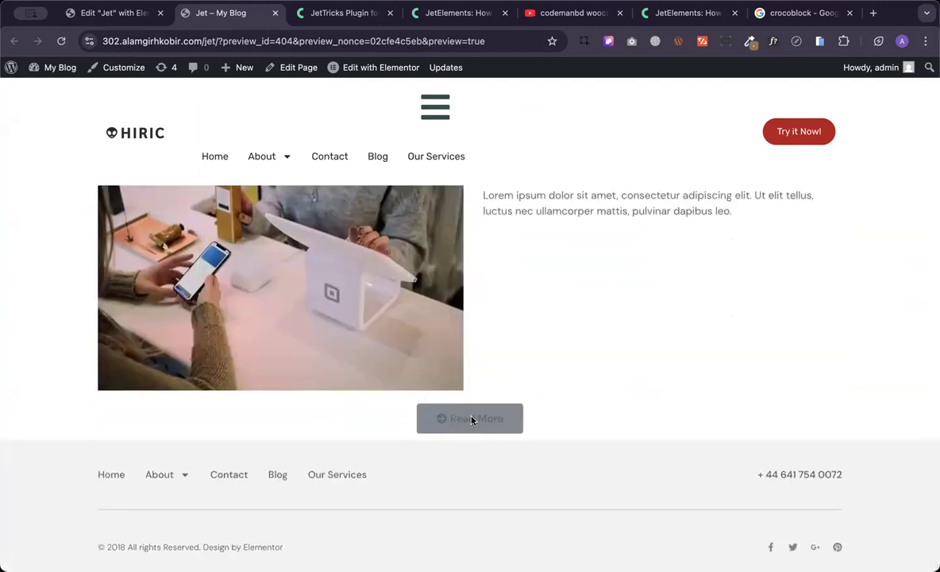
left_click(469, 418)
scroll(467, 412, "down", 3)
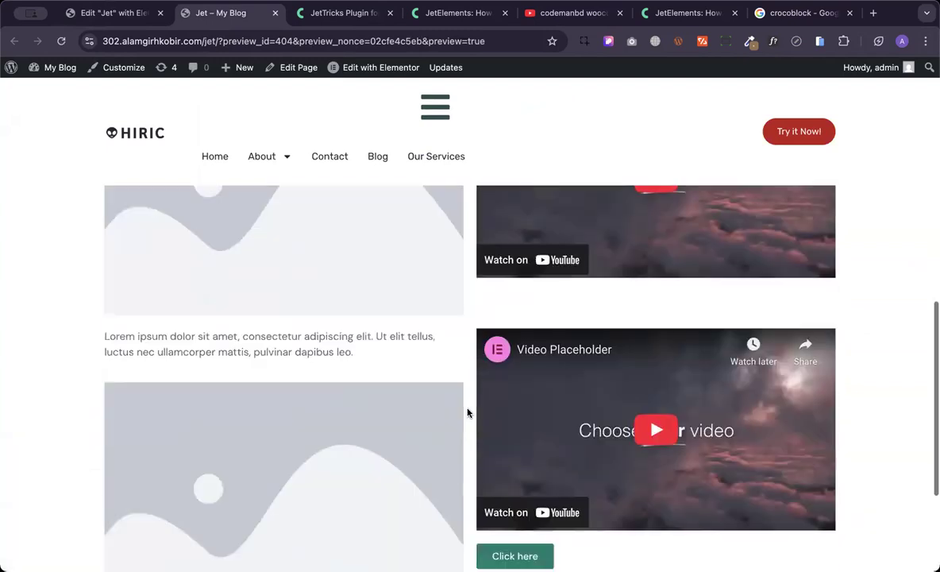
scroll(467, 412, "down", 3)
scroll(492, 401, "up", 10)
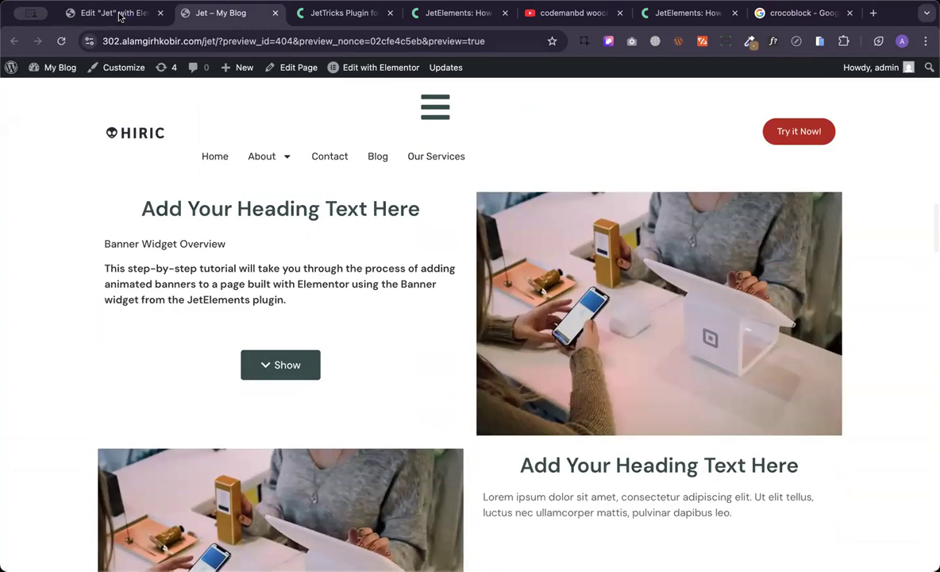
left_click(115, 13)
Add an empty single-column Flexbox container below the page content.
scroll(509, 256, "up", 5)
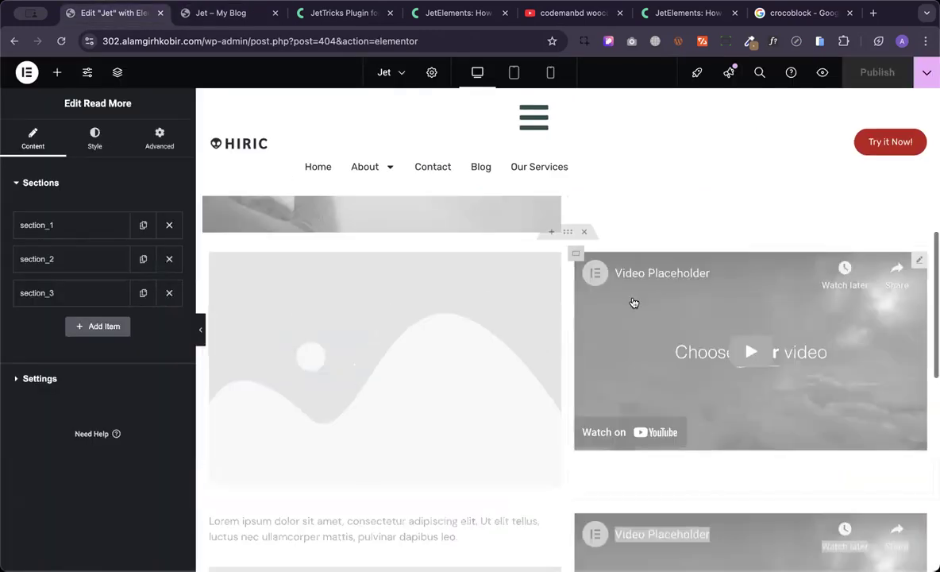
scroll(634, 302, "down", 3)
scroll(634, 303, "up", 8)
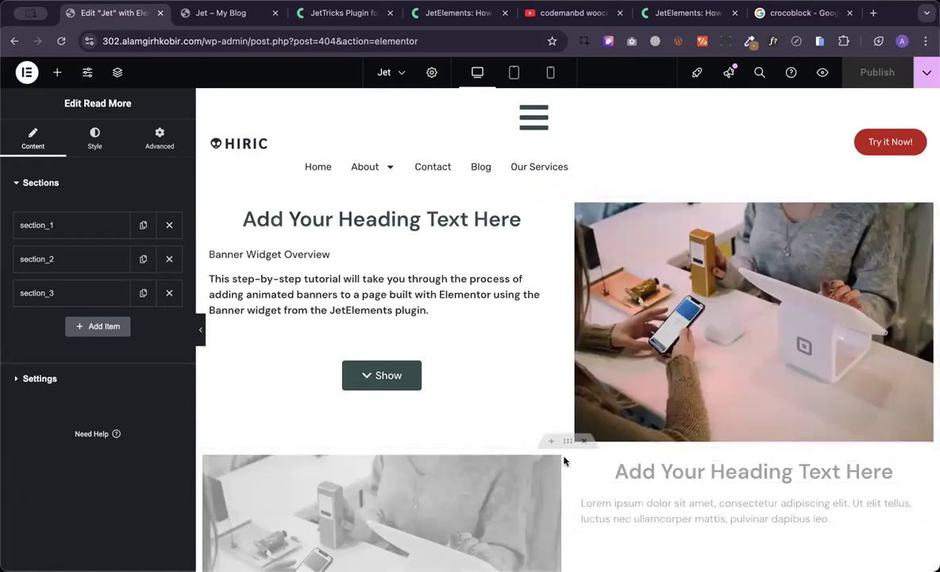
scroll(567, 442, "down", 5)
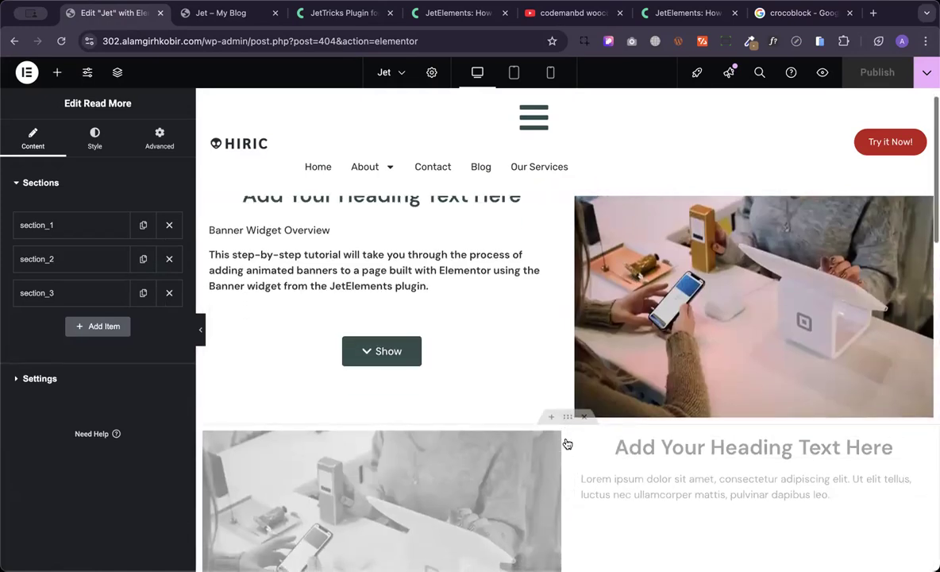
scroll(567, 442, "down", 2)
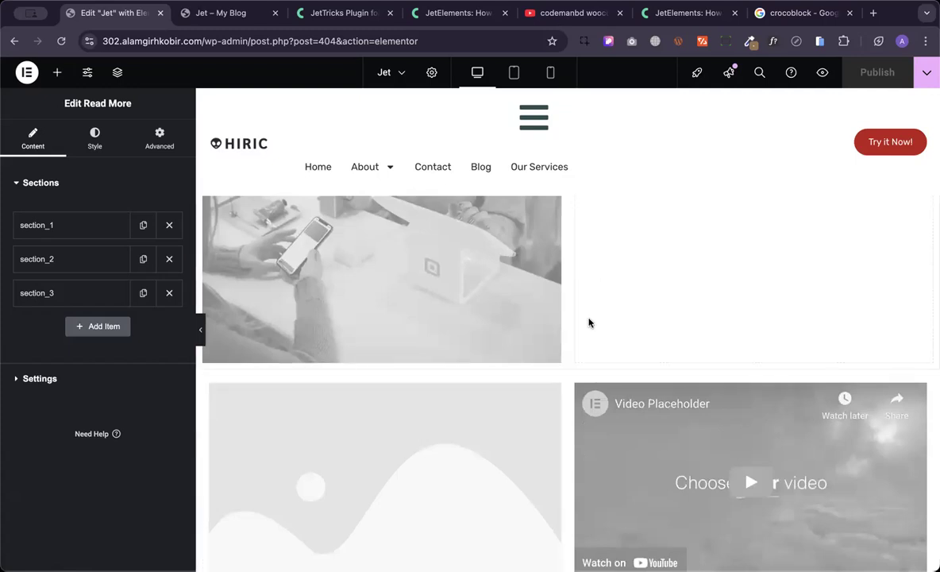
scroll(556, 325, "up", 3)
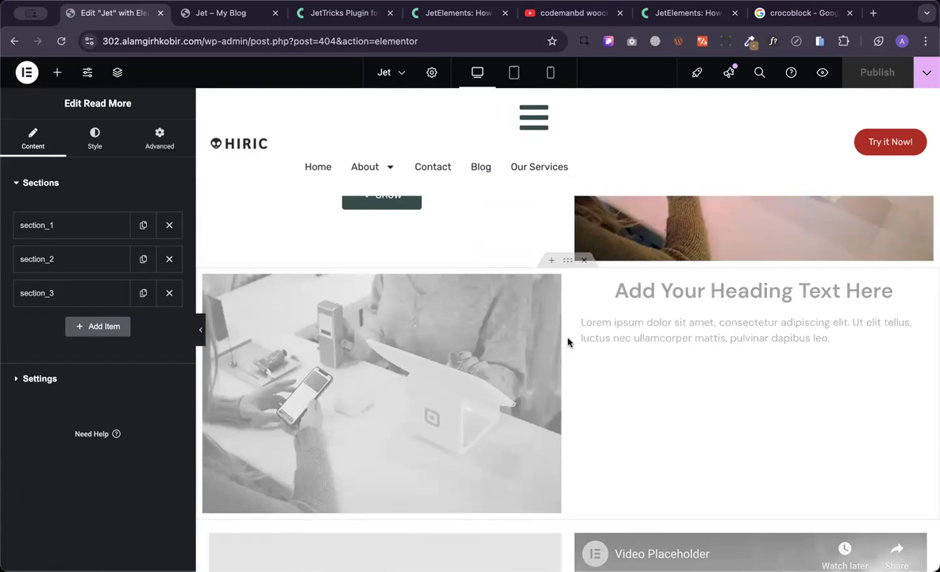
scroll(568, 340, "down", 5)
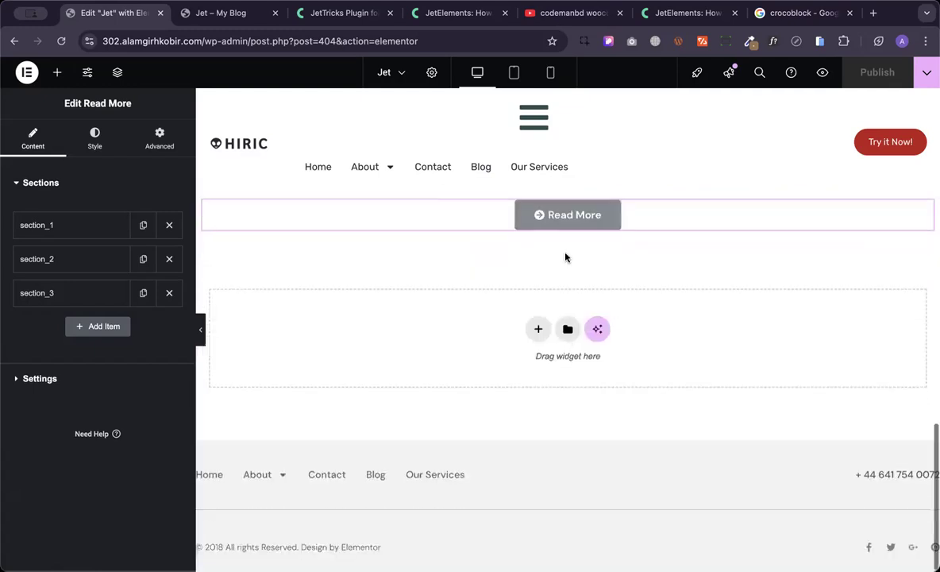
left_click(539, 336)
left_click(517, 383)
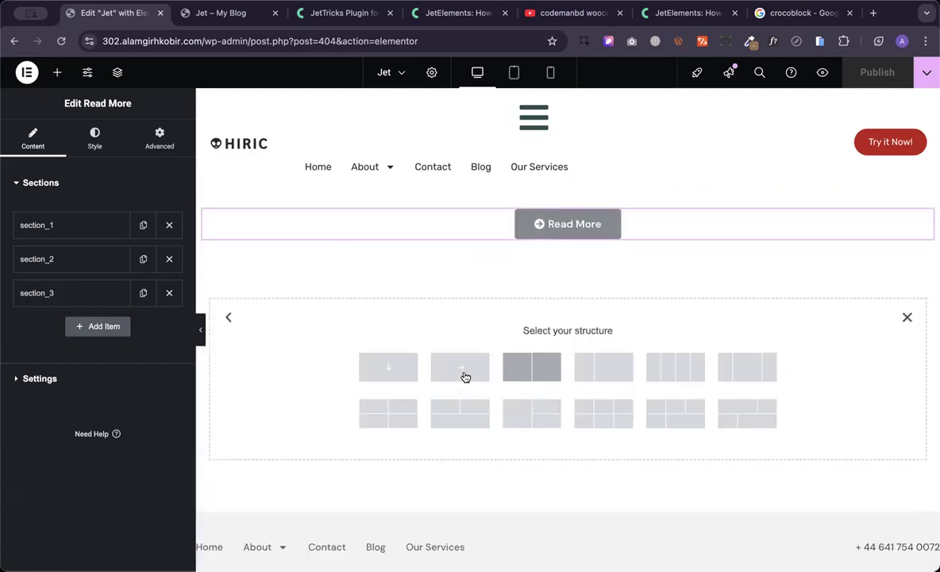
left_click(379, 362)
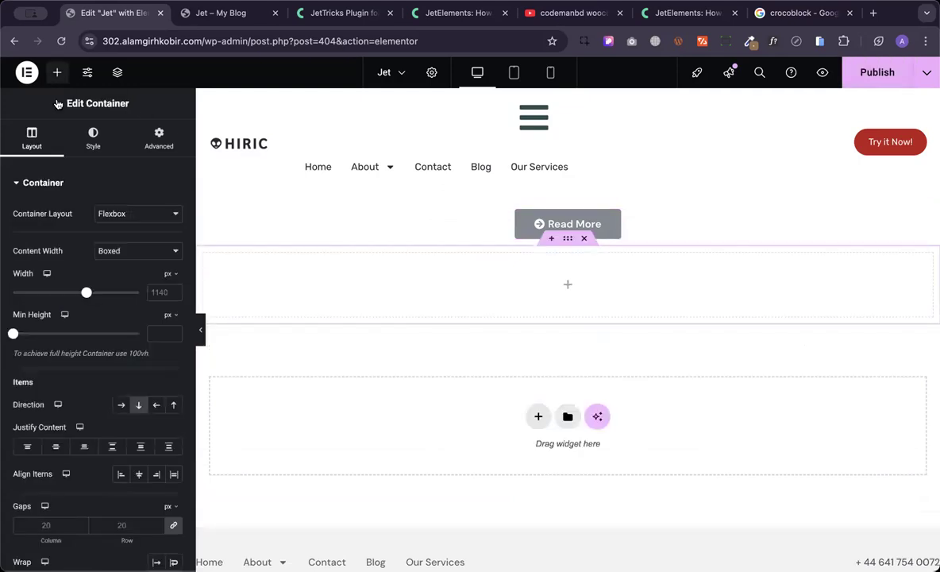
Drag two nested containers into it, then delete the test container and save the page.
left_click(57, 73)
left_click_drag(48, 308, 476, 293)
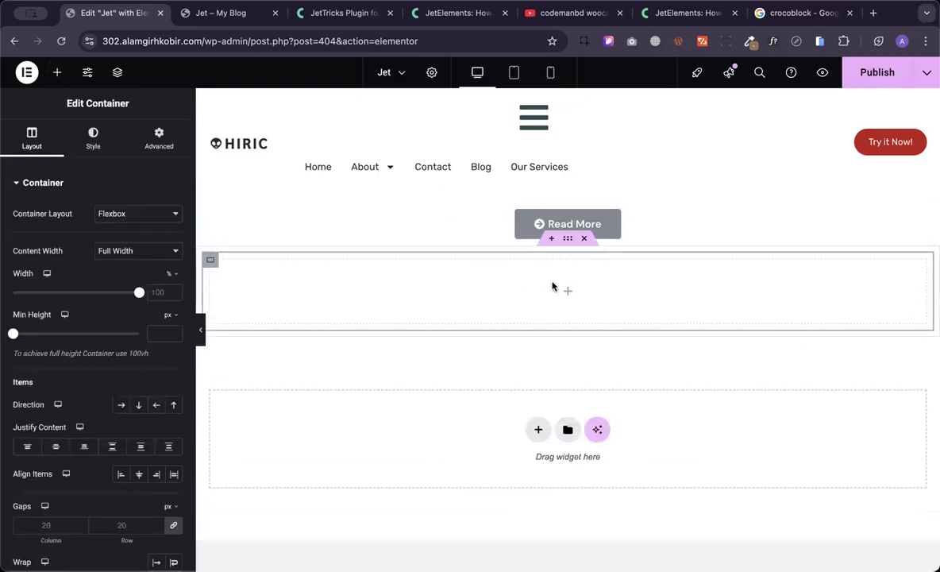
left_click(56, 72)
left_click_drag(51, 308, 639, 345)
left_click_drag(536, 332, 539, 338)
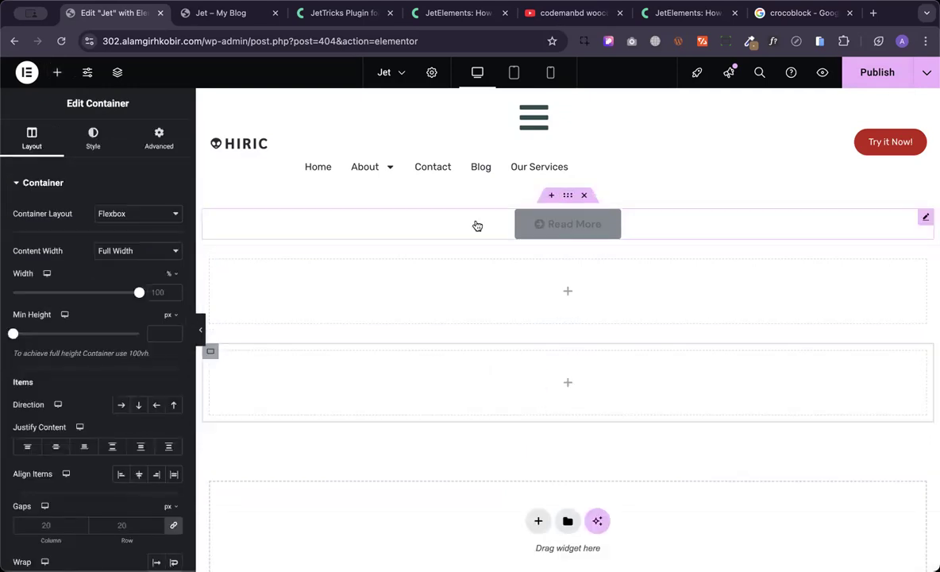
left_click(567, 239)
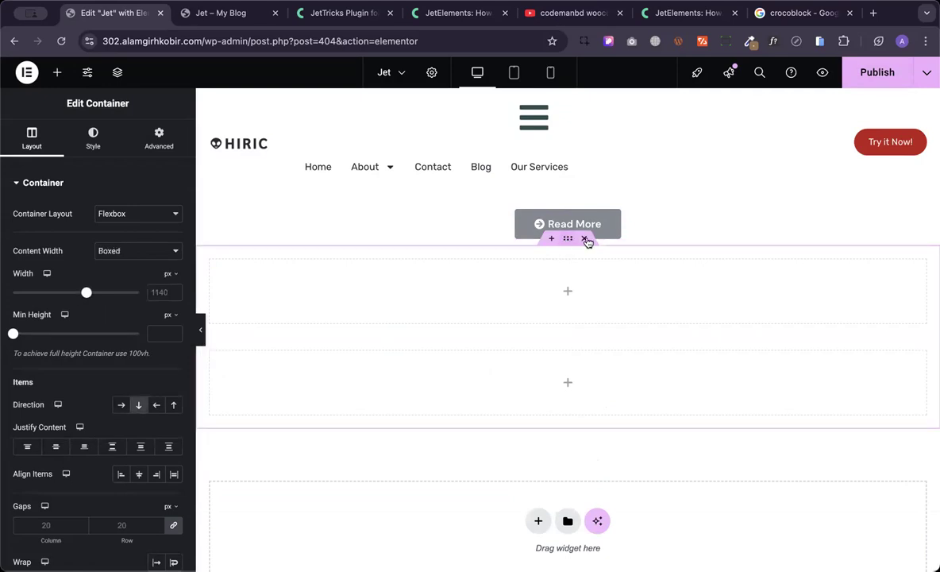
left_click(585, 239)
scroll(547, 304, "up", 10)
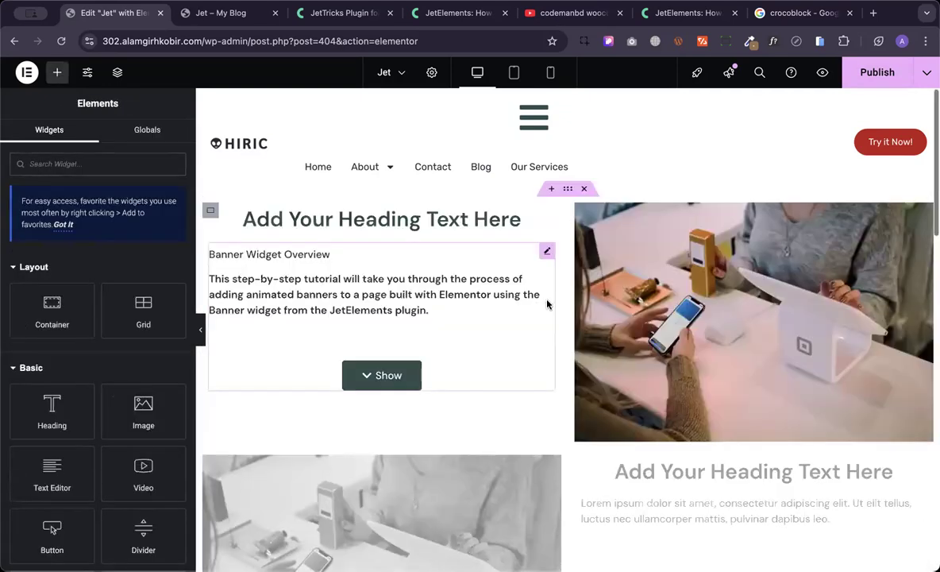
left_click(873, 72)
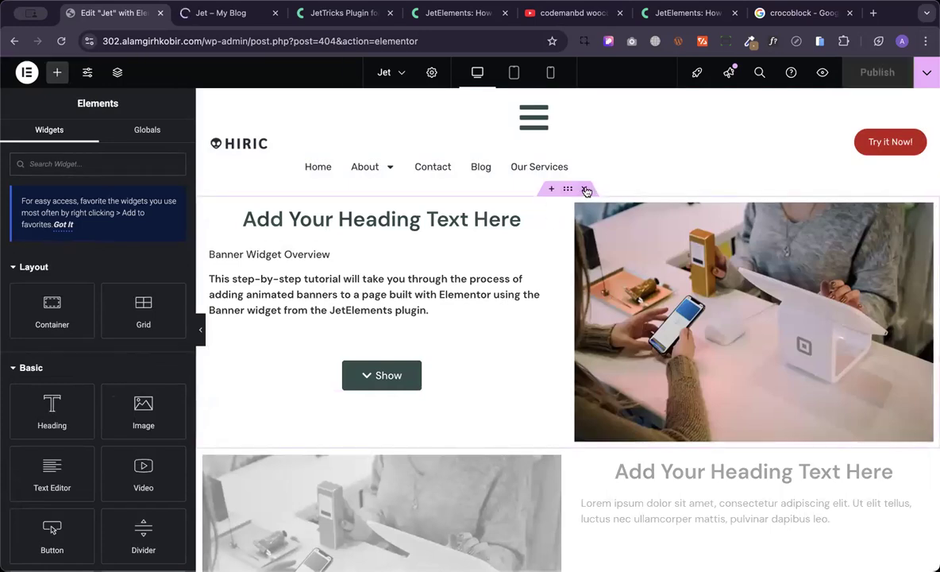
Delete the top banner section, save on leaving, publish, and go to the YouTube tab.
left_click(585, 189)
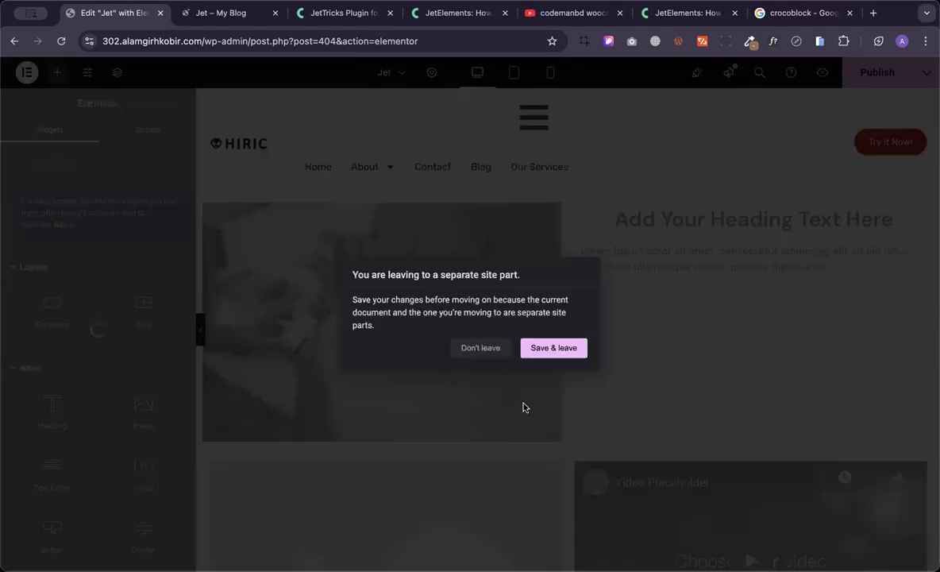
left_click(523, 408)
left_click(860, 74)
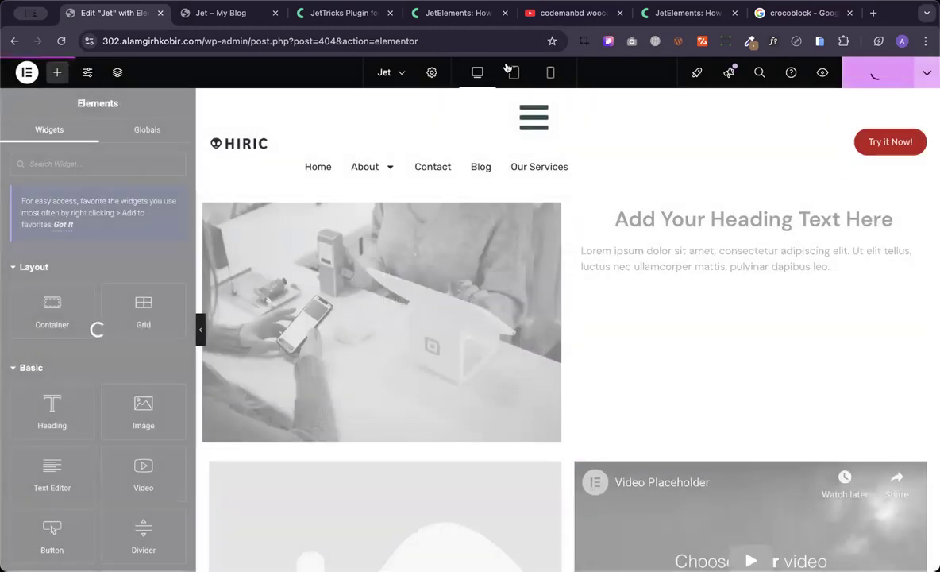
left_click(594, 13)
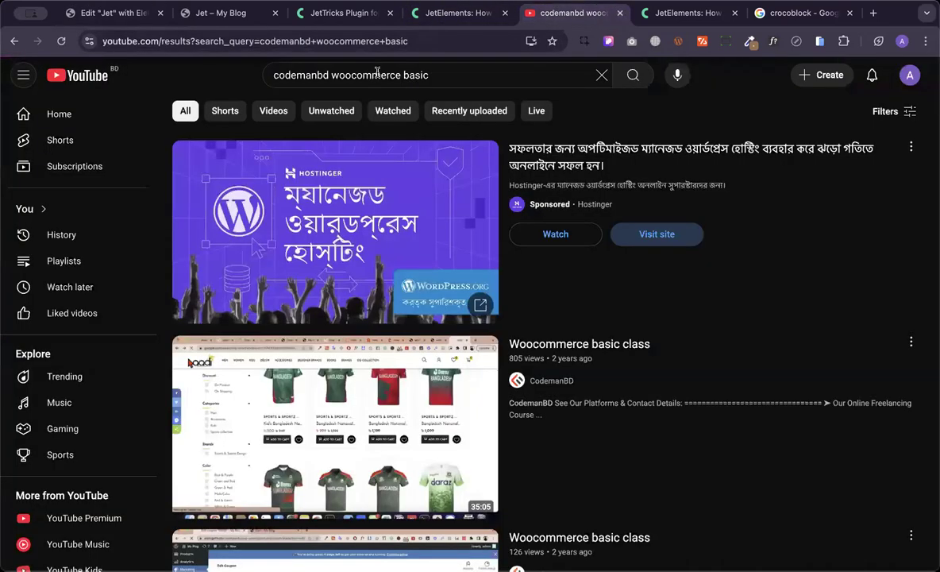
Search YouTube for 'ultimate addon use any section any whare'.
triple_click(377, 72)
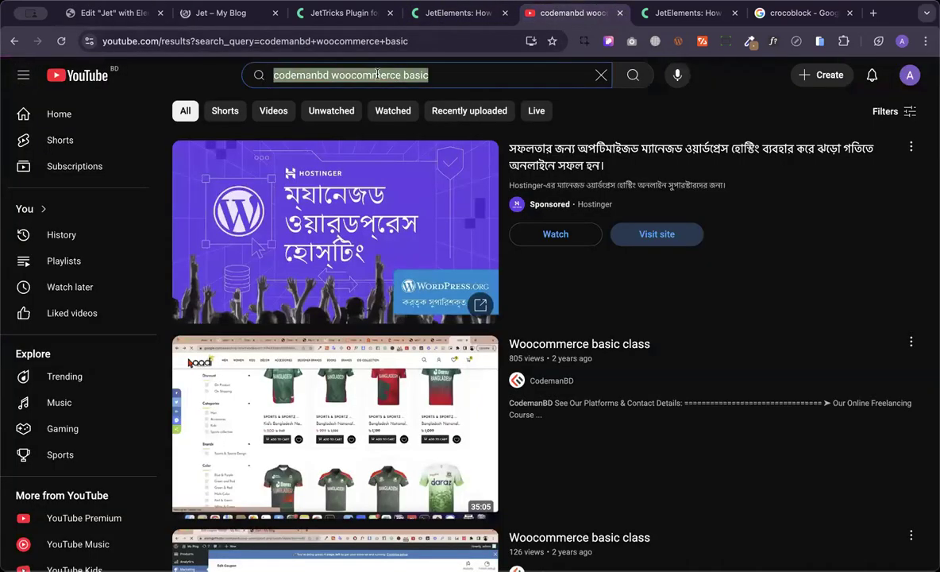
type("ultimat")
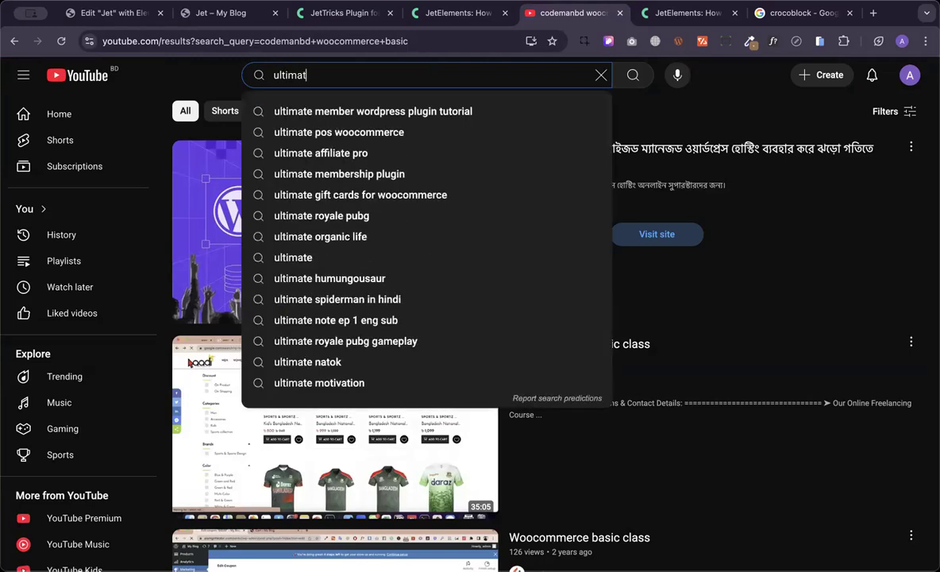
type("e addon")
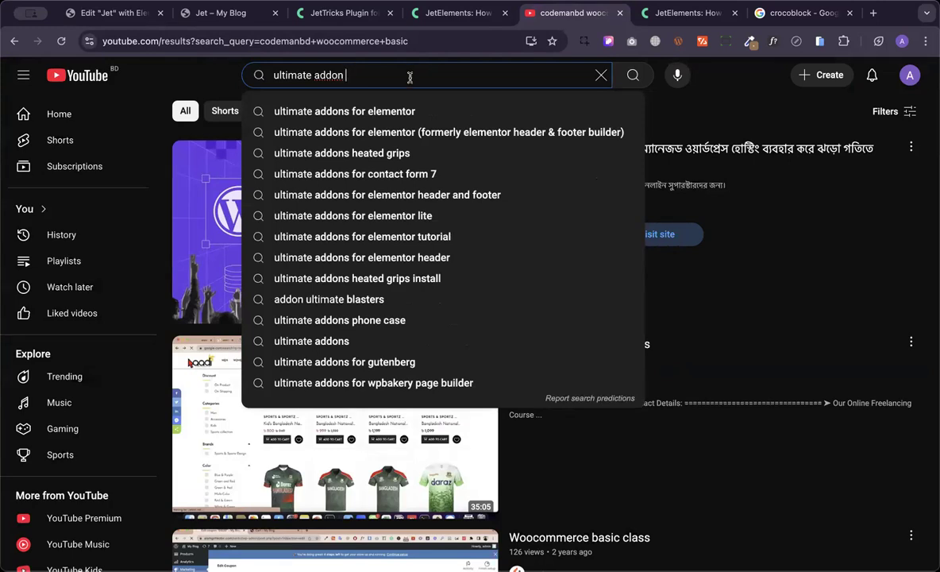
type("use any")
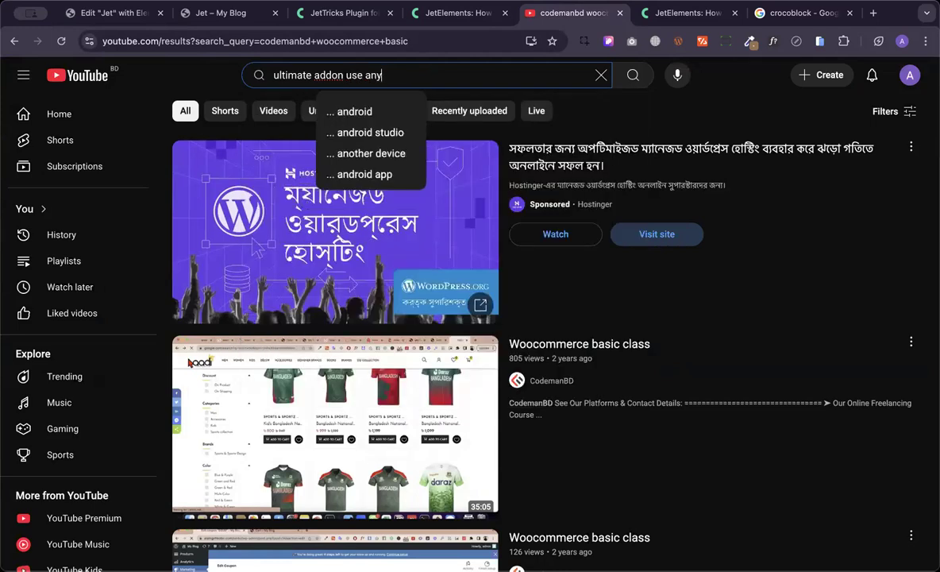
type(" section a")
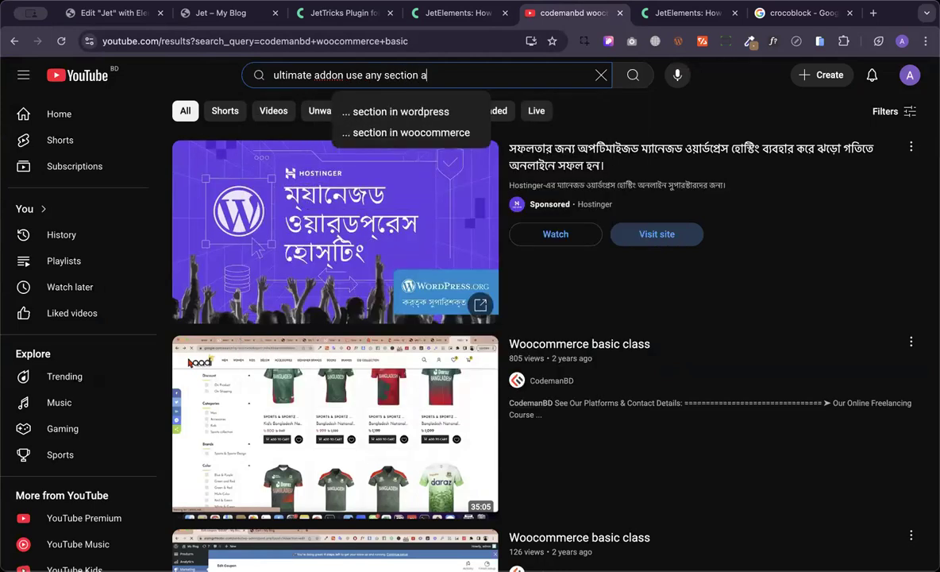
type("ny whare")
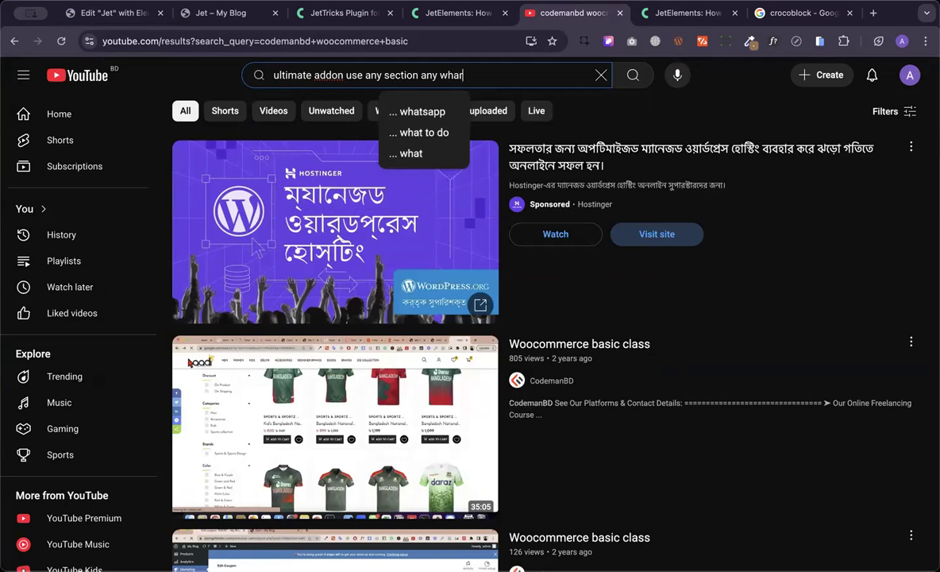
key("Return")
Add the creator's name to the query, search again, and open the 57:32 tutorial.
left_click(491, 71)
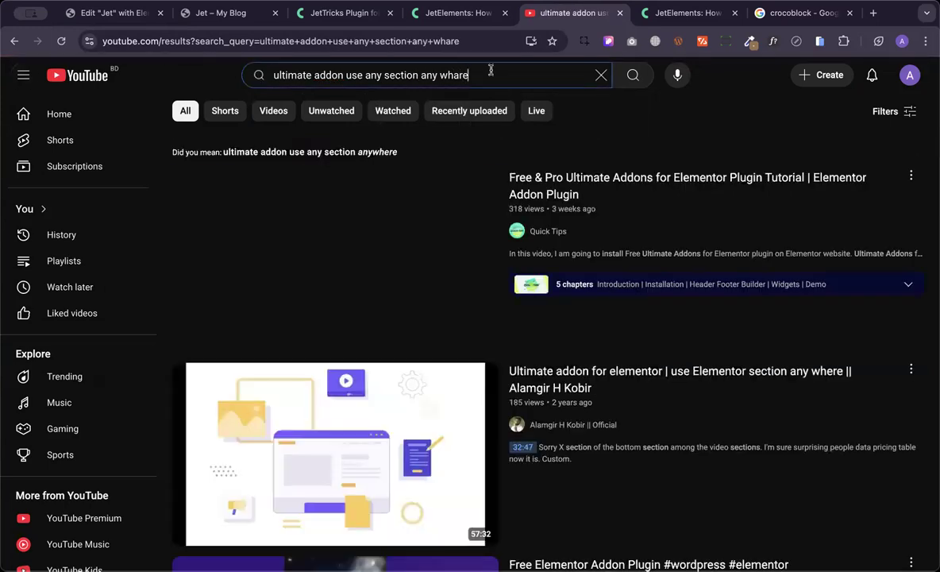
type("Alamgir H")
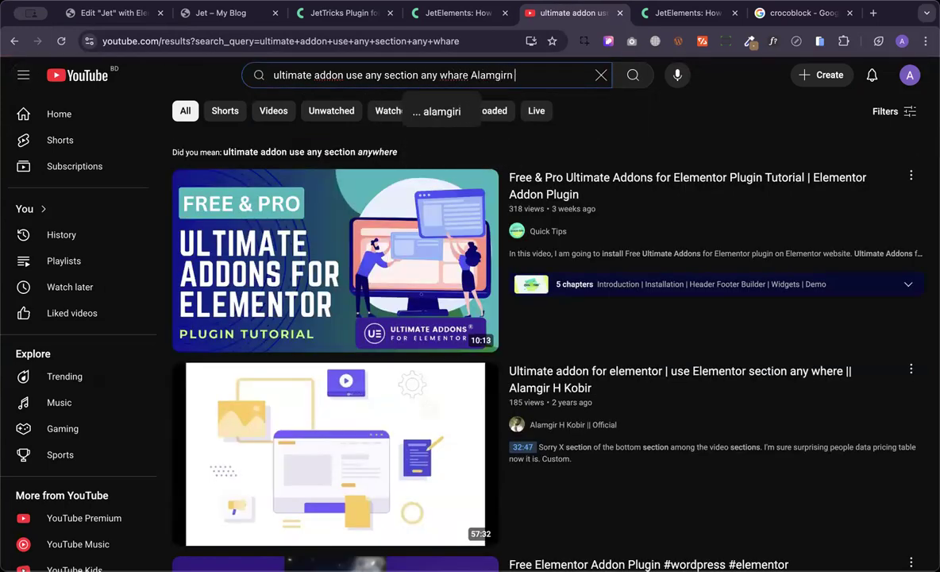
type(" Kobir")
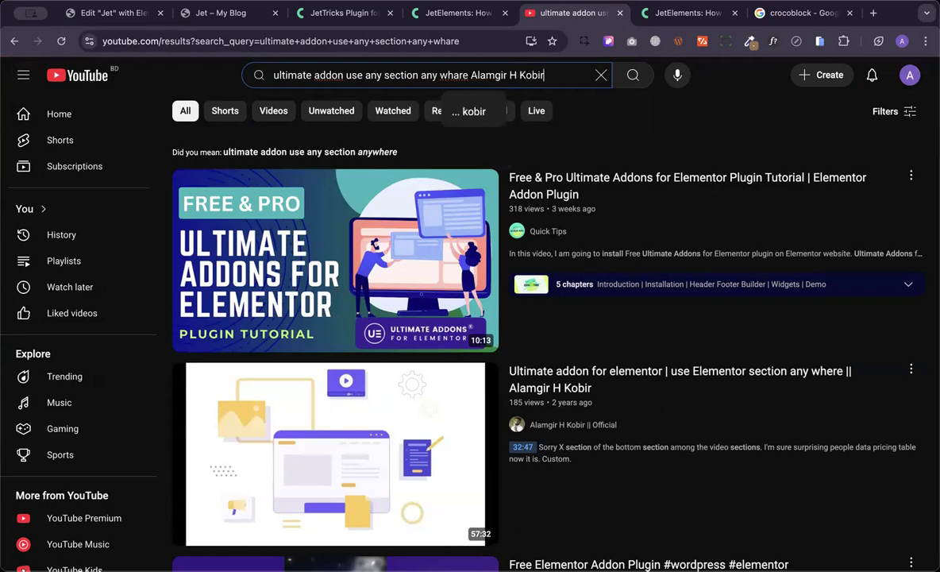
key("Return")
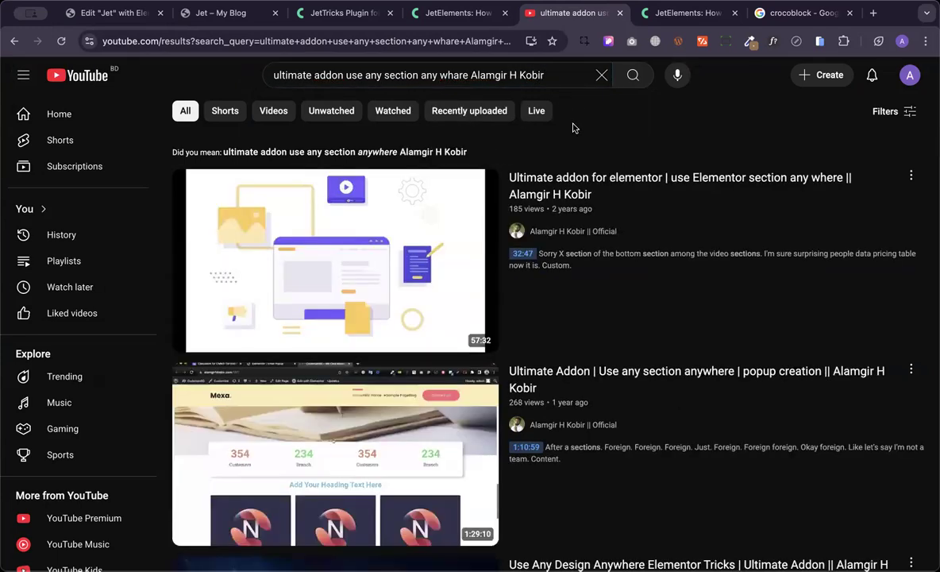
scroll(744, 139, "down", 1)
scroll(743, 139, "up", 1)
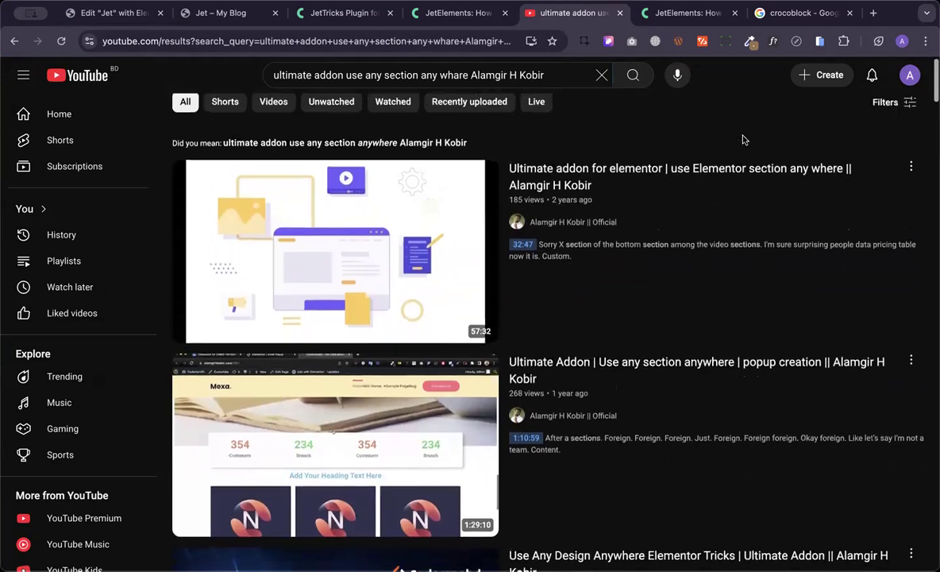
left_click(384, 294)
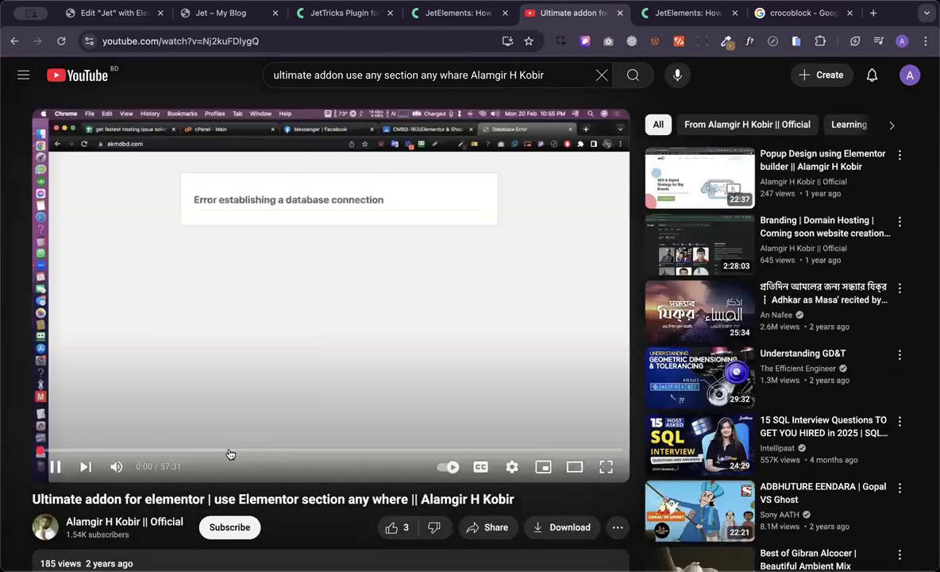
Copy the video link, then skip through the tutorial to 21:16, 27:28, 31:48 and 39:21.
right_click(385, 267)
left_click(416, 310)
left_click(325, 262)
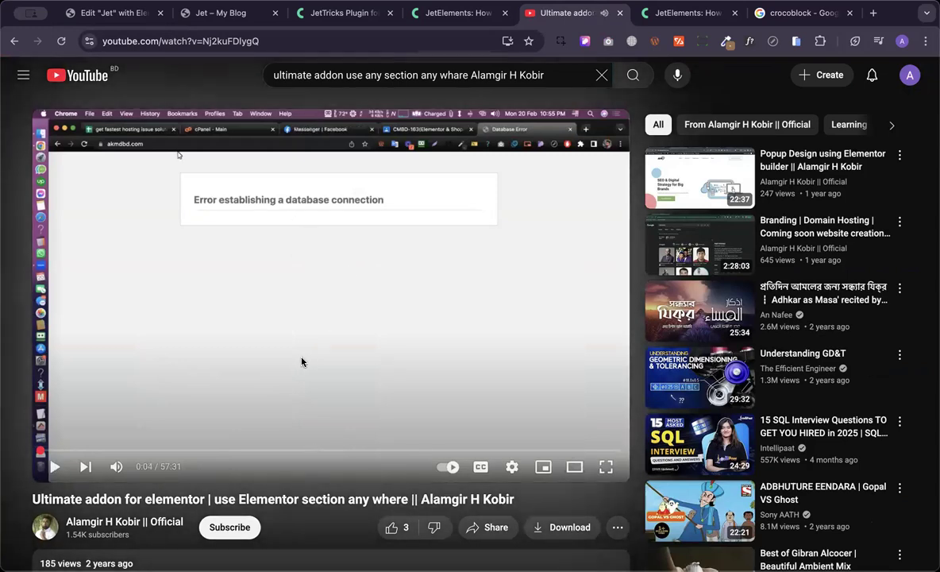
left_click(301, 363)
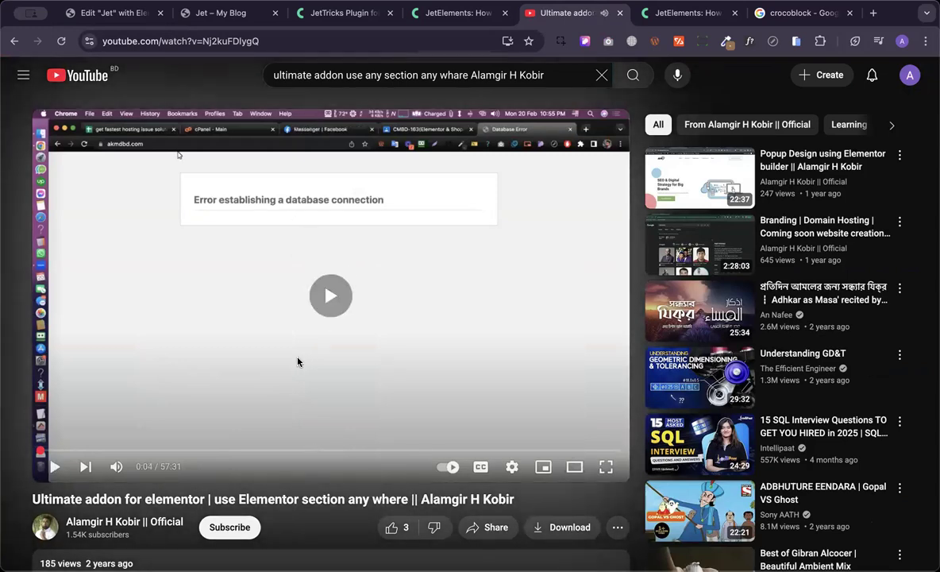
left_click(255, 450)
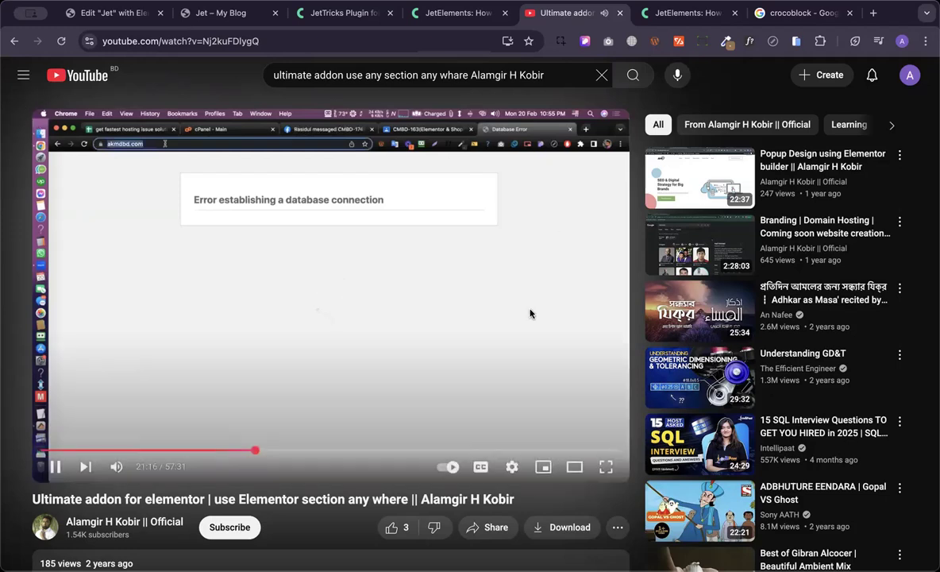
left_click(381, 264)
left_click(317, 433)
left_click(318, 452)
left_click(391, 308)
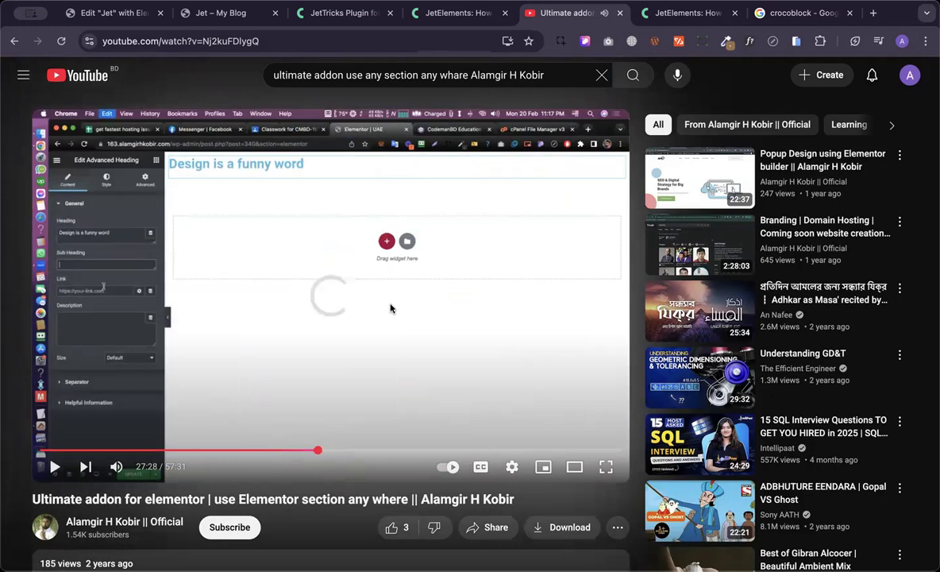
left_click(362, 450)
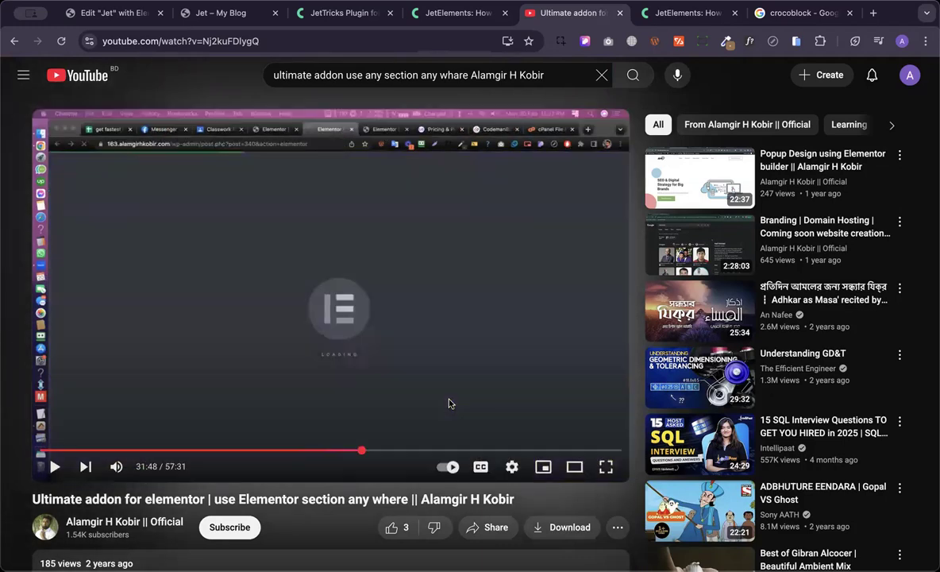
left_click(438, 450)
Copy the link again, turn off Autoplay, and seek to 43:14, 44:27, then back to 43:06.
right_click(354, 219)
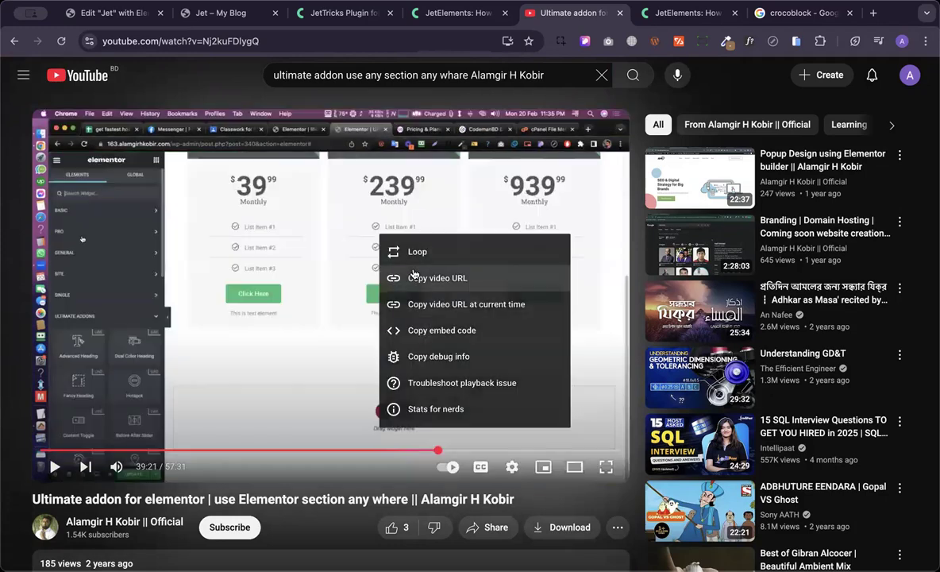
left_click(433, 284)
left_click(447, 467)
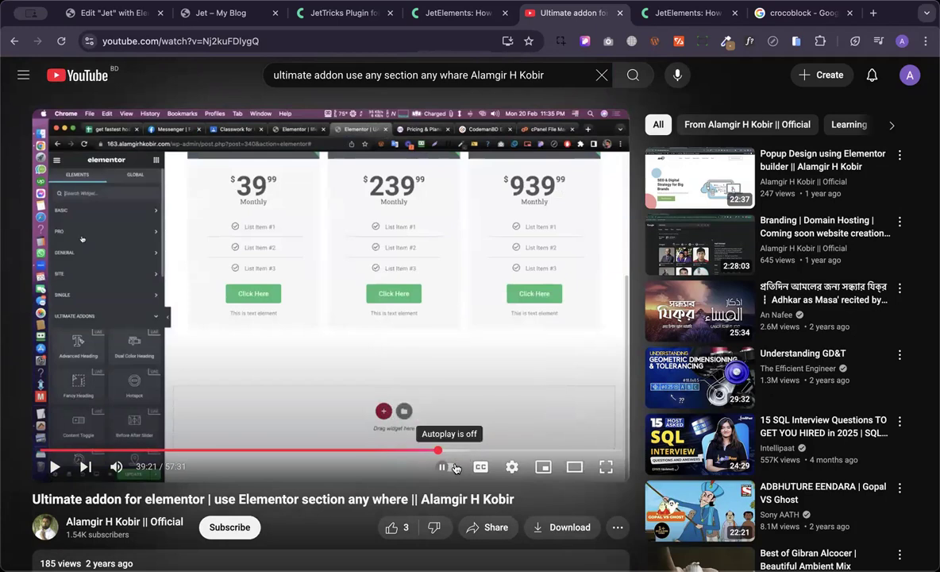
left_click(475, 451)
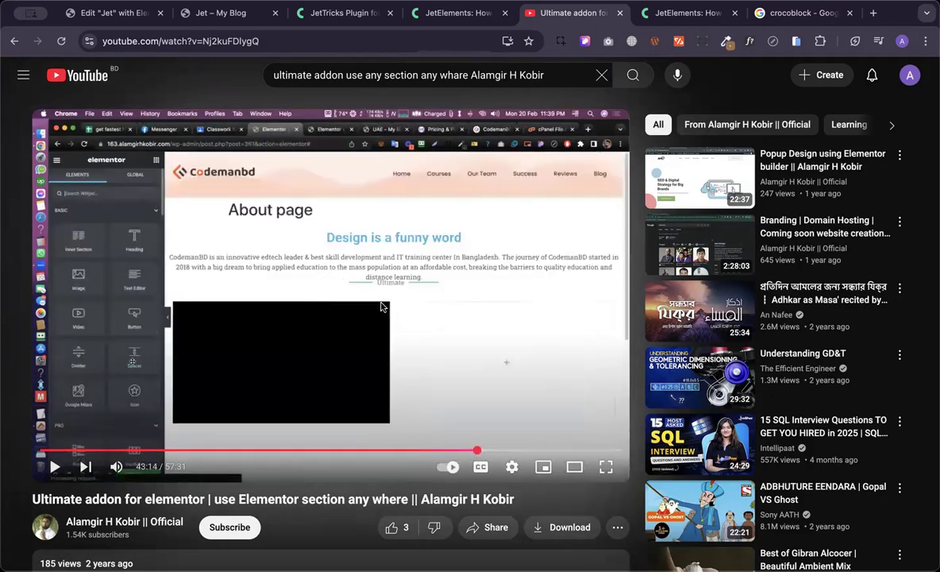
left_click(489, 451)
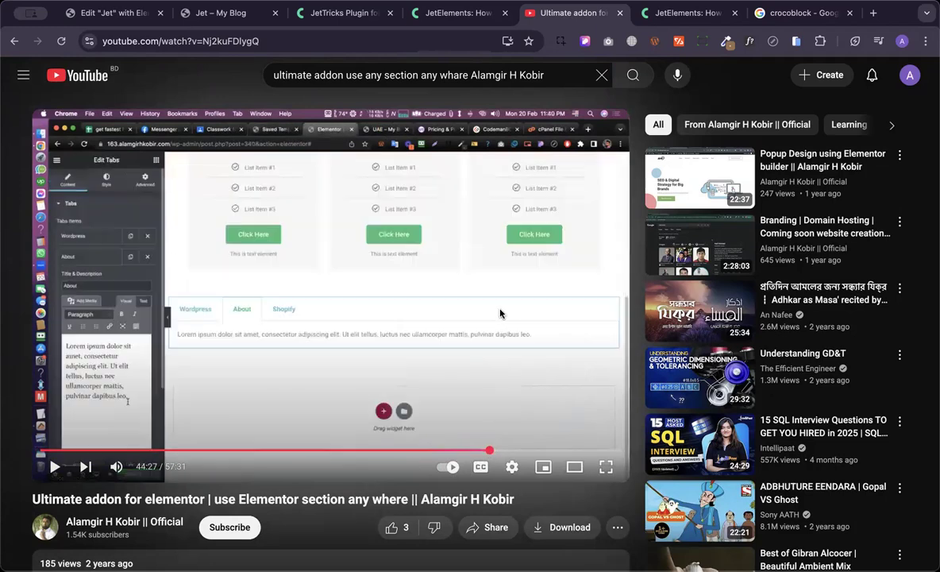
left_click(476, 450)
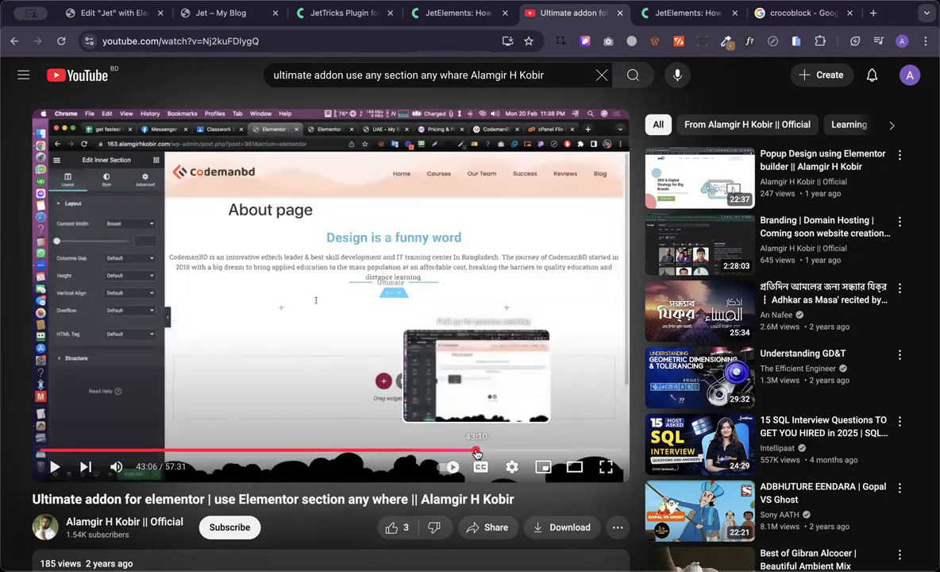
Copy the video link at 43:06, resume playback, and close the YouTube tab.
right_click(476, 278)
left_click(500, 320)
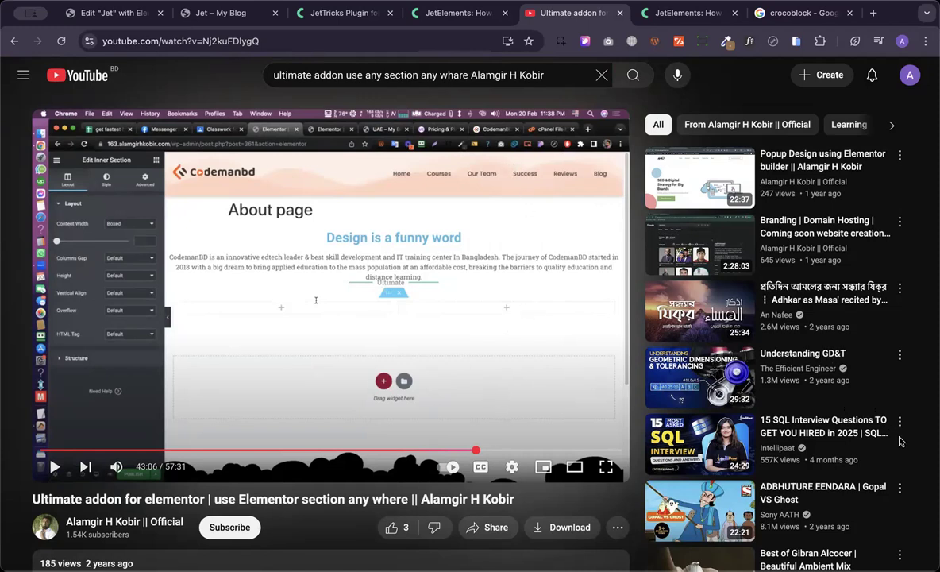
left_click(474, 302)
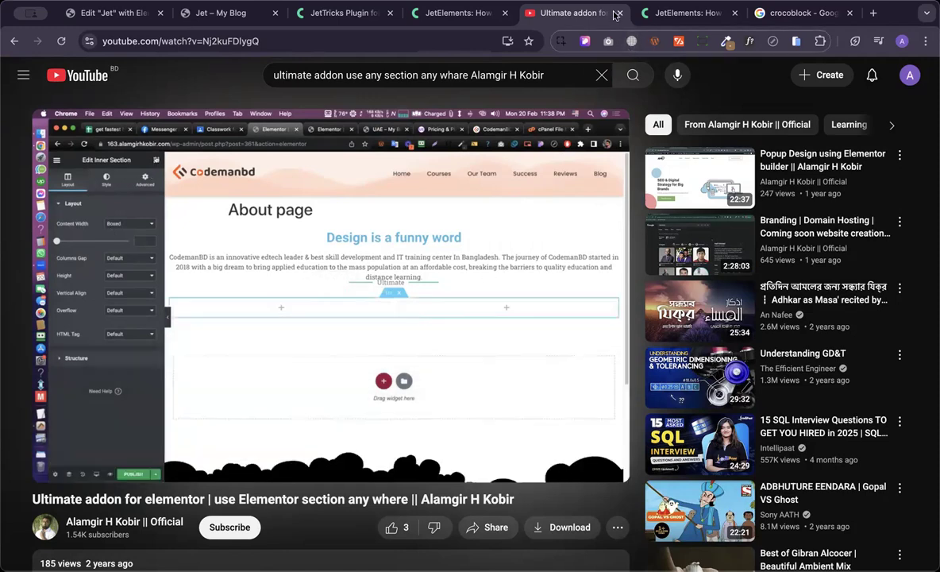
left_click(620, 14)
Compare the Jet preview tab with the Elementor editor tab, reloading the editor in between.
left_click(184, 16)
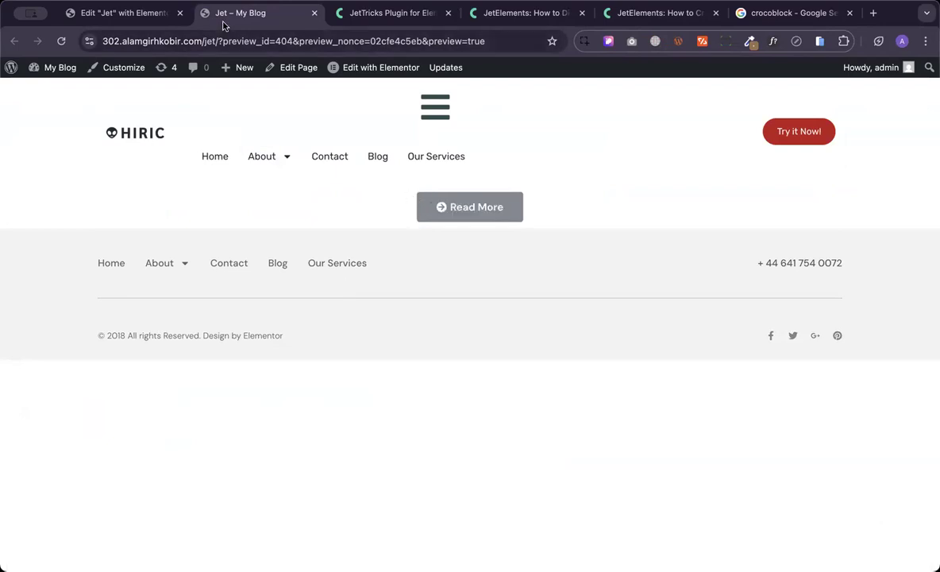
left_click(129, 18)
scroll(386, 248, "down", 2)
scroll(388, 251, "up", 2)
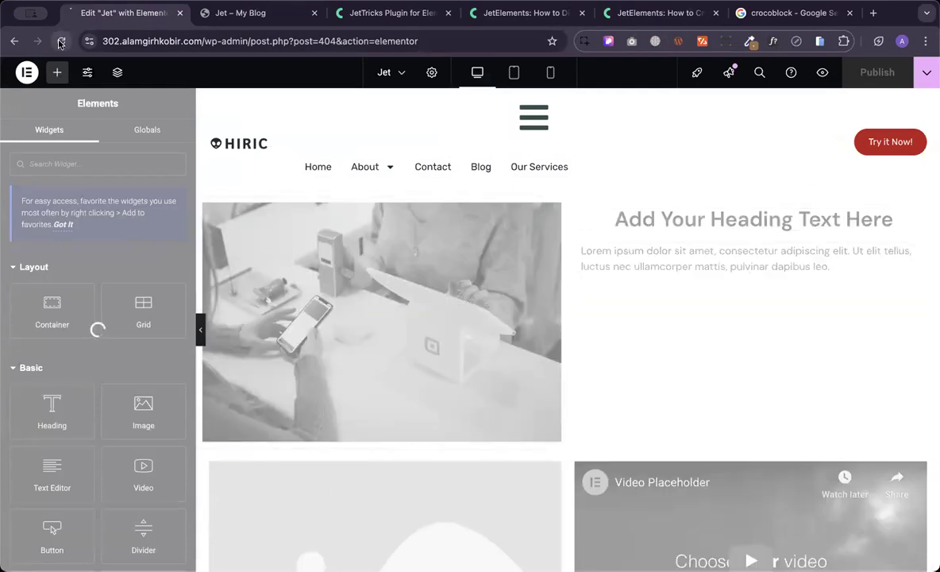
left_click(241, 19)
left_click(132, 15)
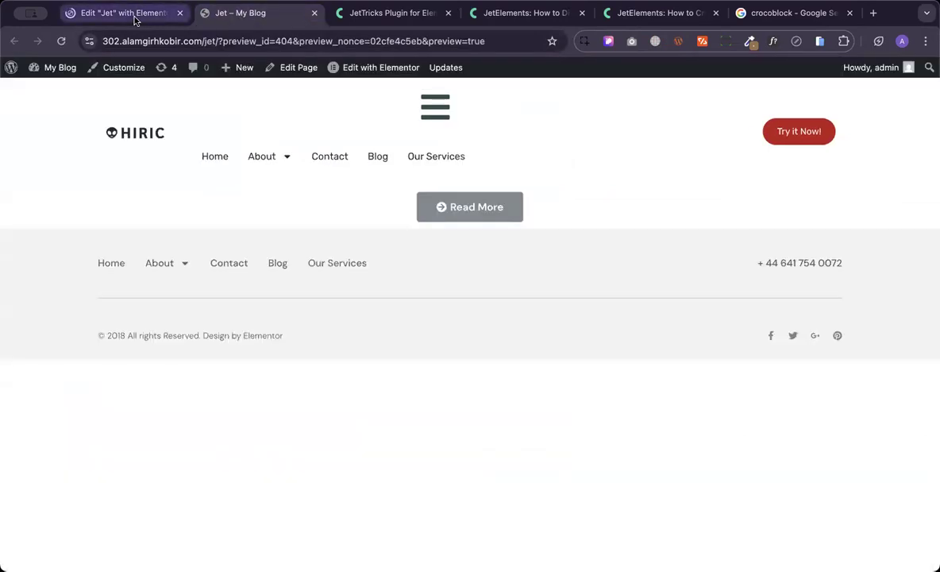
left_click(258, 35)
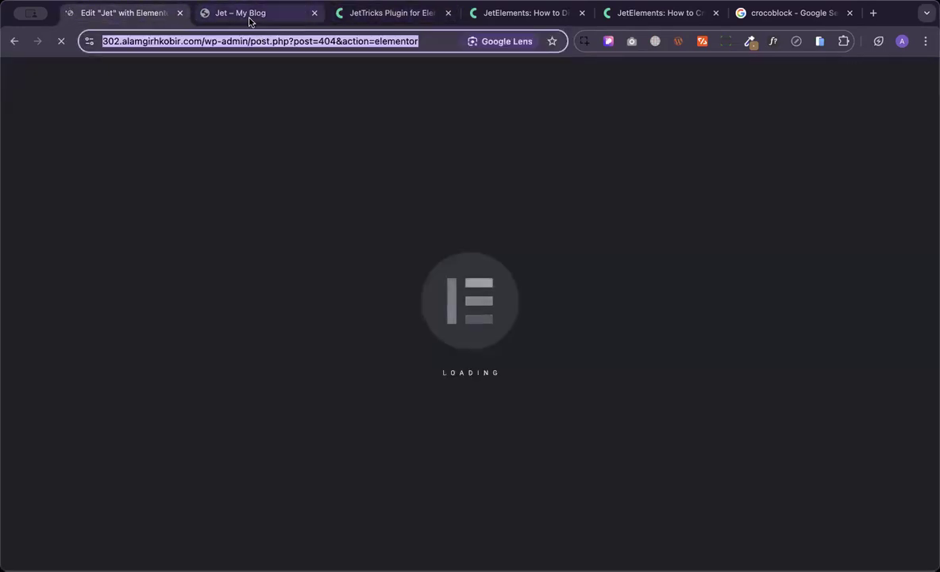
left_click(249, 14)
left_click(126, 13)
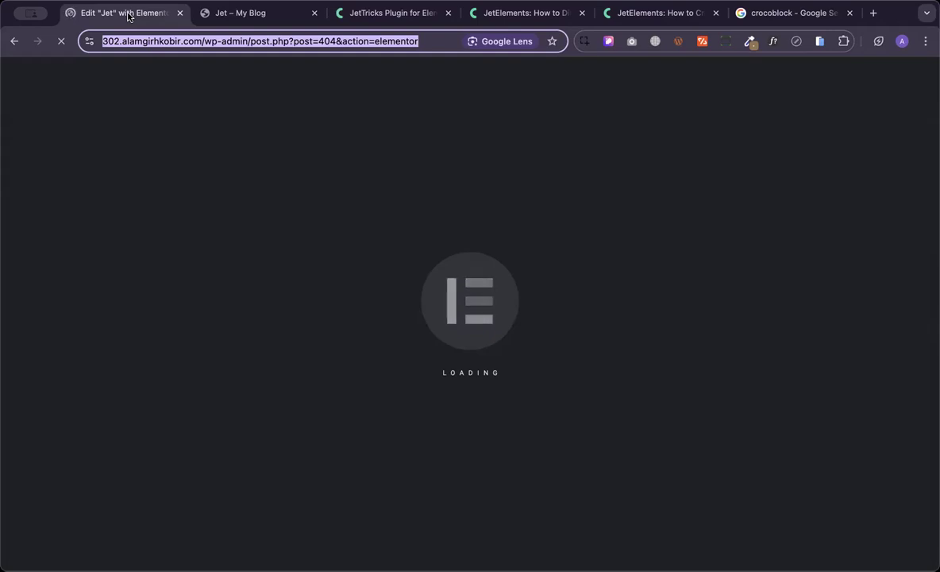
left_click(201, 19)
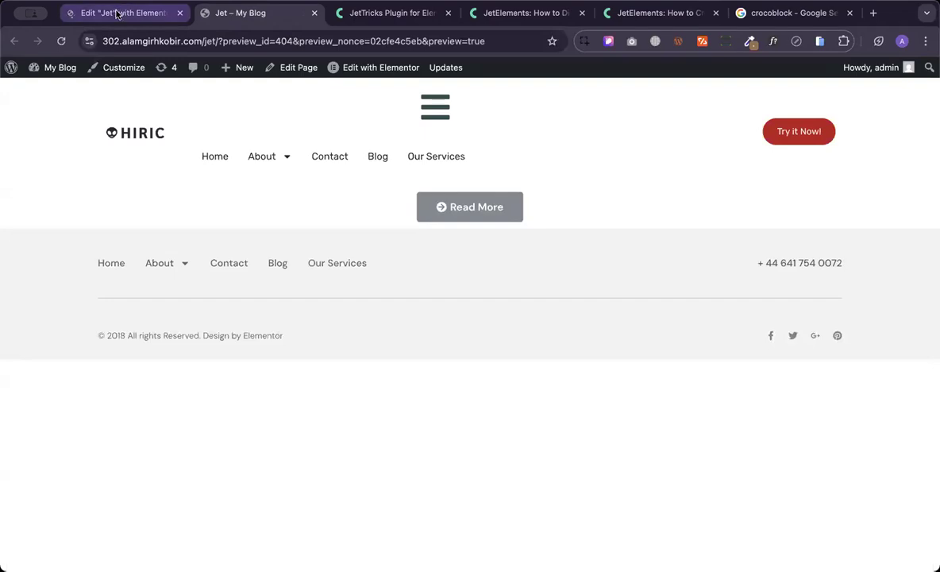
left_click(117, 14)
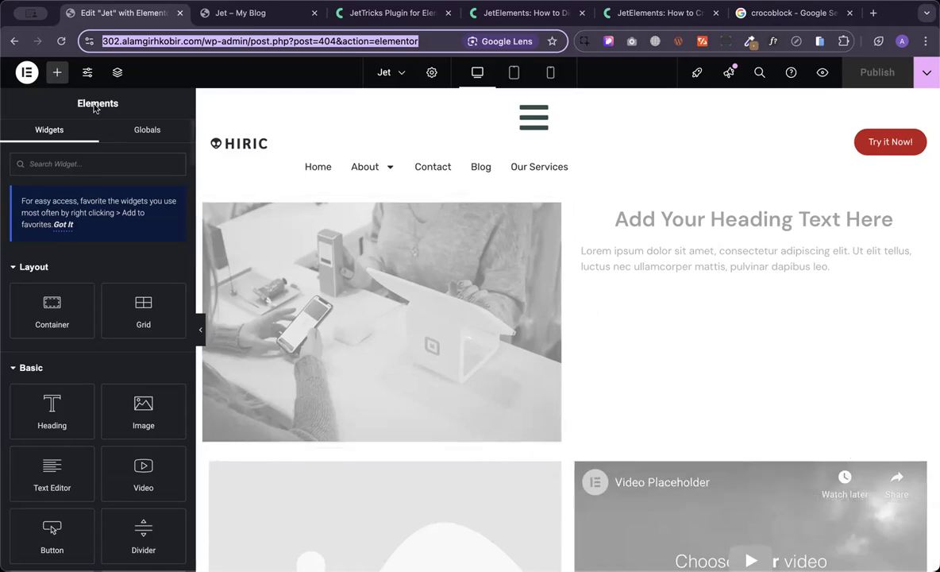
Delete the Grid row from the Structure navigator's right-click menu.
left_click(112, 74)
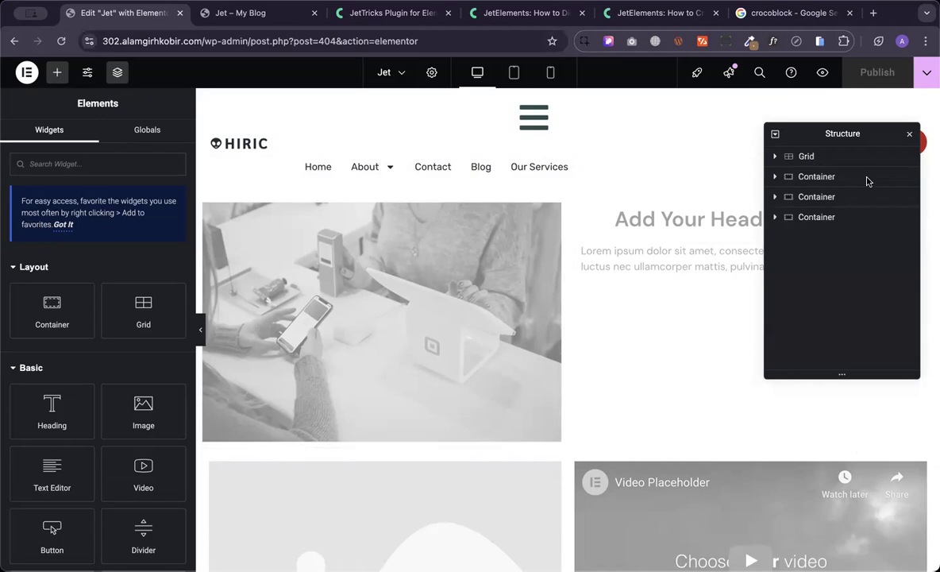
right_click(802, 157)
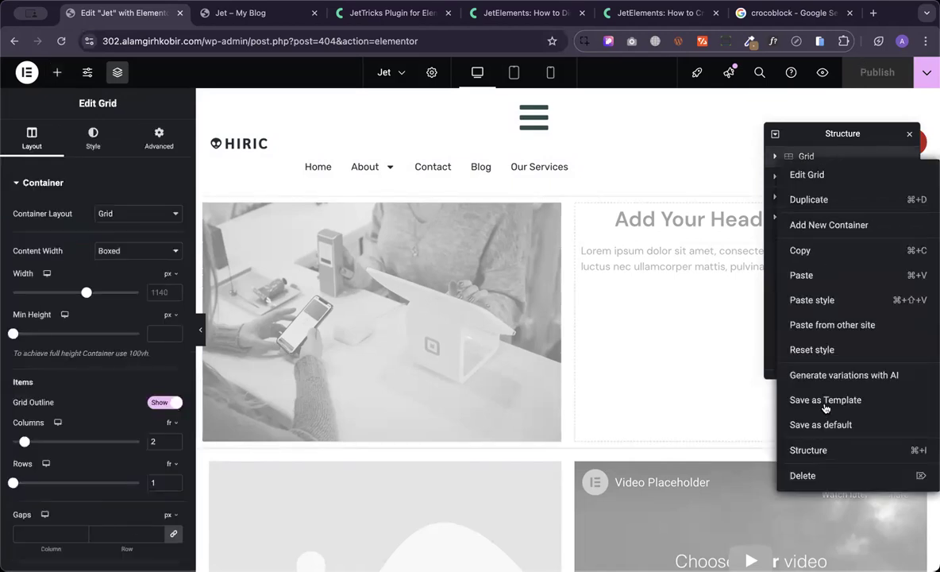
left_click(804, 476)
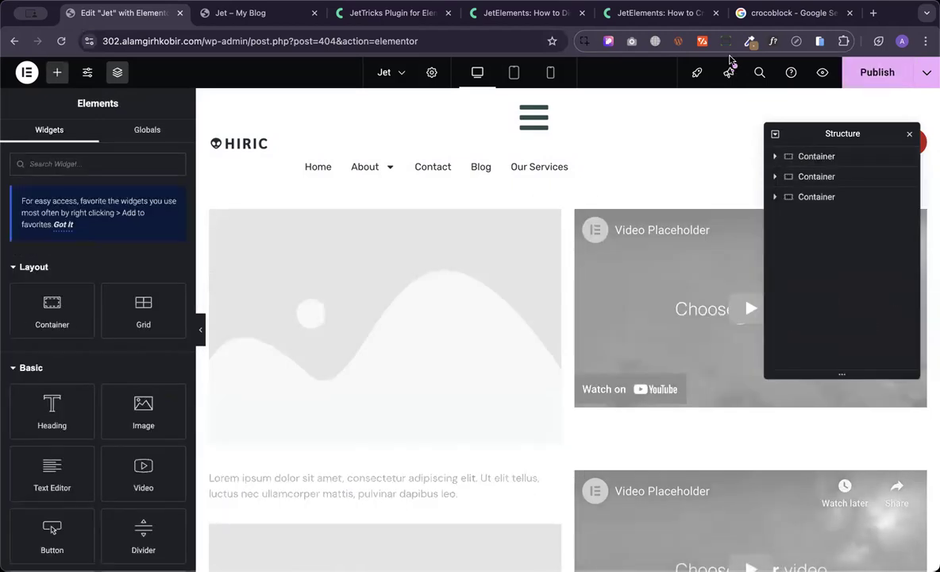
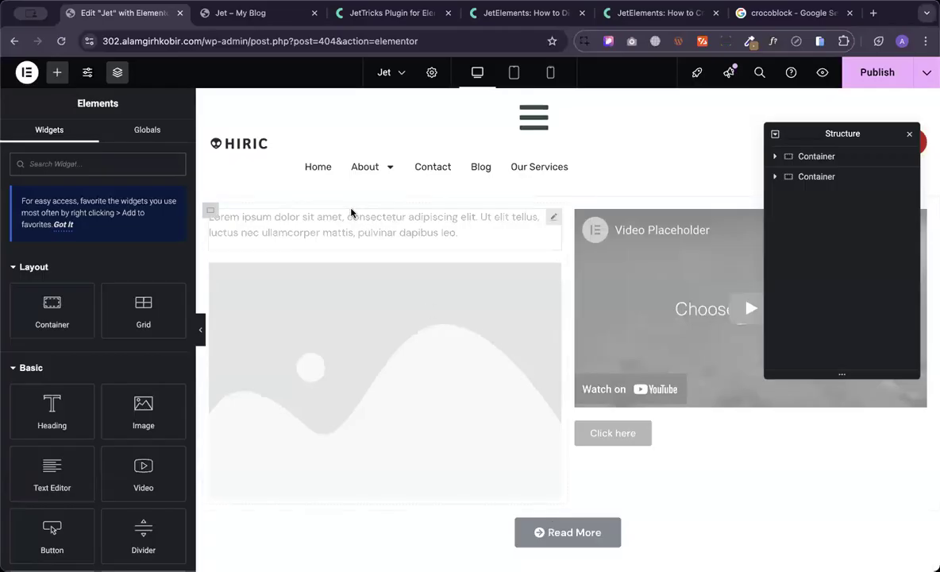
Delete the text/image/video container and the Read More container from the Structure panel.
right_click(826, 165)
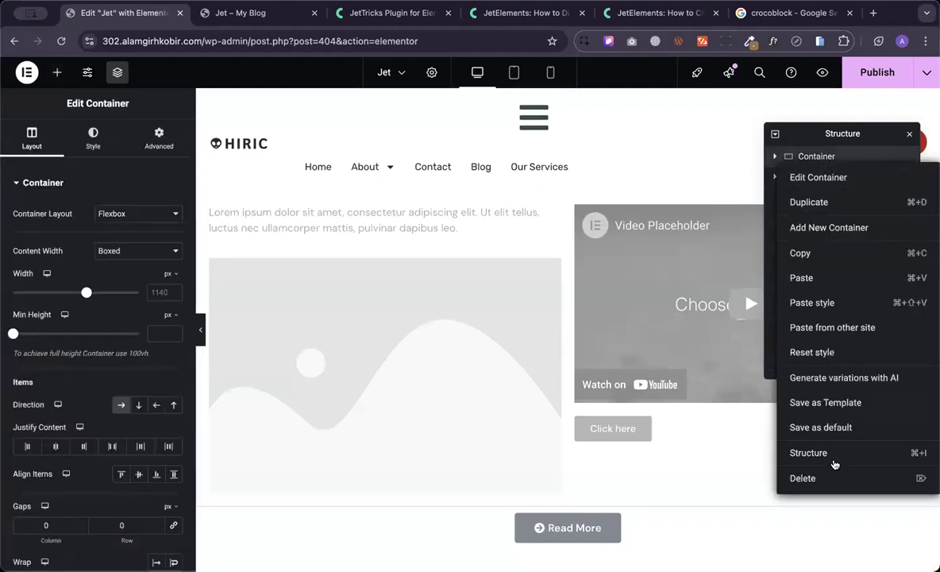
left_click(830, 477)
right_click(830, 162)
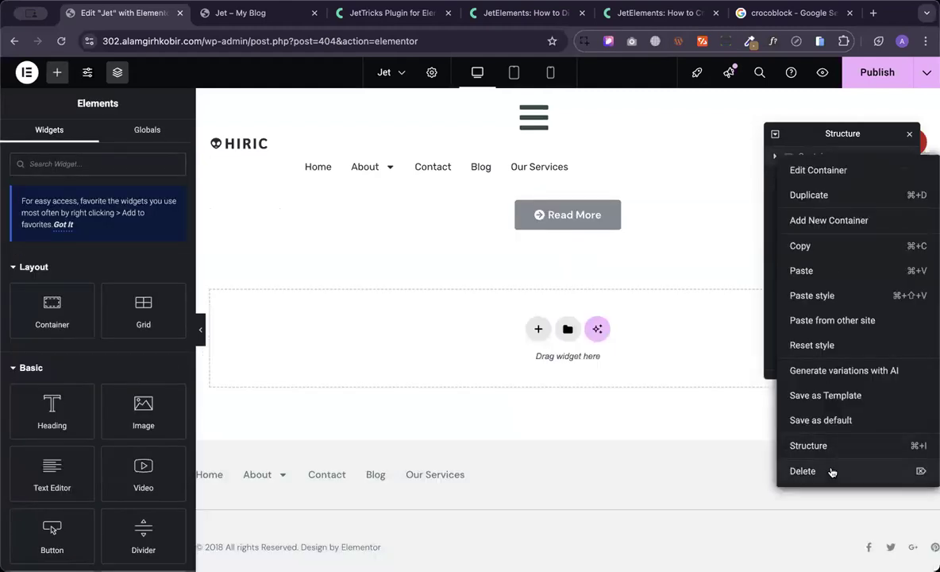
left_click(832, 471)
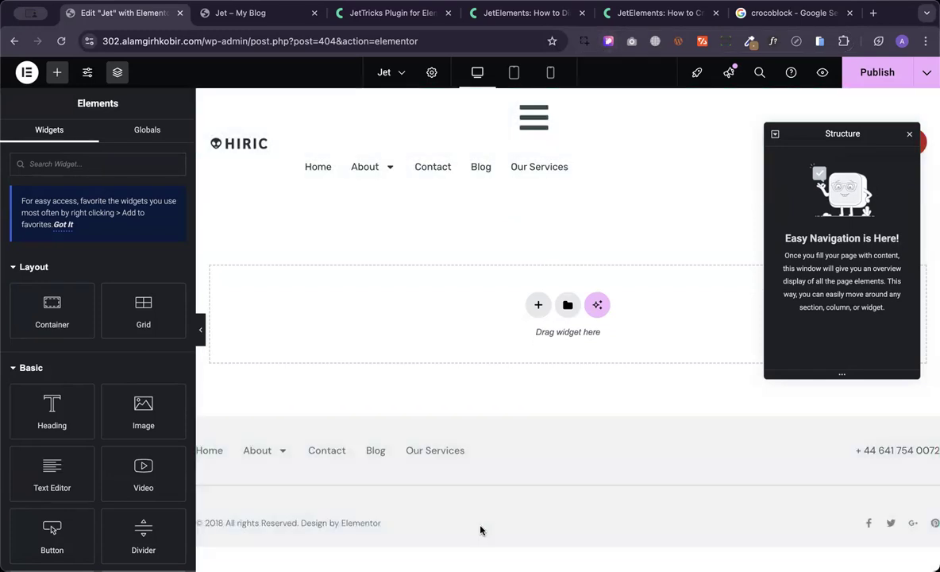
Add a two-column flexbox container and roughly resize its columns by dragging.
left_click(538, 305)
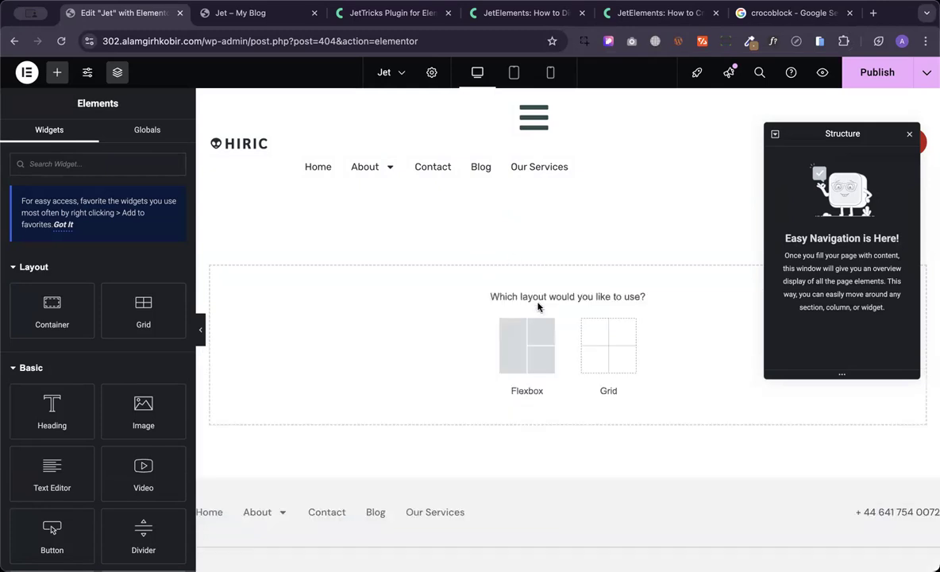
left_click(525, 362)
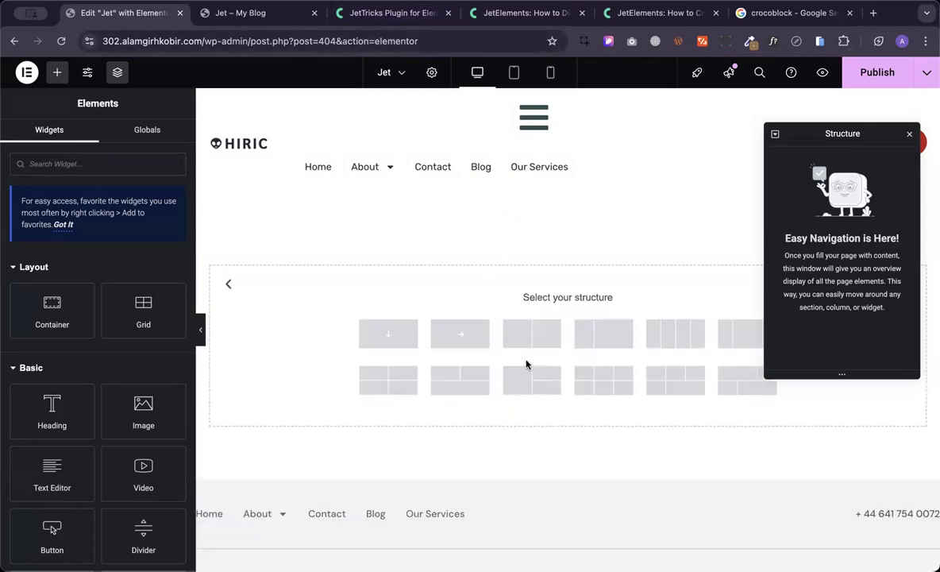
left_click(527, 340)
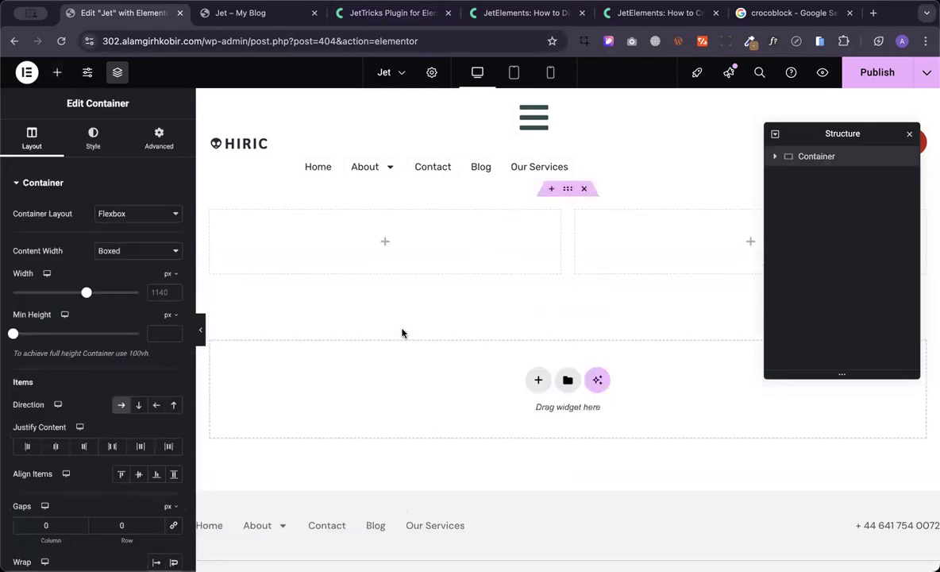
left_click(385, 243)
left_click_drag(569, 241, 387, 243)
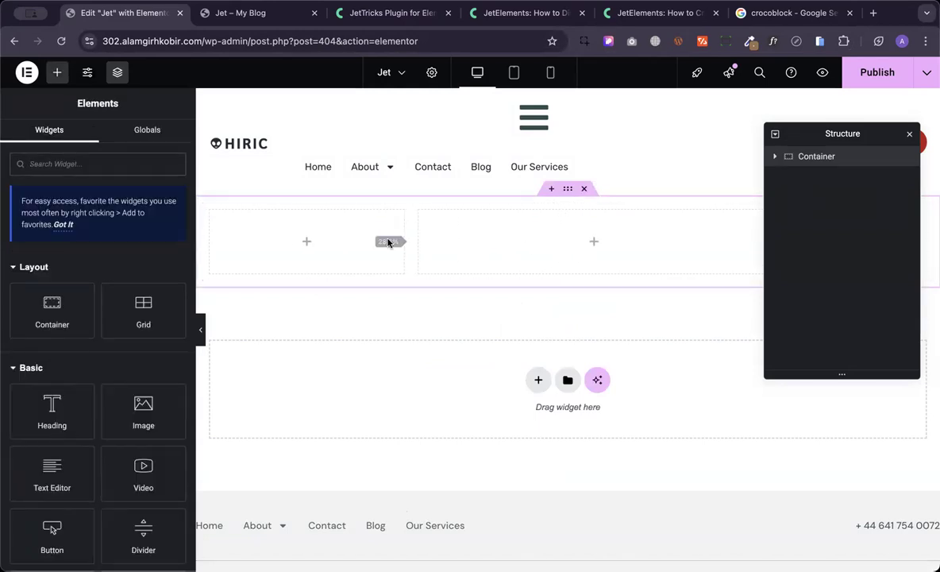
left_click(386, 210)
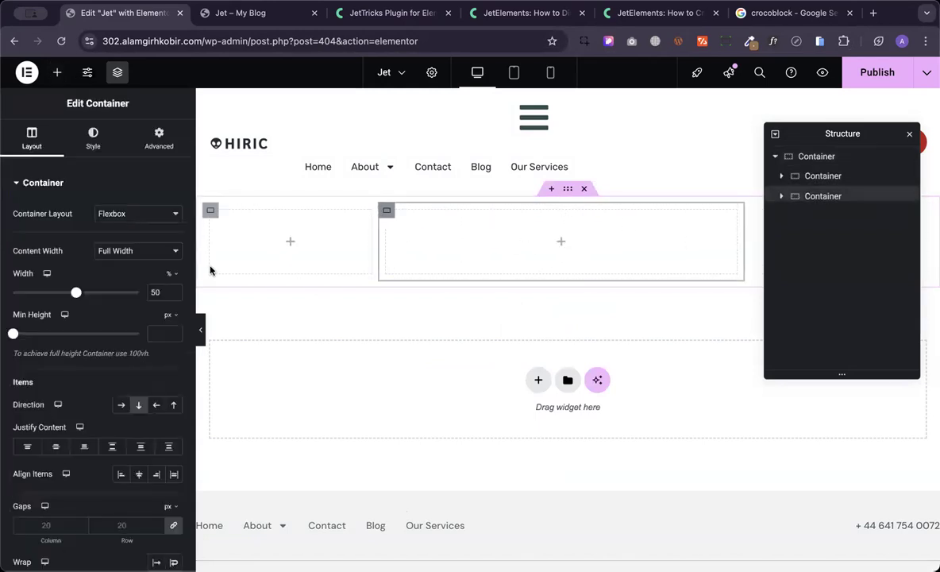
left_click_drag(75, 293, 114, 295)
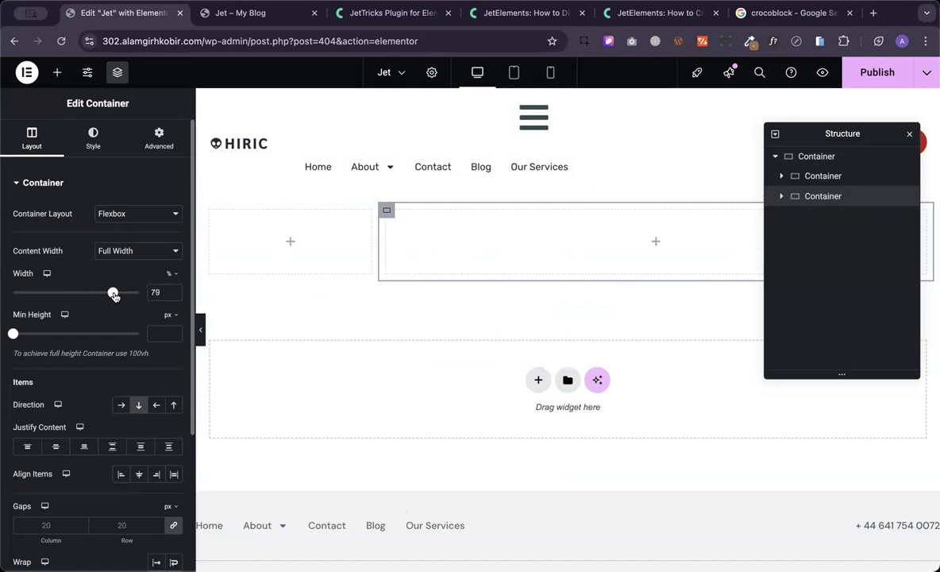
Set the left column width to 30% and the right column to about 70%.
left_click(210, 261)
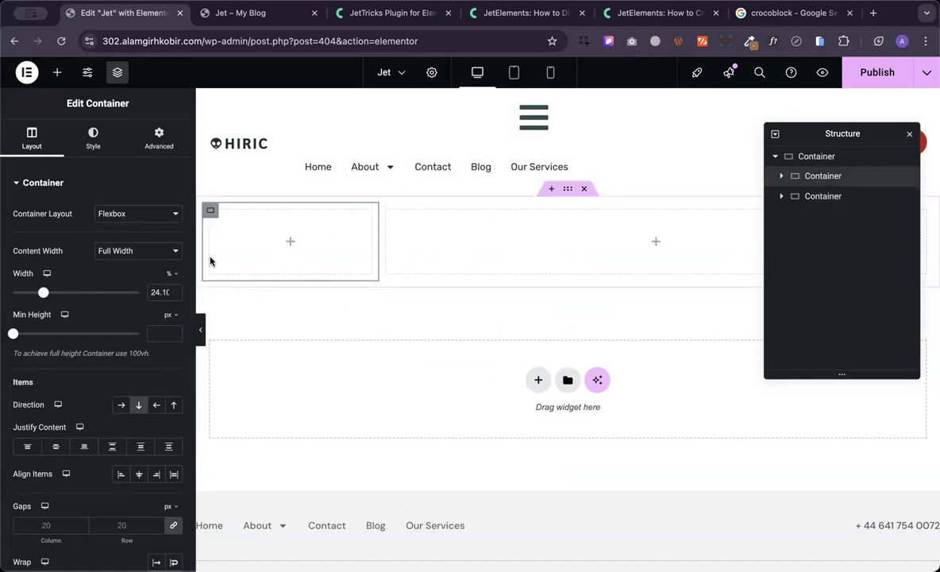
left_click(174, 290)
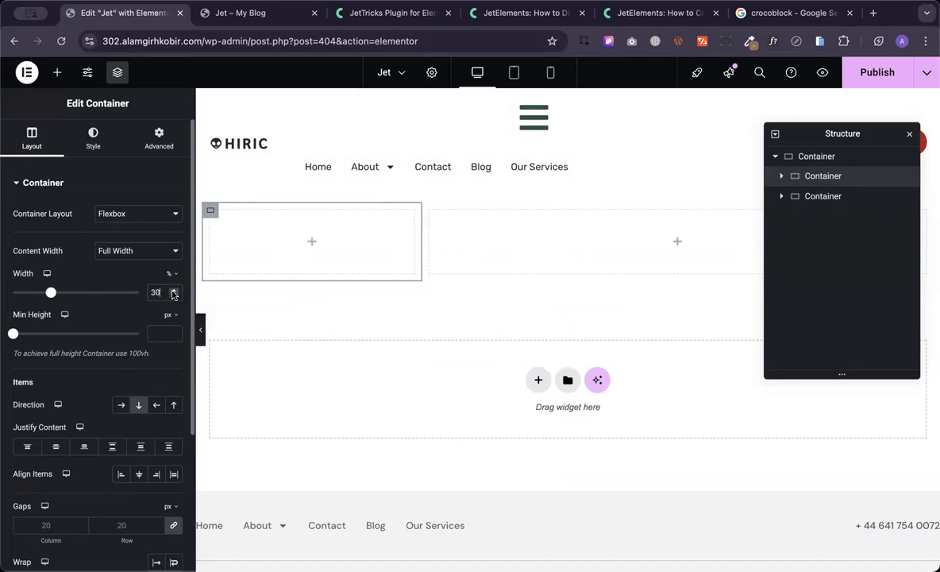
left_click(431, 211)
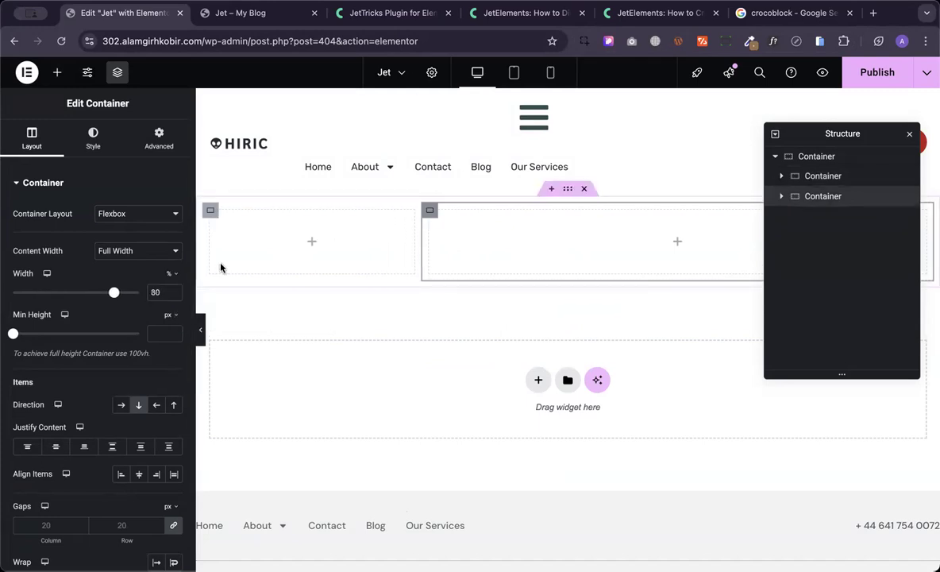
left_click(173, 295)
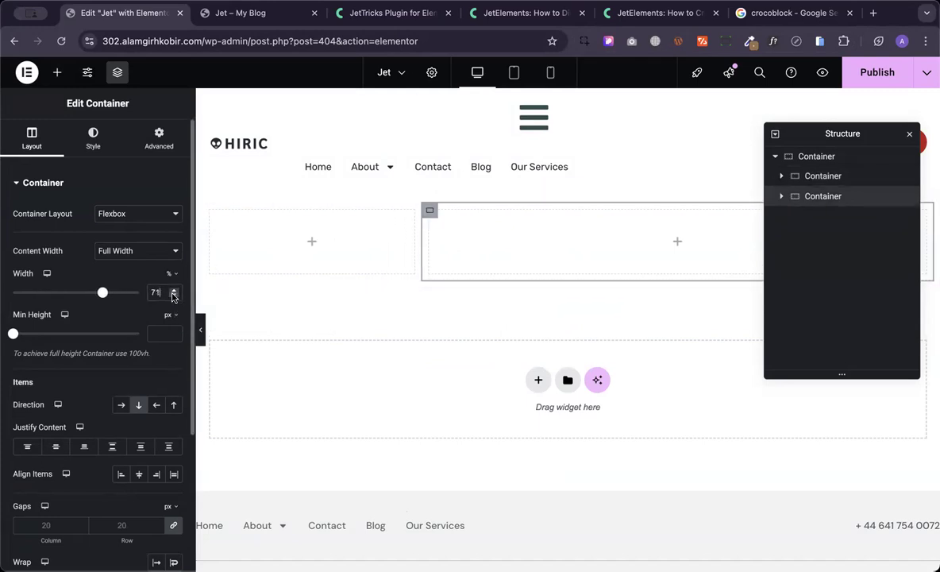
Place an Image widget into the left column.
left_click(312, 242)
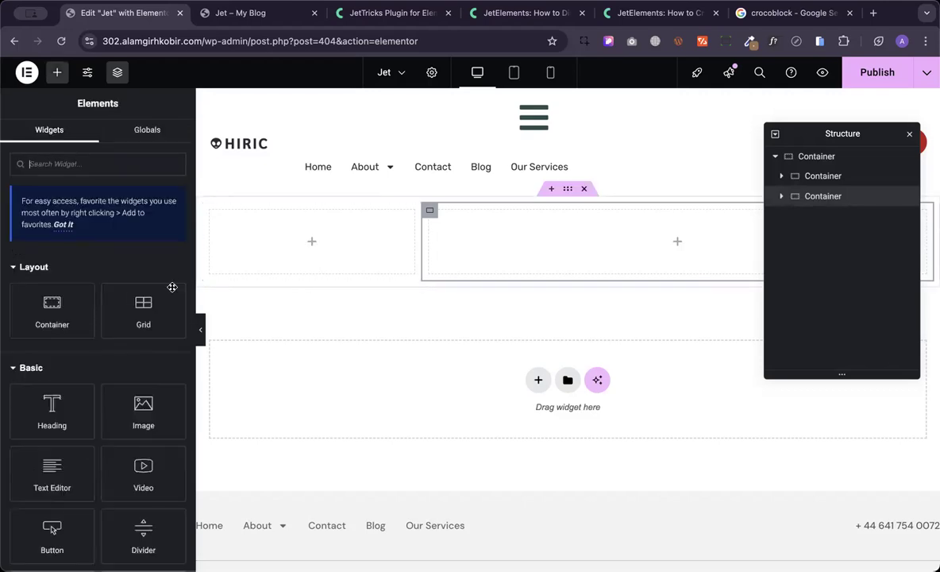
left_click(143, 421)
left_click_drag(484, 308, 337, 297)
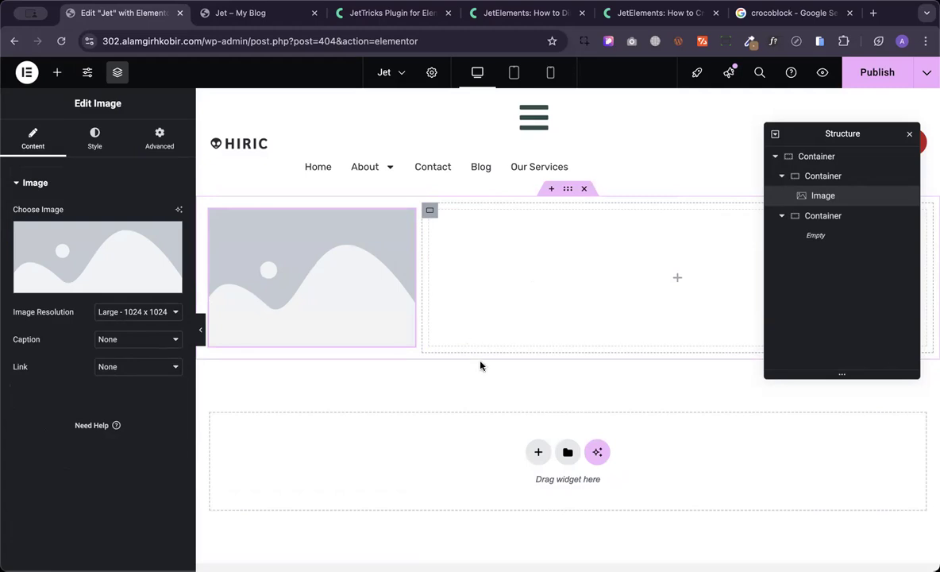
Add a Heading widget below the image and title it 'iPhone 16 Pro Max'.
left_click(677, 277)
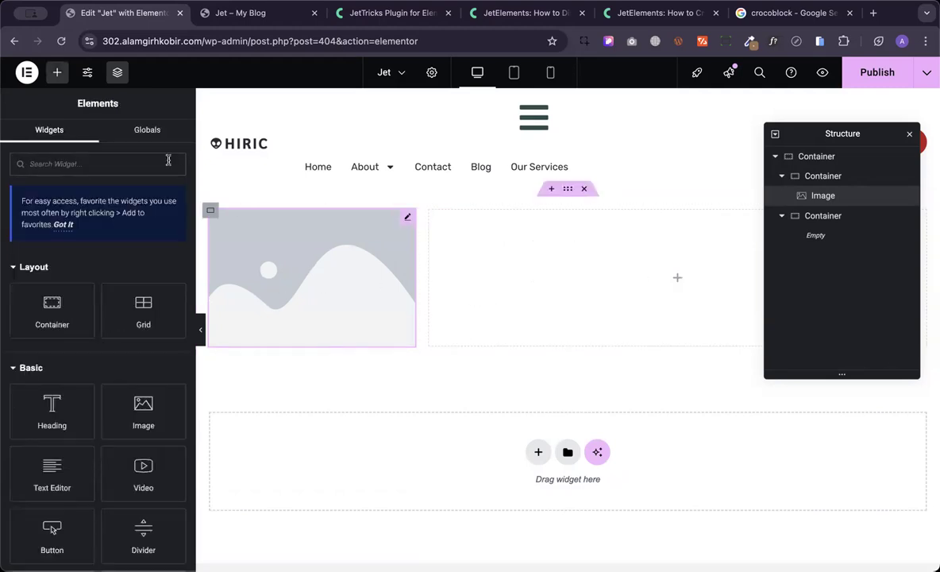
left_click_drag(46, 412, 300, 328)
triple_click(57, 244)
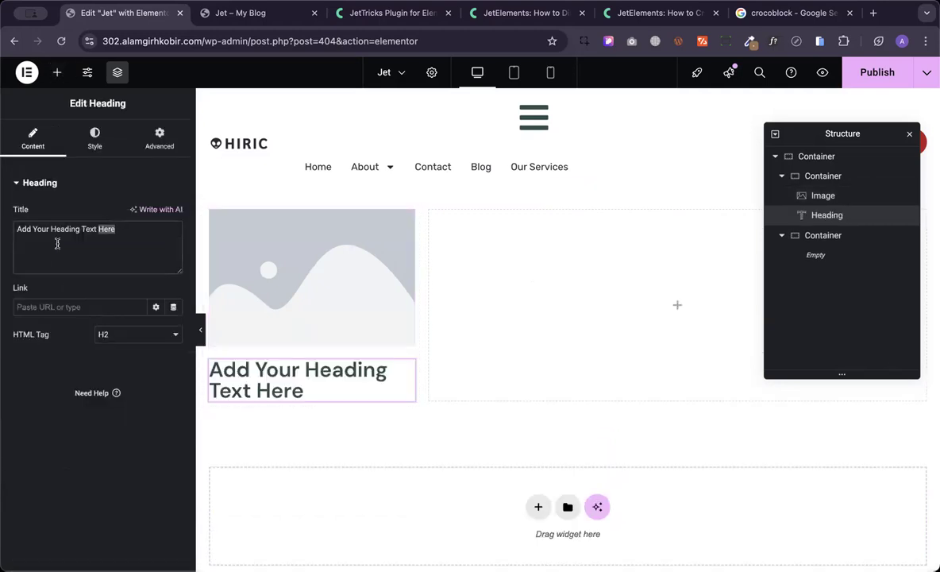
type("Iphione")
key("super+a")
type("iPho")
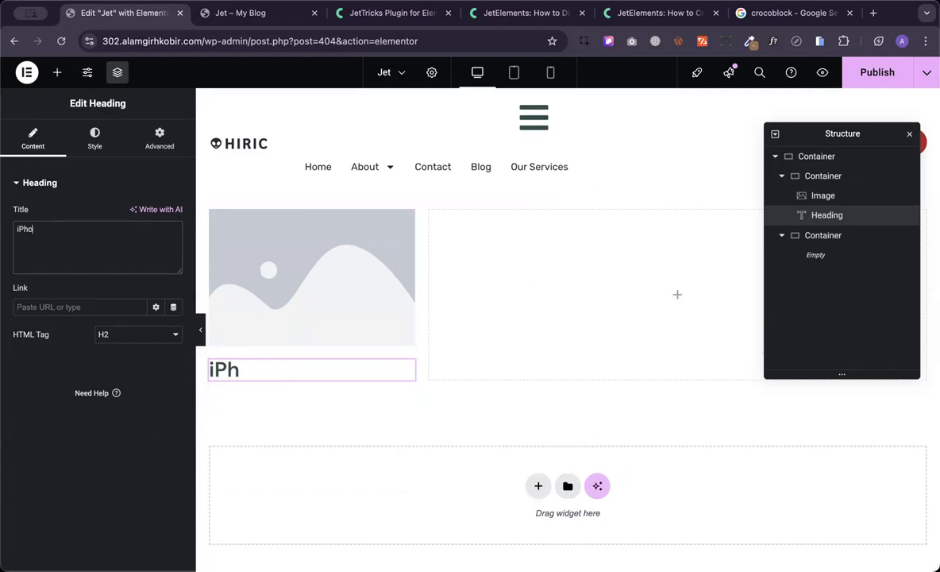
type("ne 16")
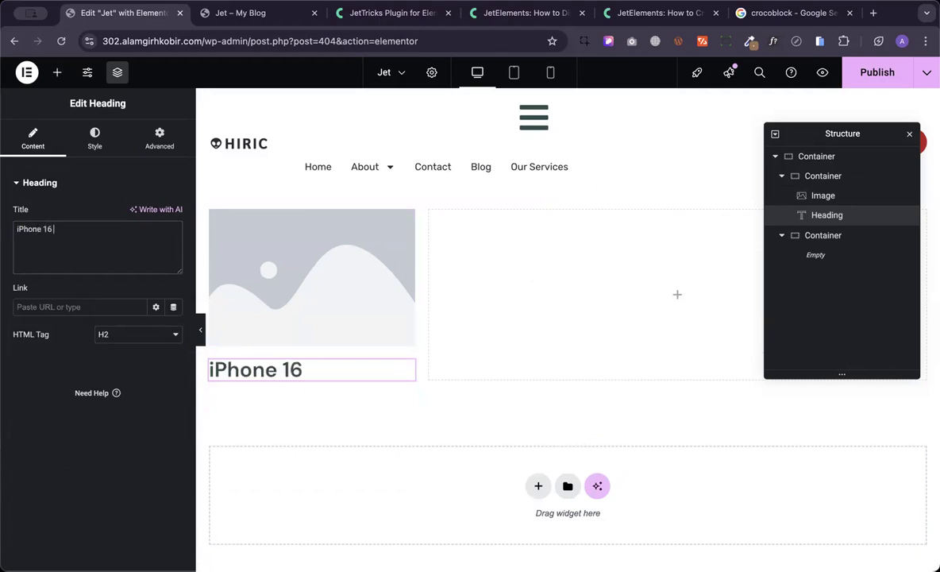
type(" Pro Mac")
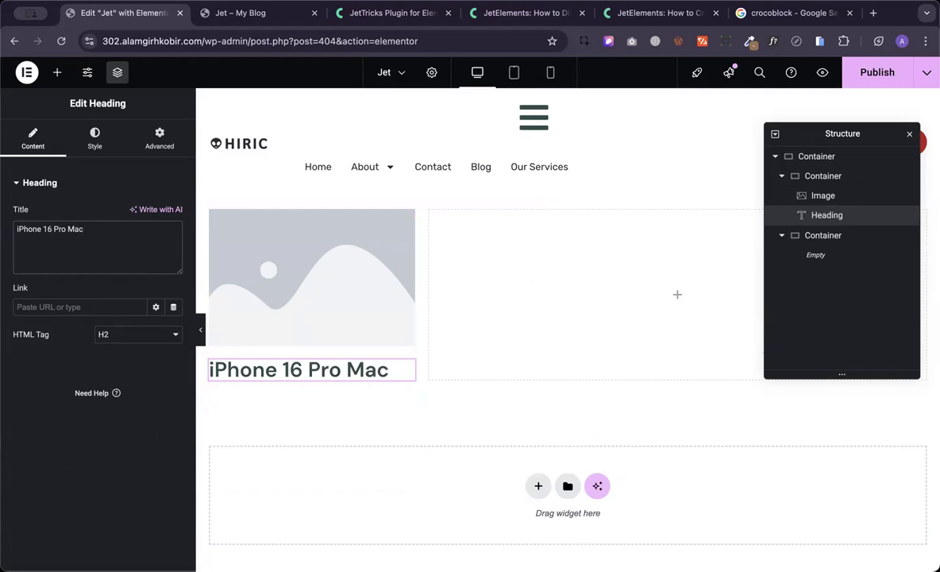
key("BackSpace")
type("x")
Center-align the iPhone 16 Pro Max heading in its Style settings.
left_click(94, 137)
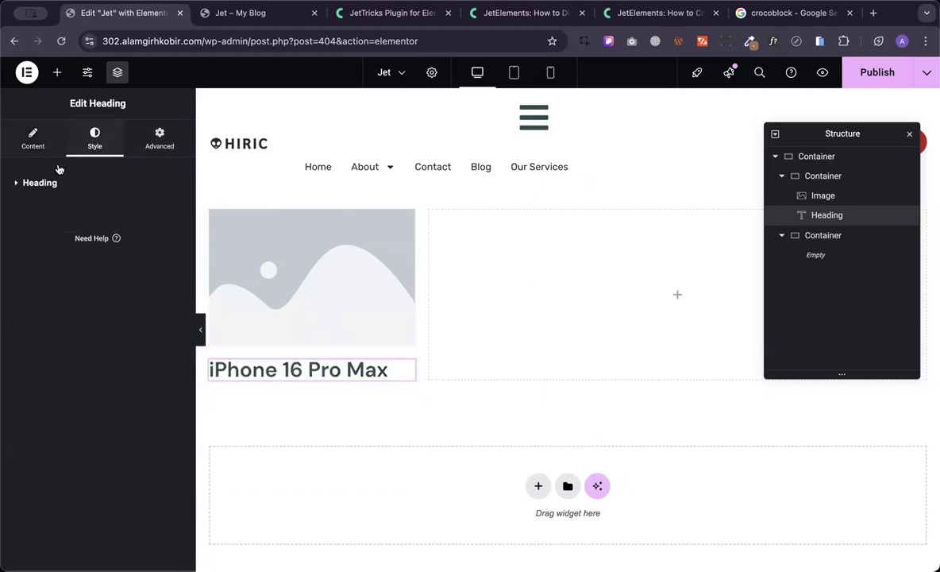
left_click(139, 213)
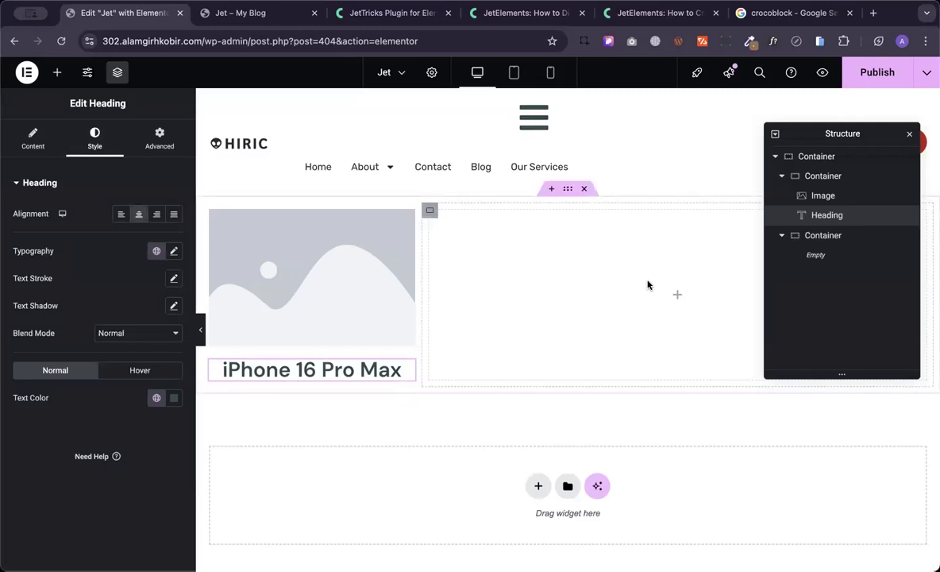
left_click(675, 296)
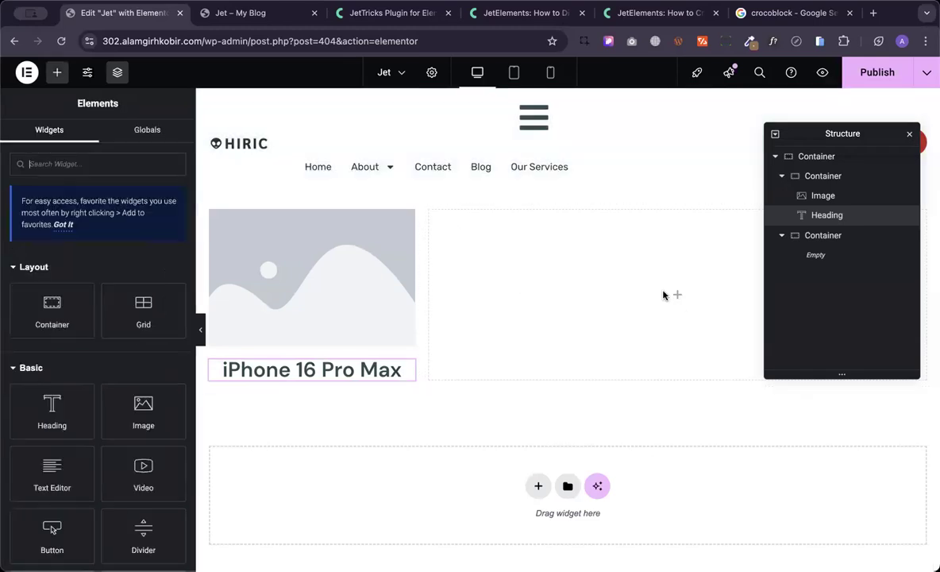
Search for 'iphone 16 pro max' in a new Chrome tab.
left_click(264, 17)
right_click(265, 18)
left_click(302, 80)
type("iphn")
key("BackSpace")
key("BackSpace")
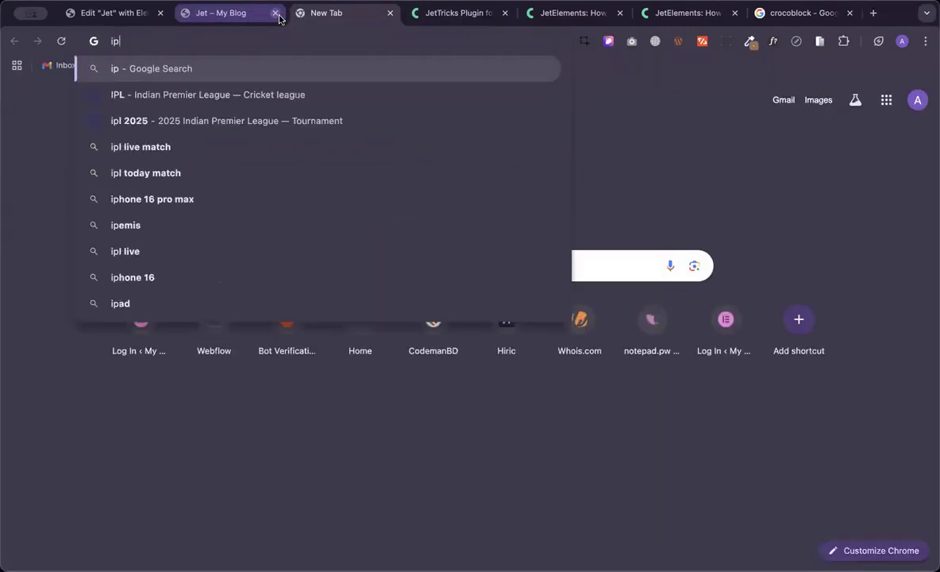
type("hone 16 pro ")
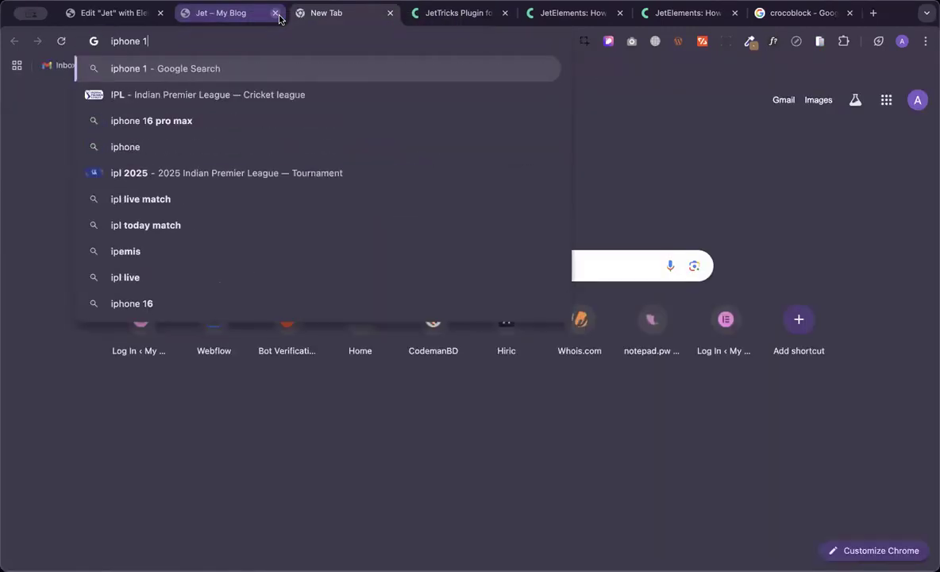
type("max")
key("Return")
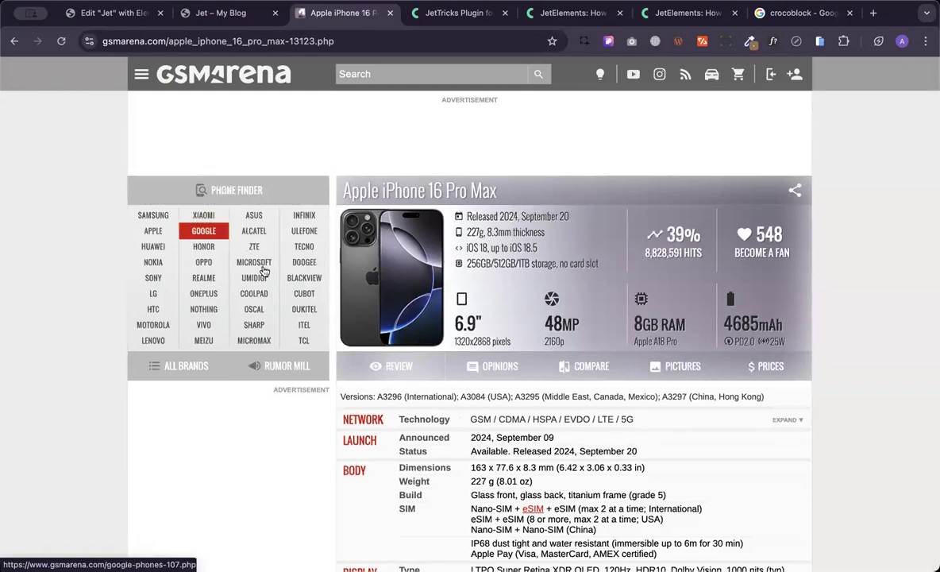
Select the GSMArena spec table from Versions downward, then return to the Elementor editor.
scroll(393, 281, "down", 4)
left_click_drag(340, 247, 803, 133)
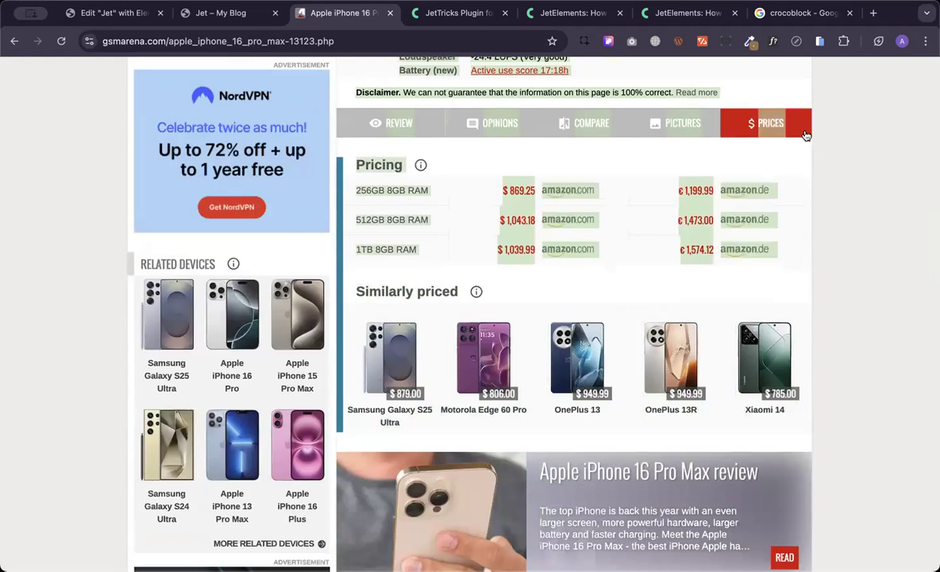
left_click(131, 16)
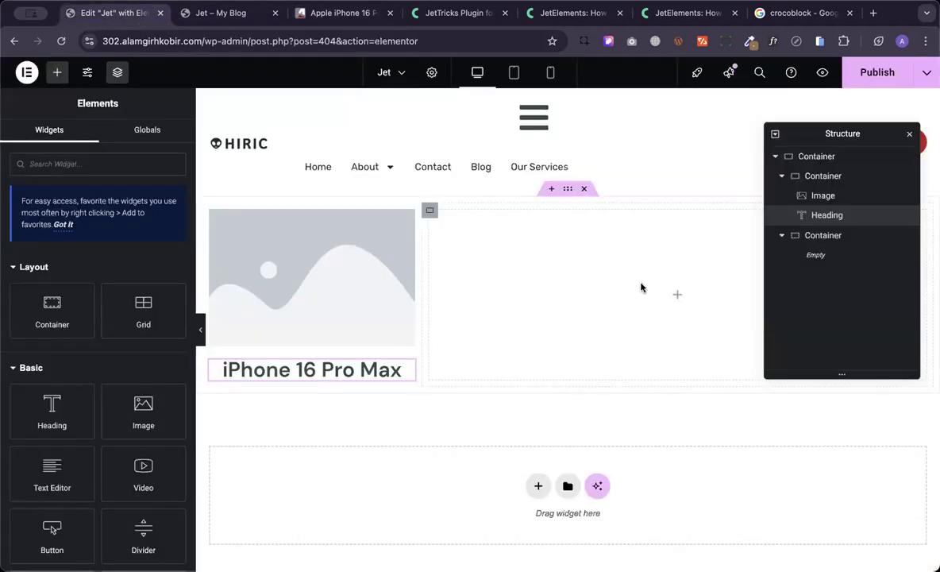
Drop a Text Editor into the right column and paste the spec table over its placeholder text.
left_click_drag(49, 477, 748, 256)
triple_click(103, 388)
key("super+v")
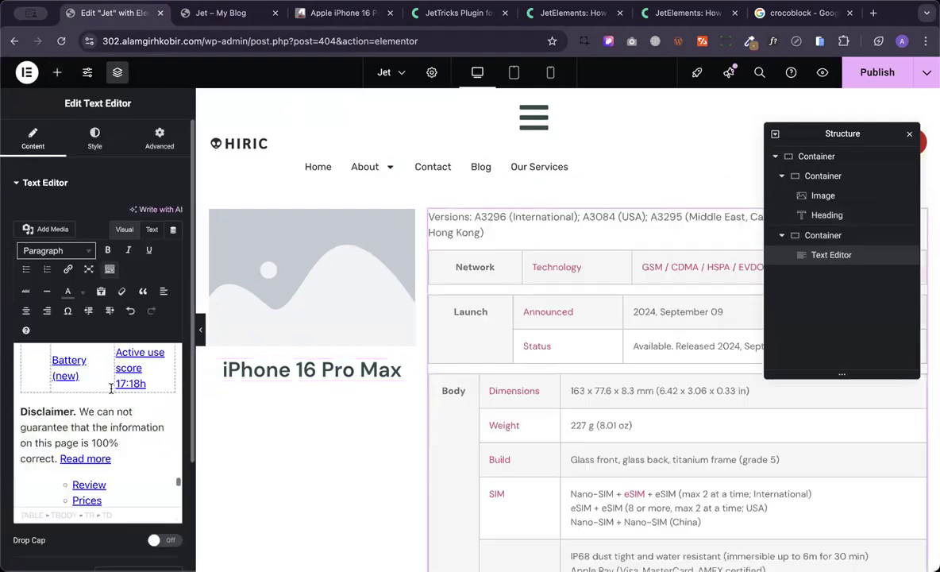
Scroll through the pasted specs, select the image placeholder, and switch to the preview page.
scroll(658, 370, "down", 6)
scroll(658, 368, "down", 15)
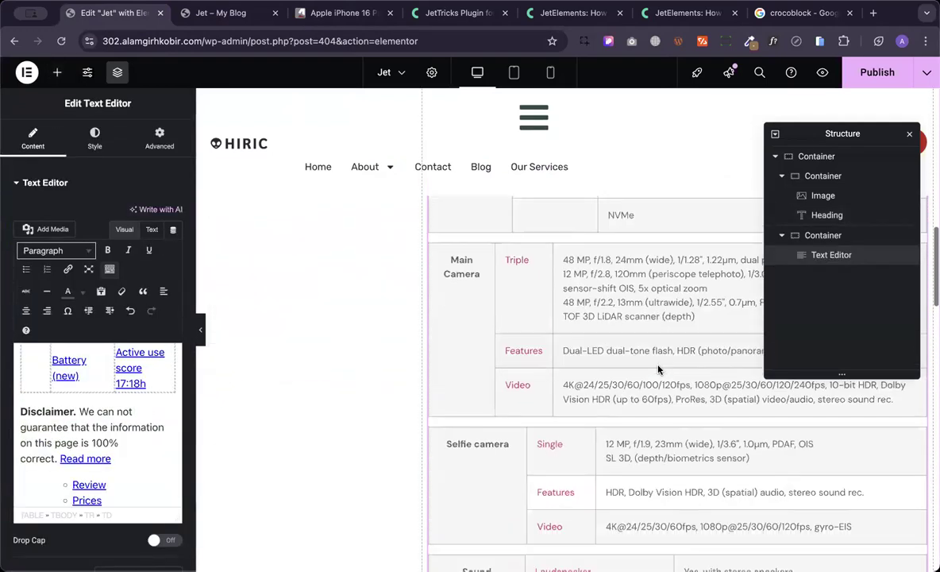
scroll(659, 369, "down", 3)
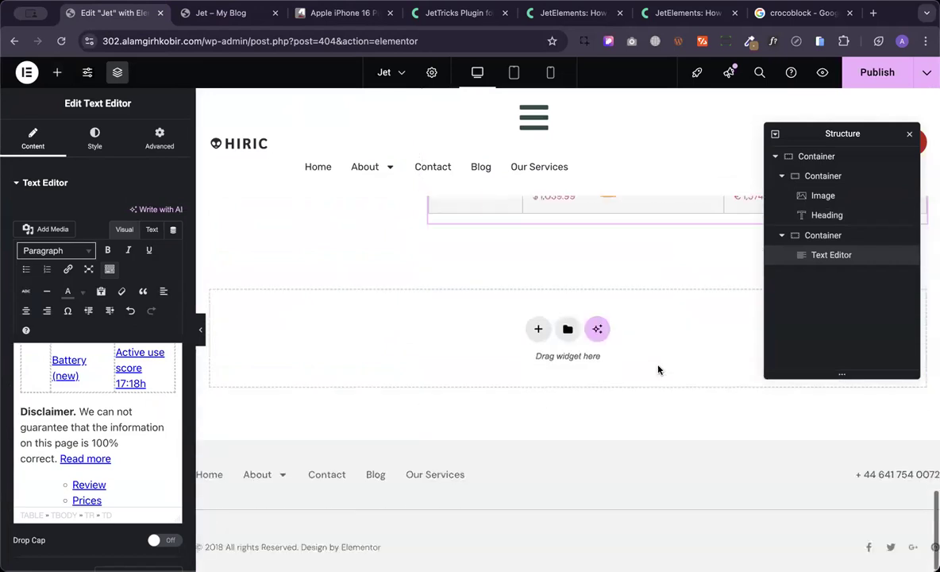
scroll(658, 368, "up", 20)
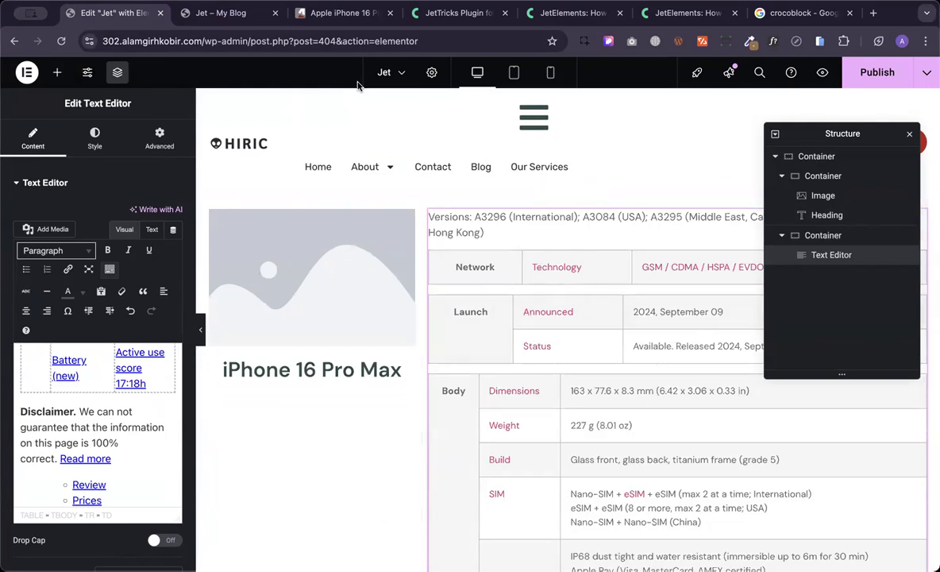
left_click(352, 267)
left_click(222, 12)
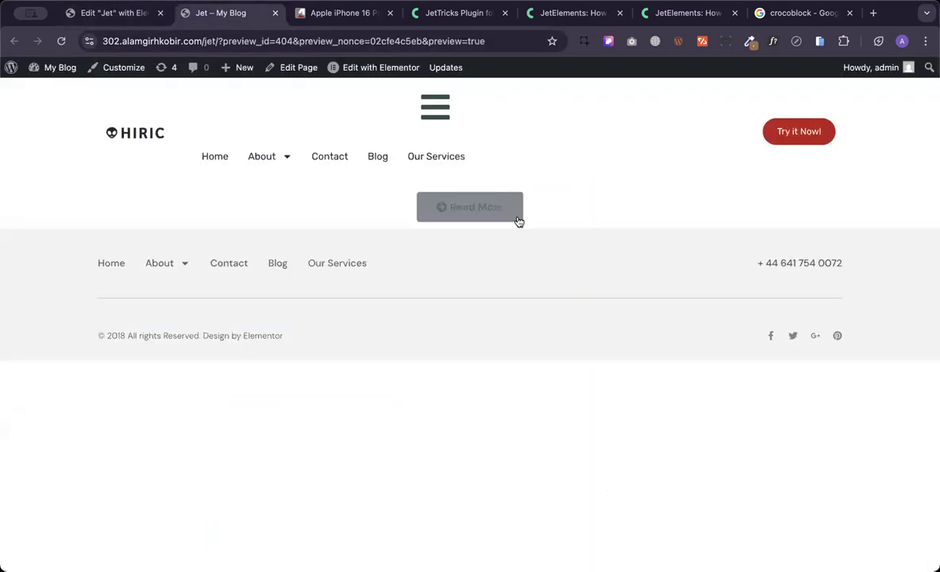
Open the GSMArena iPhone 16 Pro Max photo in its own tab.
left_click(337, 12)
scroll(453, 159, "up", 5)
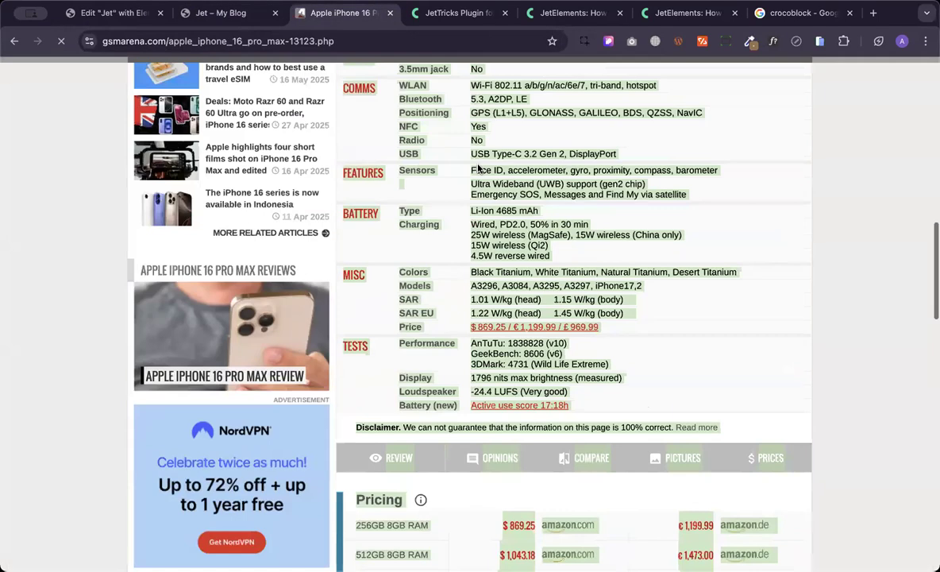
scroll(479, 168, "up", 10)
scroll(505, 253, "down", 1)
right_click(401, 274)
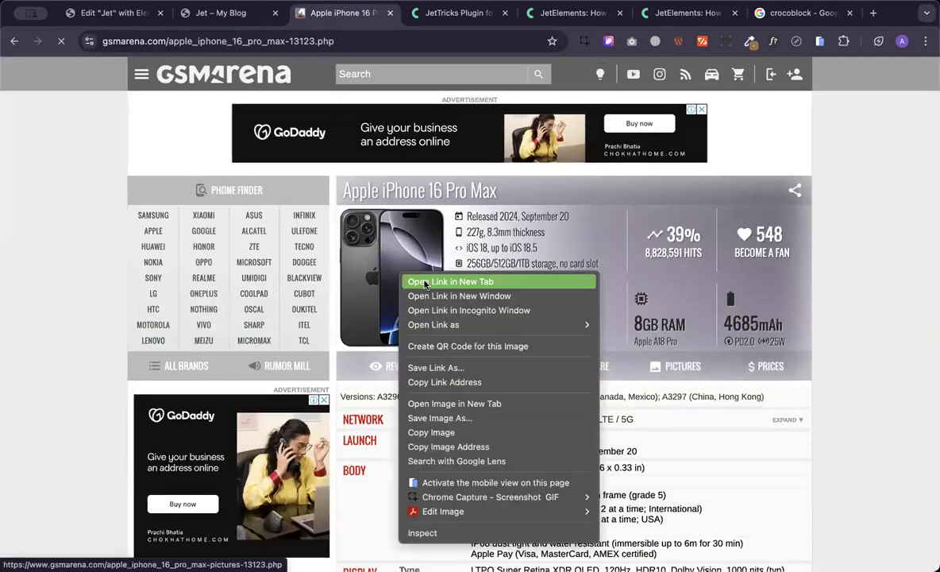
left_click(475, 404)
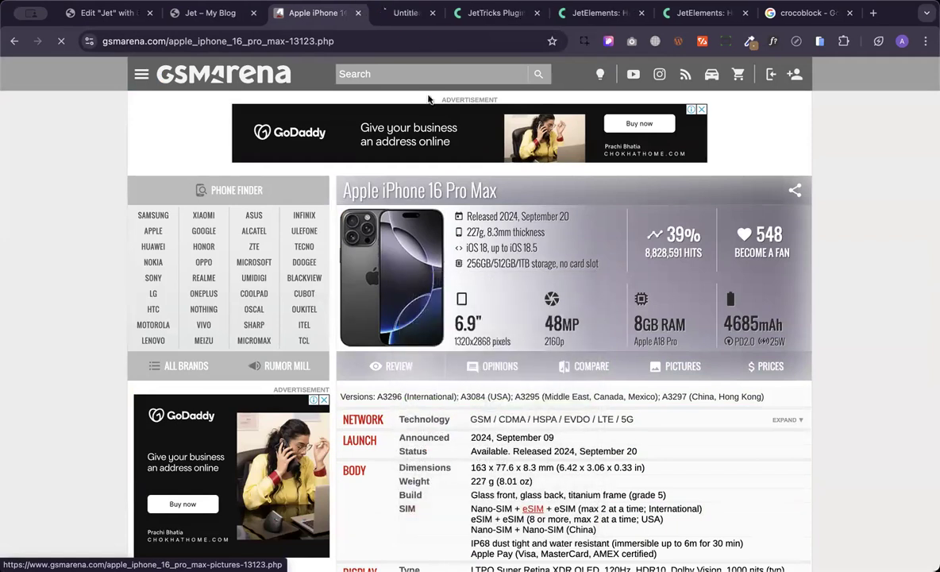
left_click(406, 14)
Save the iPhone 16 Pro Max photo to the computer and return to the Elementor editor.
right_click(458, 310)
left_click(480, 332)
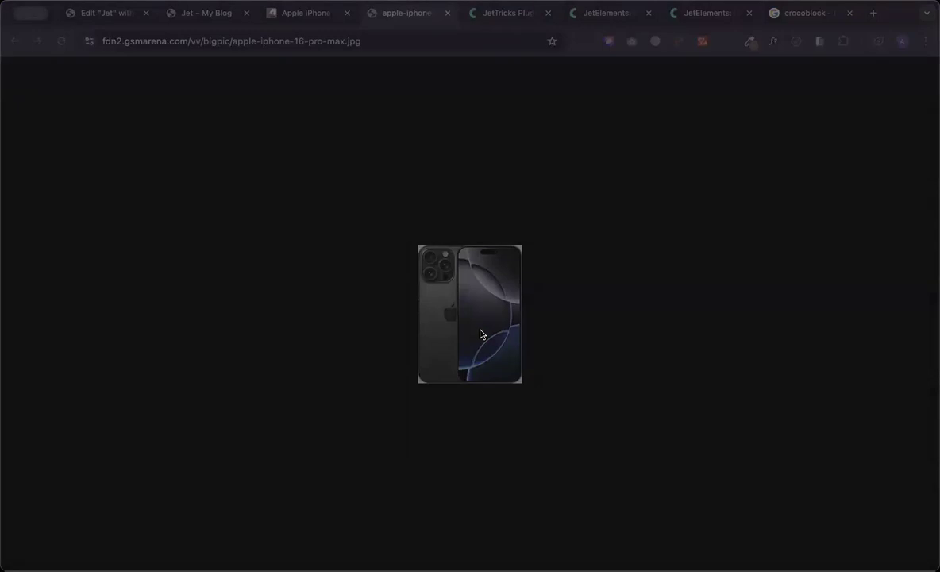
left_click(119, 14)
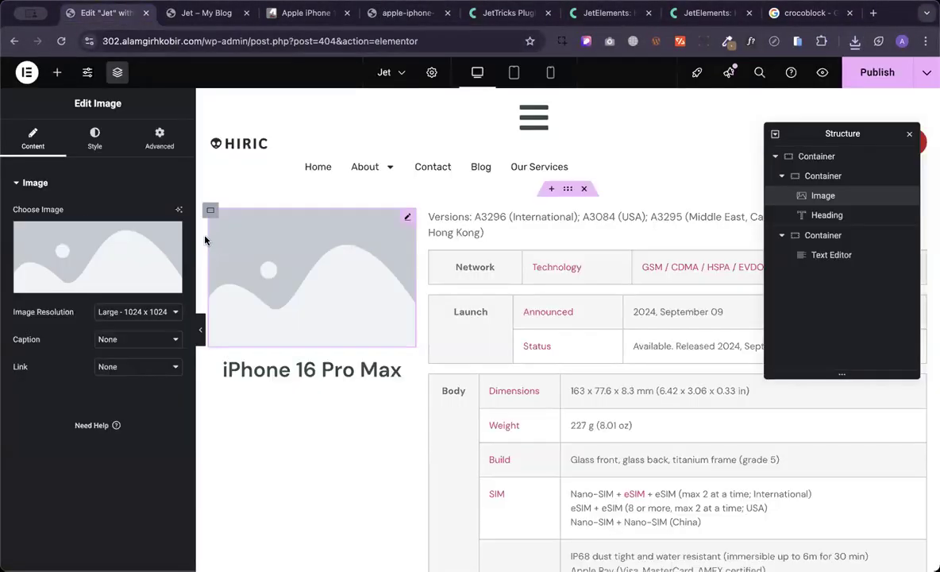
Upload apple-iphone-16-pro-max.jpg as the left-column image, then duplicate the phone section.
left_click(91, 235)
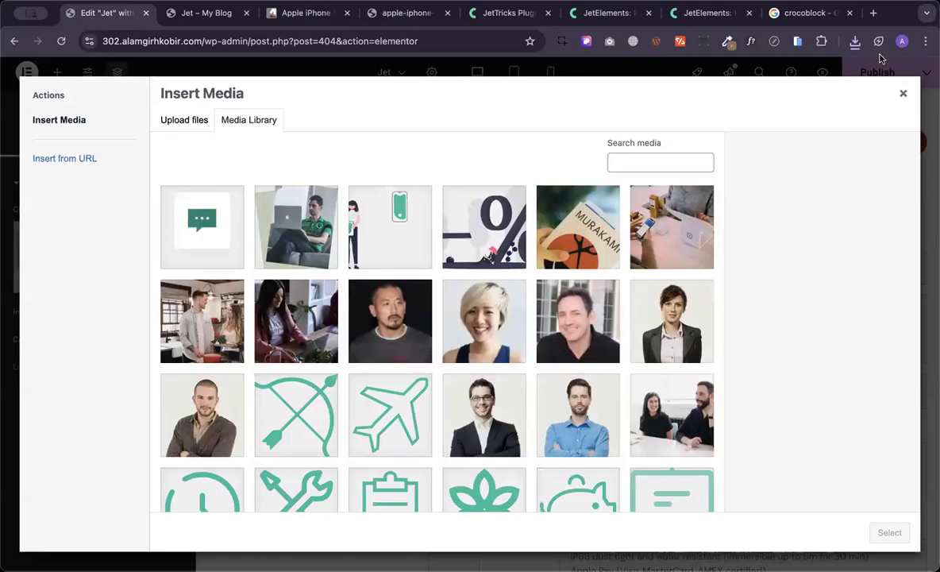
left_click_drag(733, 98, 797, 486)
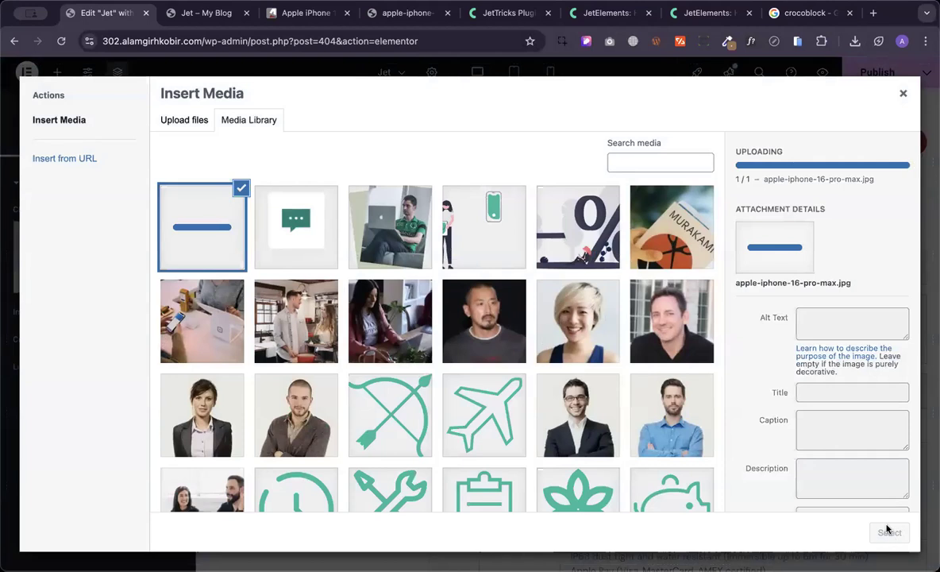
left_click(890, 532)
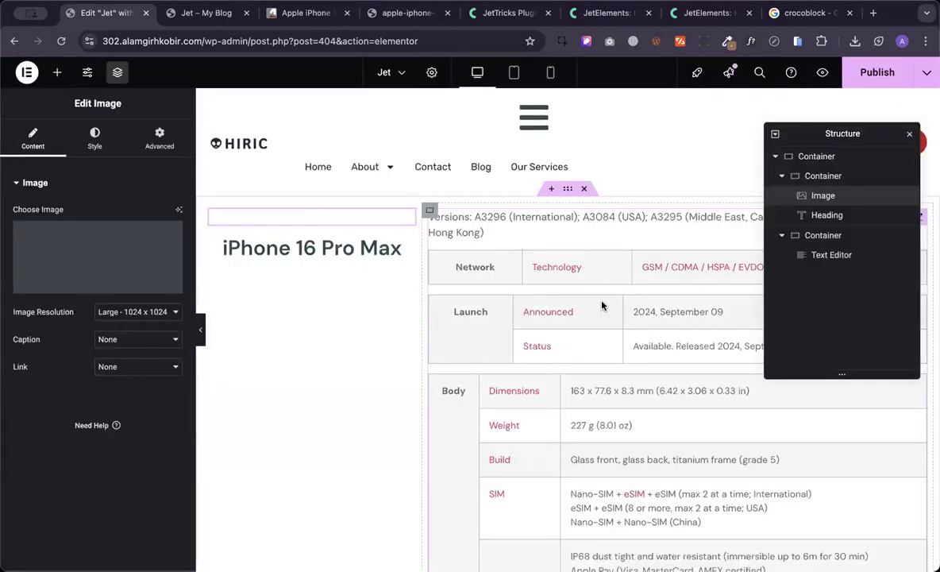
right_click(567, 188)
left_click(596, 230)
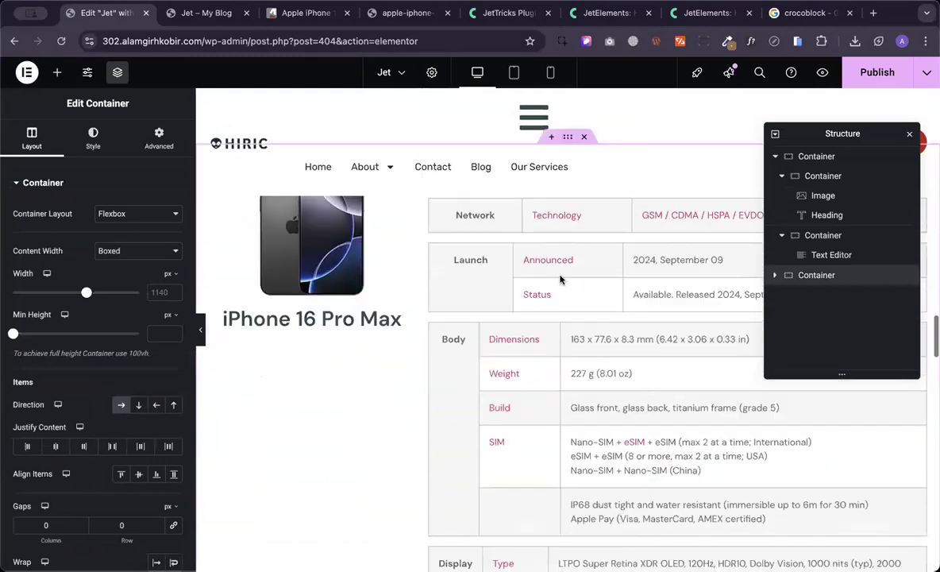
Change the copied section's heading to 'iPhone 15 Pro Max'.
left_click(309, 317)
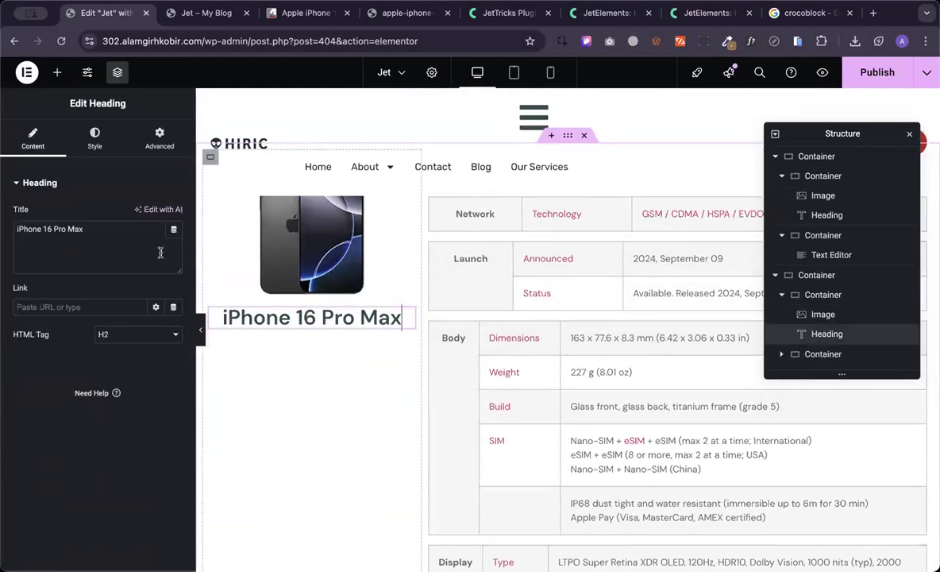
left_click(48, 229)
key("Delete")
type("5")
scroll(326, 353, "up", 2)
Tint the copied section's phone image using the CSS Filters hue setting of 162.
left_click(238, 302)
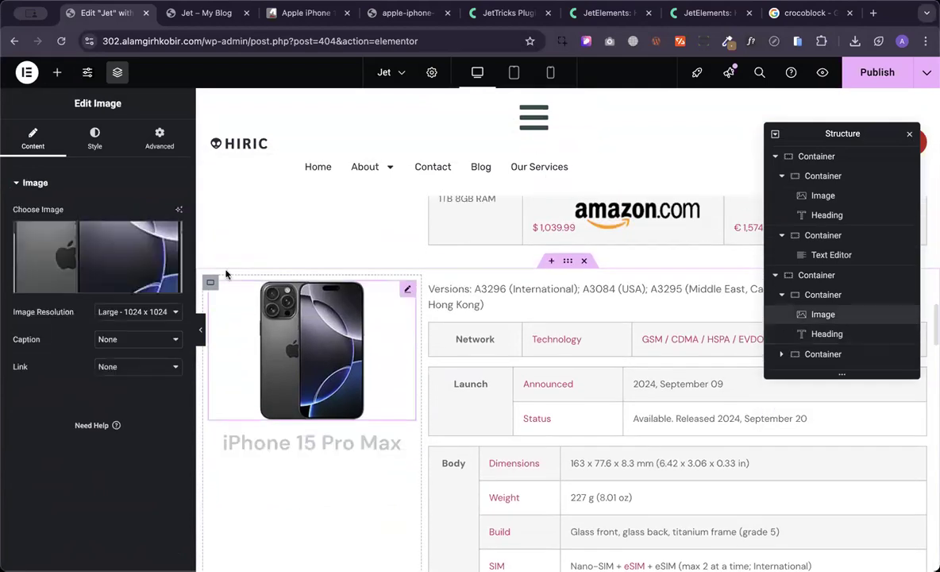
left_click(94, 137)
scroll(105, 231, "down", 3)
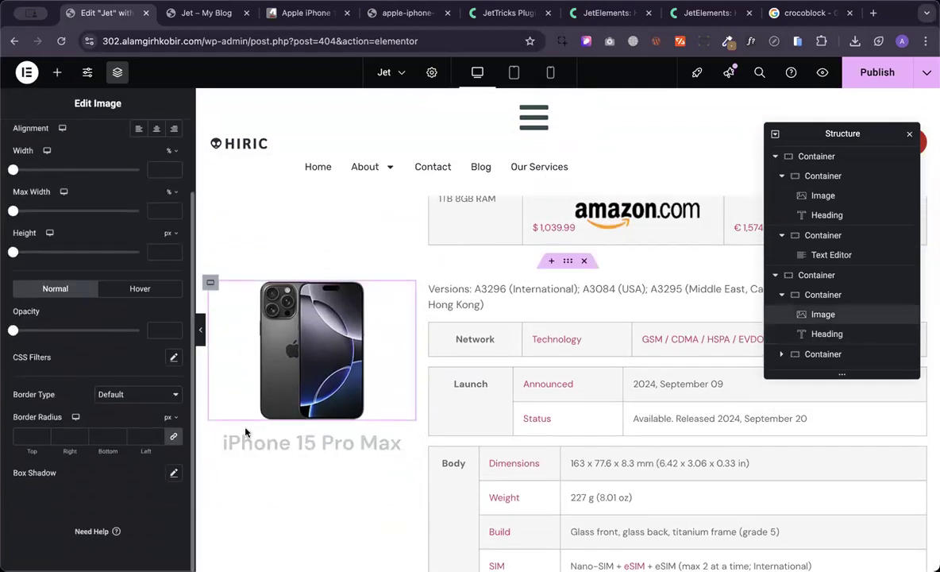
left_click(174, 359)
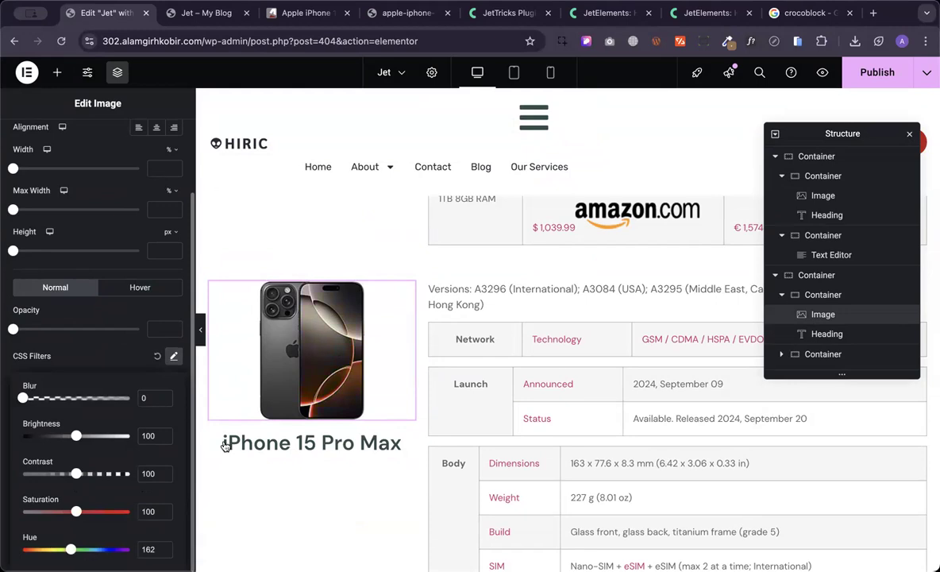
Select the copied spec table text, then go back to the GSMArena spec page.
left_click(543, 326)
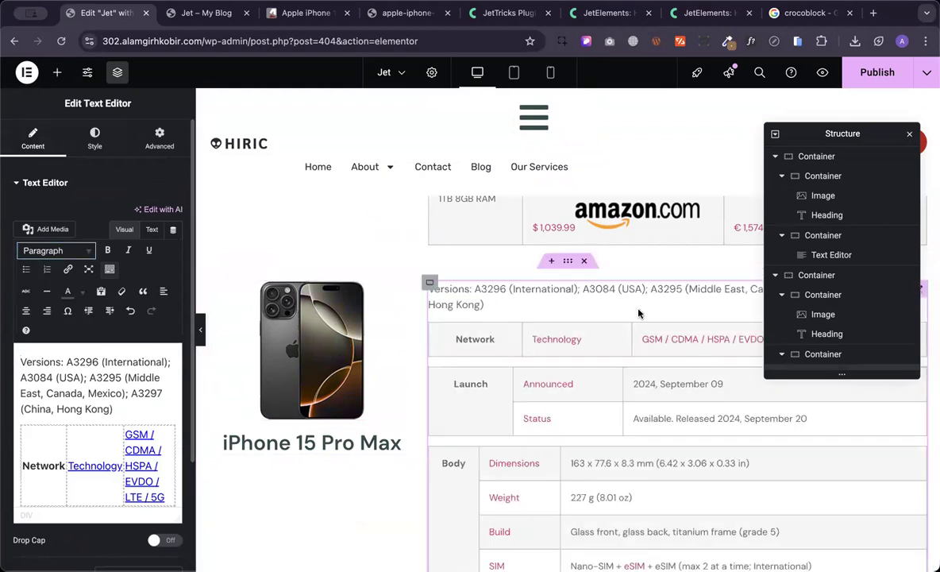
scroll(550, 387, "down", 5)
scroll(550, 374, "up", 10)
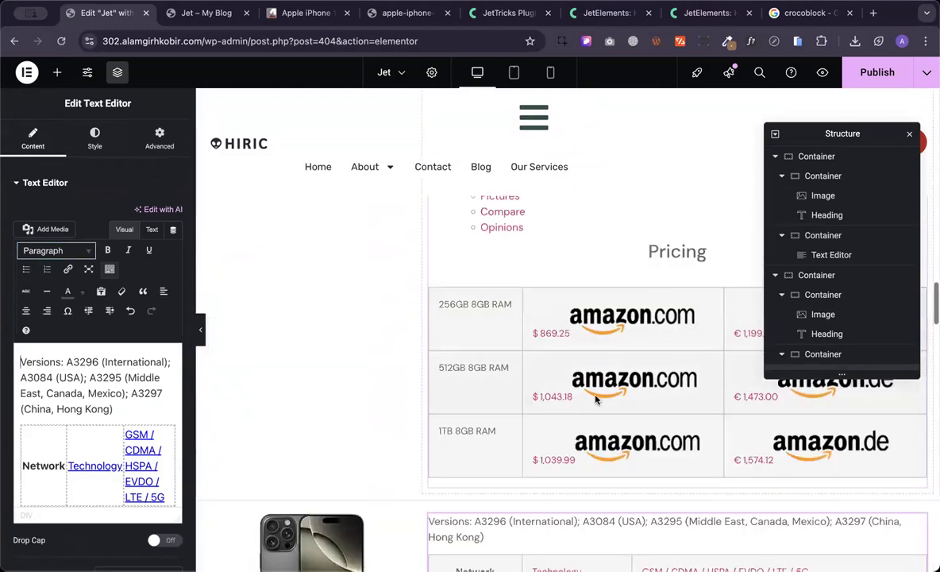
scroll(551, 365, "down", 5)
left_click(393, 22)
left_click(300, 18)
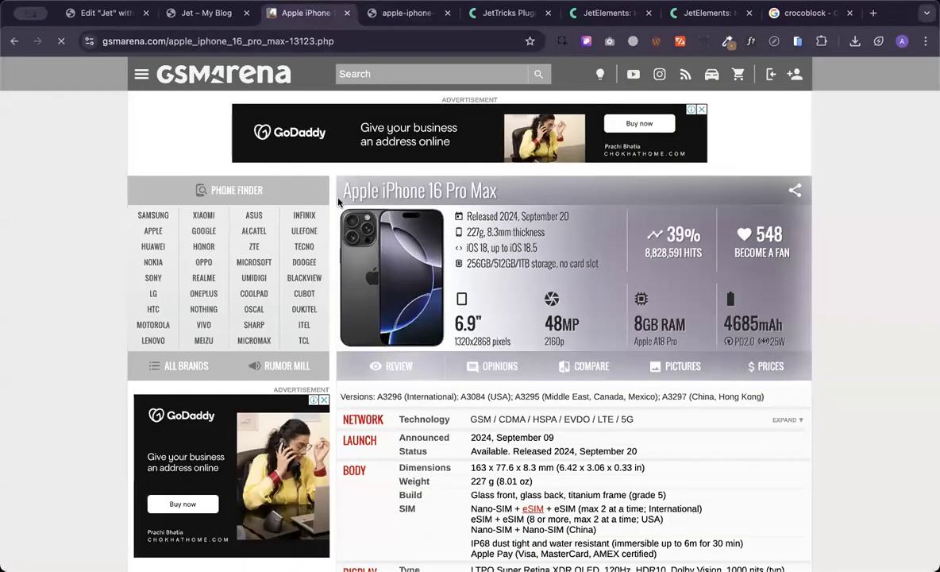
Search Google for 'iphone 16' and show the image results.
left_click(380, 22)
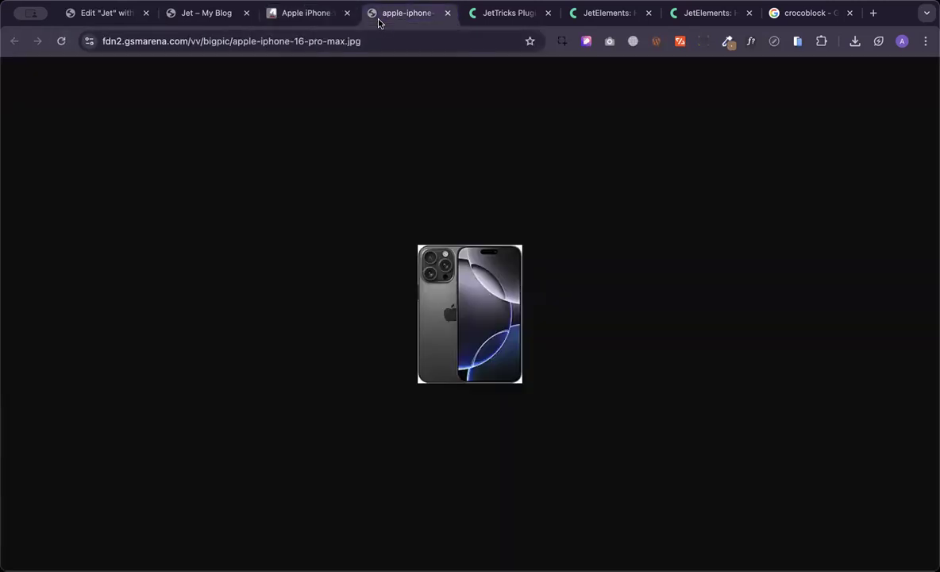
left_click(370, 38)
type("ihone 16")
key("Return")
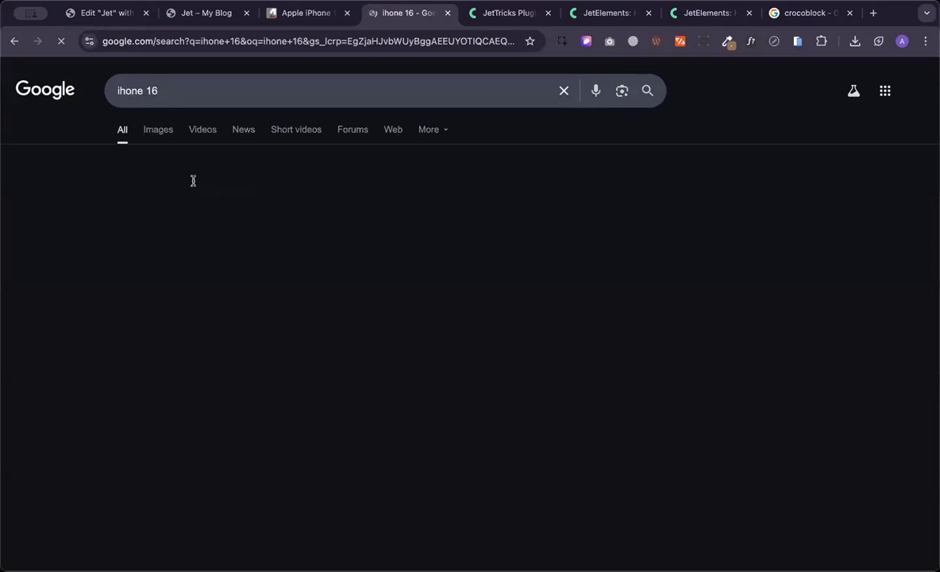
left_click(158, 129)
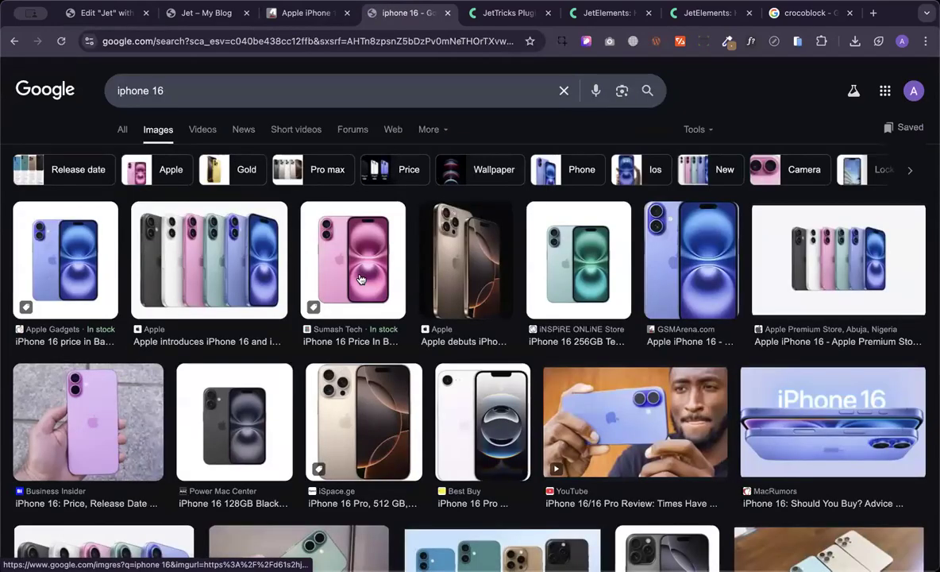
Save the blue GSMArena iPhone 16 image to the computer and return to Elementor.
left_click(359, 279)
scroll(423, 433, "down", 1)
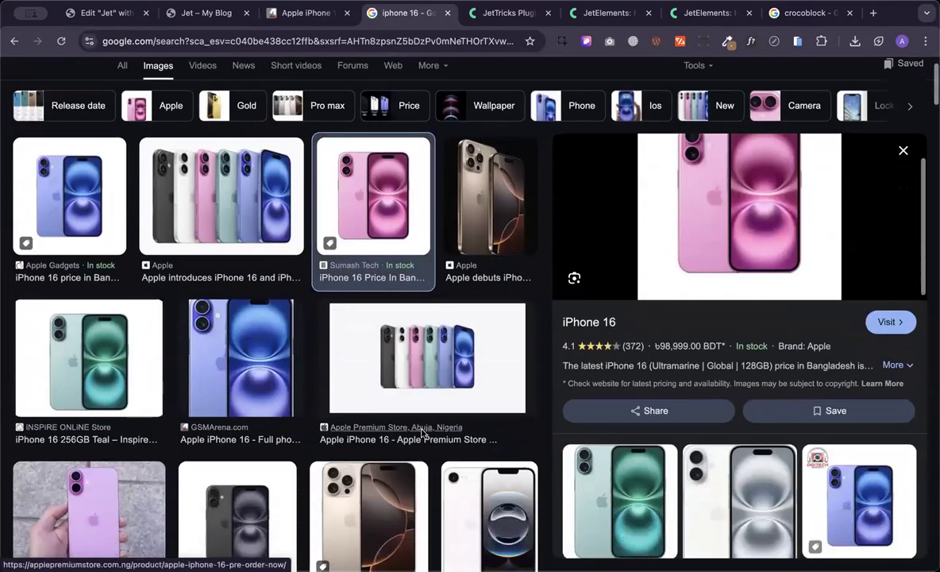
scroll(423, 433, "down", 3)
left_click(217, 211)
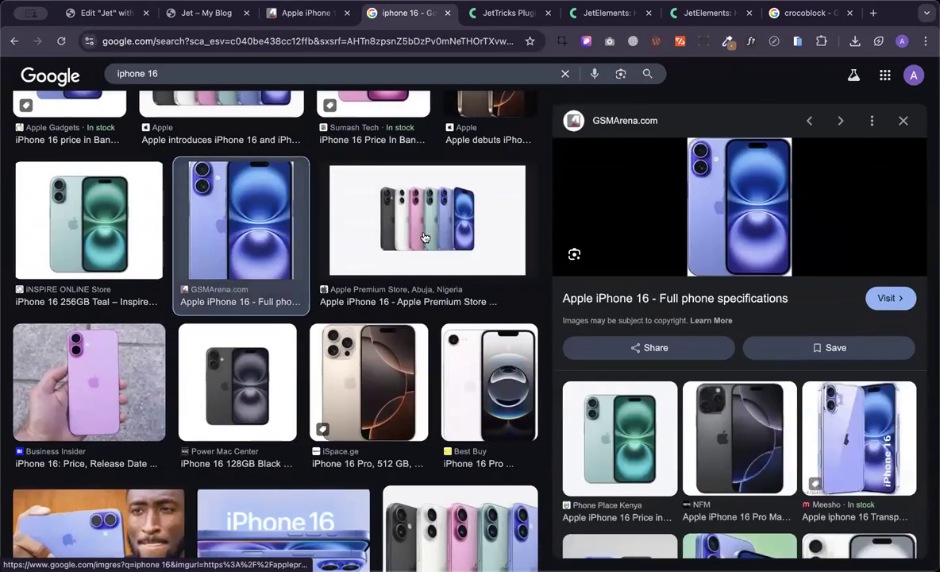
right_click(746, 206)
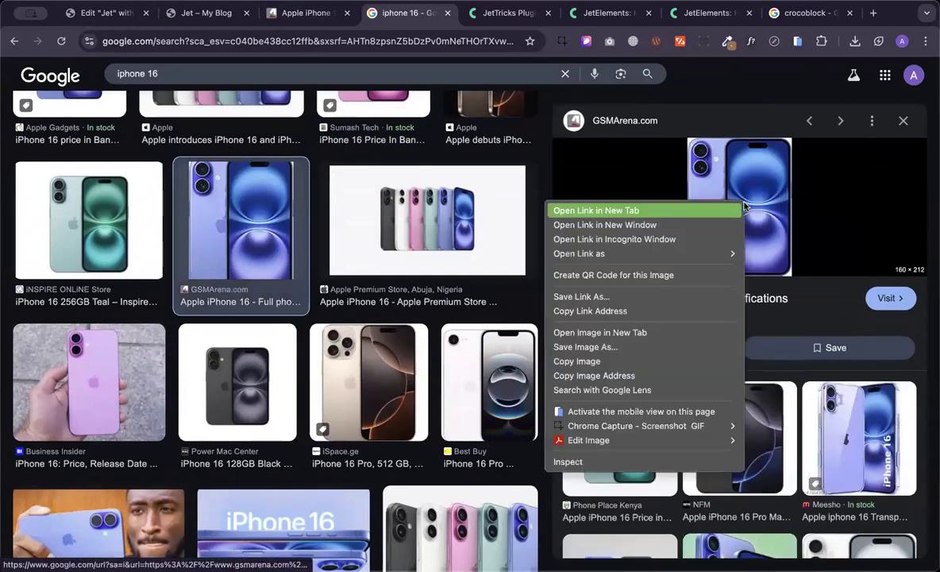
left_click(653, 352)
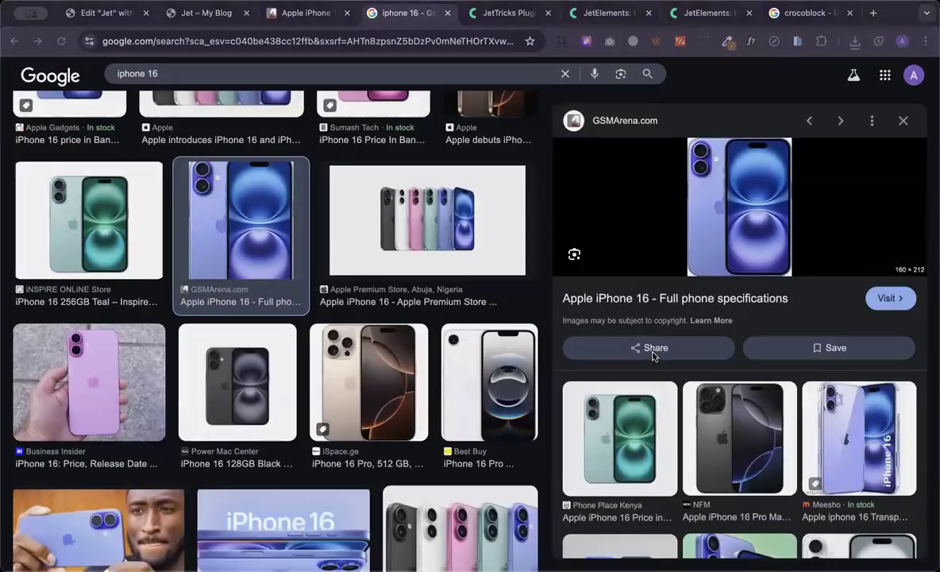
left_click(103, 13)
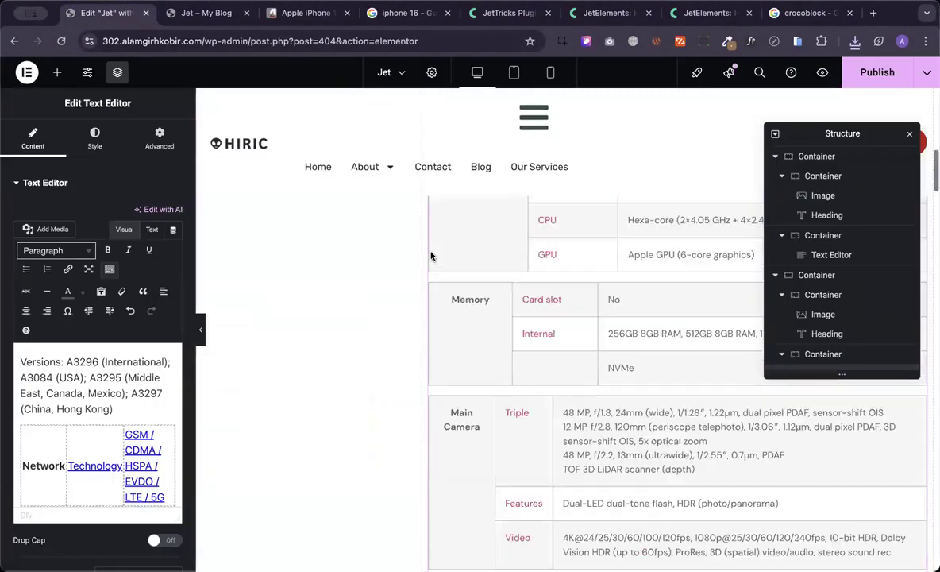
Upload the iPhone 16 photo and place it in the first section's empty image.
left_click(354, 259)
left_click(91, 280)
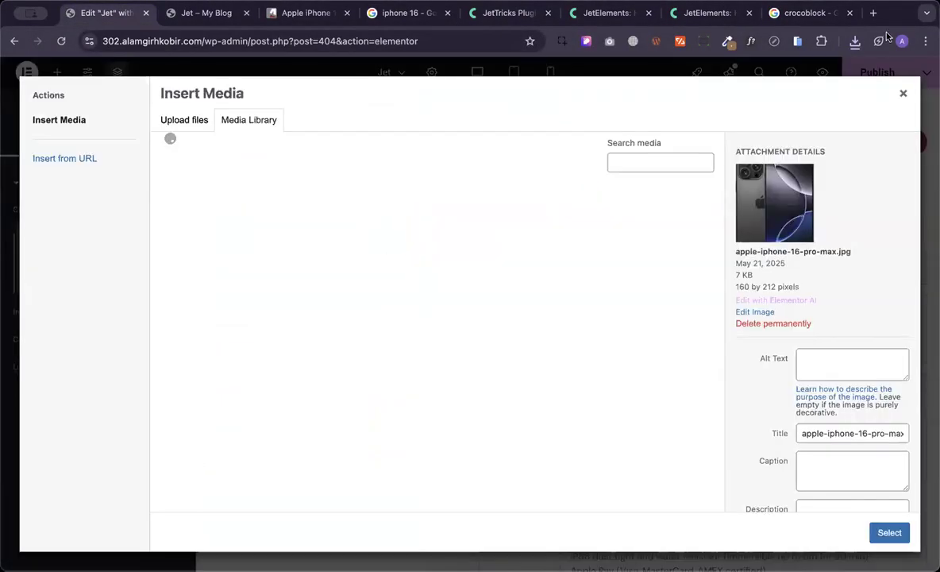
left_click_drag(856, 41, 866, 401)
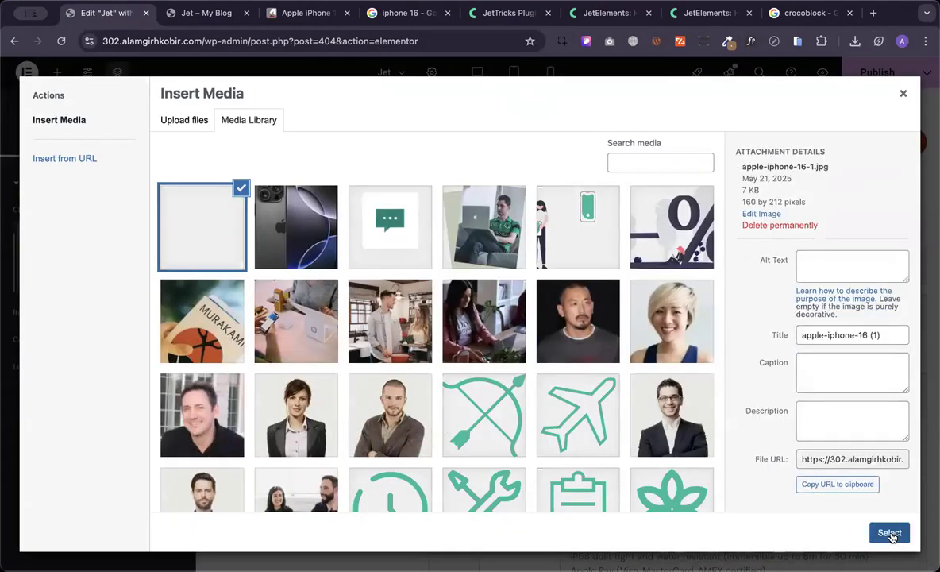
left_click(889, 534)
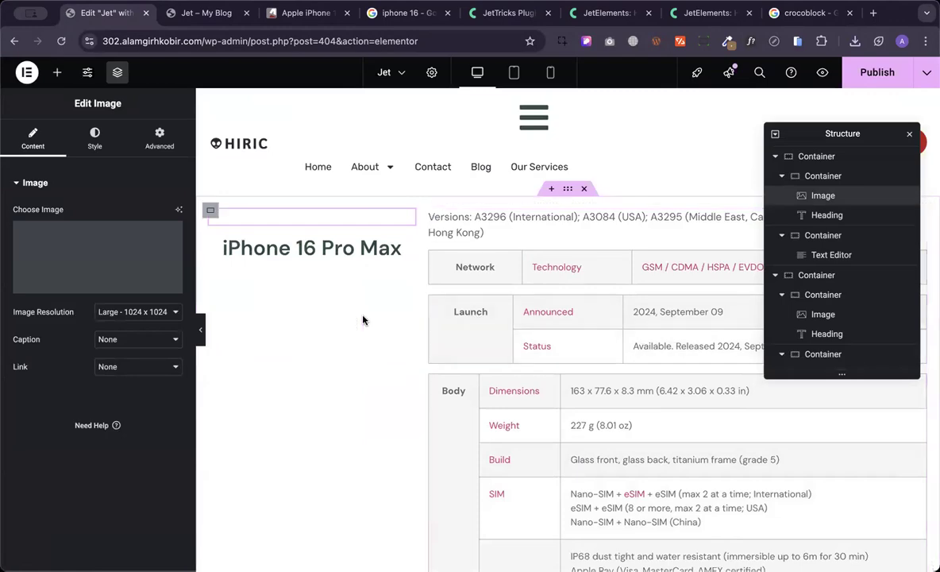
Replace the iPhone 15 Pro Max section's image with the same blue apple-iphone-16-1.jpg photo.
scroll(313, 313, "down", 15)
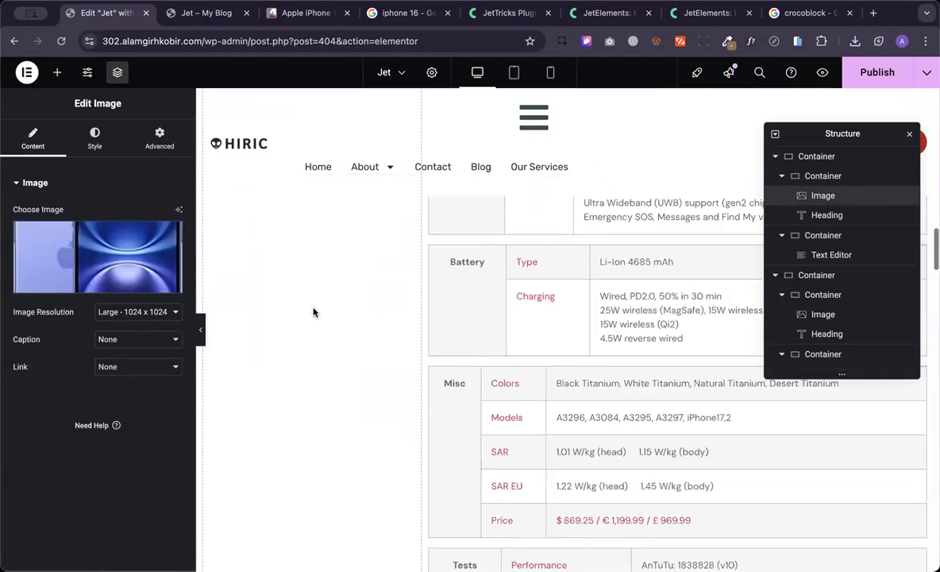
scroll(314, 312, "up", 5)
scroll(314, 312, "down", 5)
left_click(312, 501)
left_click(95, 139)
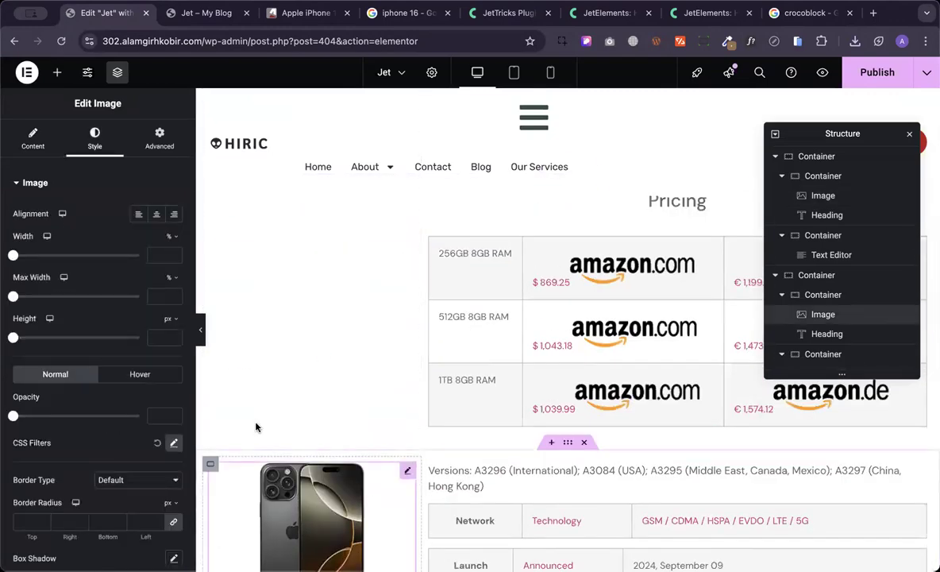
left_click(33, 138)
left_click(88, 247)
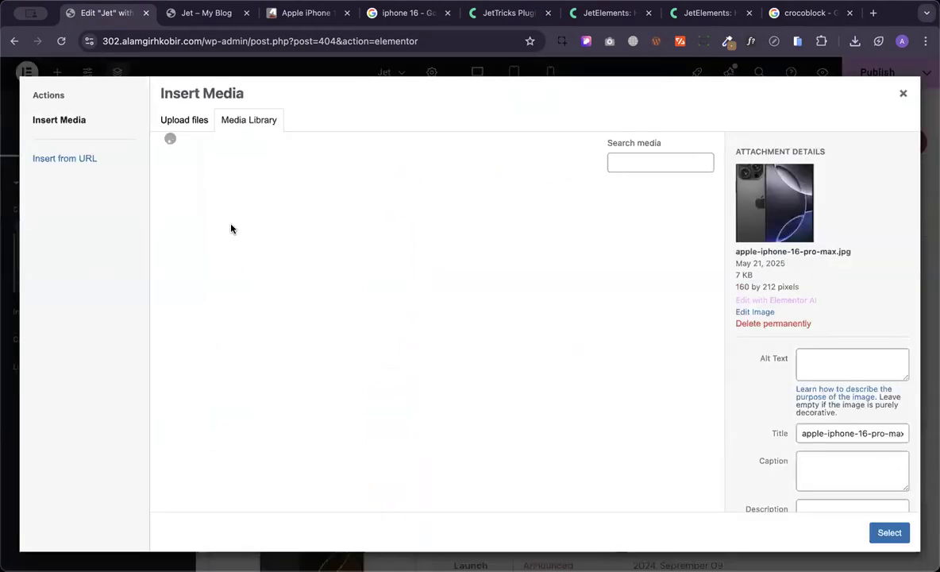
left_click(190, 199)
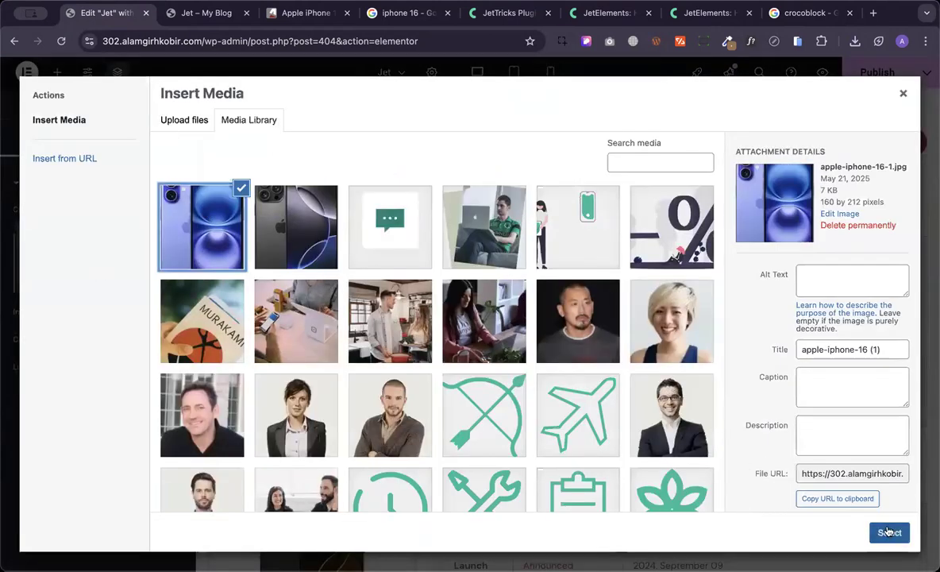
left_click(889, 532)
scroll(457, 405, "down", 3)
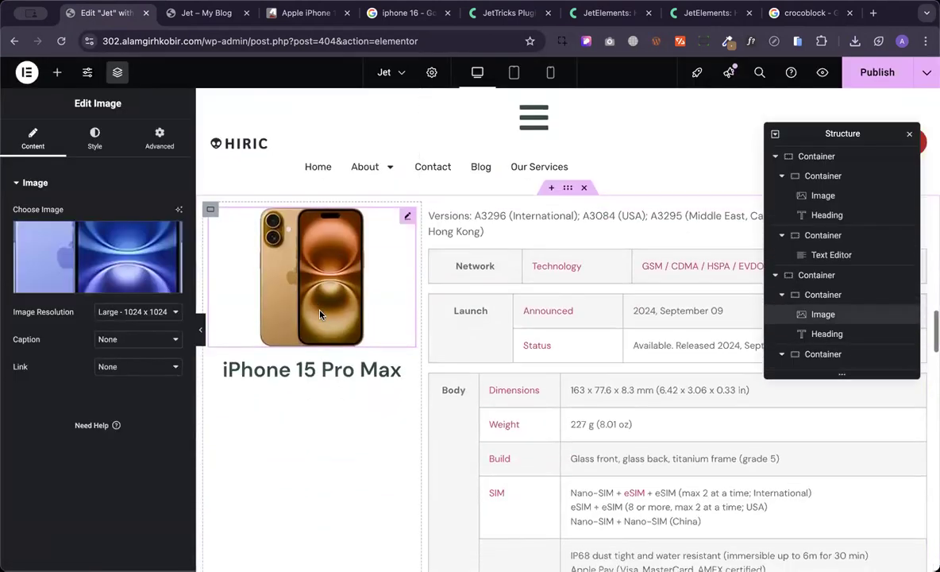
Duplicate the iPhone 15 Pro Max section and retitle the copy's heading with 14.
right_click(568, 195)
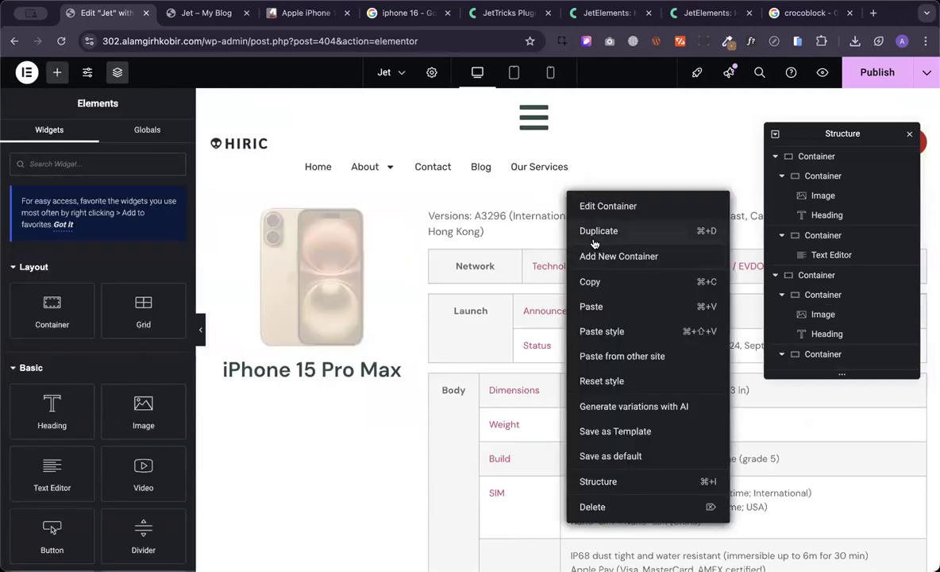
left_click(588, 231)
scroll(546, 384, "down", 4)
scroll(546, 384, "down", 15)
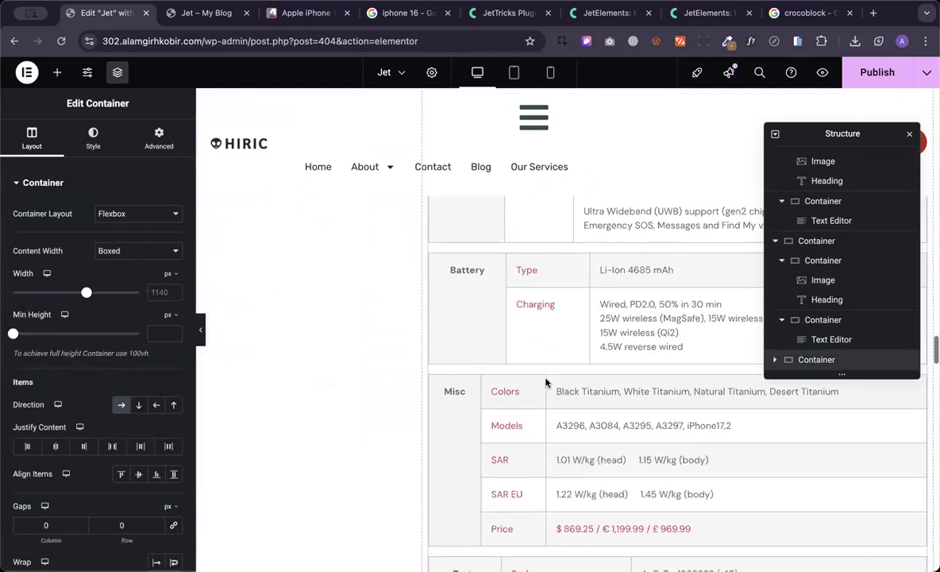
scroll(546, 384, "up", 5)
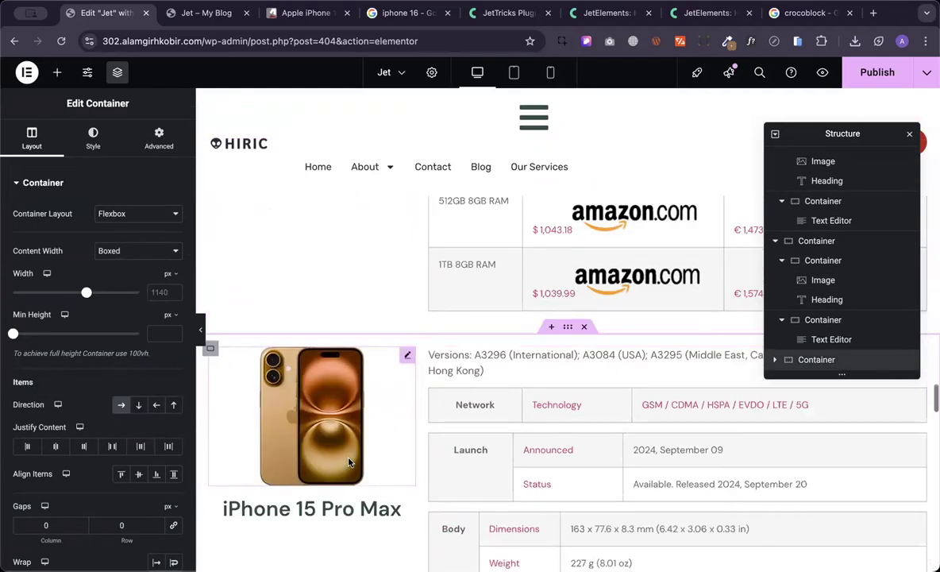
left_click(310, 508)
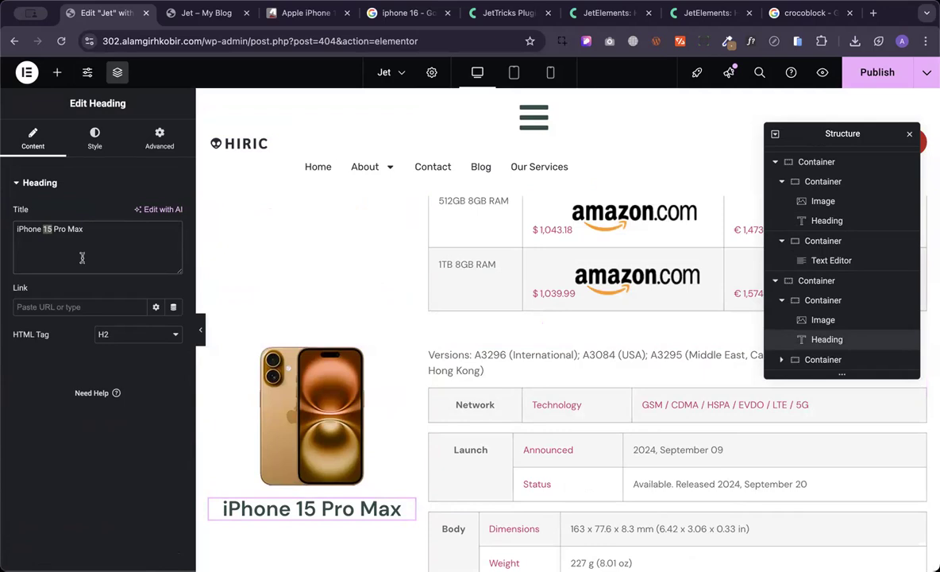
type("14")
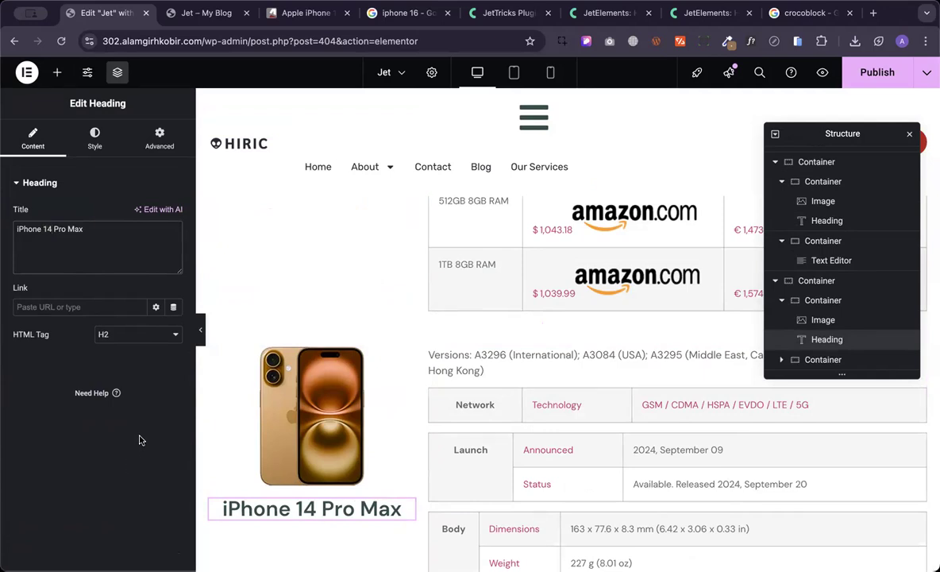
Tint the copied phone image green by setting its CSS Filters hue to 232.
scroll(254, 445, "down", 2)
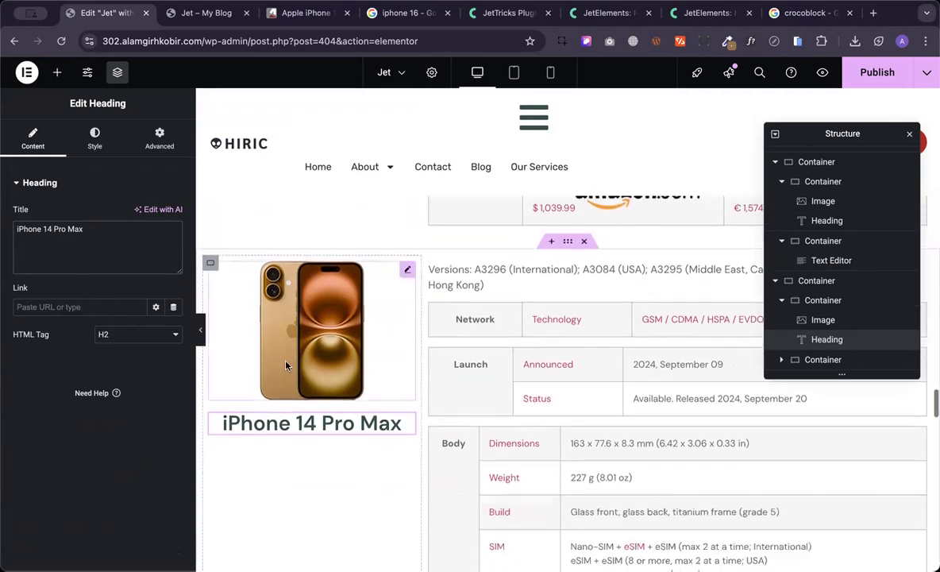
left_click(264, 332)
left_click(79, 146)
scroll(95, 317, "down", 2)
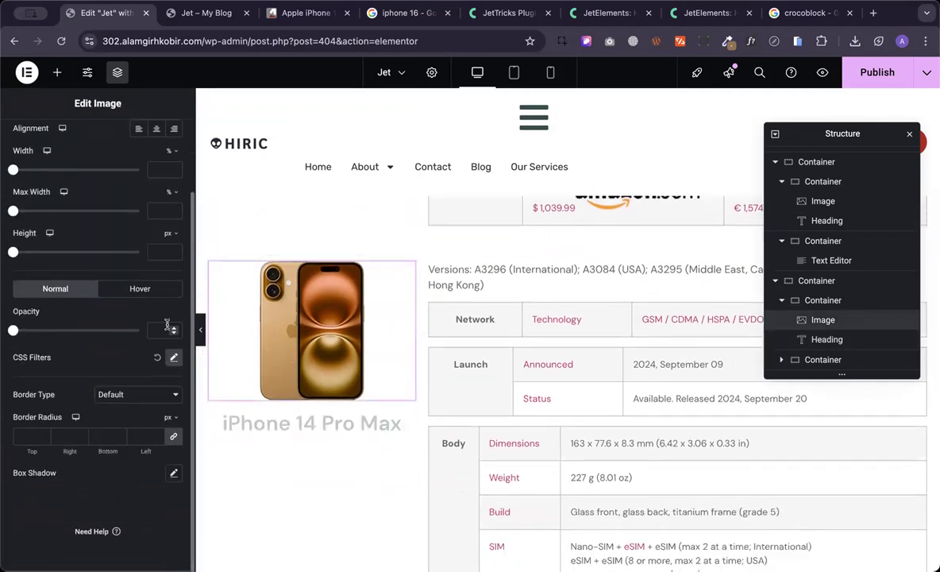
left_click(171, 358)
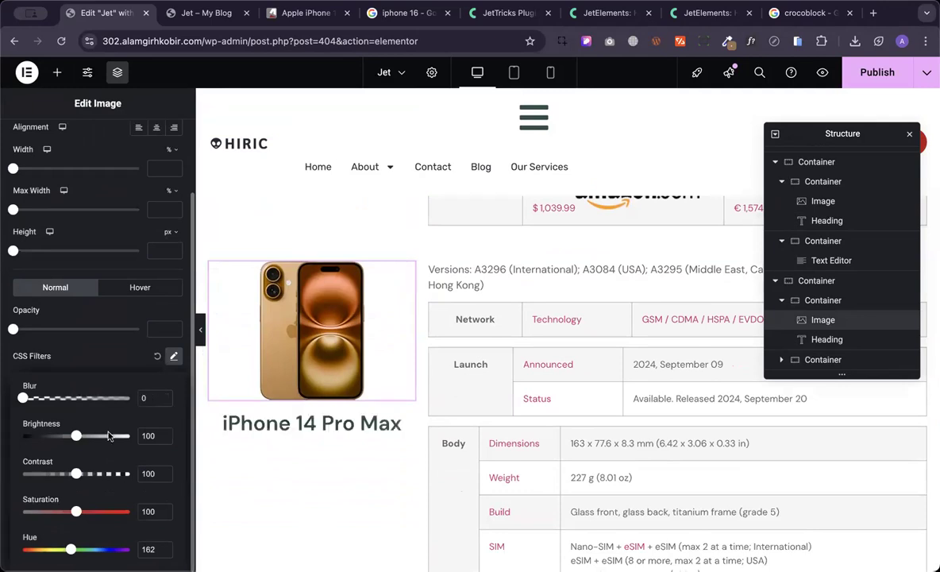
left_click_drag(71, 549, 91, 551)
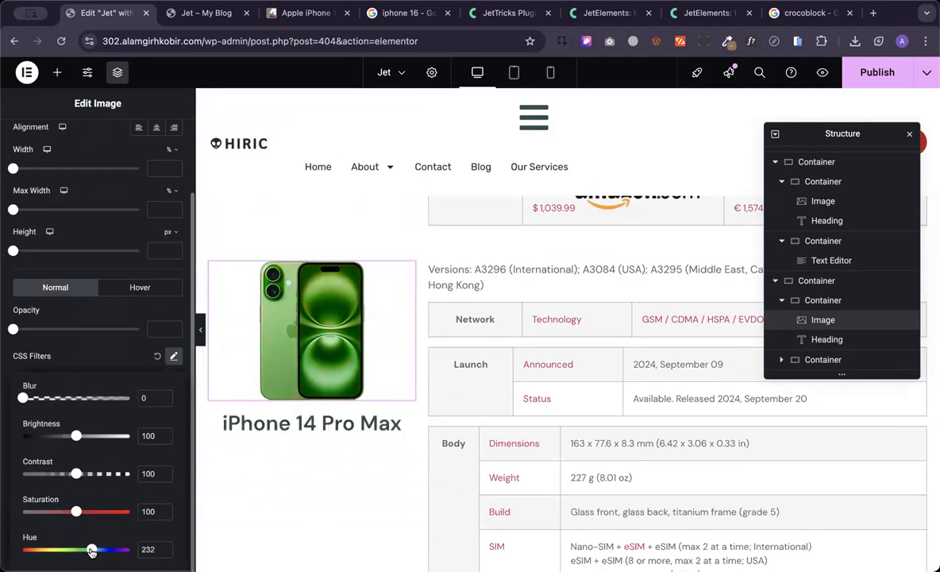
Select the iPhone 14 Pro Max heading and delete the 4 from its title.
scroll(430, 391, "down", 1)
left_click(349, 407)
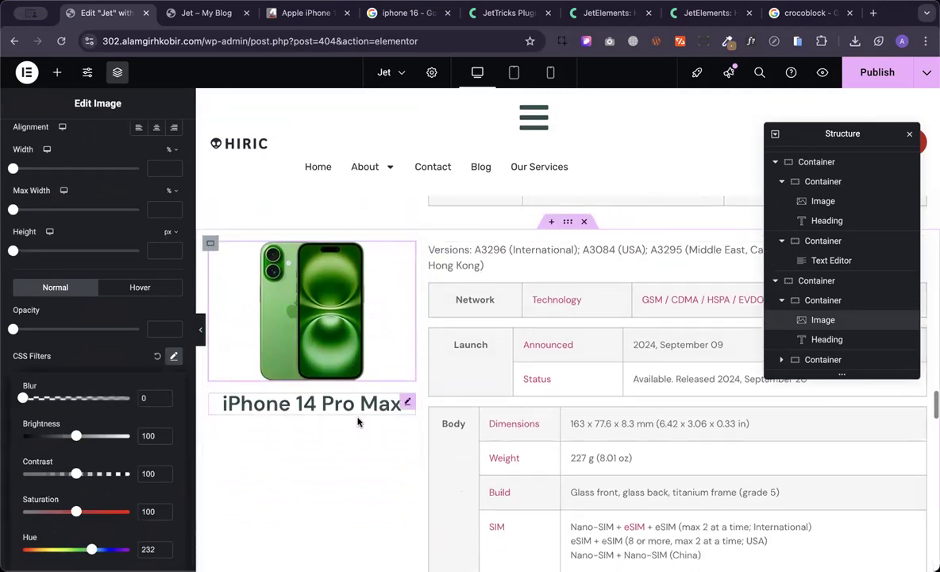
left_click(45, 227)
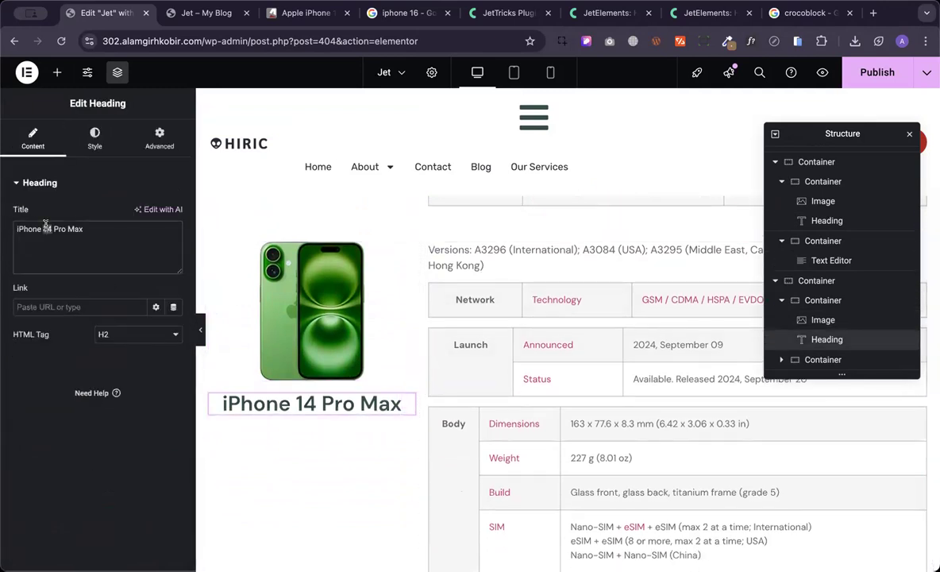
key("BackSpace")
Finish the iPhone 13 Pro Max heading, then duplicate that section and retitle the copy iPhone 12 Pro Max.
type("3")
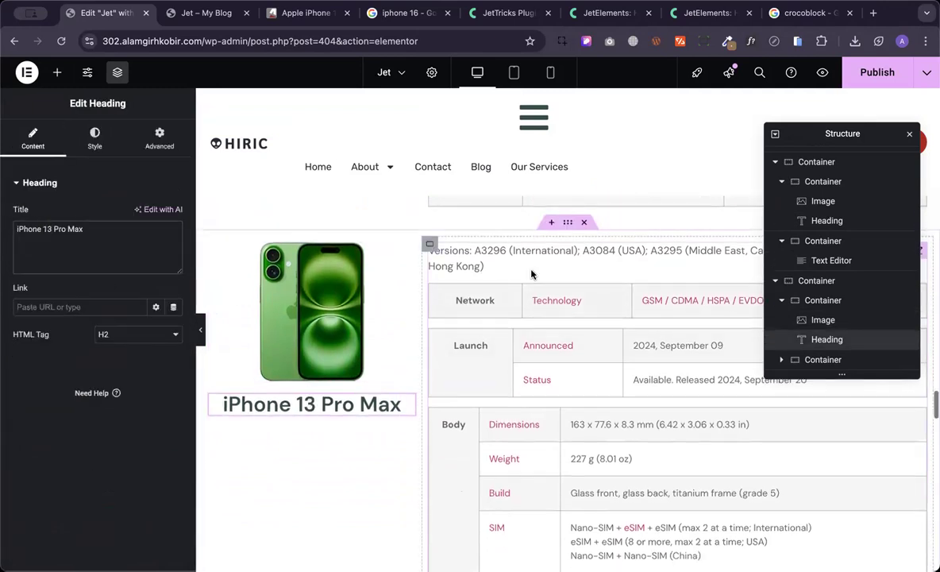
right_click(567, 230)
left_click(589, 268)
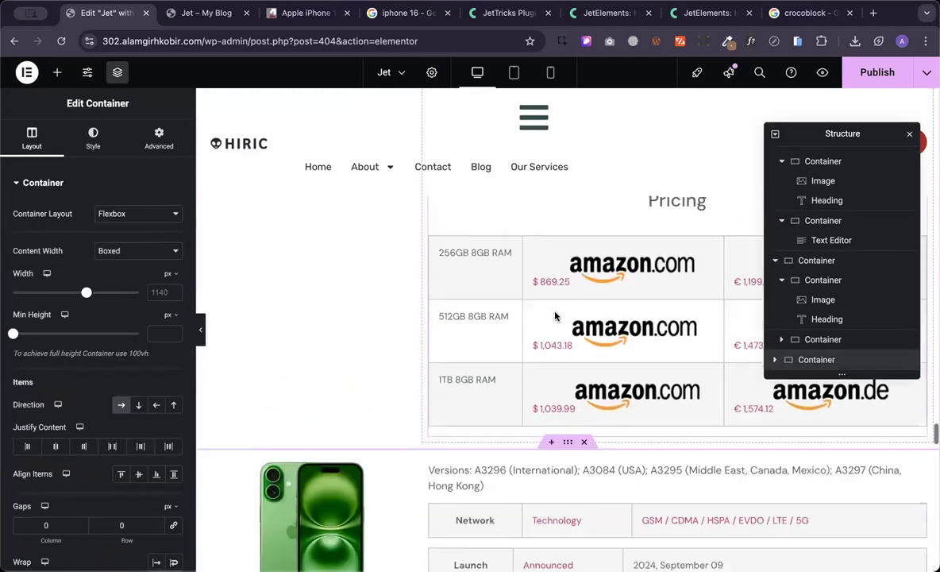
left_click(312, 298)
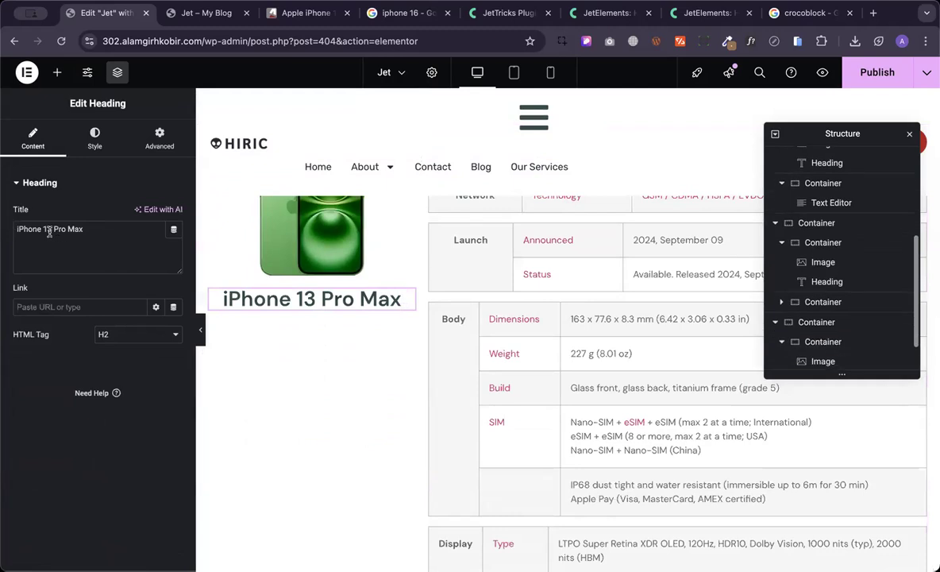
left_click_drag(51, 229, 47, 229)
type("2")
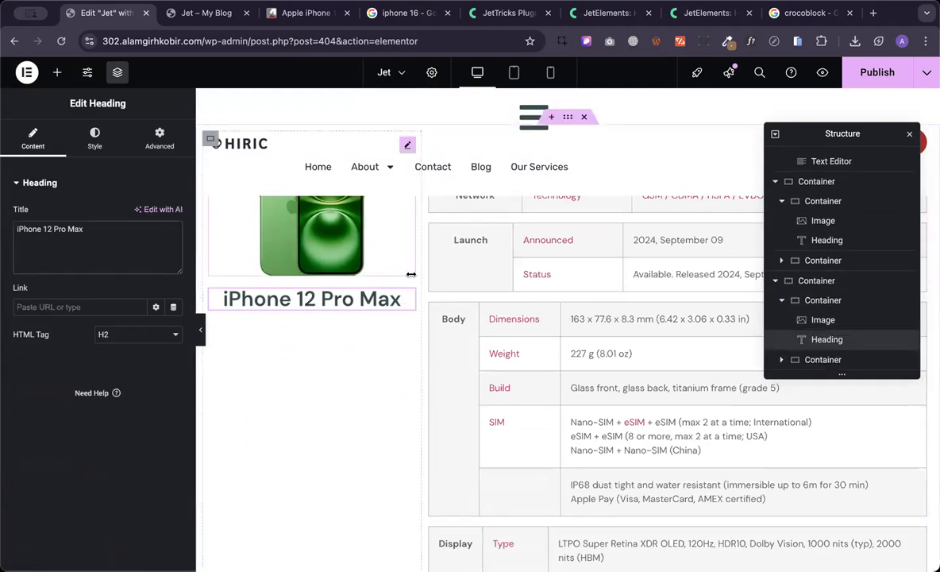
Duplicate the iPhone 12 Pro Max section and change the copy's heading to iPhone 11 Pro Max.
scroll(477, 310, "up", 3)
right_click(569, 316)
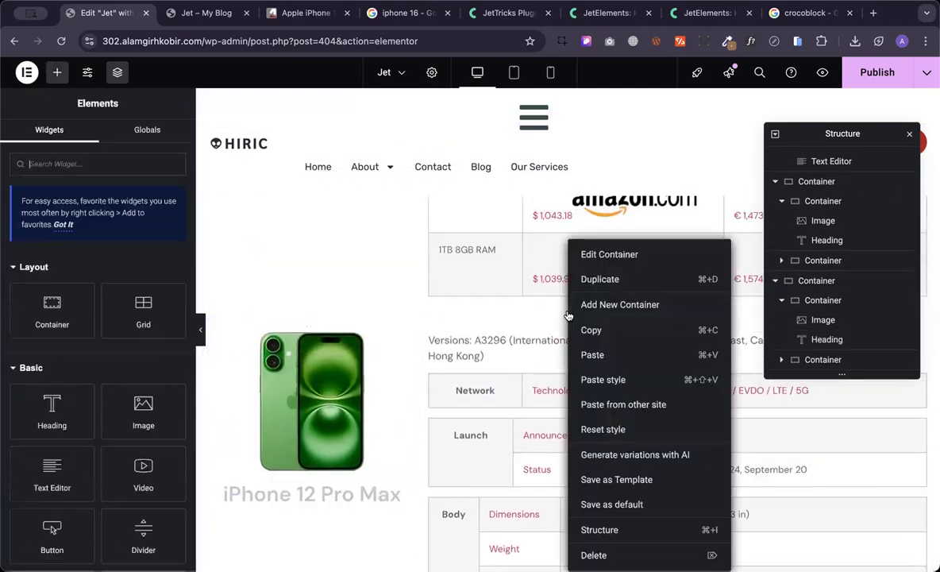
left_click(595, 279)
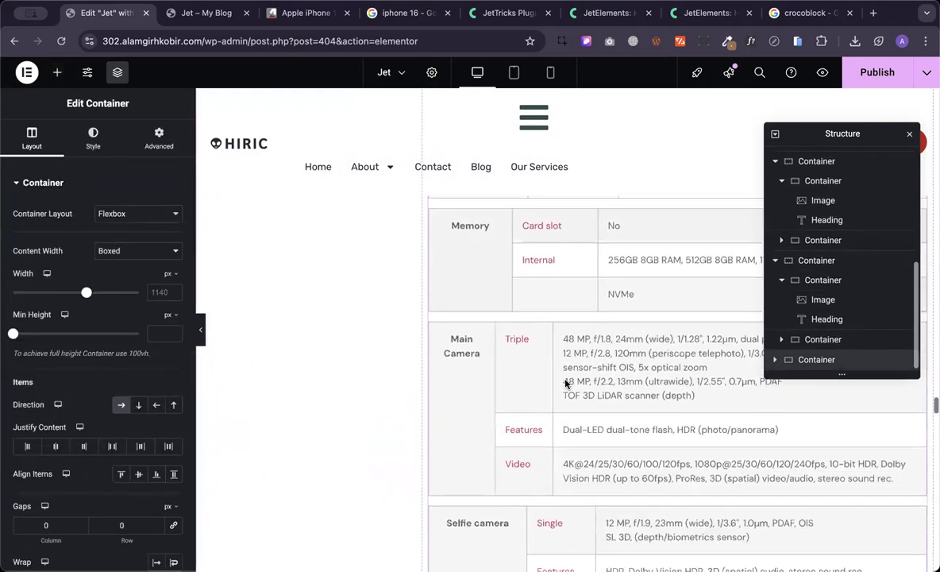
scroll(566, 384, "down", 15)
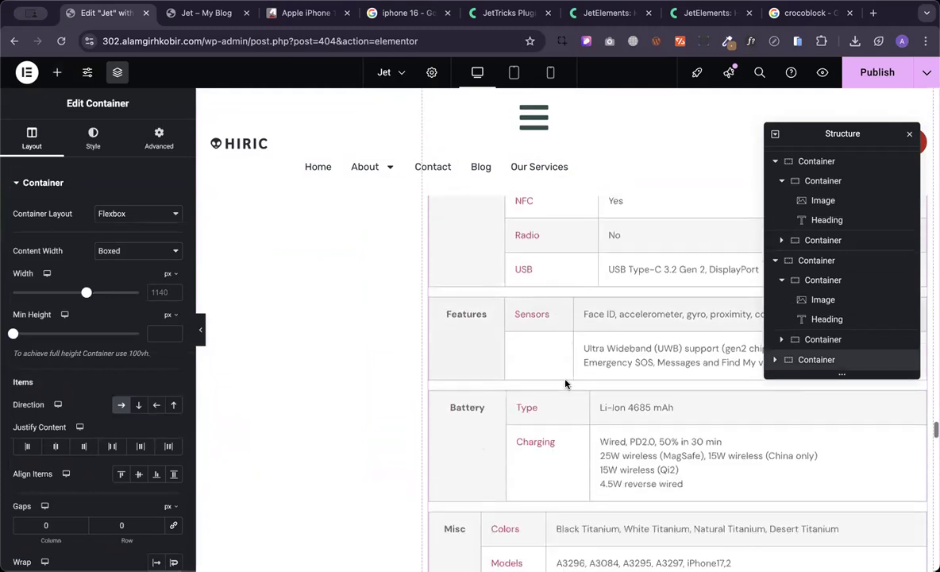
scroll(566, 383, "up", 15)
left_click(369, 359)
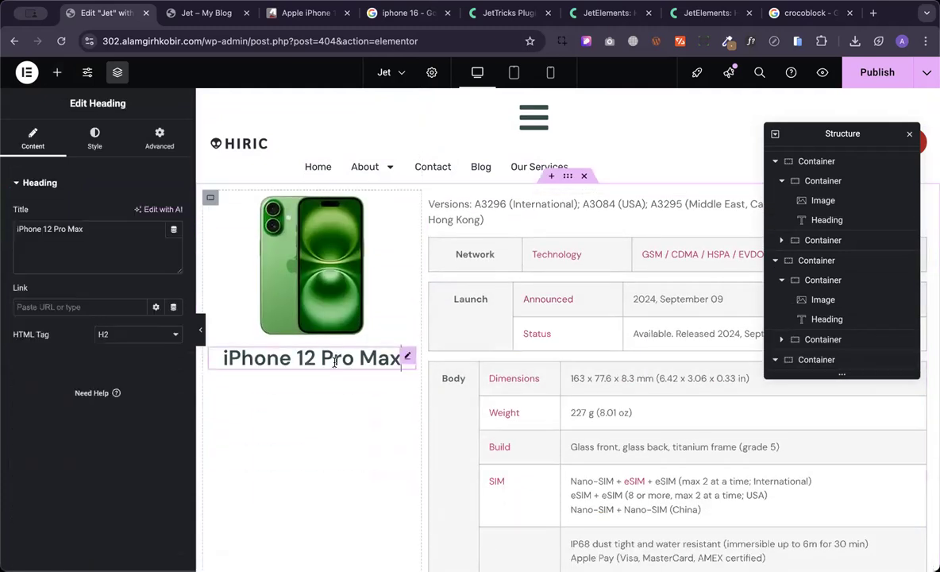
left_click(46, 229)
key("BackSpace")
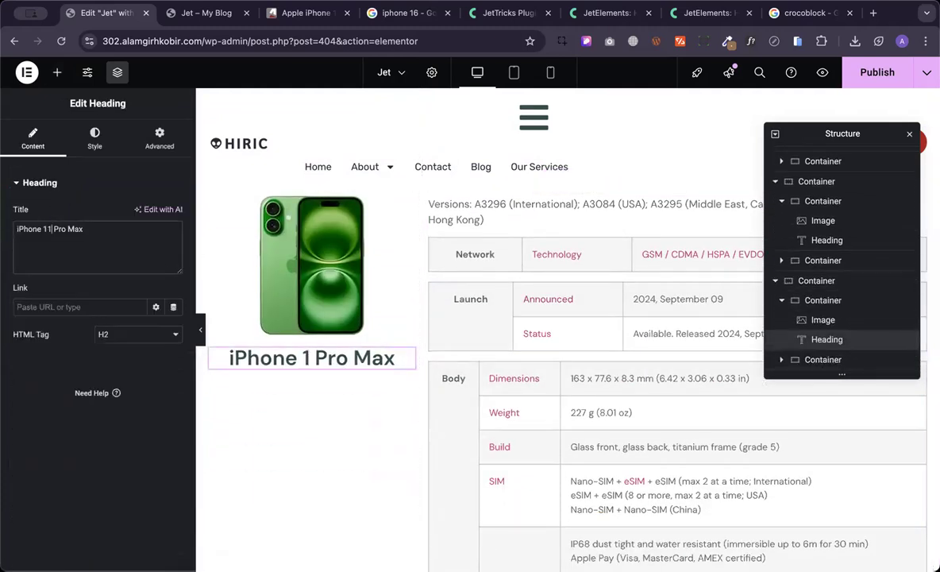
type("1")
scroll(336, 269, "down", 15)
scroll(332, 269, "up", 3)
scroll(332, 267, "up", 10)
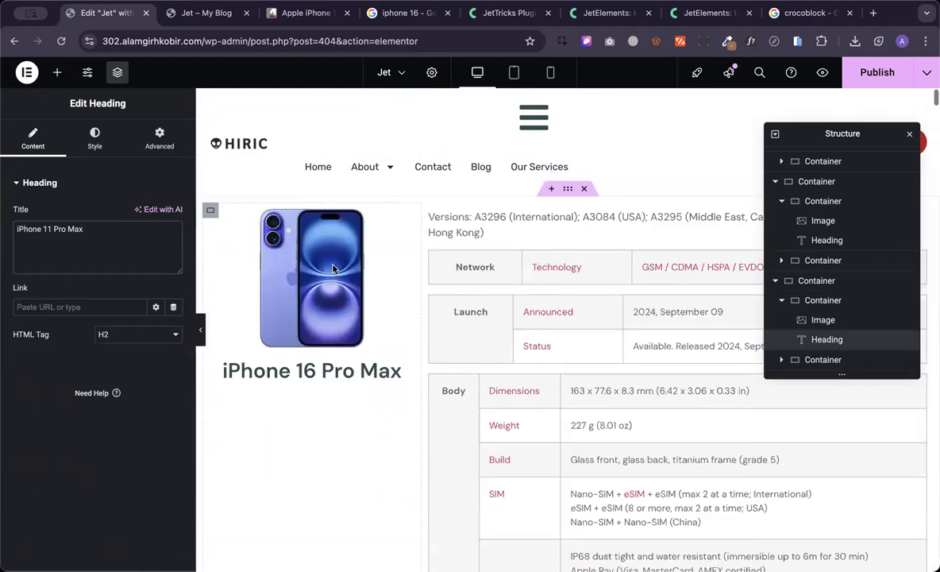
Publish the Jet page changes and reload the live preview before returning to the editor.
left_click(874, 73)
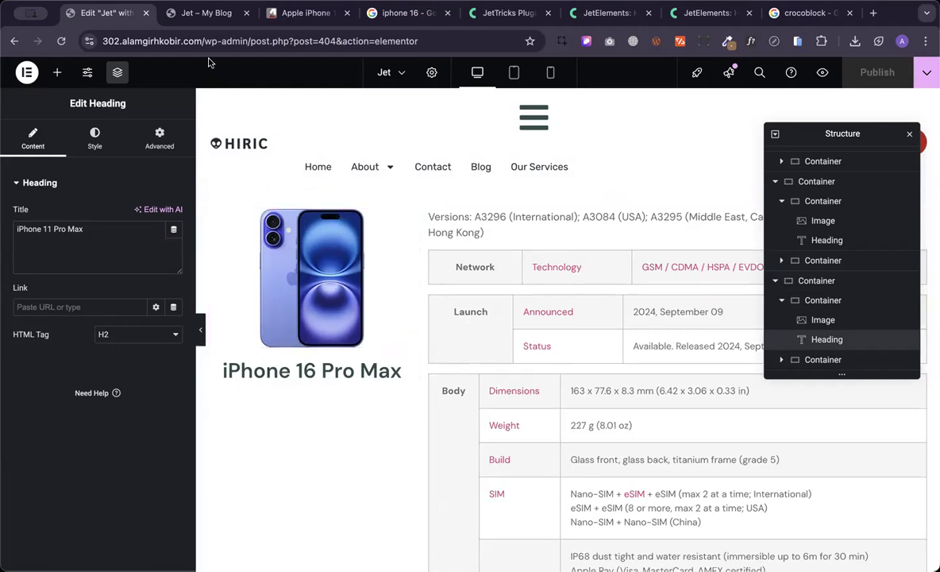
left_click(189, 17)
left_click(62, 44)
left_click(114, 16)
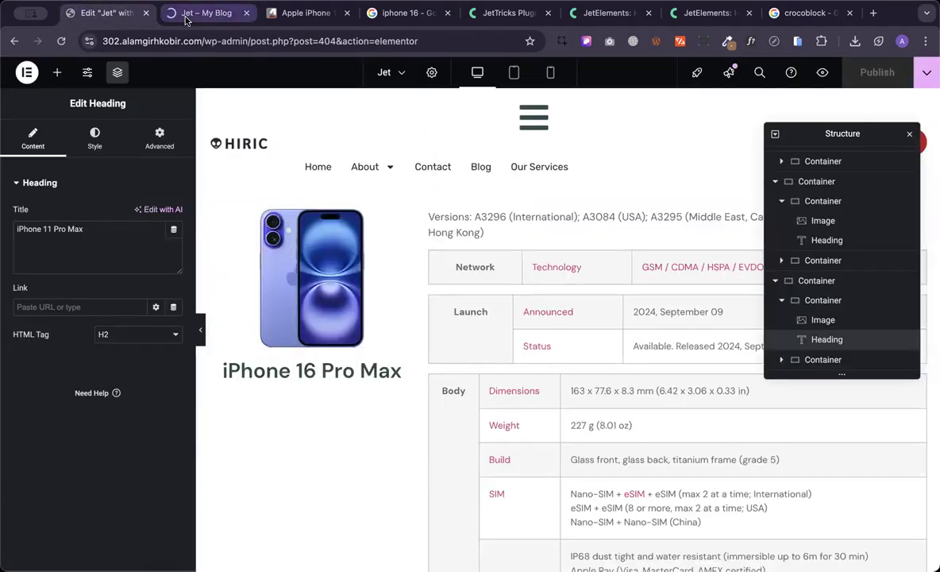
Scroll through the reloaded Jet preview to review the phone spec tables.
left_click(202, 14)
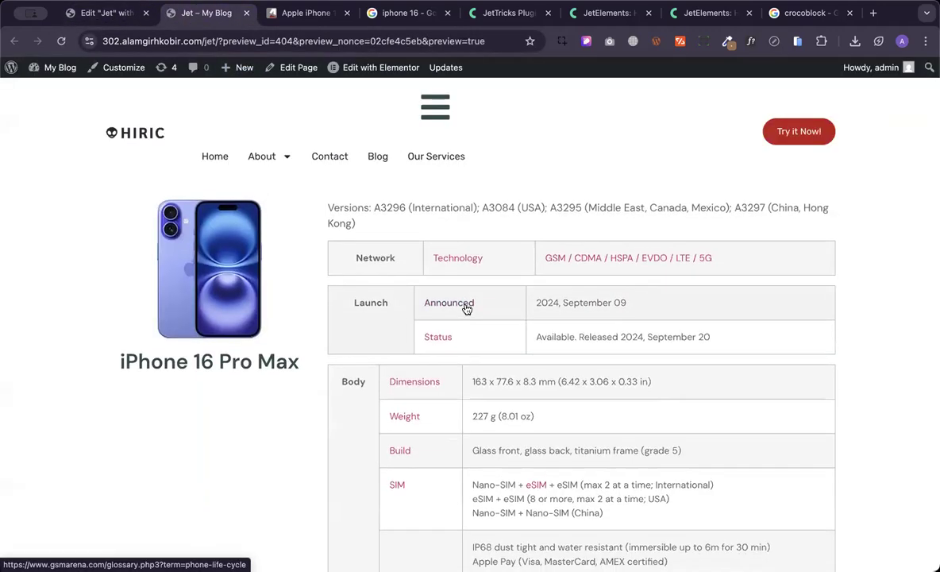
scroll(467, 309, "down", 20)
scroll(503, 162, "down", 15)
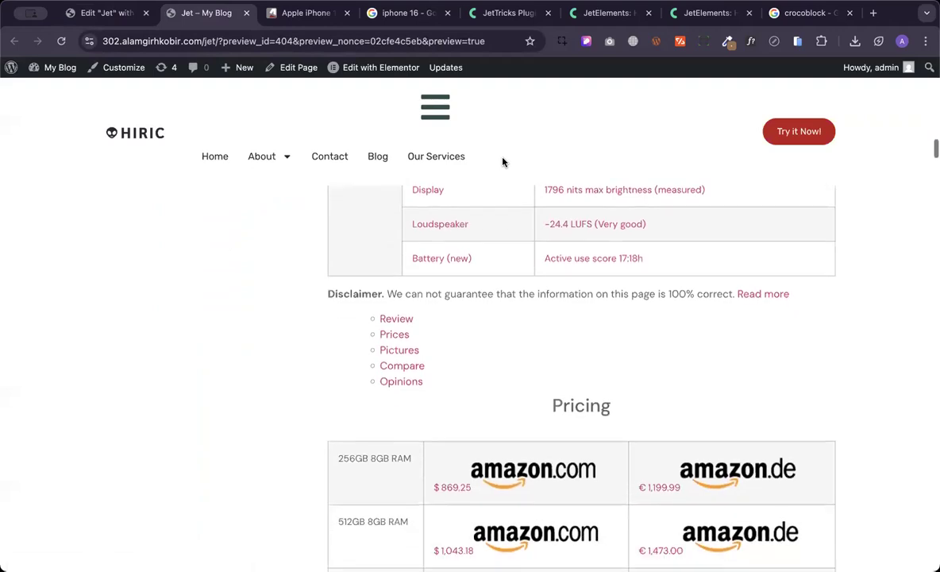
scroll(469, 283, "down", 20)
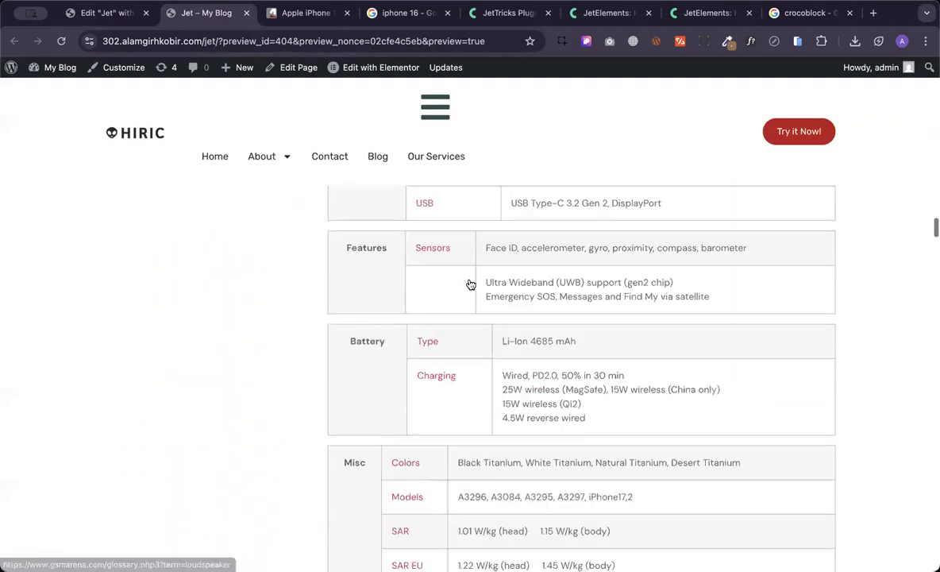
scroll(468, 283, "up", 20)
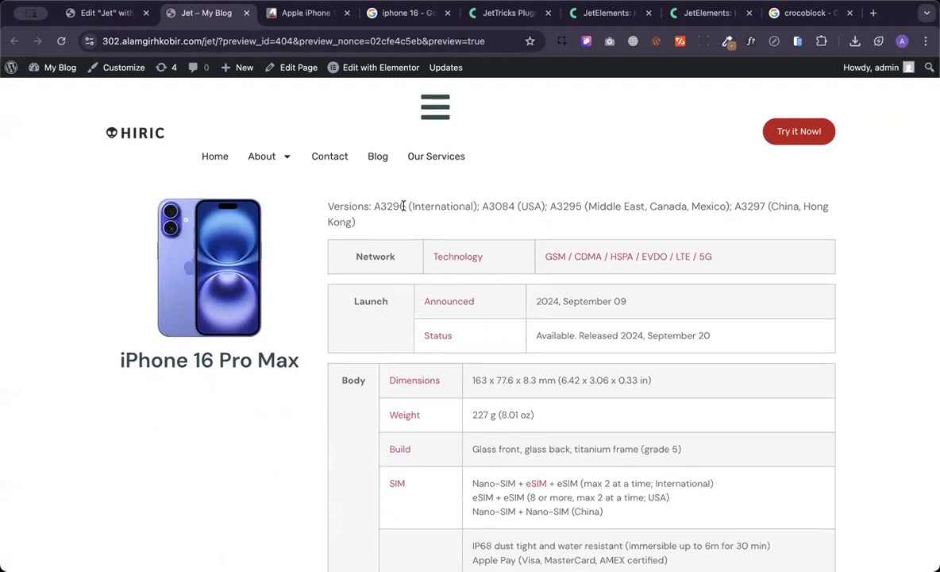
Select the iPhone image-and-heading container in the editor, then scroll the preview again to check it.
left_click(102, 11)
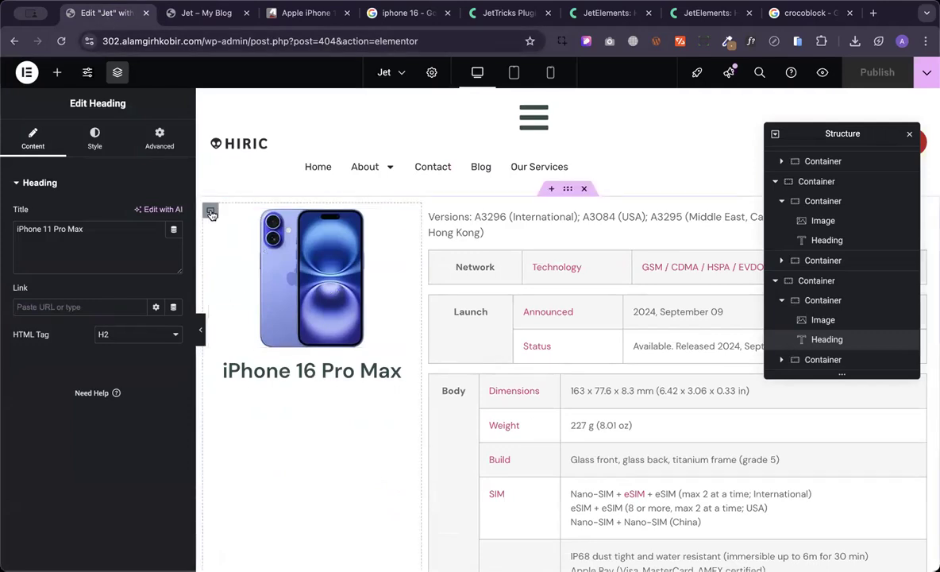
left_click(210, 210)
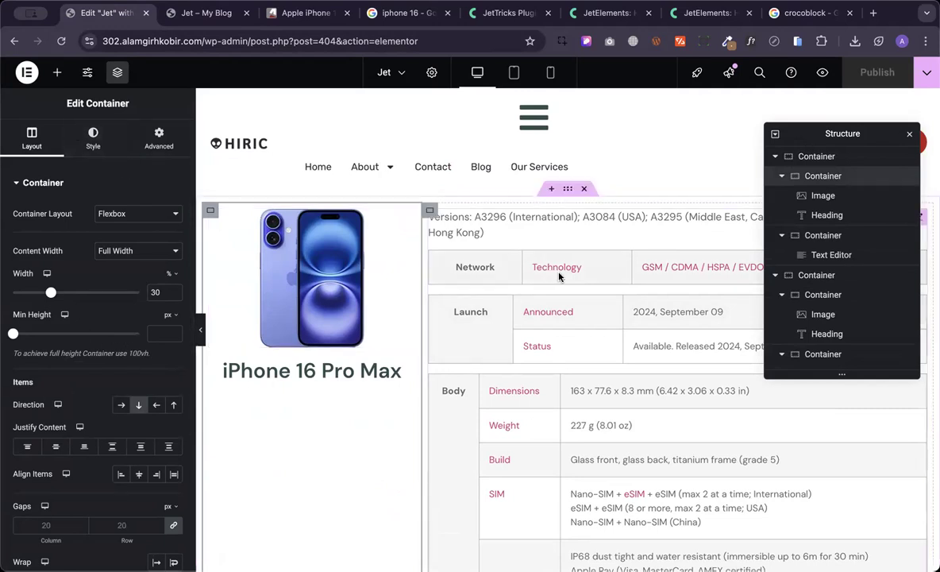
scroll(560, 278, "down", 5)
scroll(582, 309, "up", 5)
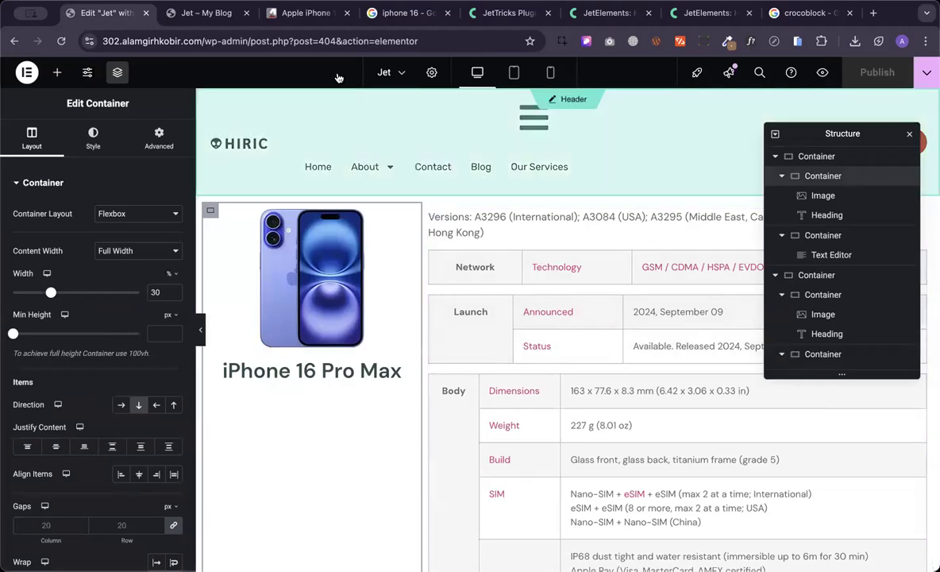
left_click(210, 14)
scroll(395, 291, "down", 20)
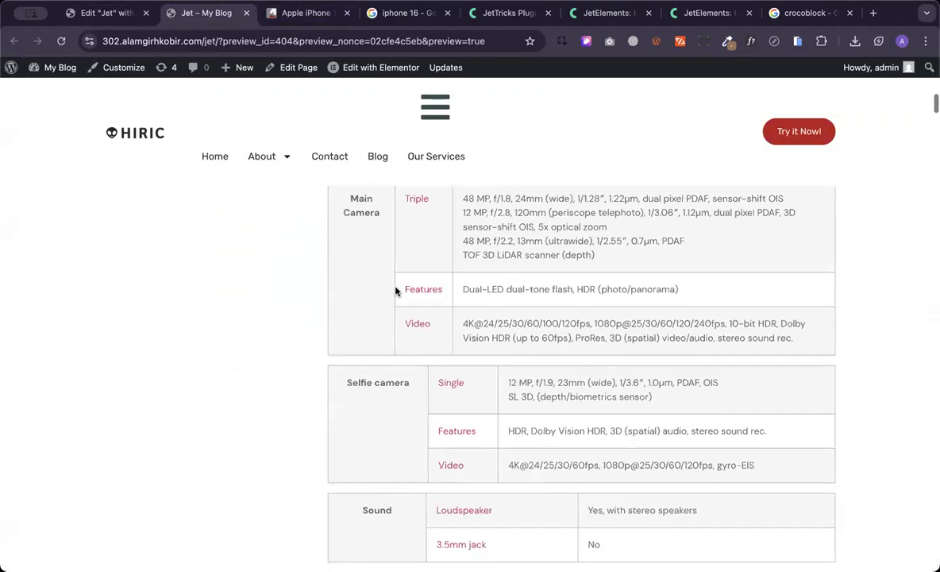
scroll(395, 292, "down", 20)
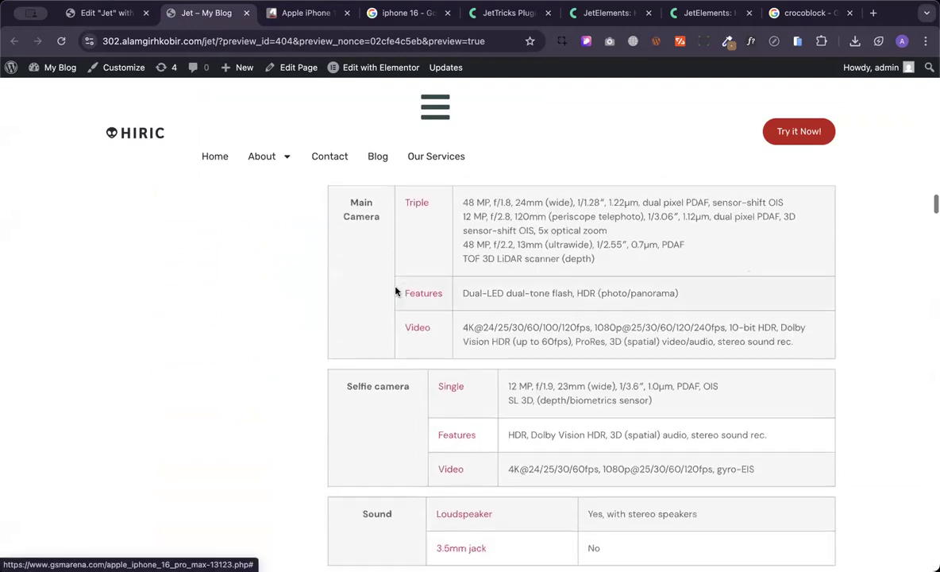
scroll(396, 291, "up", 3)
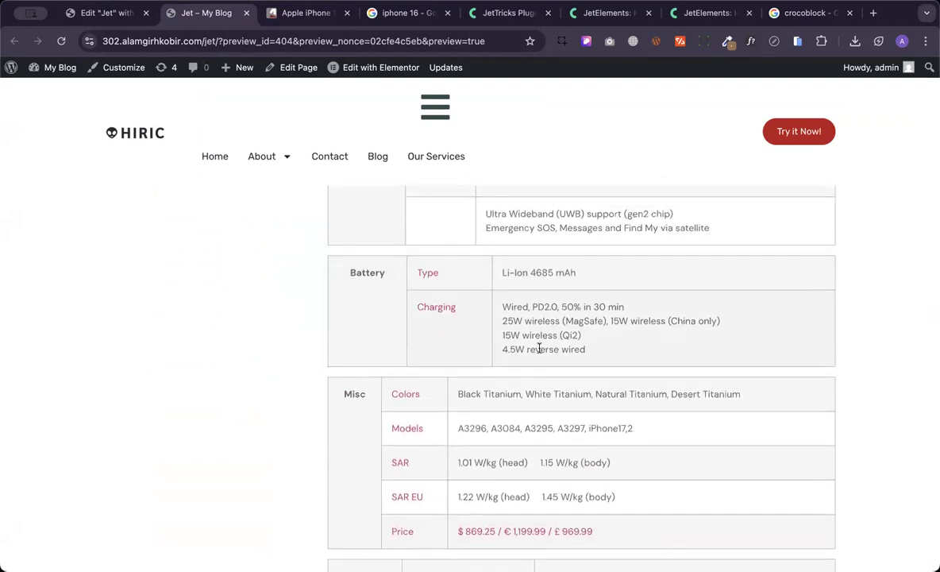
scroll(539, 350, "up", 7)
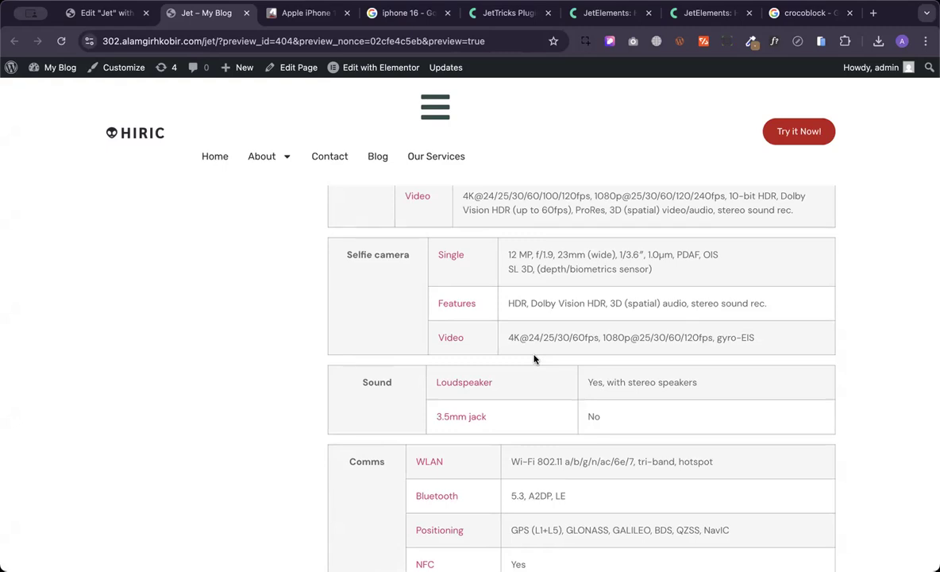
scroll(358, 302, "up", 10)
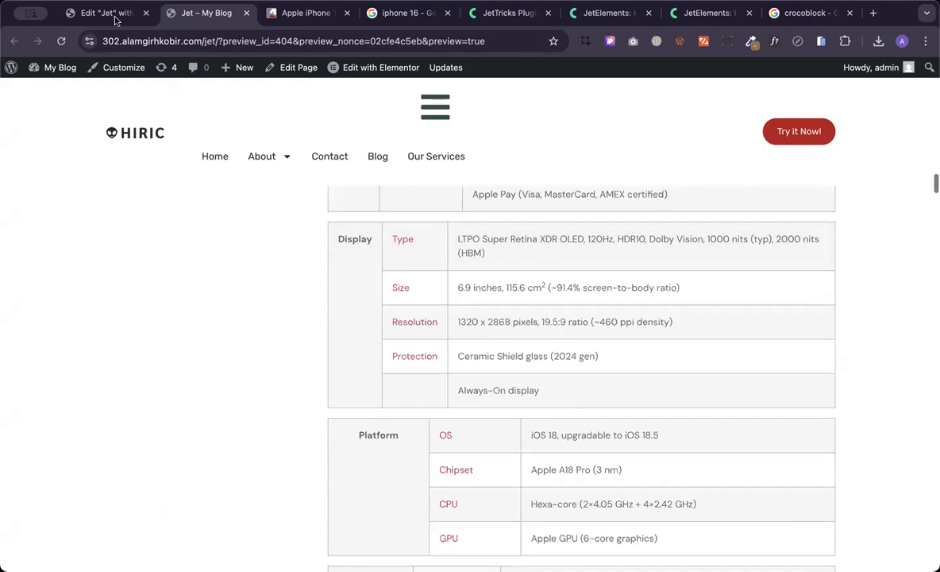
Enable JetTricks Sticky Column on the phone image column, aligned Top with 150 top spacing, and publish.
left_click(112, 14)
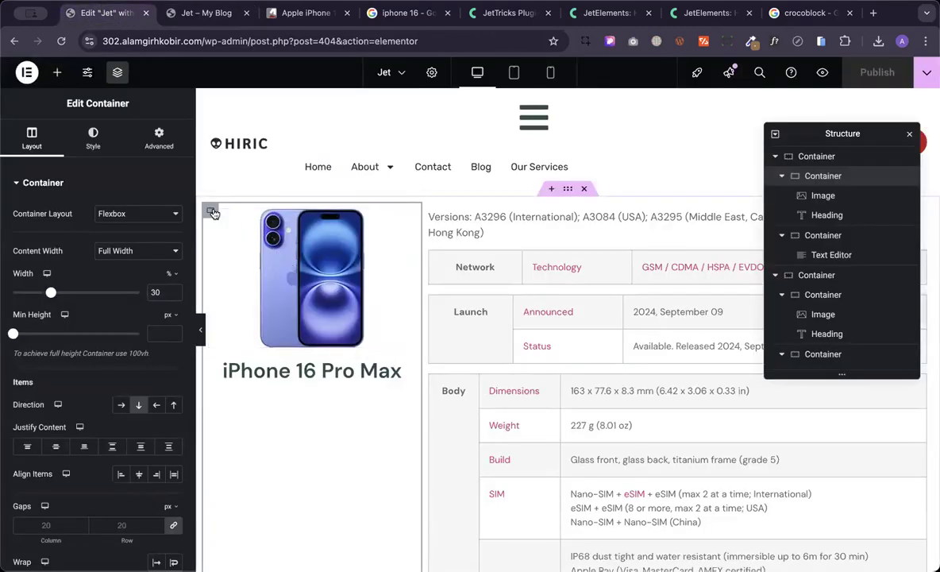
left_click(159, 137)
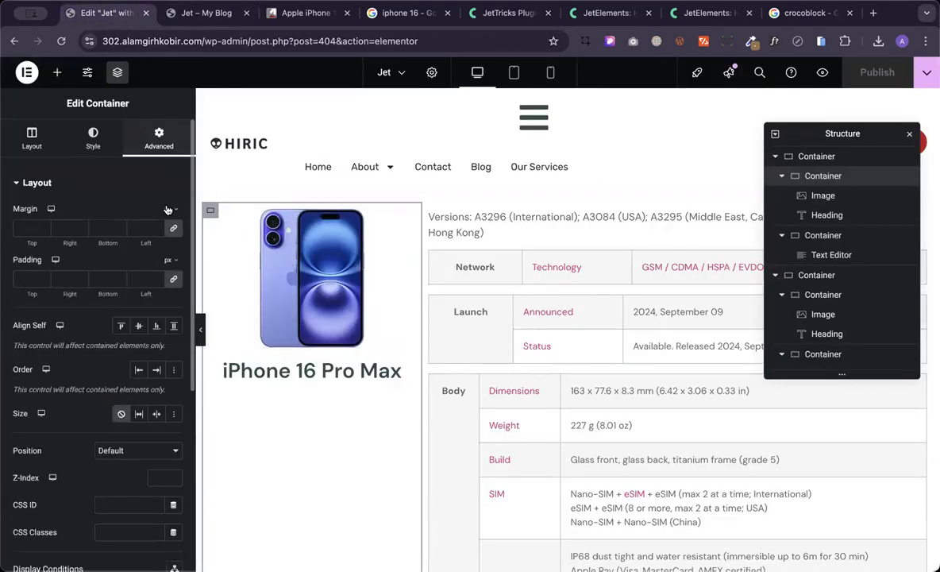
scroll(162, 274, "down", 5)
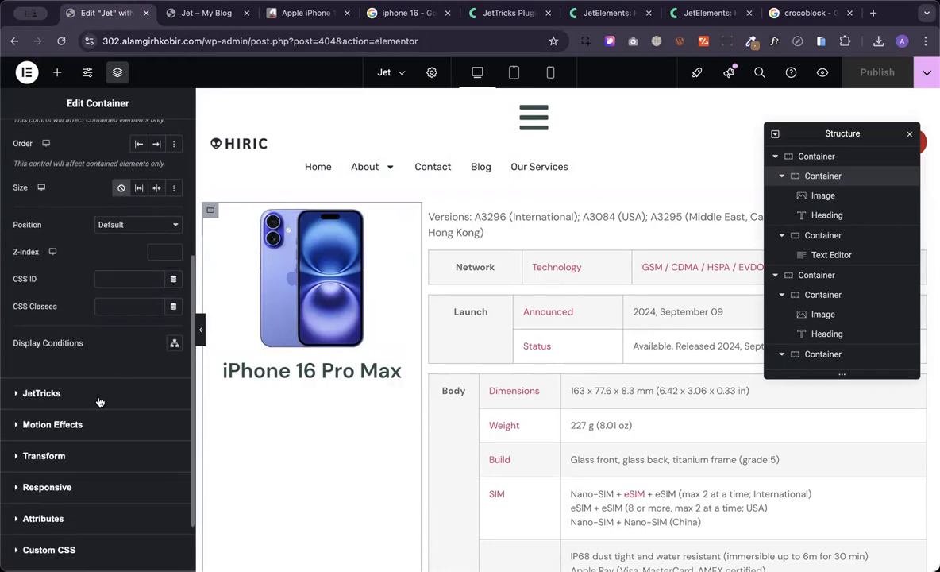
left_click(42, 393)
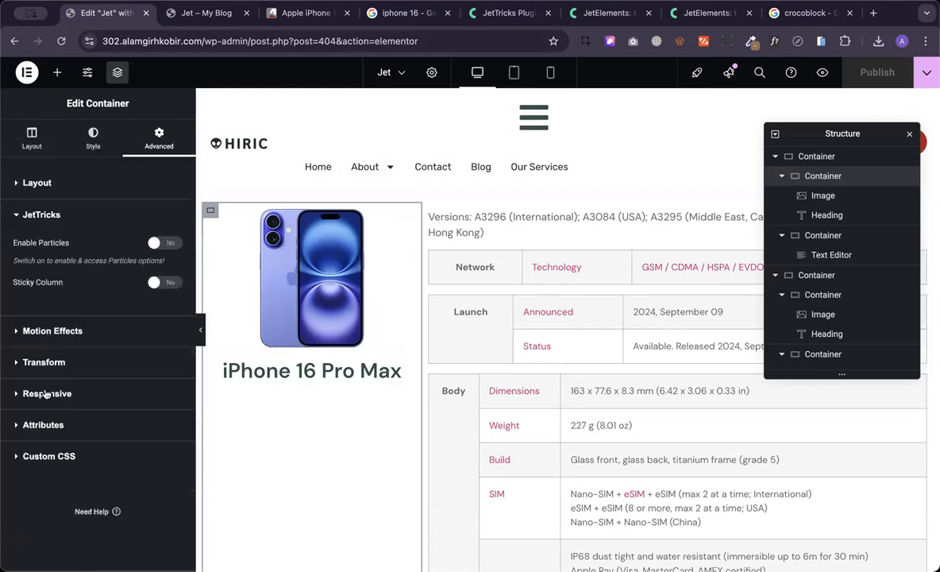
left_click_drag(11, 284, 65, 285)
left_click(159, 282)
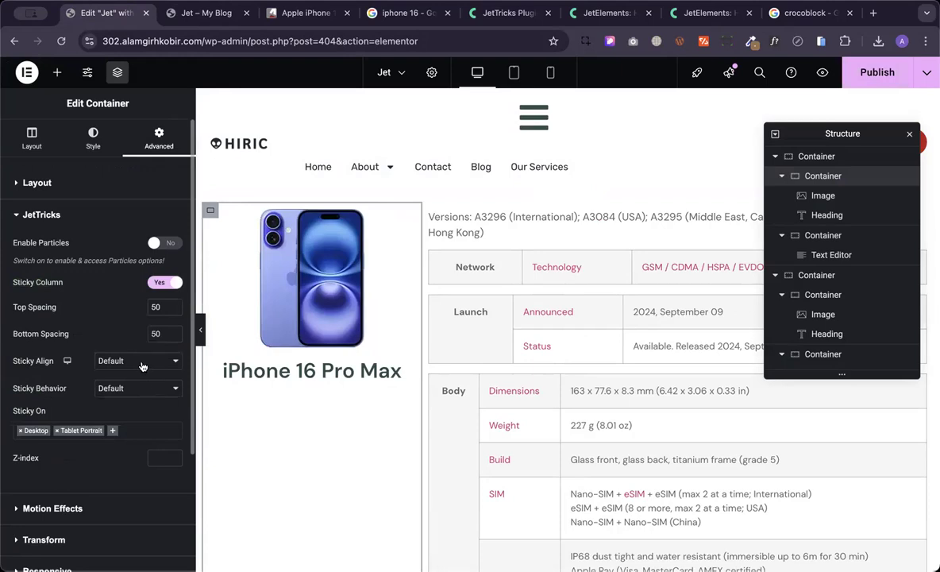
left_click(142, 367)
left_click(127, 375)
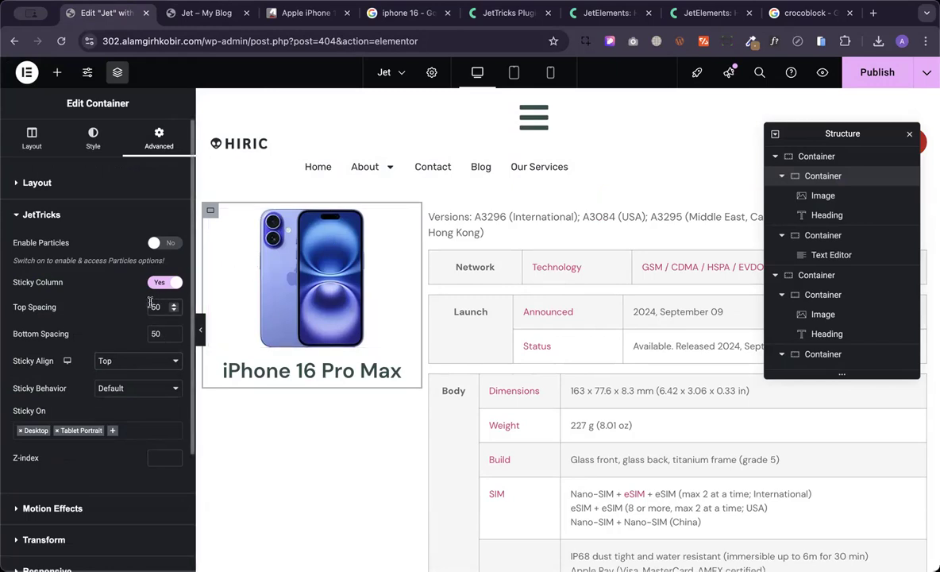
type("1")
scroll(388, 378, "down", 5)
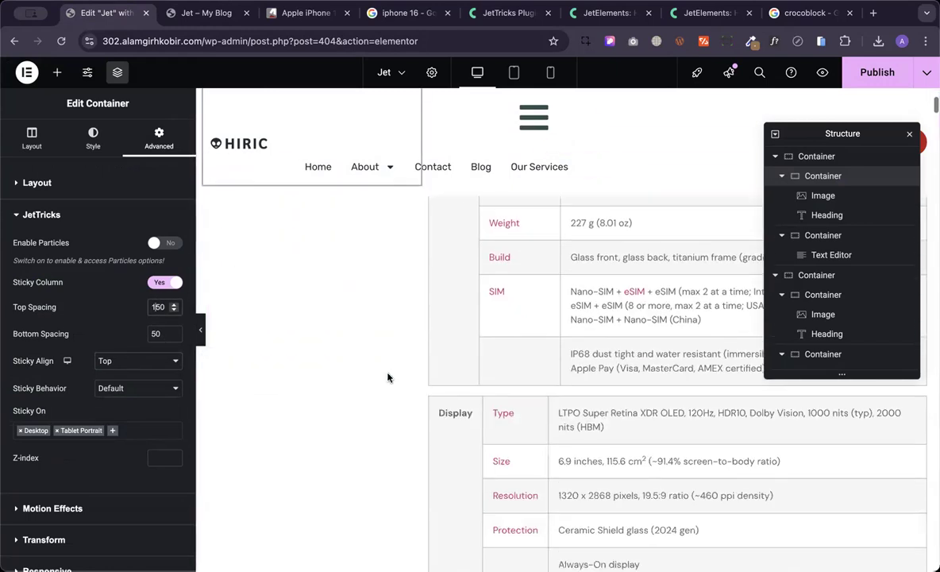
scroll(388, 377, "up", 5)
left_click(876, 74)
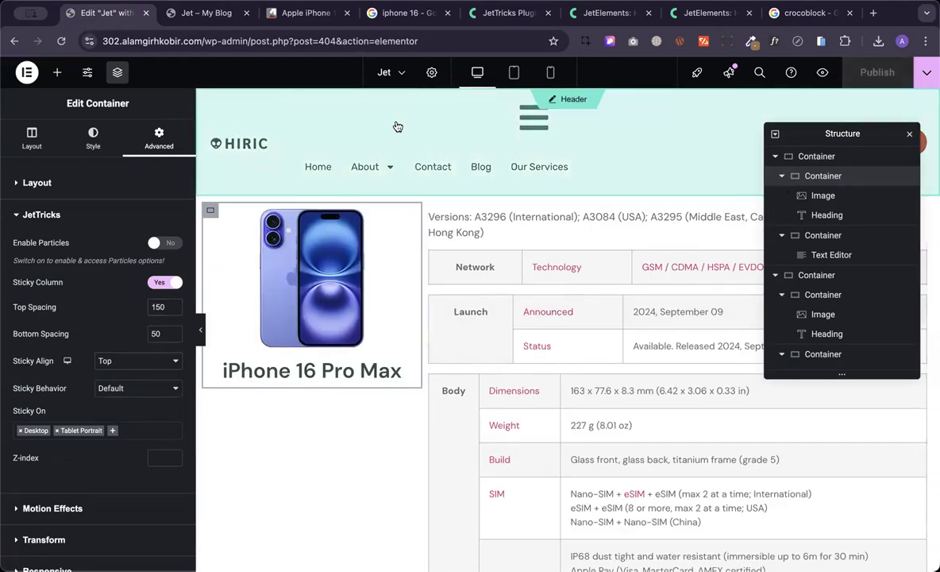
Reload the Jet preview and scroll it to test the sticky phone column.
left_click(202, 12)
left_click(61, 40)
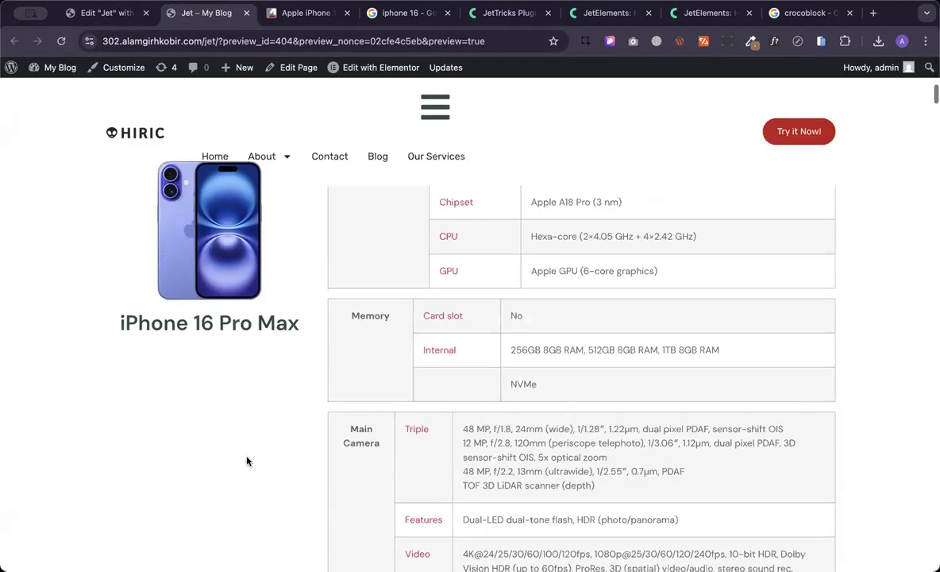
scroll(307, 442, "up", 15)
scroll(306, 441, "down", 13)
scroll(306, 444, "down", 6)
Raise the sticky Top Spacing to 250, publish, recheck the preview, and open the Main Header template.
left_click(103, 13)
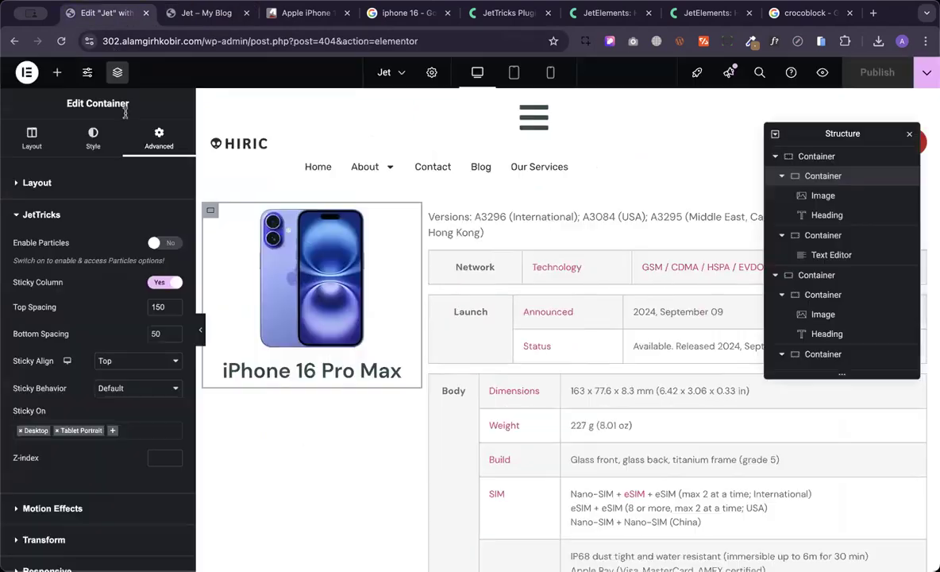
type("2")
left_click(871, 83)
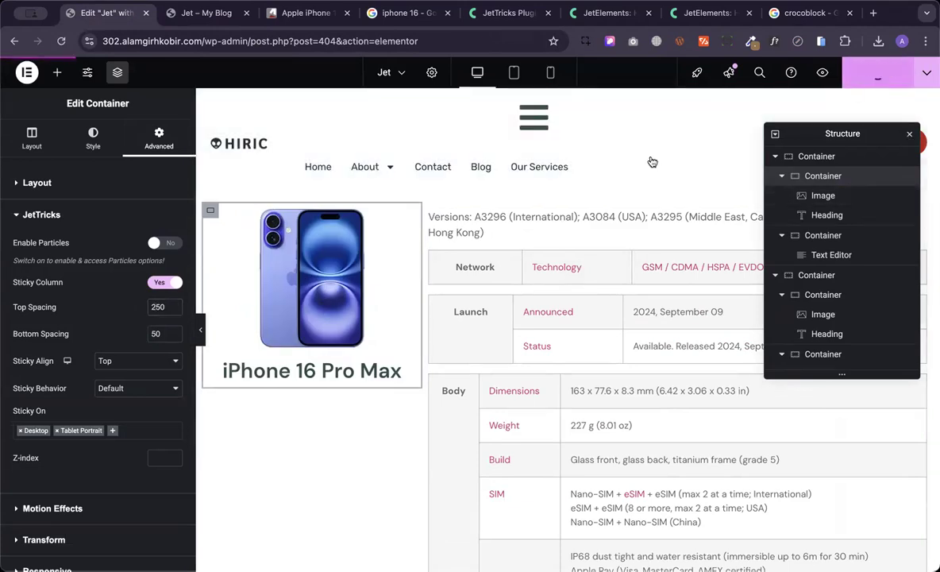
left_click(208, 14)
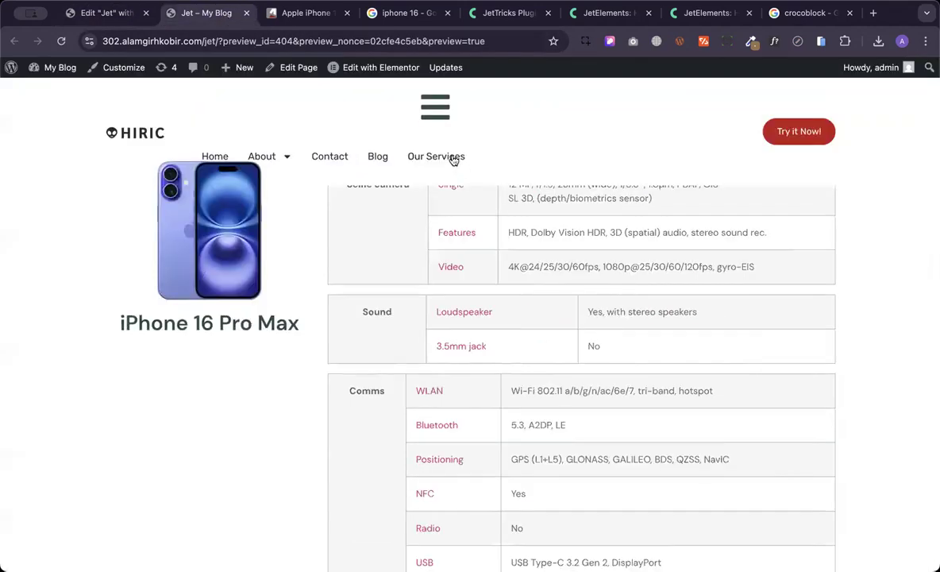
left_click(107, 13)
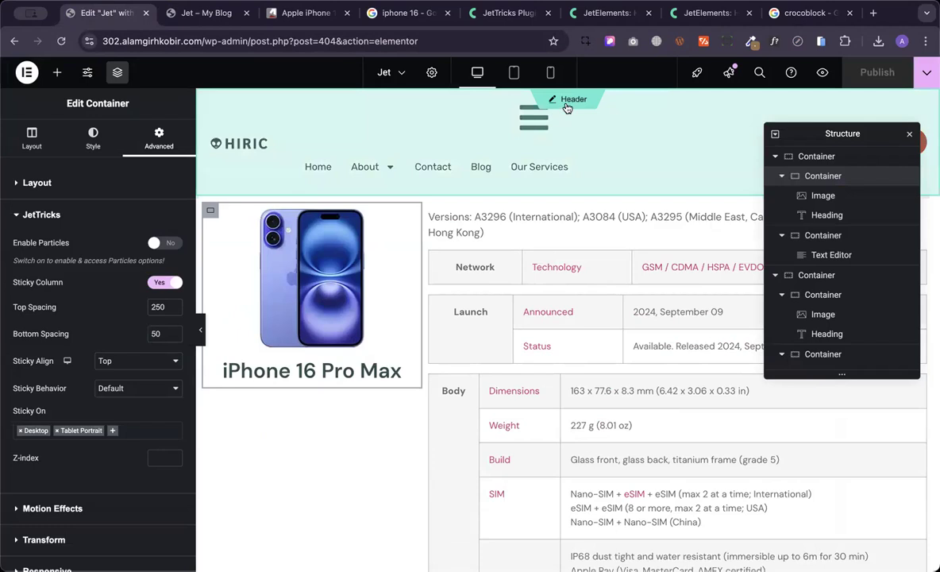
left_click(567, 102)
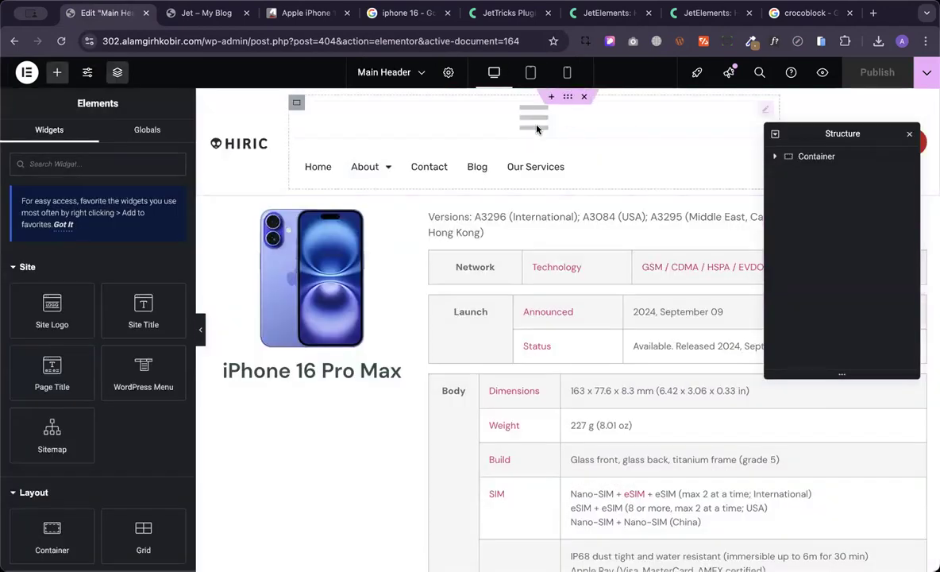
Delete the hamburger menu icon from the Main Header and publish the header.
right_click(533, 125)
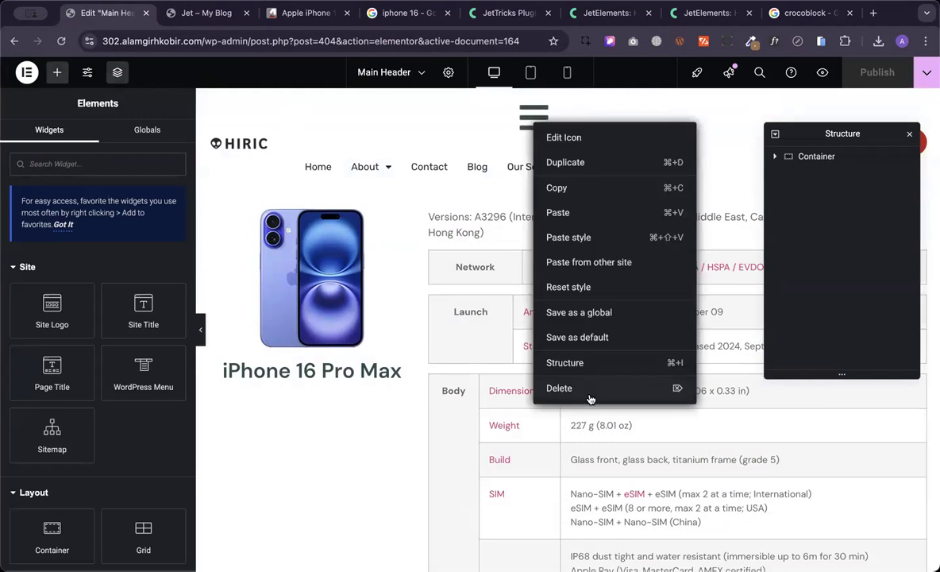
left_click(559, 387)
left_click(874, 72)
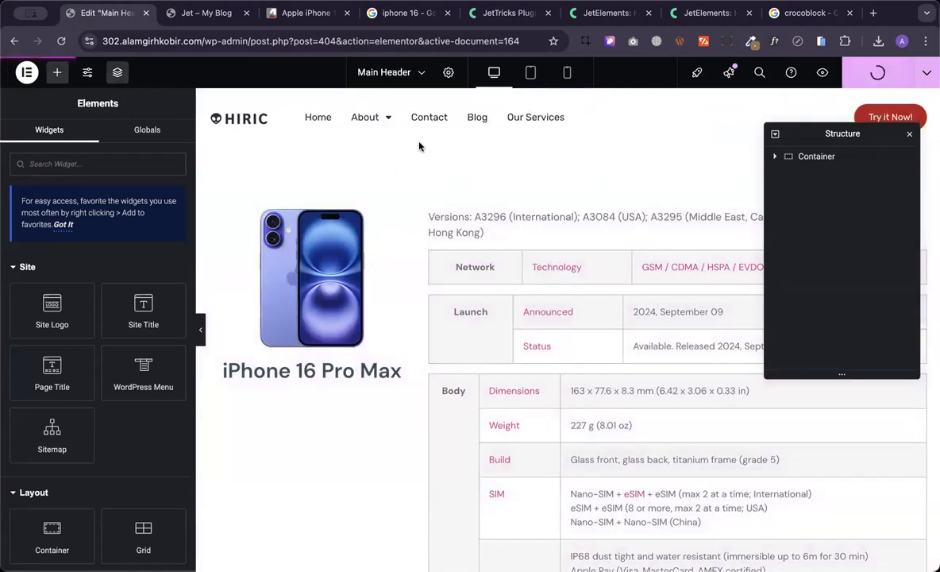
Reload the Jet preview to confirm the icon is gone, then return to the Jet editor.
left_click(206, 12)
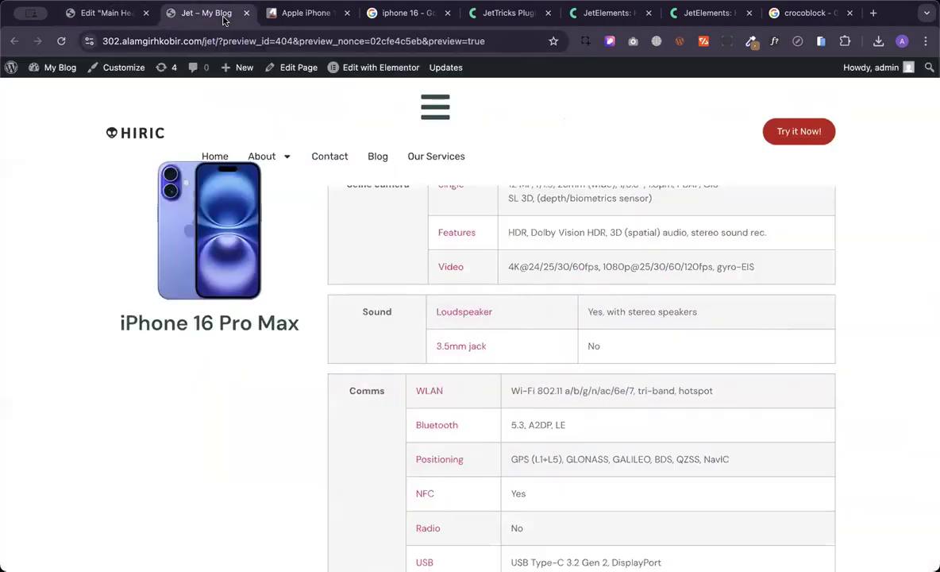
left_click(60, 41)
left_click(107, 13)
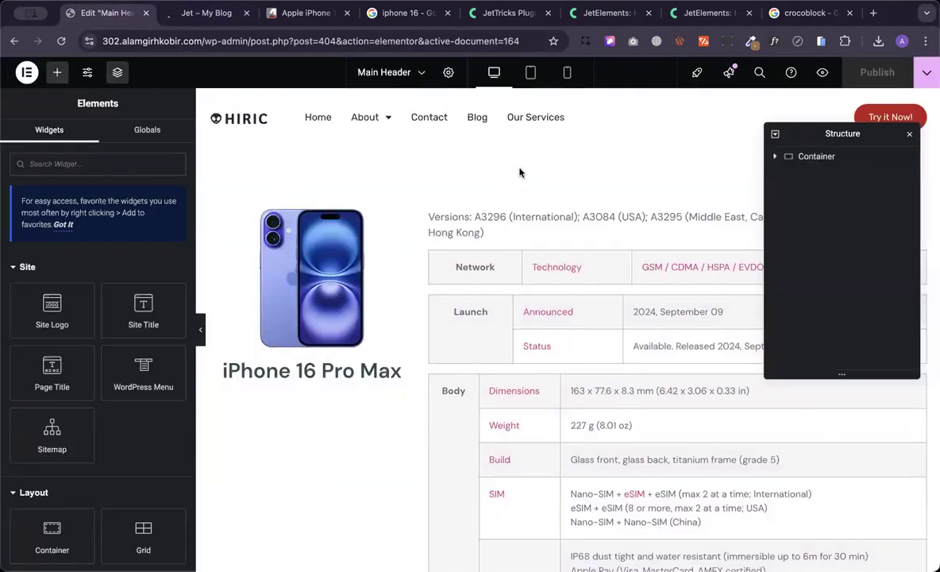
key("ctrl+Tab")
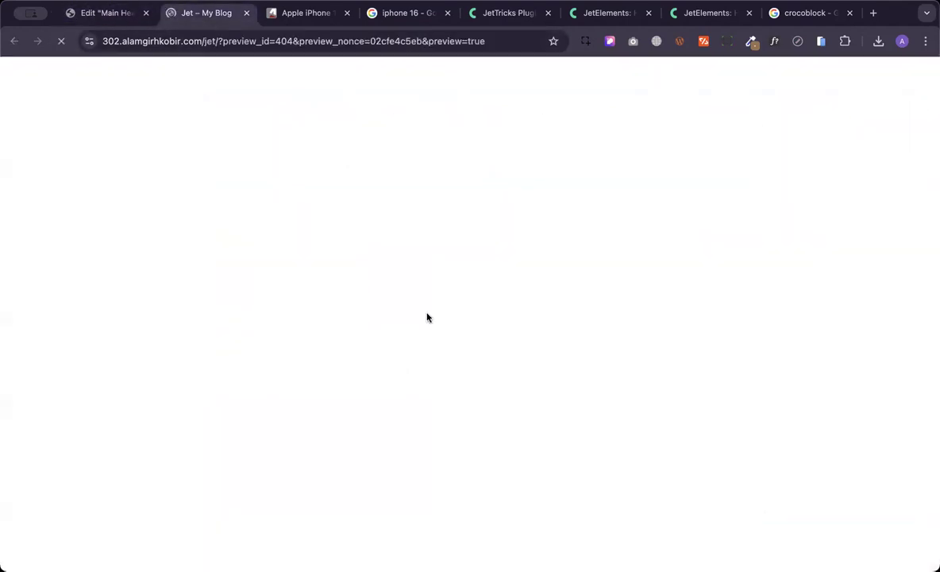
scroll(430, 324, "up", 15)
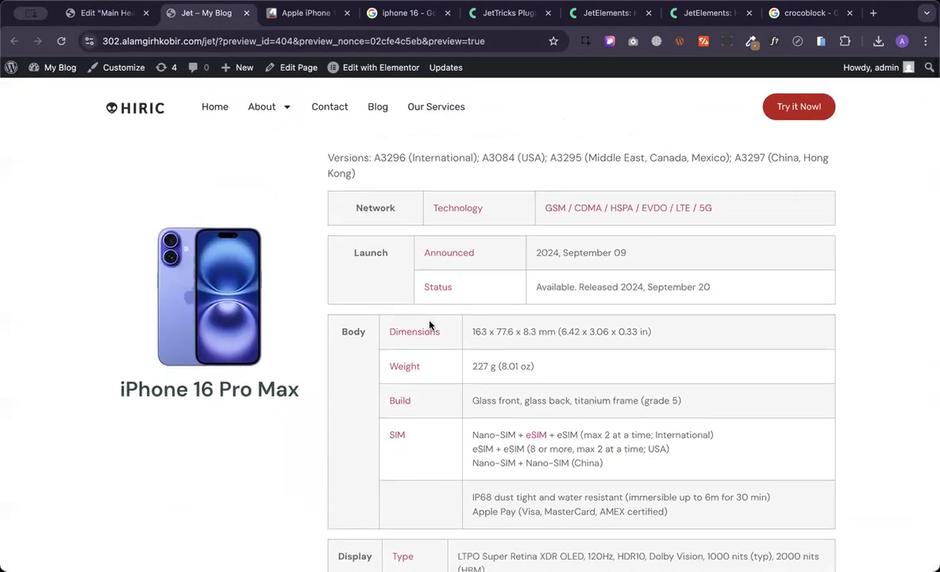
scroll(452, 315, "down", 1)
scroll(442, 317, "up", 1)
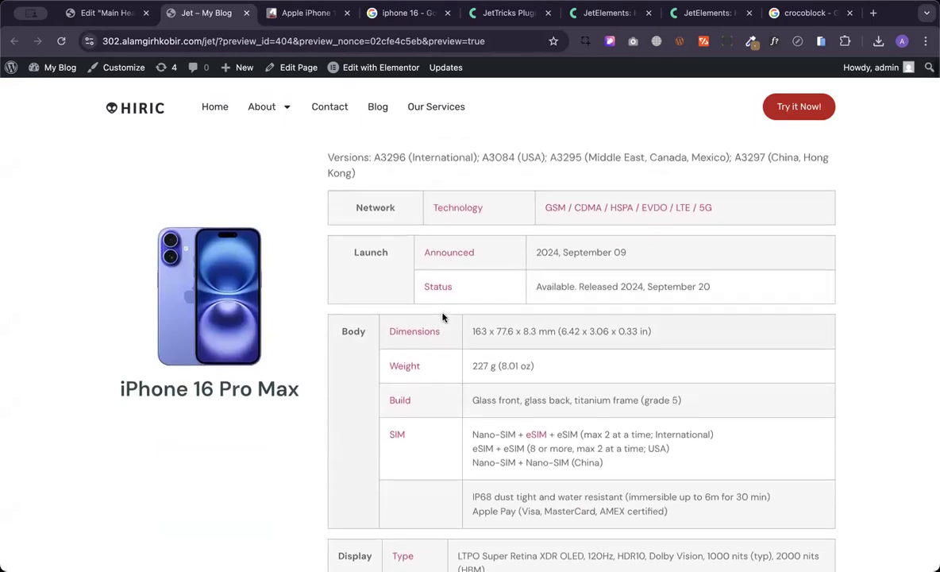
key("ctrl+shift+Tab")
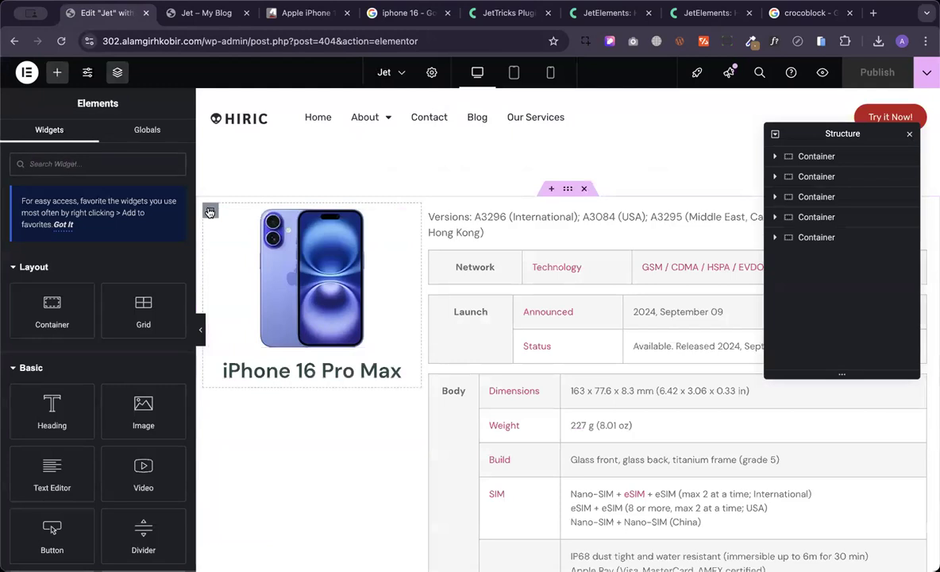
Change the iPhone column's JetTricks Top Spacing to 150 and save with Ctrl+S.
left_click(209, 211)
scroll(96, 350, "down", 5)
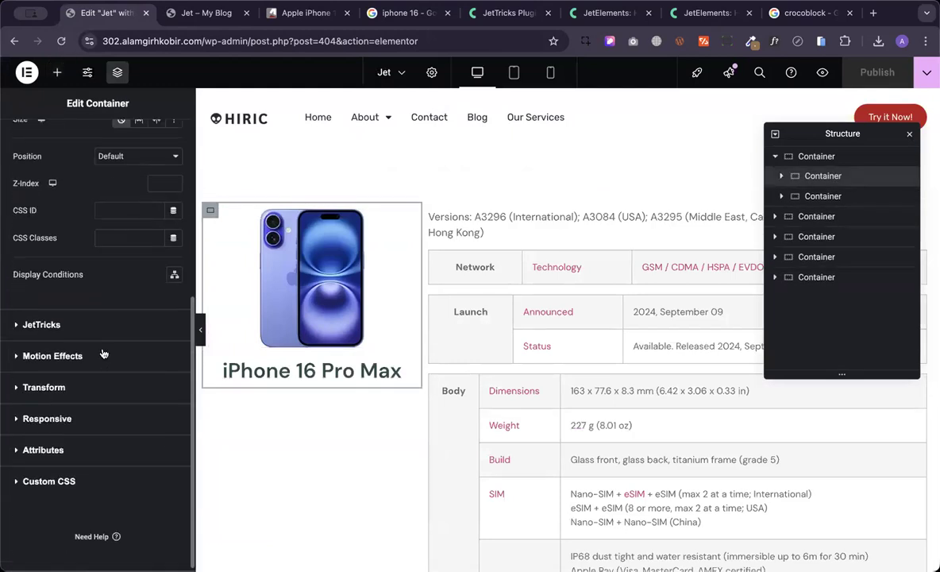
left_click(70, 320)
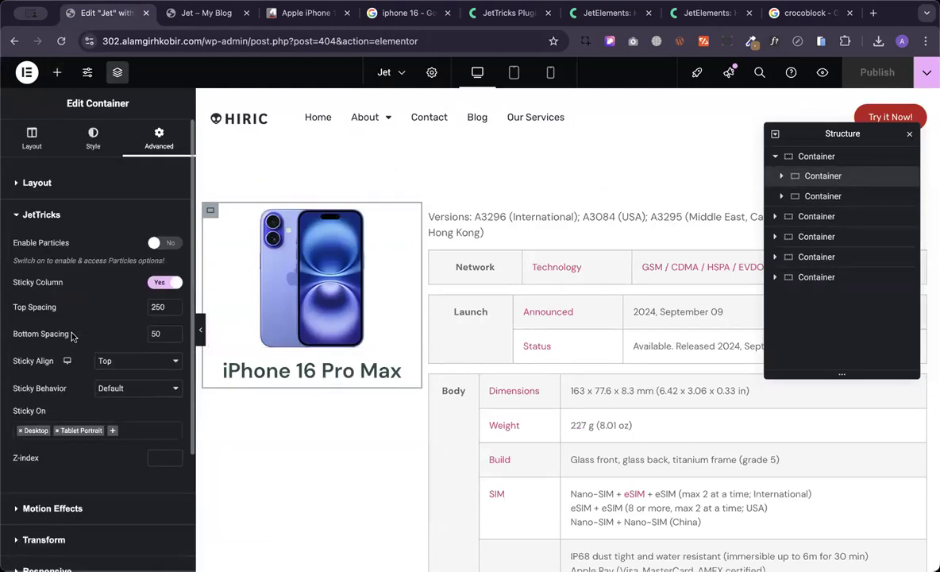
double_click(151, 307)
type("150")
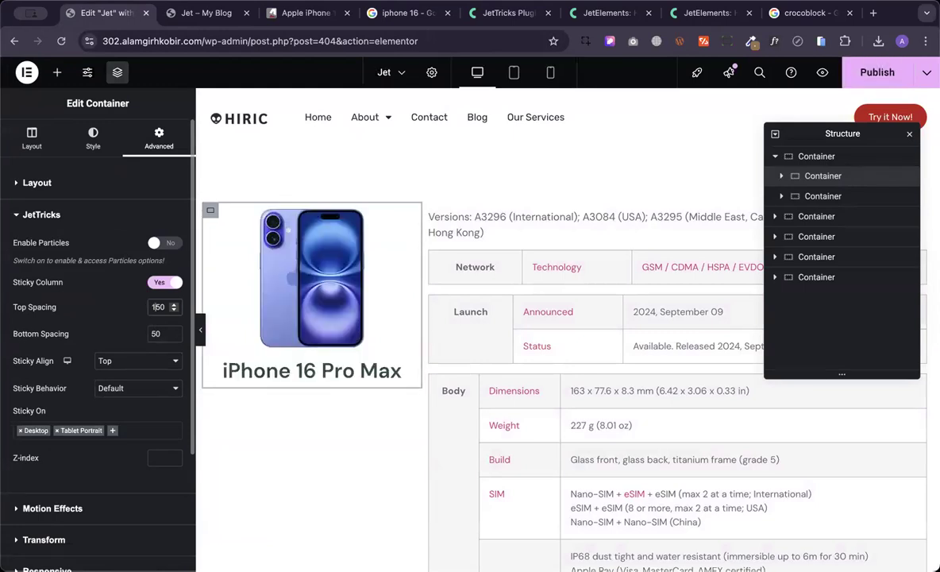
key("ctrl+s")
Reload the Jet preview and scroll up and down to confirm the column stays put beside the specs.
left_click(184, 17)
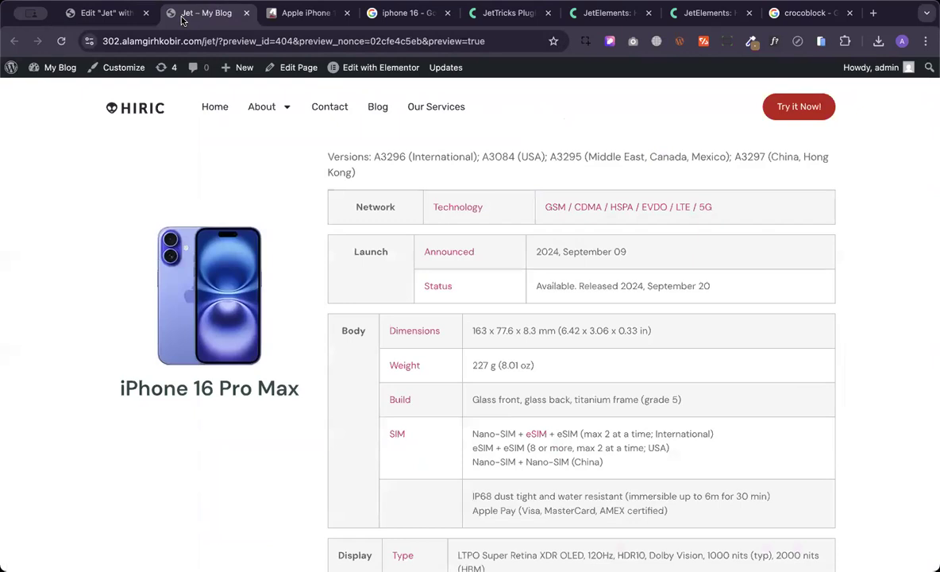
left_click(61, 44)
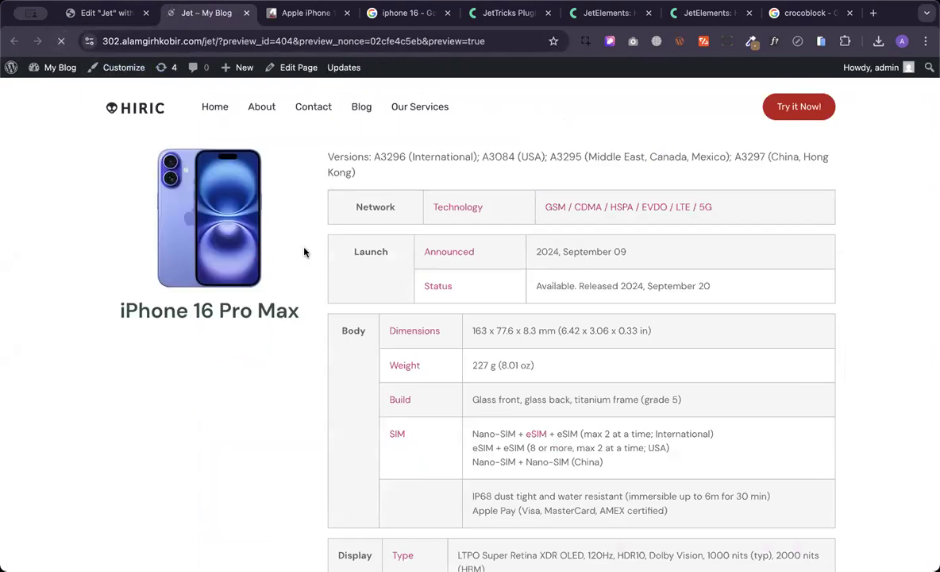
scroll(440, 340, "down", 15)
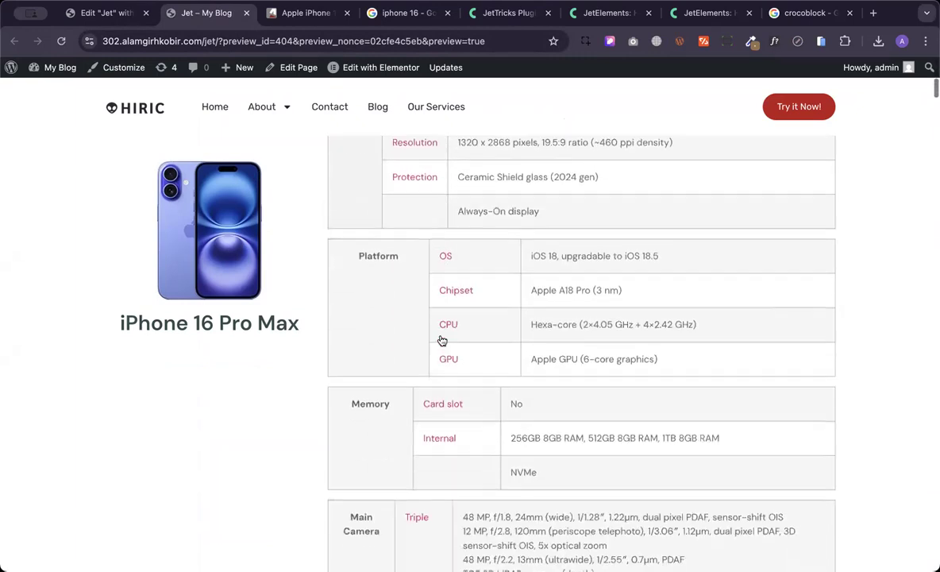
scroll(440, 339, "down", 10)
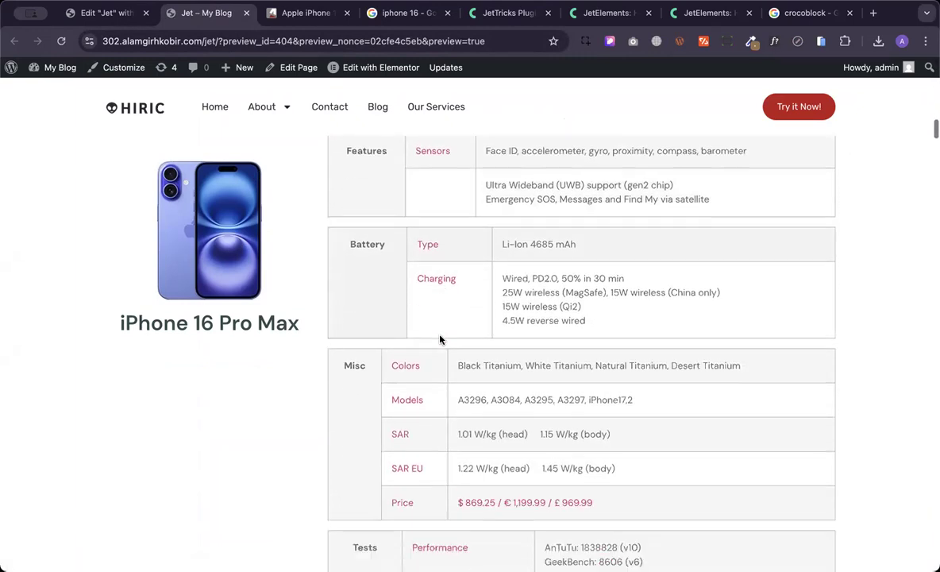
scroll(440, 339, "up", 7)
scroll(440, 340, "up", 12)
scroll(440, 339, "down", 10)
scroll(440, 339, "down", 12)
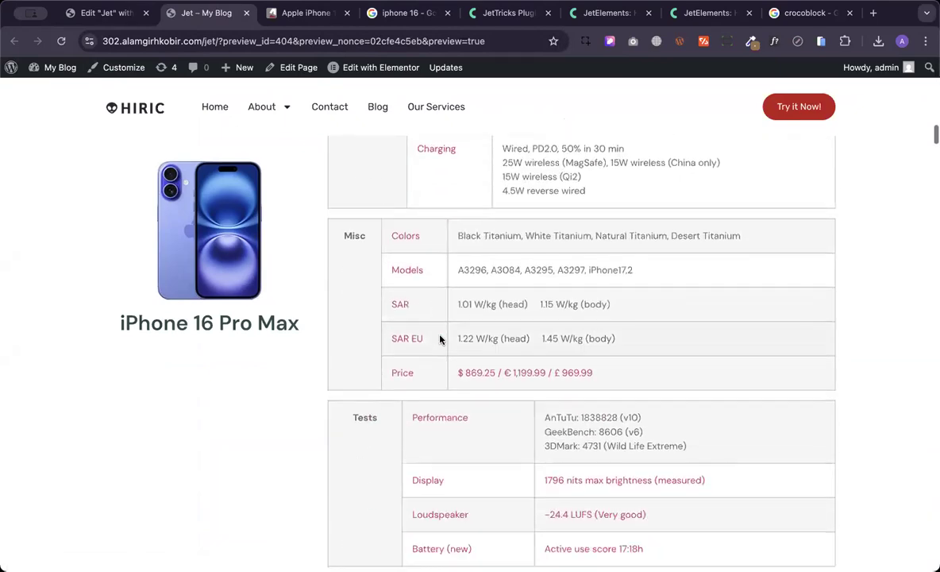
scroll(440, 339, "up", 6)
scroll(440, 339, "up", 15)
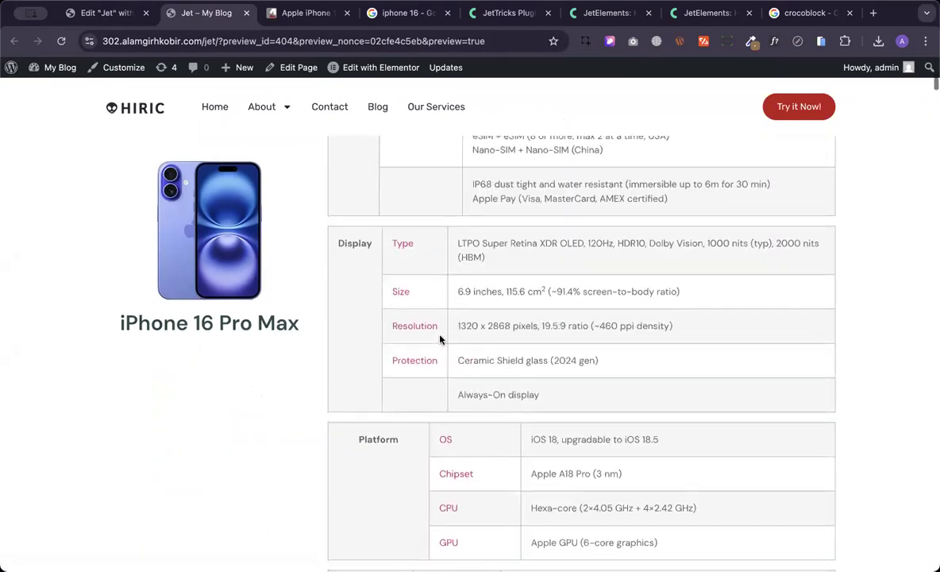
scroll(440, 339, "down", 15)
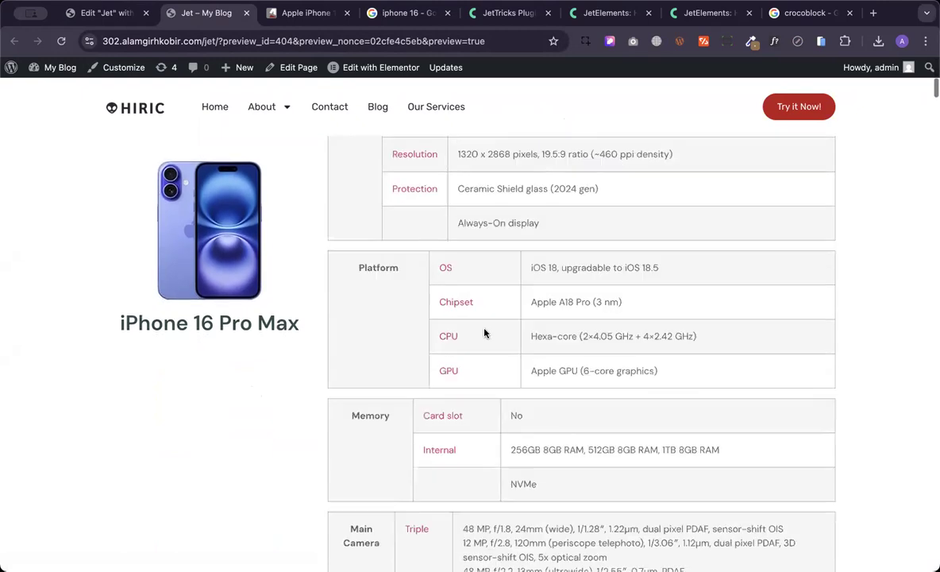
scroll(485, 333, "down", 3)
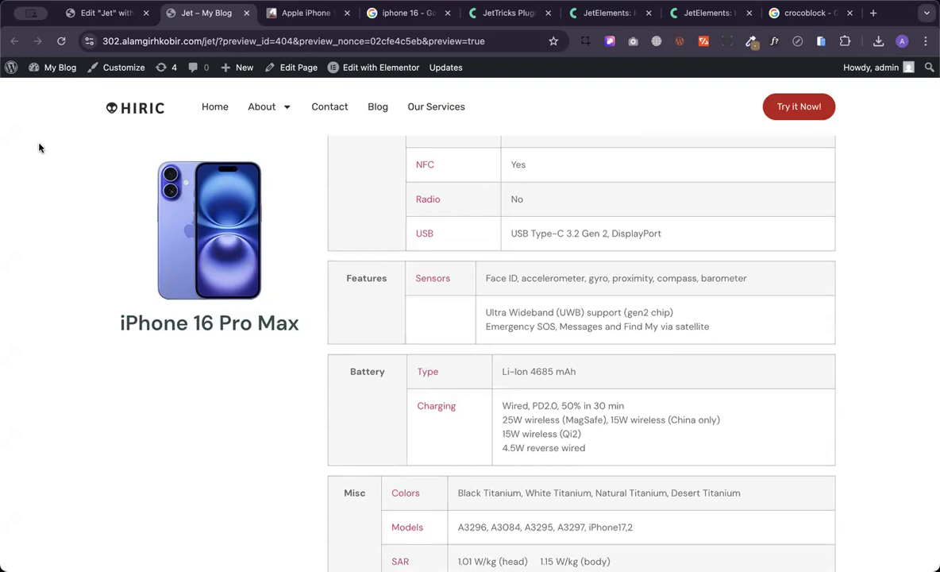
left_click(87, 14)
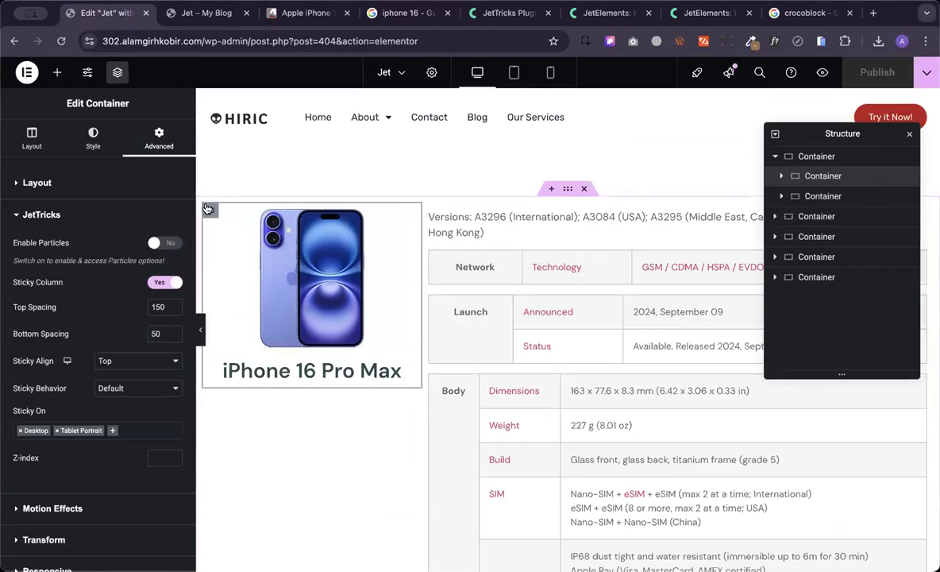
Copy the sticky iPhone column's settings and paste its style onto the iPhone 15 column.
right_click(211, 213)
left_click(231, 295)
scroll(230, 309, "down", 20)
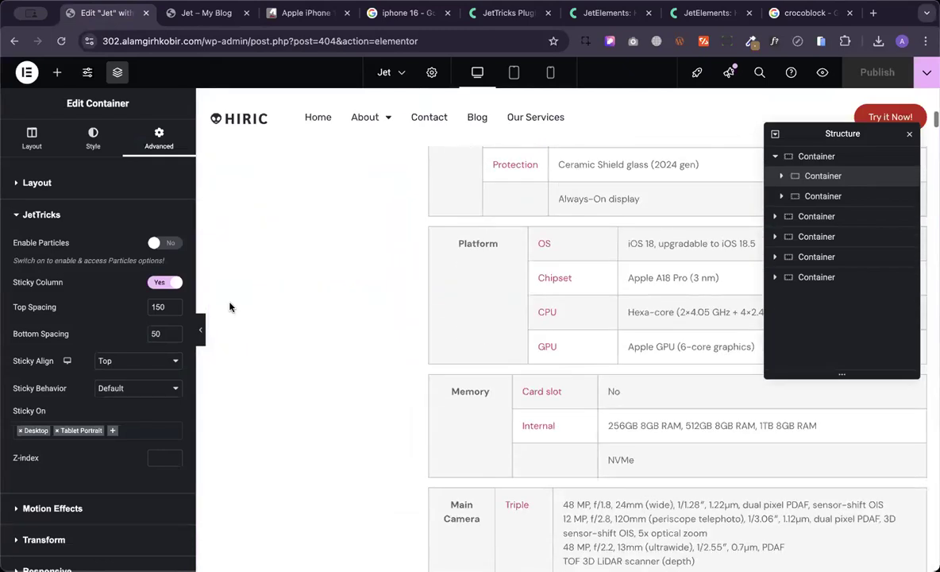
scroll(230, 309, "down", 4)
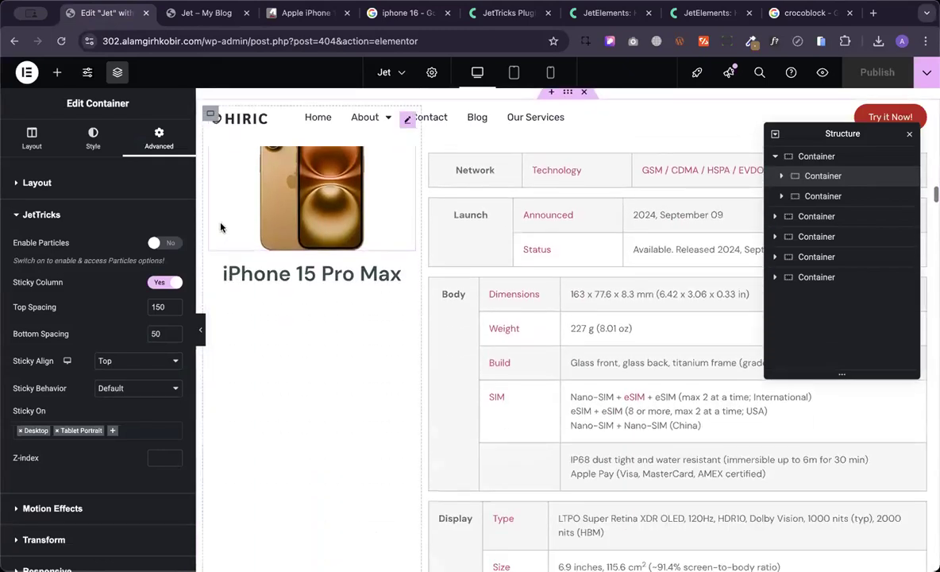
scroll(204, 205, "up", 2)
right_click(209, 190)
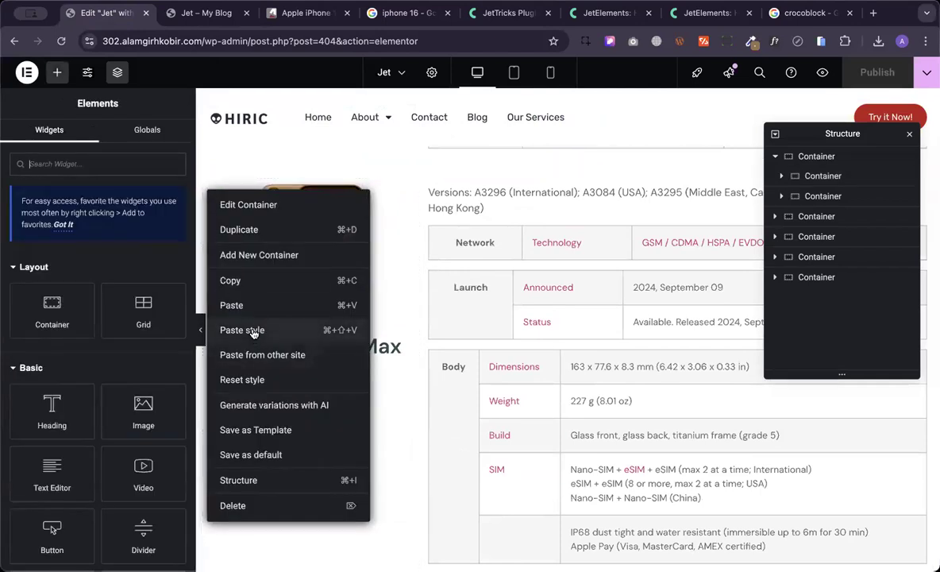
left_click(252, 330)
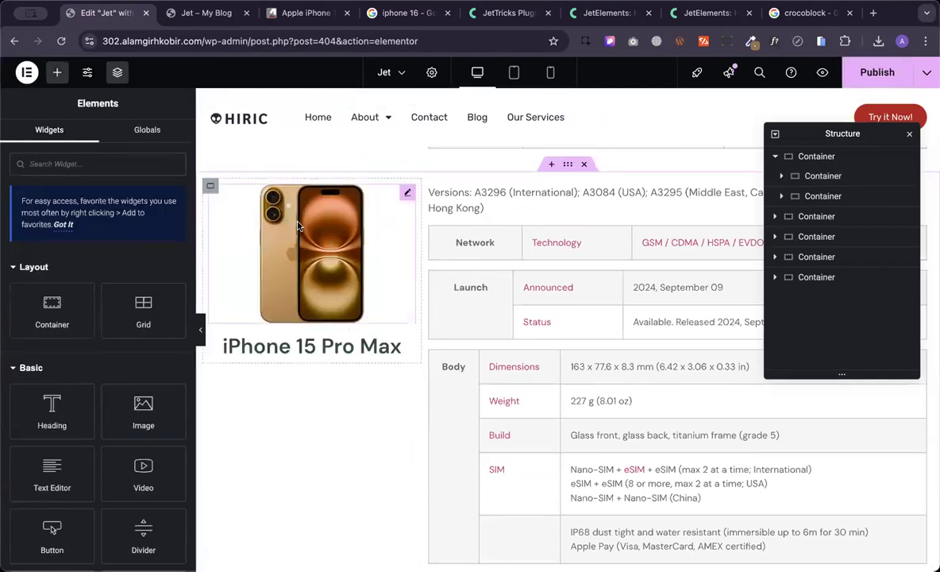
Paste the copied sticky style onto the remaining phone columns down the page.
left_click(210, 168)
scroll(268, 376, "down", 5)
scroll(268, 375, "down", 10)
scroll(238, 217, "up", 5)
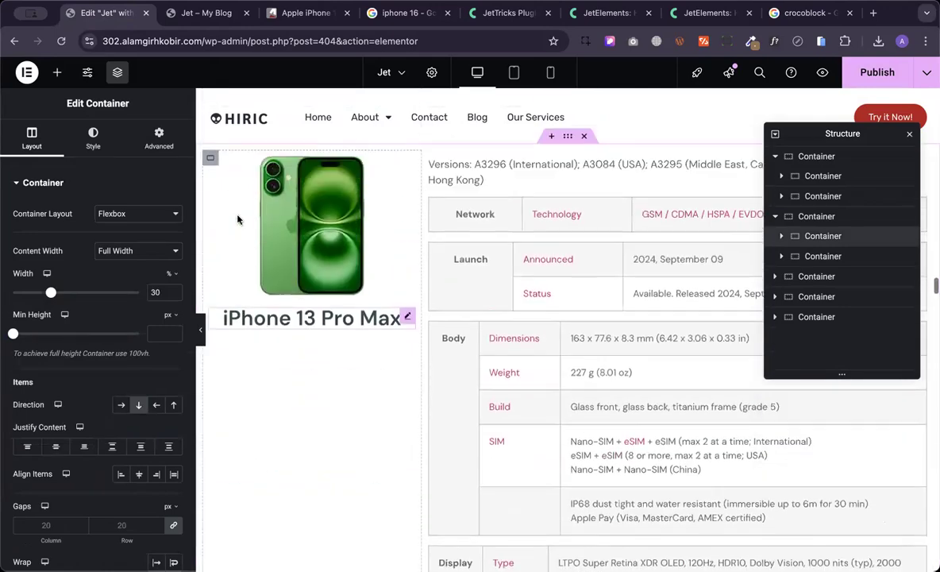
right_click(208, 241)
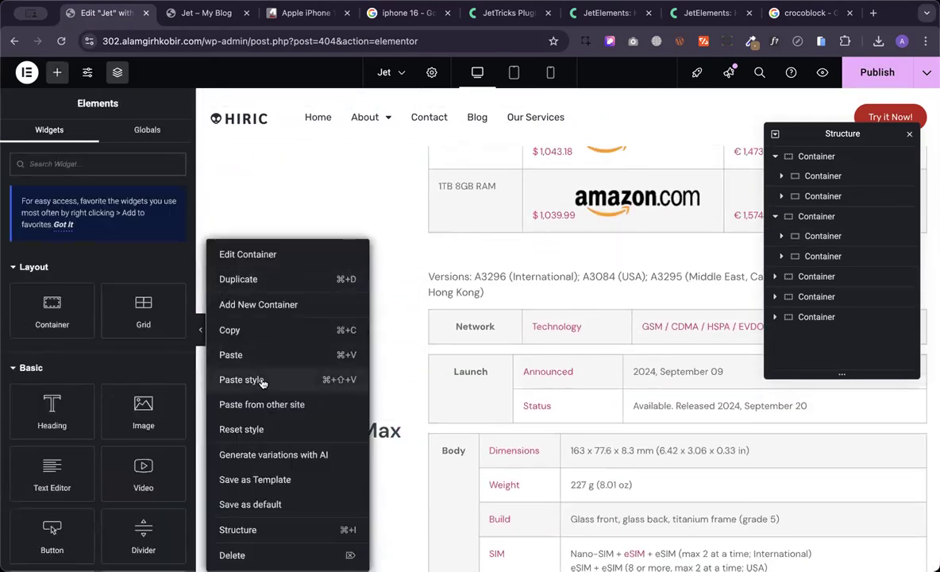
scroll(262, 383, "down", 20)
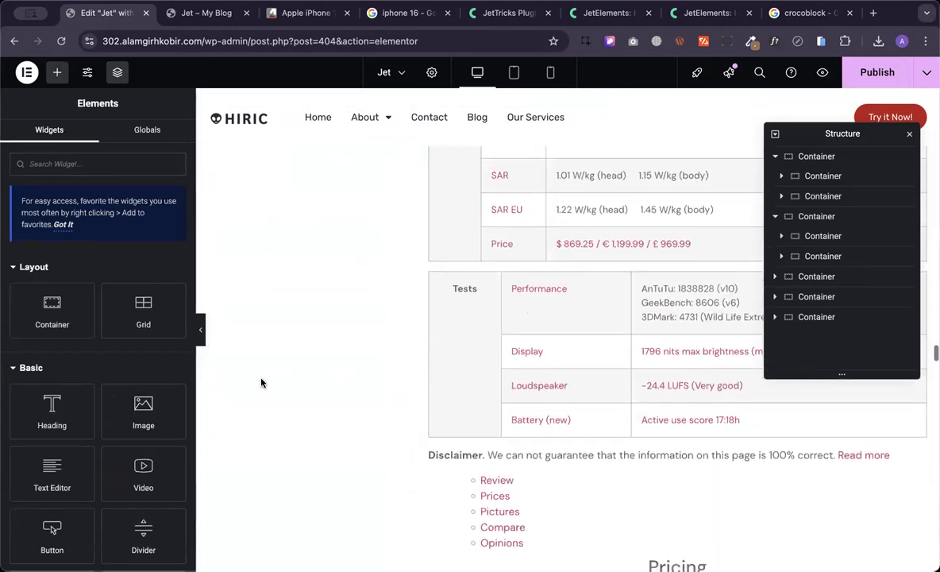
scroll(261, 383, "up", 15)
right_click(213, 264)
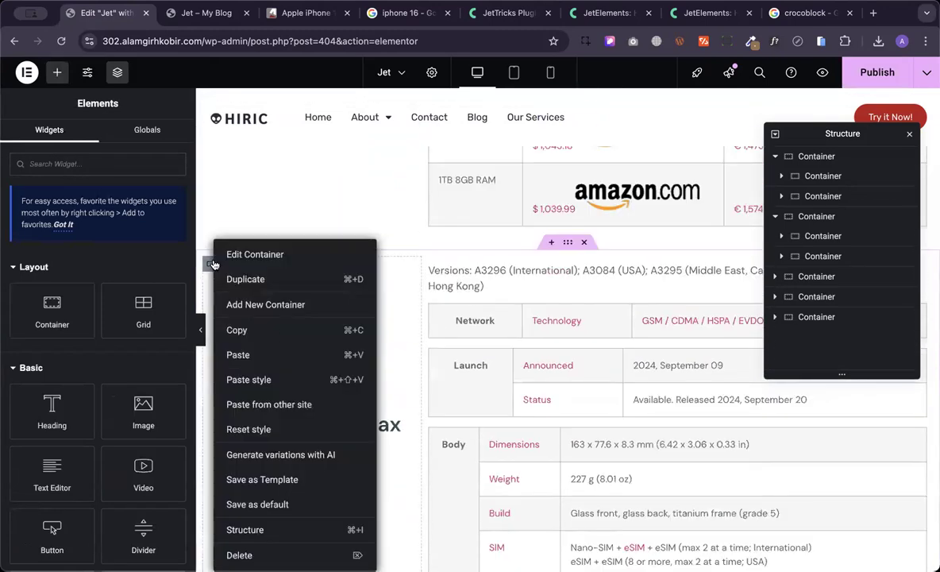
scroll(260, 380, "down", 10)
scroll(259, 382, "down", 5)
scroll(259, 379, "up", 8)
right_click(224, 313)
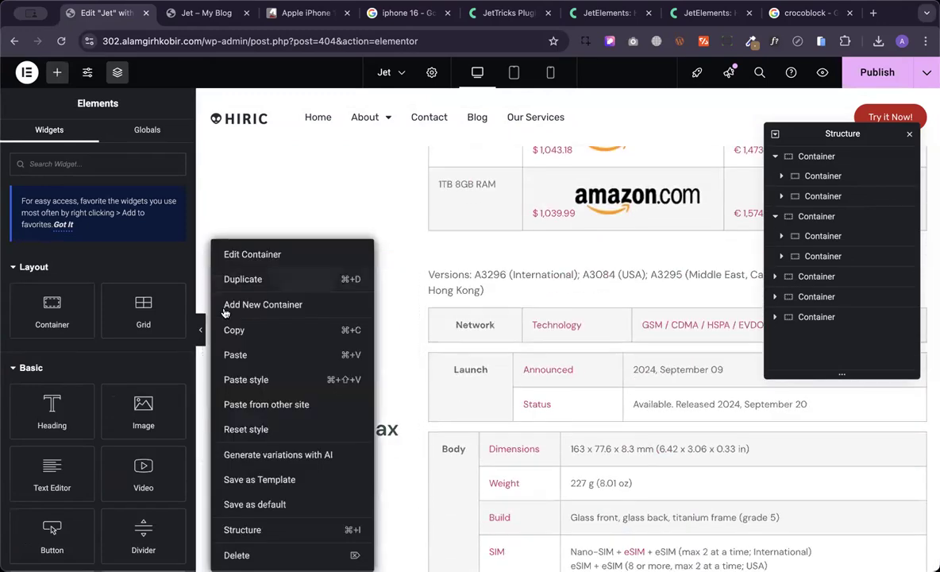
left_click(246, 378)
scroll(252, 371, "down", 10)
scroll(253, 373, "down", 15)
Publish the Jet page with all phone columns sticky, then add a new browser tab.
left_click(861, 80)
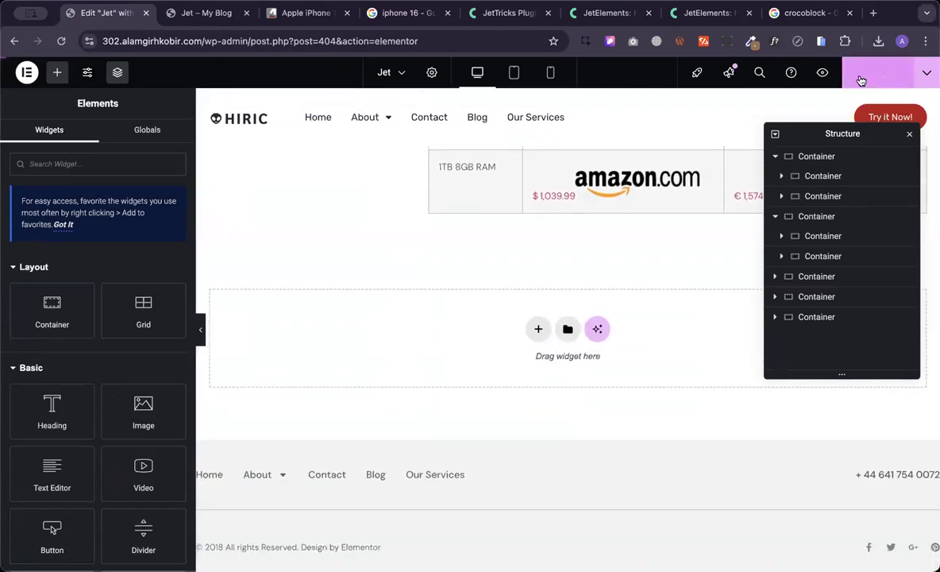
scroll(399, 278, "up", 5)
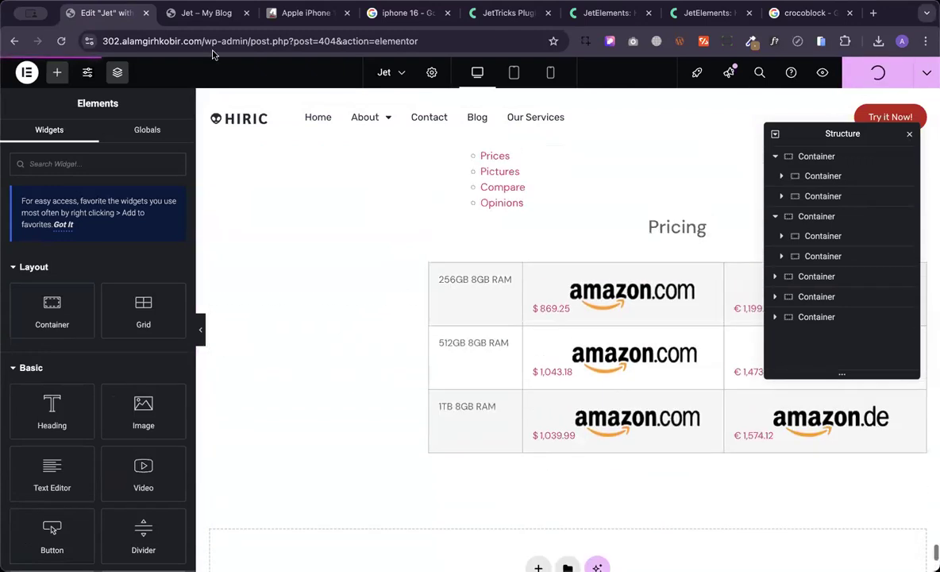
right_click(130, 21)
left_click(144, 27)
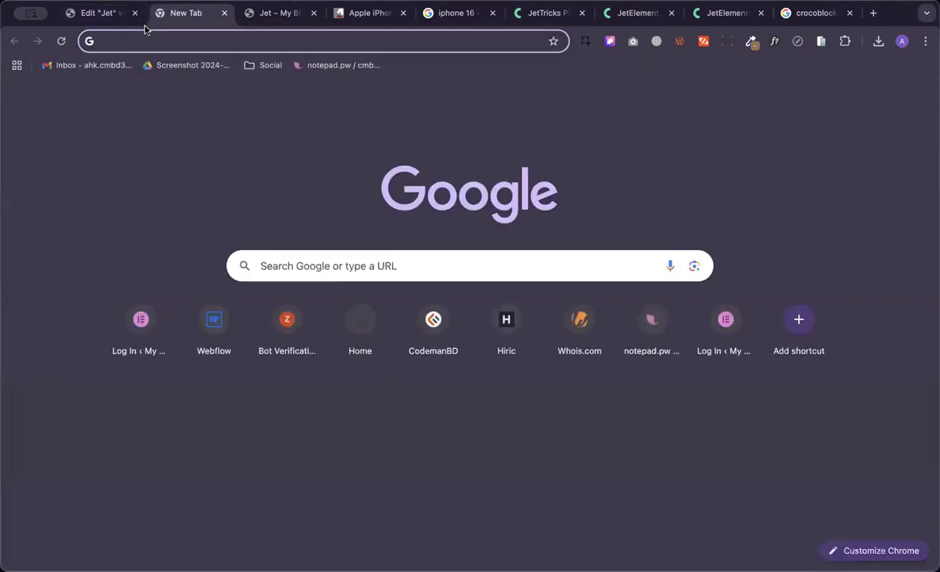
type("Ihon")
key("super+a")
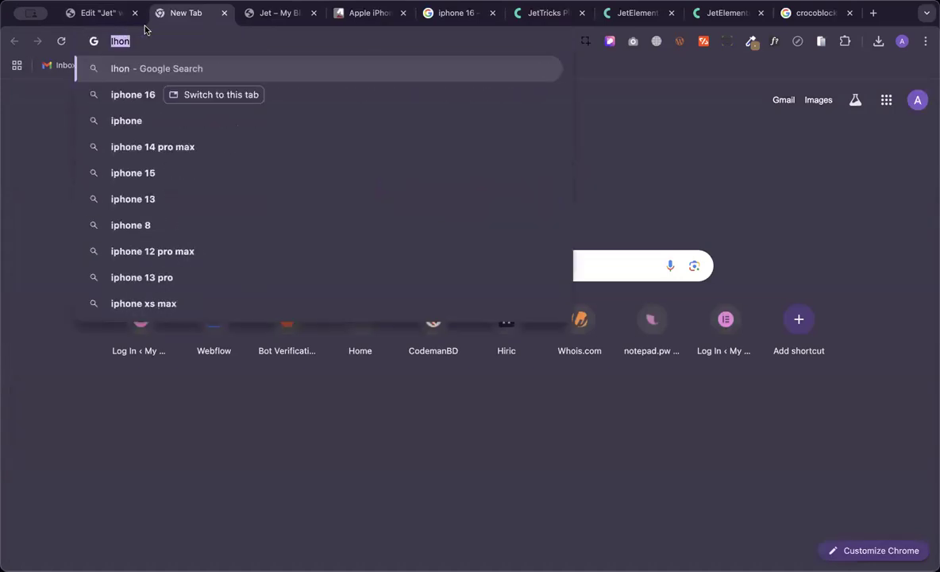
type("i")
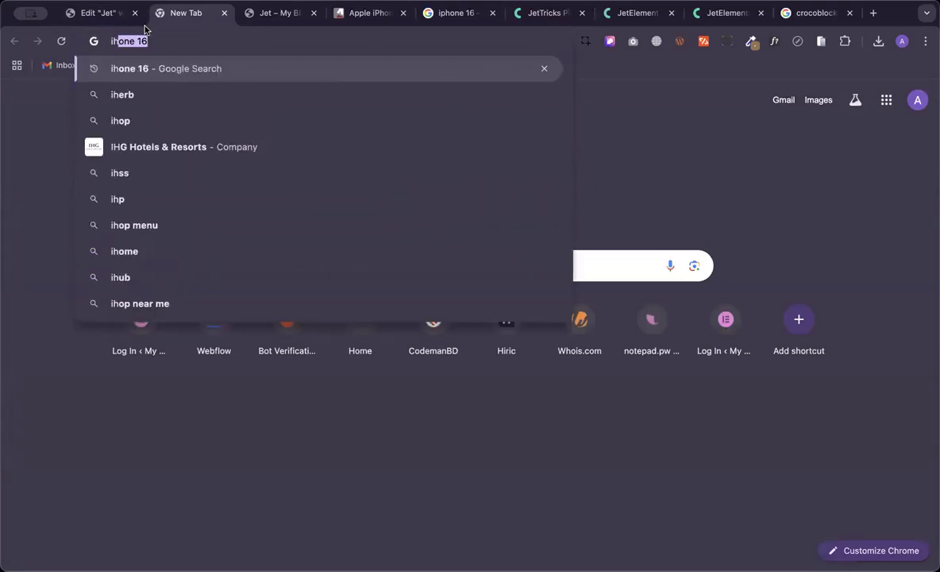
type("hone 10")
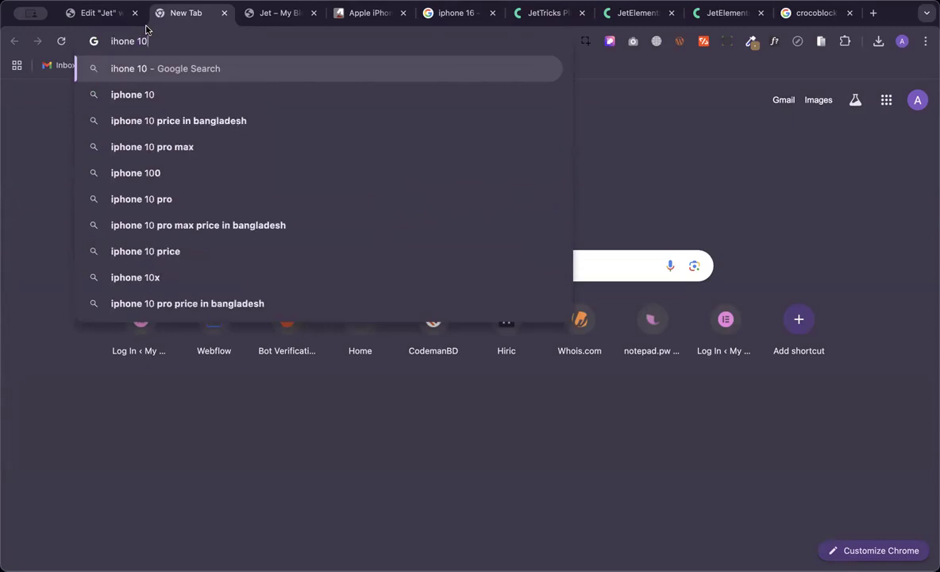
key("BackSpace")
key("BackSpace")
type("x")
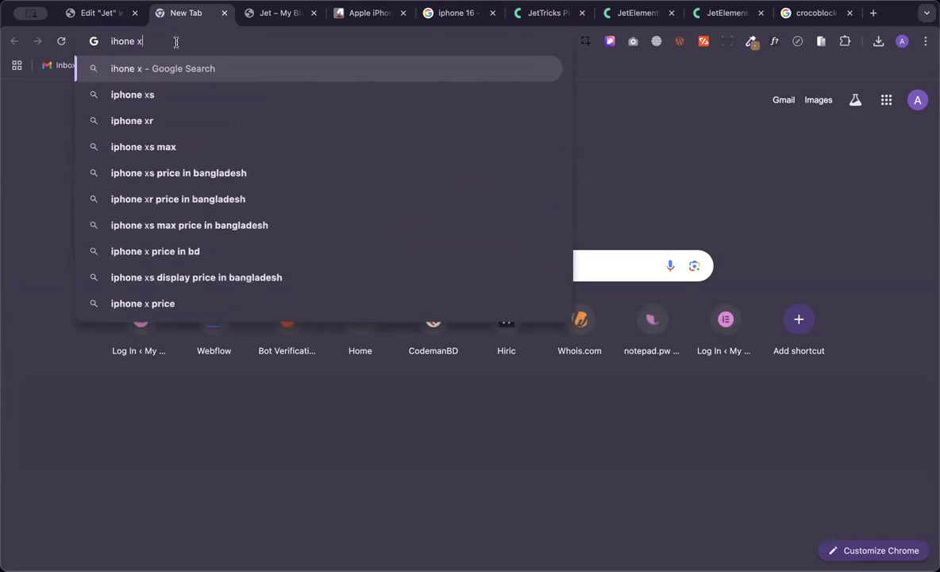
type("s max")
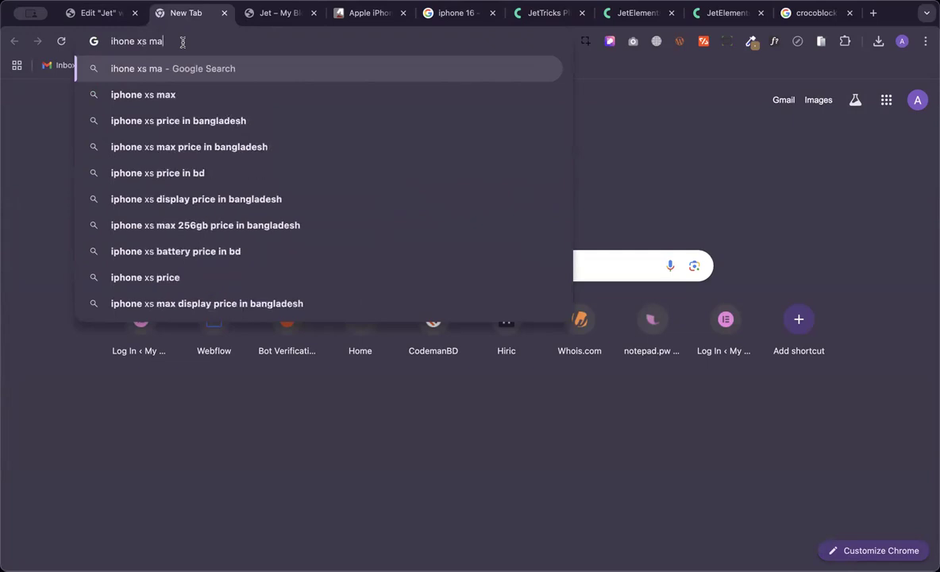
key("Return")
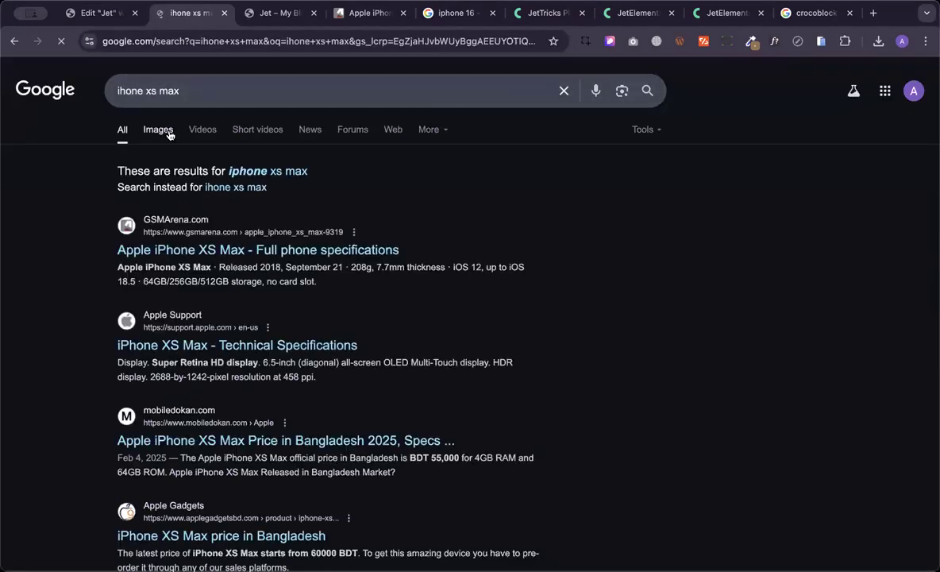
left_click(144, 128)
left_click_drag(186, 91, 158, 91)
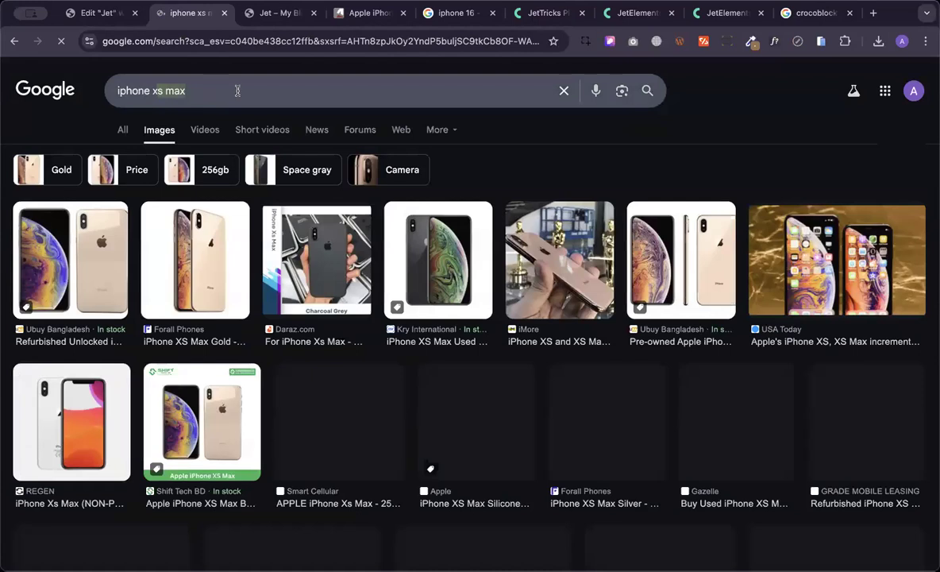
key("BackSpace")
key("Return")
left_click(236, 91)
key("BackSpace")
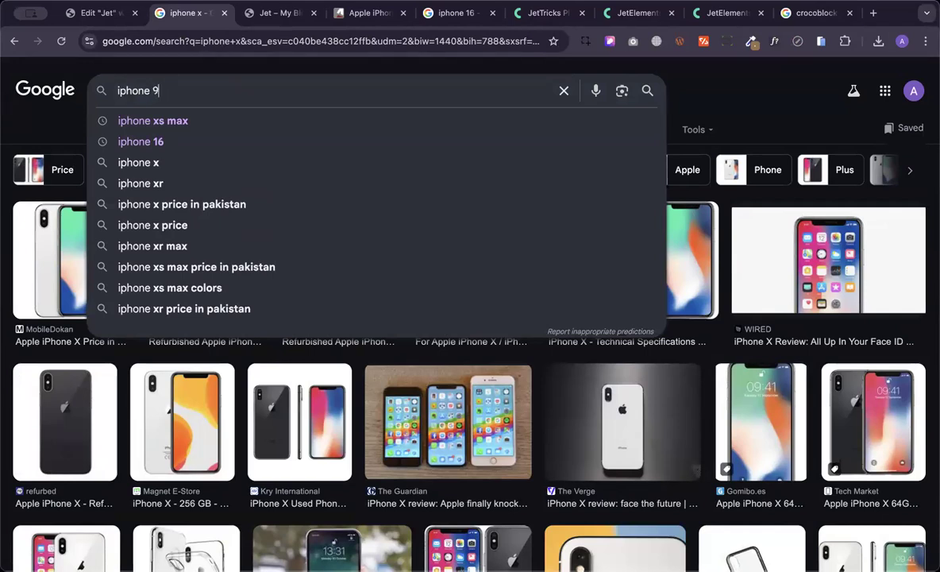
type("9")
key("Return")
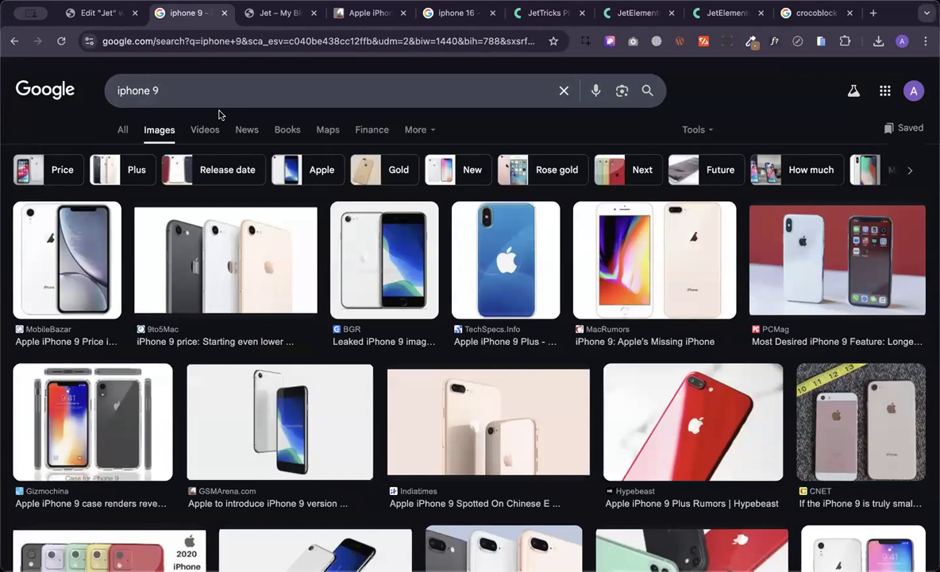
left_click(146, 88)
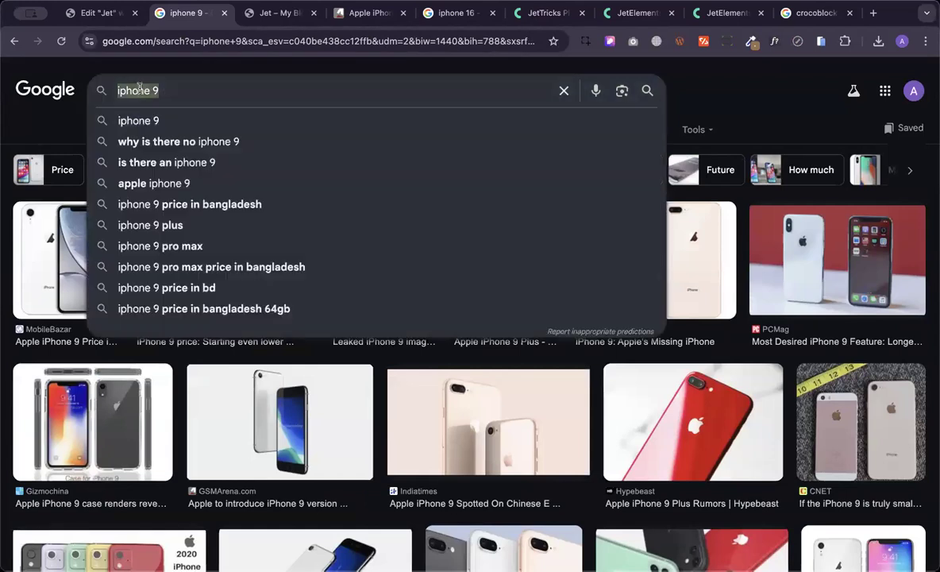
key("super+w")
left_click(148, 21)
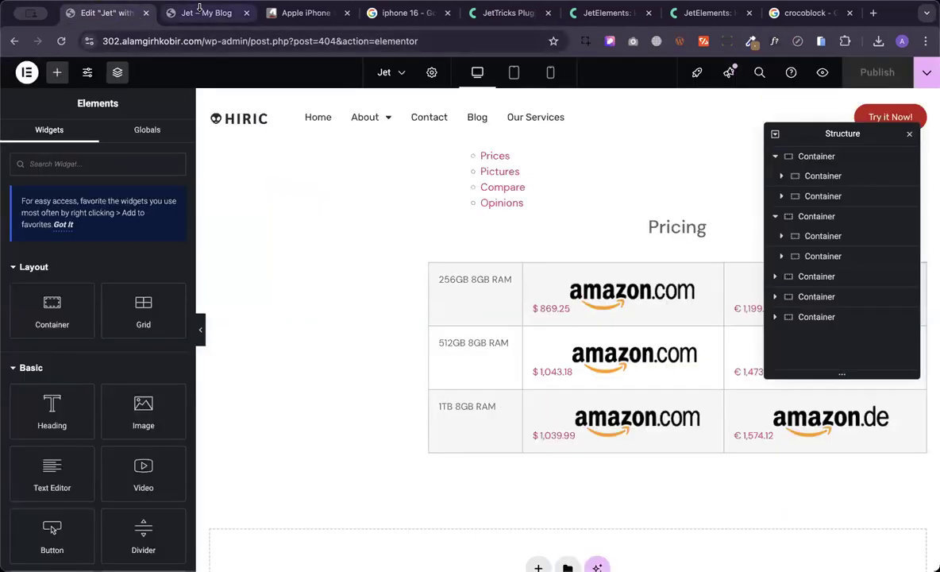
Scroll through the Jet page preview to check the layout.
left_click(191, 15)
scroll(233, 148, "up", 10)
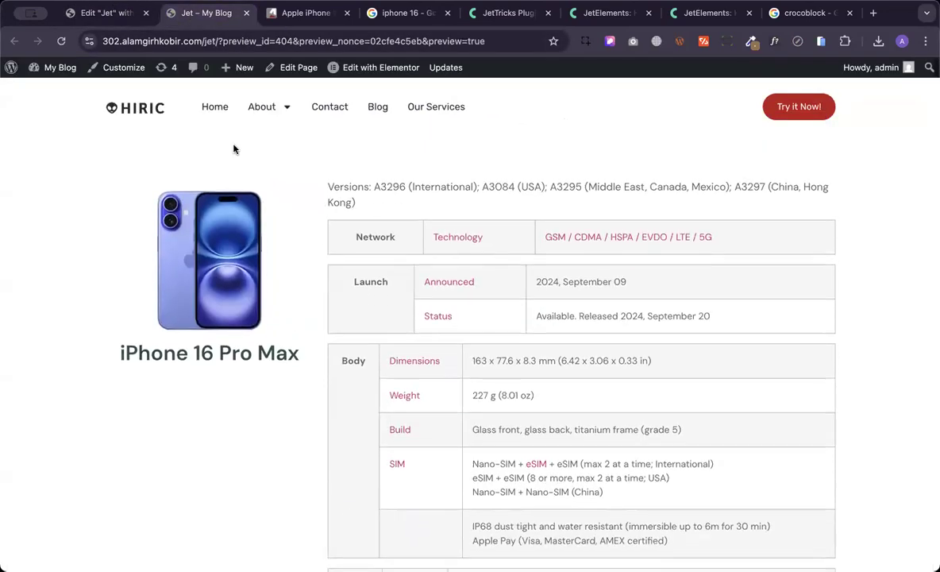
scroll(307, 212, "down", 3)
scroll(310, 222, "up", 5)
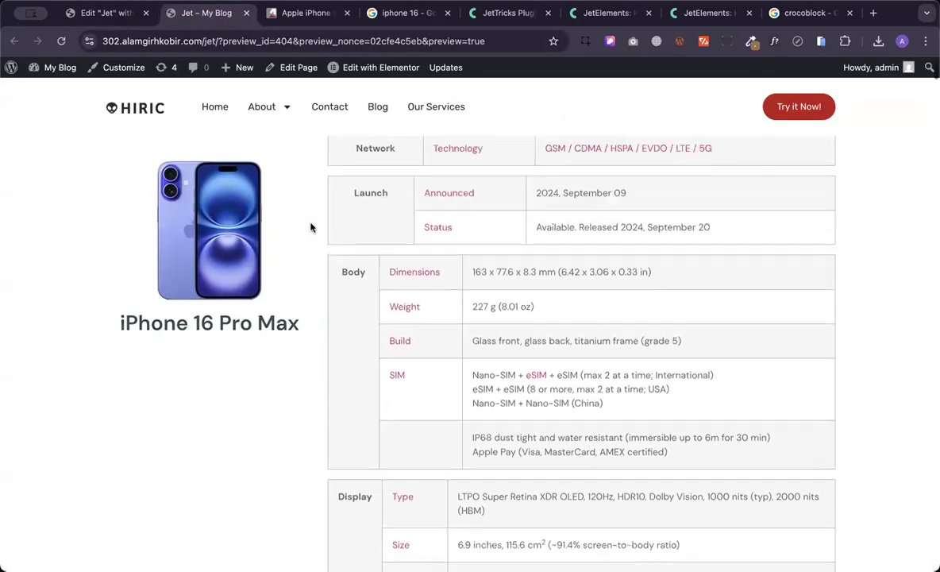
scroll(374, 207, "down", 2)
scroll(337, 323, "down", 15)
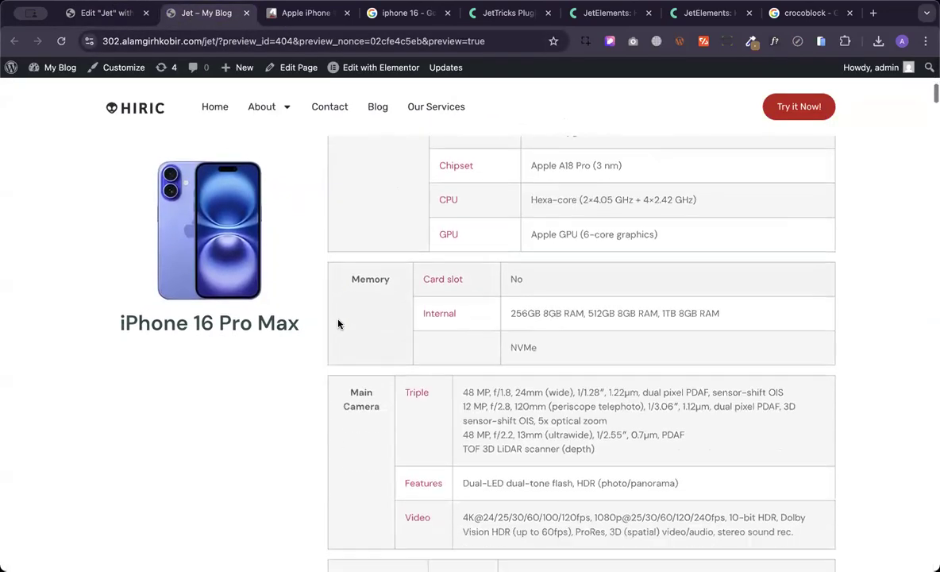
scroll(338, 322, "up", 10)
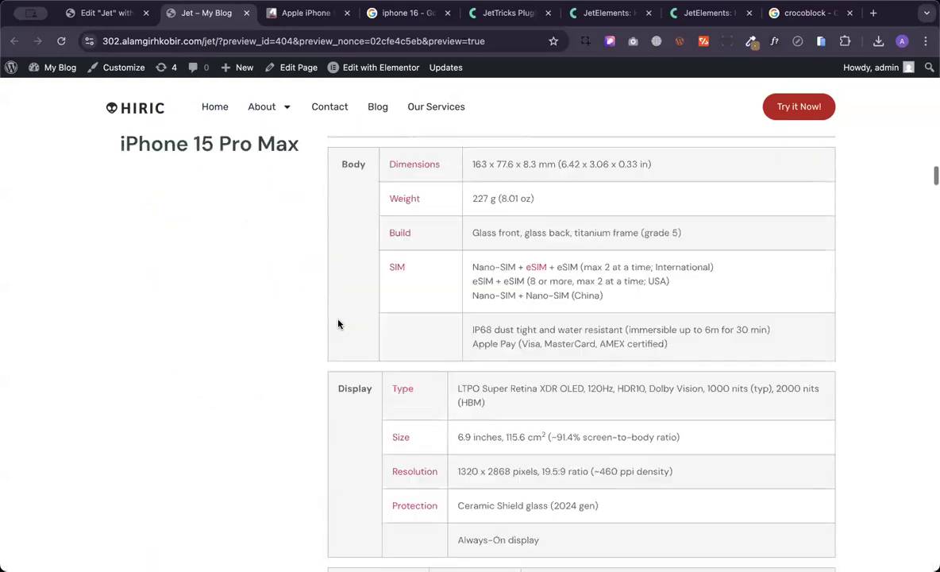
Reload the Jet page at its plain /jet address without the preview query string.
left_click(61, 41)
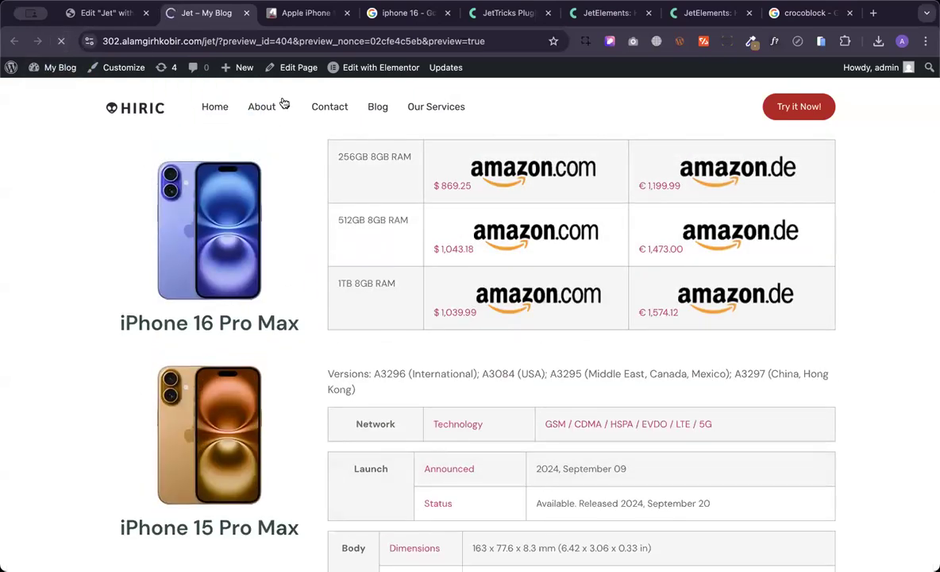
left_click_drag(204, 41, 478, 40)
key("BackSpace")
key("Return")
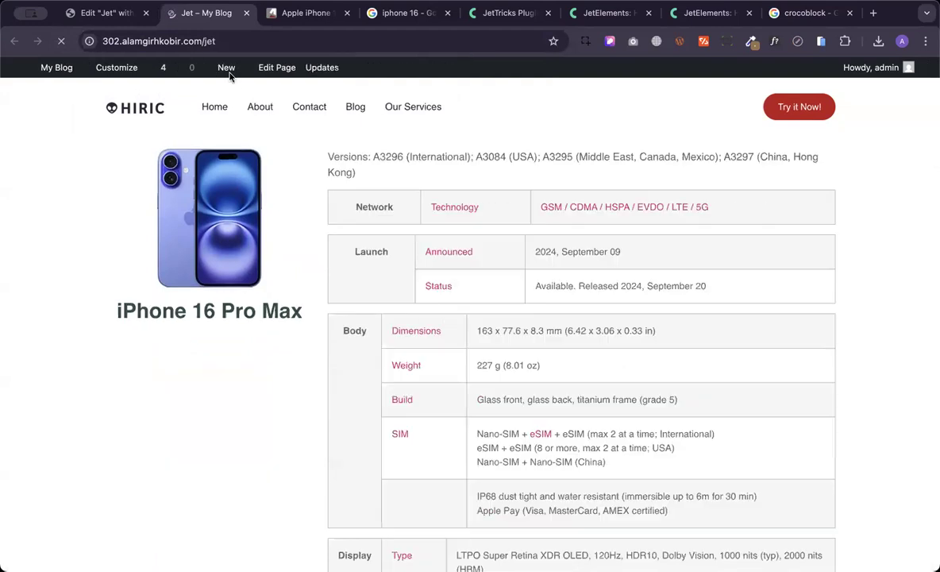
Scroll the live page to confirm each phone image and heading stays pinned beside its spec table.
scroll(328, 317, "down", 10)
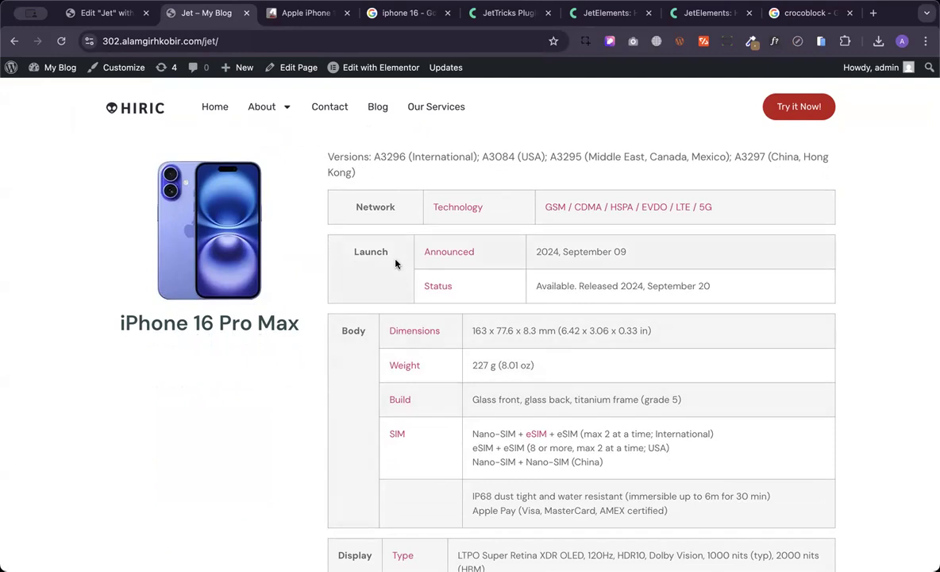
scroll(355, 280, "down", 3)
scroll(355, 281, "up", 3)
scroll(383, 351, "down", 11)
scroll(383, 351, "down", 20)
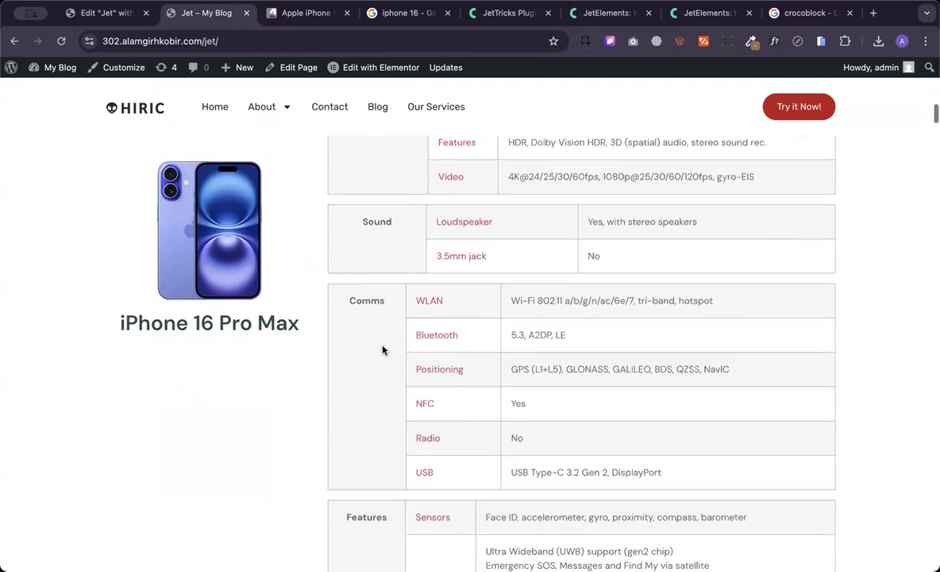
scroll(382, 346, "down", 20)
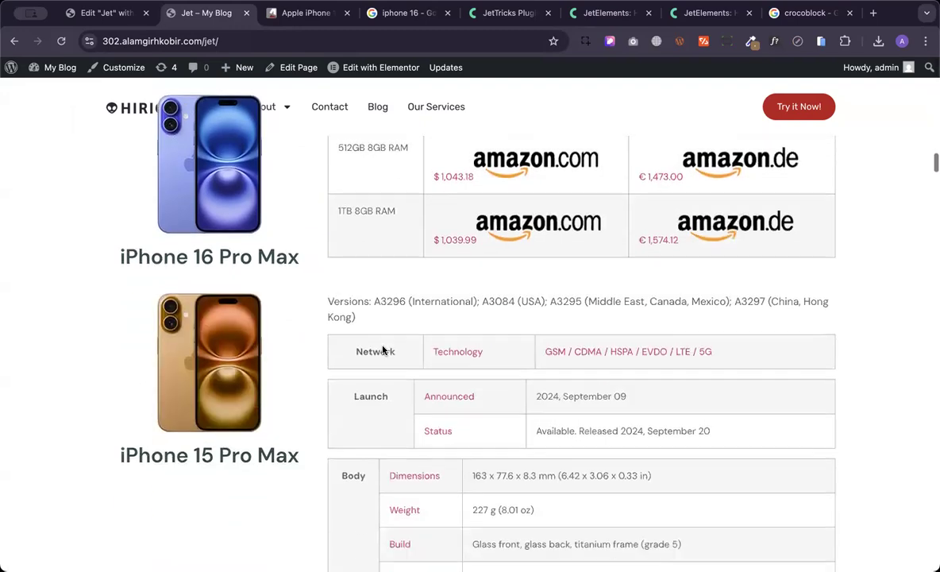
scroll(382, 351, "down", 20)
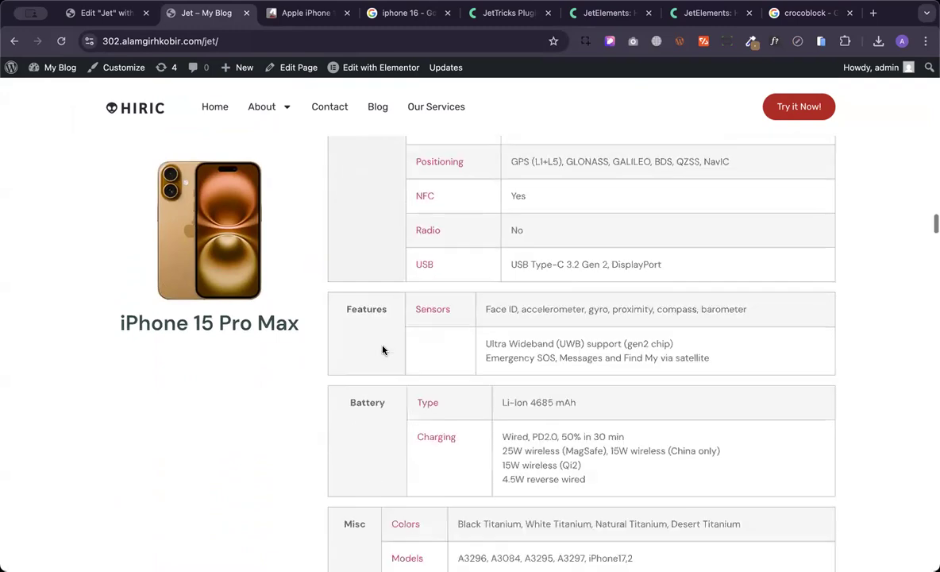
scroll(382, 350, "down", 20)
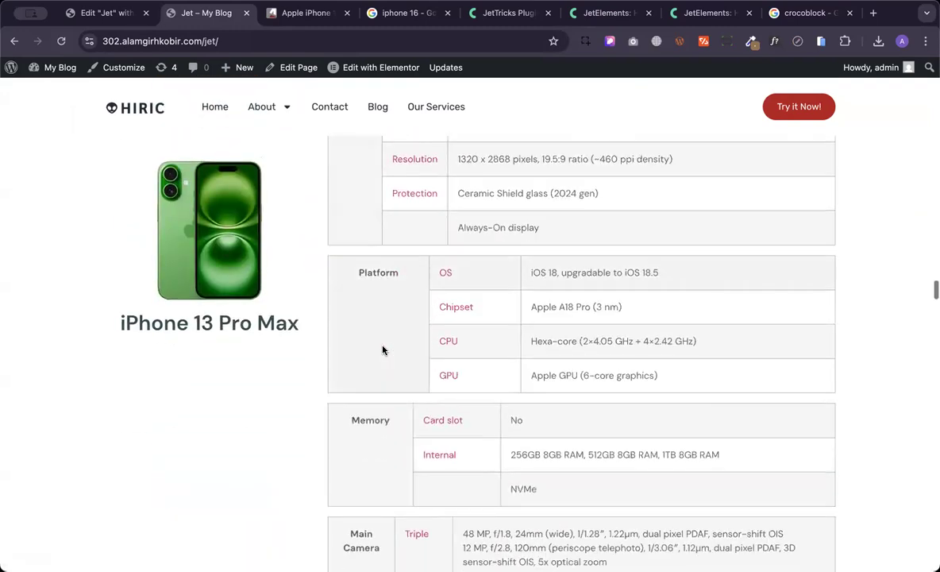
scroll(382, 350, "down", 20)
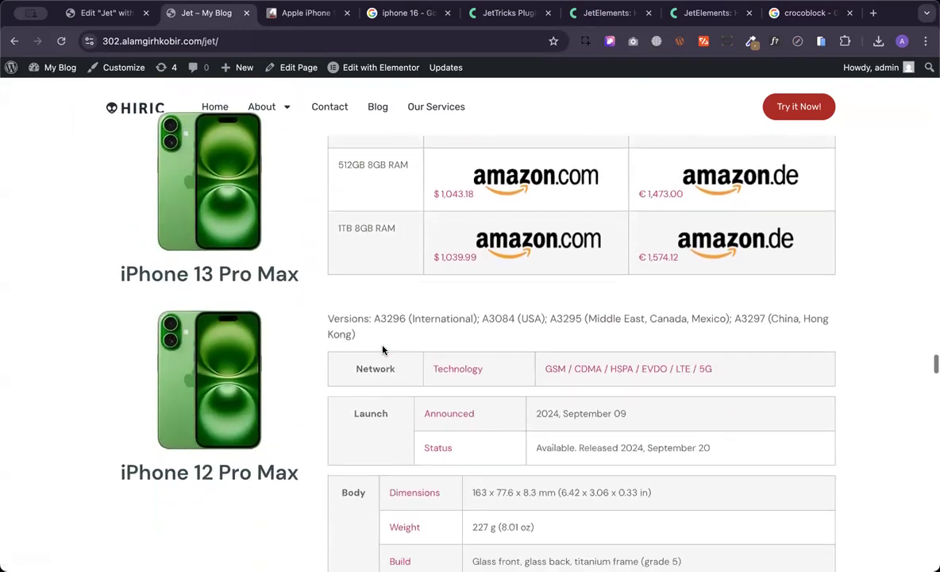
scroll(381, 146, "down", 20)
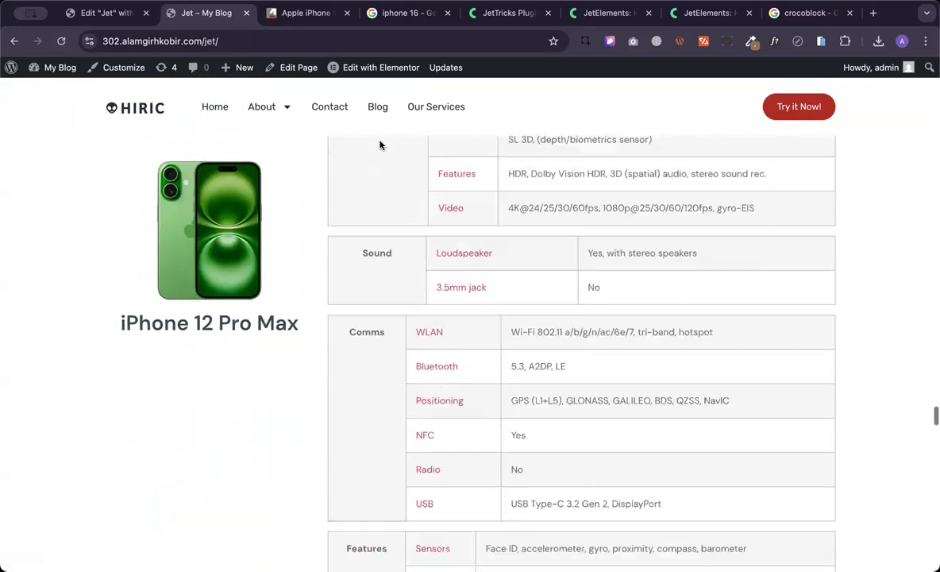
scroll(382, 146, "up", 20)
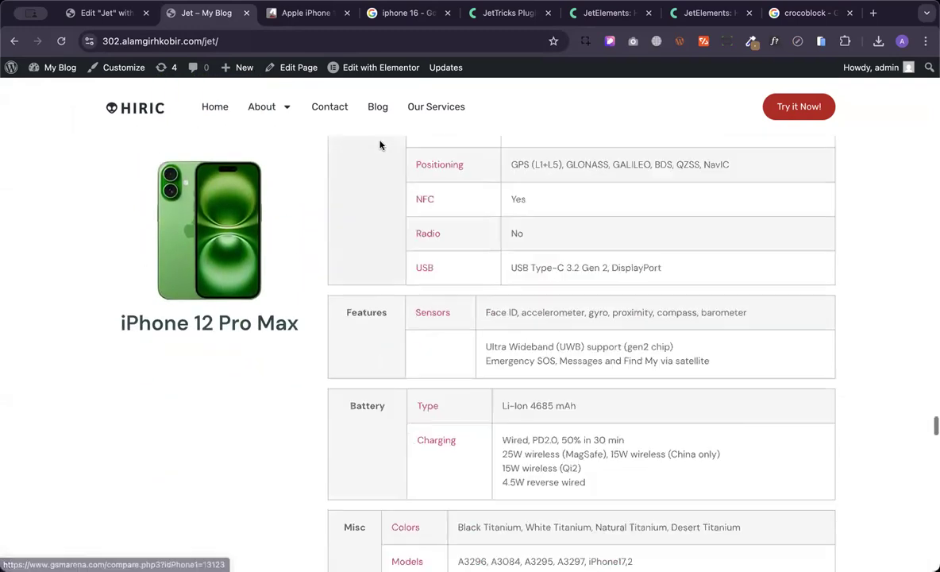
scroll(380, 145, "up", 20)
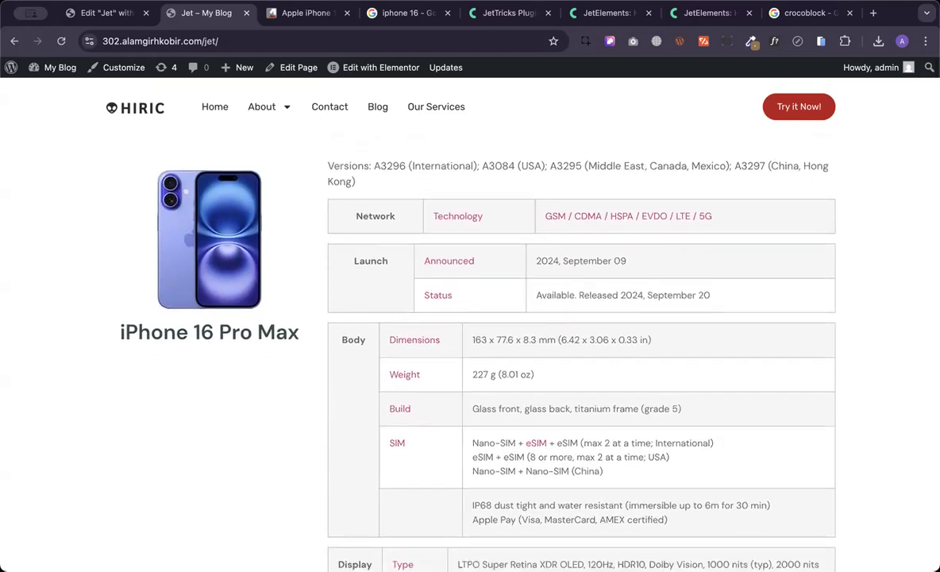
left_click(64, 15)
Select the outer container holding both iPhone columns and show its Advanced settings.
scroll(387, 211, "up", 15)
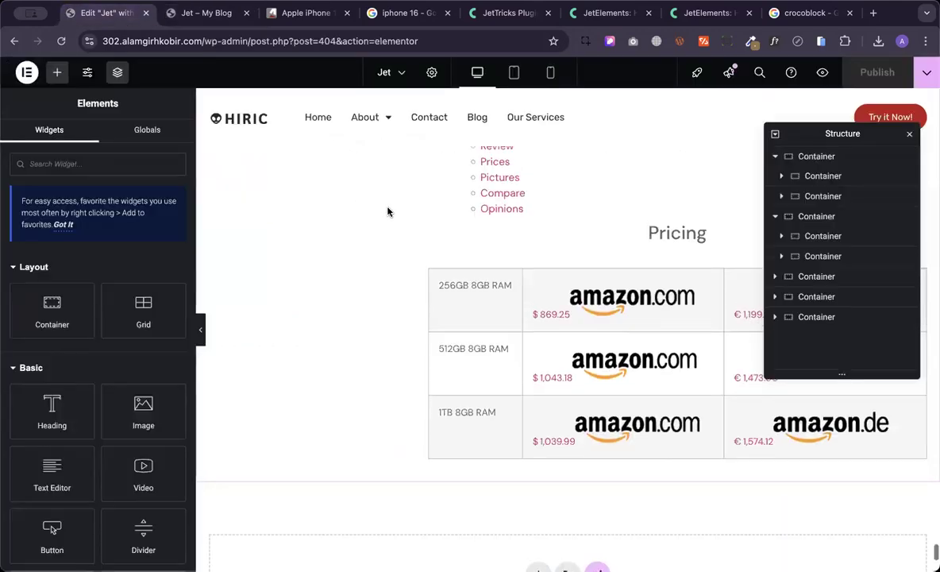
scroll(388, 211, "down", 5)
scroll(388, 211, "down", 5)
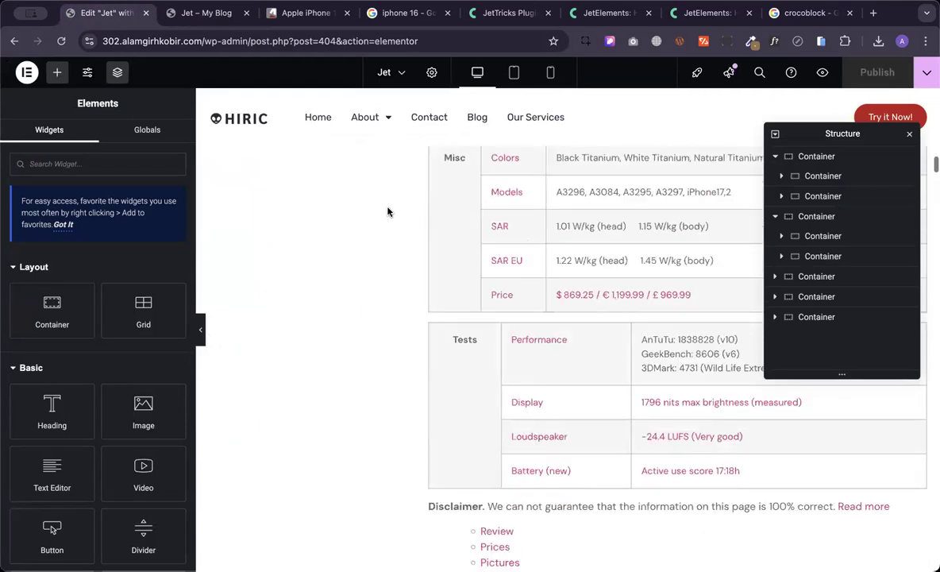
scroll(387, 212, "up", 15)
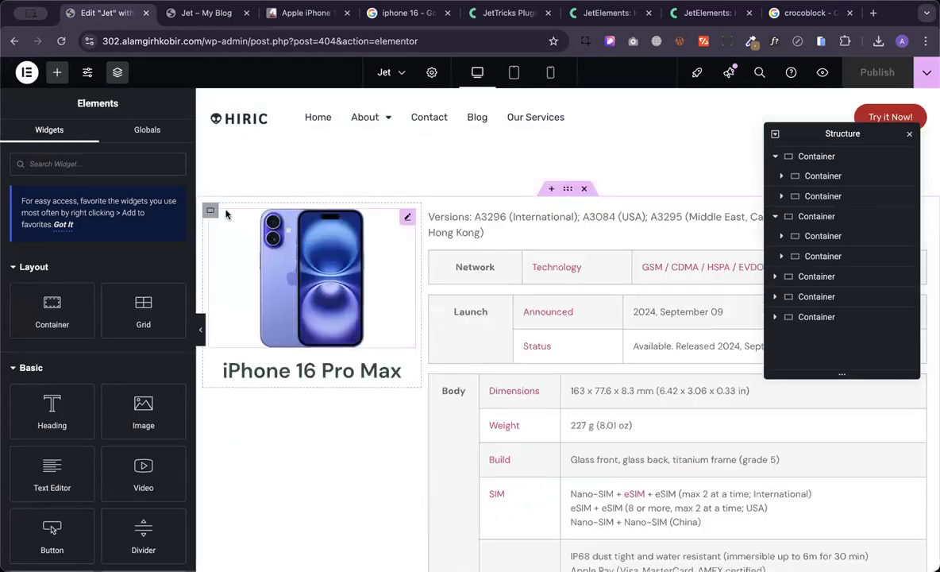
left_click(353, 205)
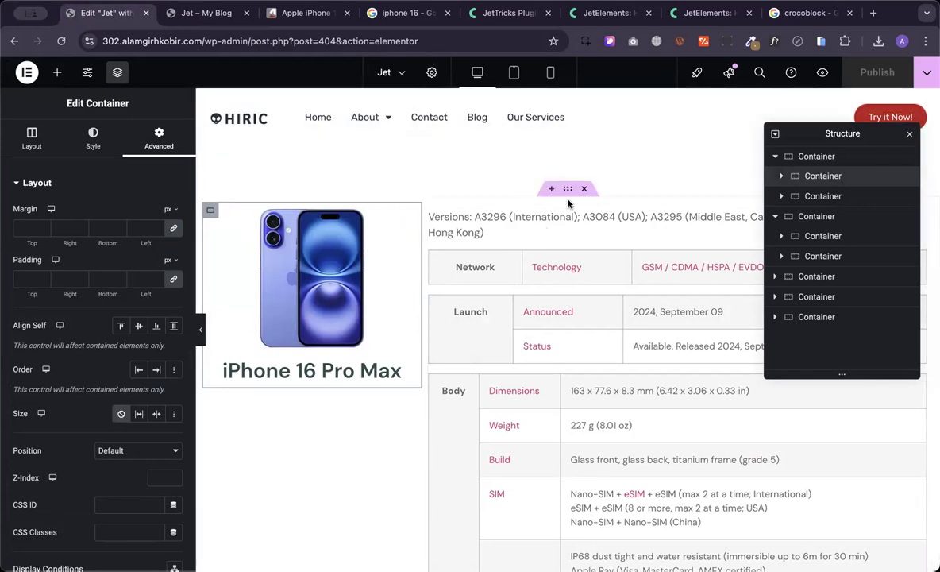
left_click(568, 189)
left_click(159, 143)
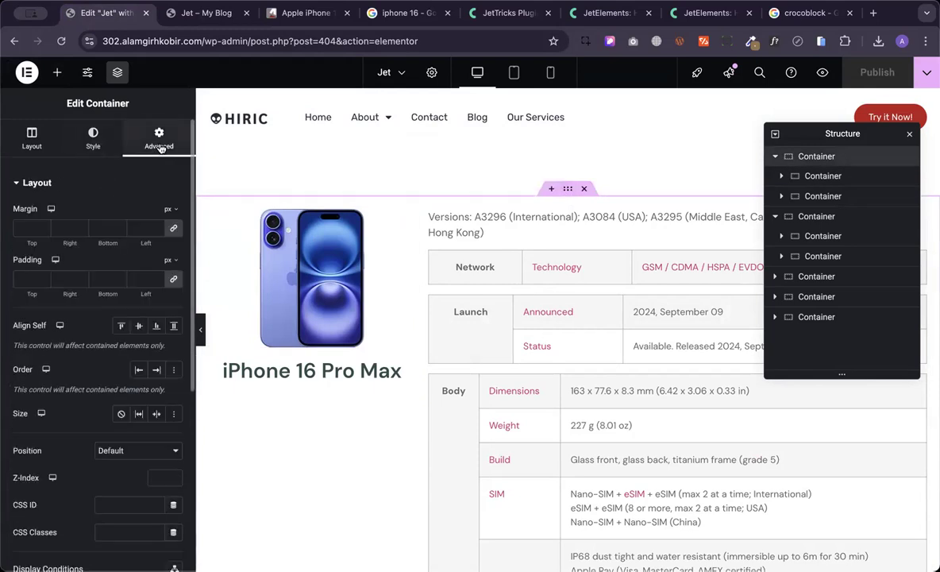
left_click(302, 13)
left_click(102, 13)
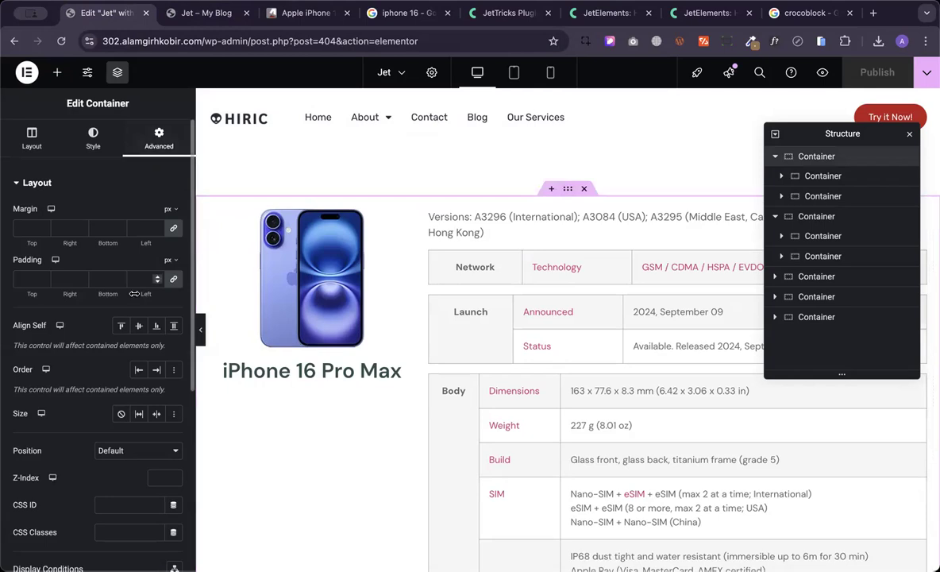
Set JetTricks Enable Particles to Yes and follow the 'Here!' link to the particles generator.
scroll(74, 441, "down", 3)
left_click(41, 494)
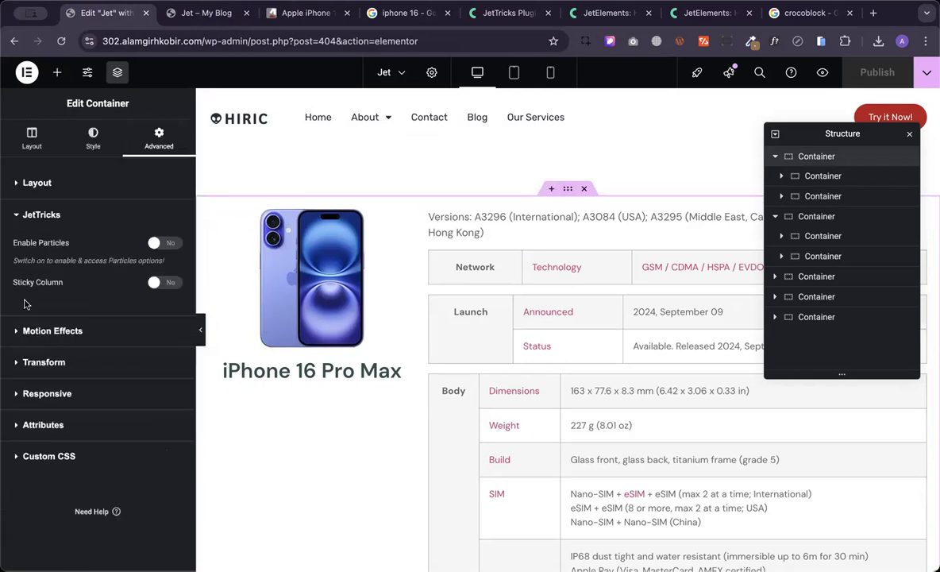
left_click(162, 243)
scroll(80, 285, "down", 1)
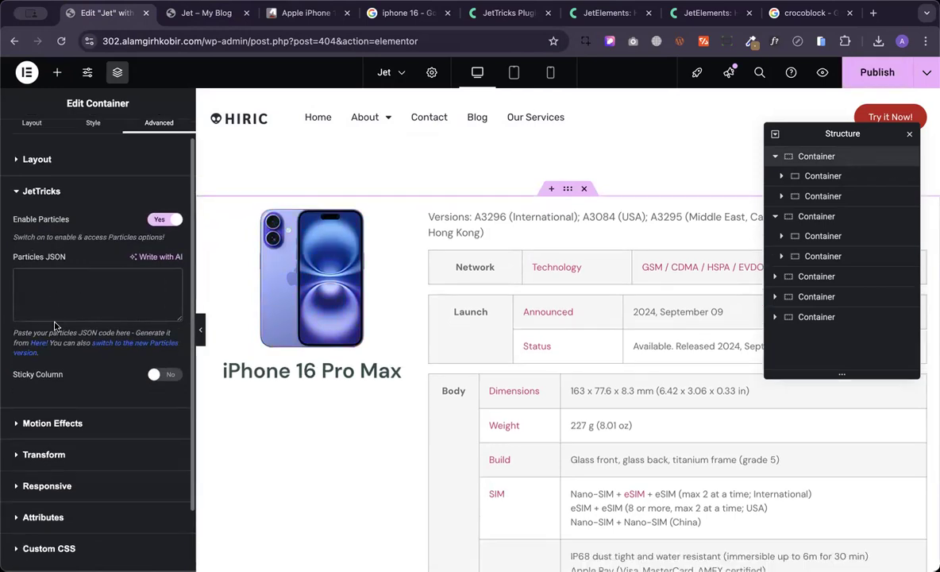
left_click_drag(15, 333, 36, 348)
left_click(36, 348)
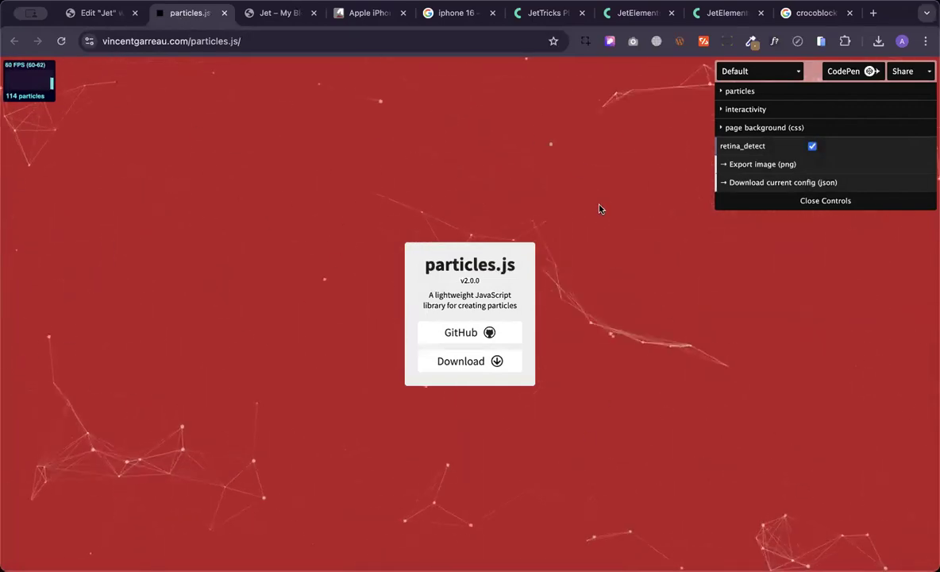
Pick the NASA preset from the particles.js preset list to show the starry demo.
left_click(759, 70)
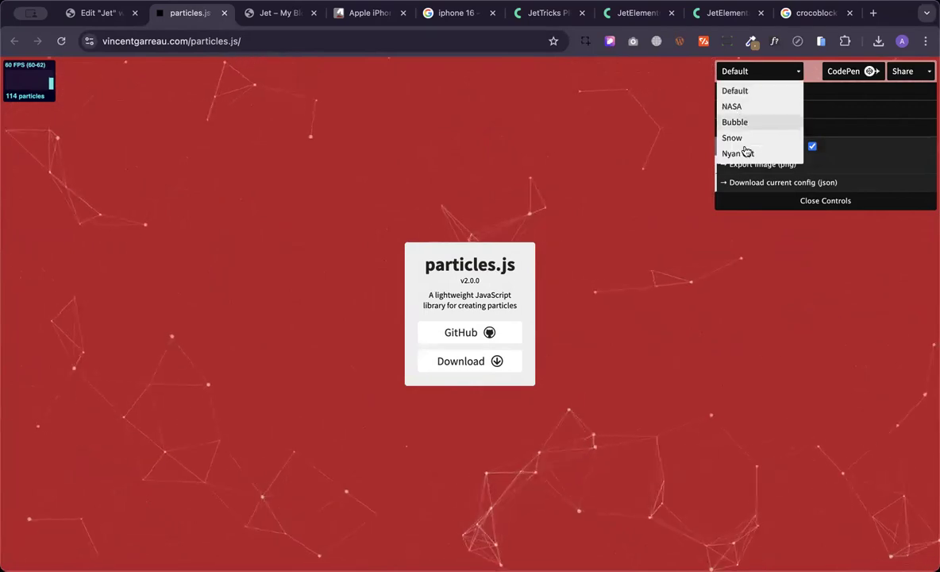
left_click(738, 108)
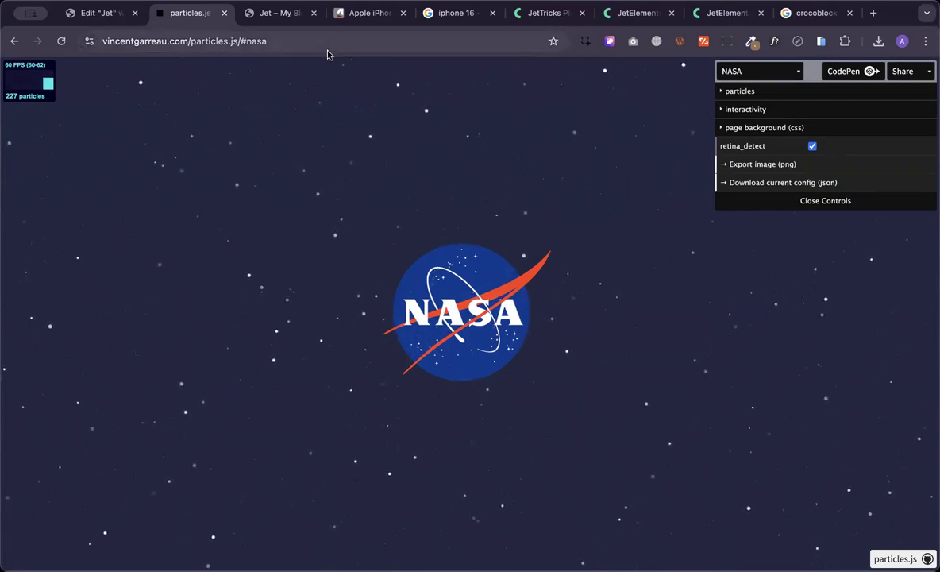
left_click(453, 12)
Search 'bigganpic' from the address bar and open the BigganPiC YouTube channel result.
left_click(382, 41)
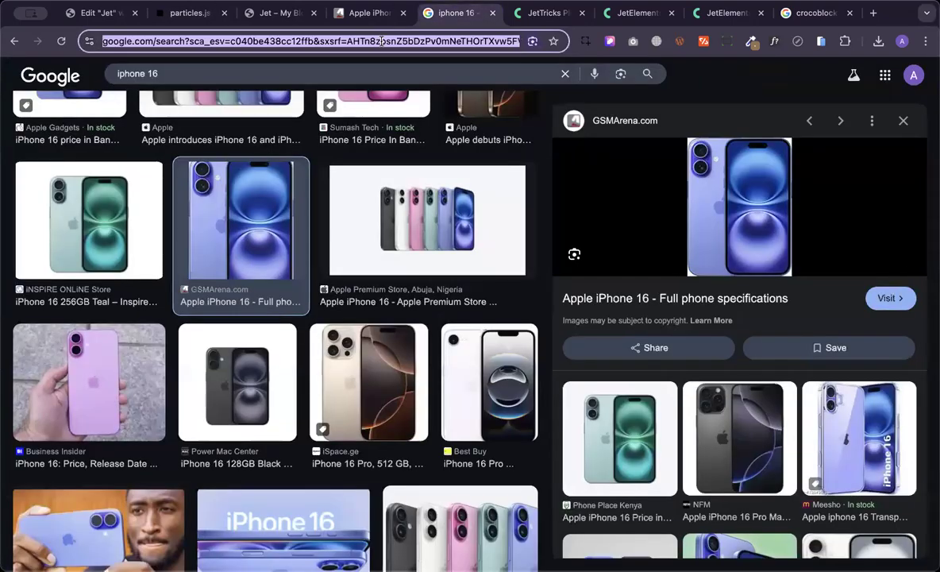
type("biggan")
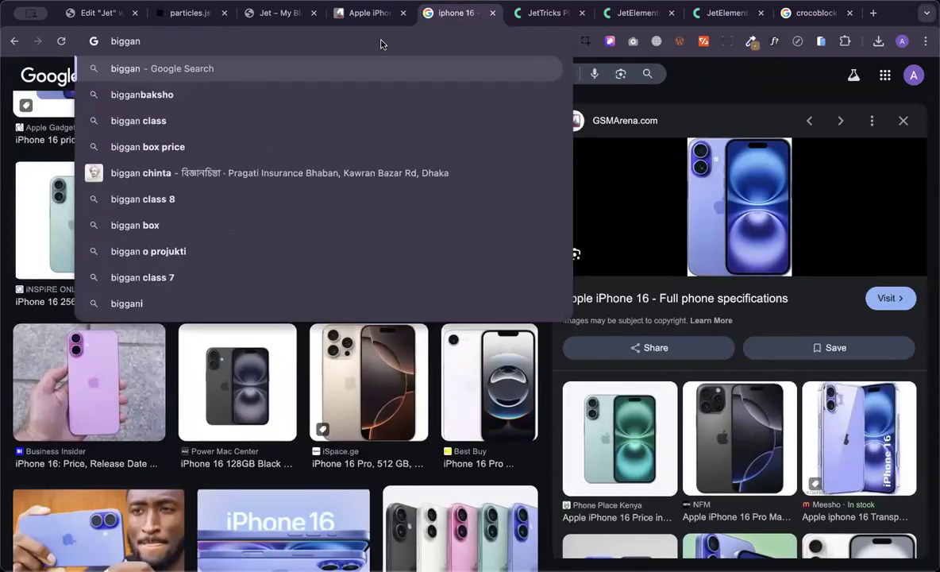
type("pic")
key("Return")
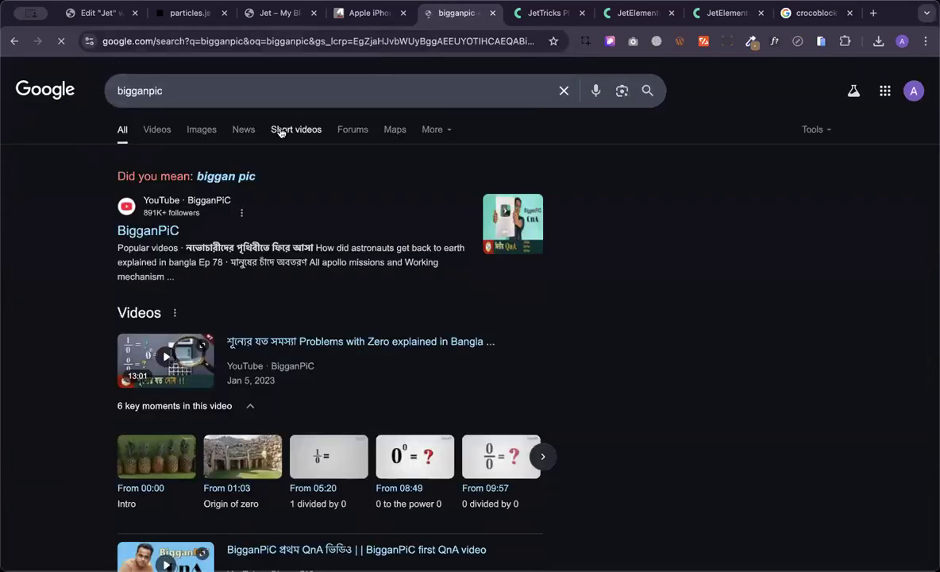
left_click(154, 228)
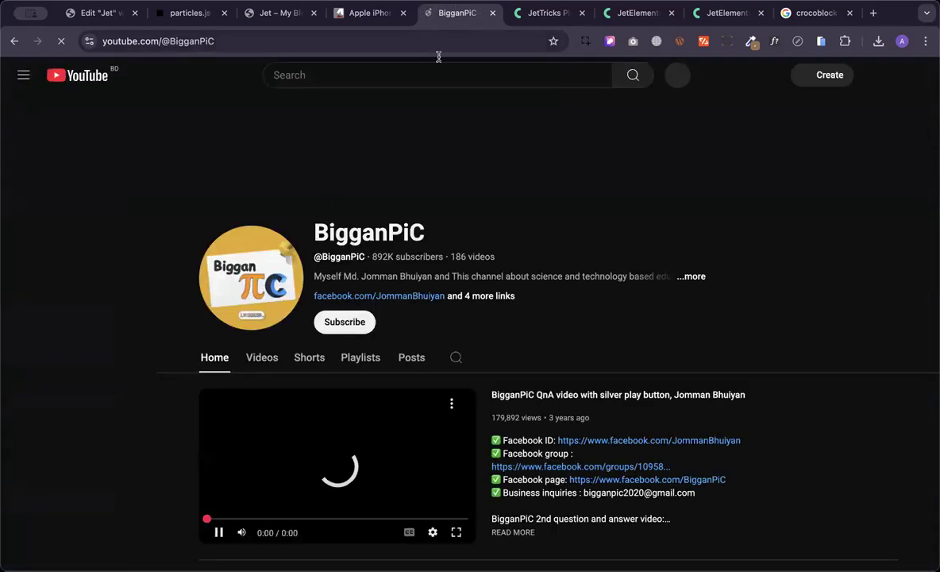
Show the BigganPiC channel's Videos tab and scroll through its latest uploads.
left_click(265, 357)
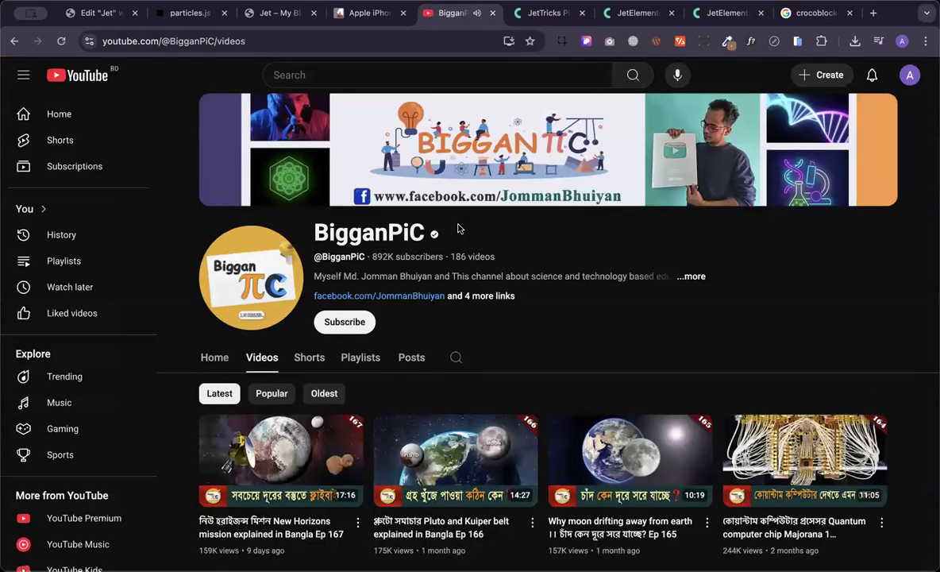
scroll(457, 228, "down", 3)
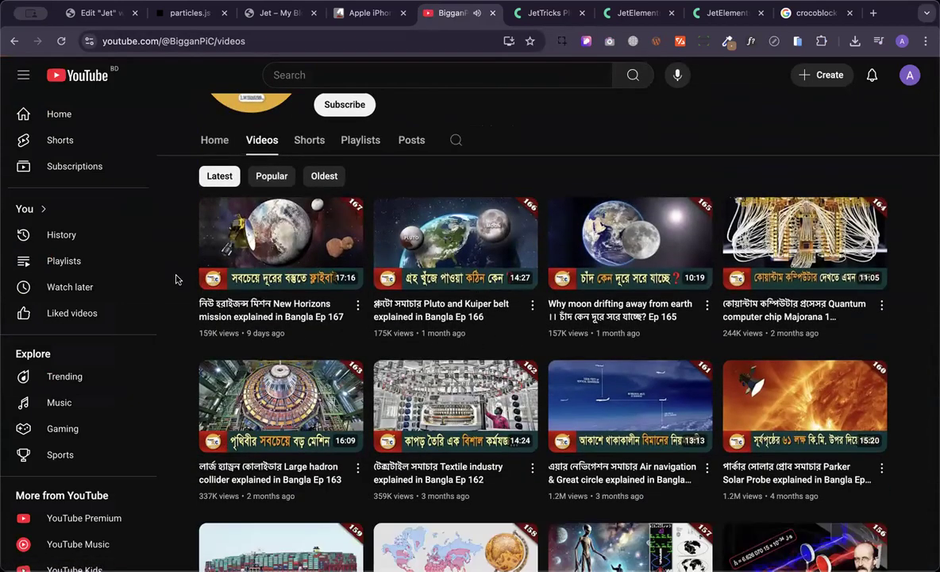
scroll(367, 220, "up", 3)
scroll(484, 207, "up", 1)
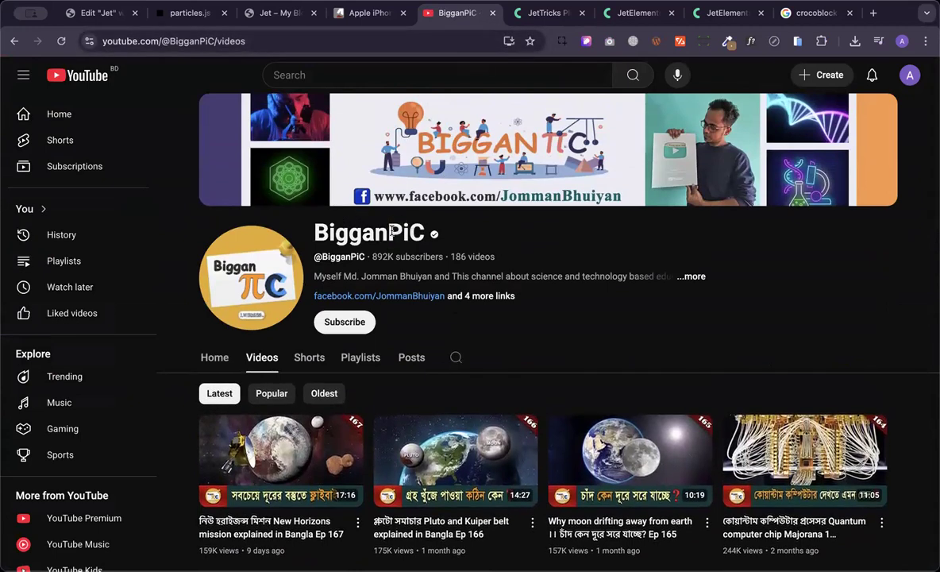
left_click(413, 245)
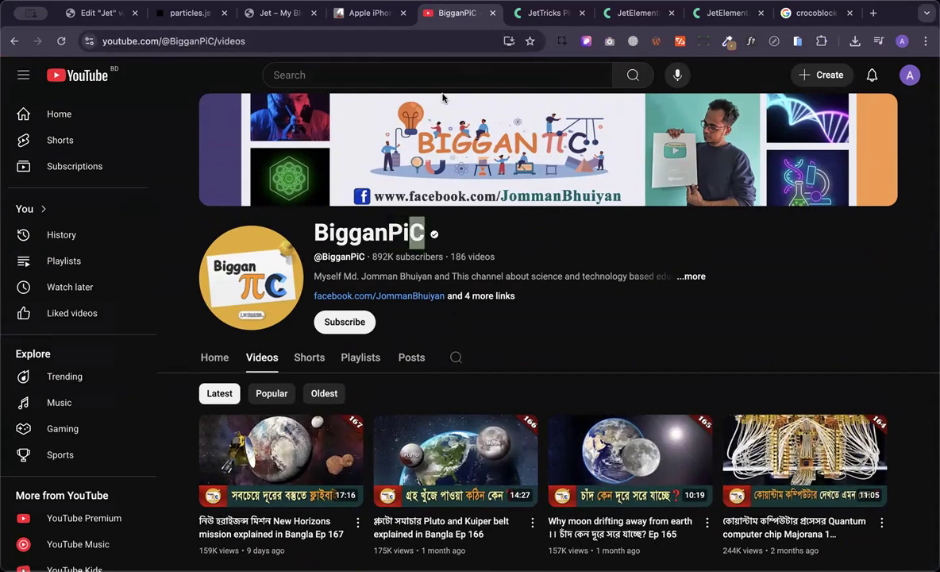
Back on the NASA demo, set particle number to 365 and density area to 473.
left_click(350, 13)
left_click(186, 16)
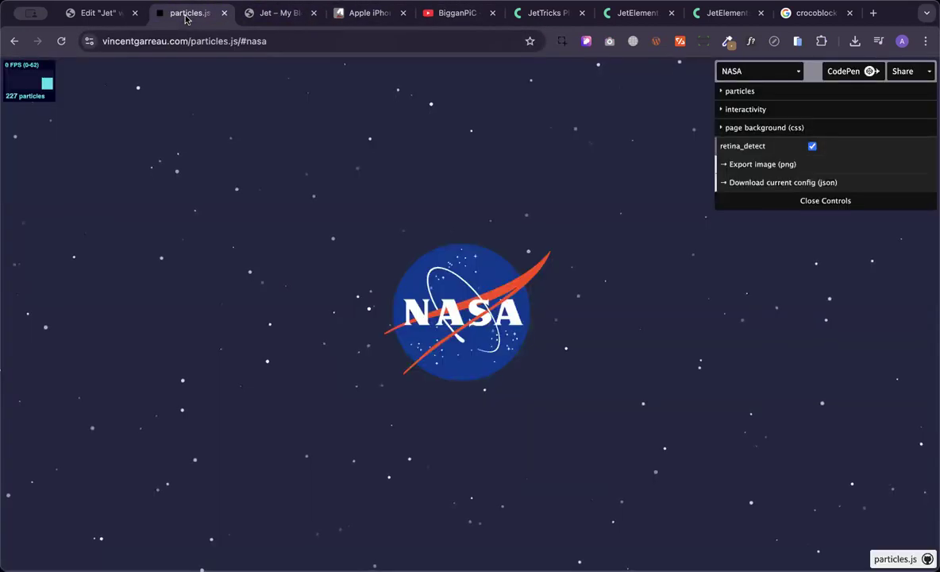
left_click(764, 73)
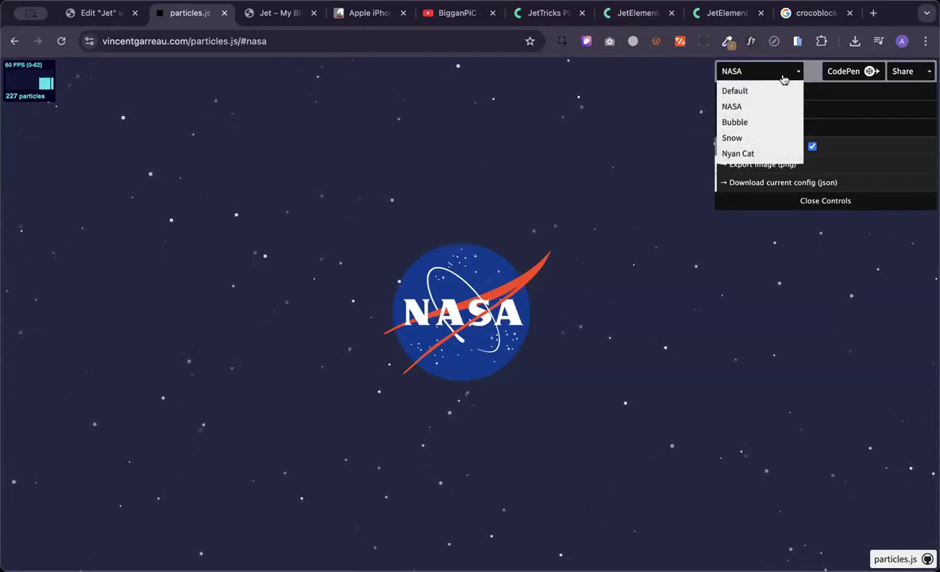
left_click(760, 73)
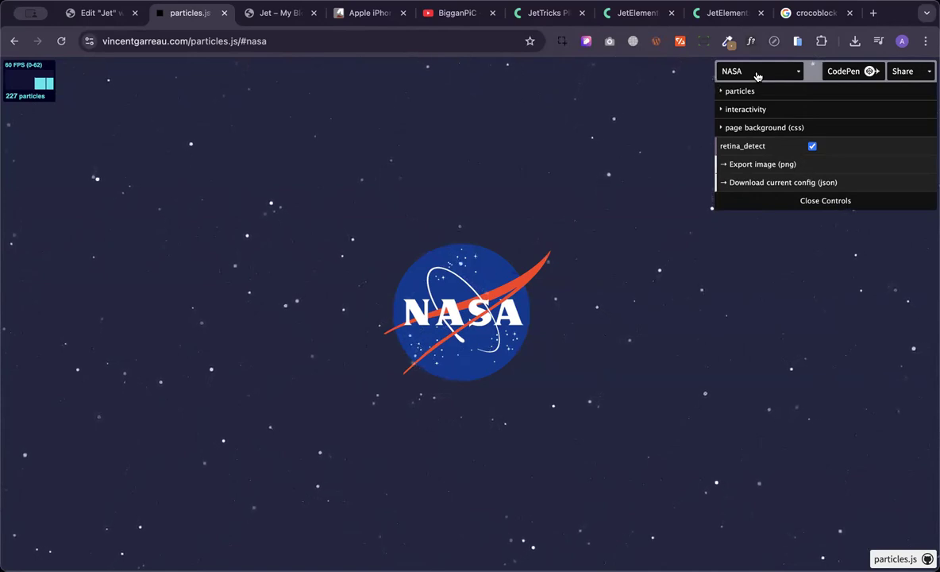
left_click(751, 73)
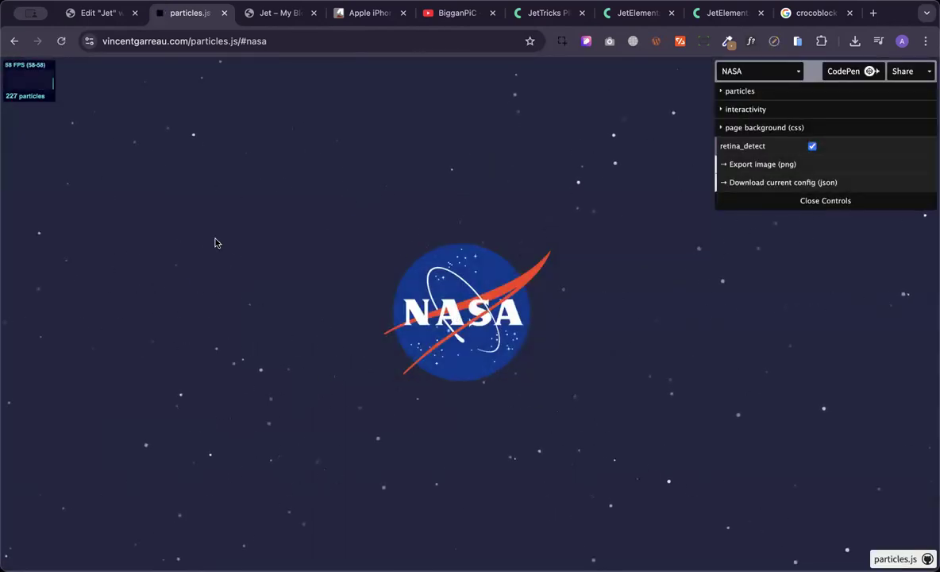
left_click(731, 91)
left_click(733, 110)
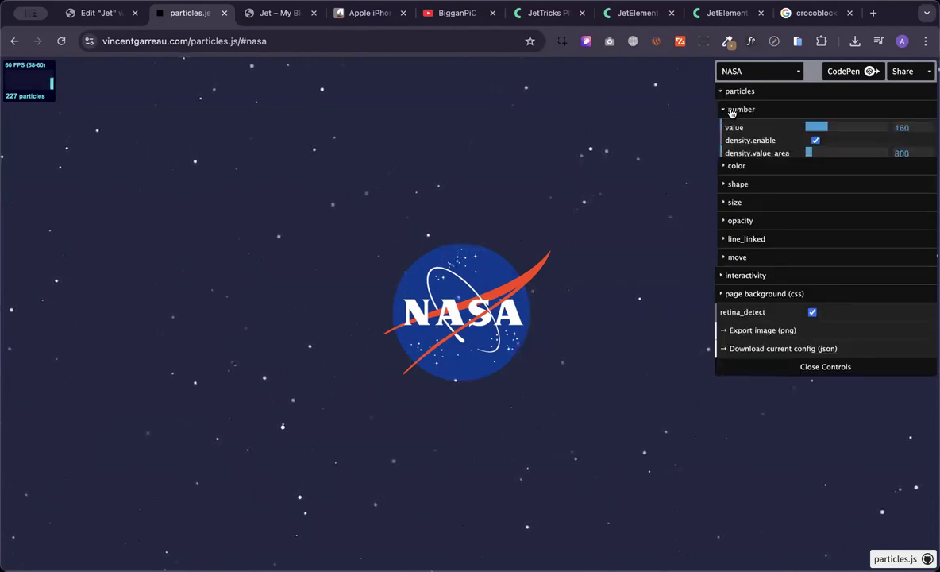
left_click_drag(834, 126, 856, 126)
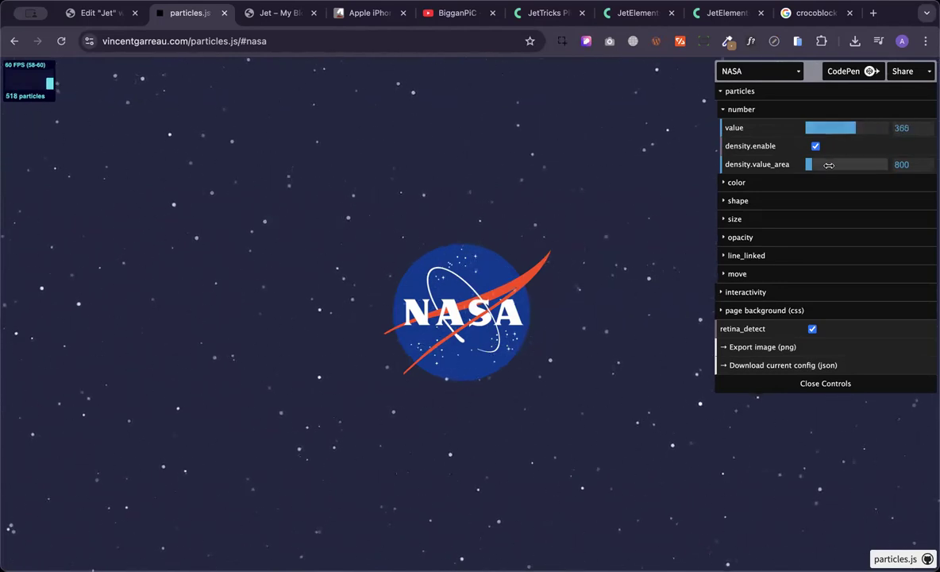
left_click_drag(811, 165, 808, 165)
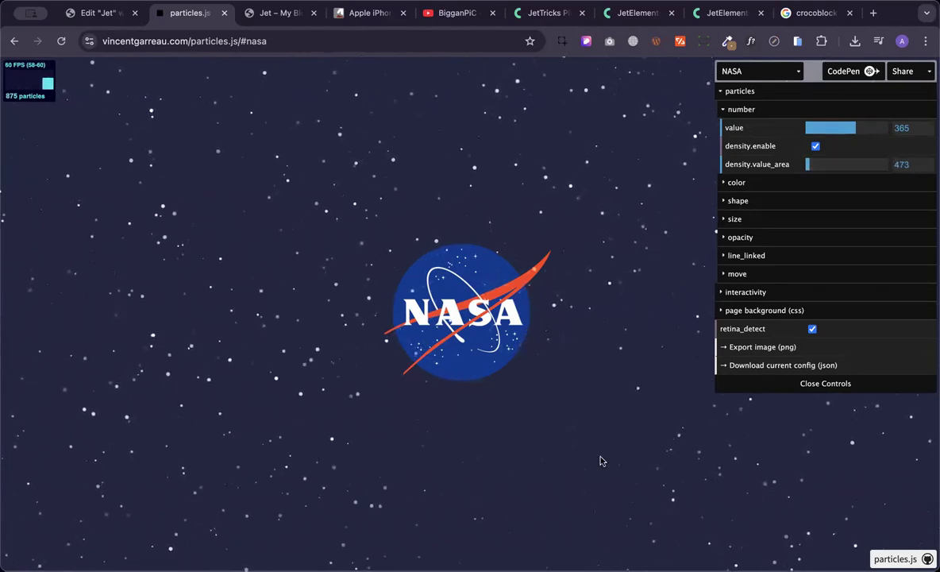
Change the particle shape type from circle to triangle, then to star.
left_click(739, 182)
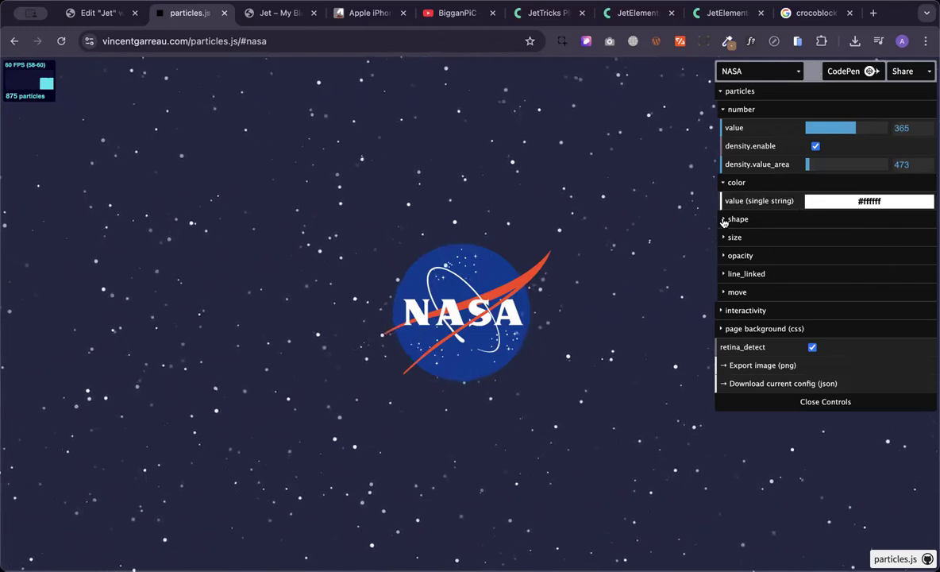
left_click(724, 223)
left_click(822, 293)
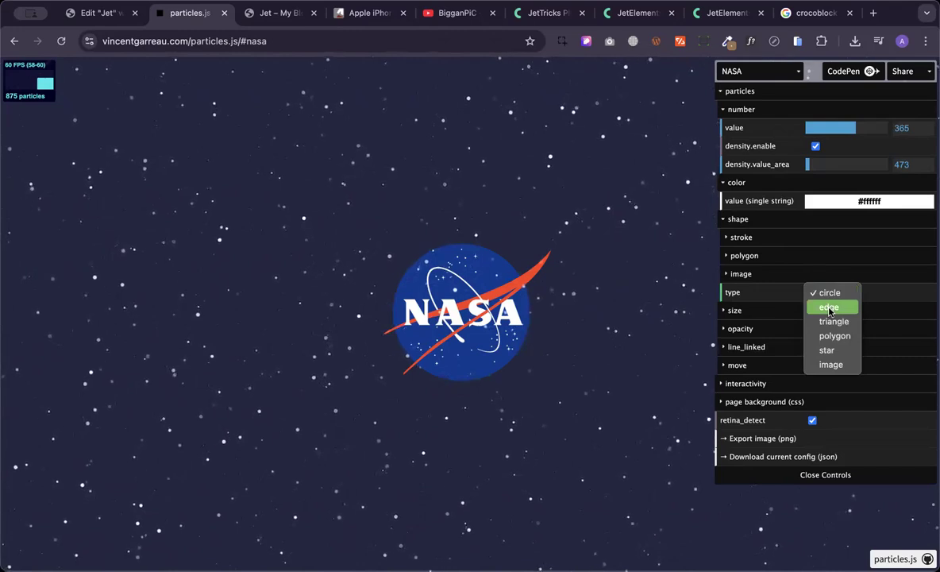
left_click(834, 321)
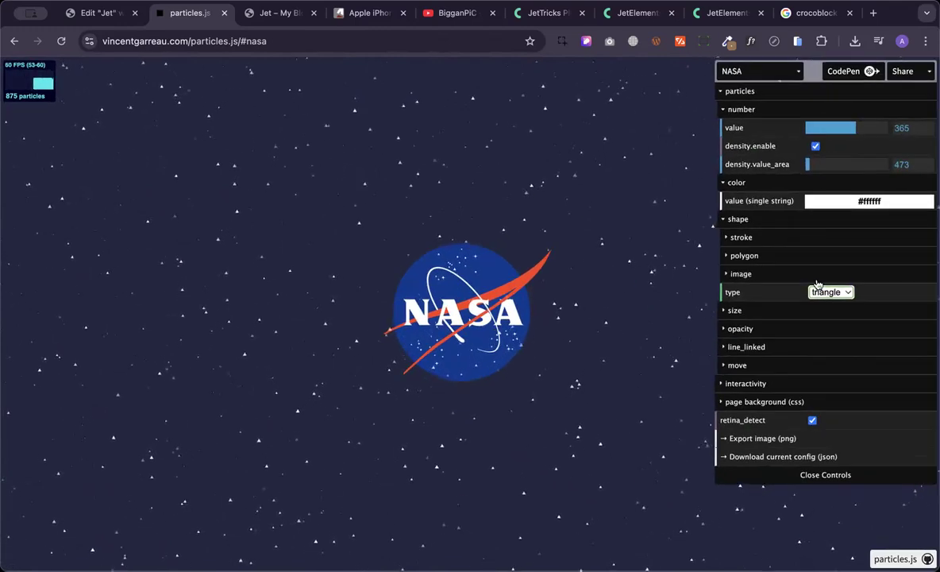
left_click(818, 287)
left_click(835, 322)
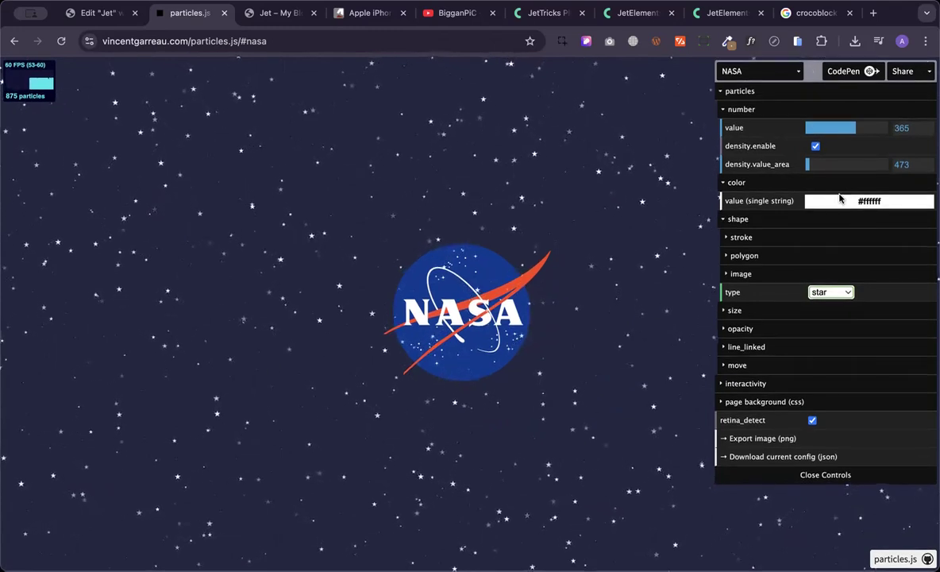
Preview the Nyan Cat and Snow presets, then go back to NASA.
left_click(775, 71)
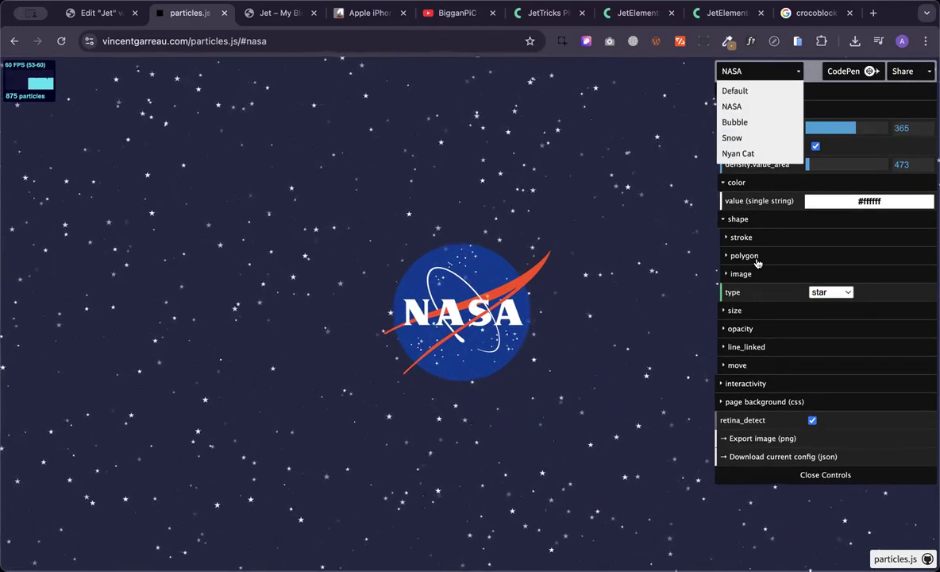
left_click(740, 154)
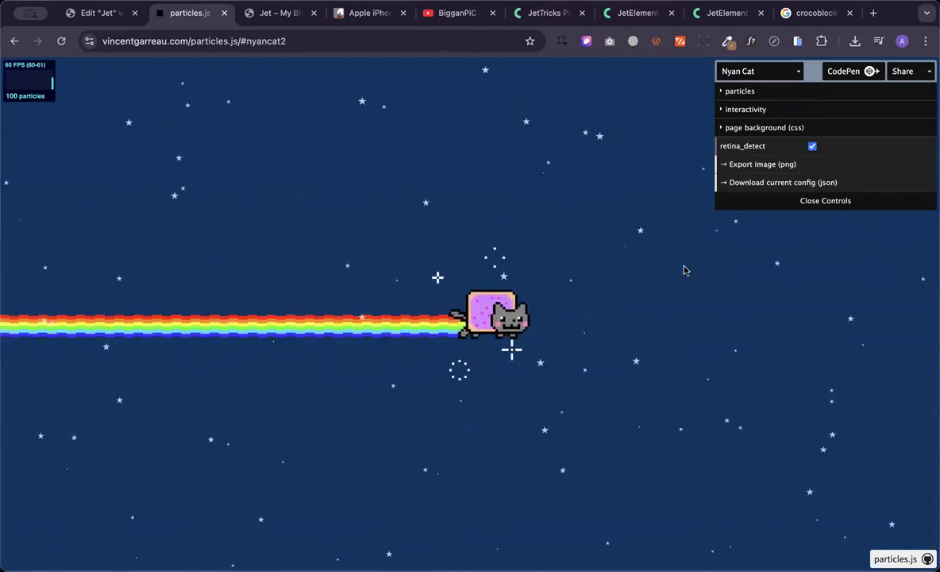
left_click(741, 72)
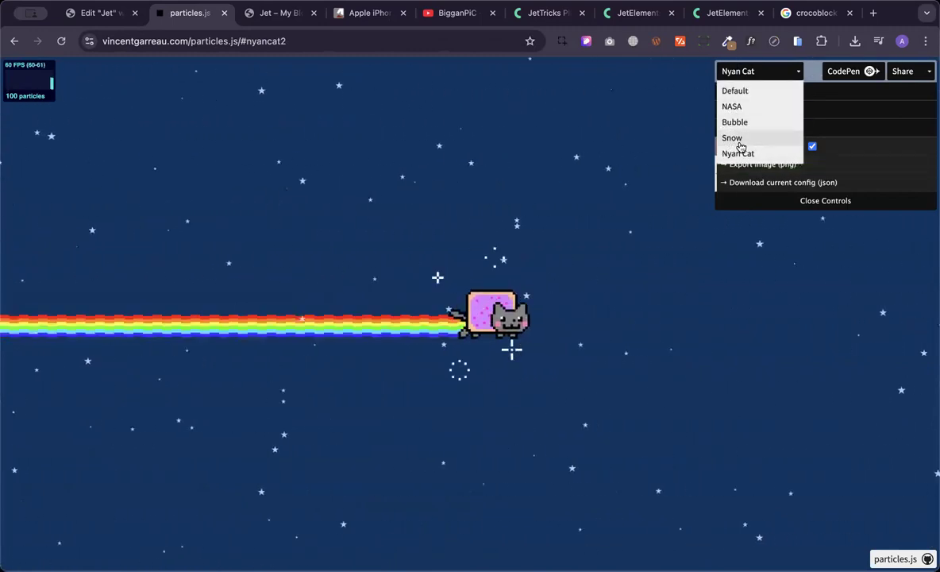
left_click(739, 140)
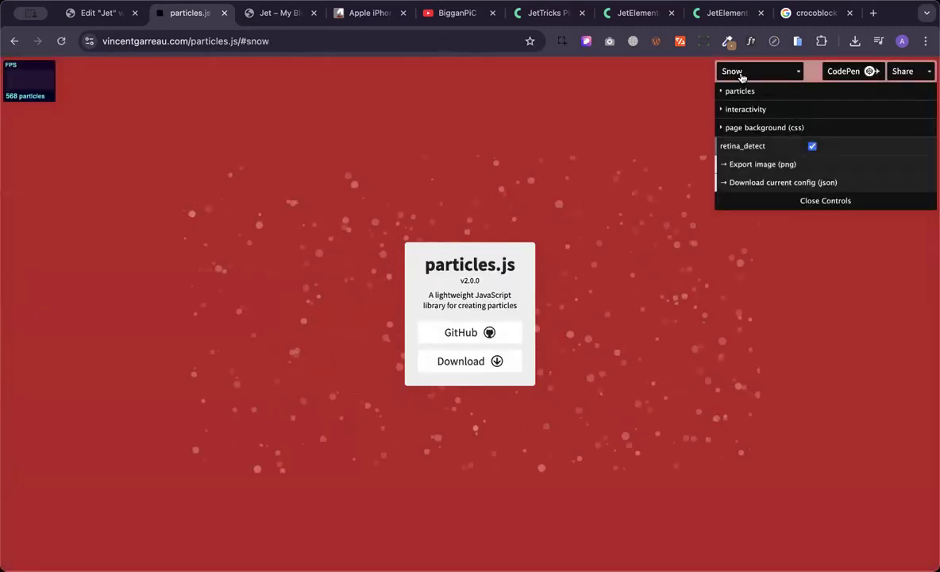
left_click(741, 74)
left_click(741, 108)
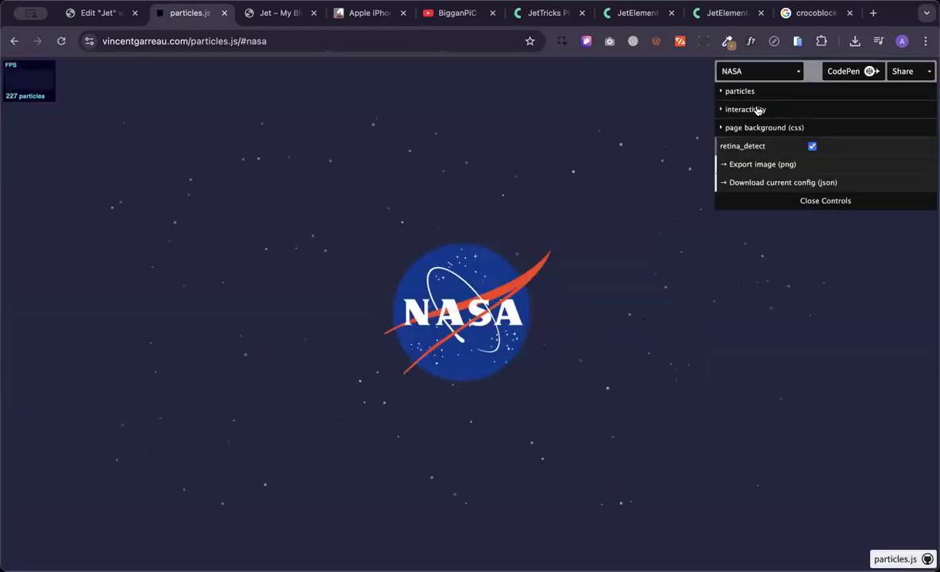
Drag the density value_area slider down to 79 to pack in more particles.
left_click(732, 91)
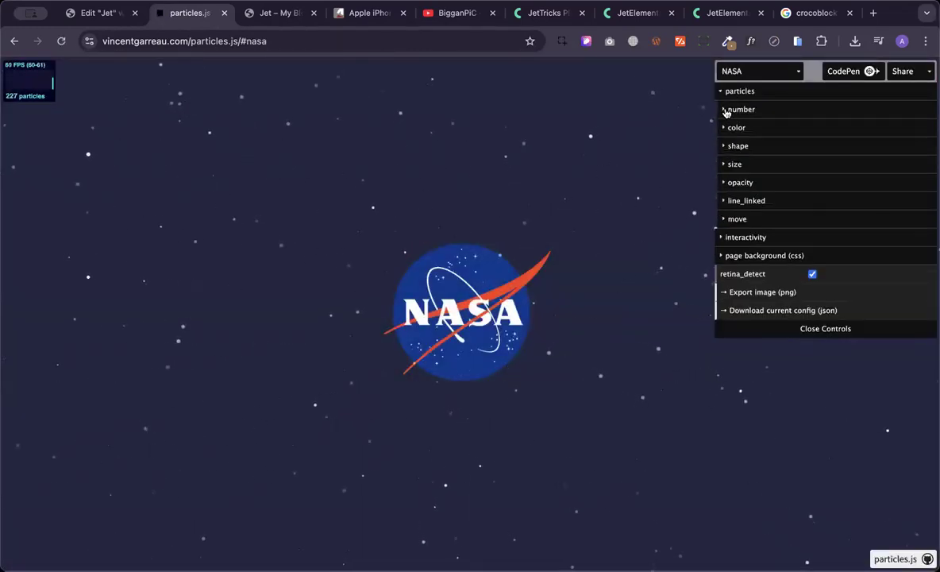
left_click(728, 110)
left_click_drag(809, 164, 805, 166)
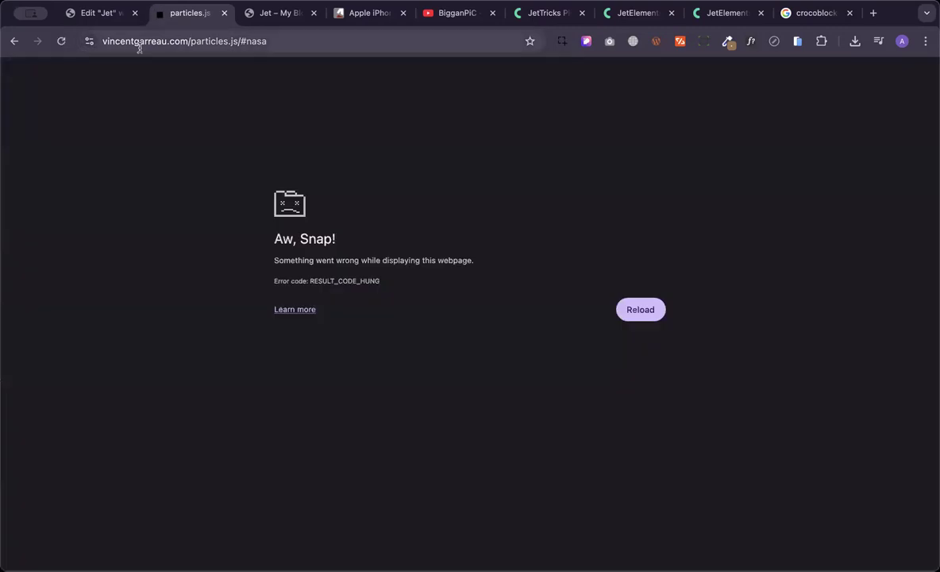
Reload the crashed particles page and set density value_area to 400.
left_click(139, 41)
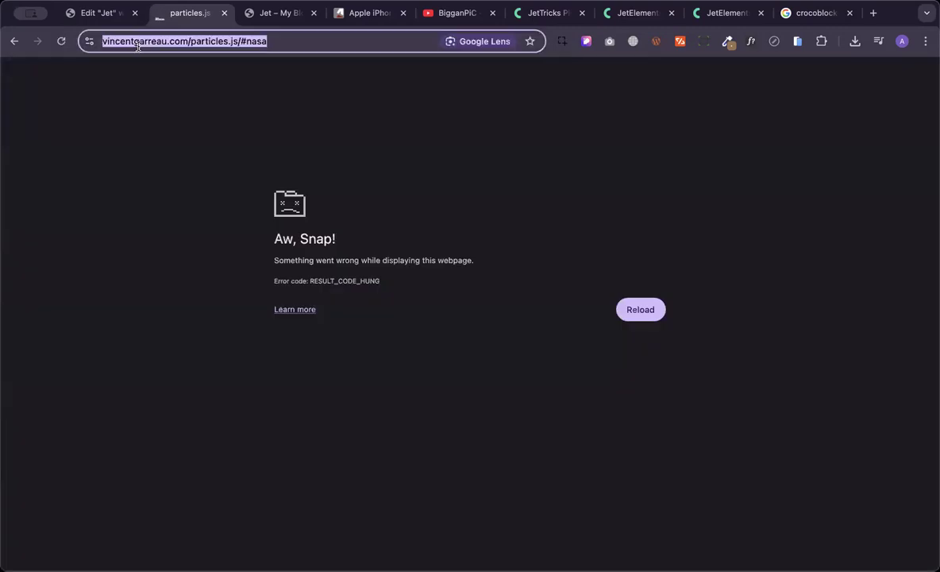
key("Return")
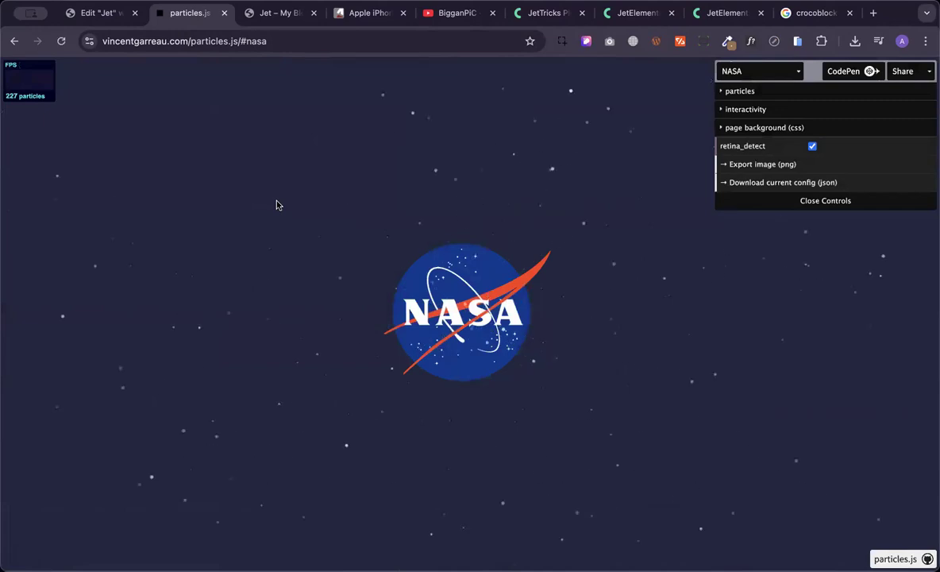
left_click(725, 92)
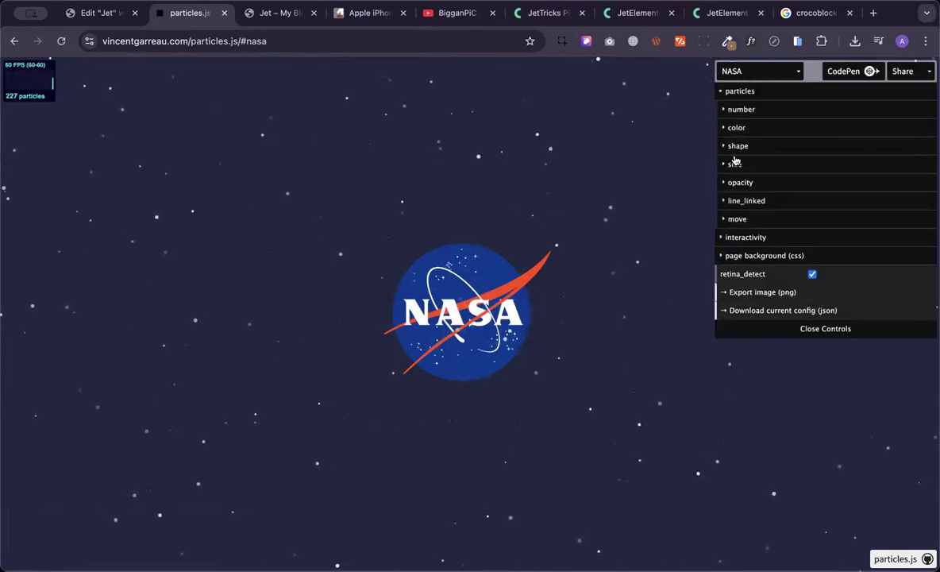
left_click(725, 108)
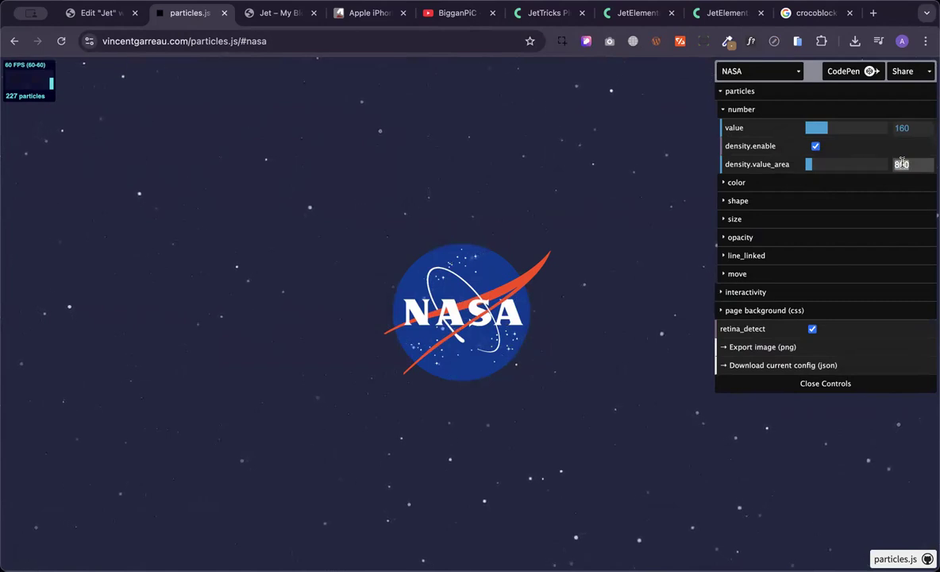
type("400")
key("Return")
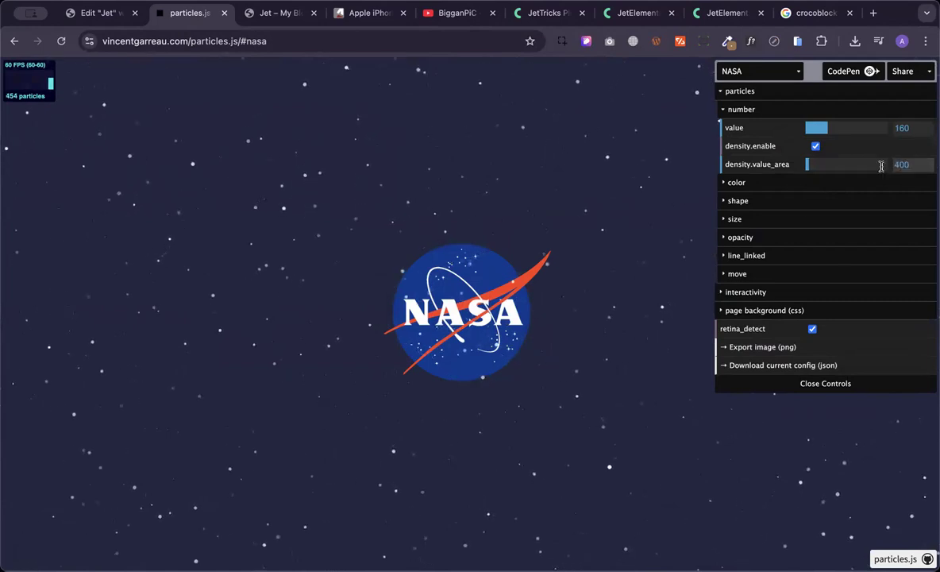
Raise the particle number to 251 and download the current config as JSON.
left_click_drag(825, 127, 840, 128)
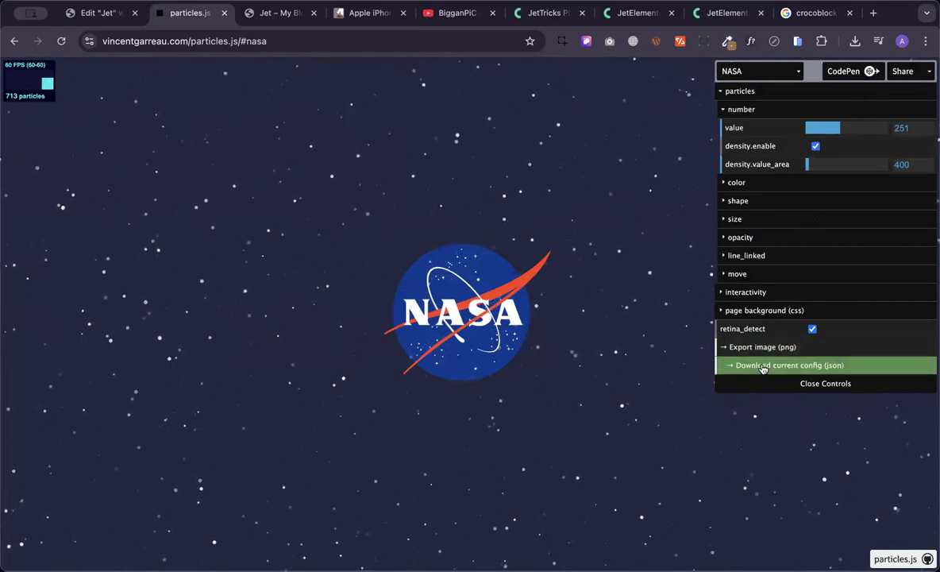
left_click(767, 363)
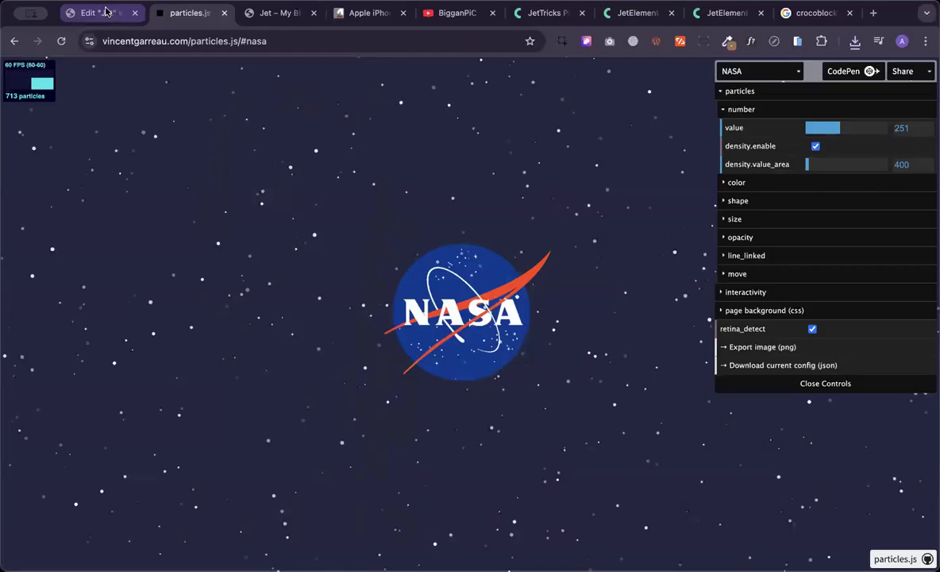
left_click(238, 24)
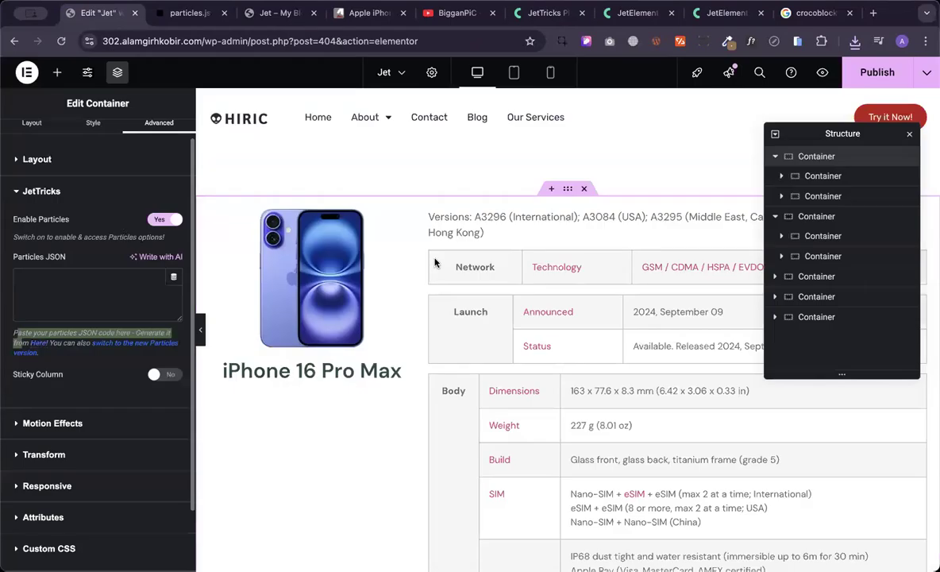
Clear the old Particles JSON box and paste in the downloaded particles config.
key("BackSpace")
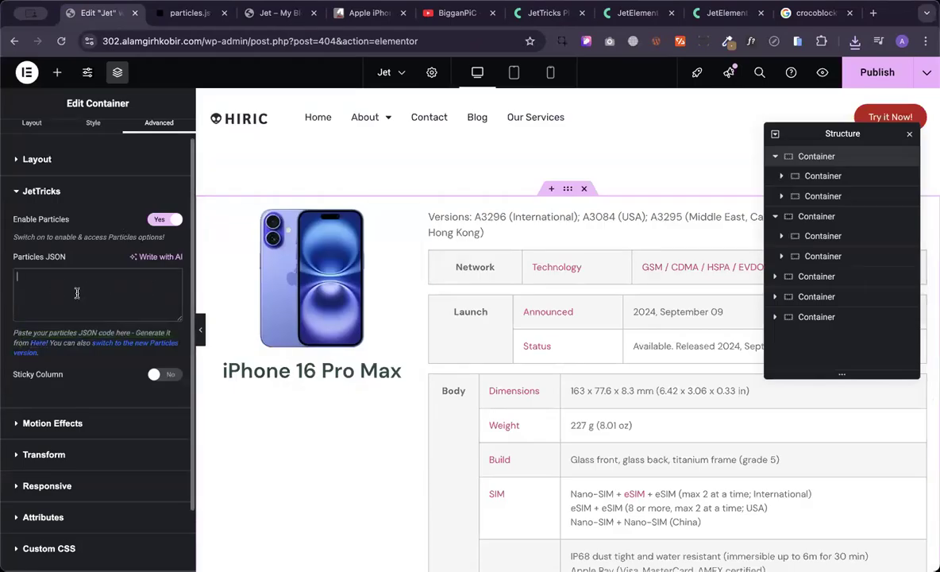
key("ctrl+v")
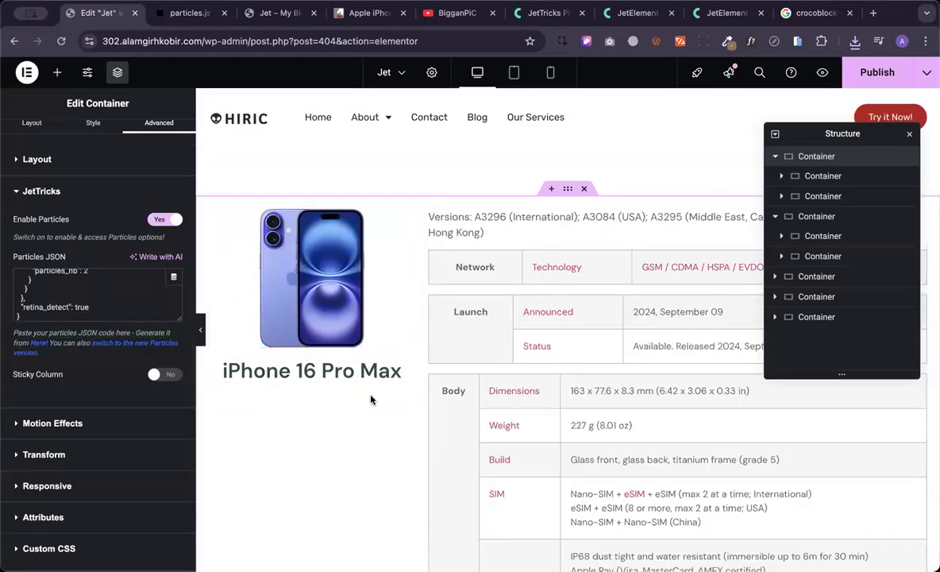
scroll(371, 398, "down", 5)
scroll(371, 398, "up", 5)
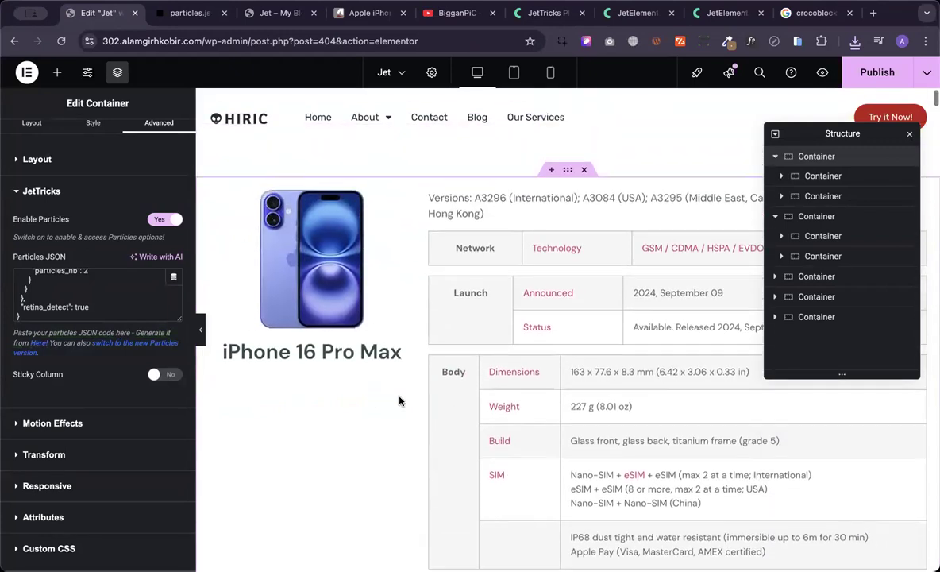
scroll(71, 199, "up", 1)
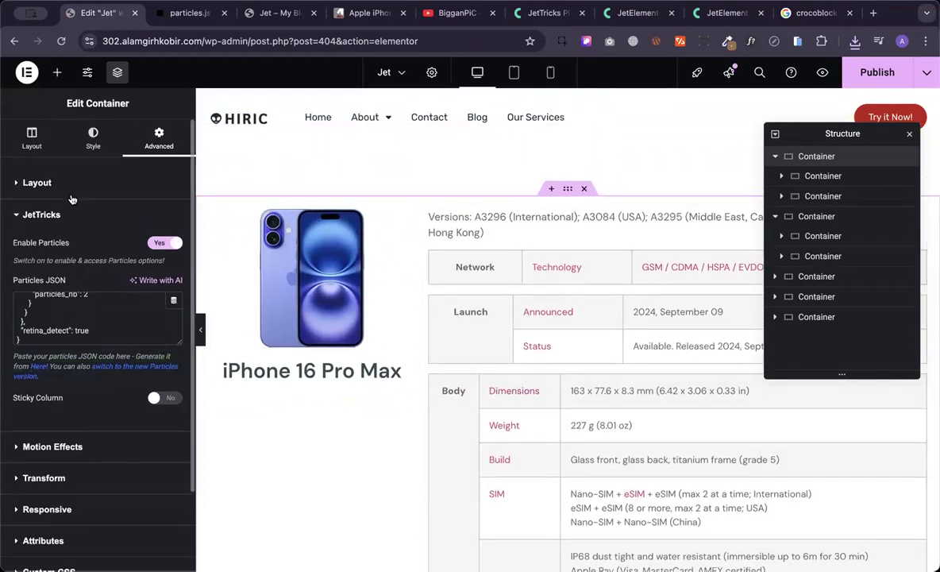
left_click(92, 136)
Give the container a Classic background with near-black colour #070500.
left_click(121, 241)
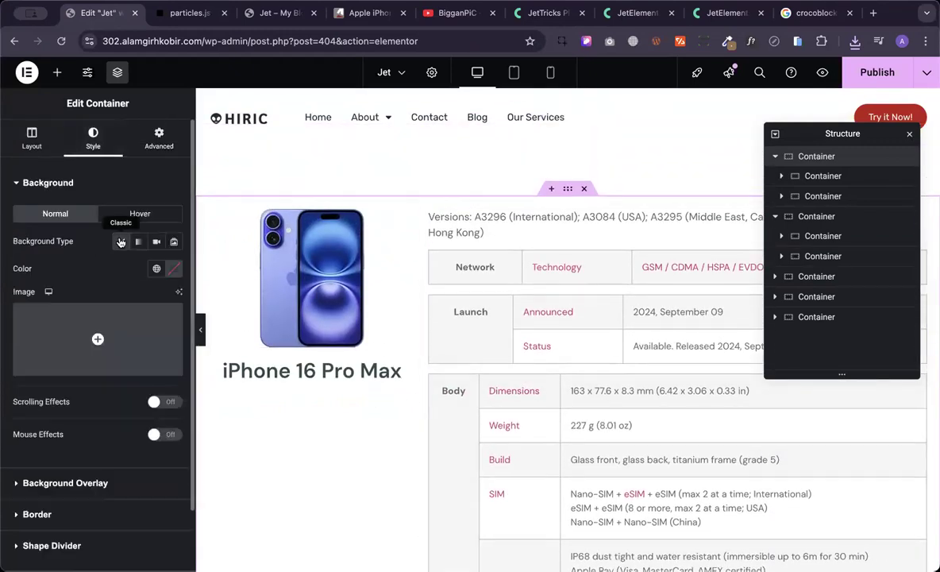
left_click(173, 268)
left_click_drag(146, 382, 98, 378)
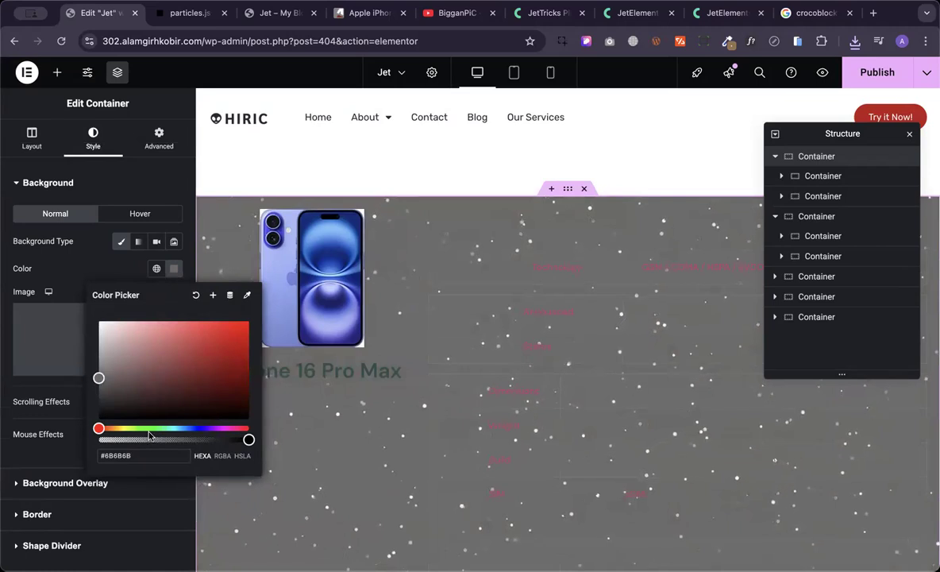
left_click_drag(99, 428, 116, 429)
left_click_drag(219, 380, 180, 321)
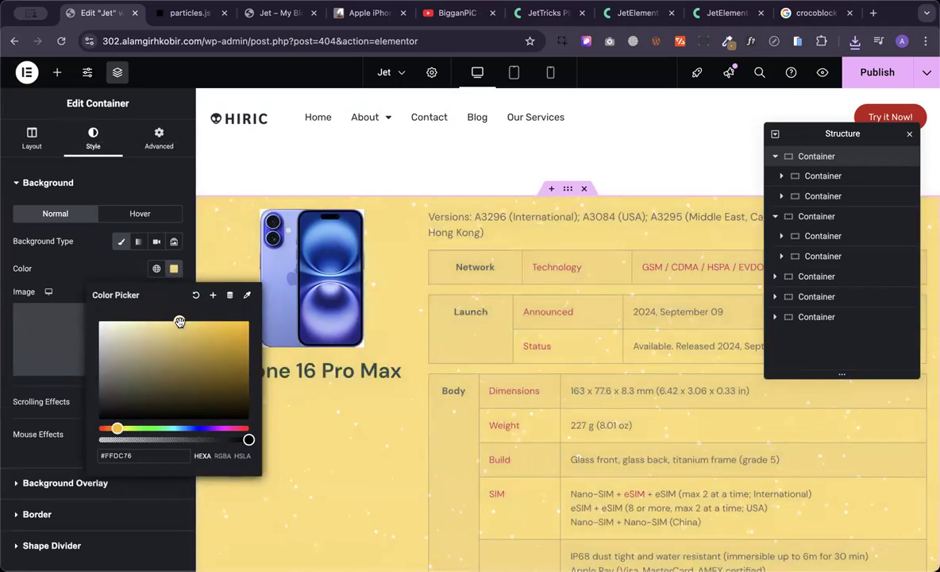
left_click_drag(212, 362, 243, 416)
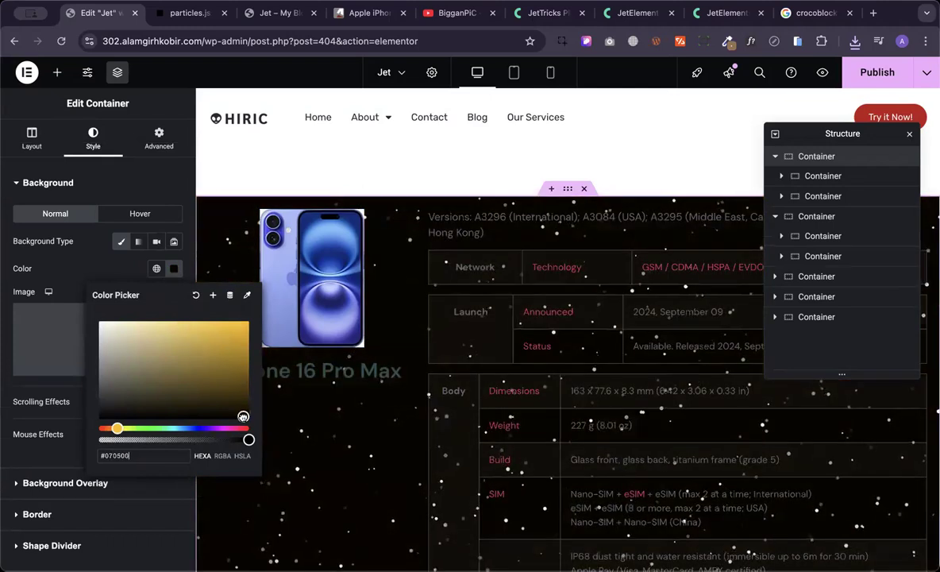
left_click(56, 393)
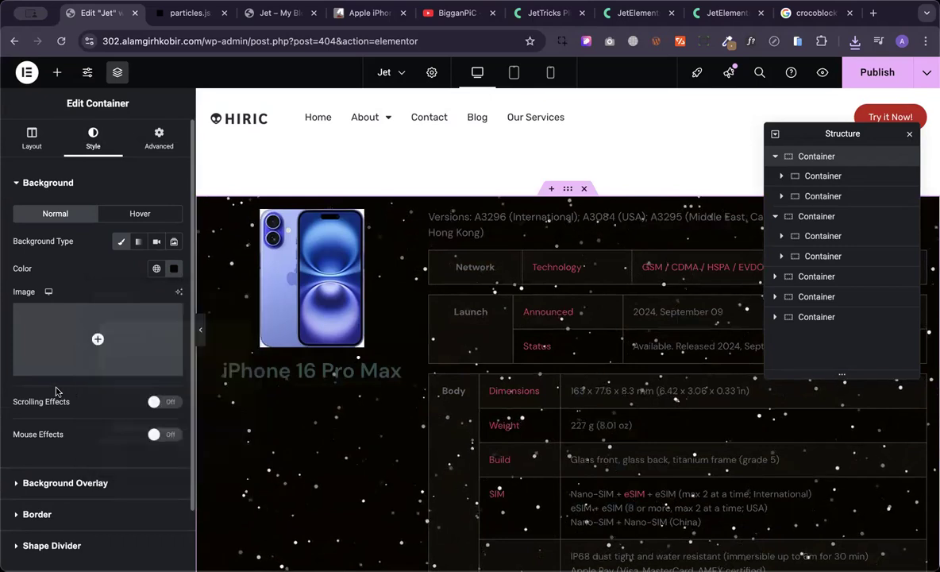
Publish the Jet page changes.
scroll(586, 406, "down", 10)
scroll(587, 406, "up", 5)
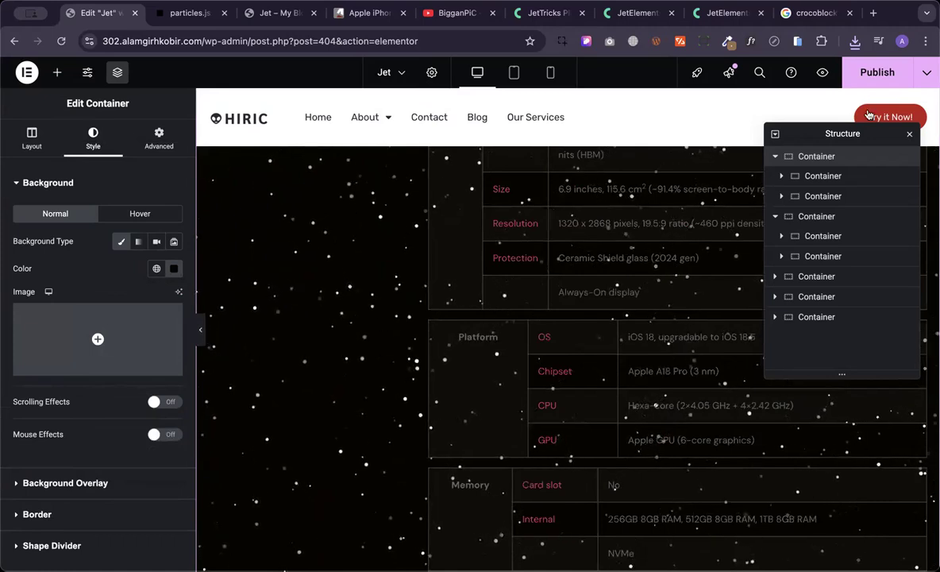
key("super+s")
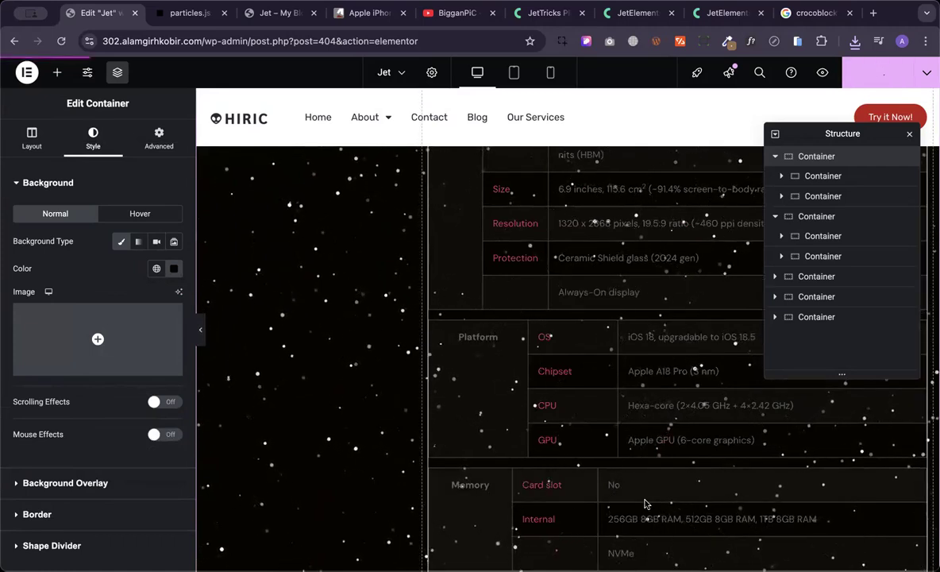